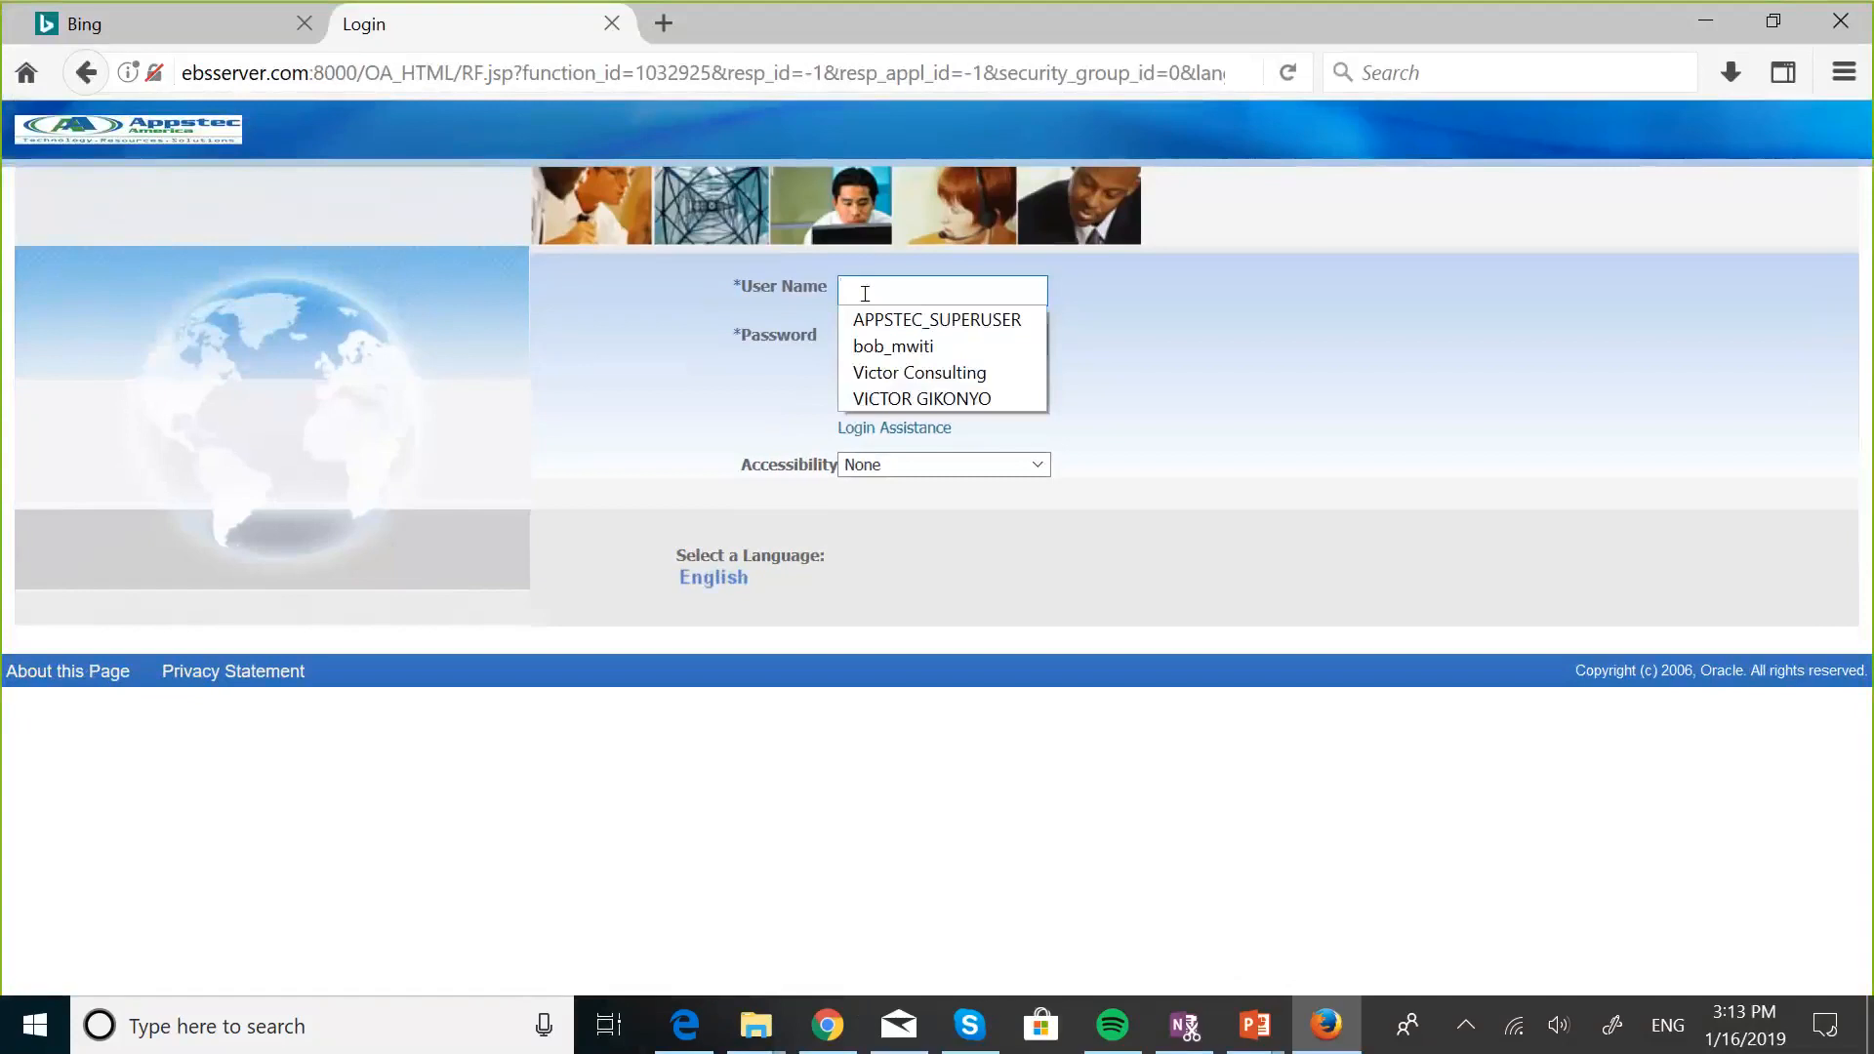
# Log in with the saved user name and password, and open invoice batch entry under MASKANI DEVELOPERS PAYABLES MANAGER.
pyautogui.click(886, 344)
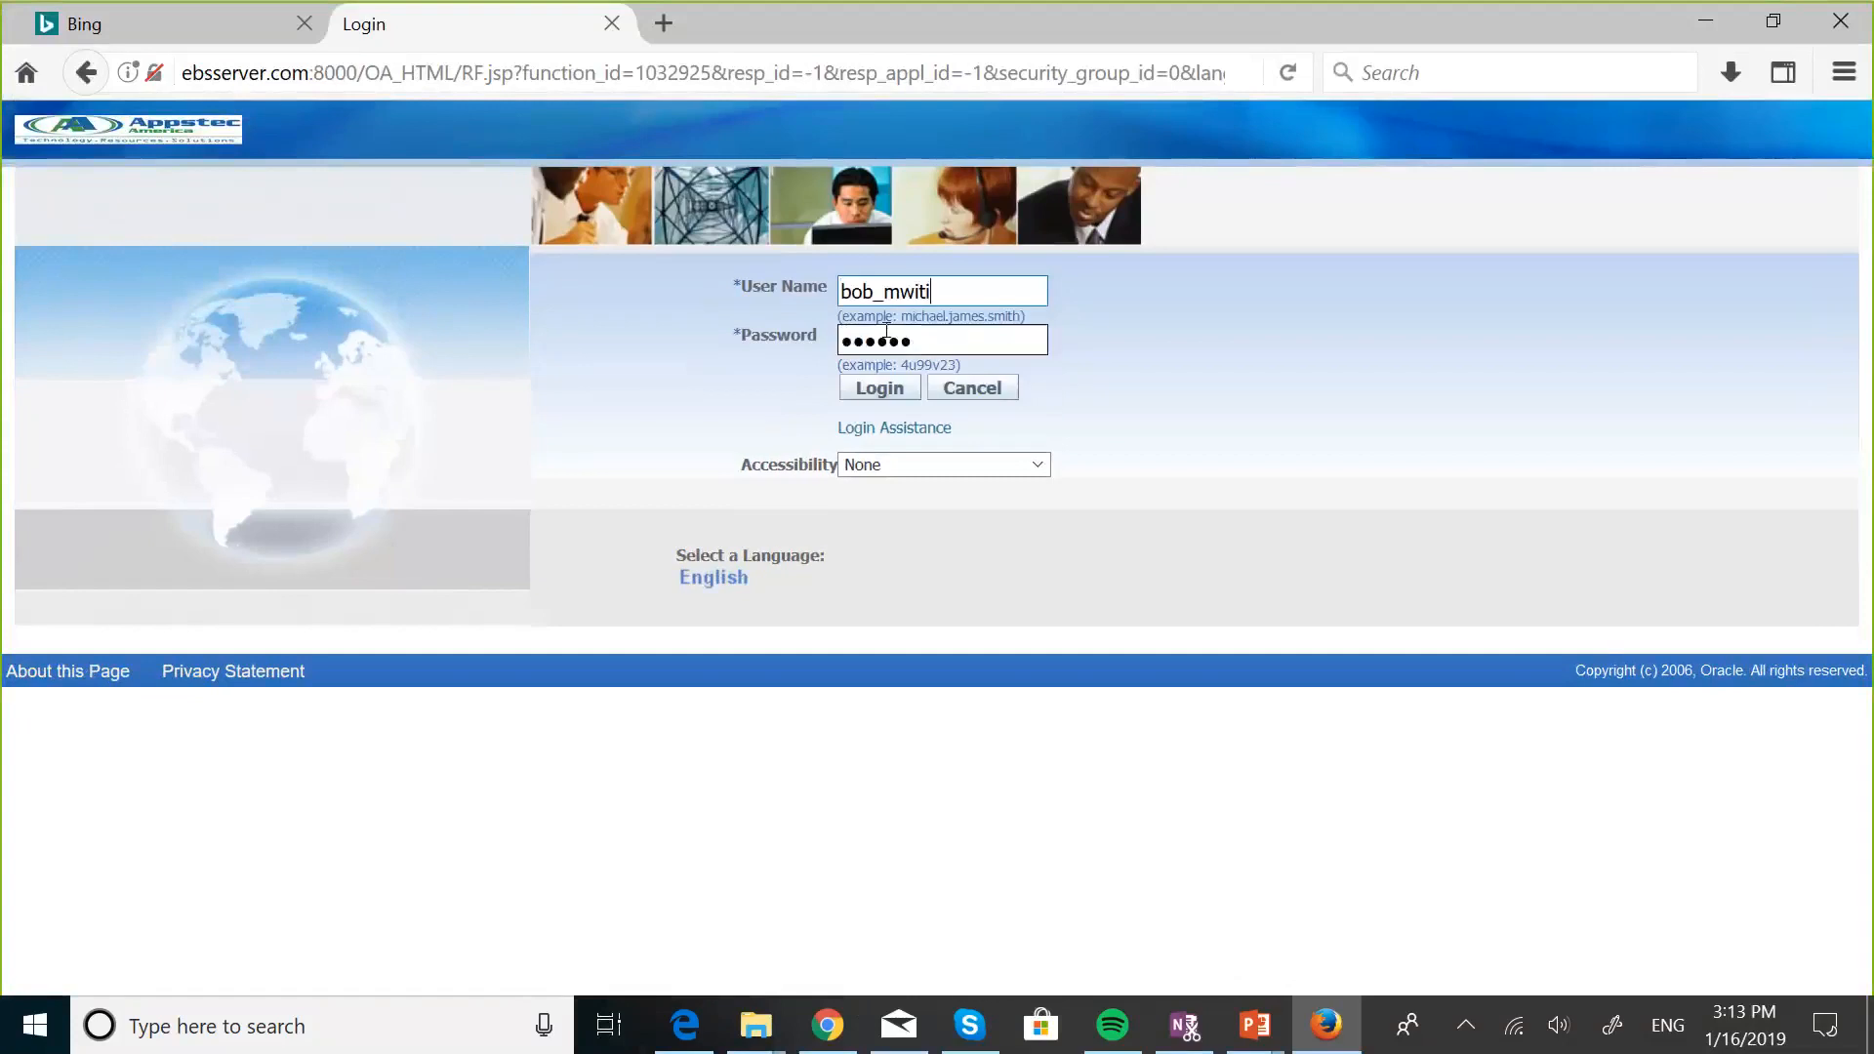
pyautogui.click(891, 391)
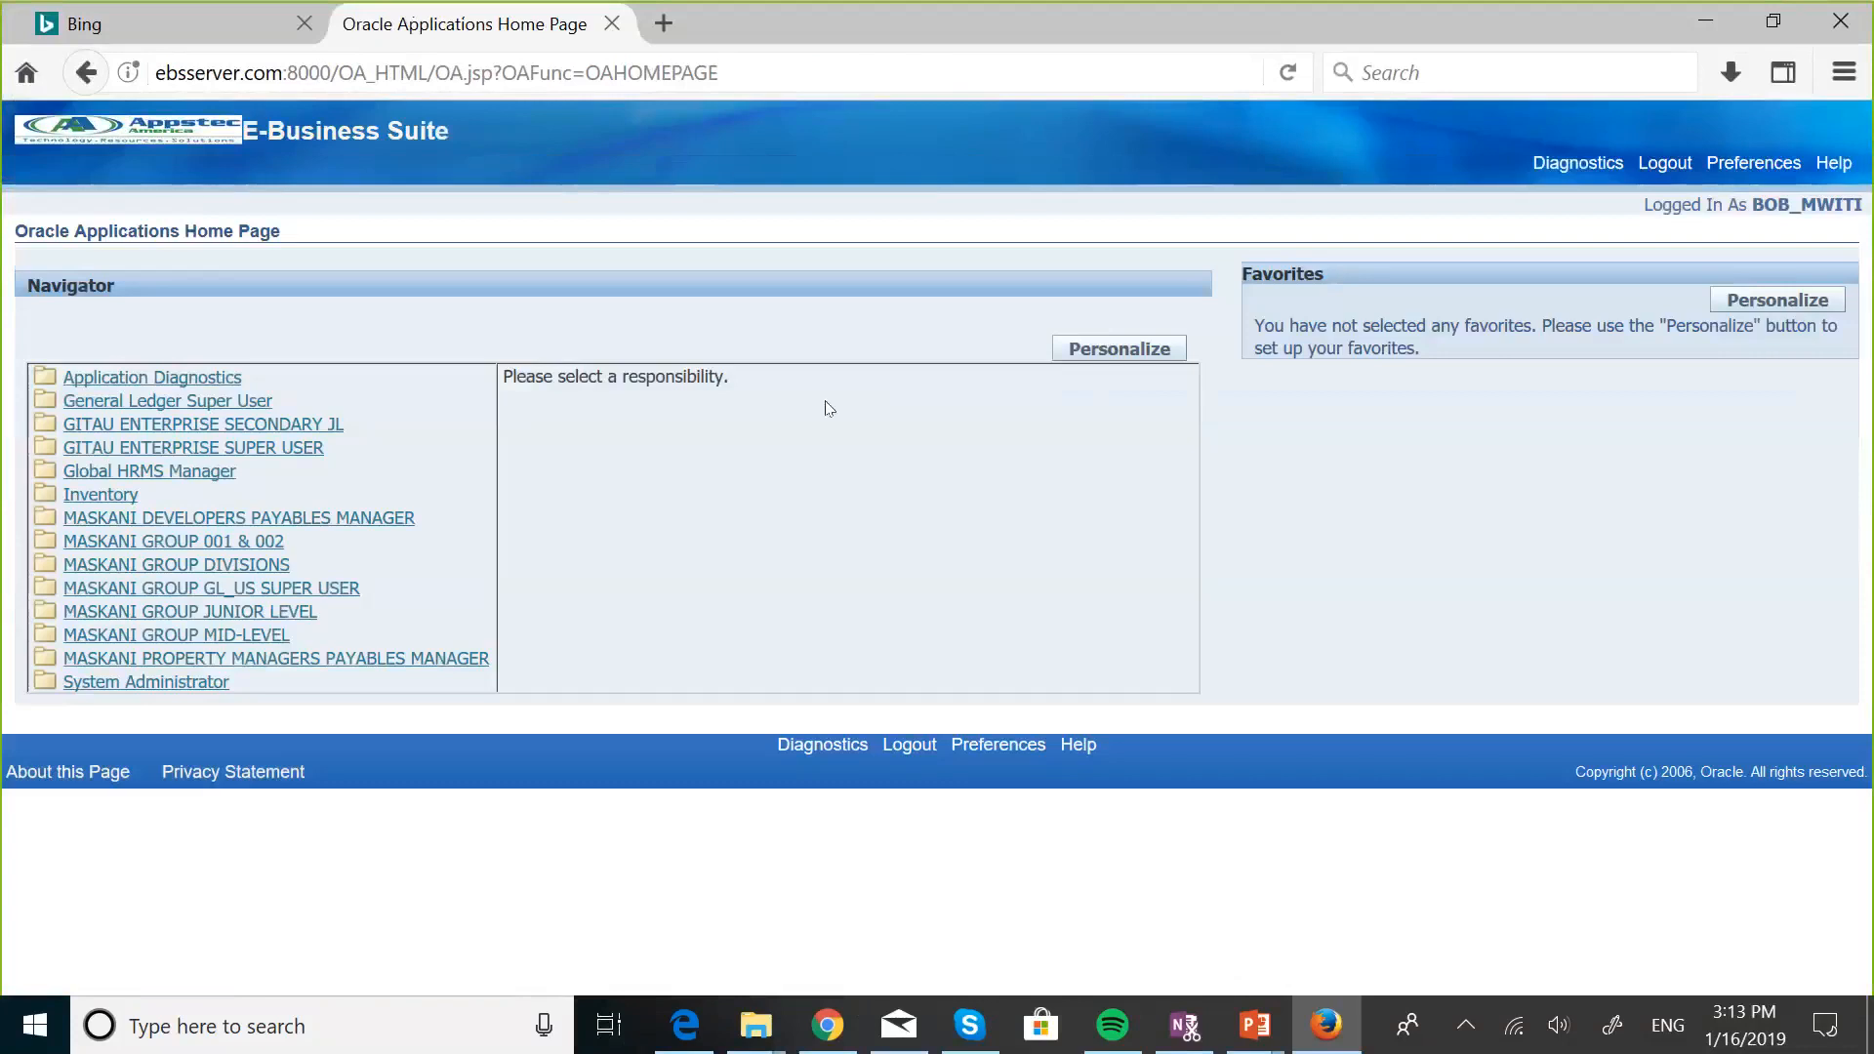
pyautogui.click(377, 522)
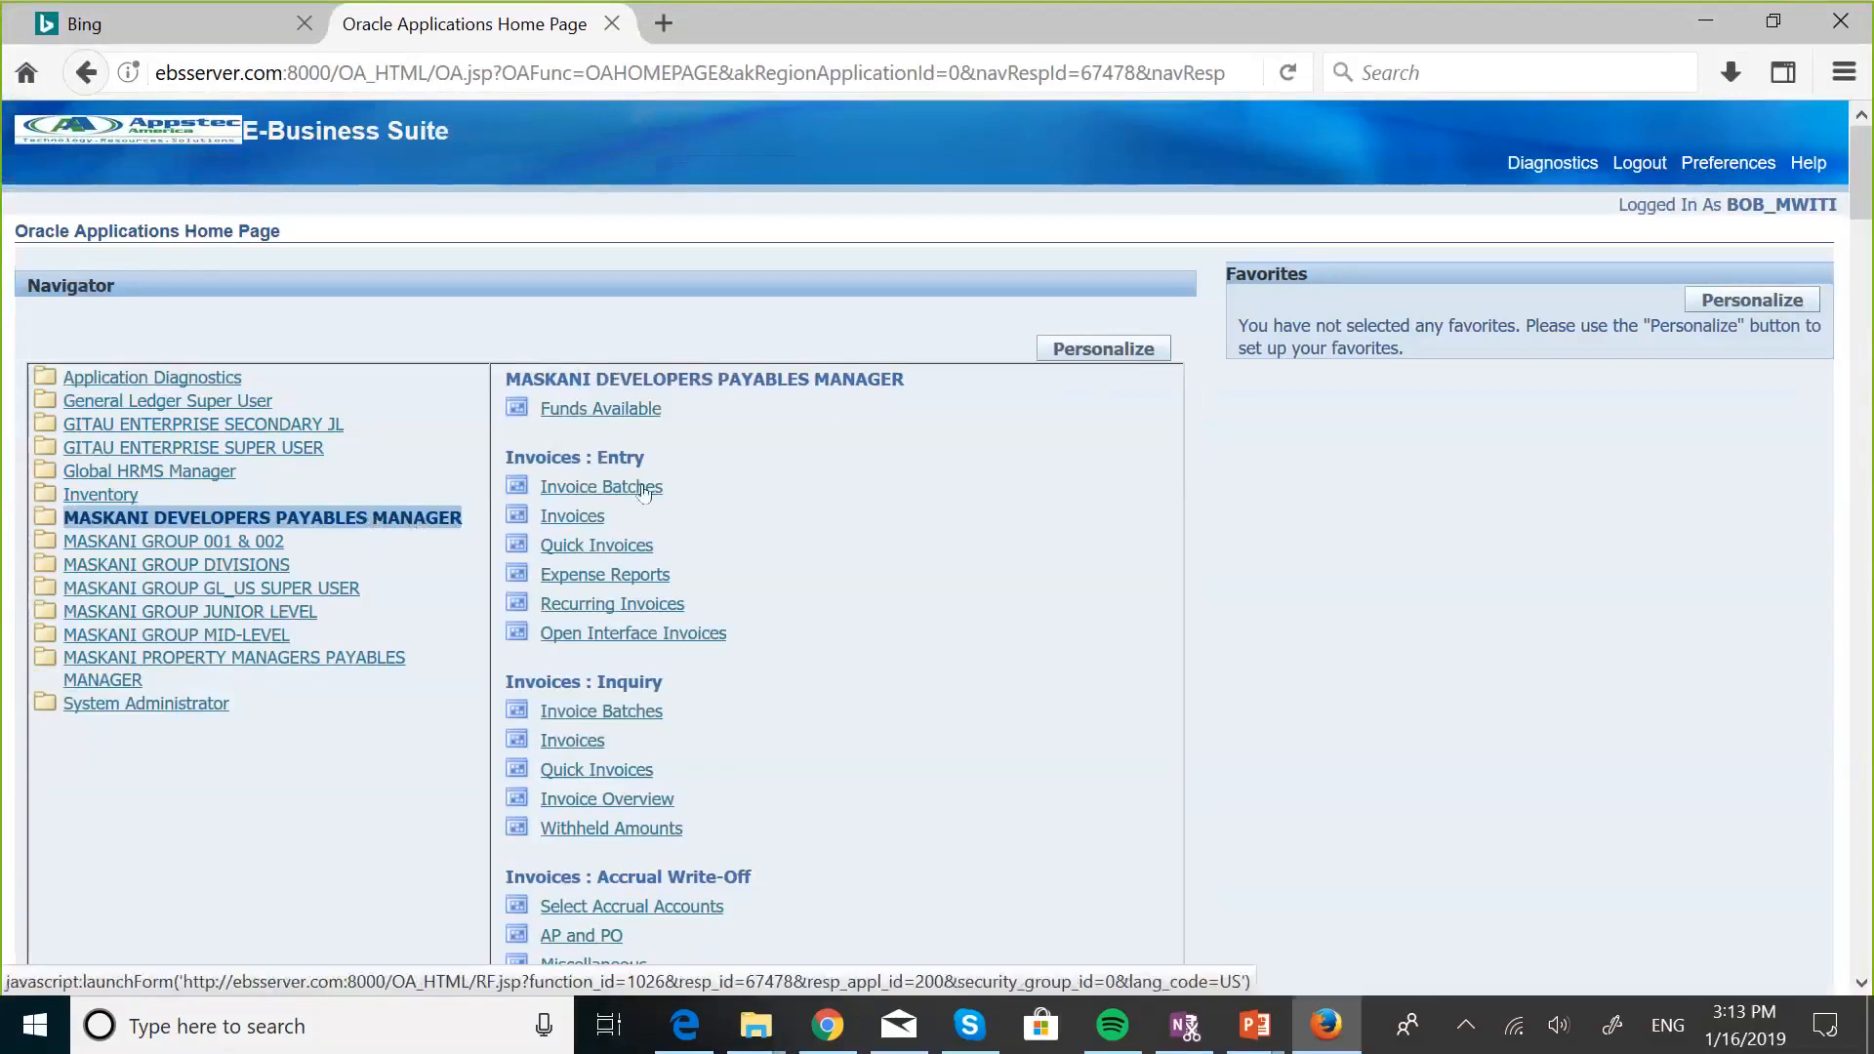
pyautogui.click(635, 488)
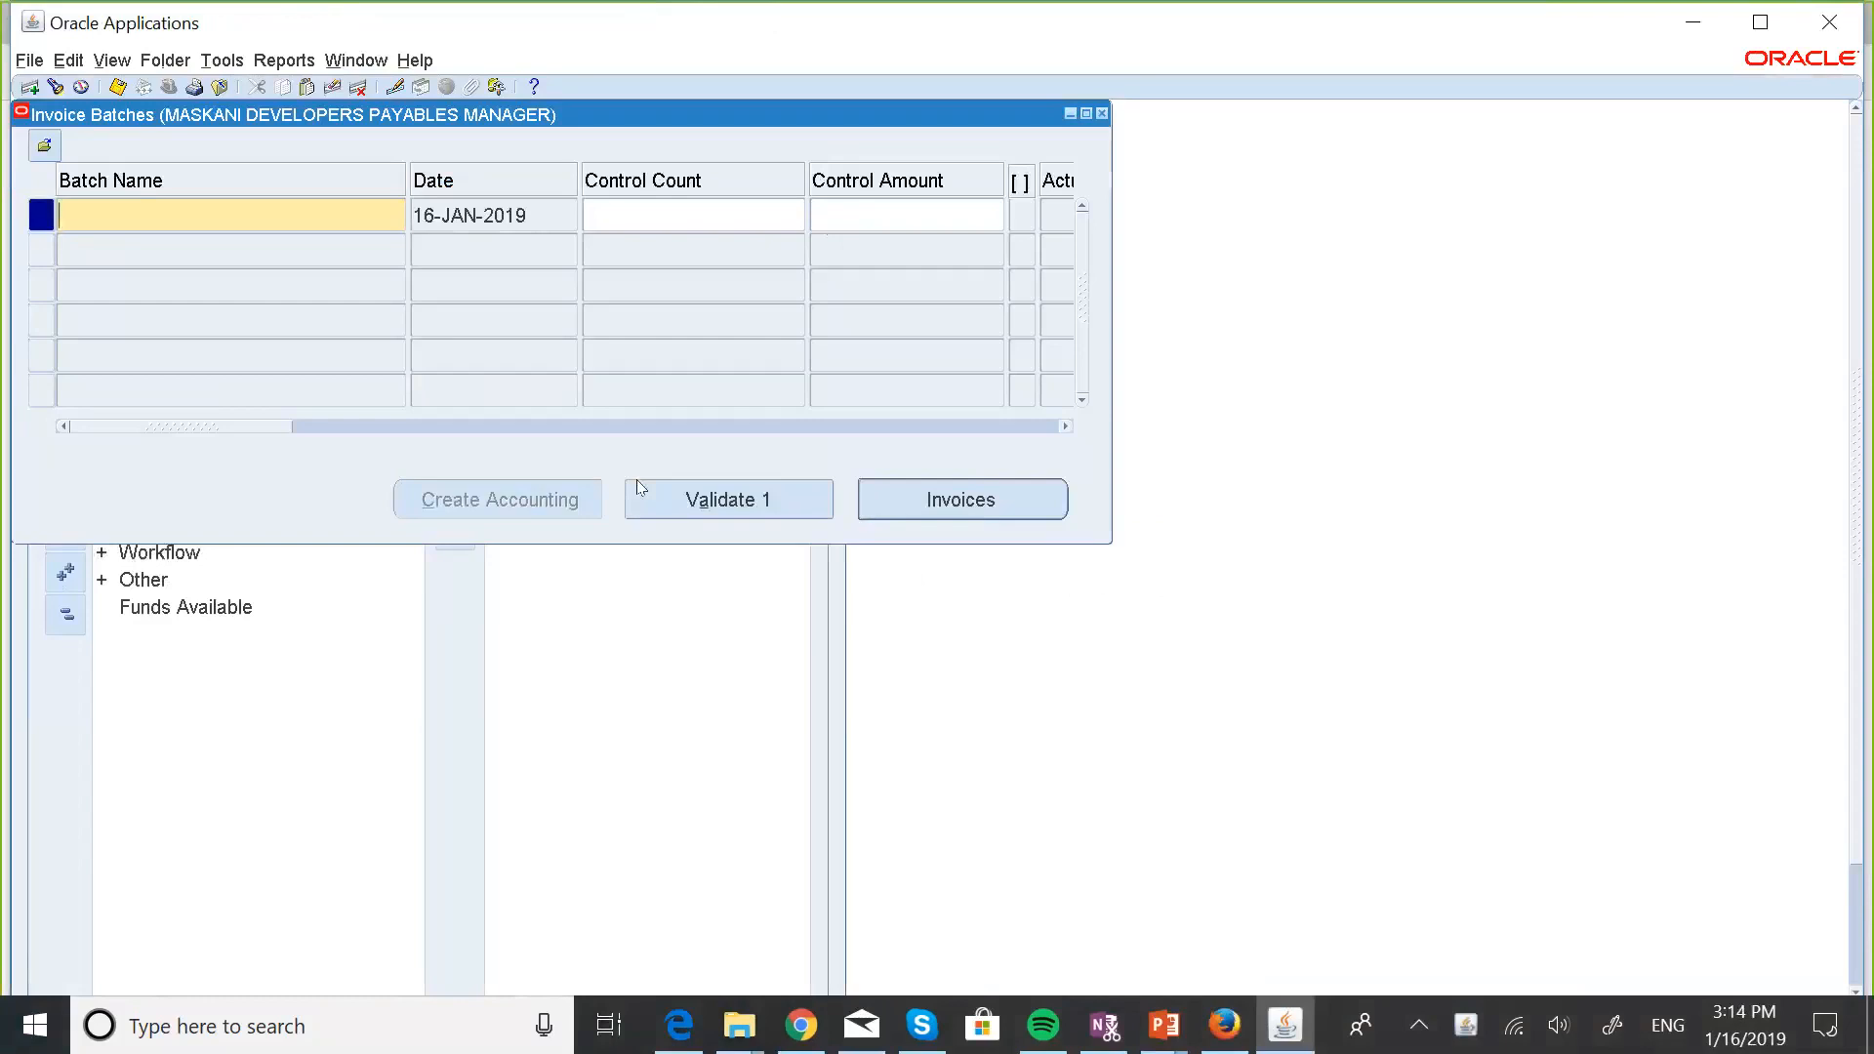
# Query the invoice batches whose batch name matches MASKA%.
pyautogui.press('F11')
pyautogui.press('capslock')
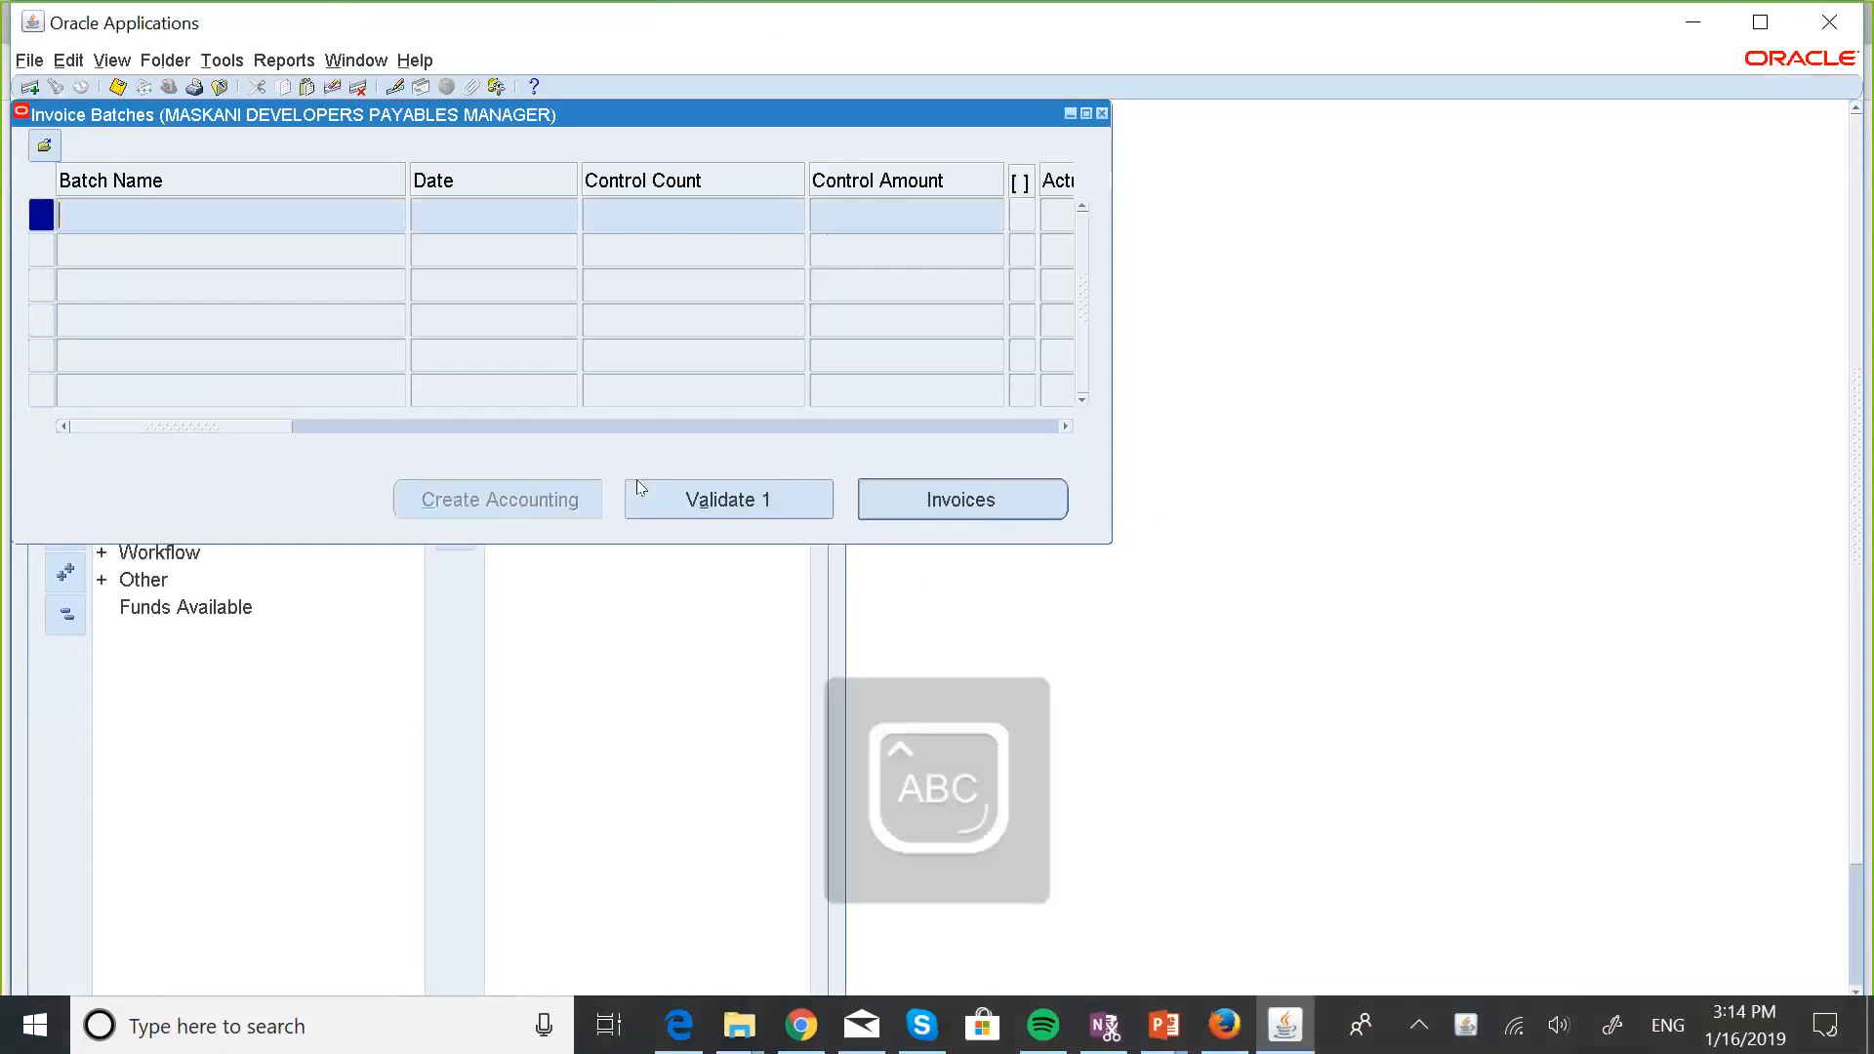
pyautogui.write('M')
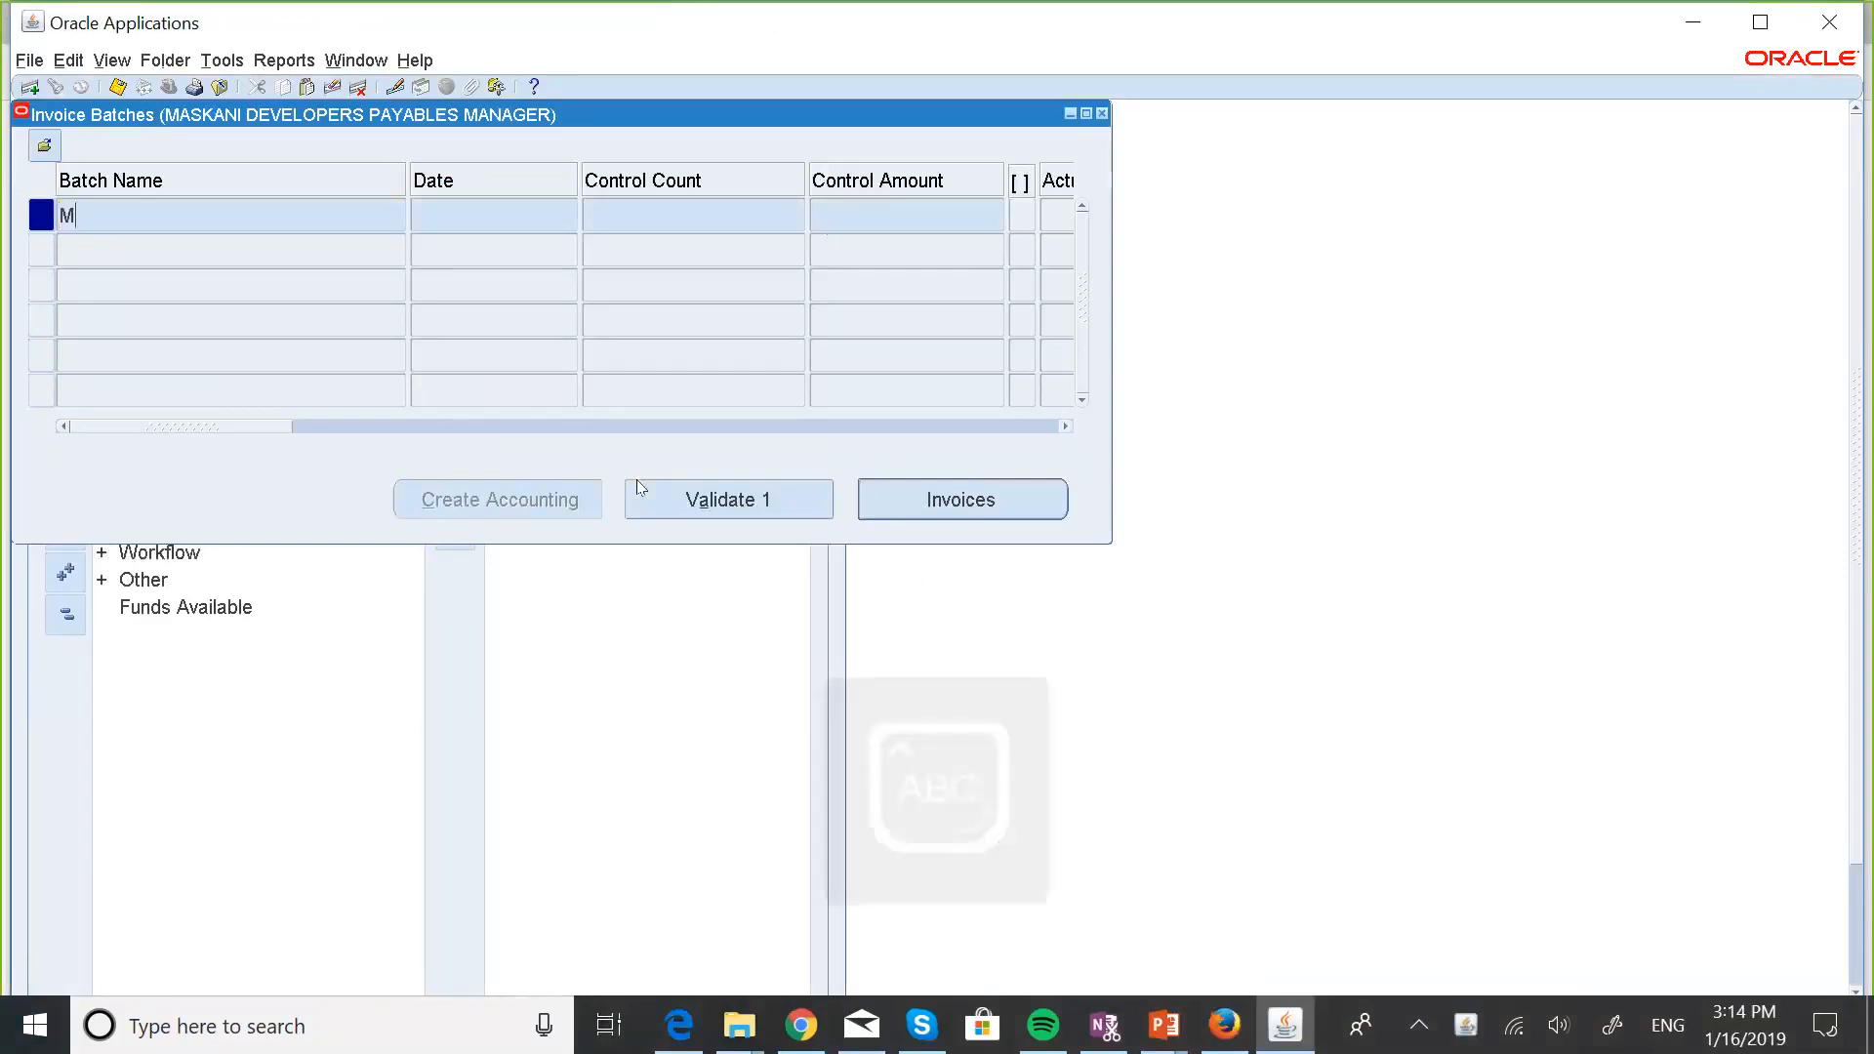
pyautogui.write('ASKA')
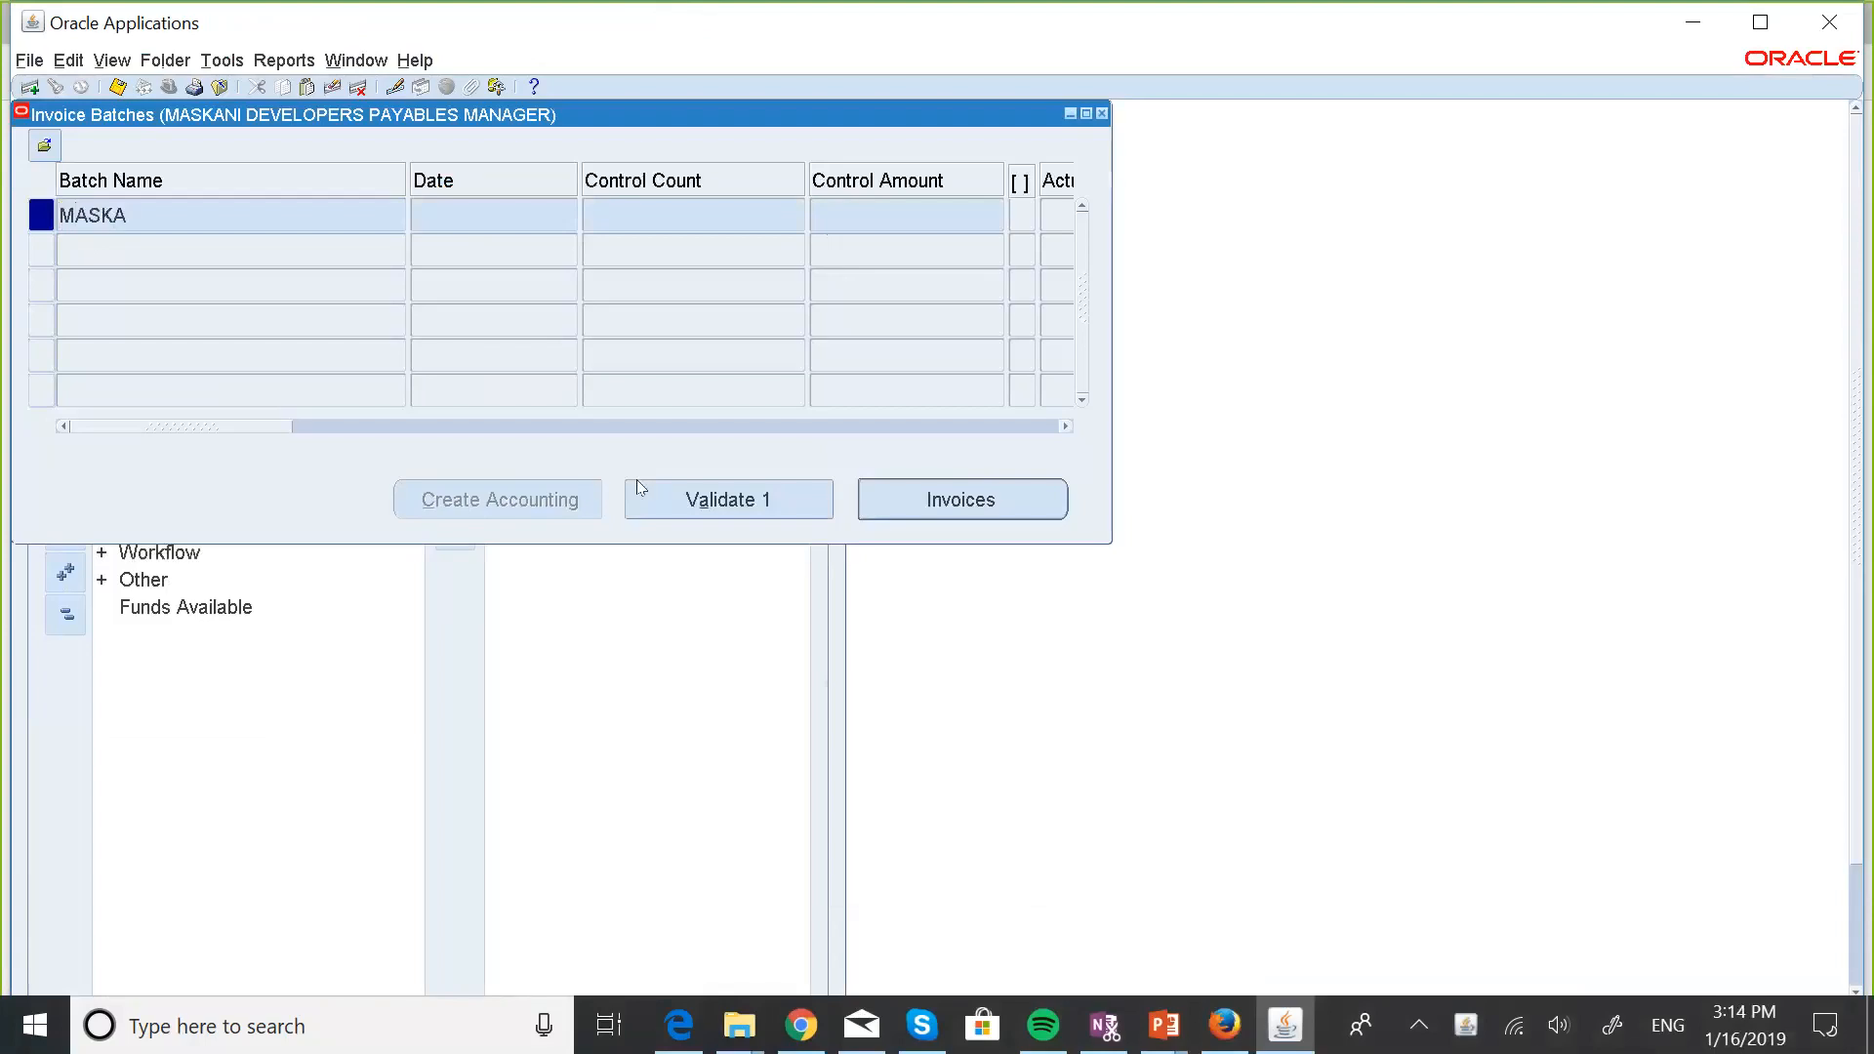
pyautogui.write('%')
pyautogui.hotkey('ctrl', 'F11')
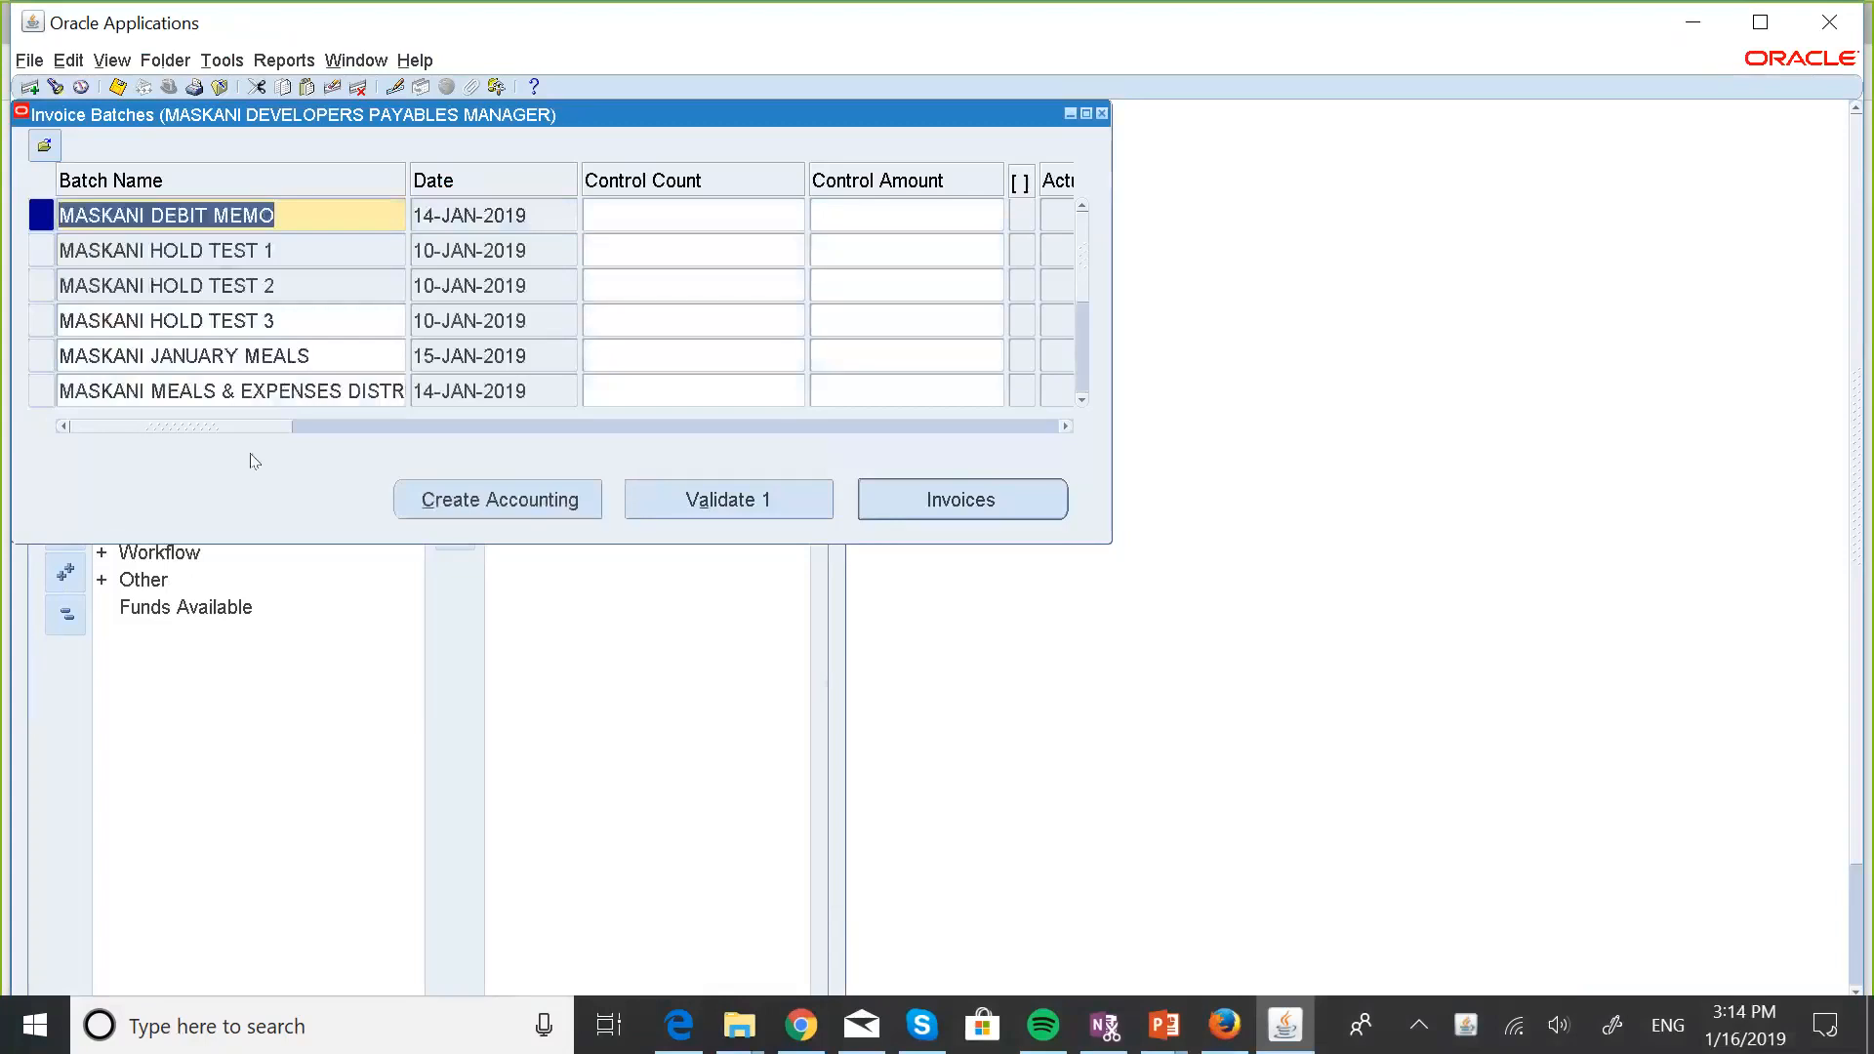
# Open the invoices of the batch MASKANI HOLD TEST 1.
pyautogui.click(1082, 399)
pyautogui.click(1083, 399)
pyautogui.click(1083, 399)
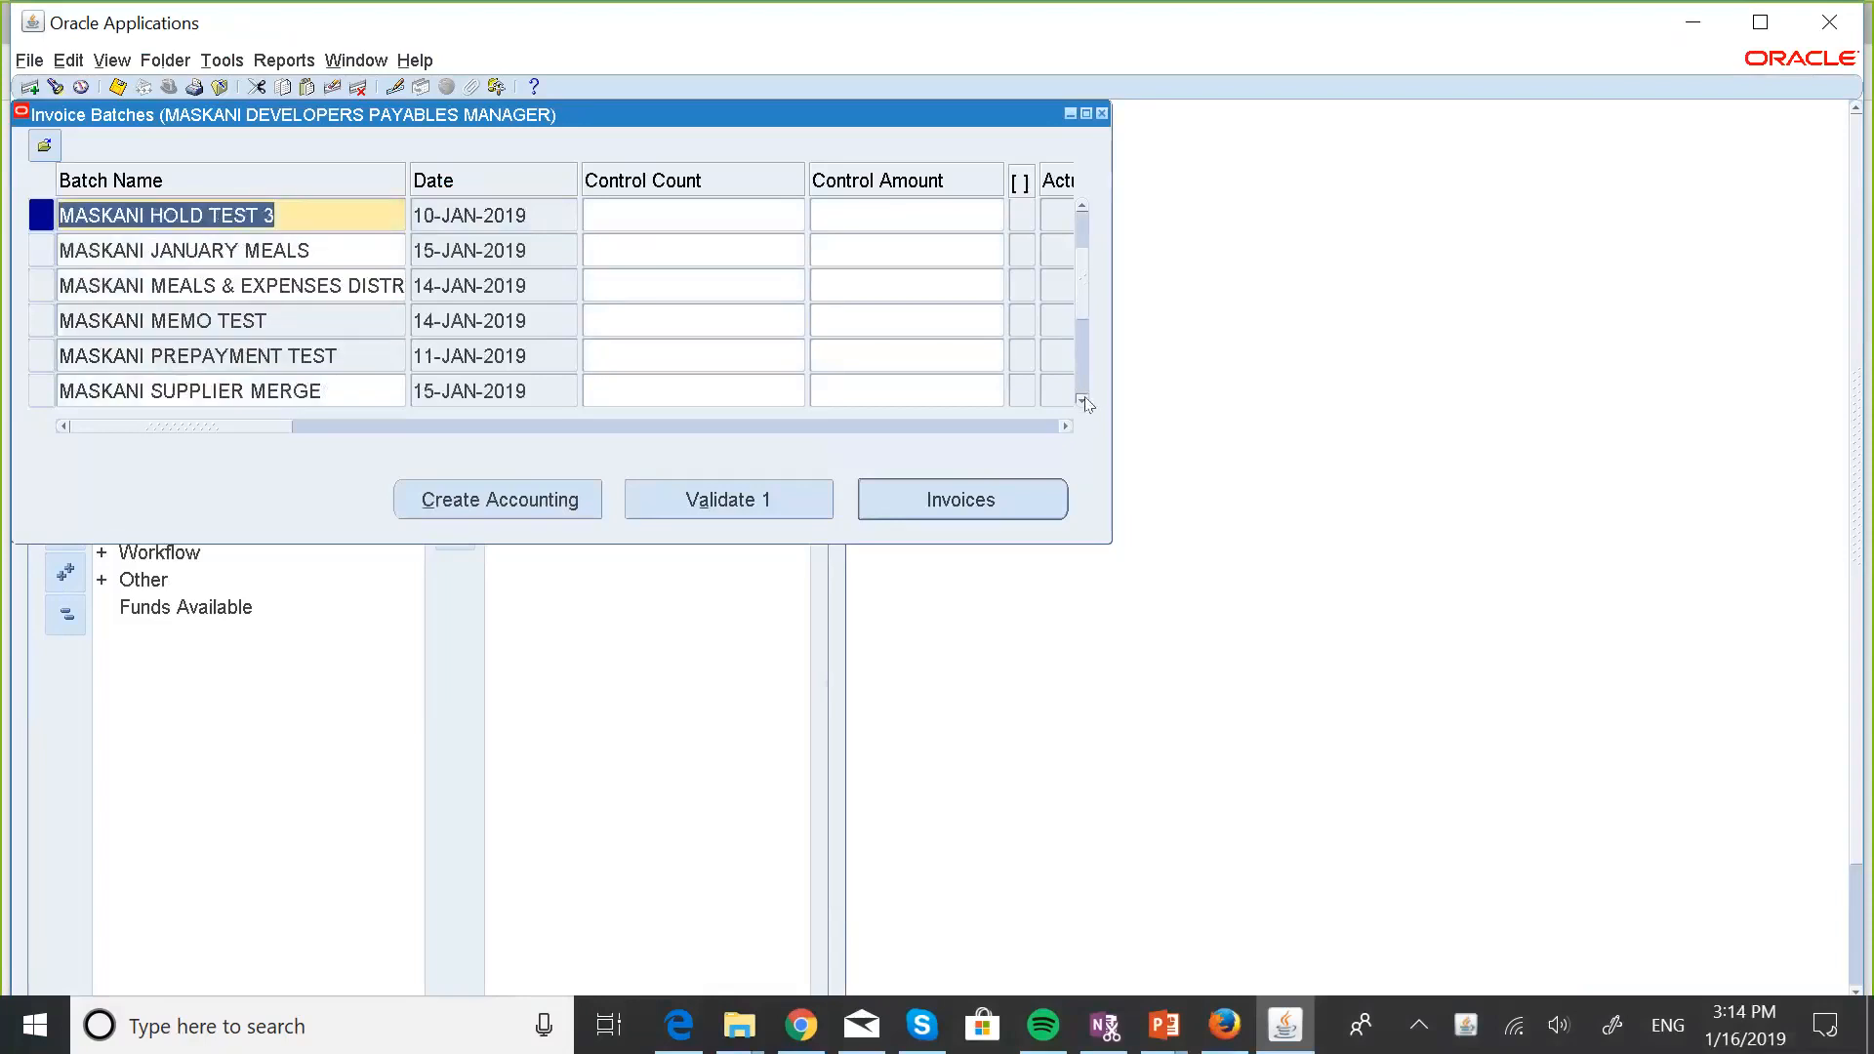
pyautogui.click(1082, 207)
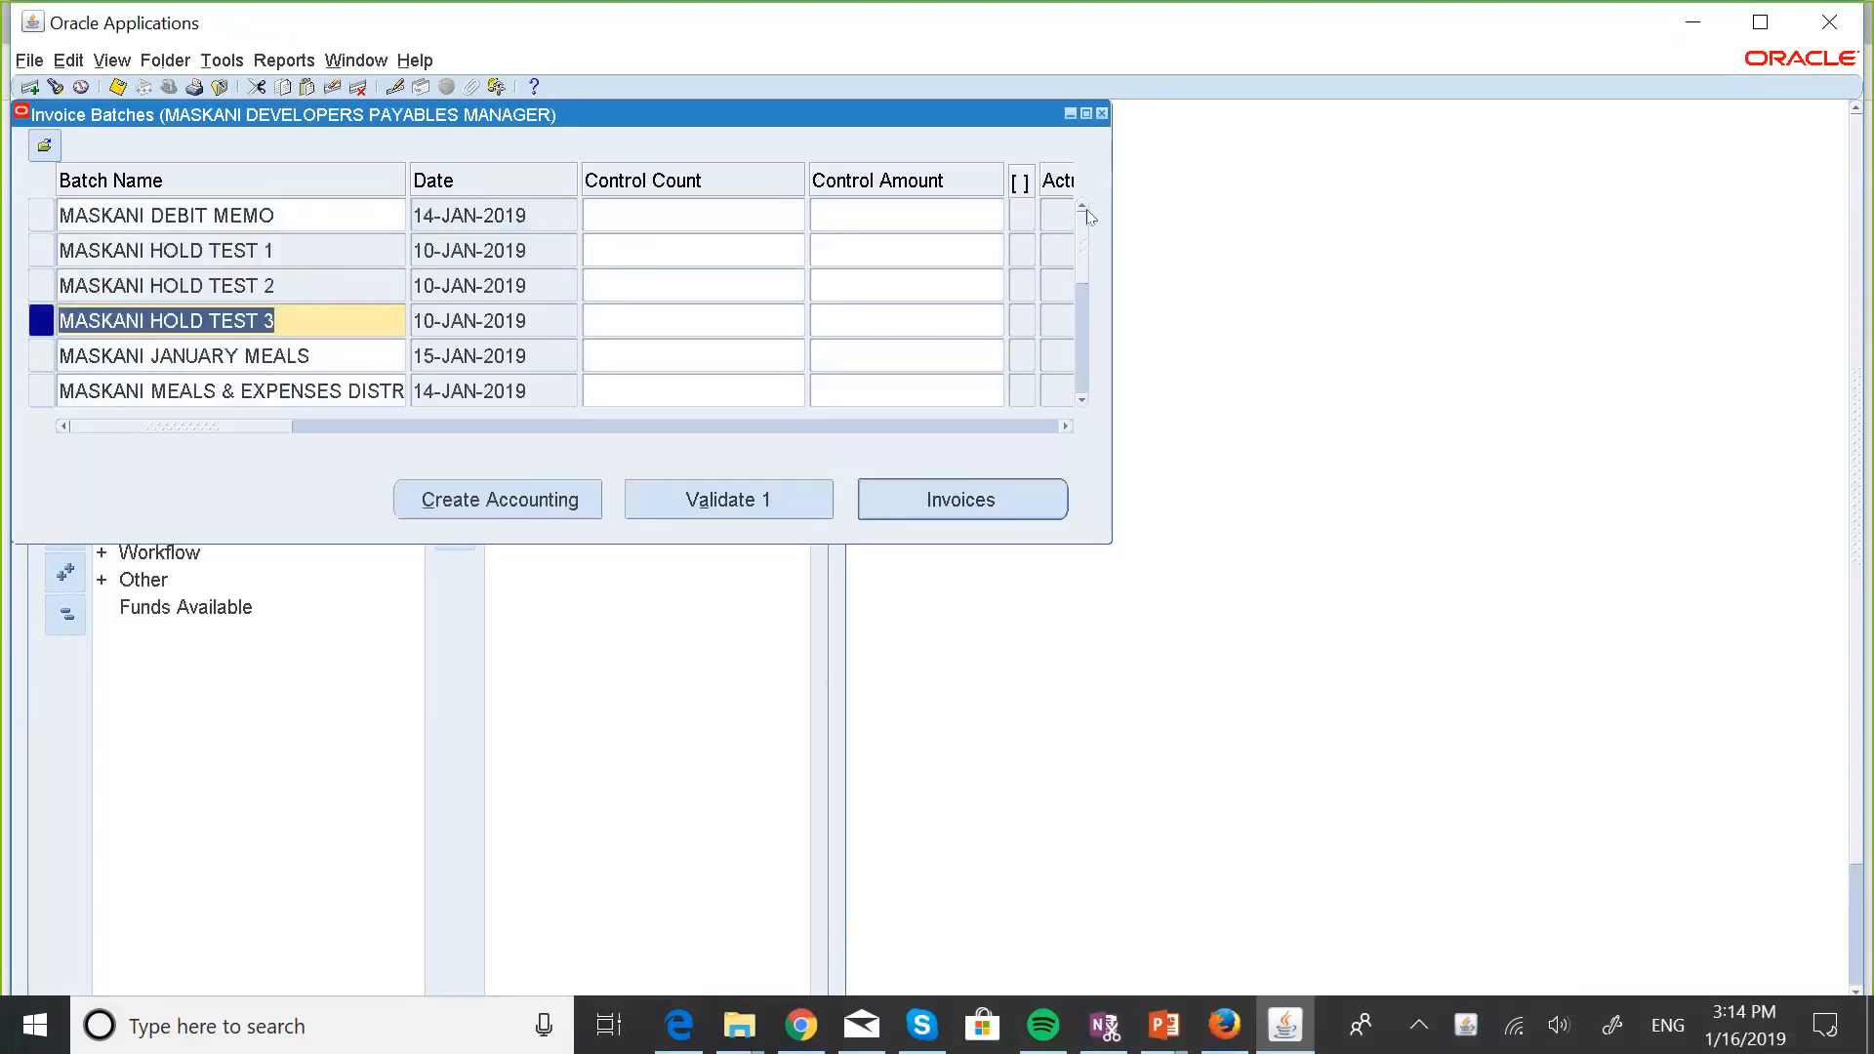
pyautogui.click(302, 274)
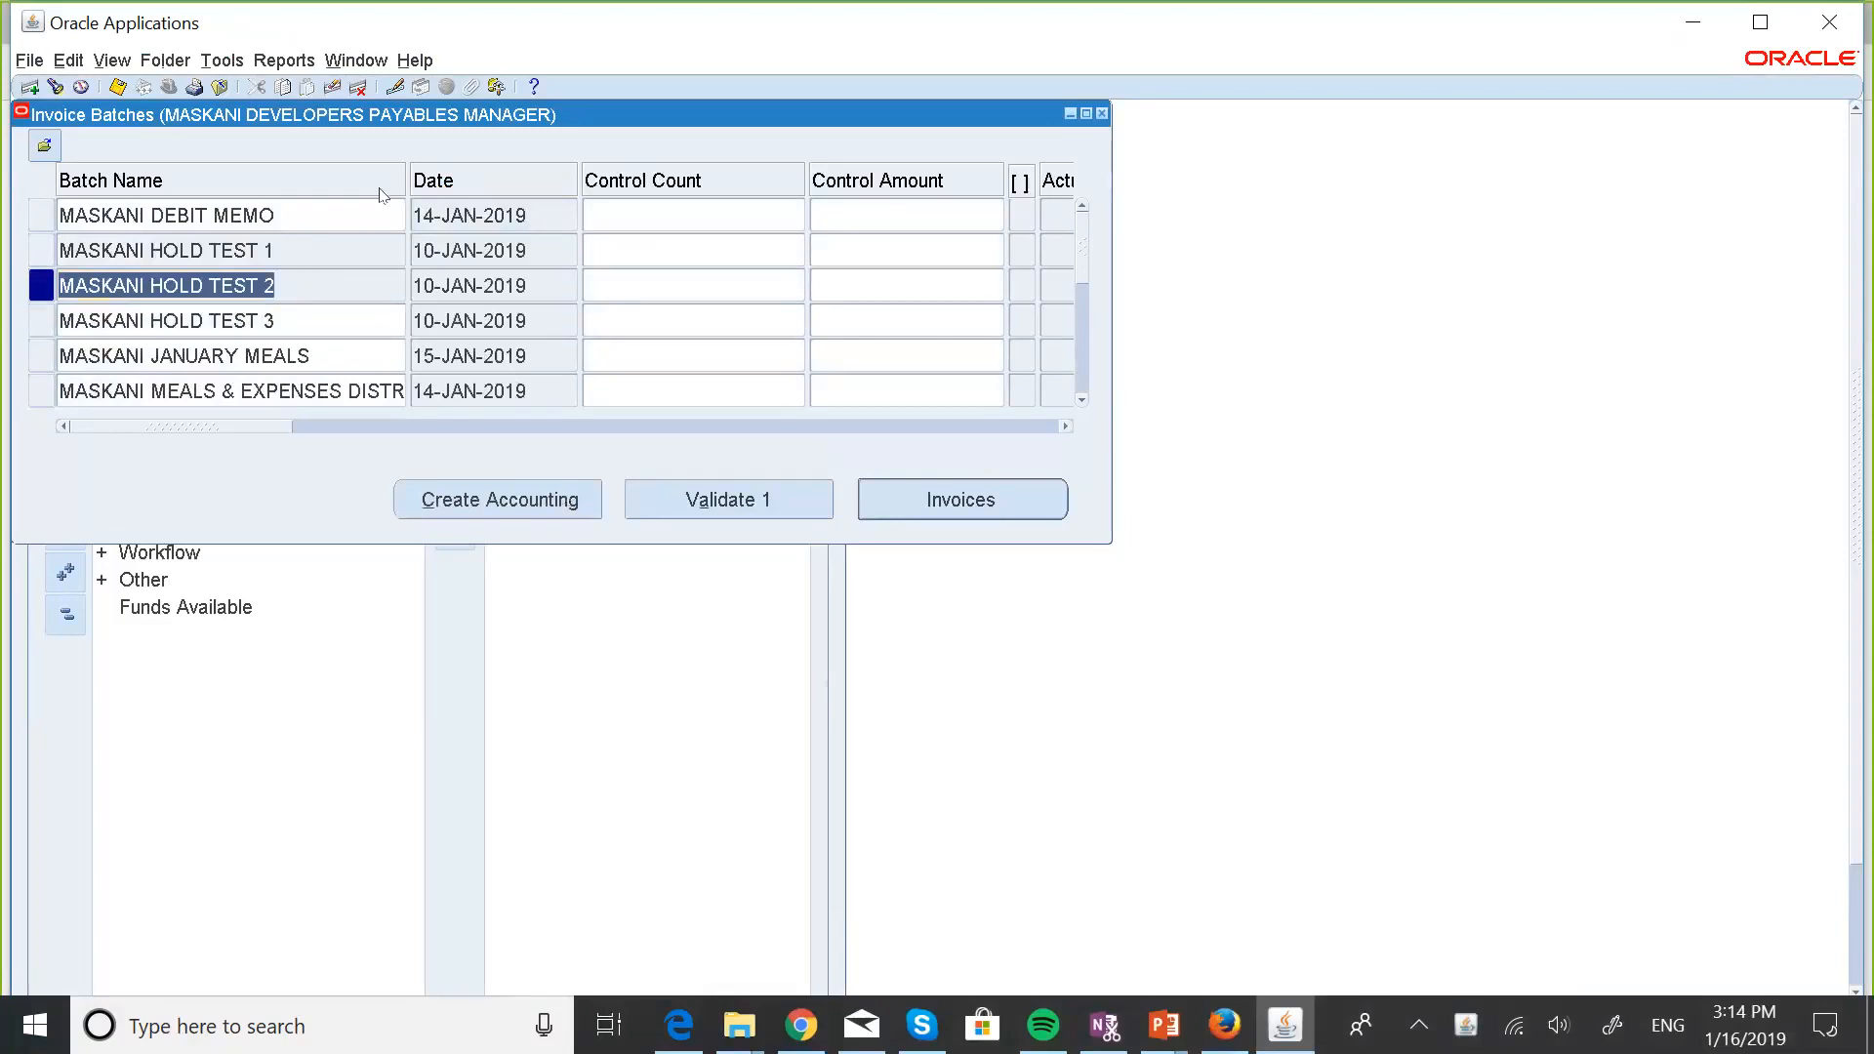
pyautogui.click(283, 251)
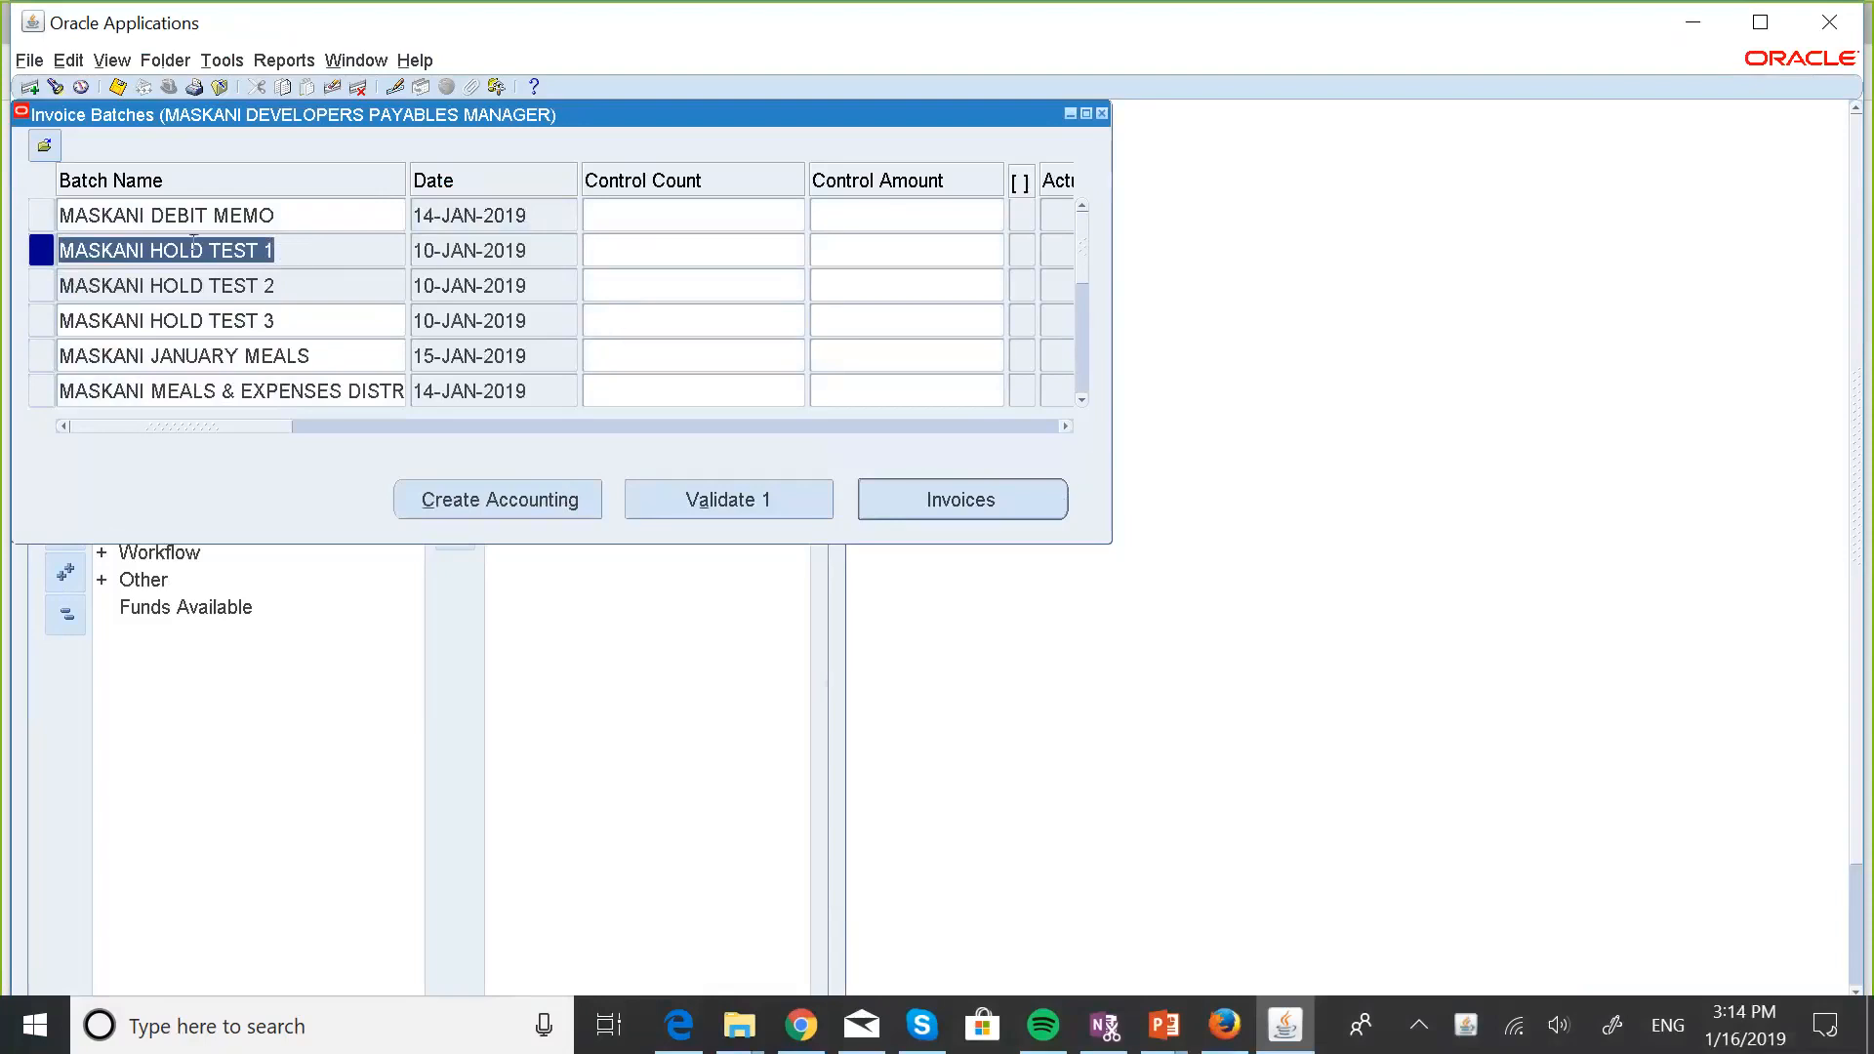
pyautogui.click(980, 506)
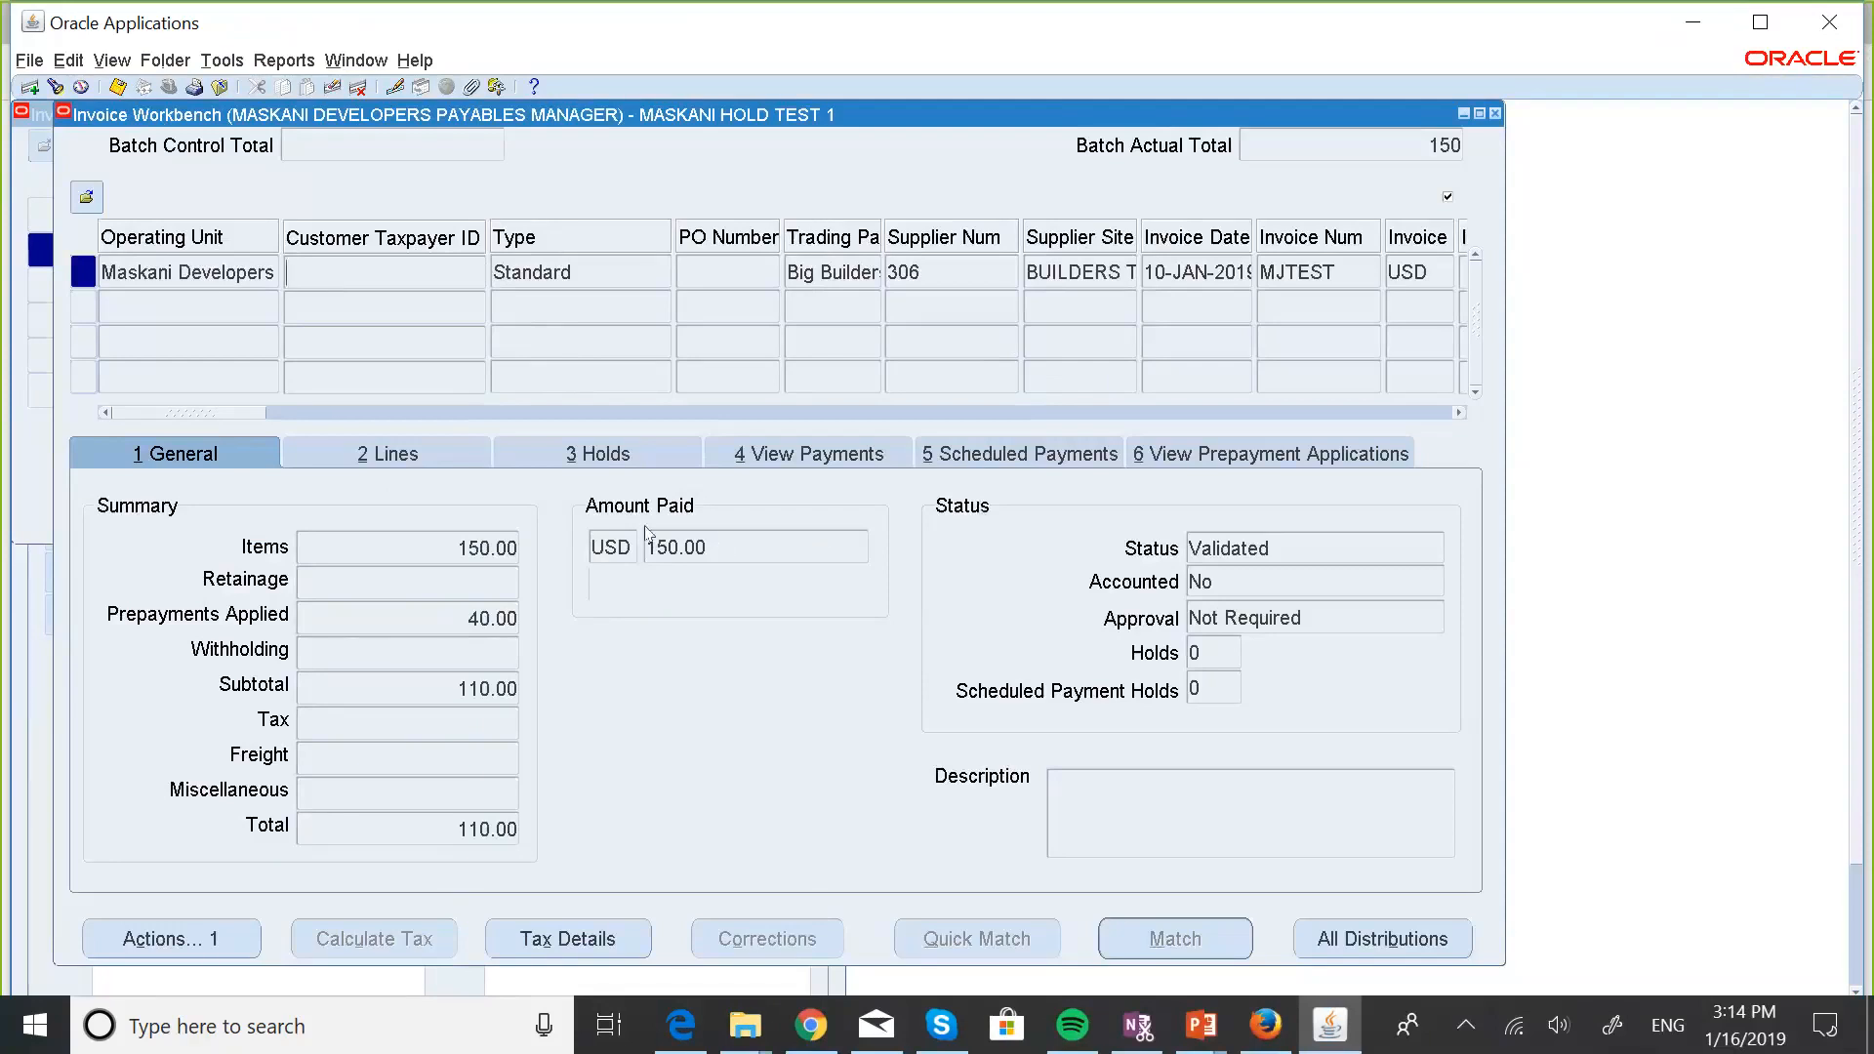
# Examine the MJTEST invoice's payments, and its amounts and status in the general summary.
pyautogui.click(809, 452)
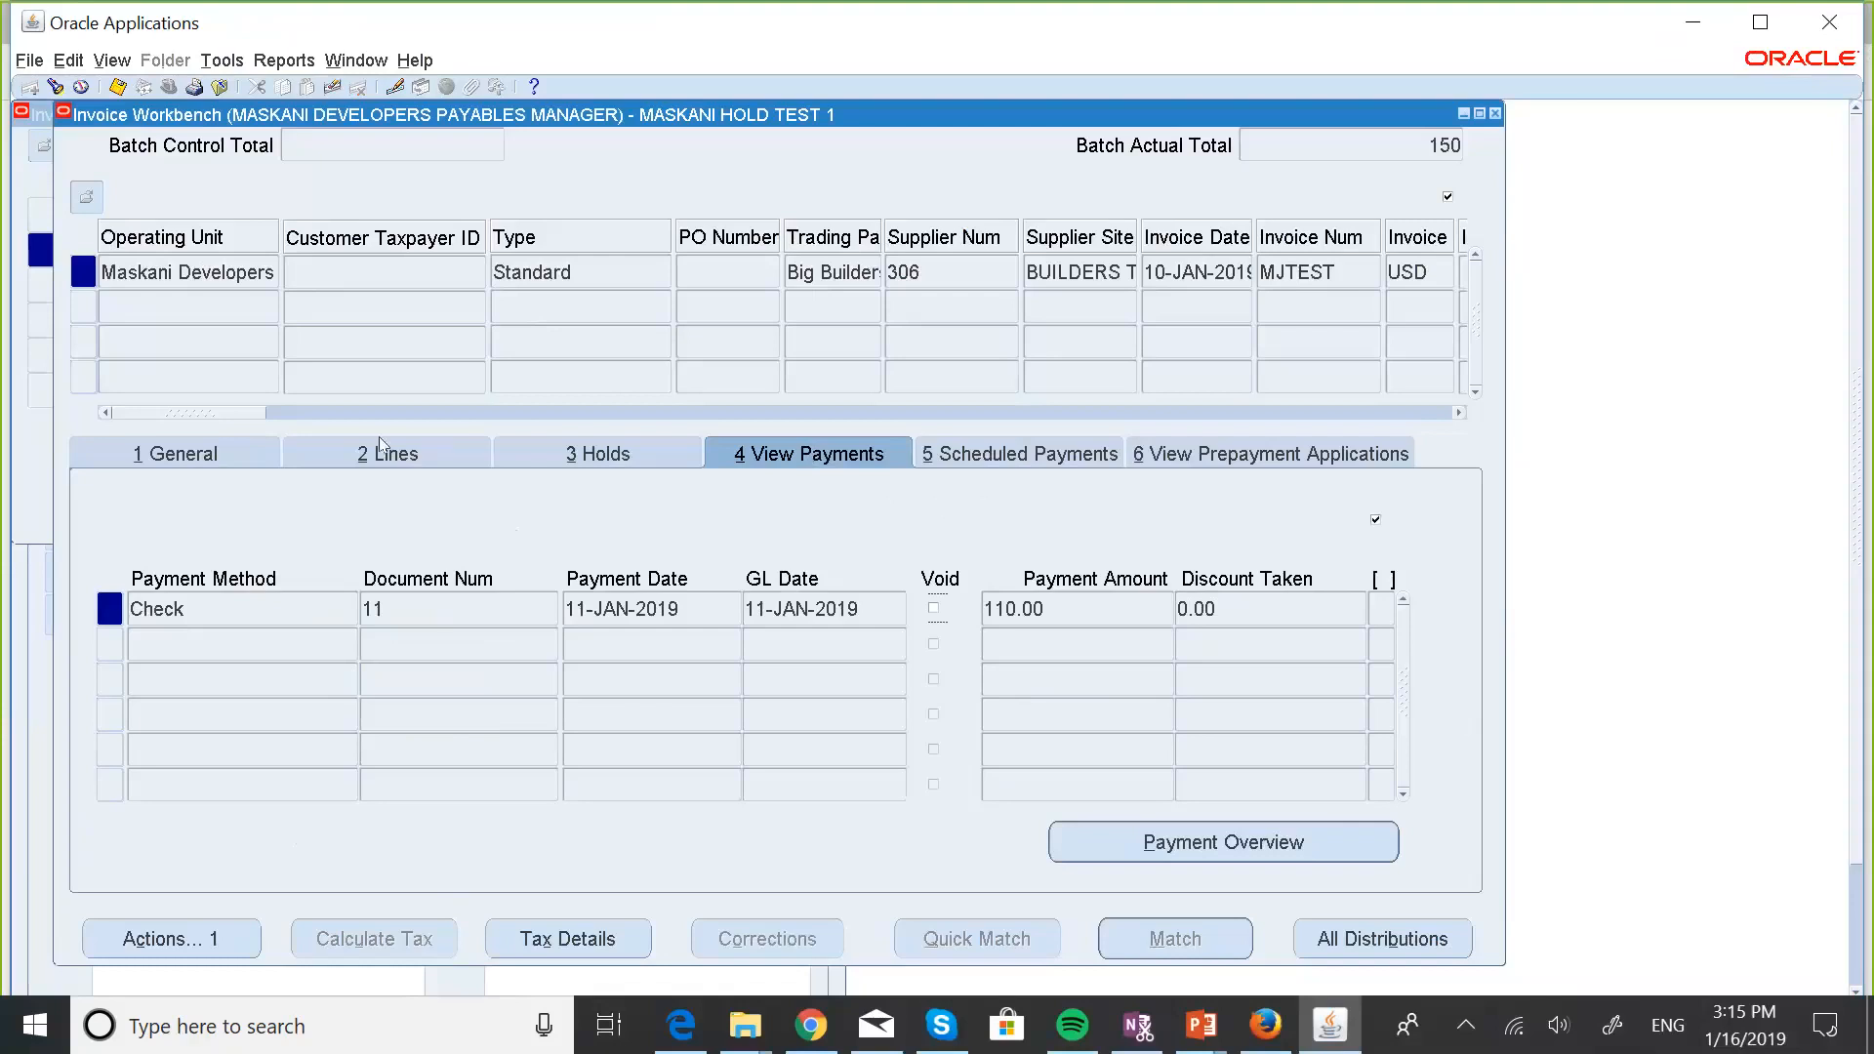
pyautogui.click(184, 454)
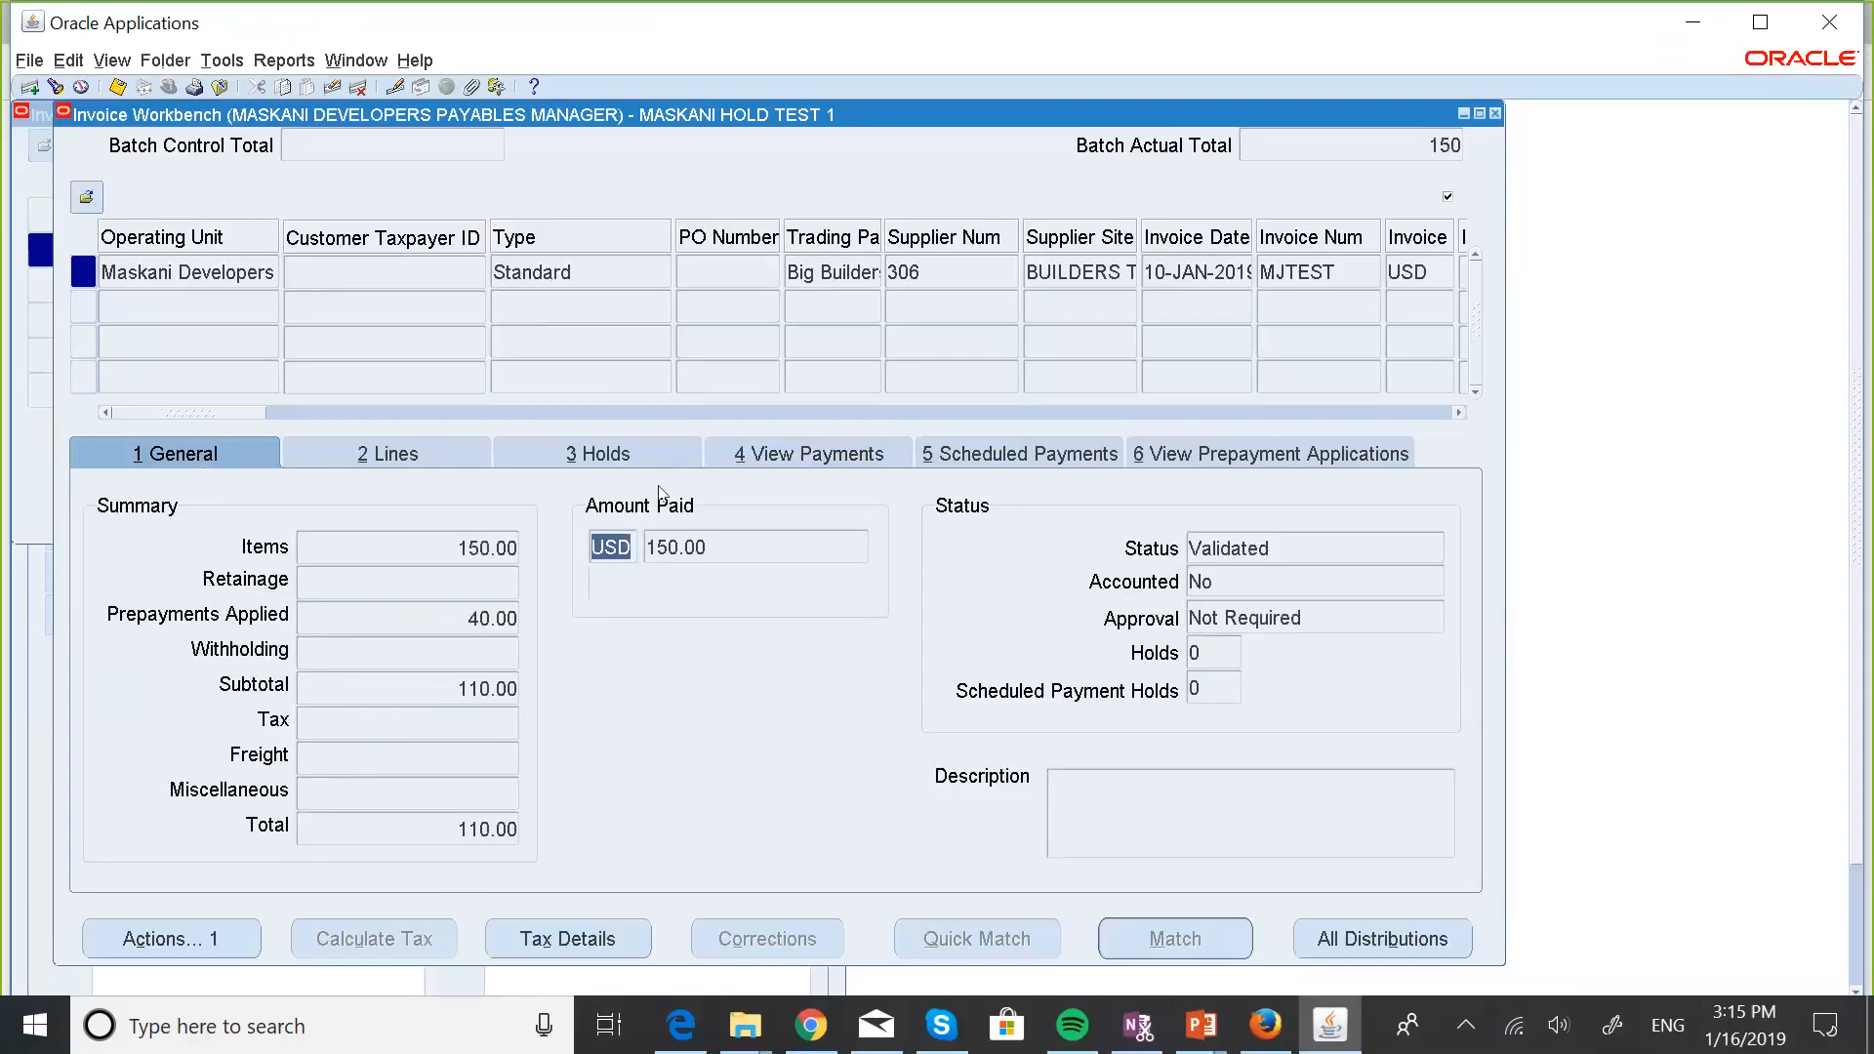
pyautogui.scroll(-3, 806, 666)
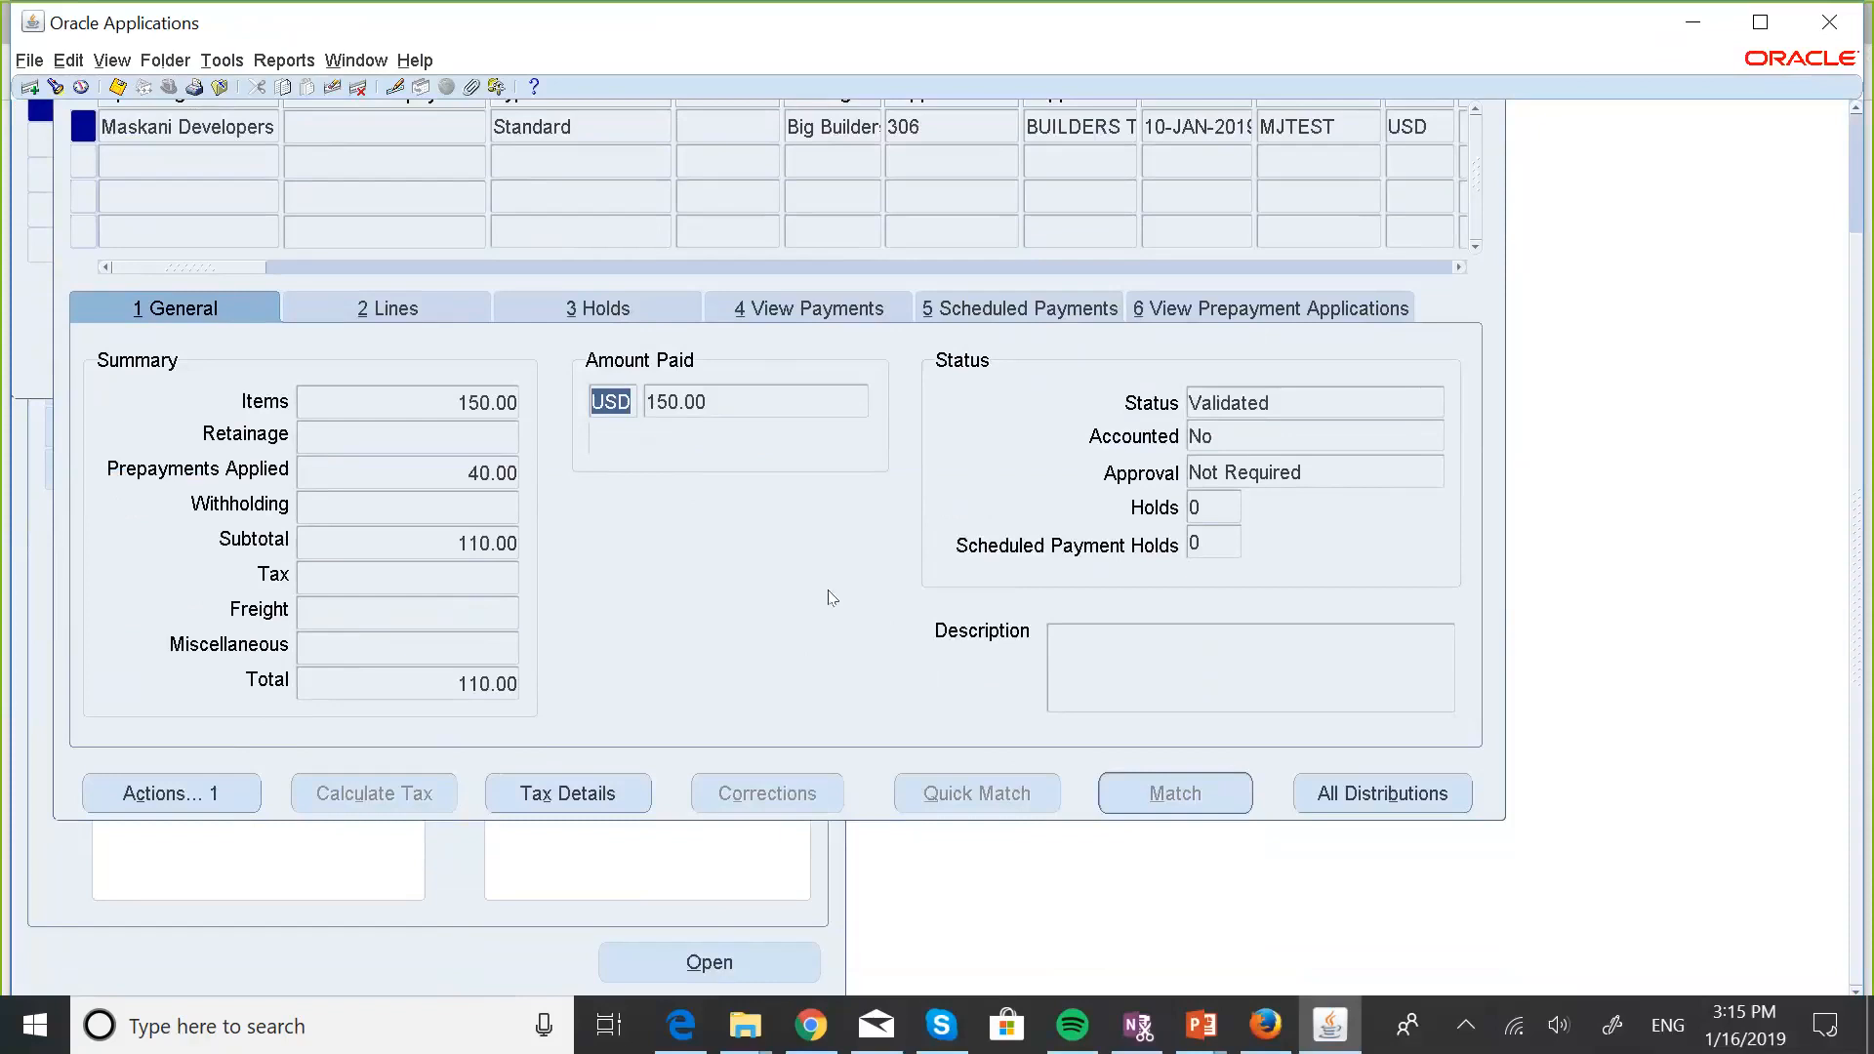
pyautogui.scroll(1, 849, 613)
pyautogui.scroll(-1, 874, 632)
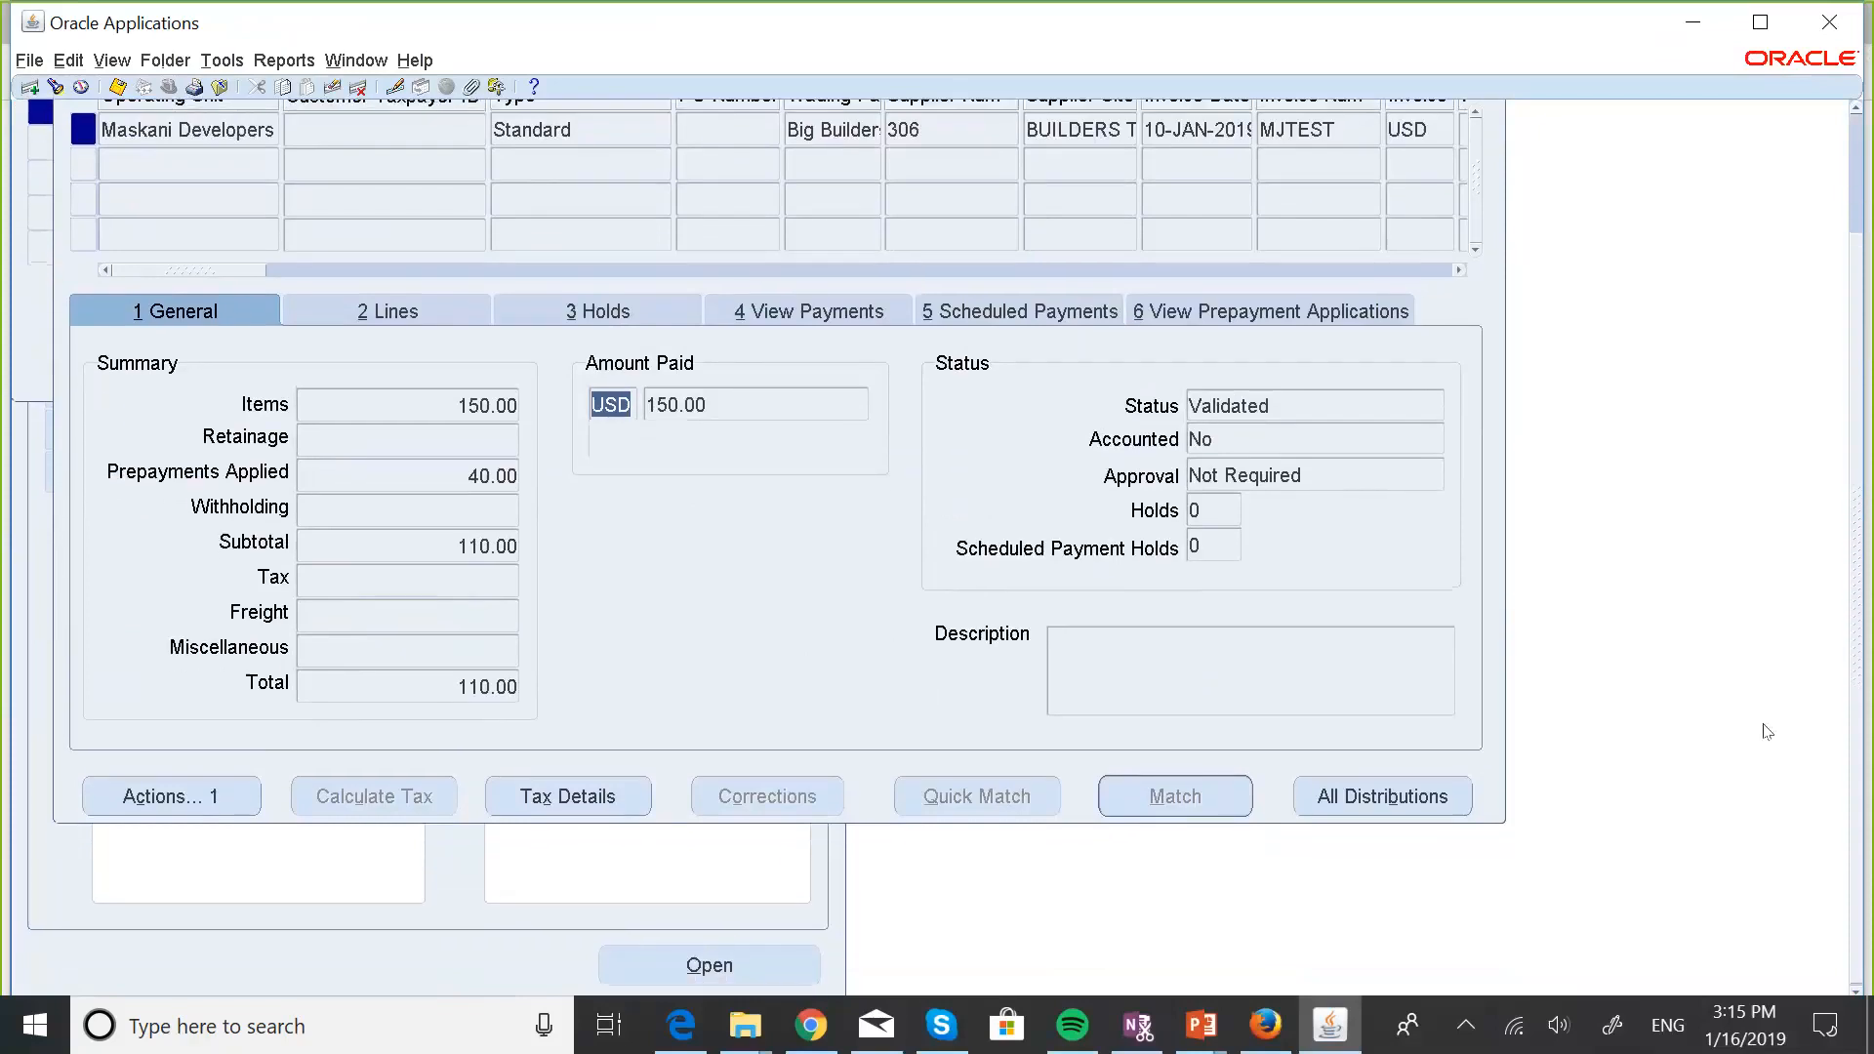
pyautogui.scroll(2, 1815, 557)
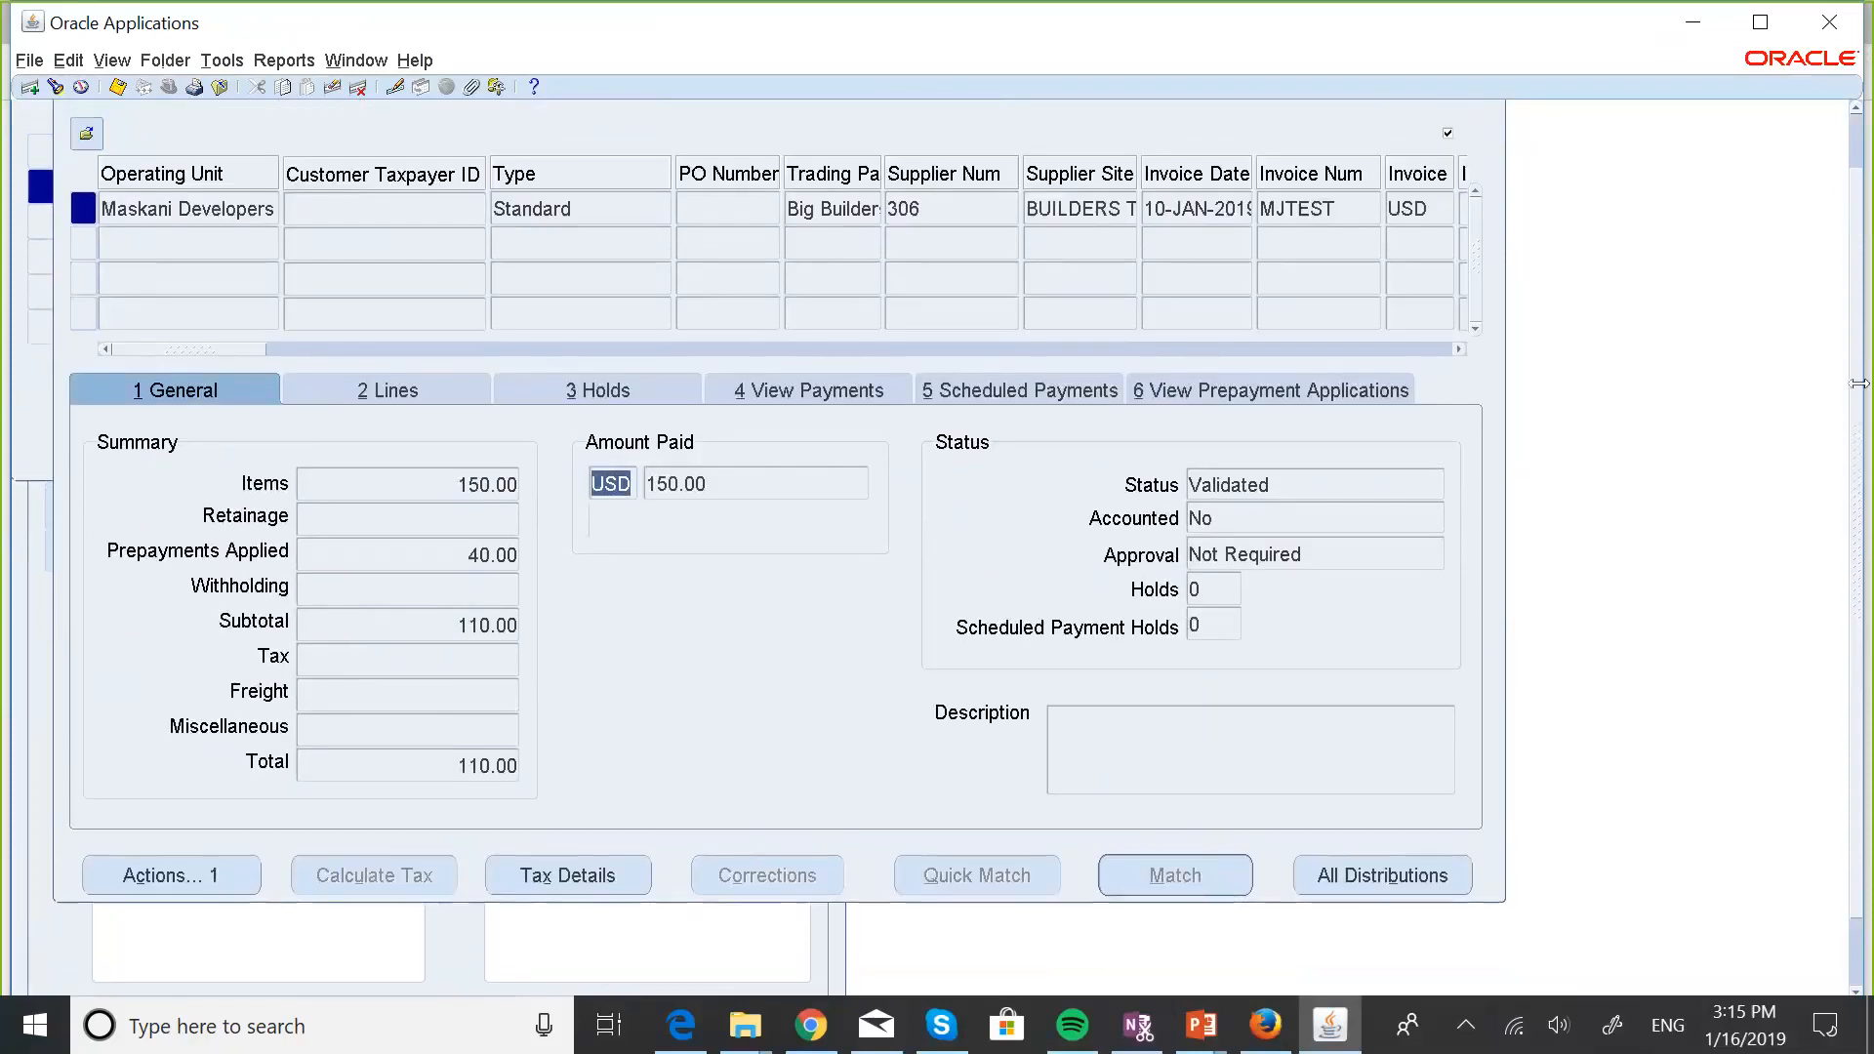
pyautogui.click(1854, 109)
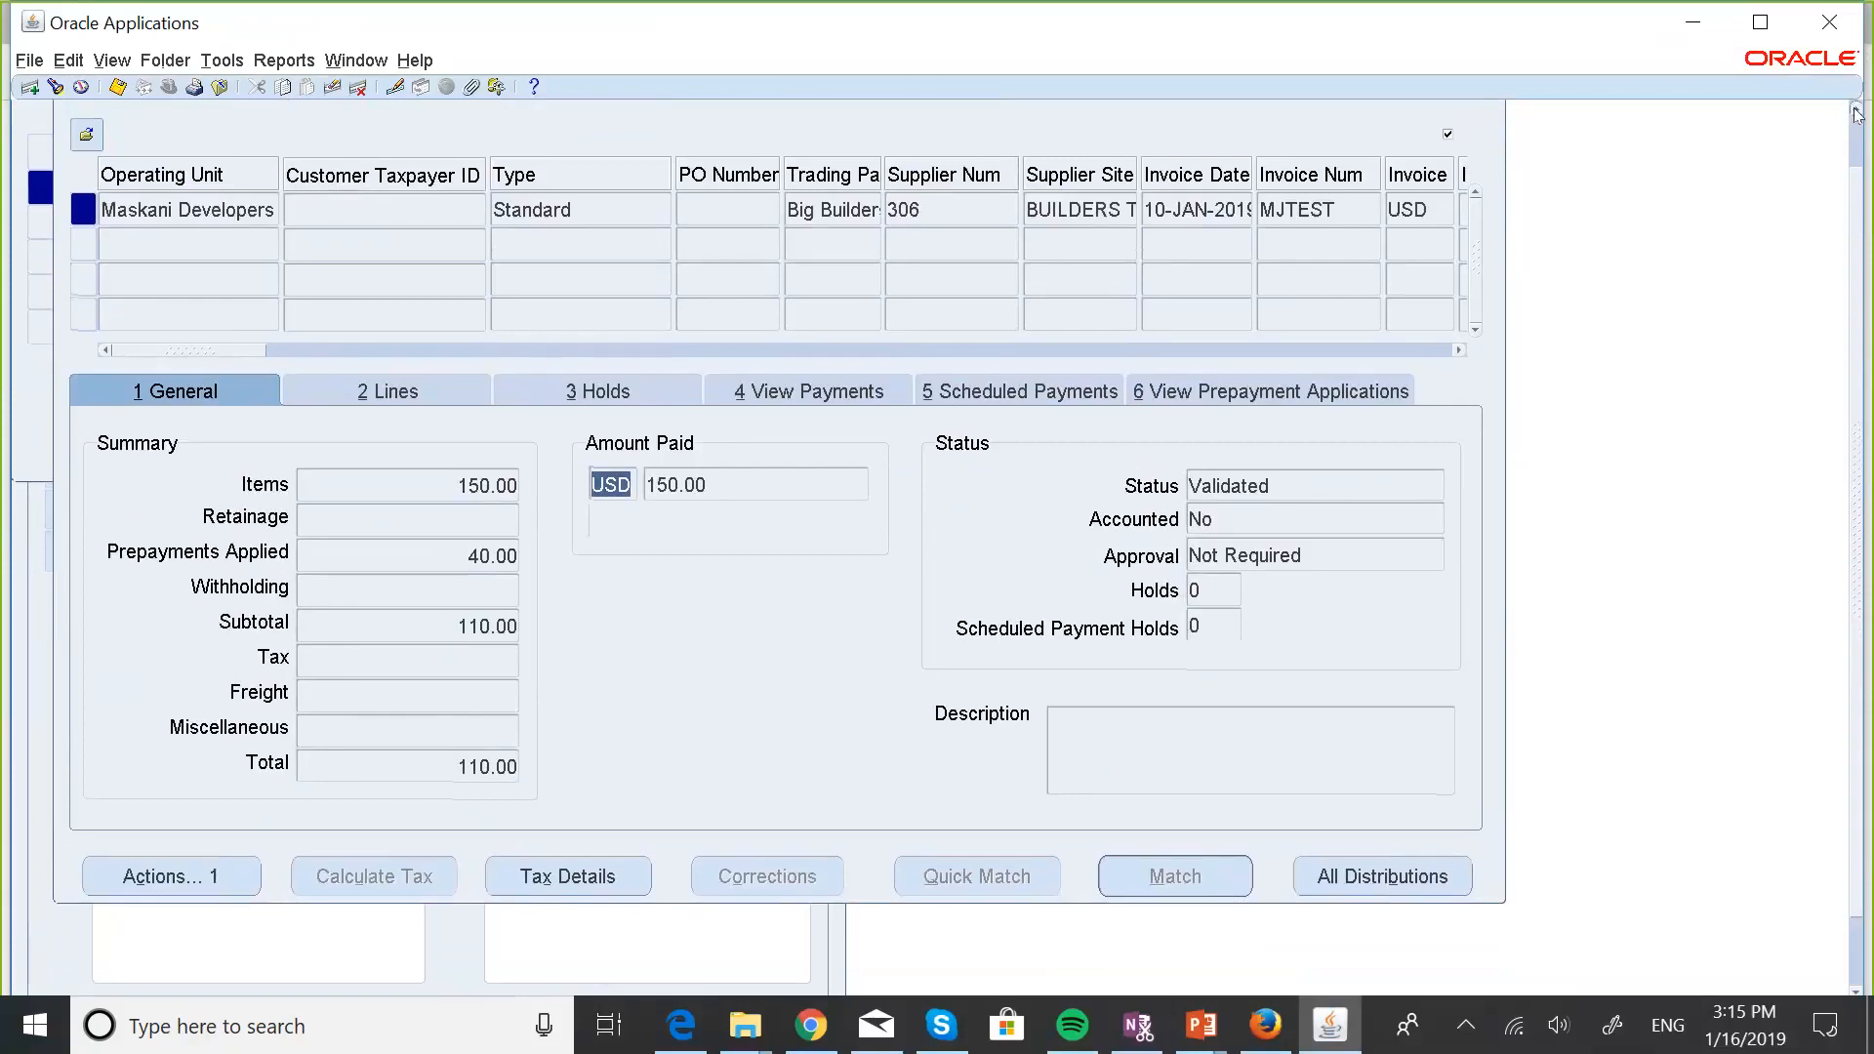
pyautogui.click(1855, 113)
pyautogui.click(1855, 112)
pyautogui.click(1855, 112)
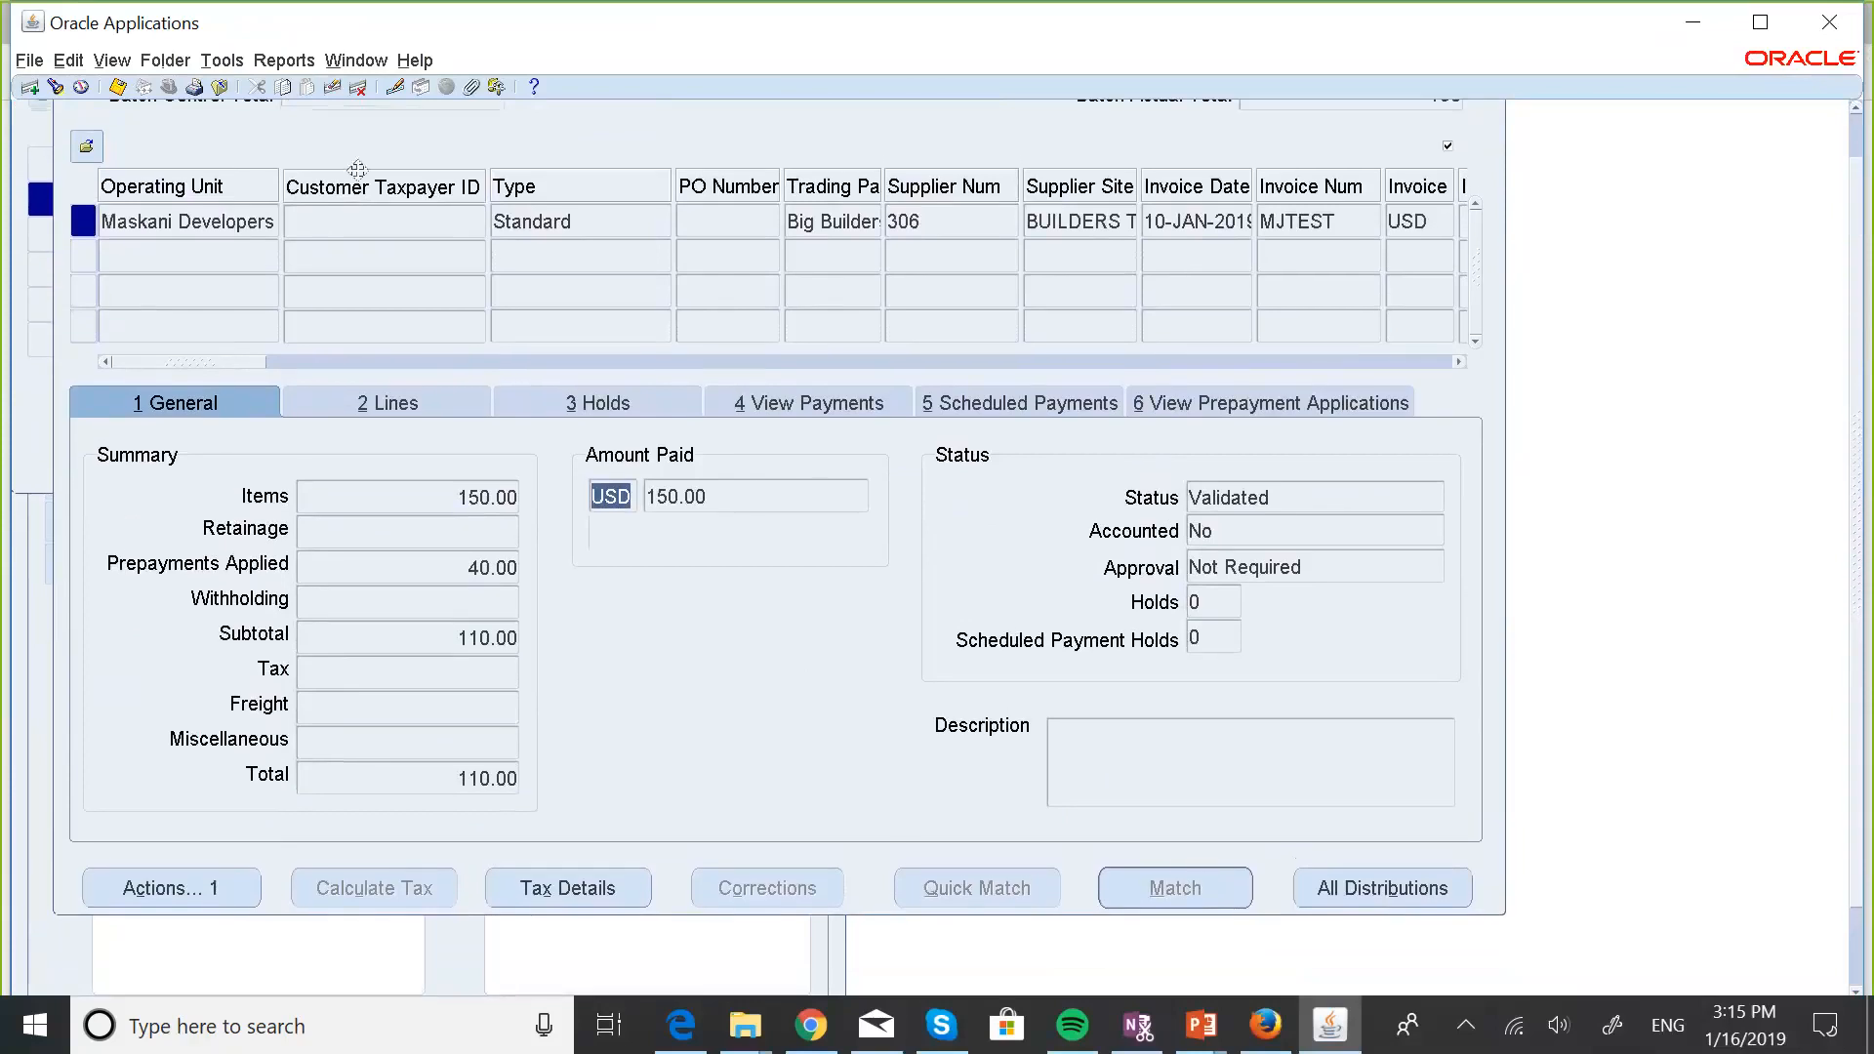
# Select Create Accounting in the invoice's actions to view its Draft, Final and Final Post modes, and cancel the dialog.
pyautogui.click(213, 70)
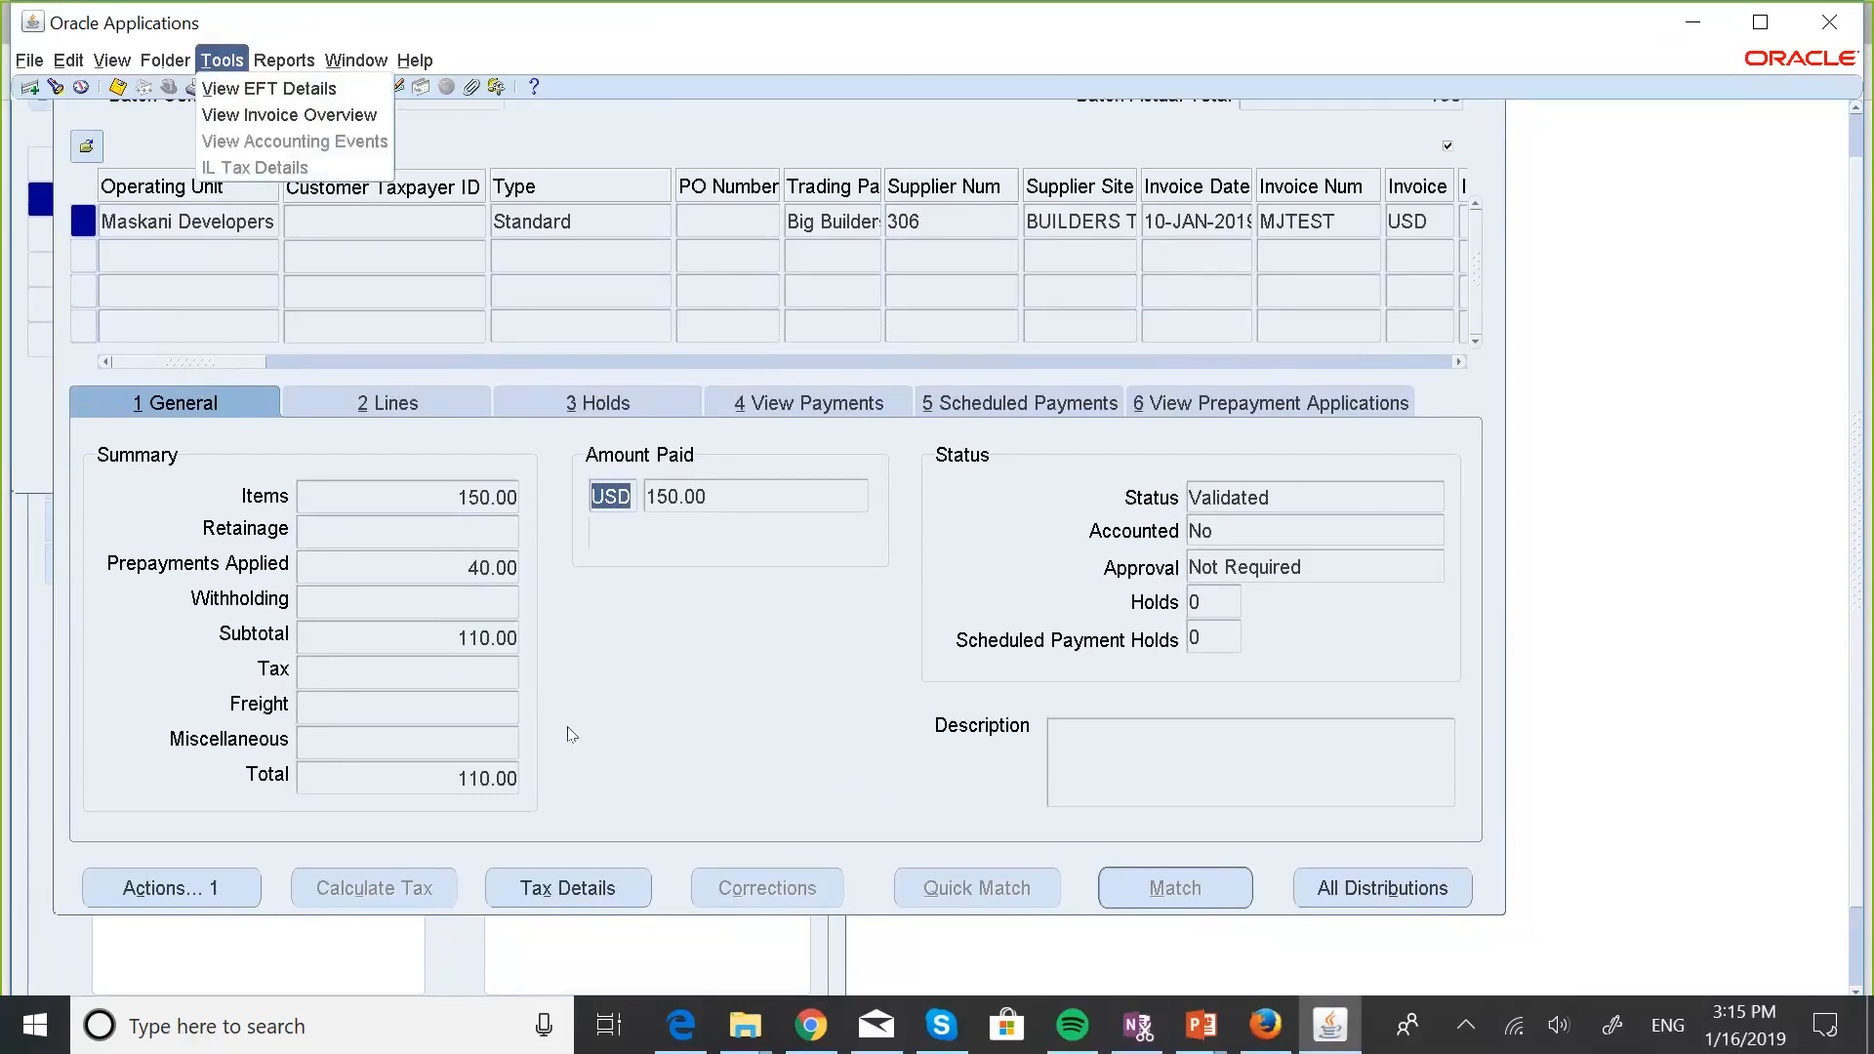
pyautogui.click(211, 884)
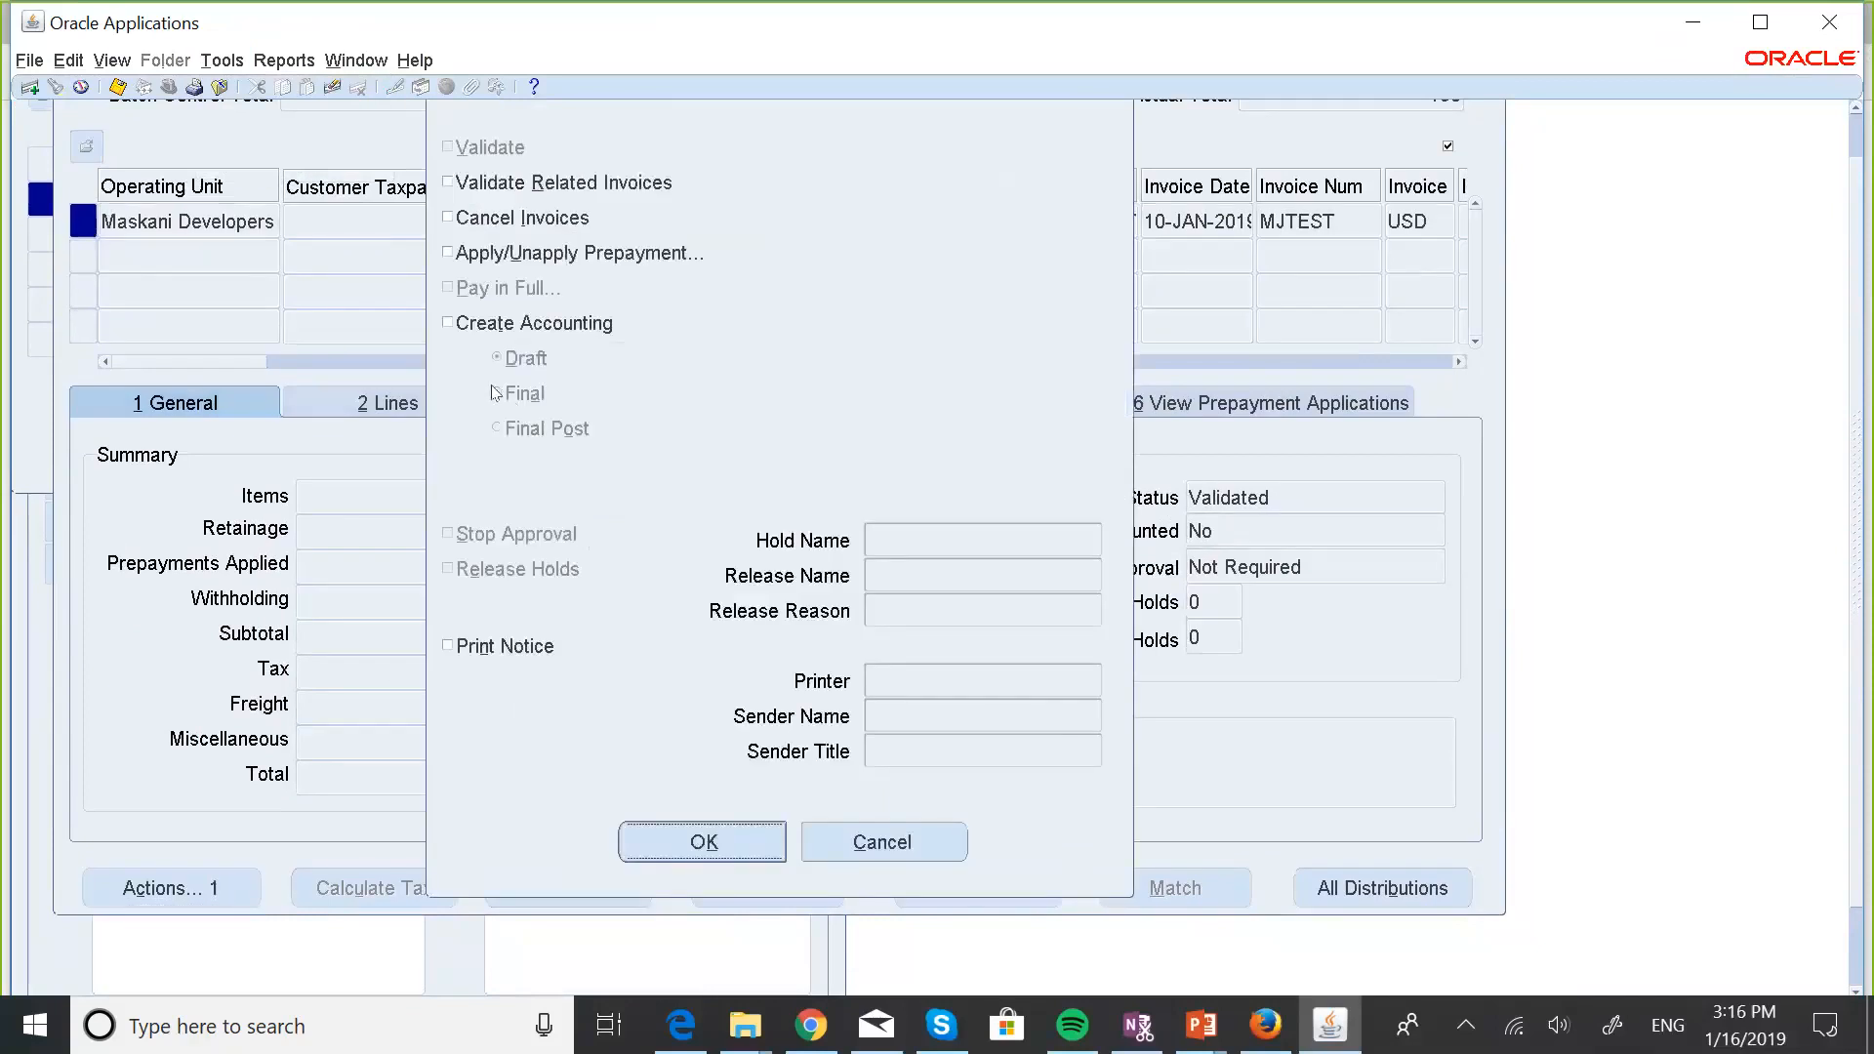
pyautogui.click(449, 323)
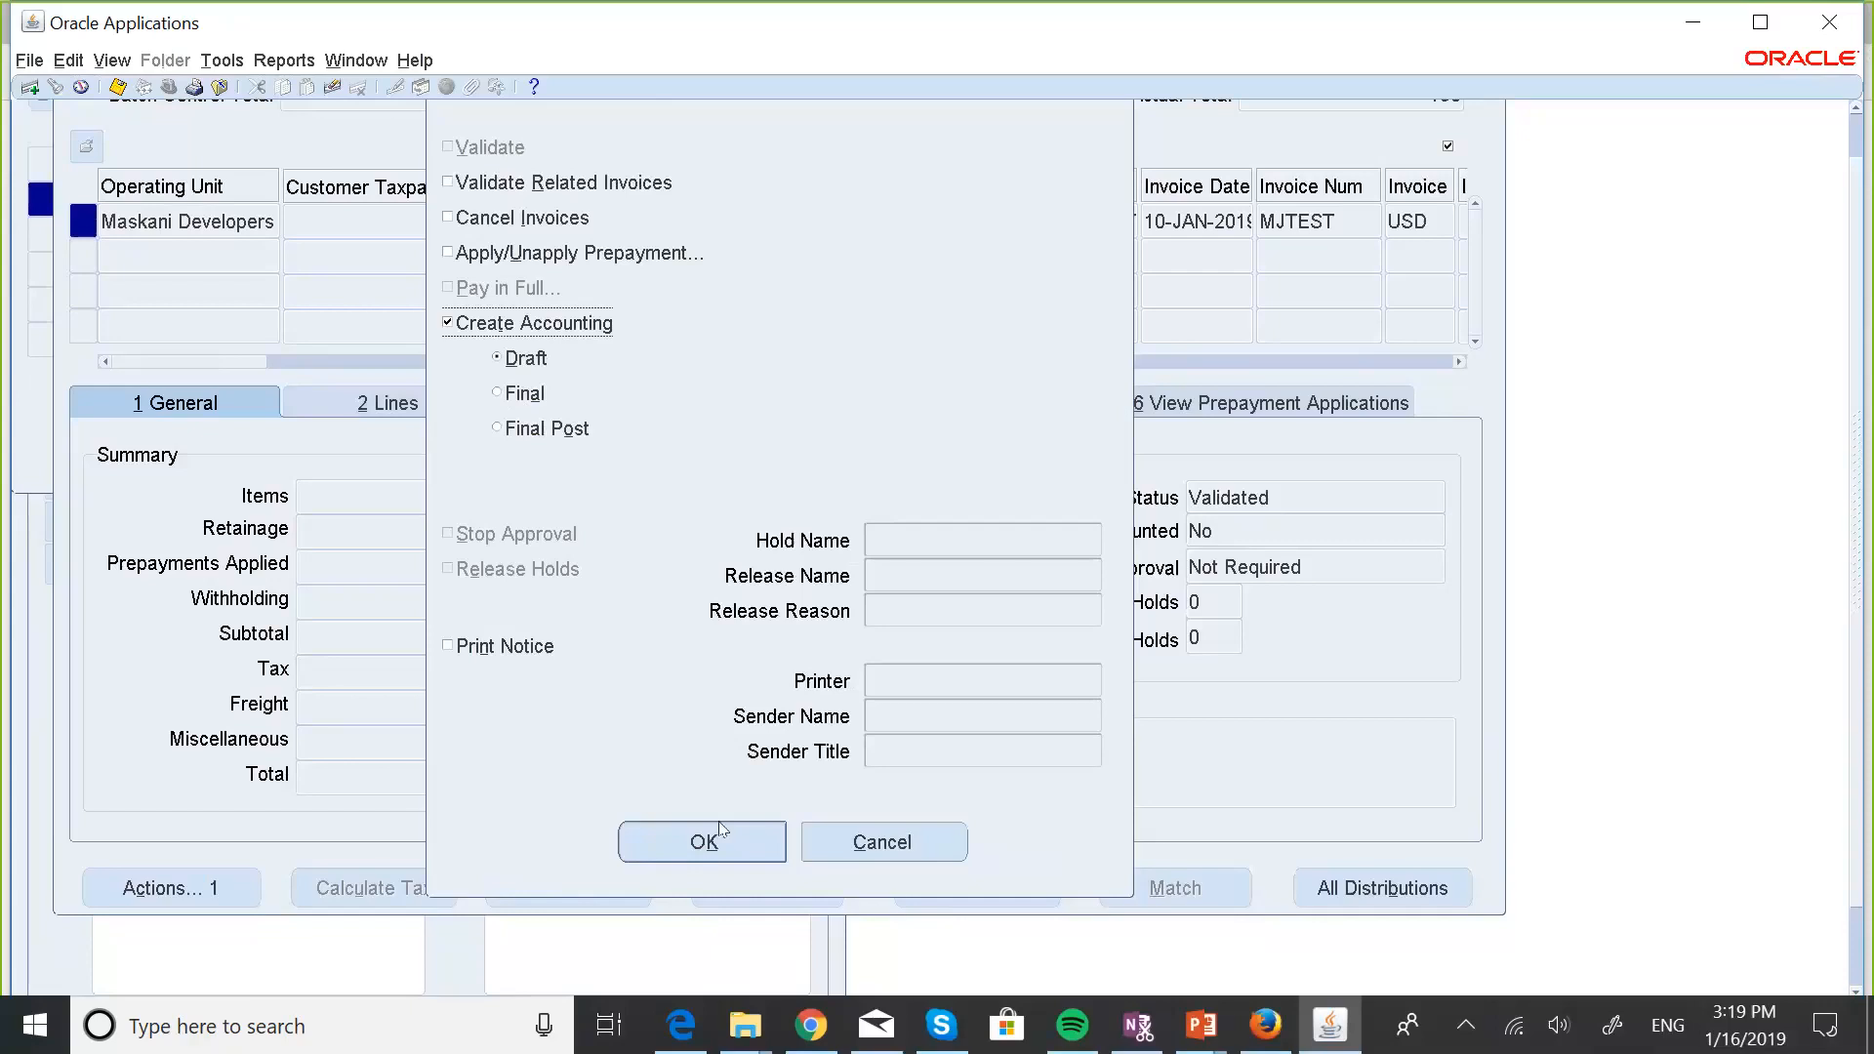
pyautogui.click(718, 824)
pyautogui.click(890, 835)
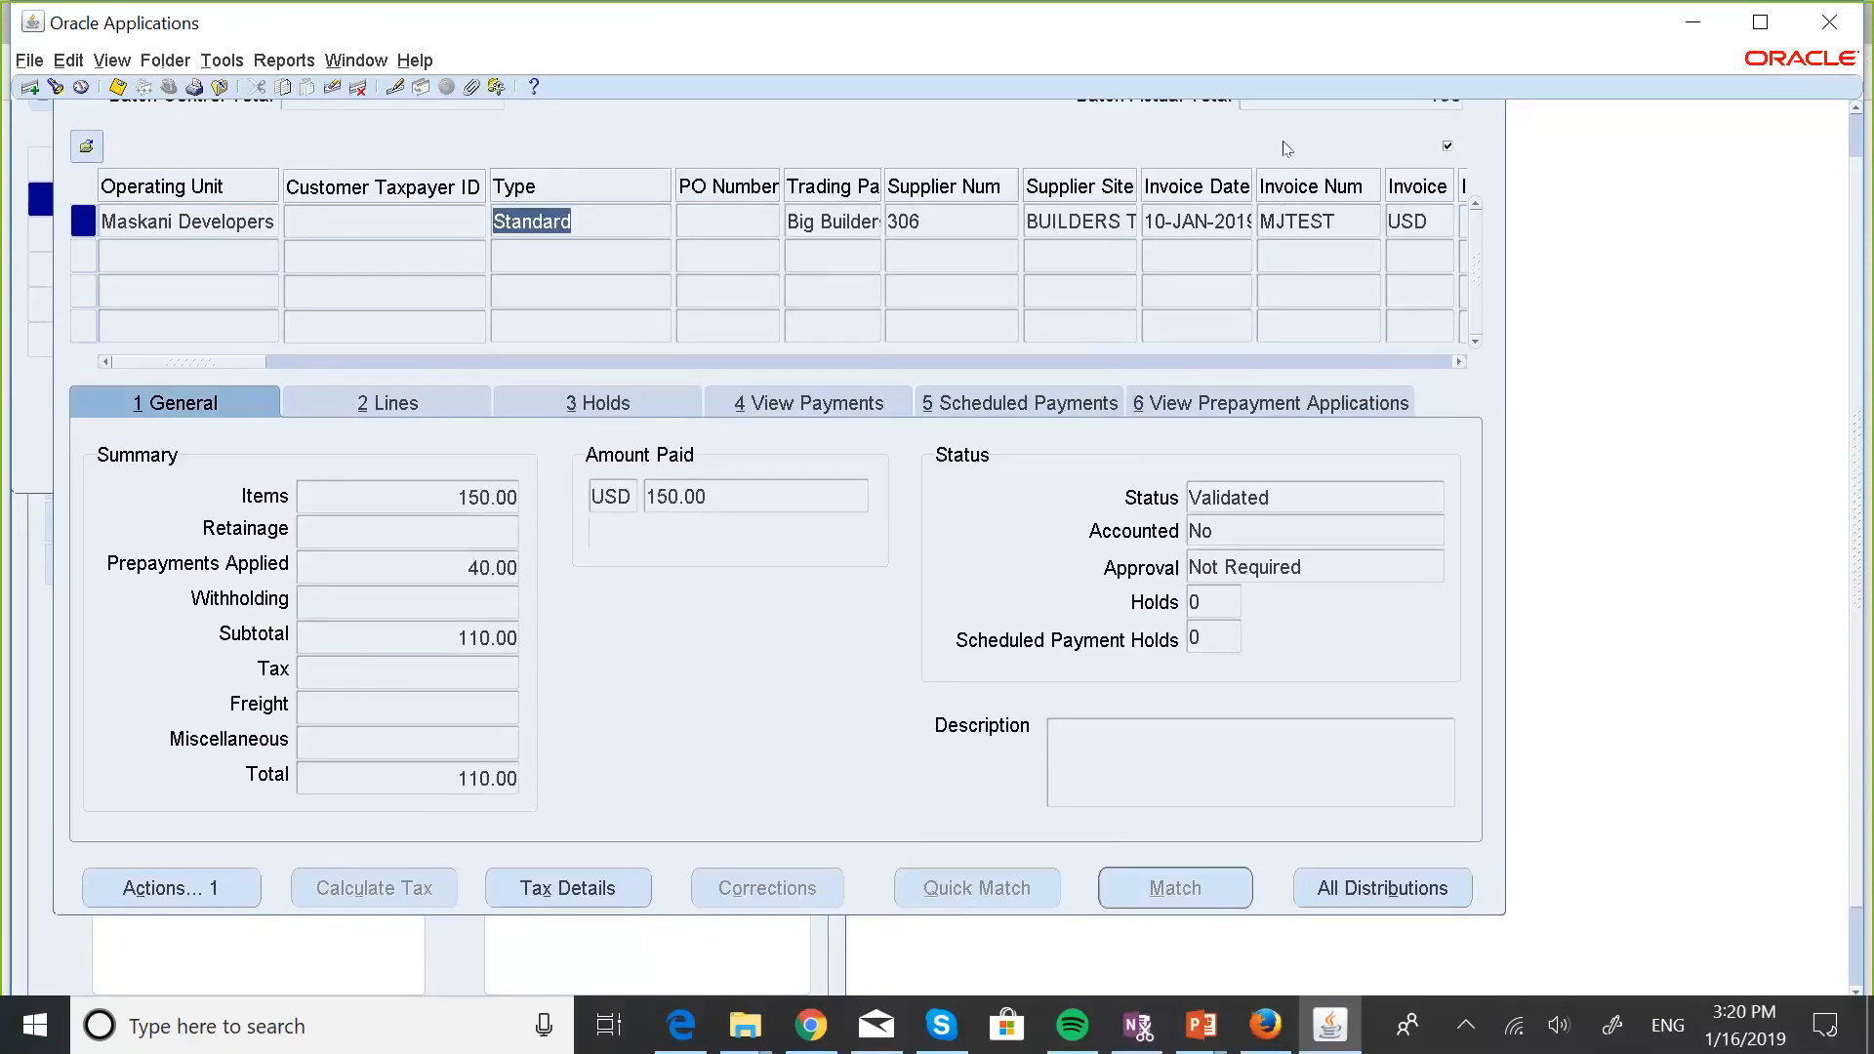
# Look through the invoice's remaining columns, and close both the Invoice Workbench and the Invoice Batches window.
pyautogui.scroll(-1, 1286, 148)
pyautogui.hscroll(7, 1286, 148)
pyautogui.hscroll(1, 1390, 163)
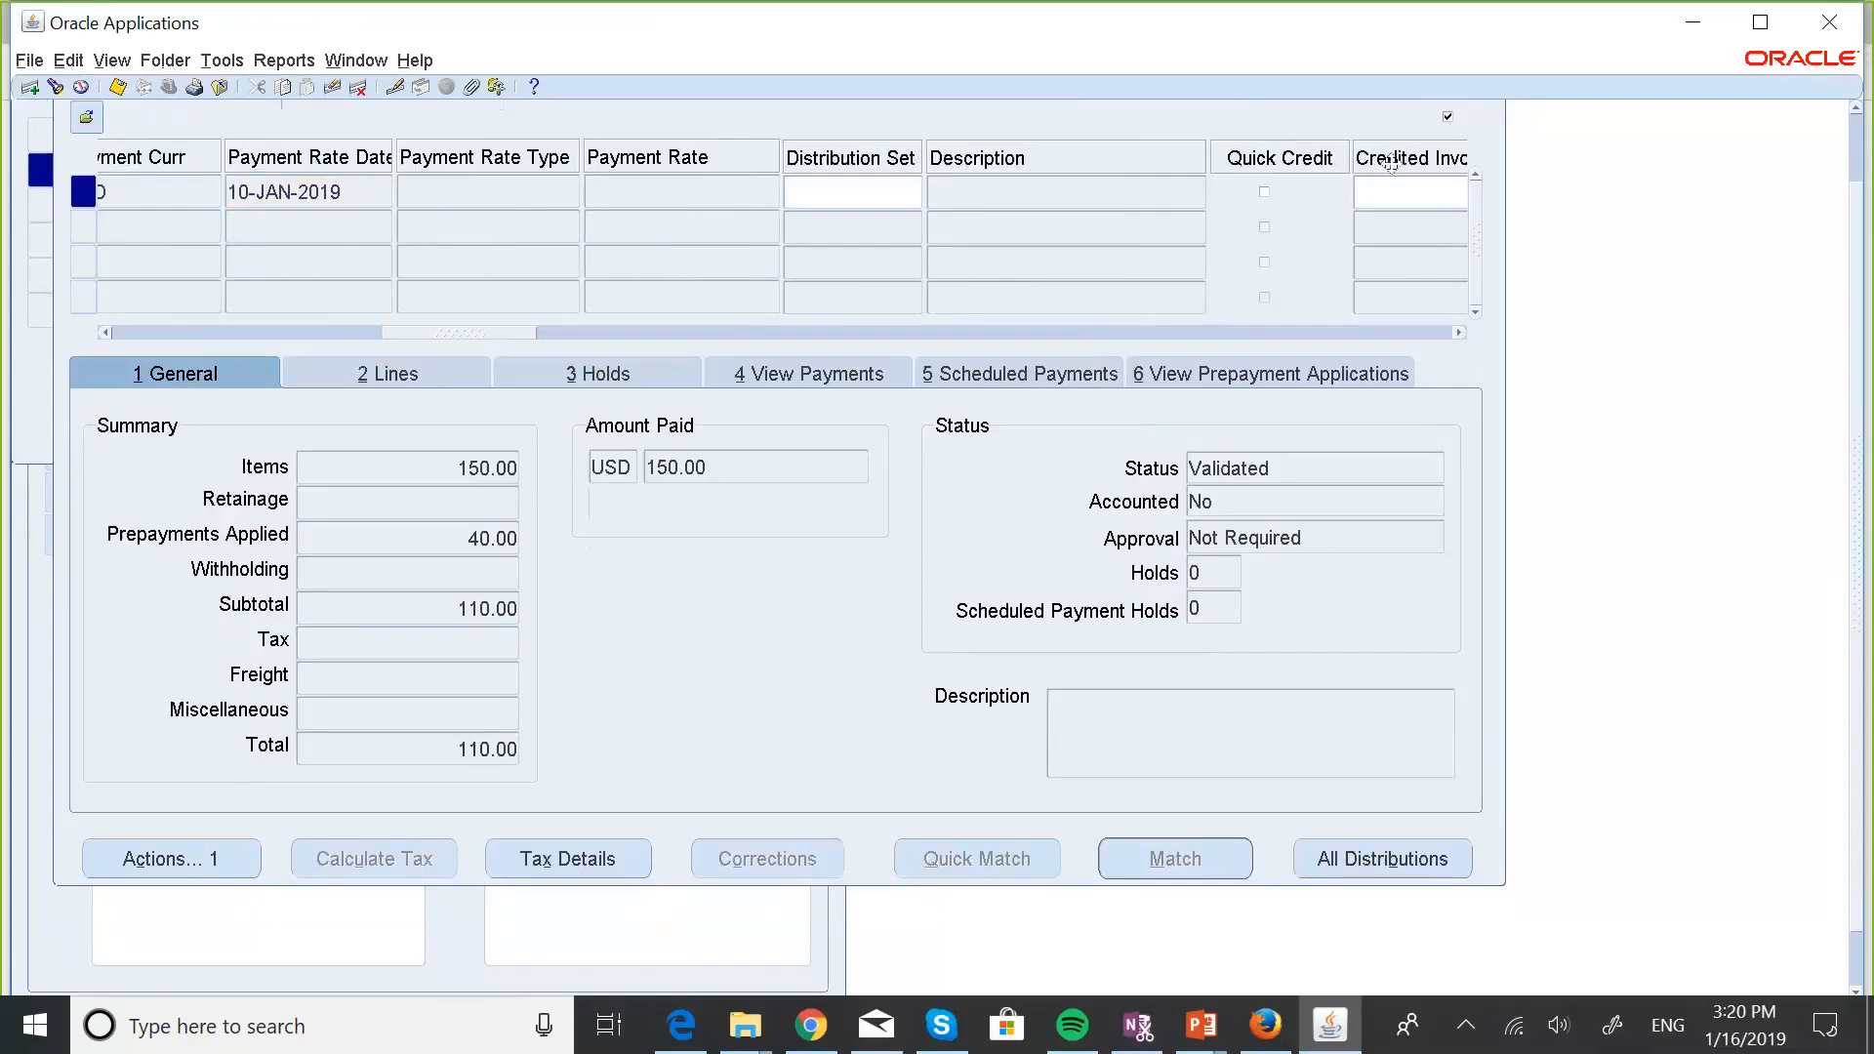
pyautogui.hscroll(1, 1391, 164)
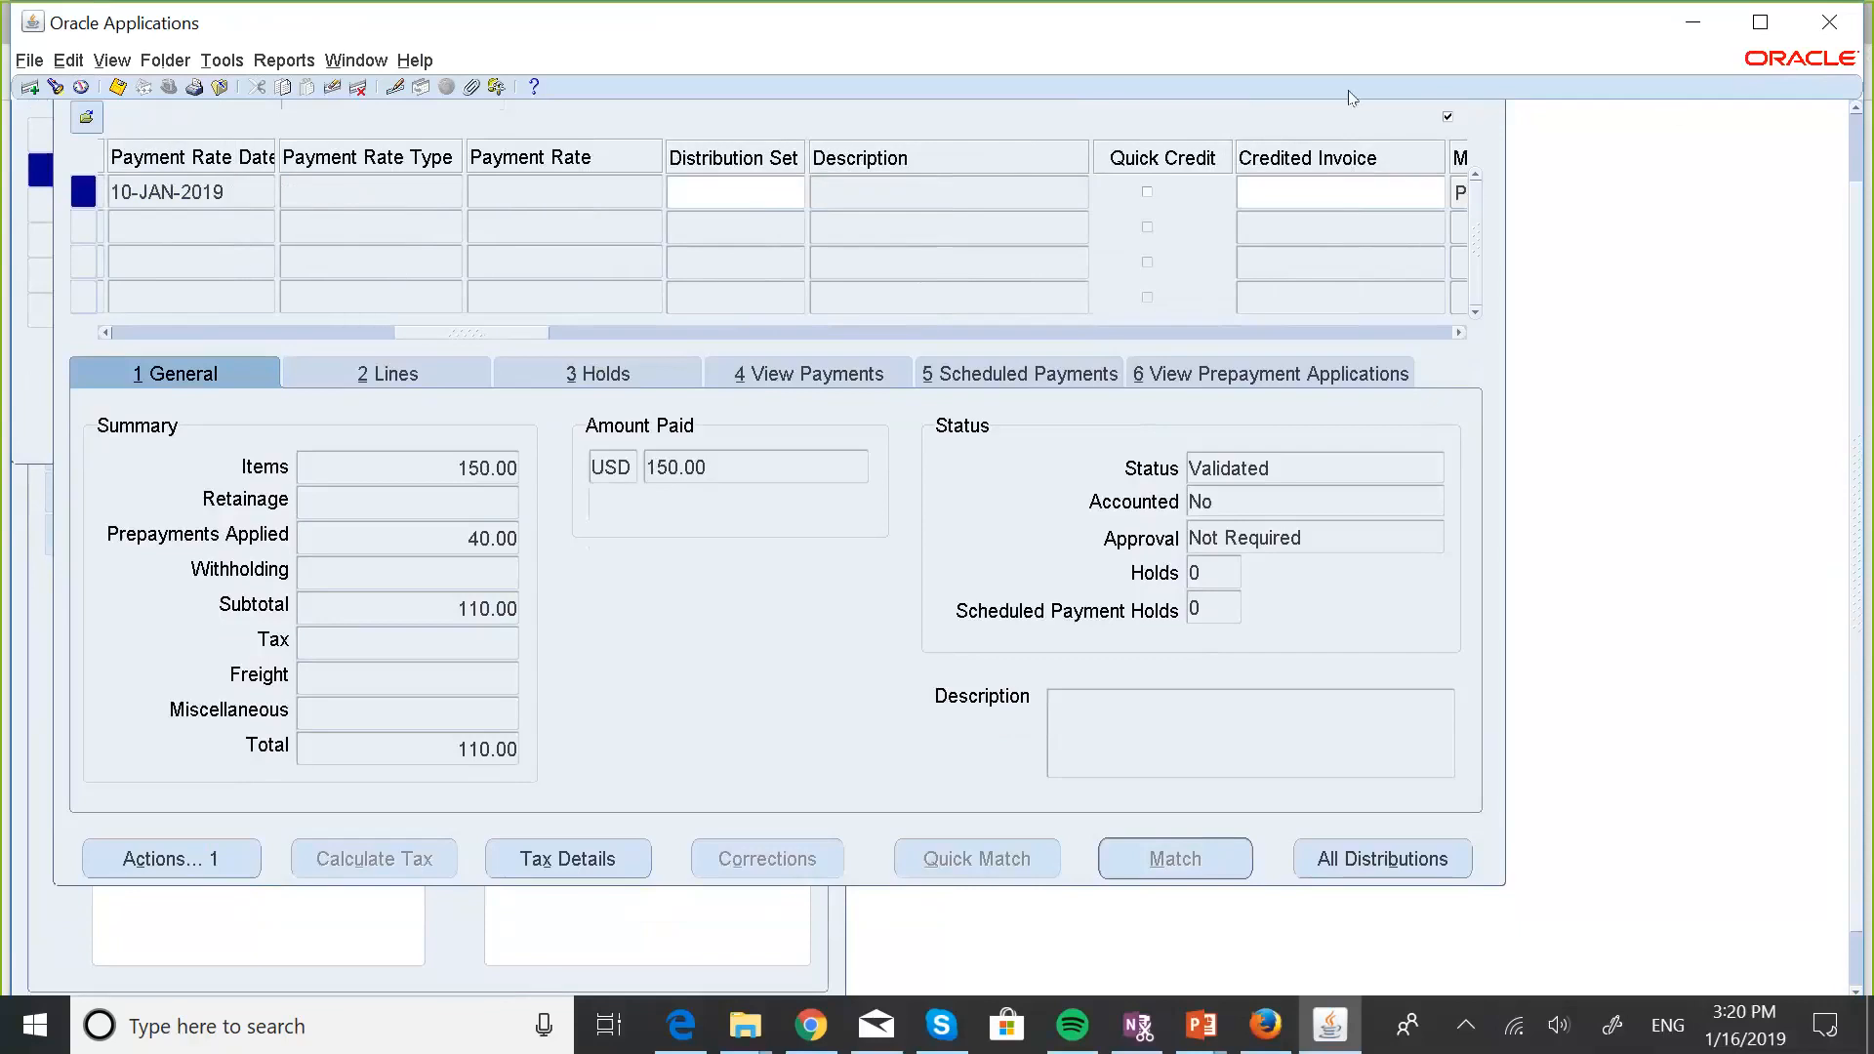
pyautogui.click(1855, 109)
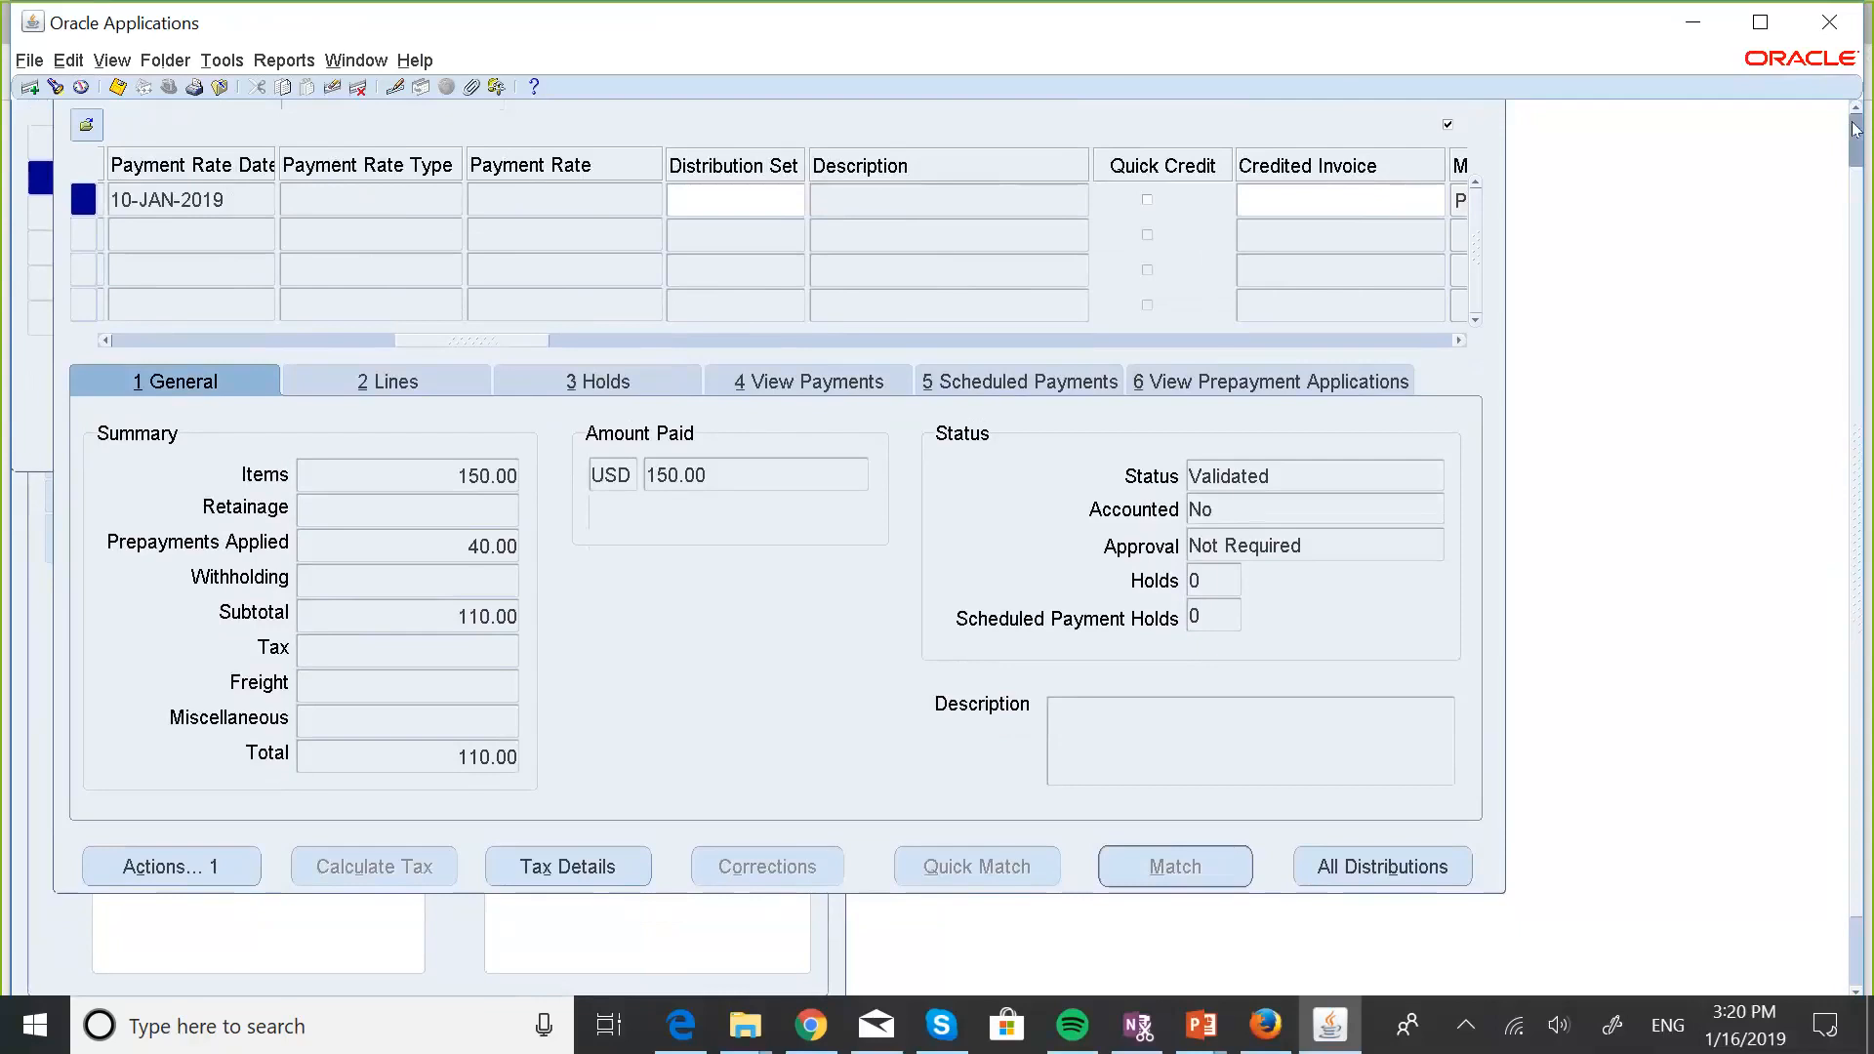
pyautogui.click(1855, 129)
pyautogui.click(1494, 111)
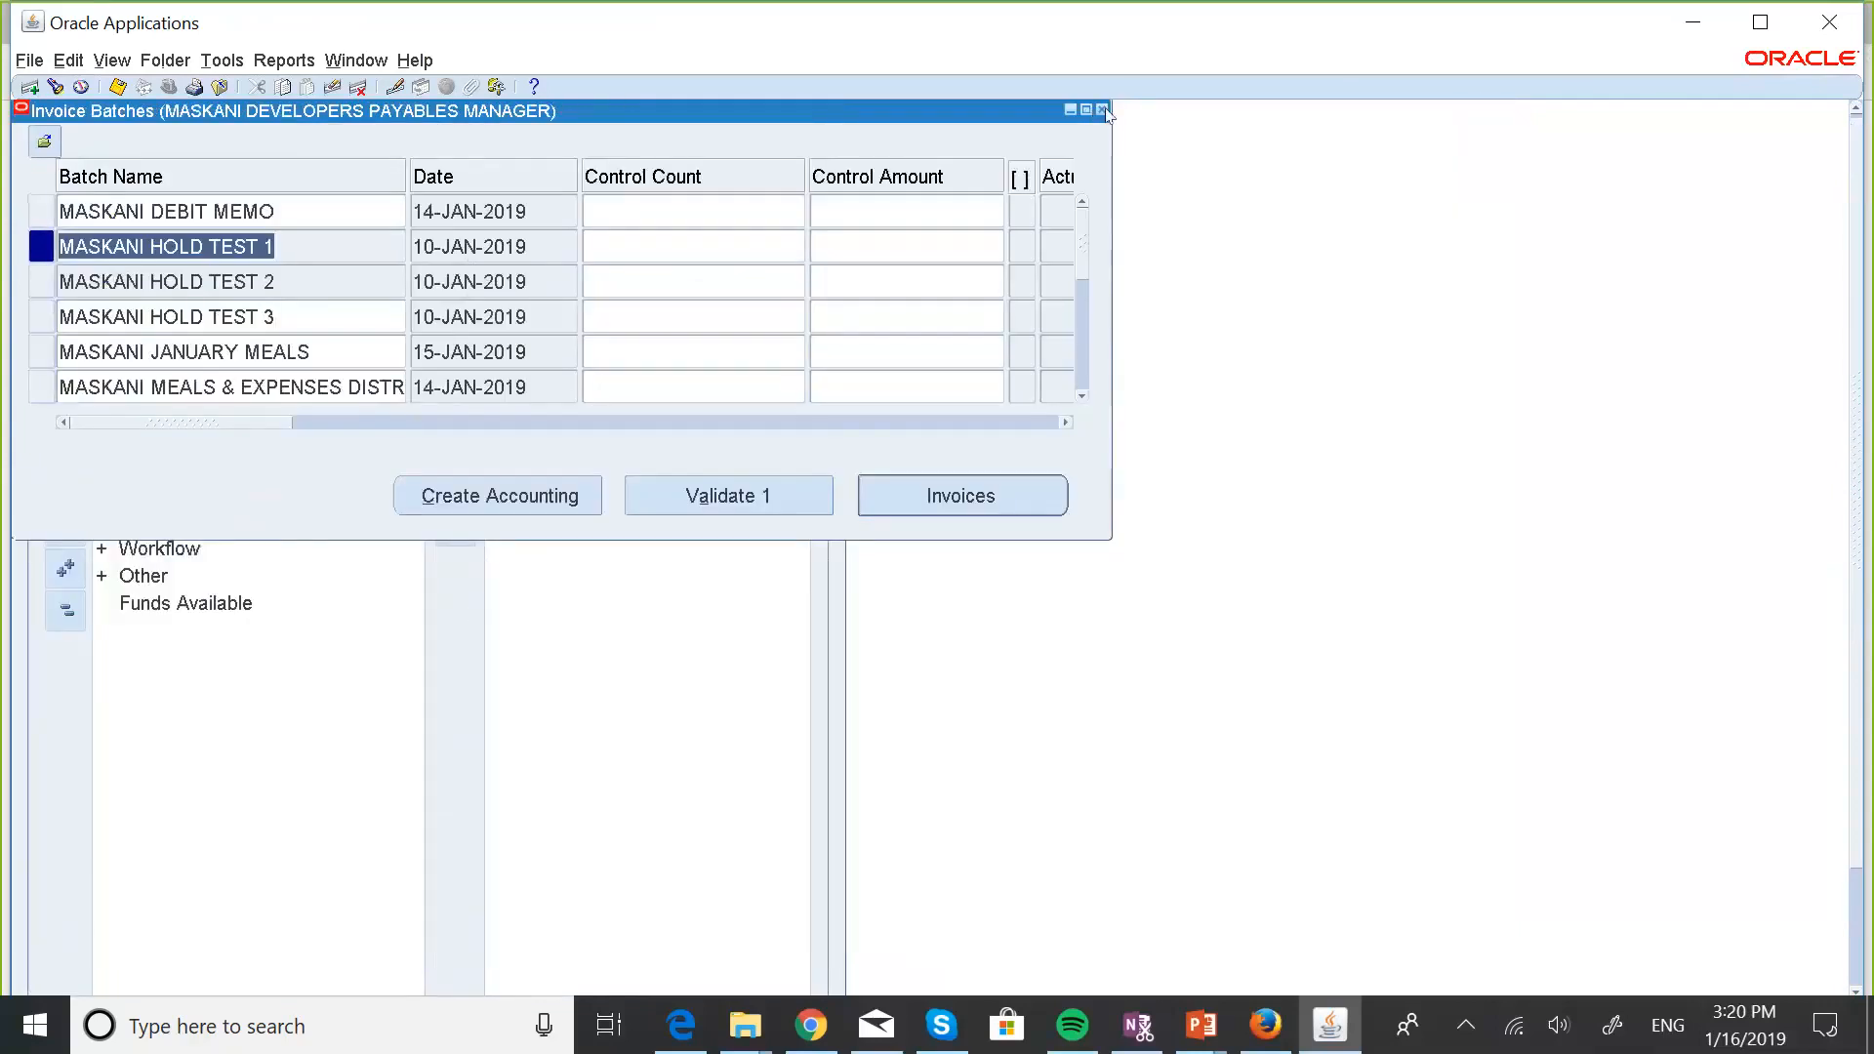
pyautogui.click(1103, 110)
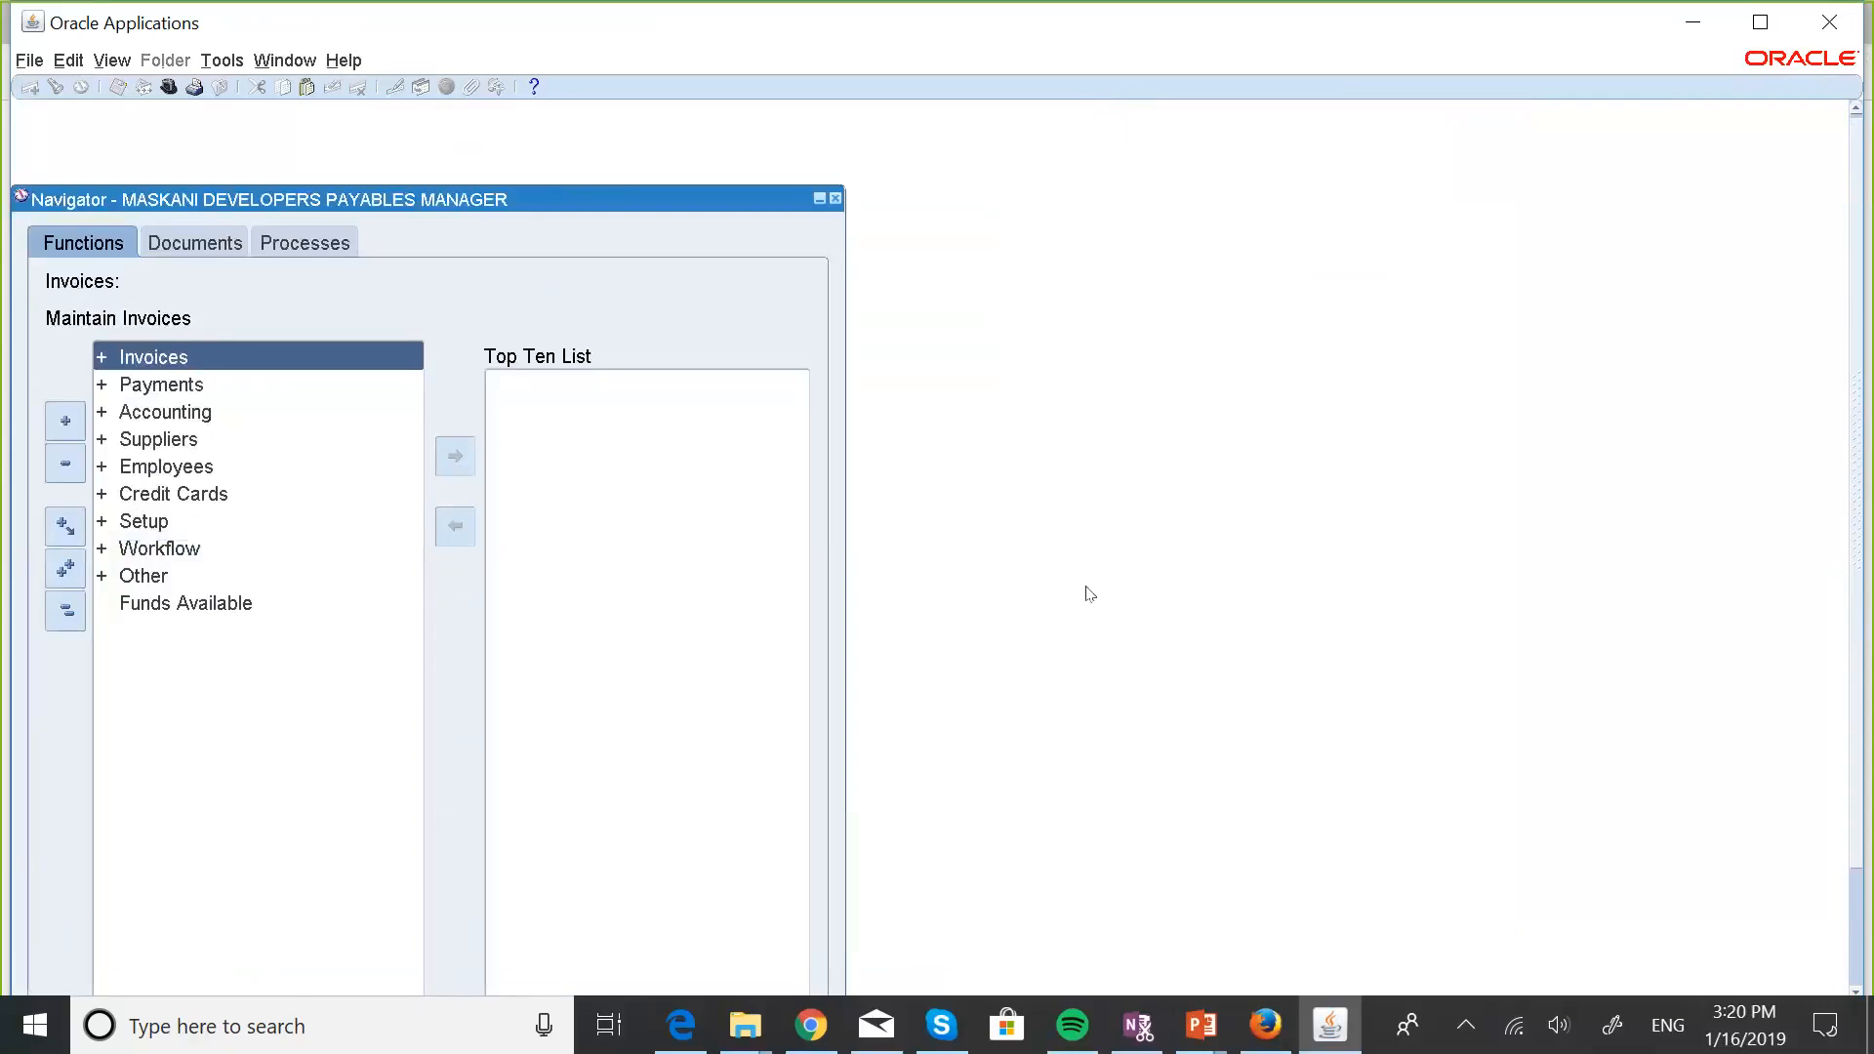
# Switch to the Oracle Applications home page in Firefox and open the Open/Close setup function under MASKANI GROUP GL_US SUPER USER.
pyautogui.click(1264, 1025)
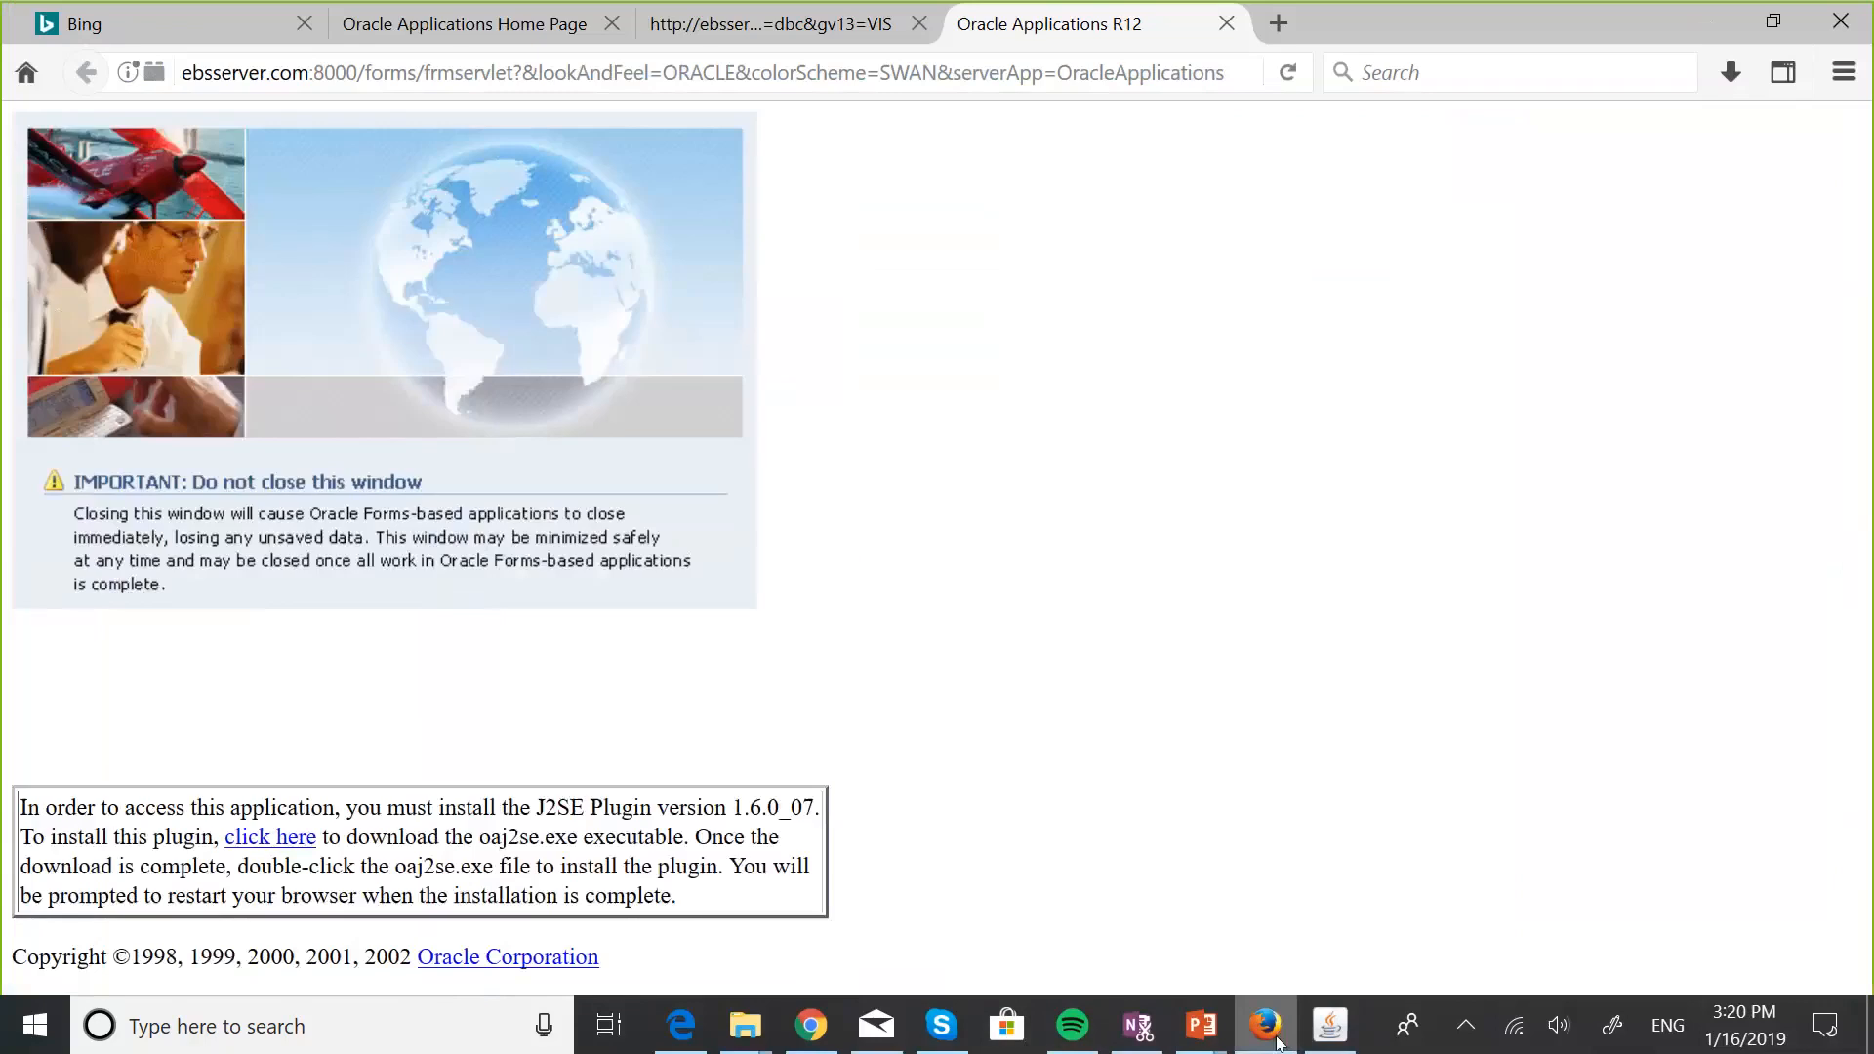
pyautogui.click(507, 29)
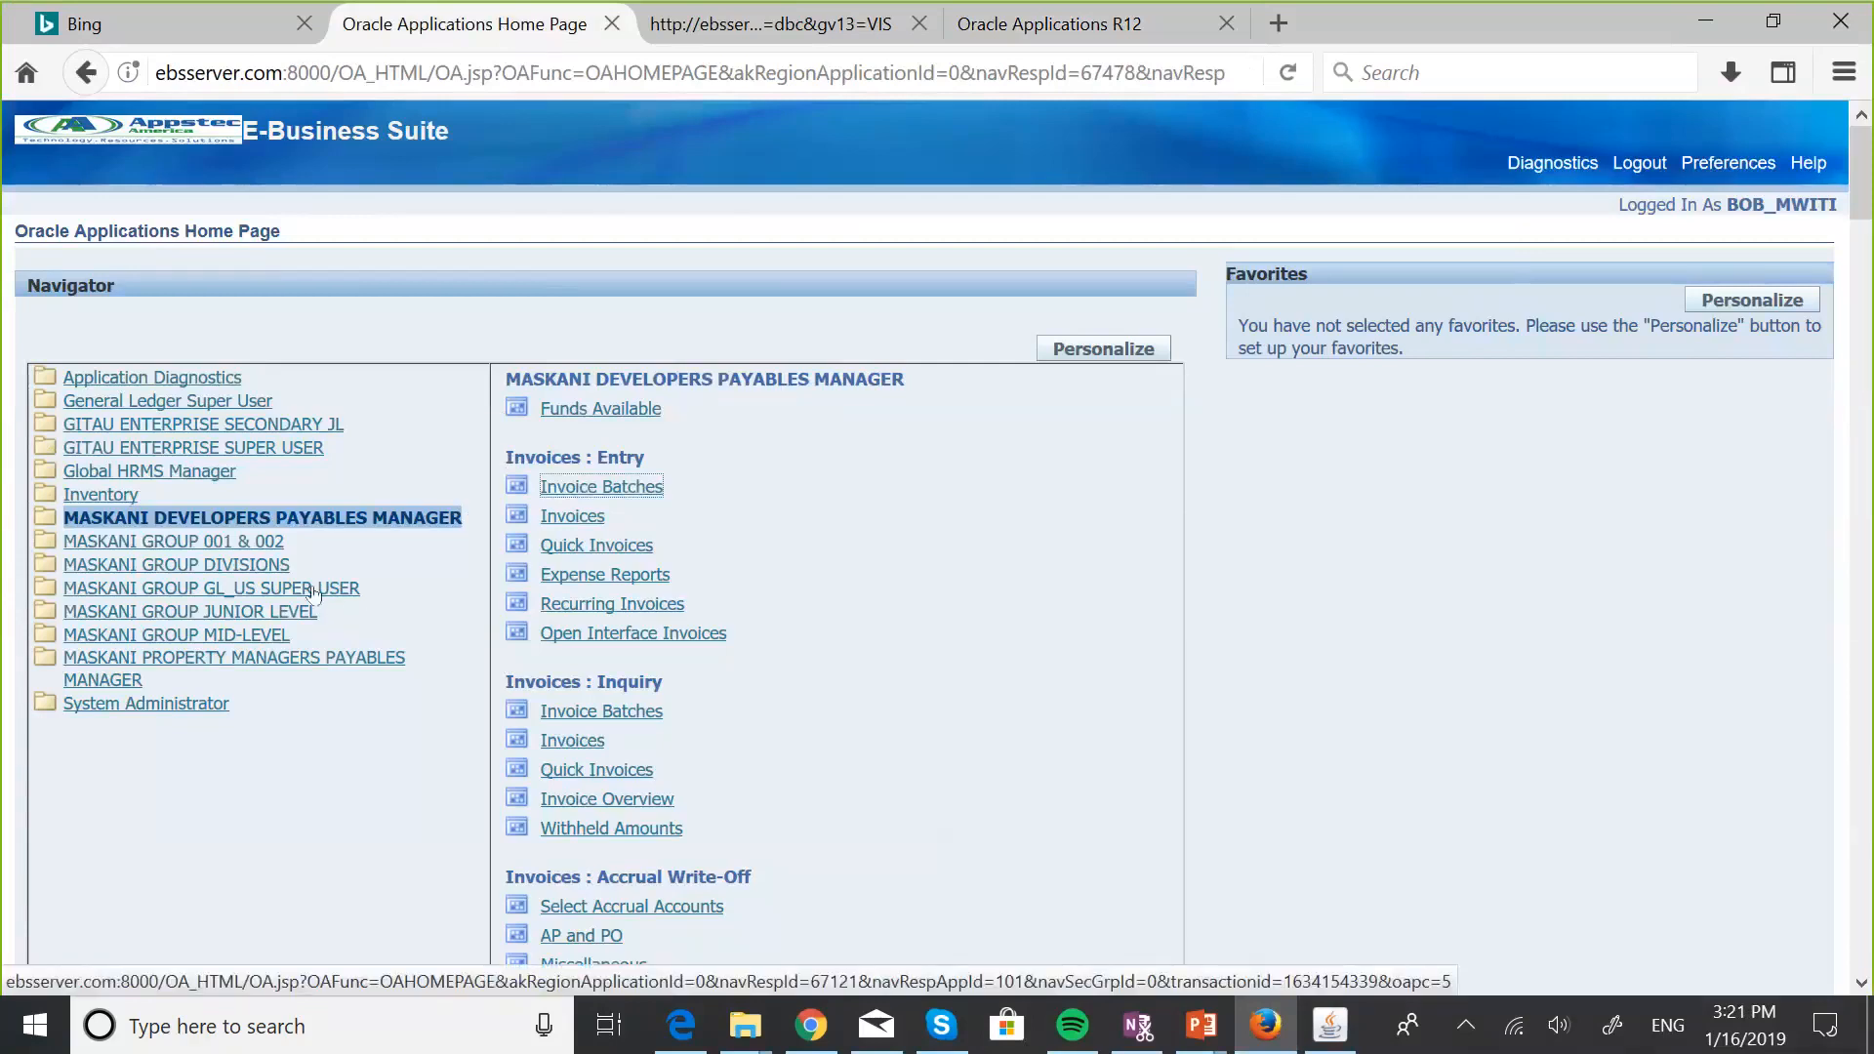
pyautogui.click(314, 590)
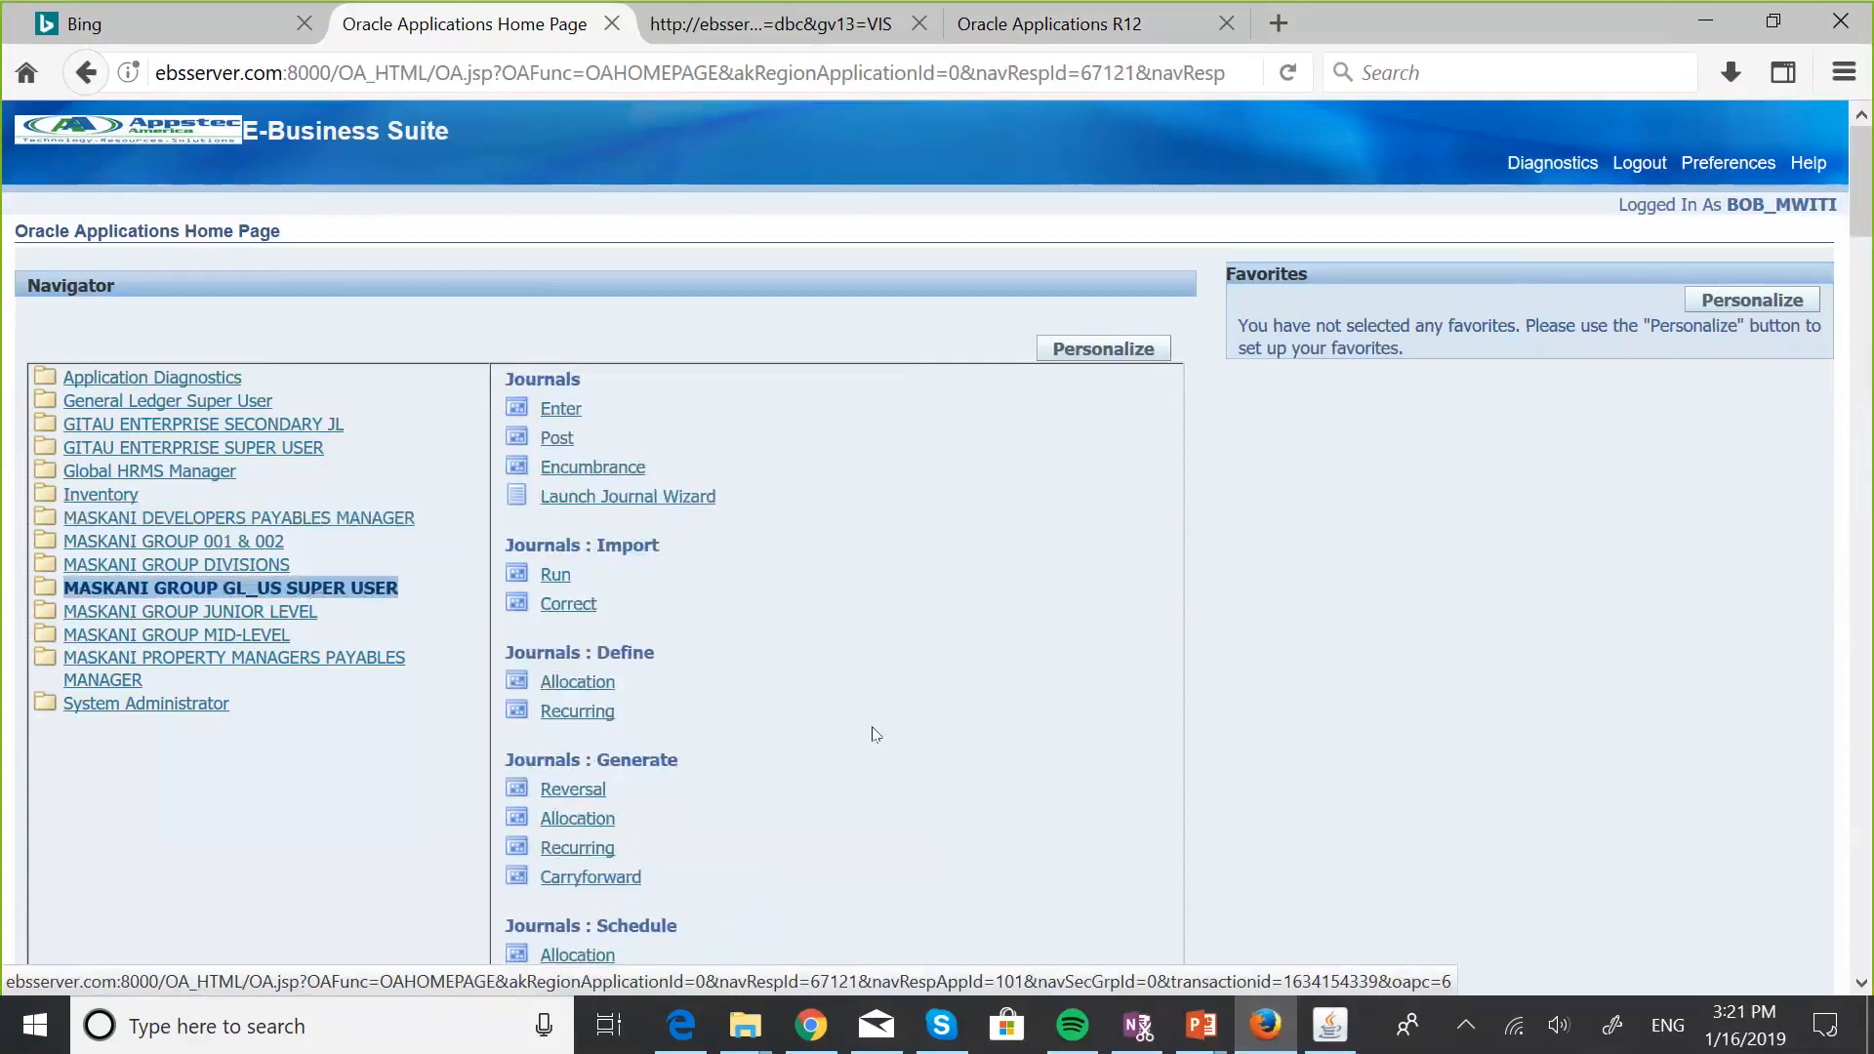
pyautogui.scroll(-10, 875, 734)
pyautogui.scroll(-15, 875, 734)
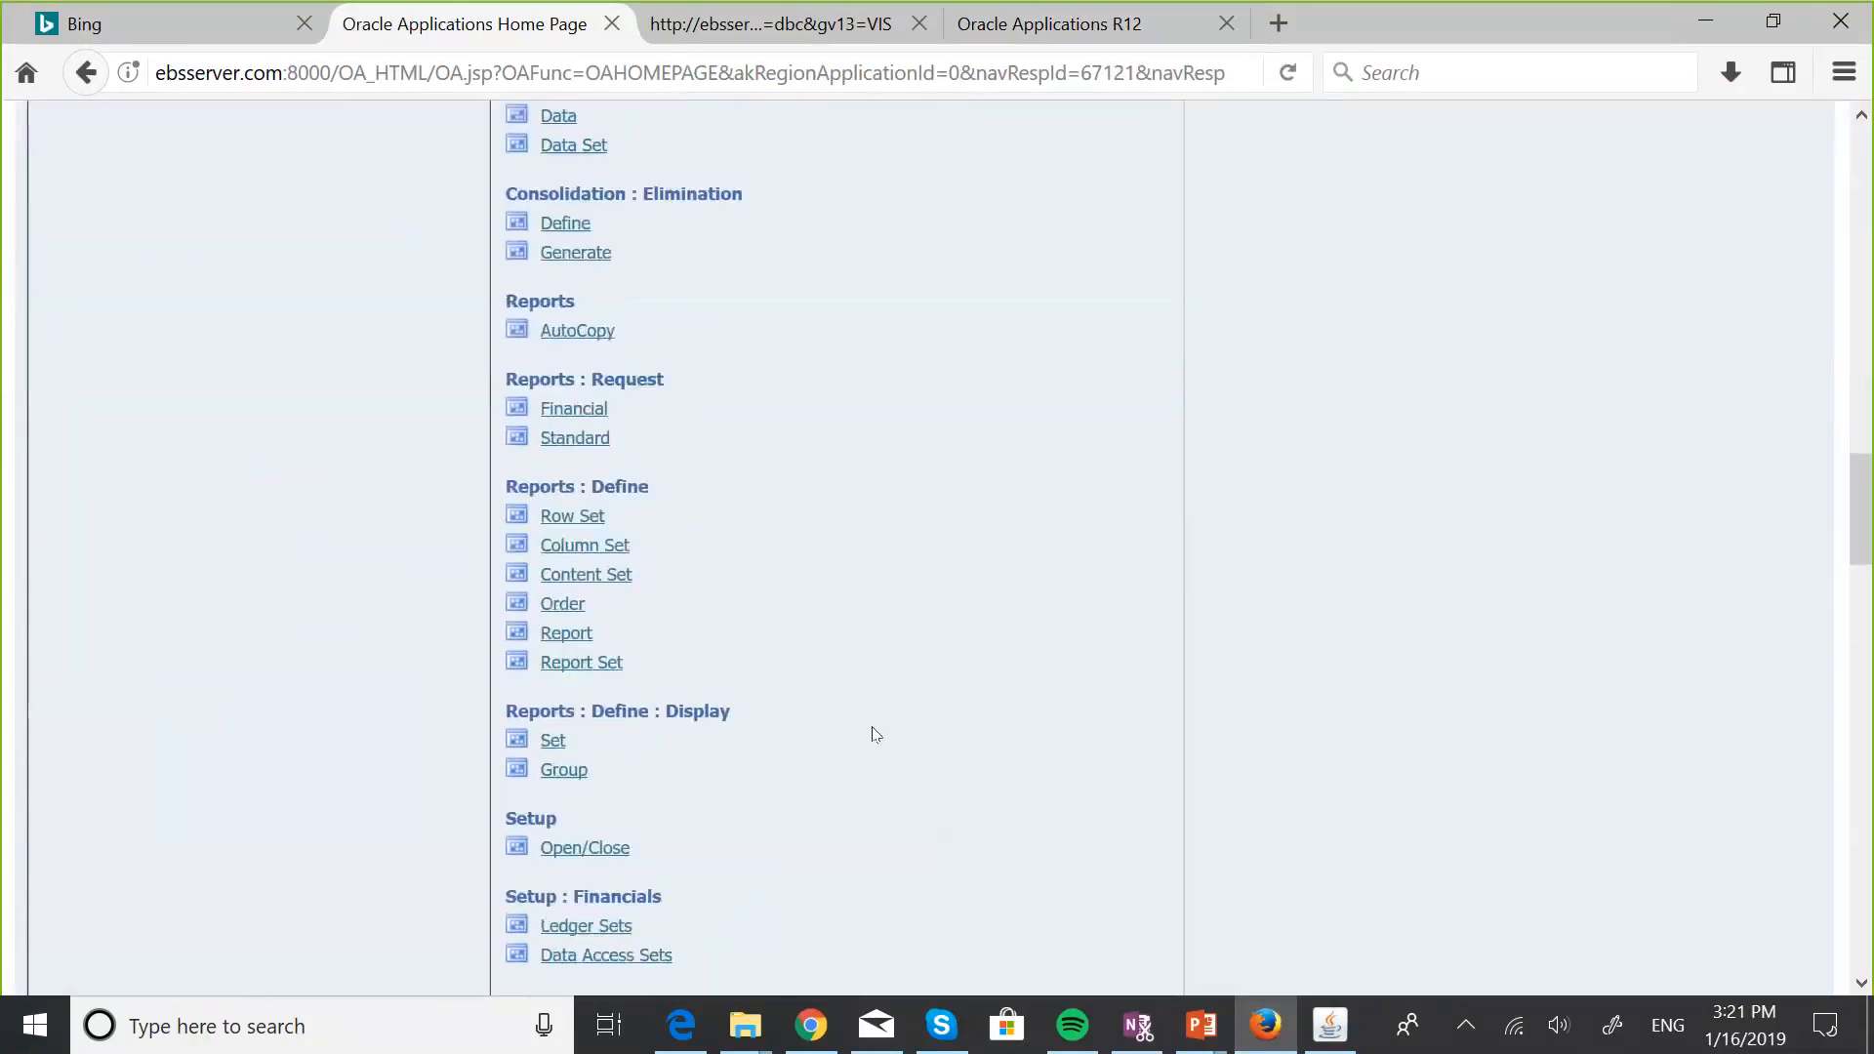
pyautogui.scroll(-3, 873, 728)
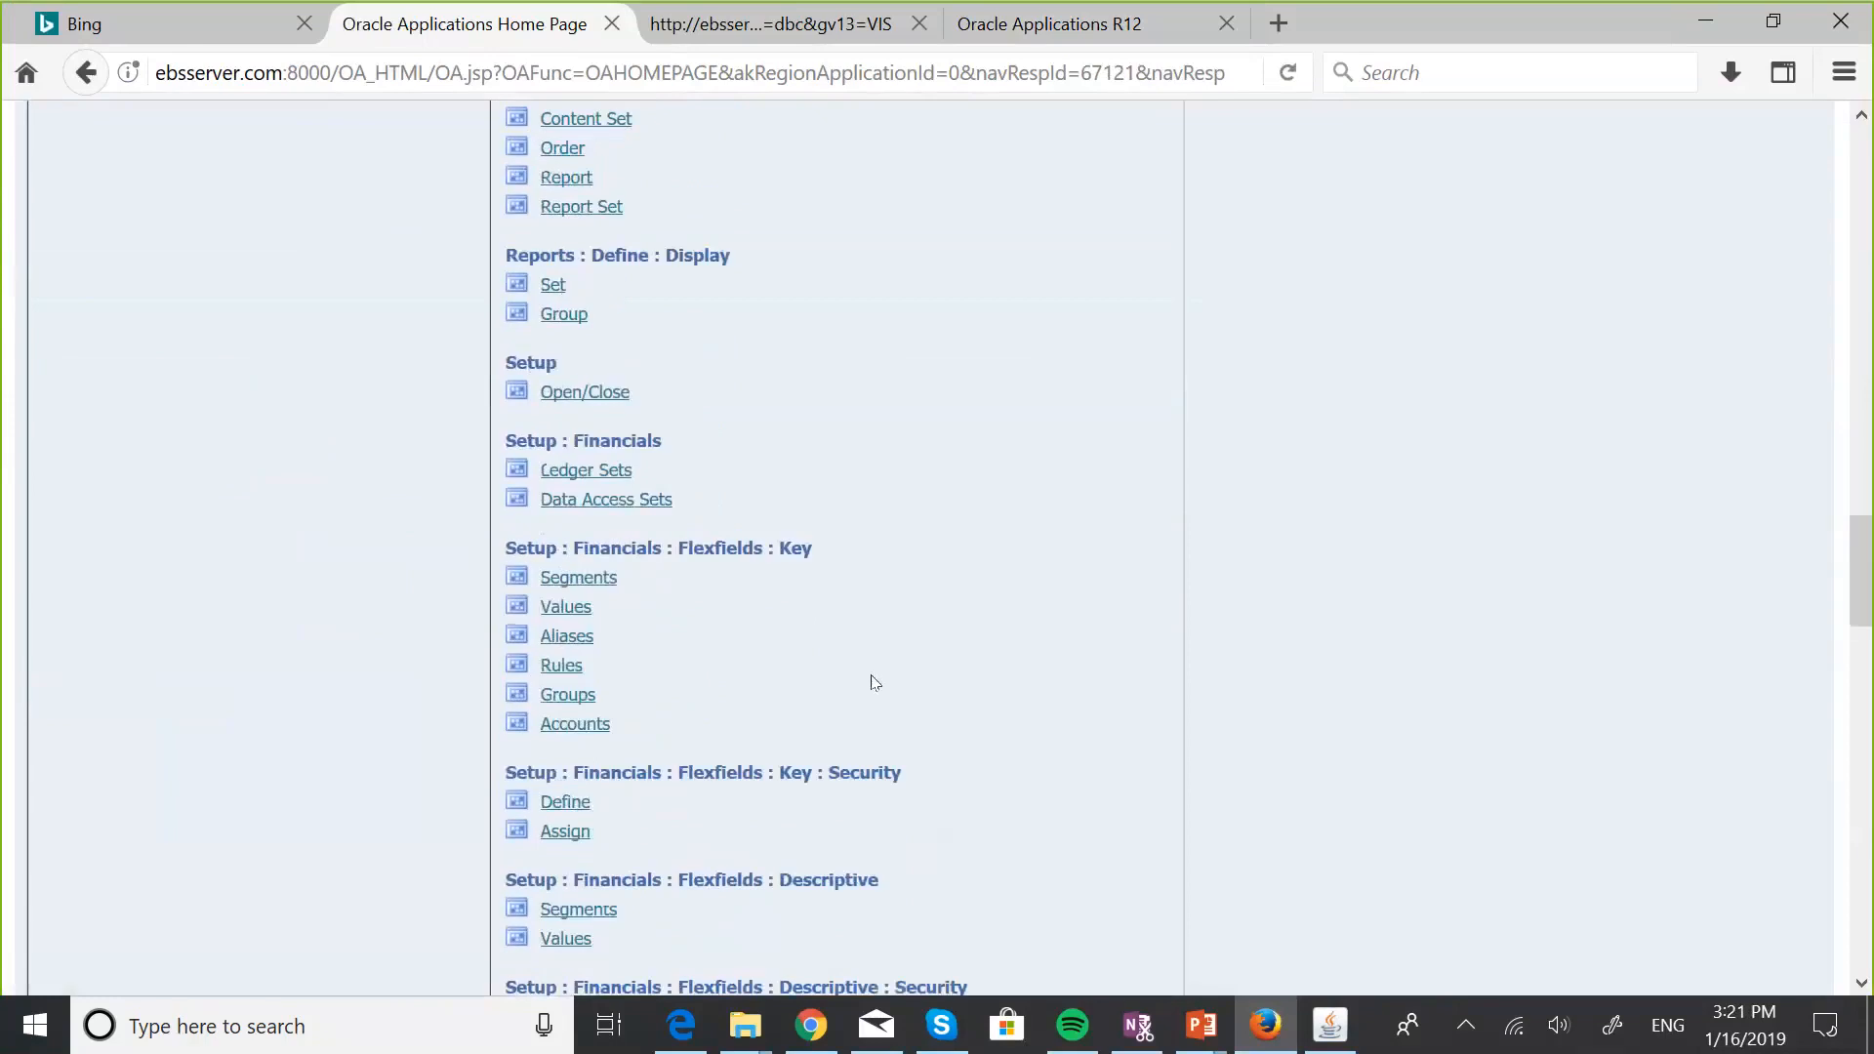
pyautogui.scroll(6, 888, 602)
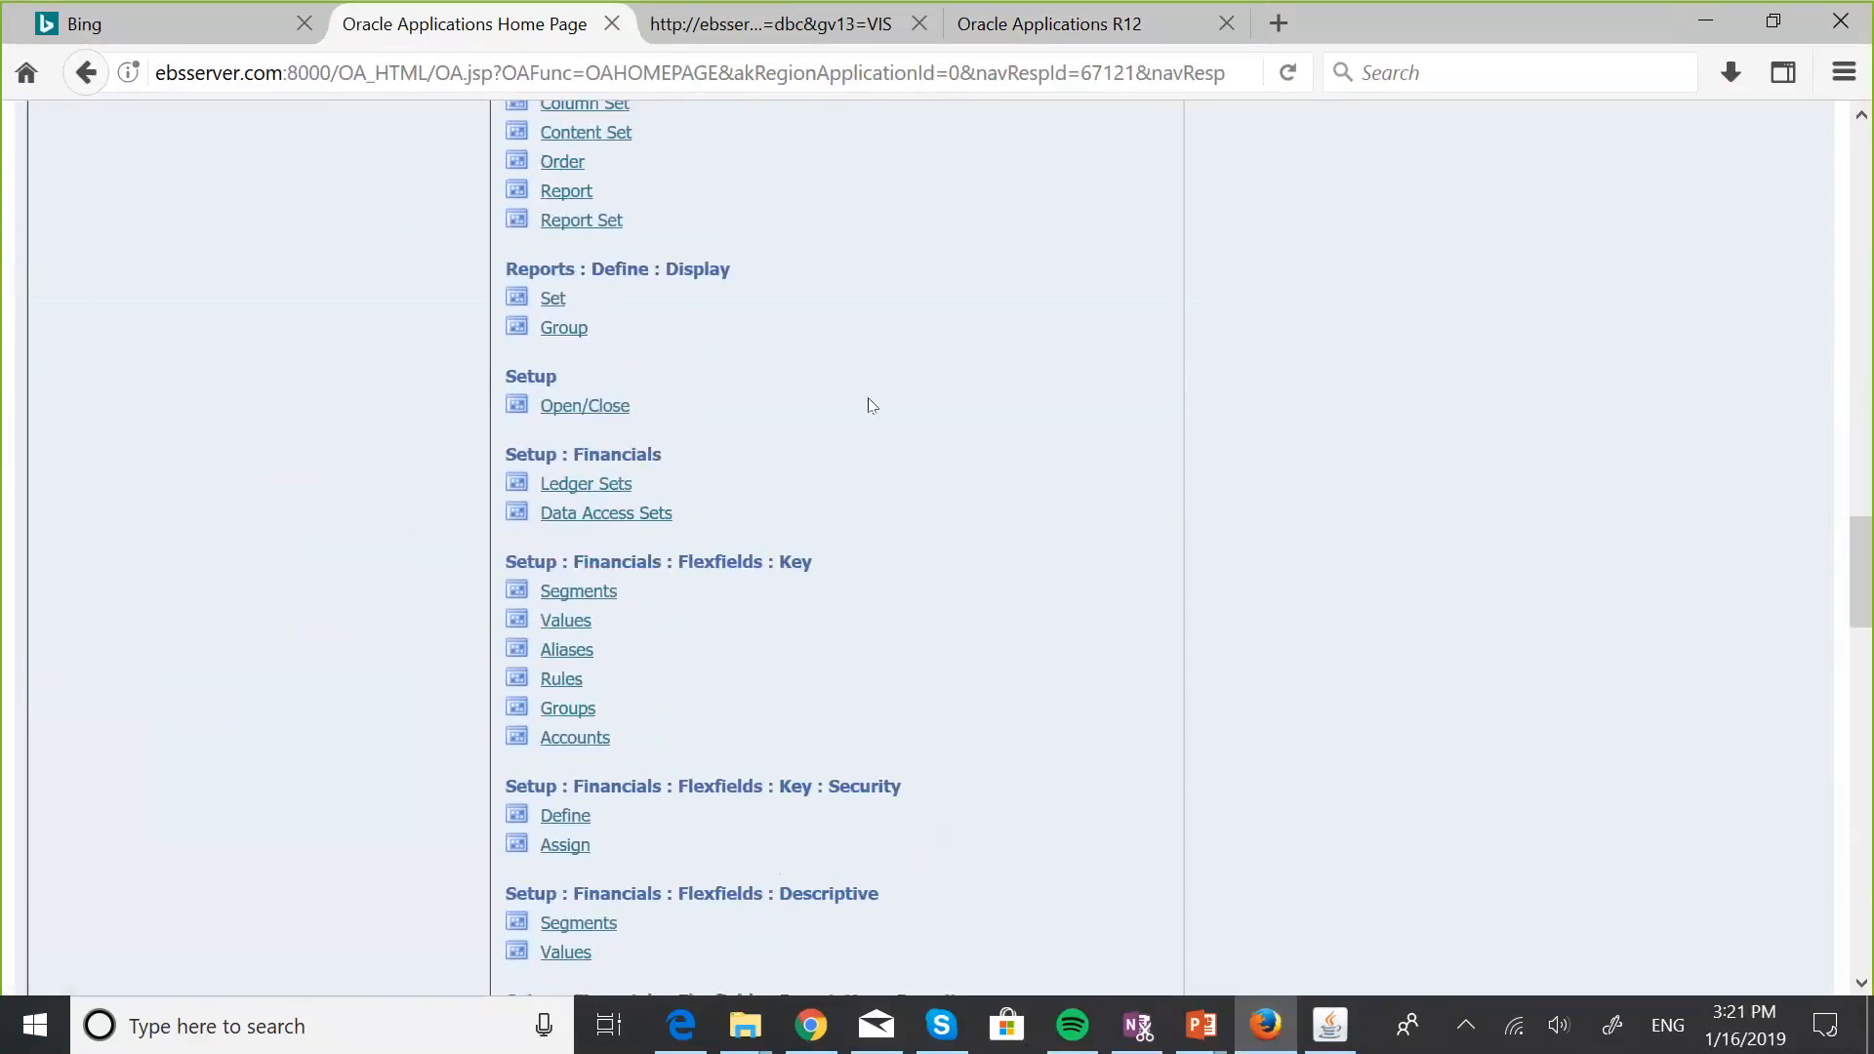
pyautogui.click(566, 667)
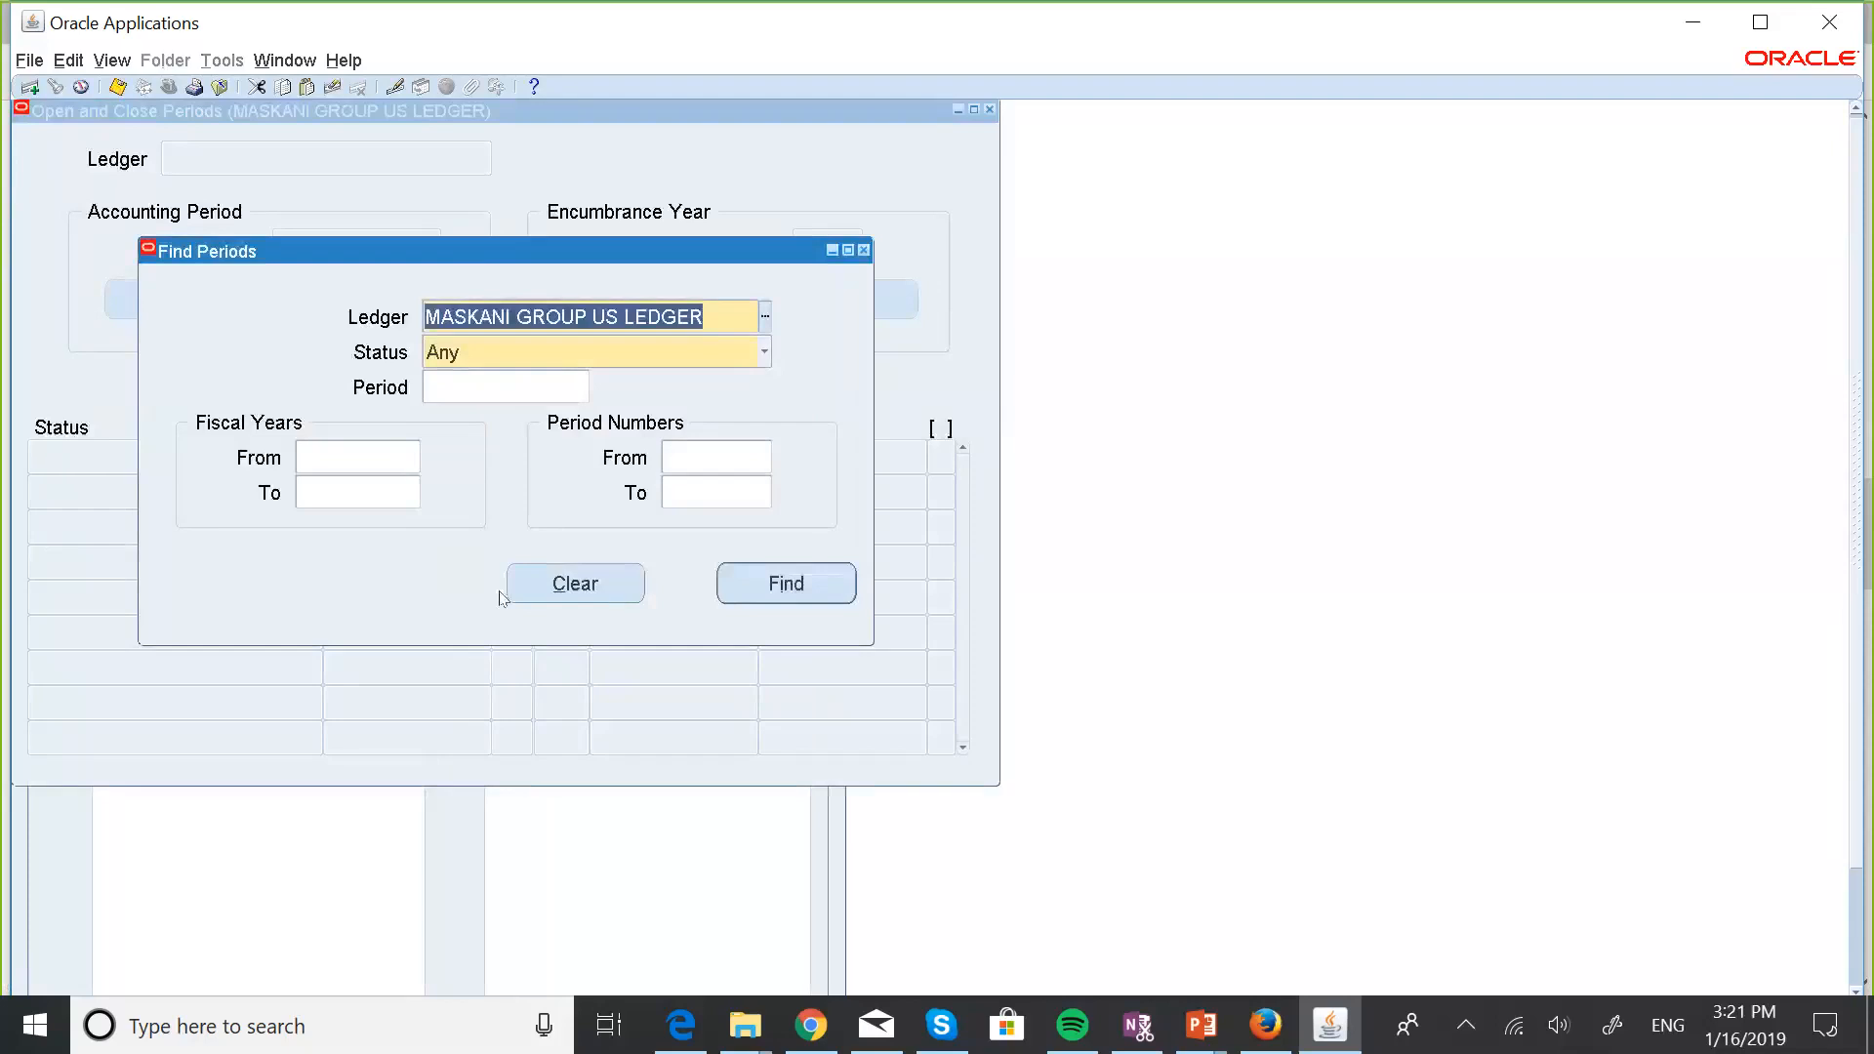
# Find the periods of MASKANI GROUP US LEDGER and submit the opening of target period JAN-19.
pyautogui.click(780, 582)
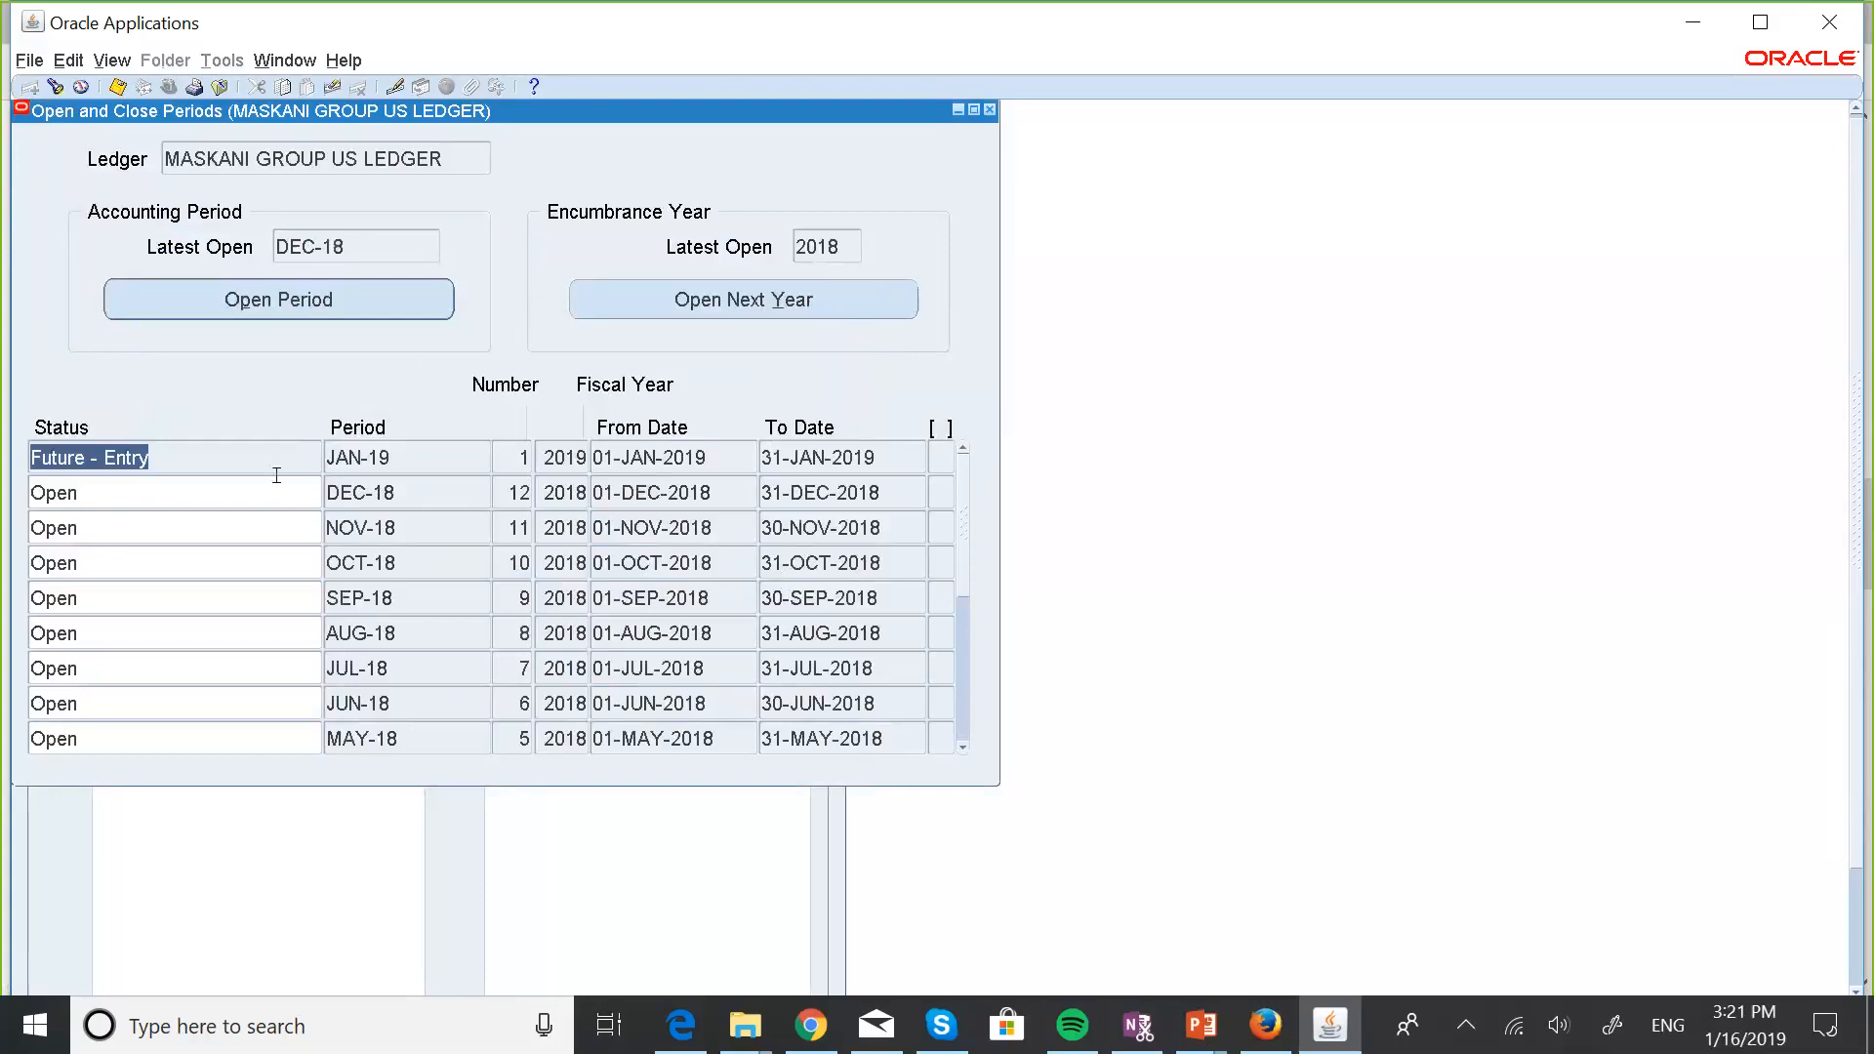
pyautogui.click(371, 309)
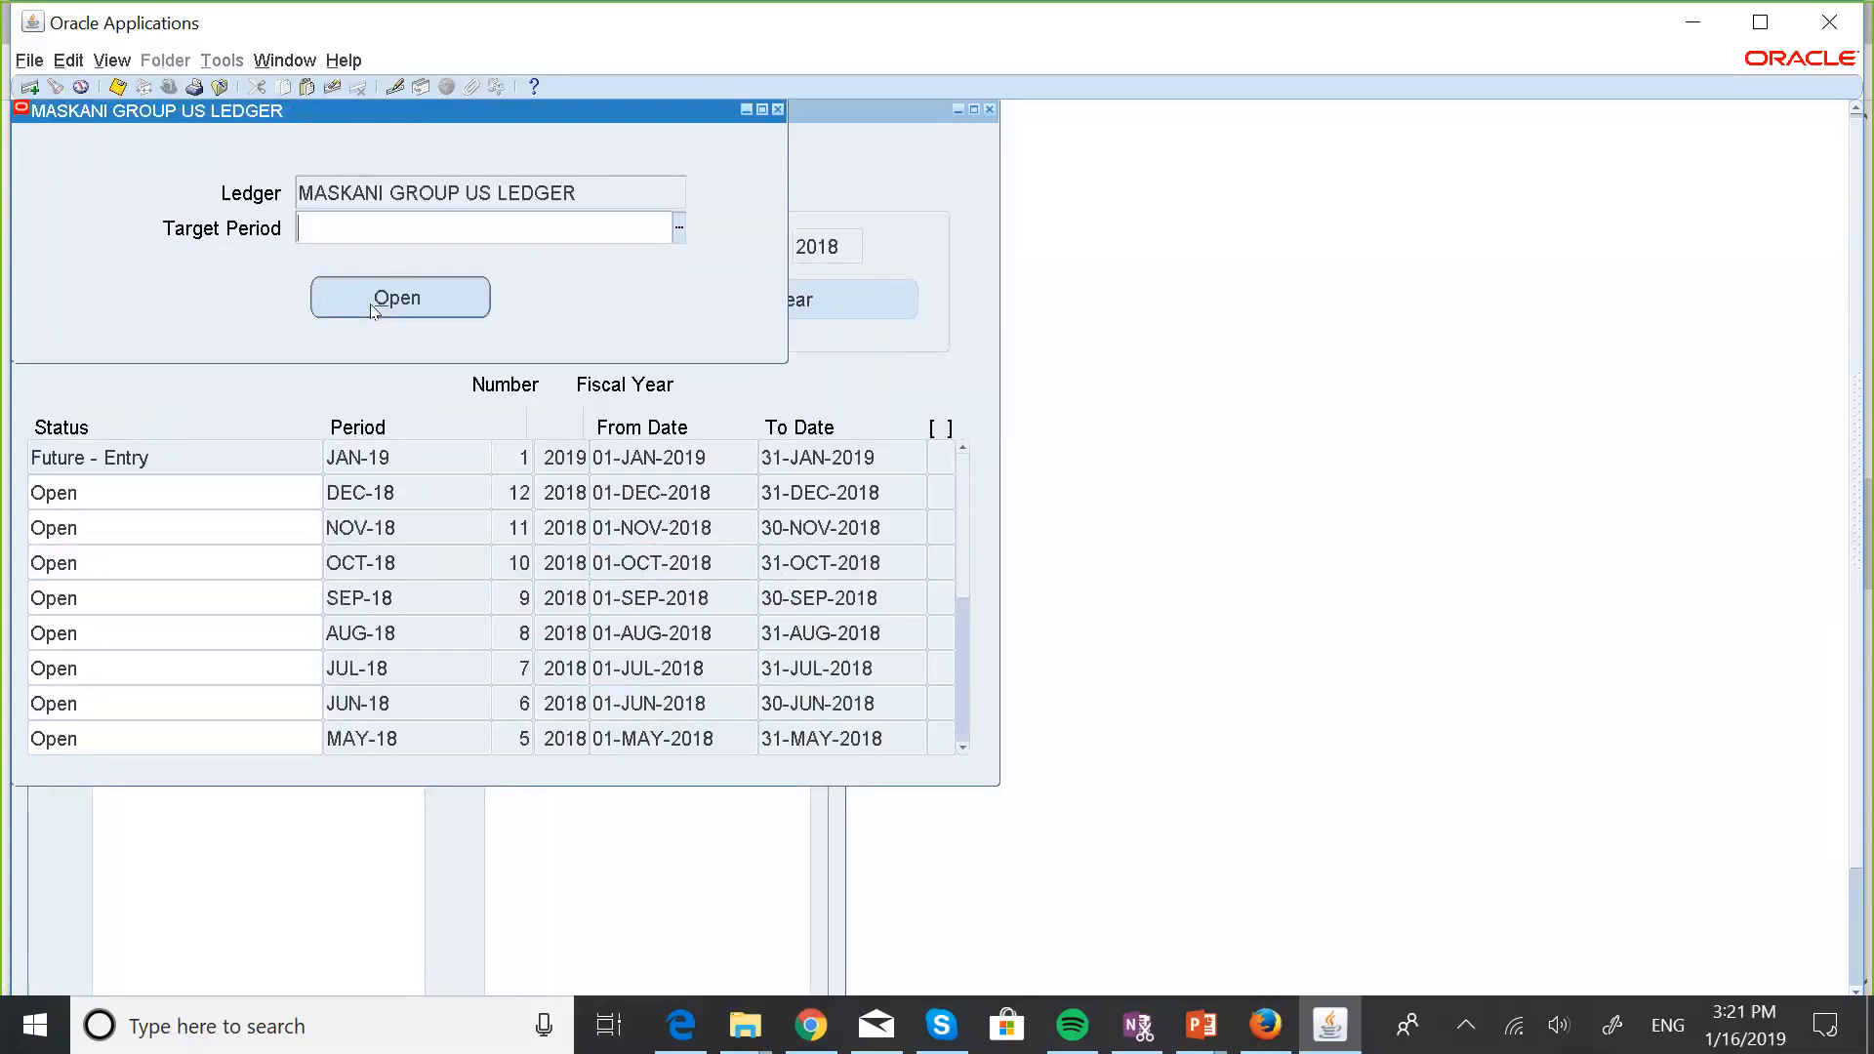
pyautogui.write('JA')
pyautogui.press('Tab')
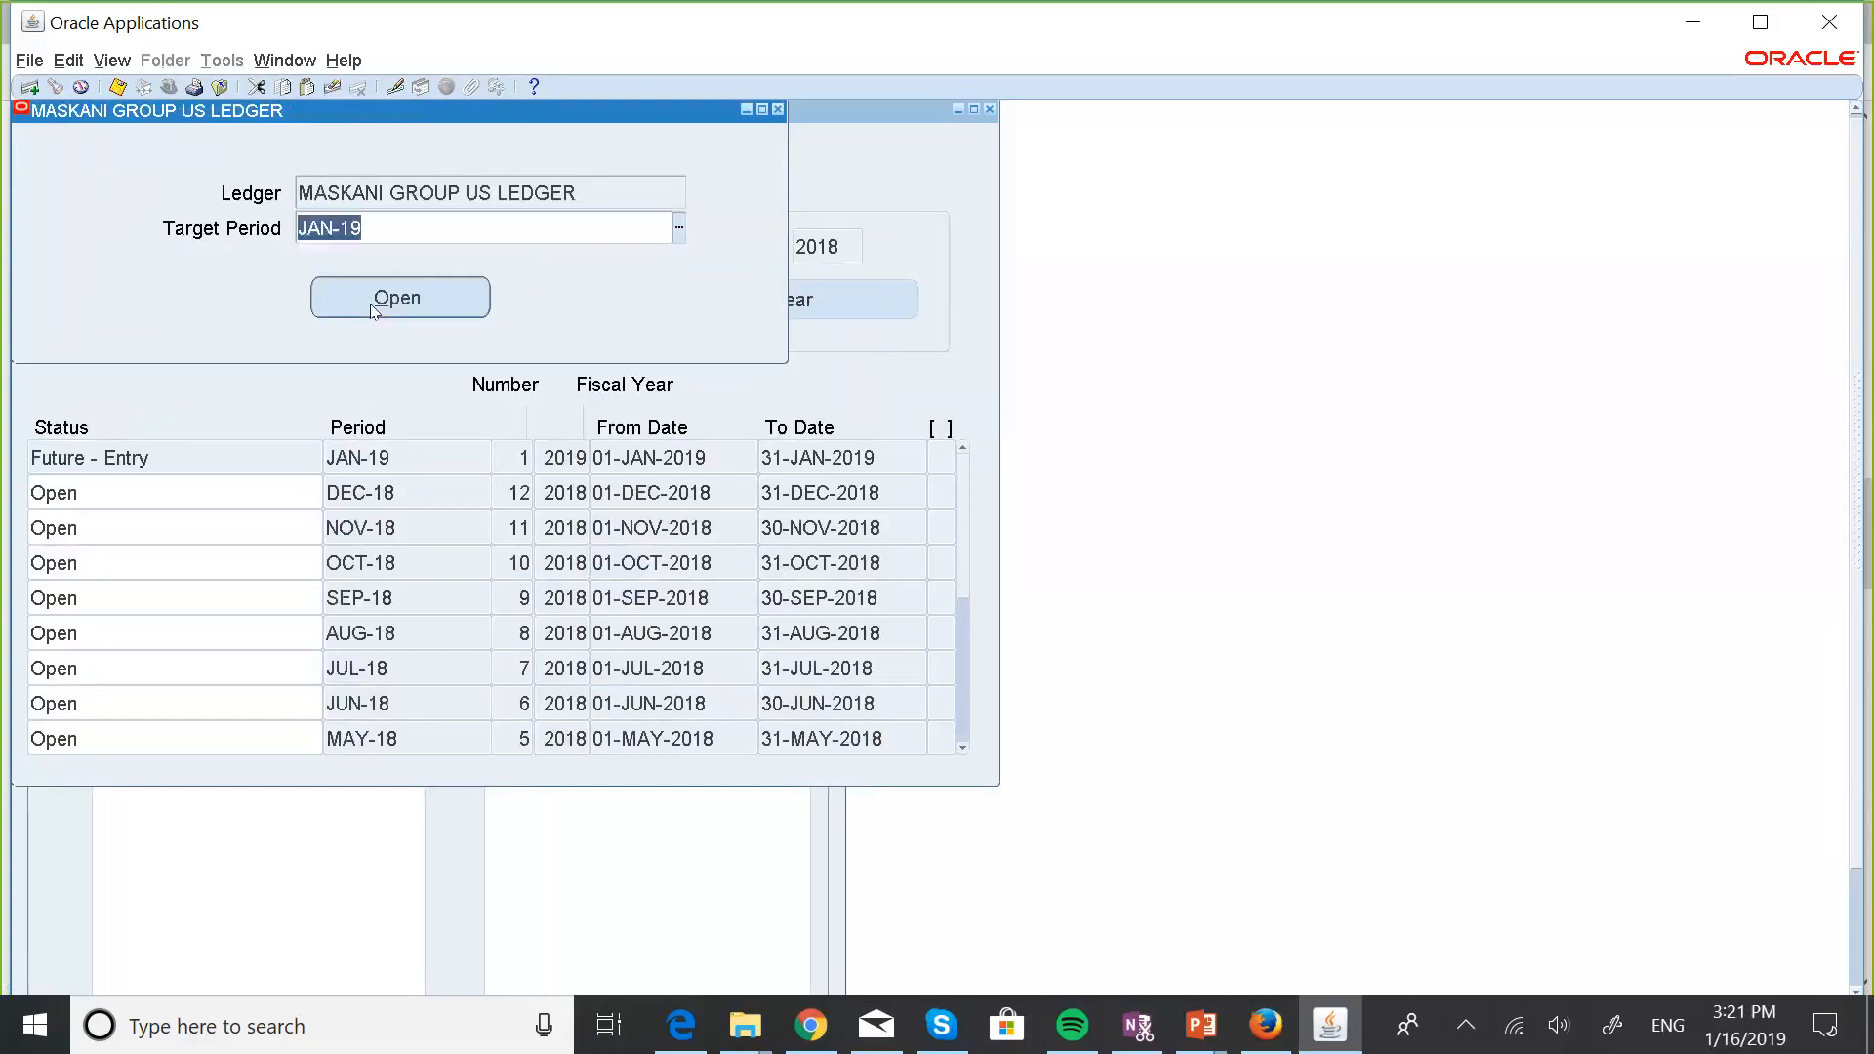
pyautogui.click(372, 308)
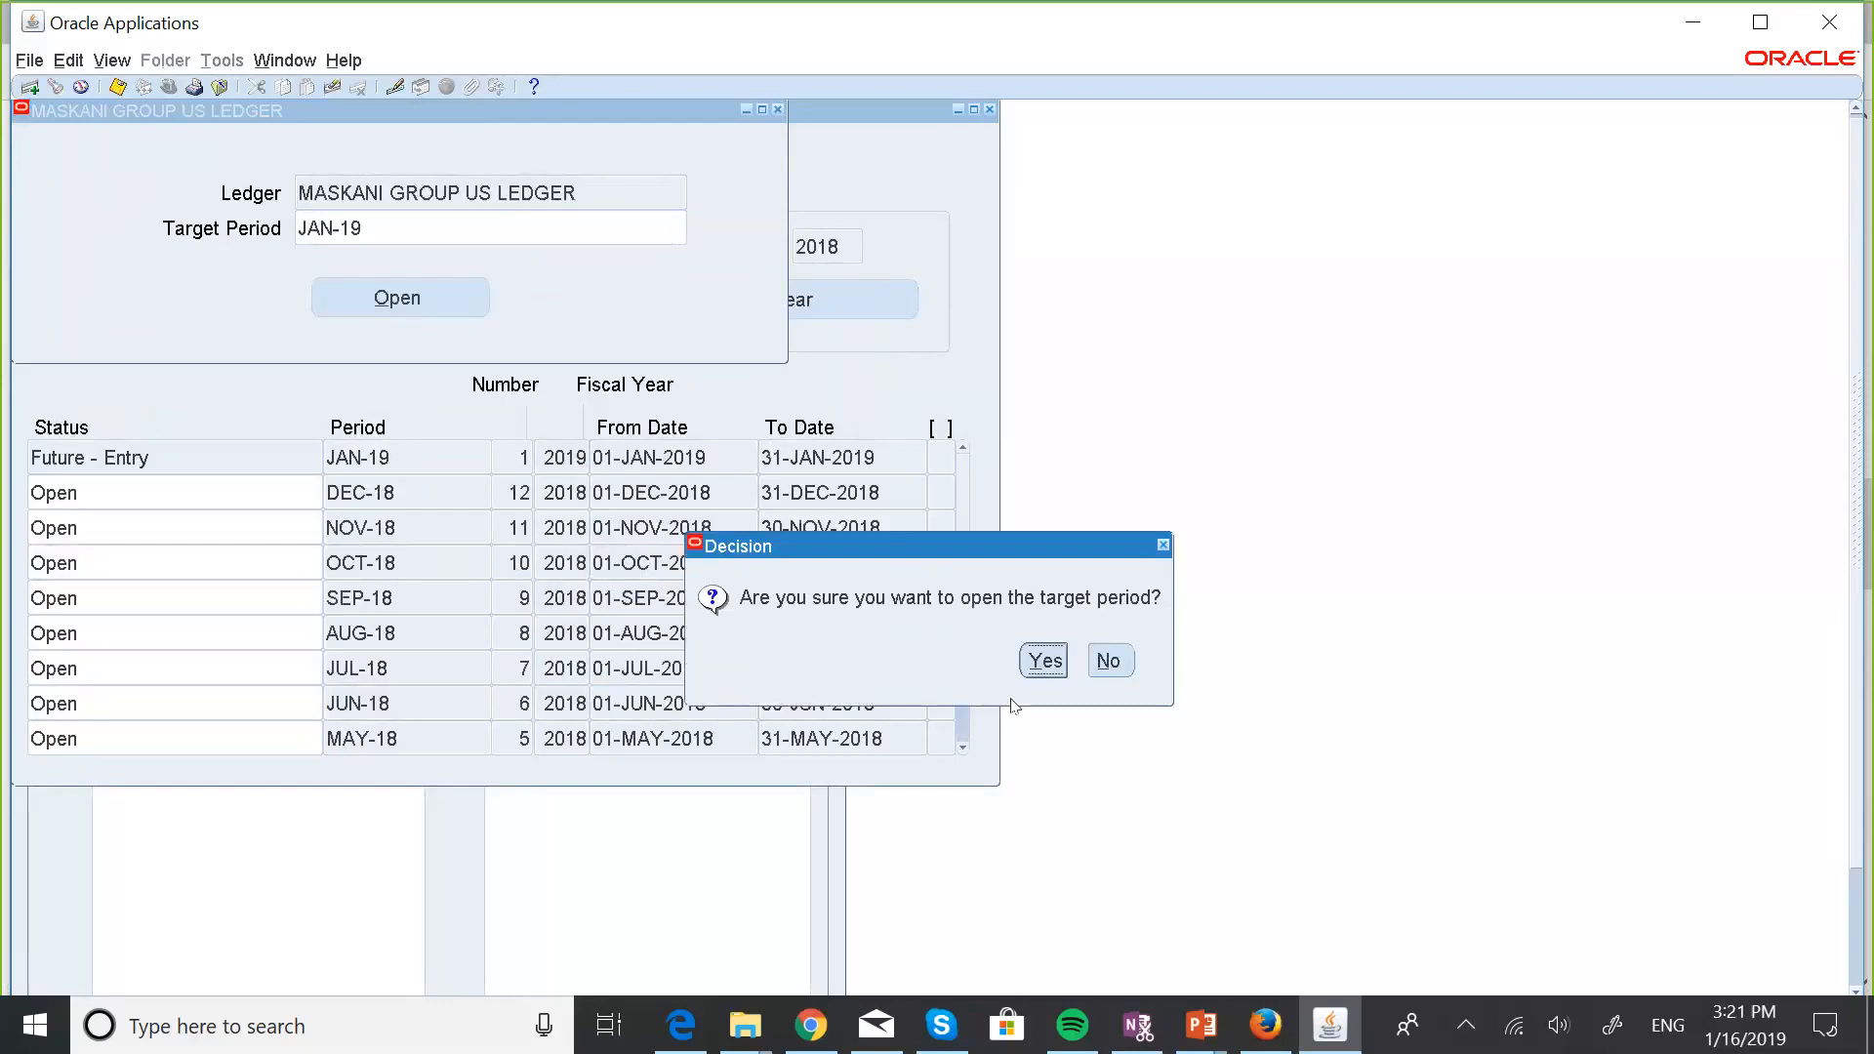
pyautogui.click(1040, 656)
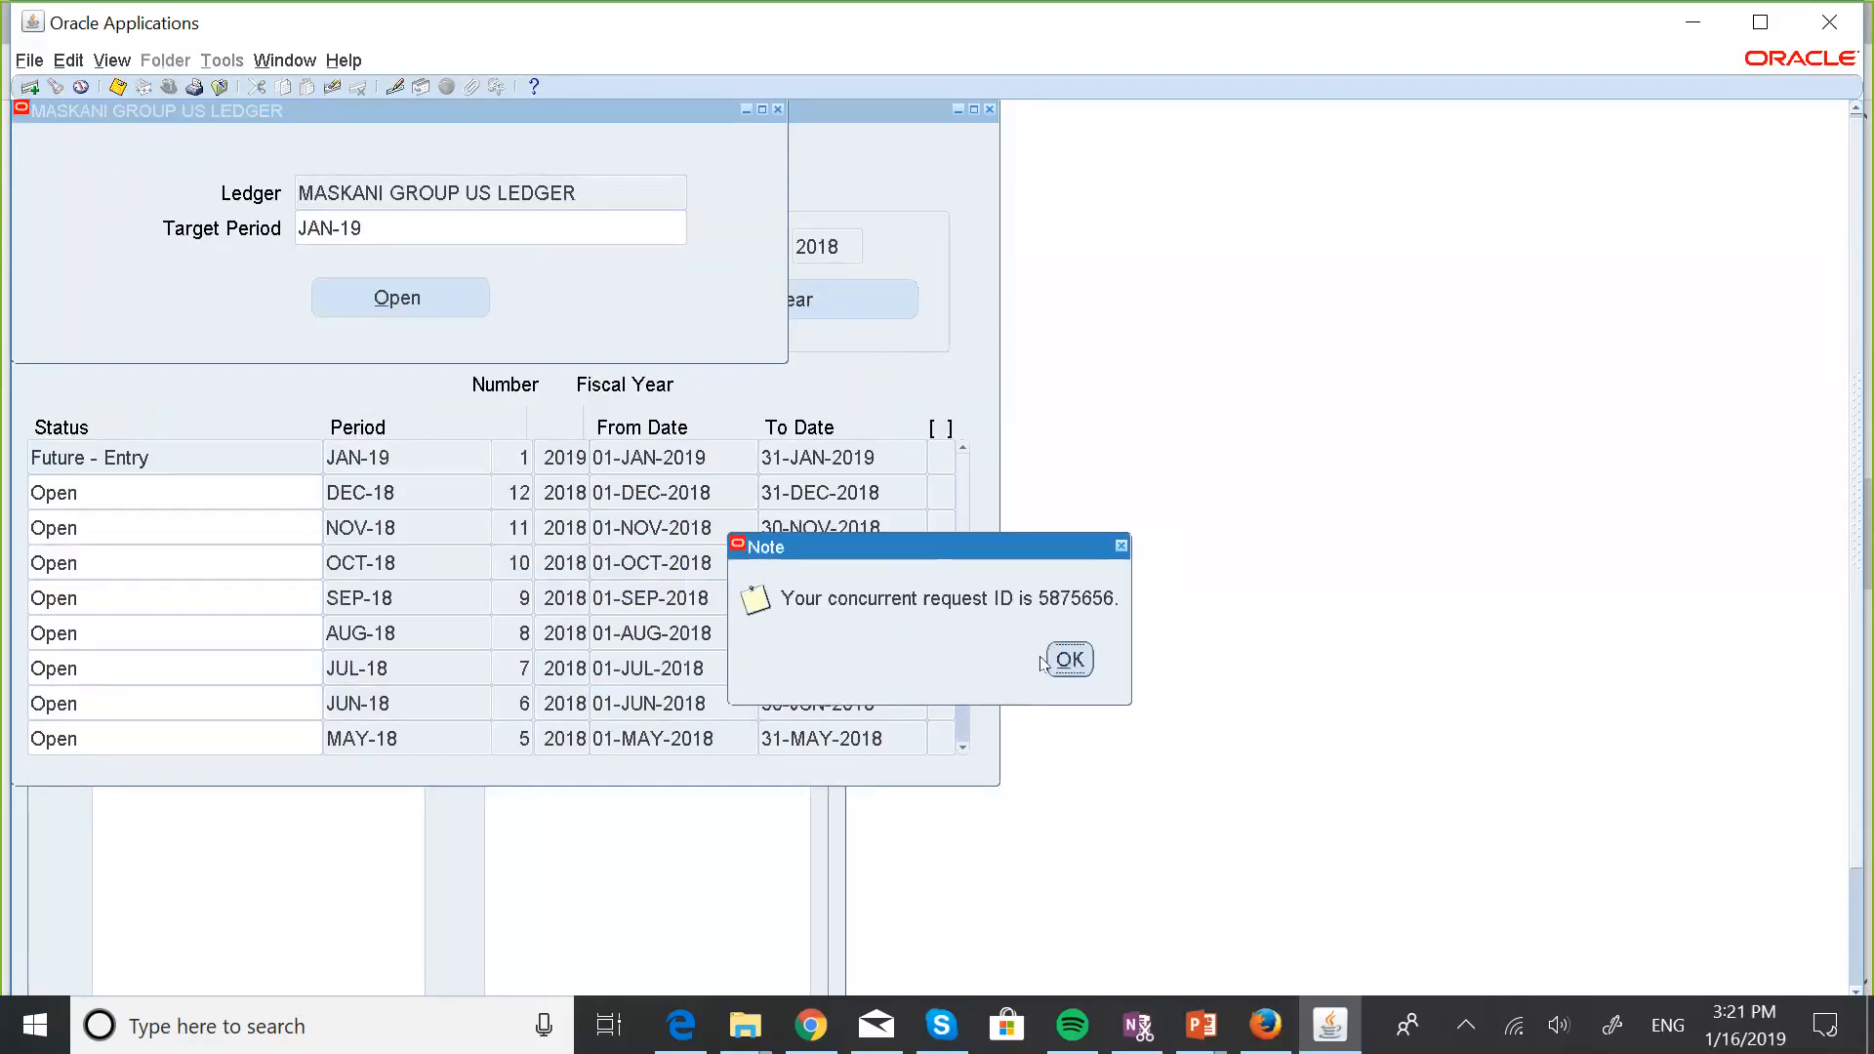
pyautogui.click(1050, 663)
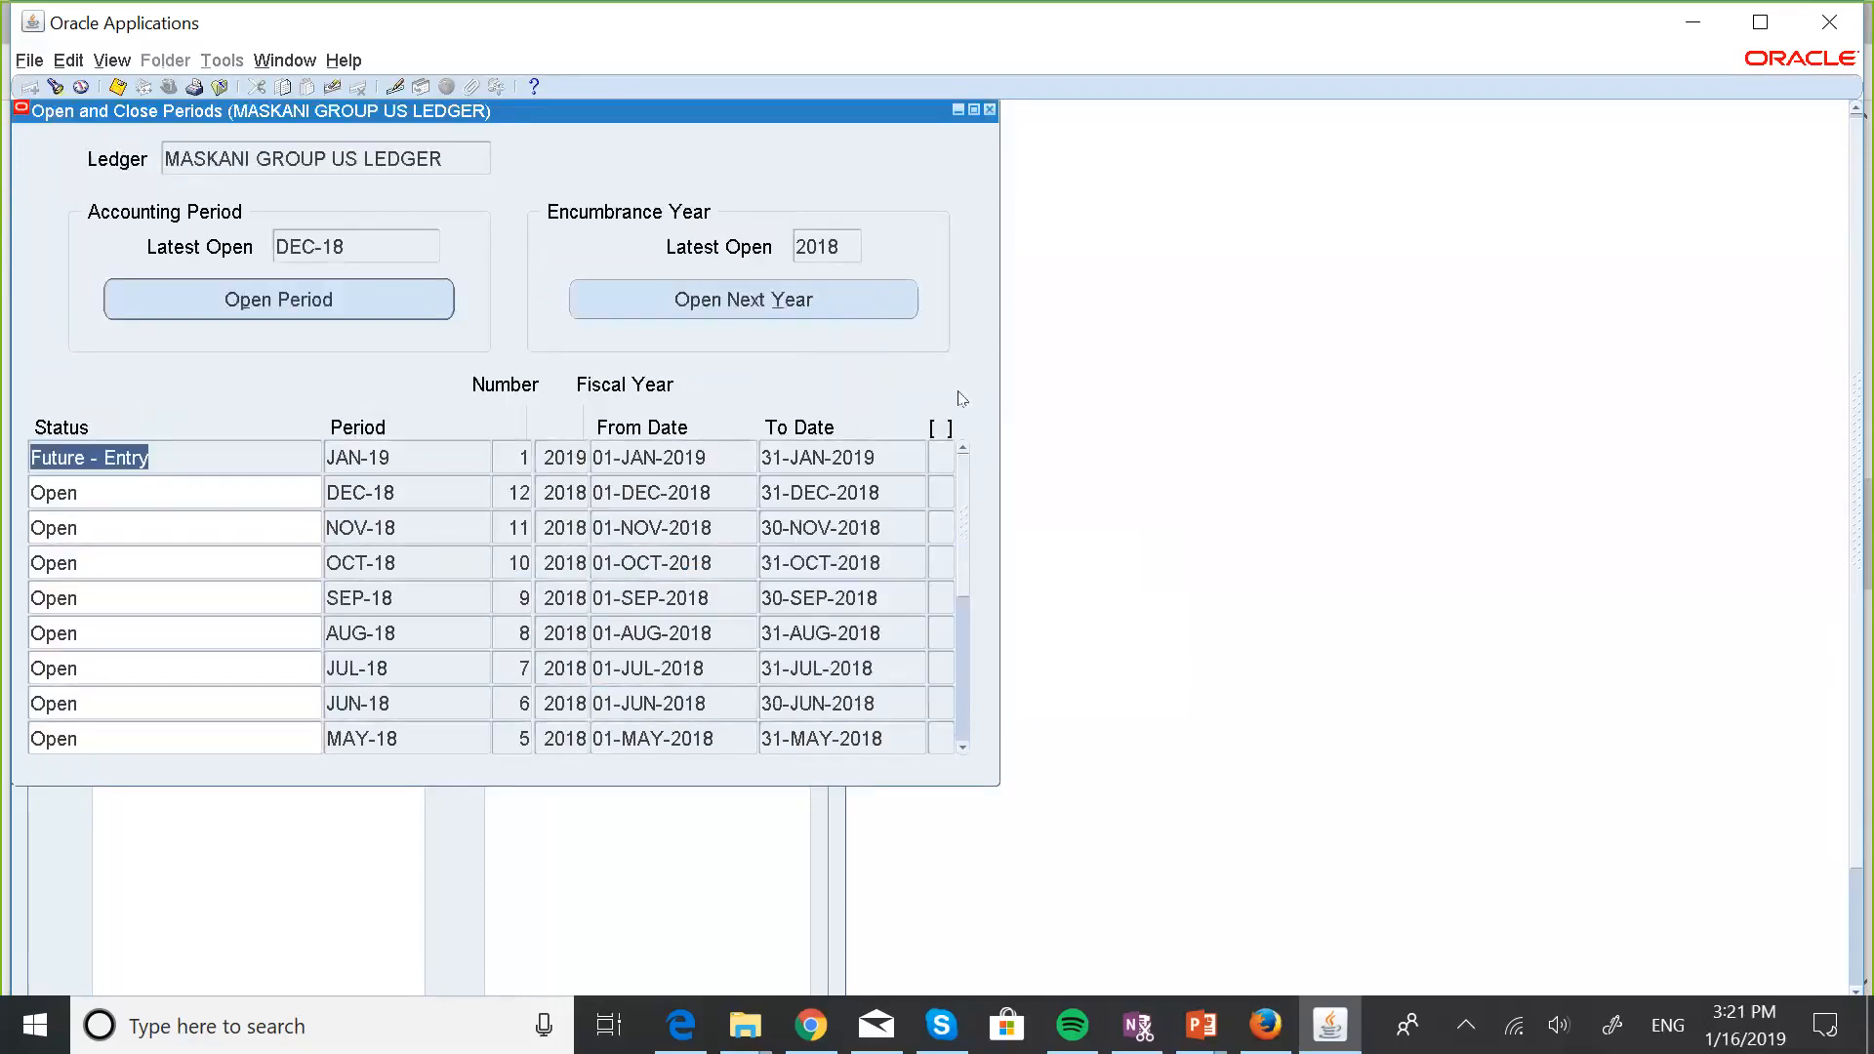
# Find the accounting periods of the MASKANI GROUP SUBLEDGER LEVEL ledger, with any status.
pyautogui.click(55, 87)
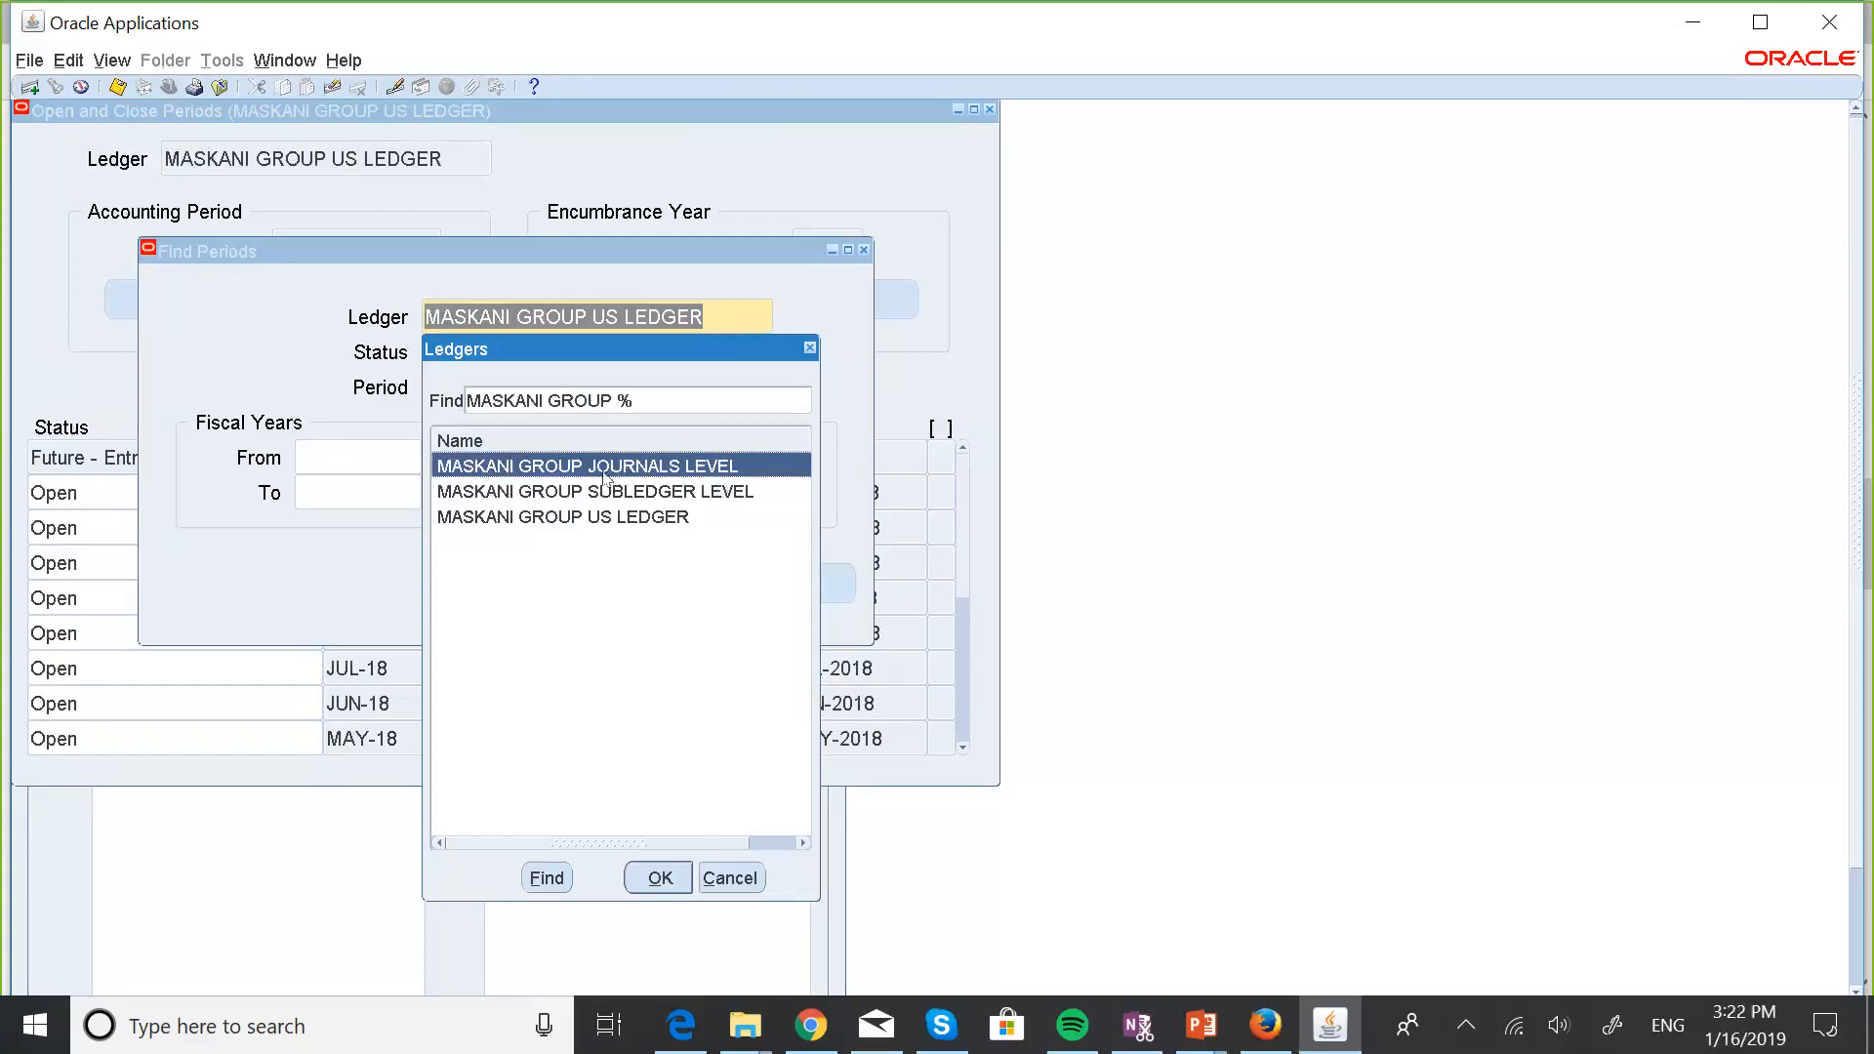
pyautogui.click(651, 503)
pyautogui.click(651, 878)
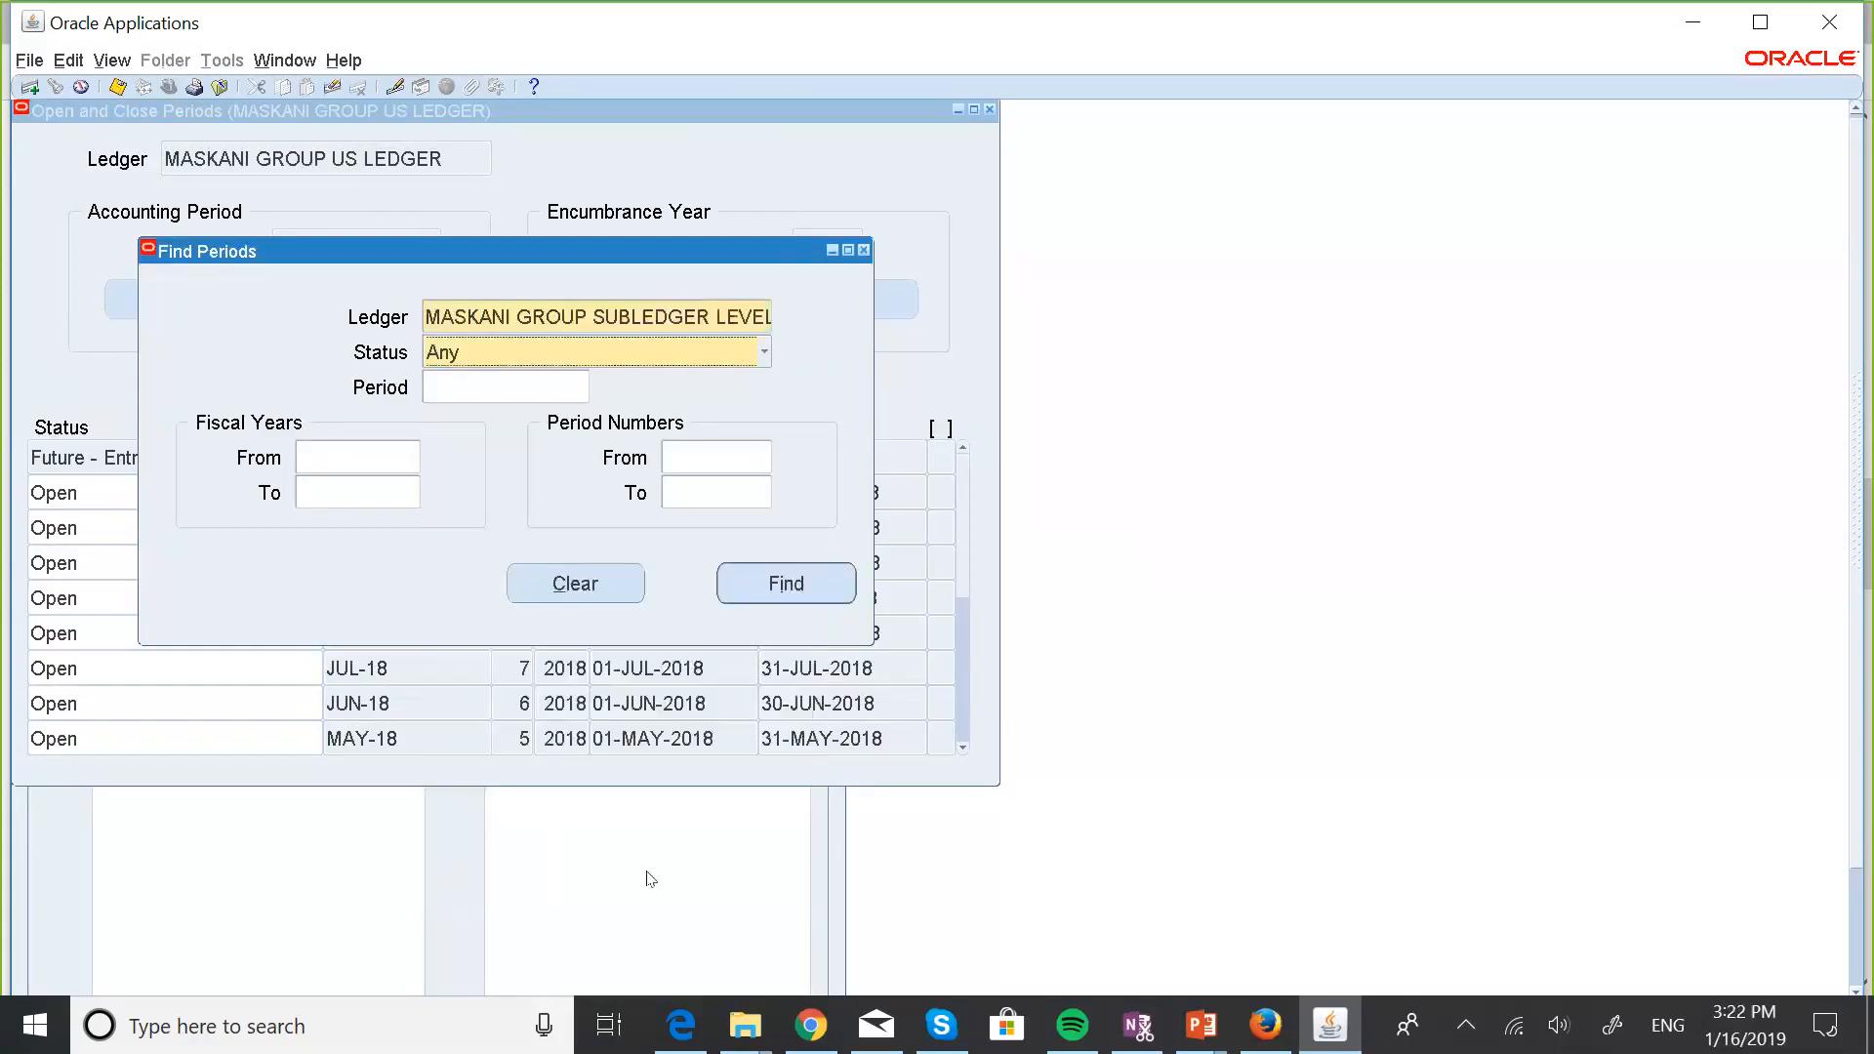
pyautogui.click(782, 585)
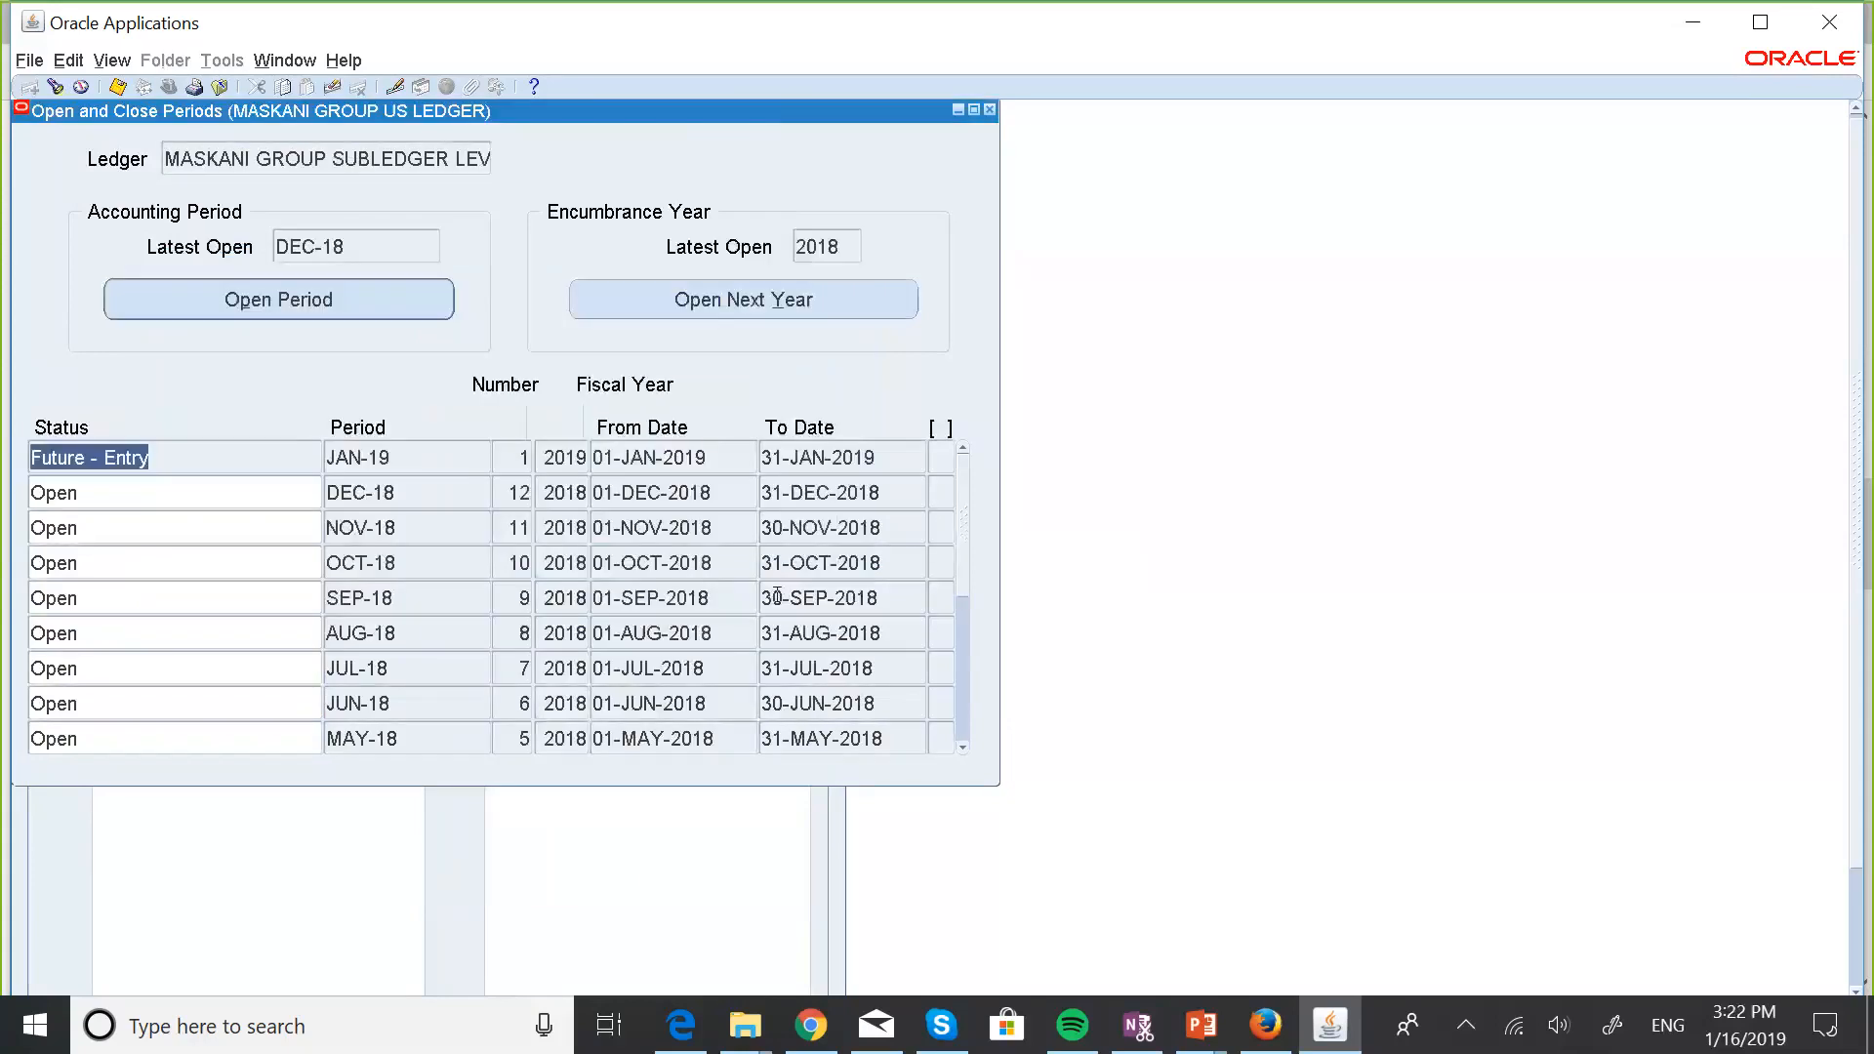
# Submit the opening of target period JAN-19 for MASKANI GROUP SUBLEDGER LEVEL, and close the Open and Close Periods window.
pyautogui.click(315, 312)
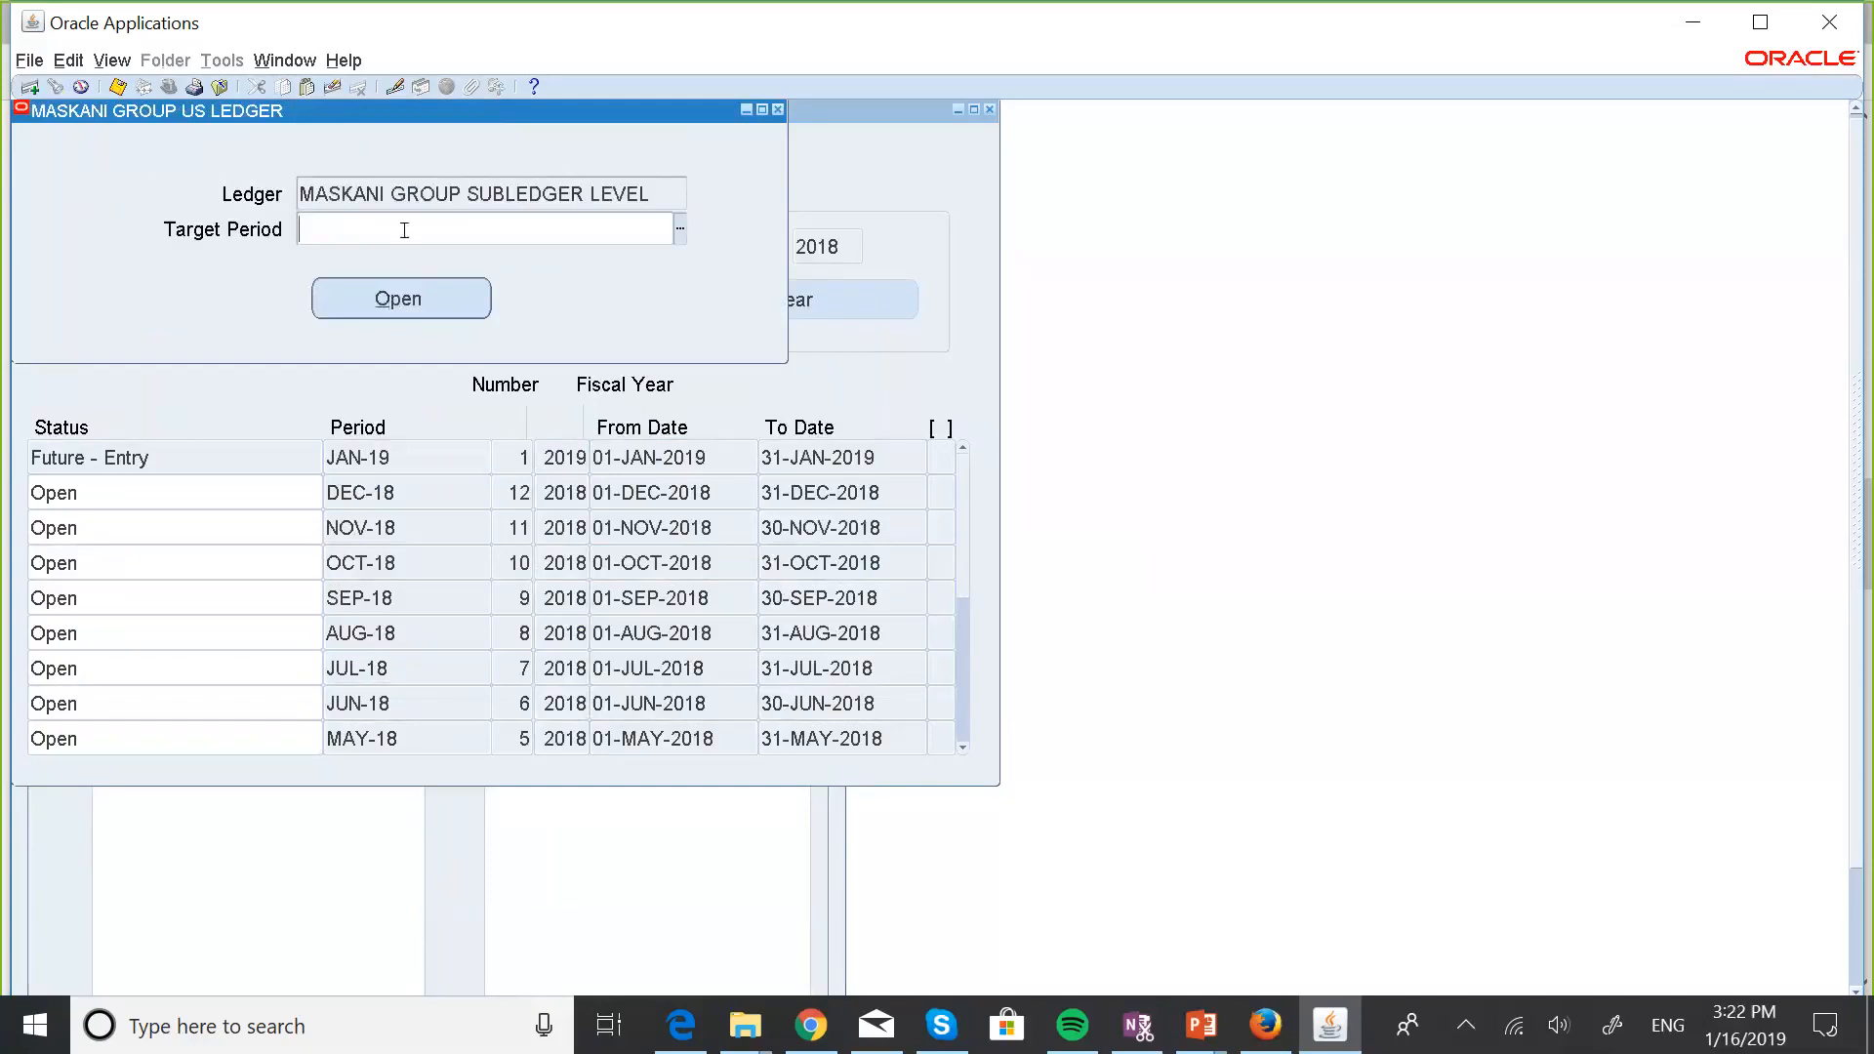
pyautogui.write('JAN')
pyautogui.press('Tab')
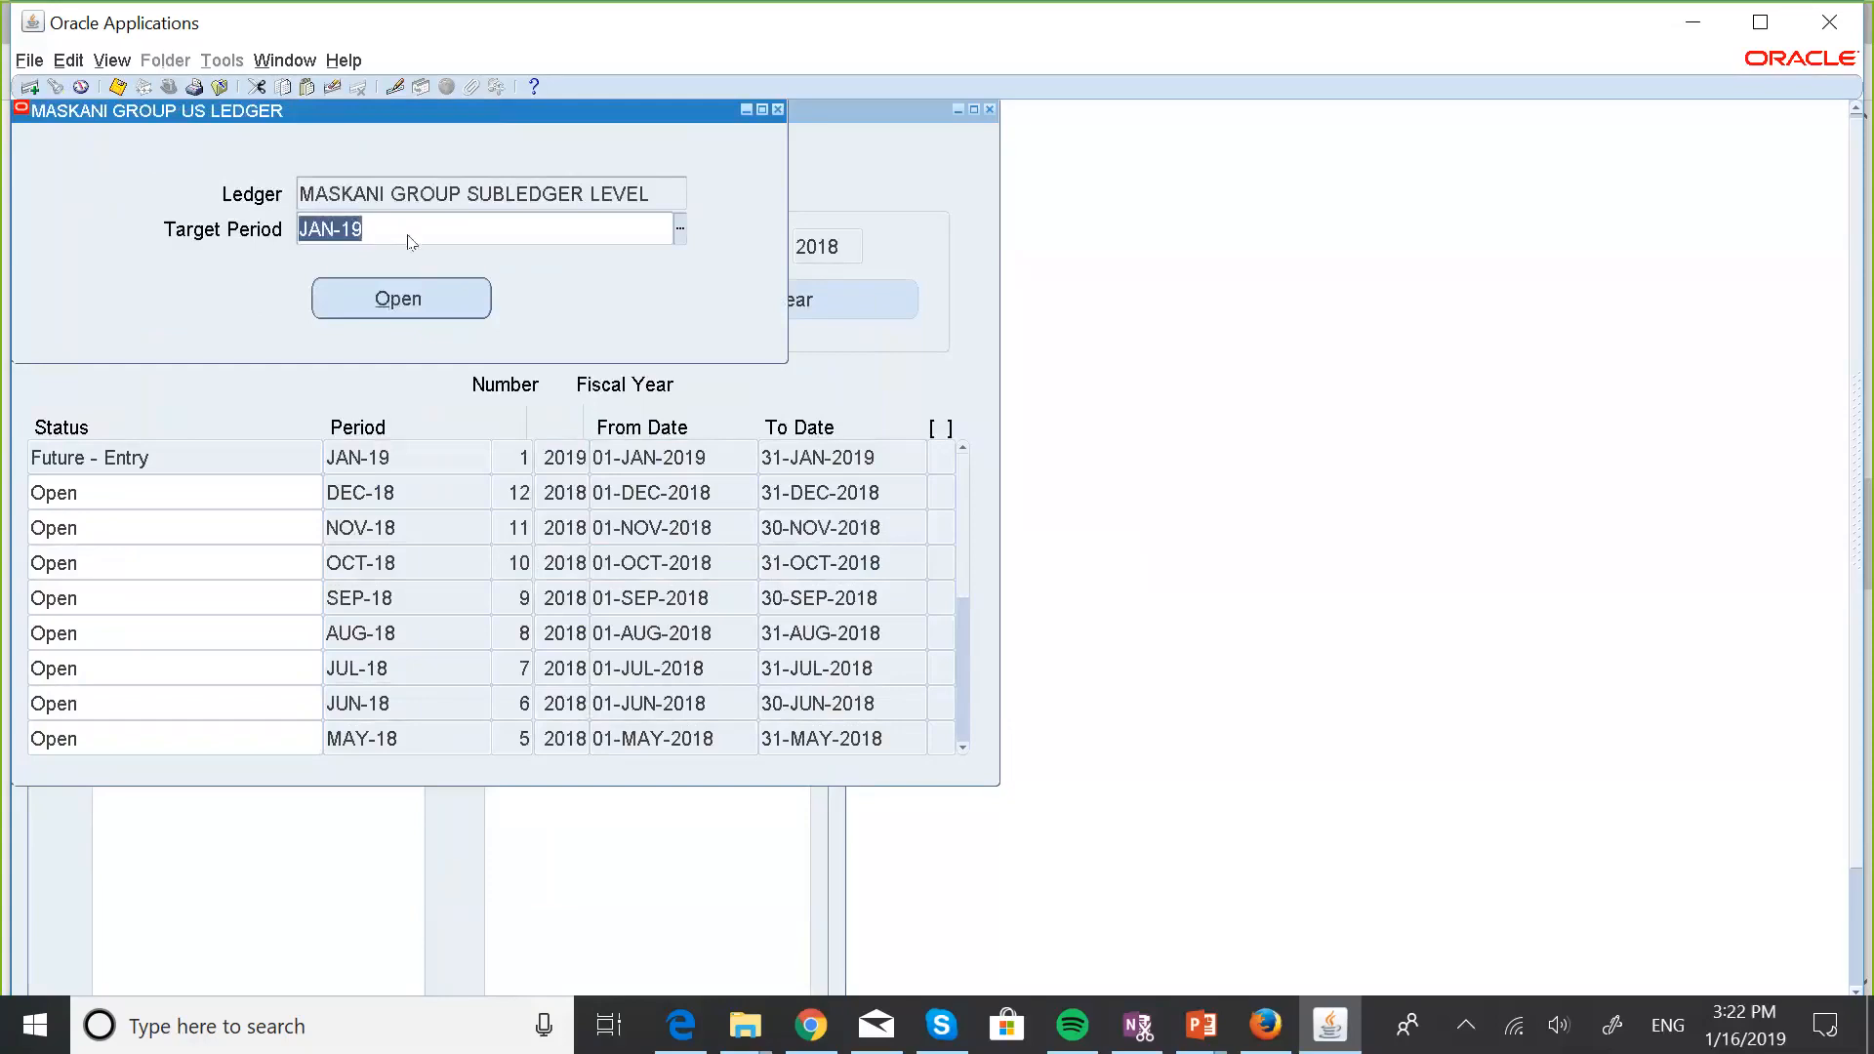
pyautogui.click(445, 311)
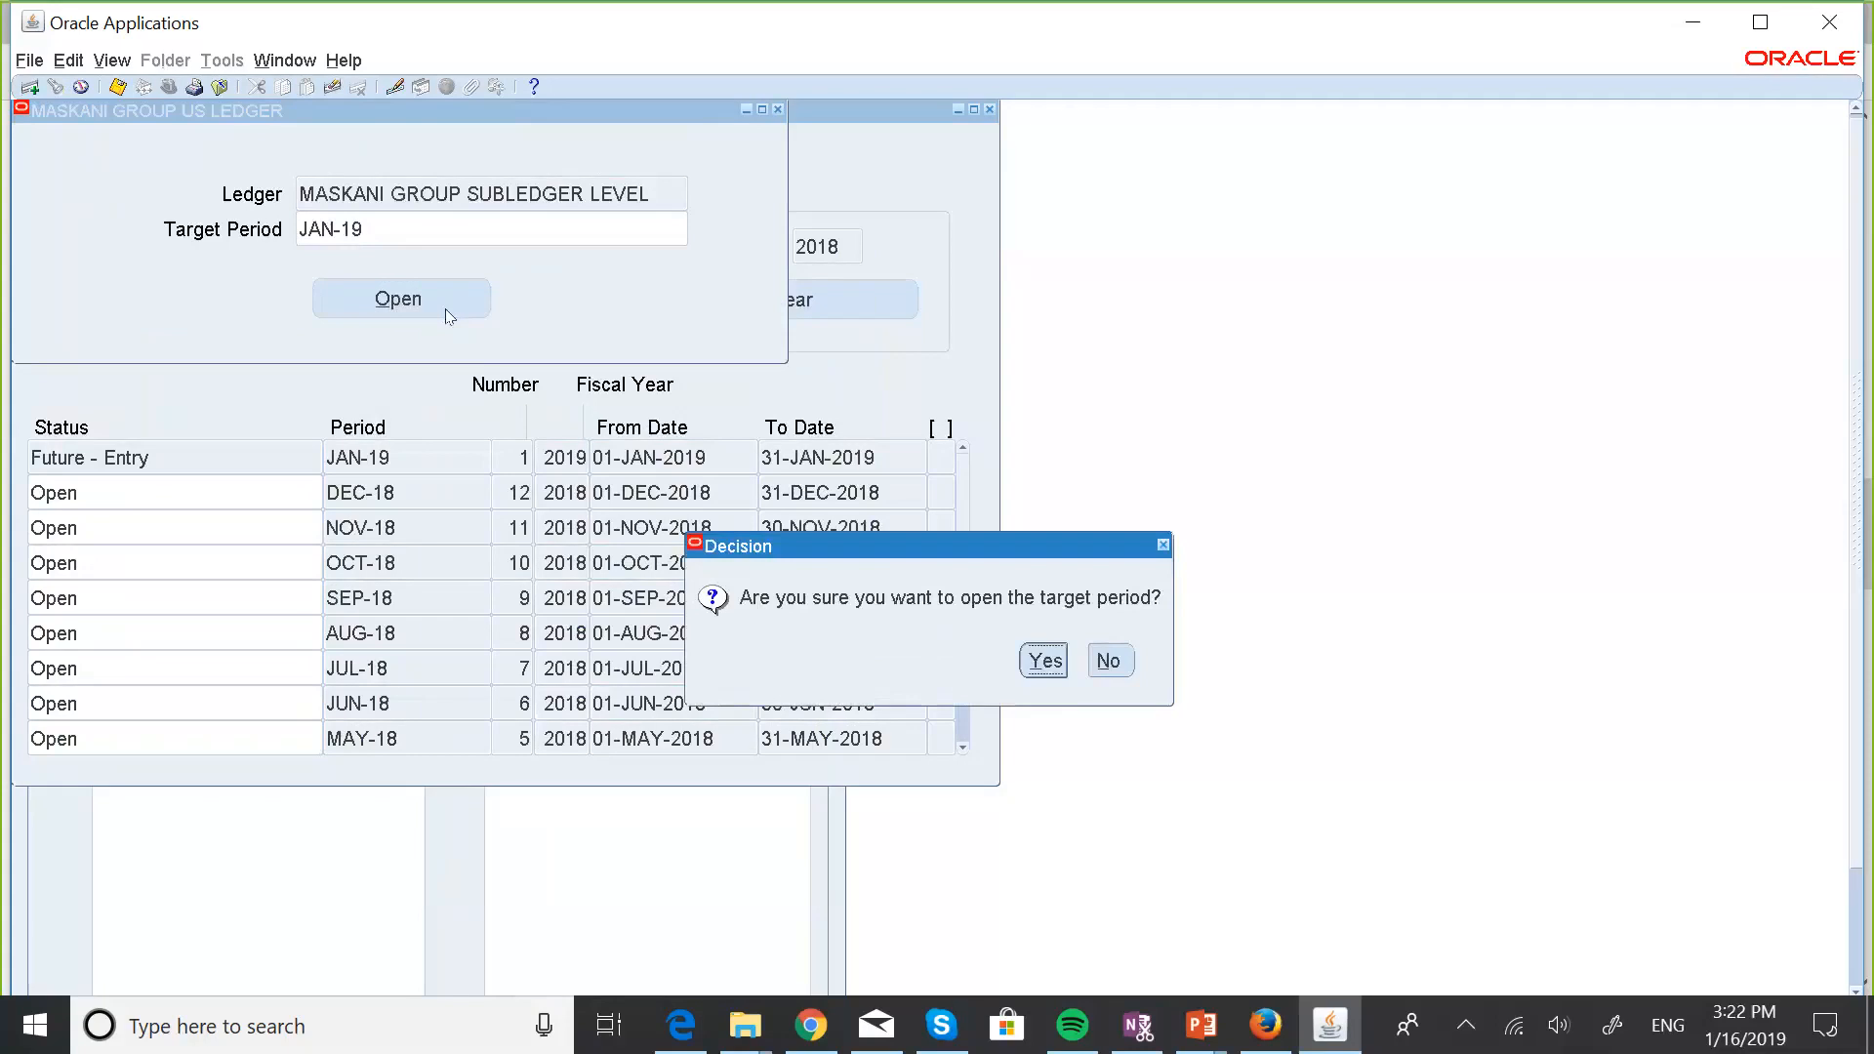
pyautogui.click(1053, 660)
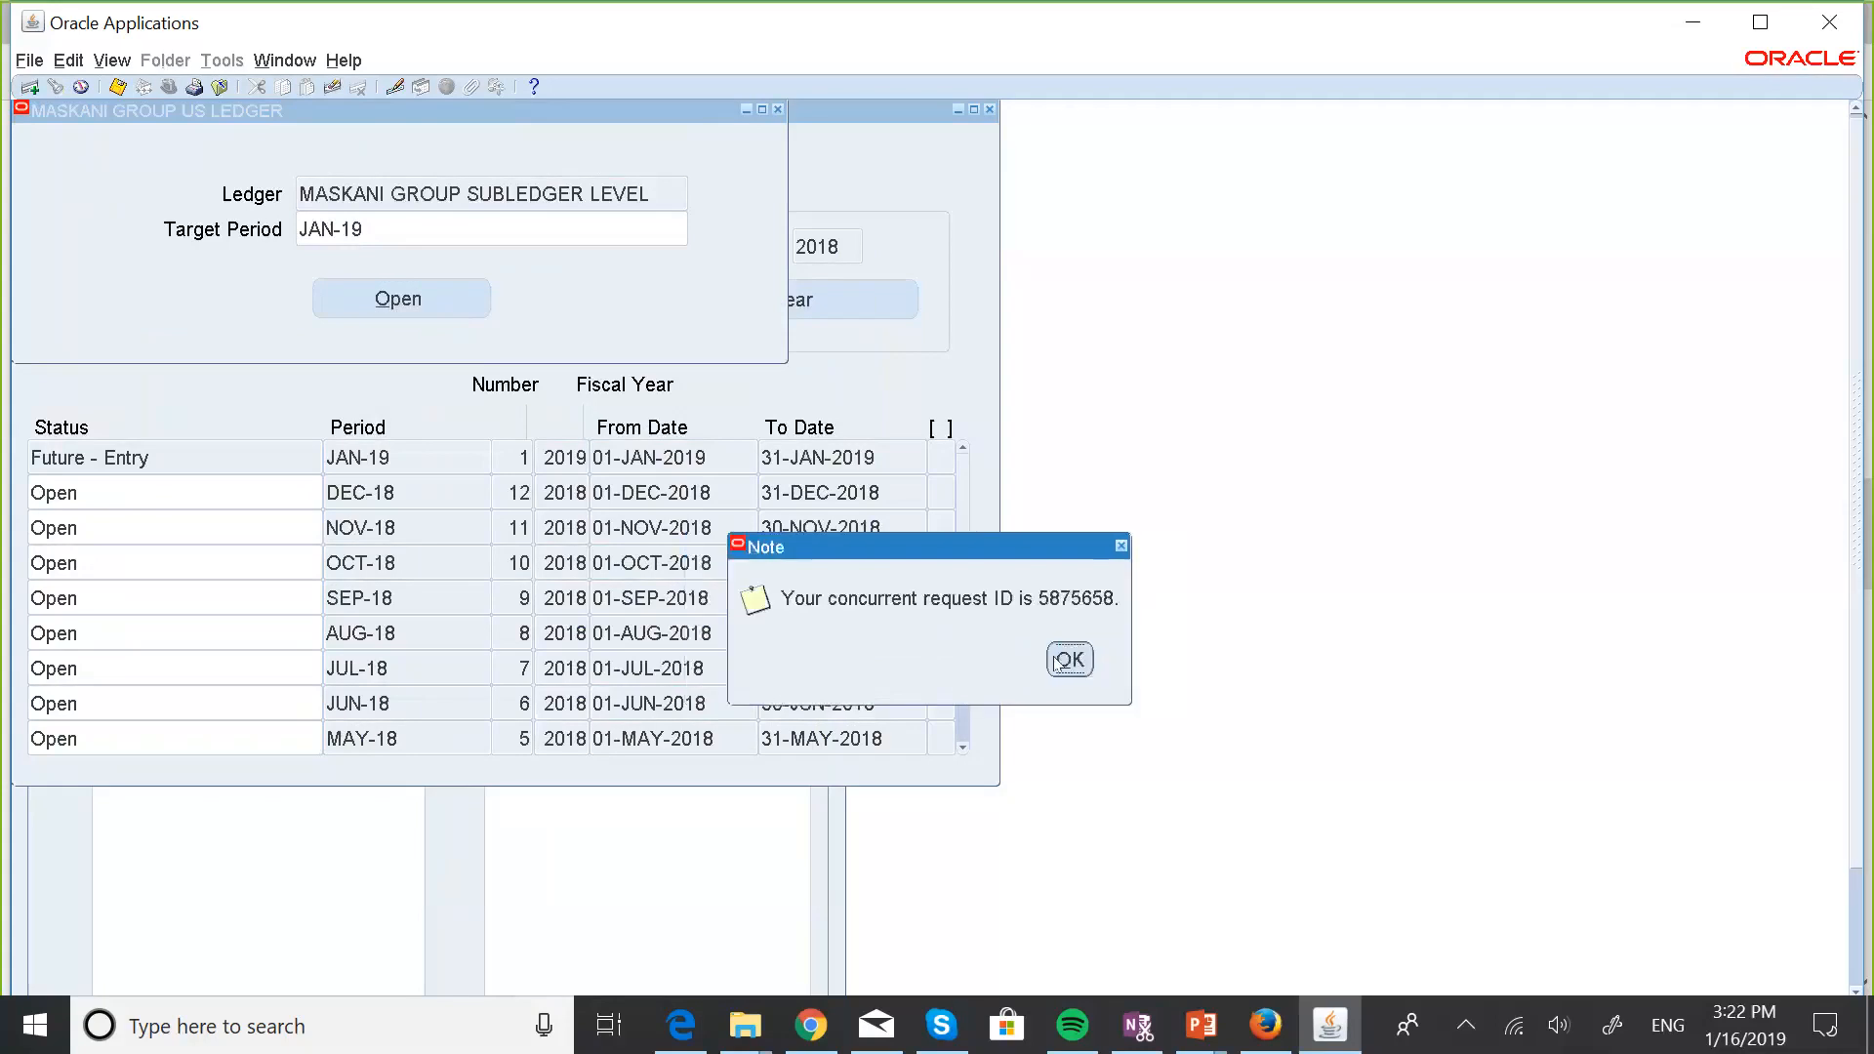
pyautogui.click(1067, 659)
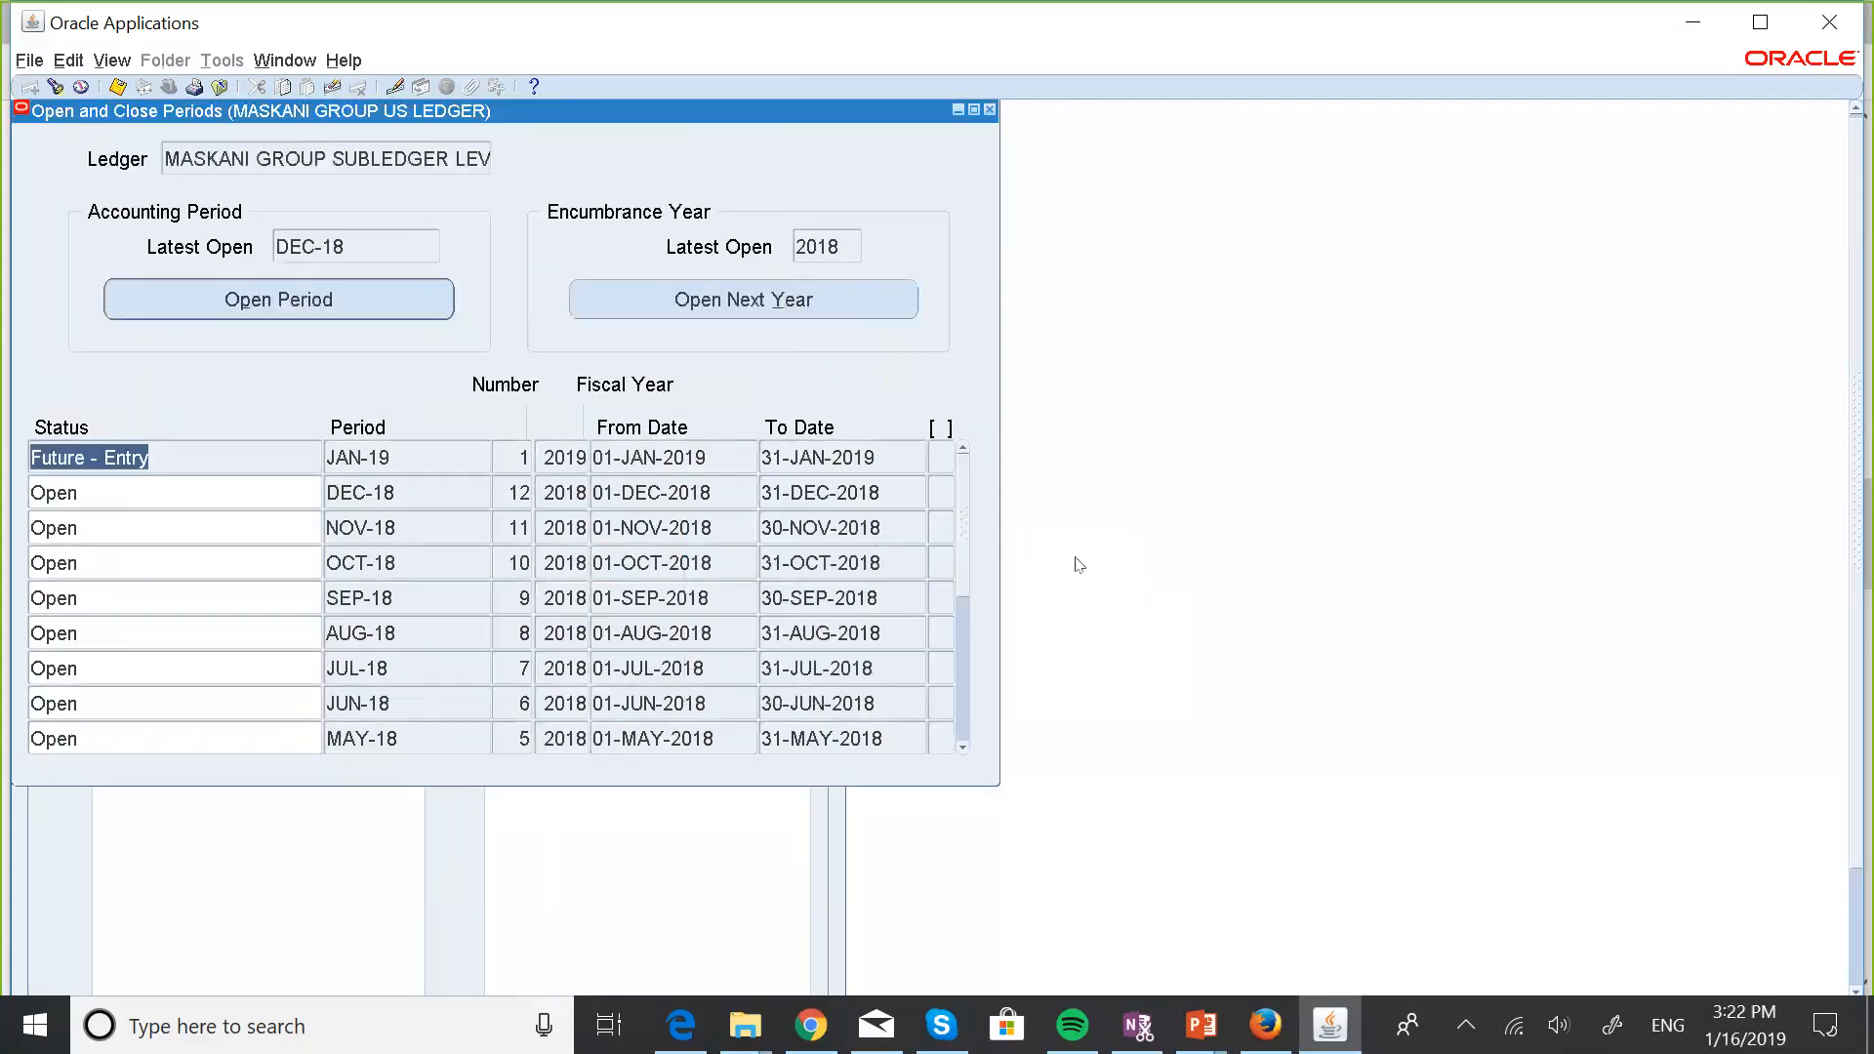
pyautogui.click(989, 109)
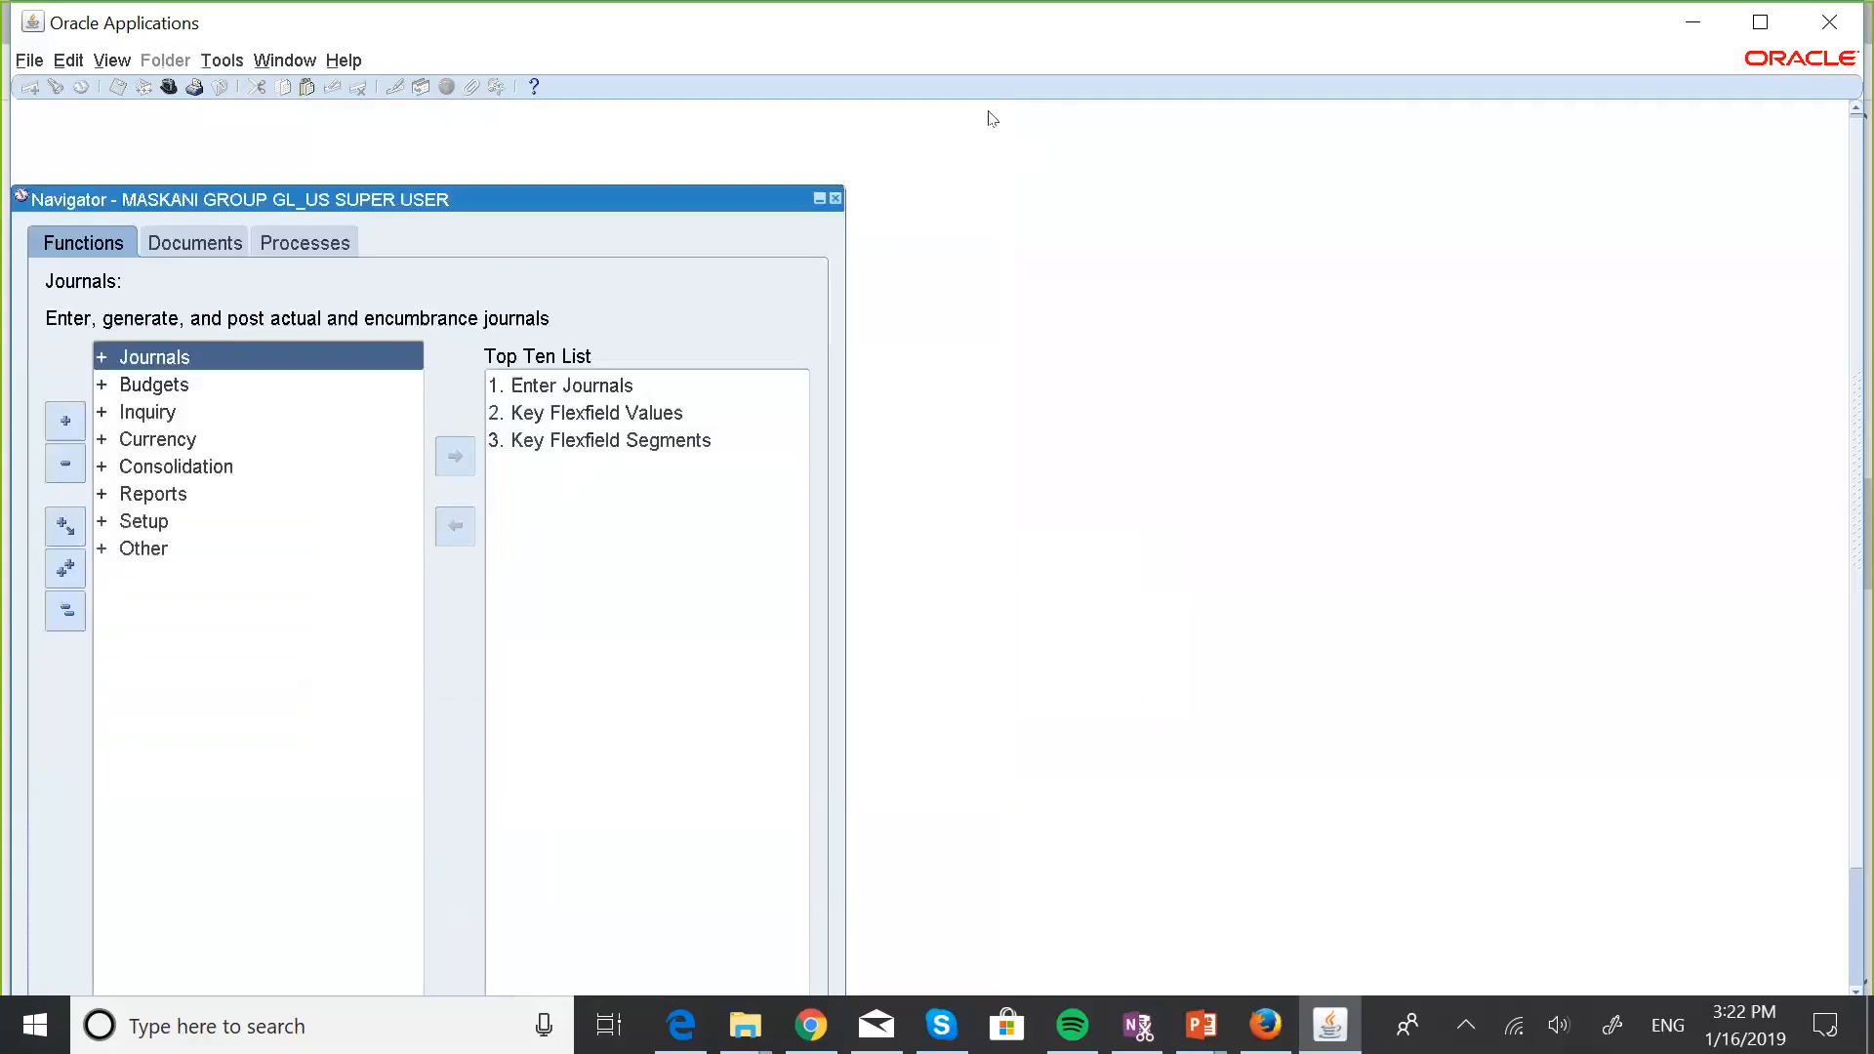
# Check the phase and status of the Open Period requests among all own requests, refreshing the data, and close the list.
pyautogui.hotkey('alt', 'v')
pyautogui.press('r')
pyautogui.click(864, 748)
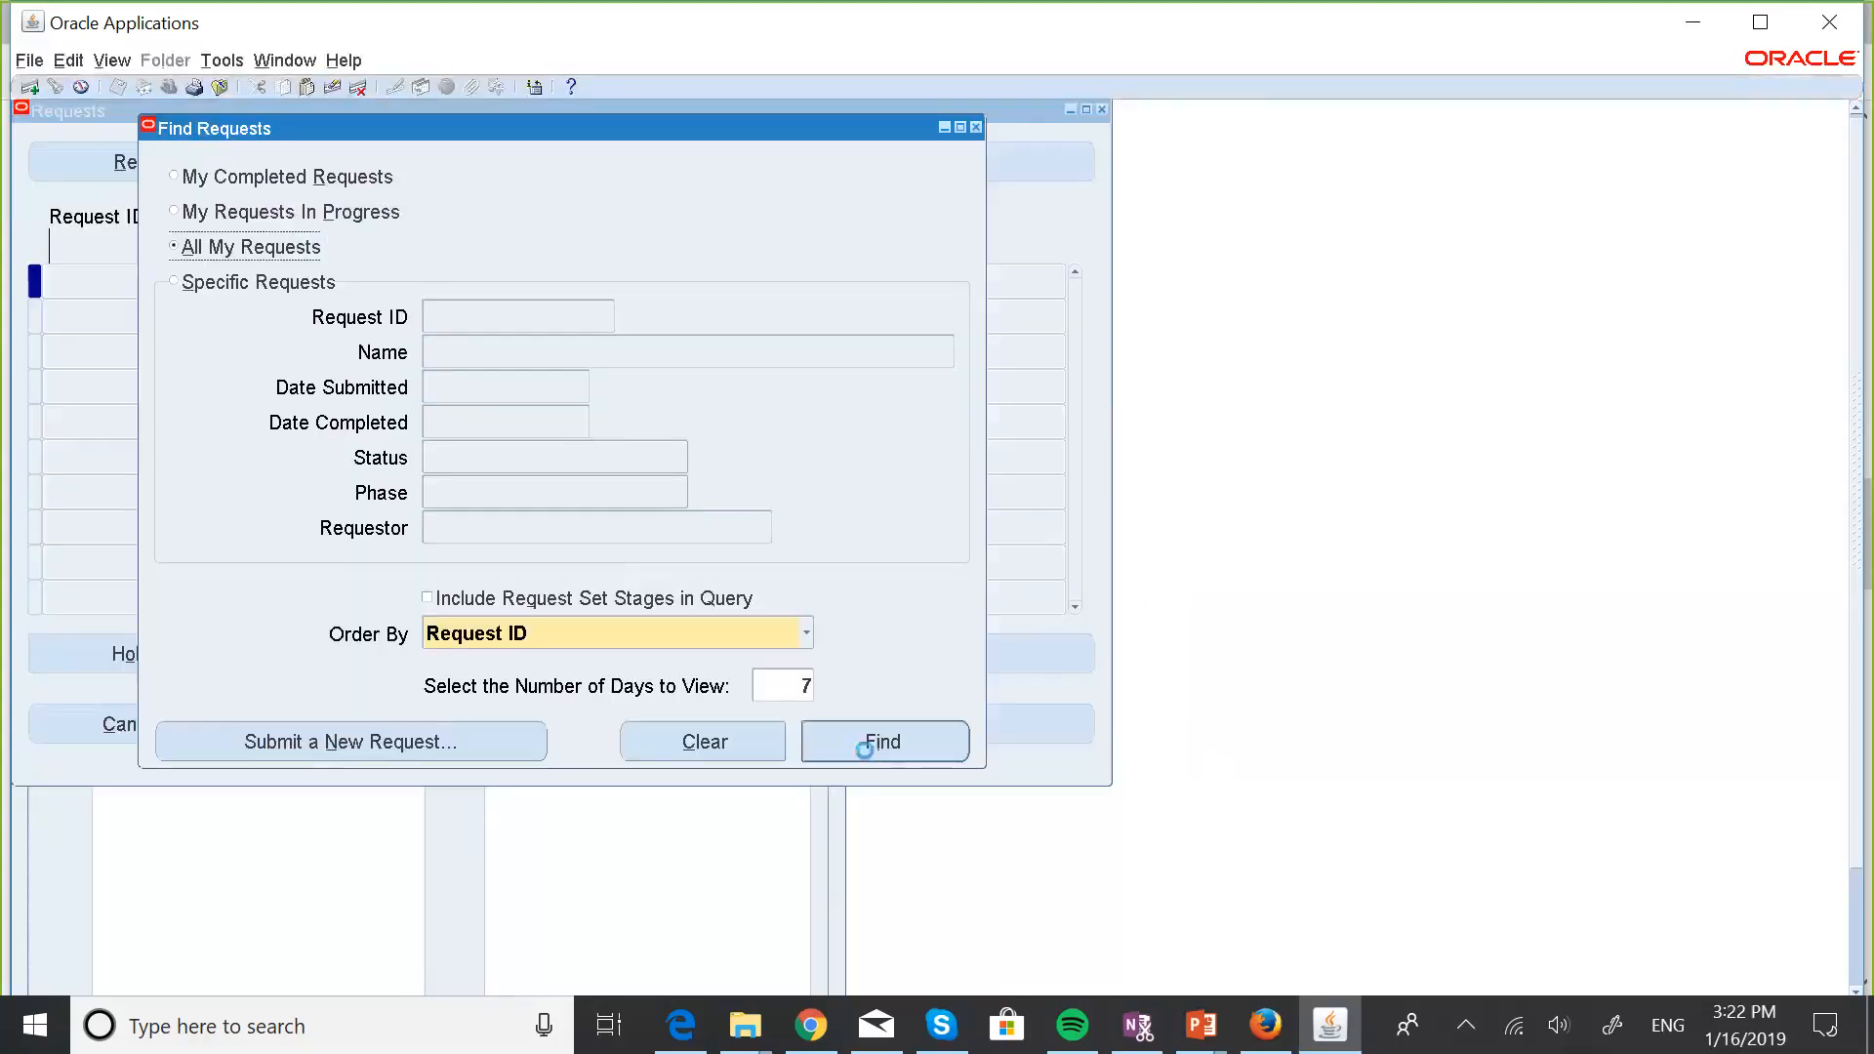
pyautogui.click(227, 166)
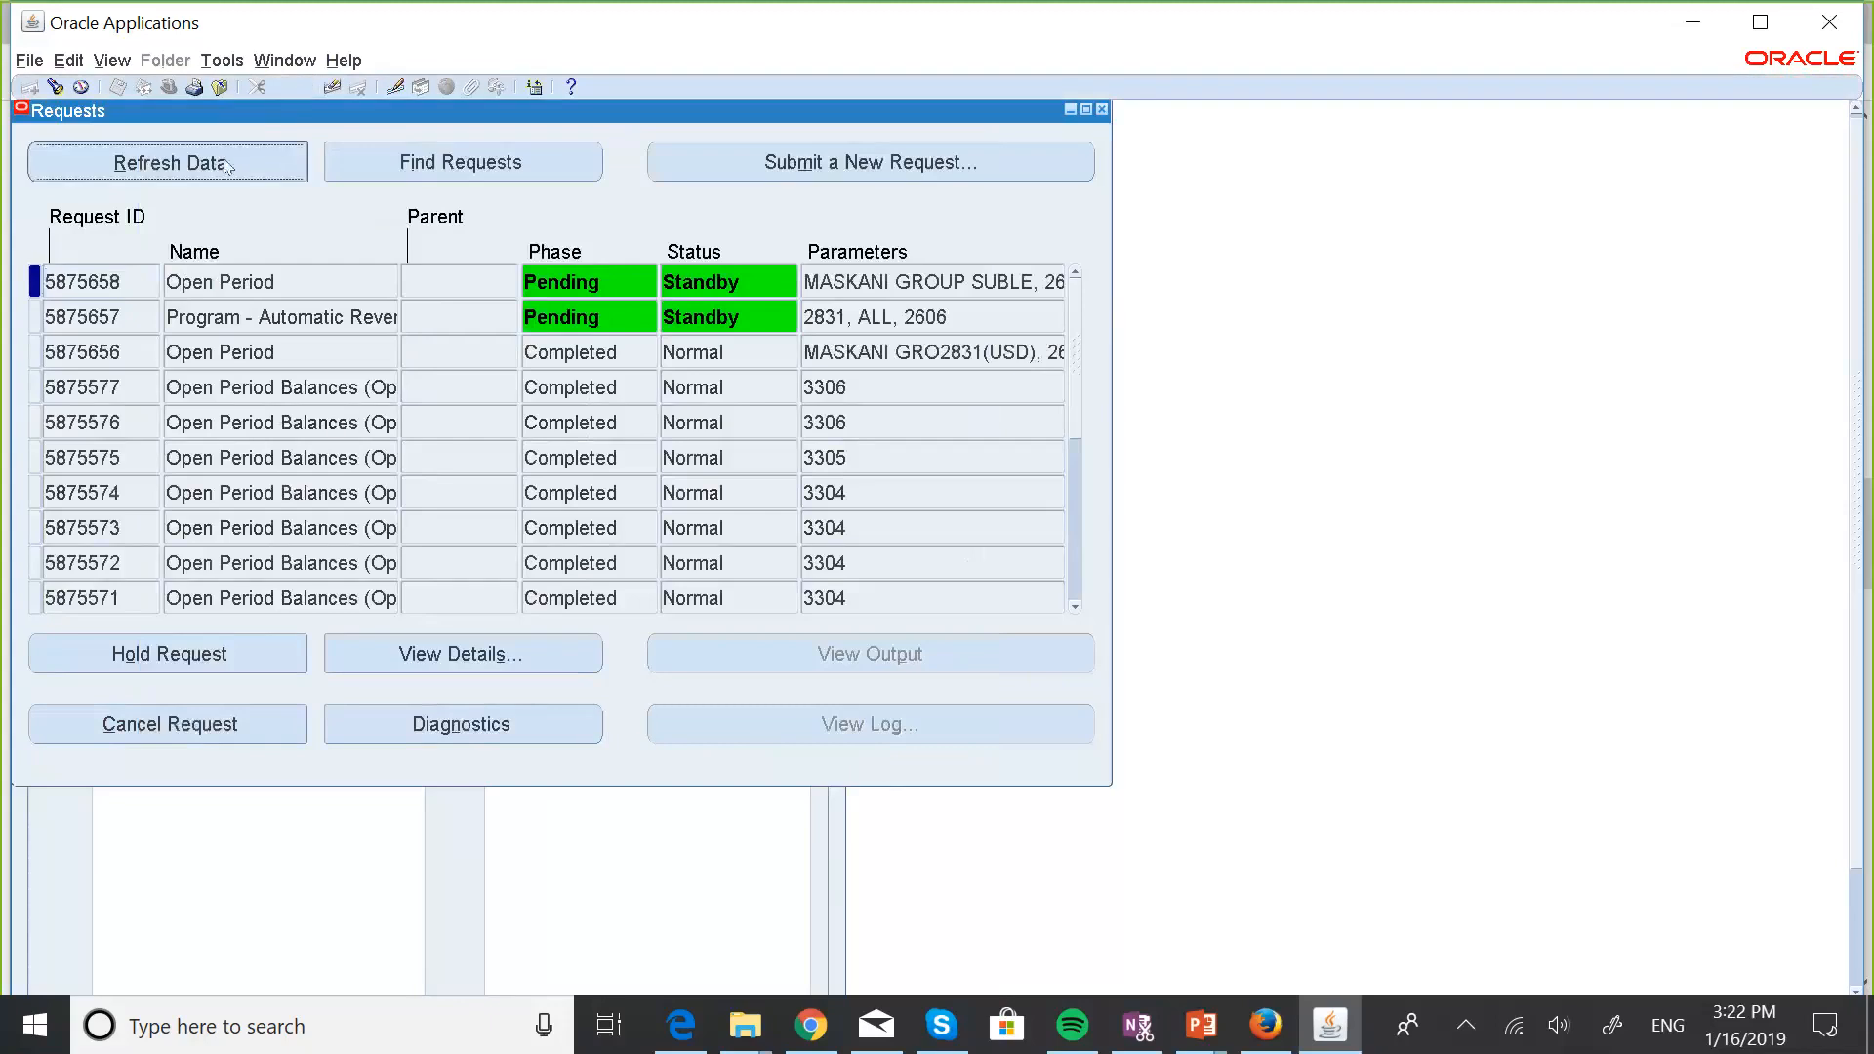
pyautogui.click(227, 166)
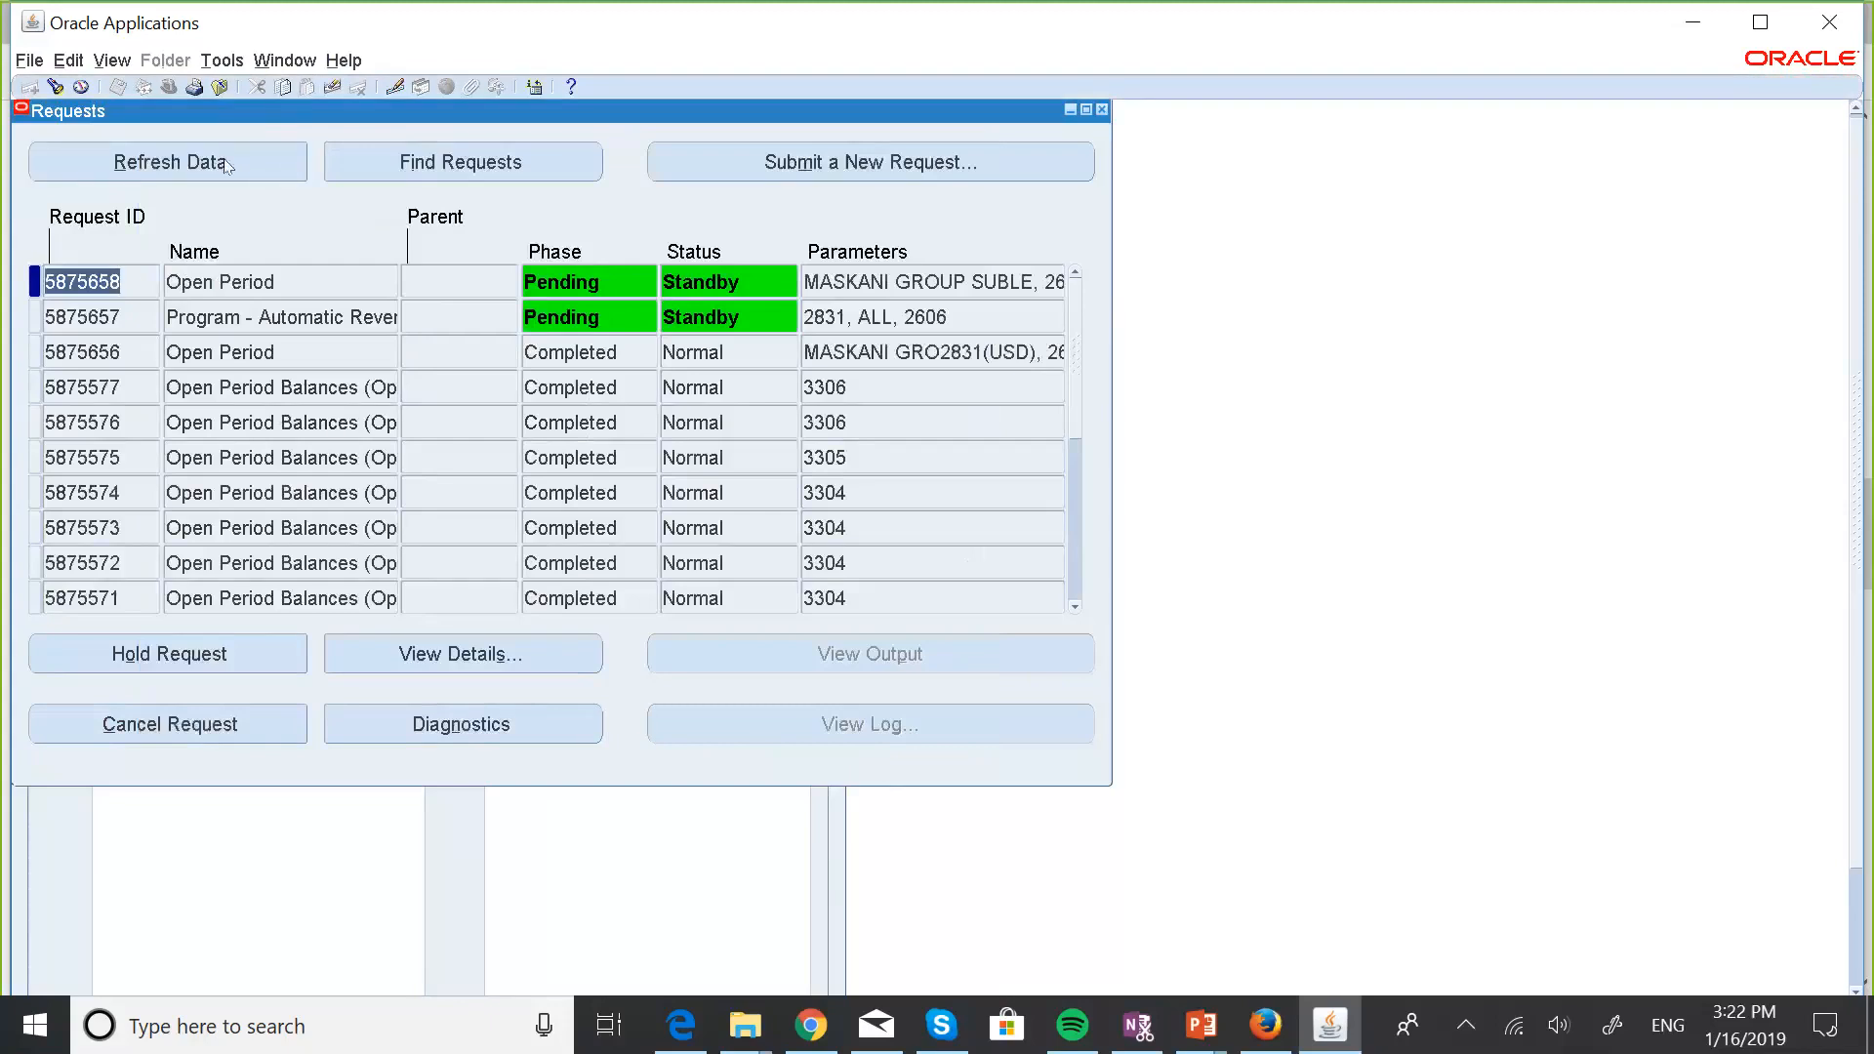
pyautogui.click(226, 165)
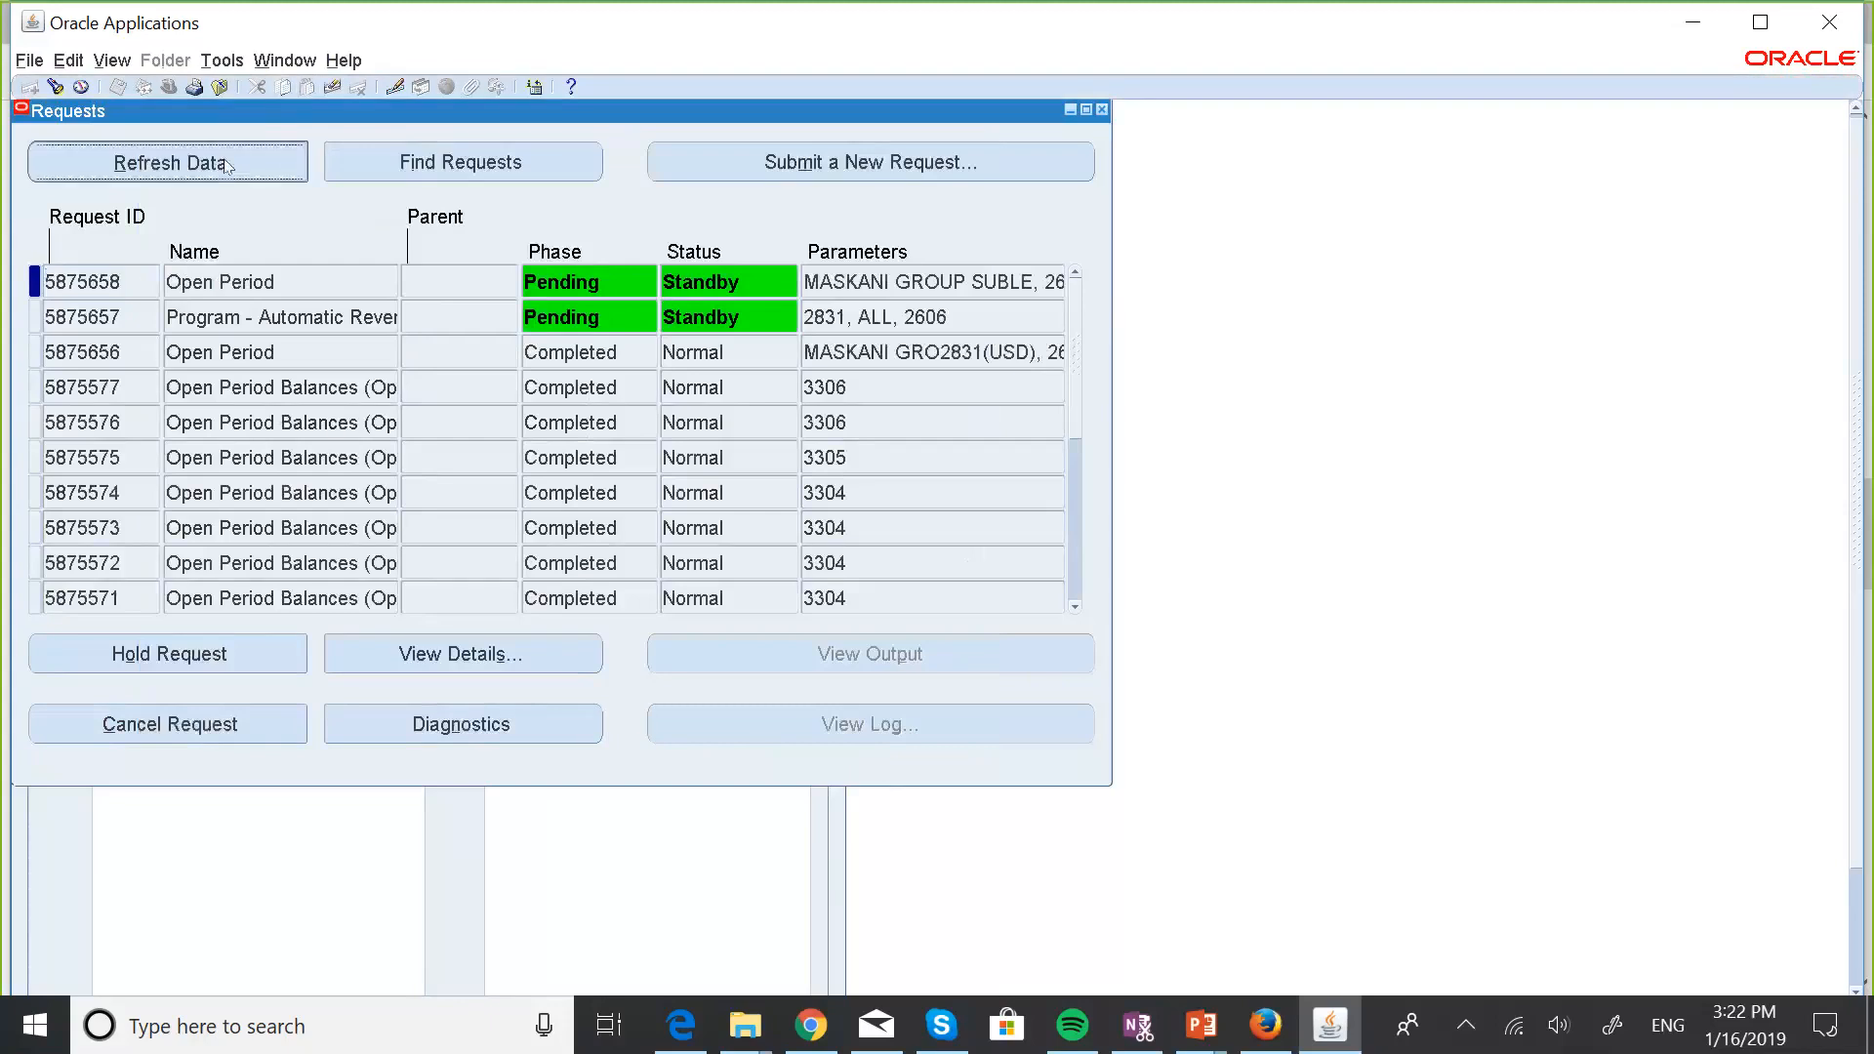
pyautogui.click(1101, 111)
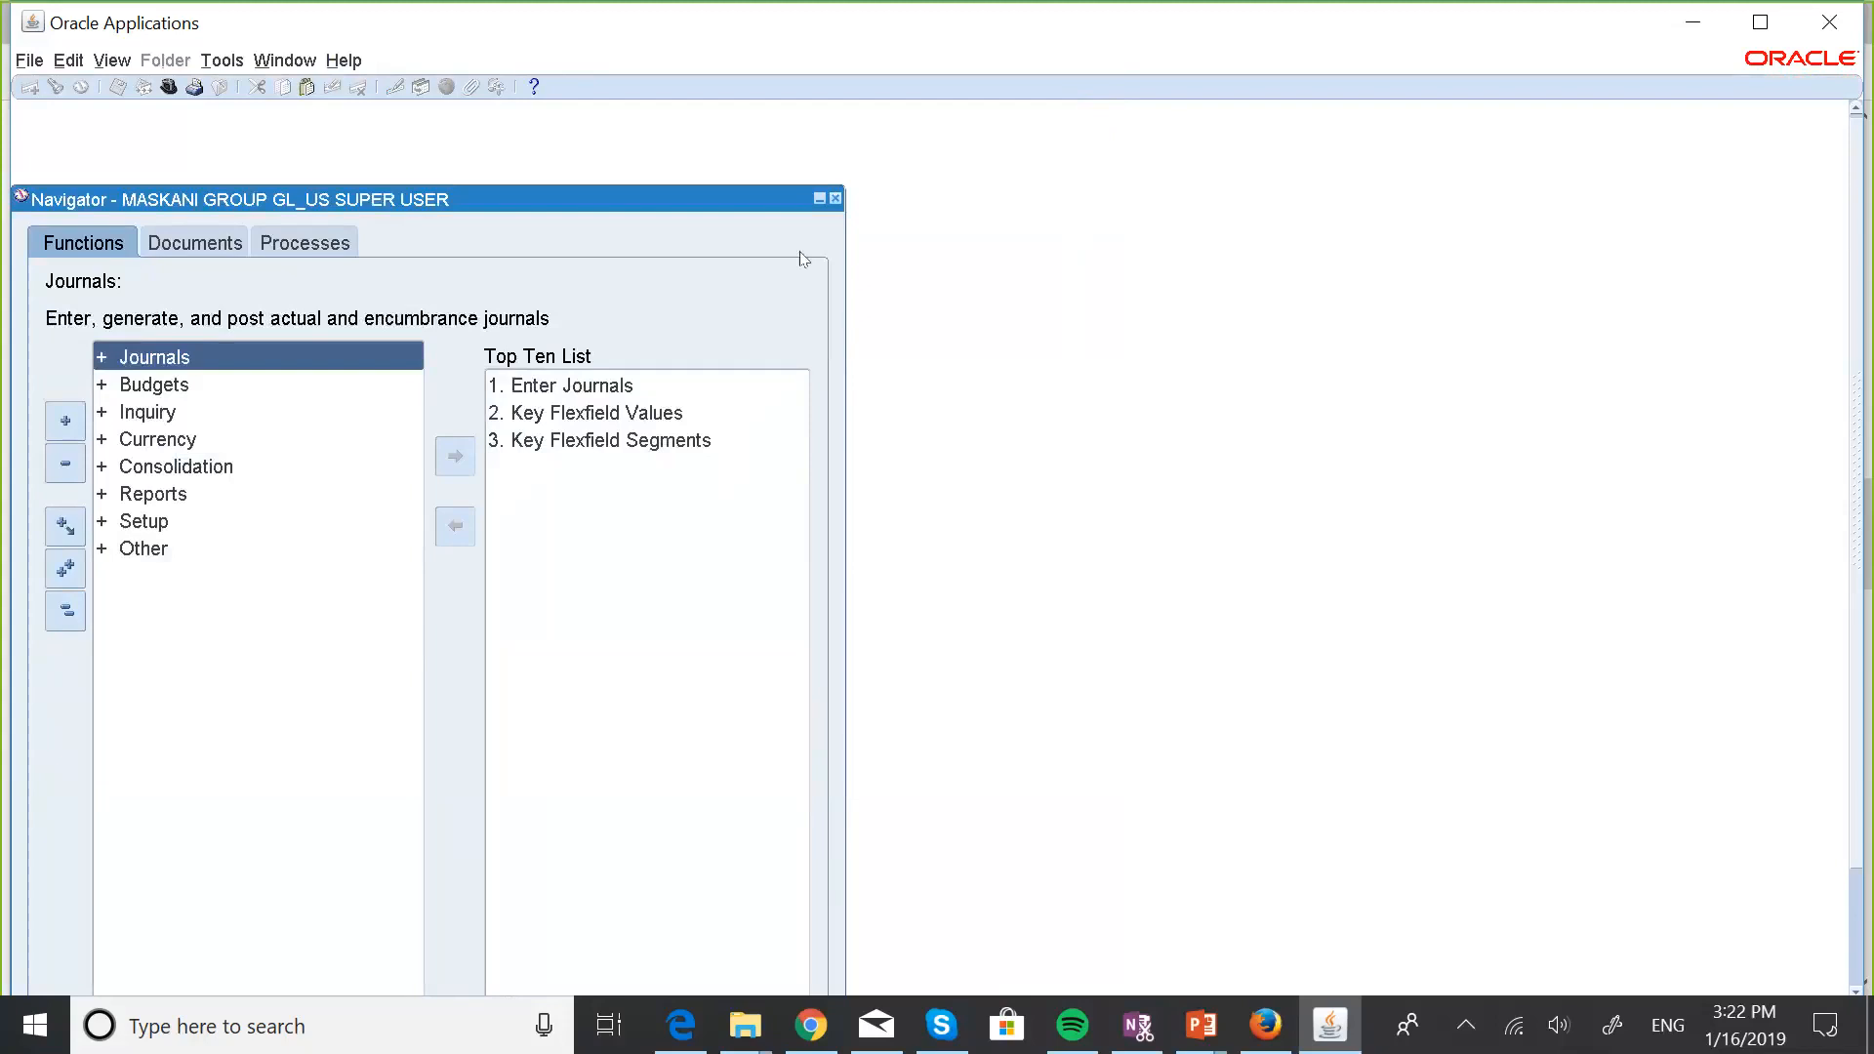
# Expand Currency and Setup in the general ledger navigator to look through their functions.
pyautogui.click(202, 444)
pyautogui.doubleClick(202, 444)
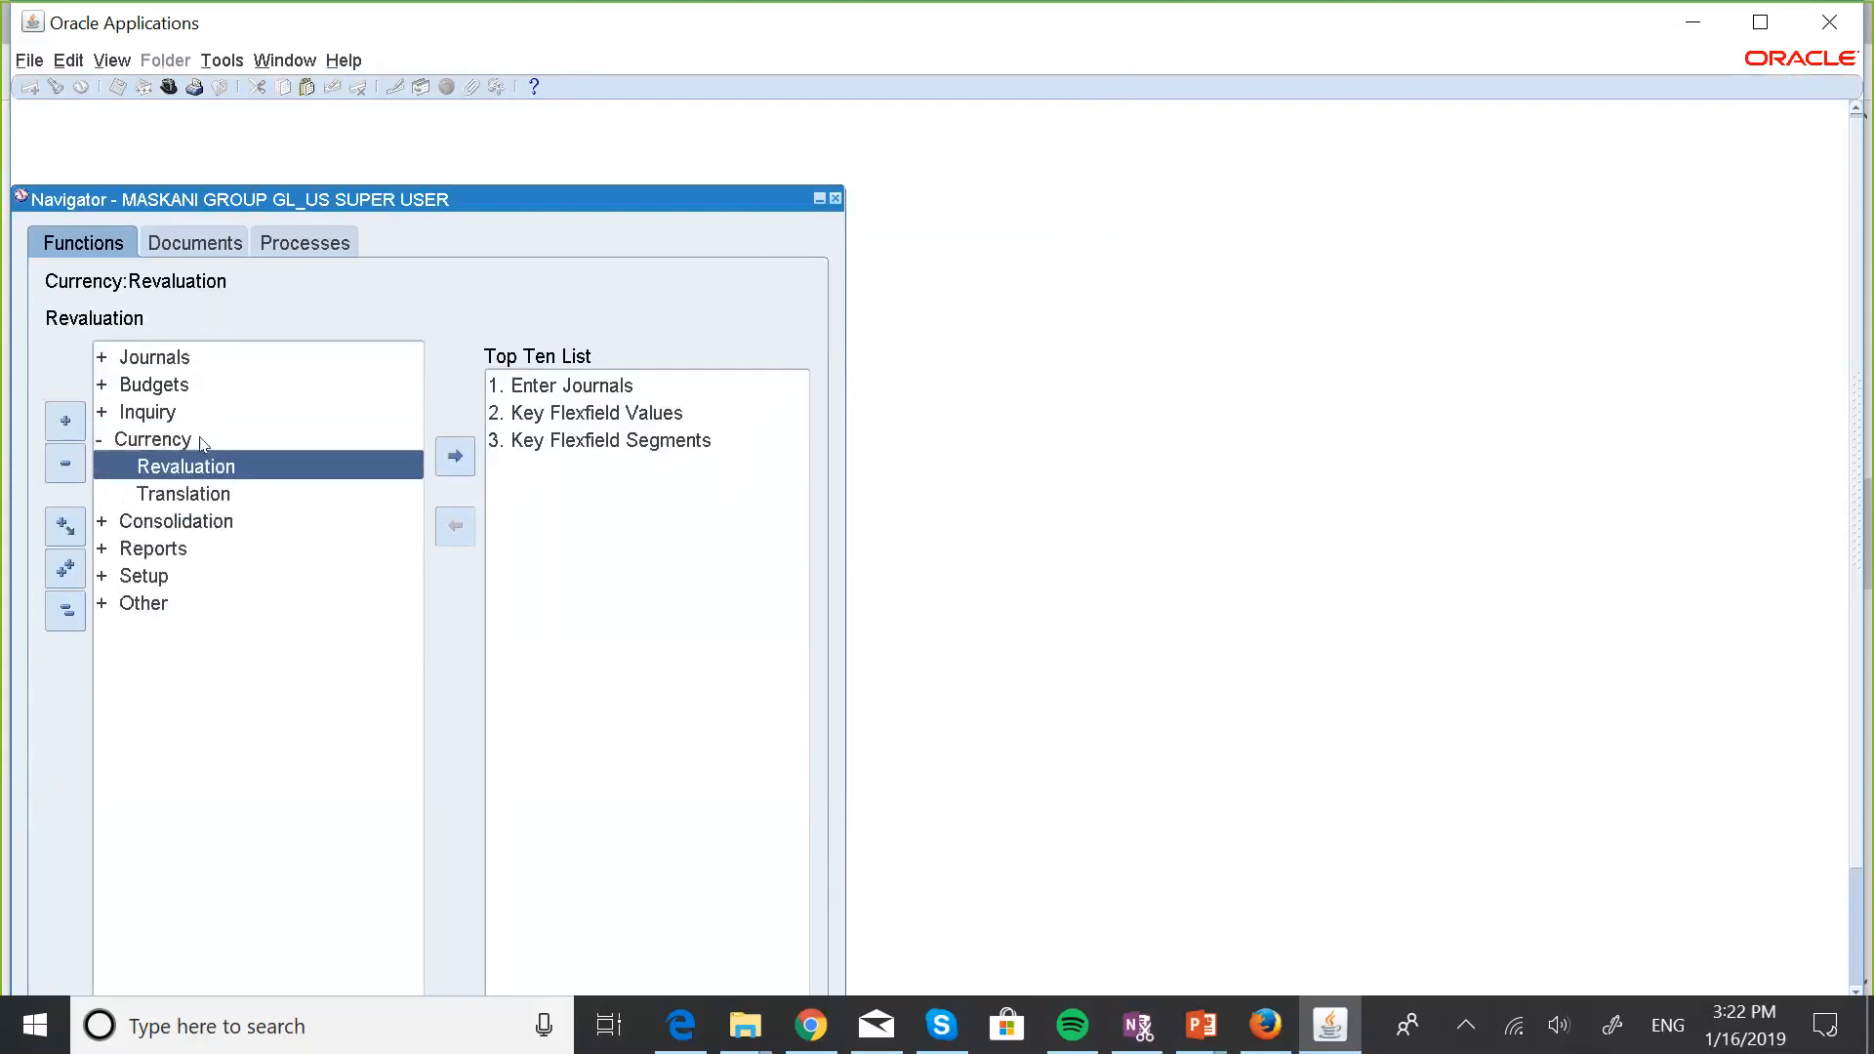
pyautogui.click(159, 578)
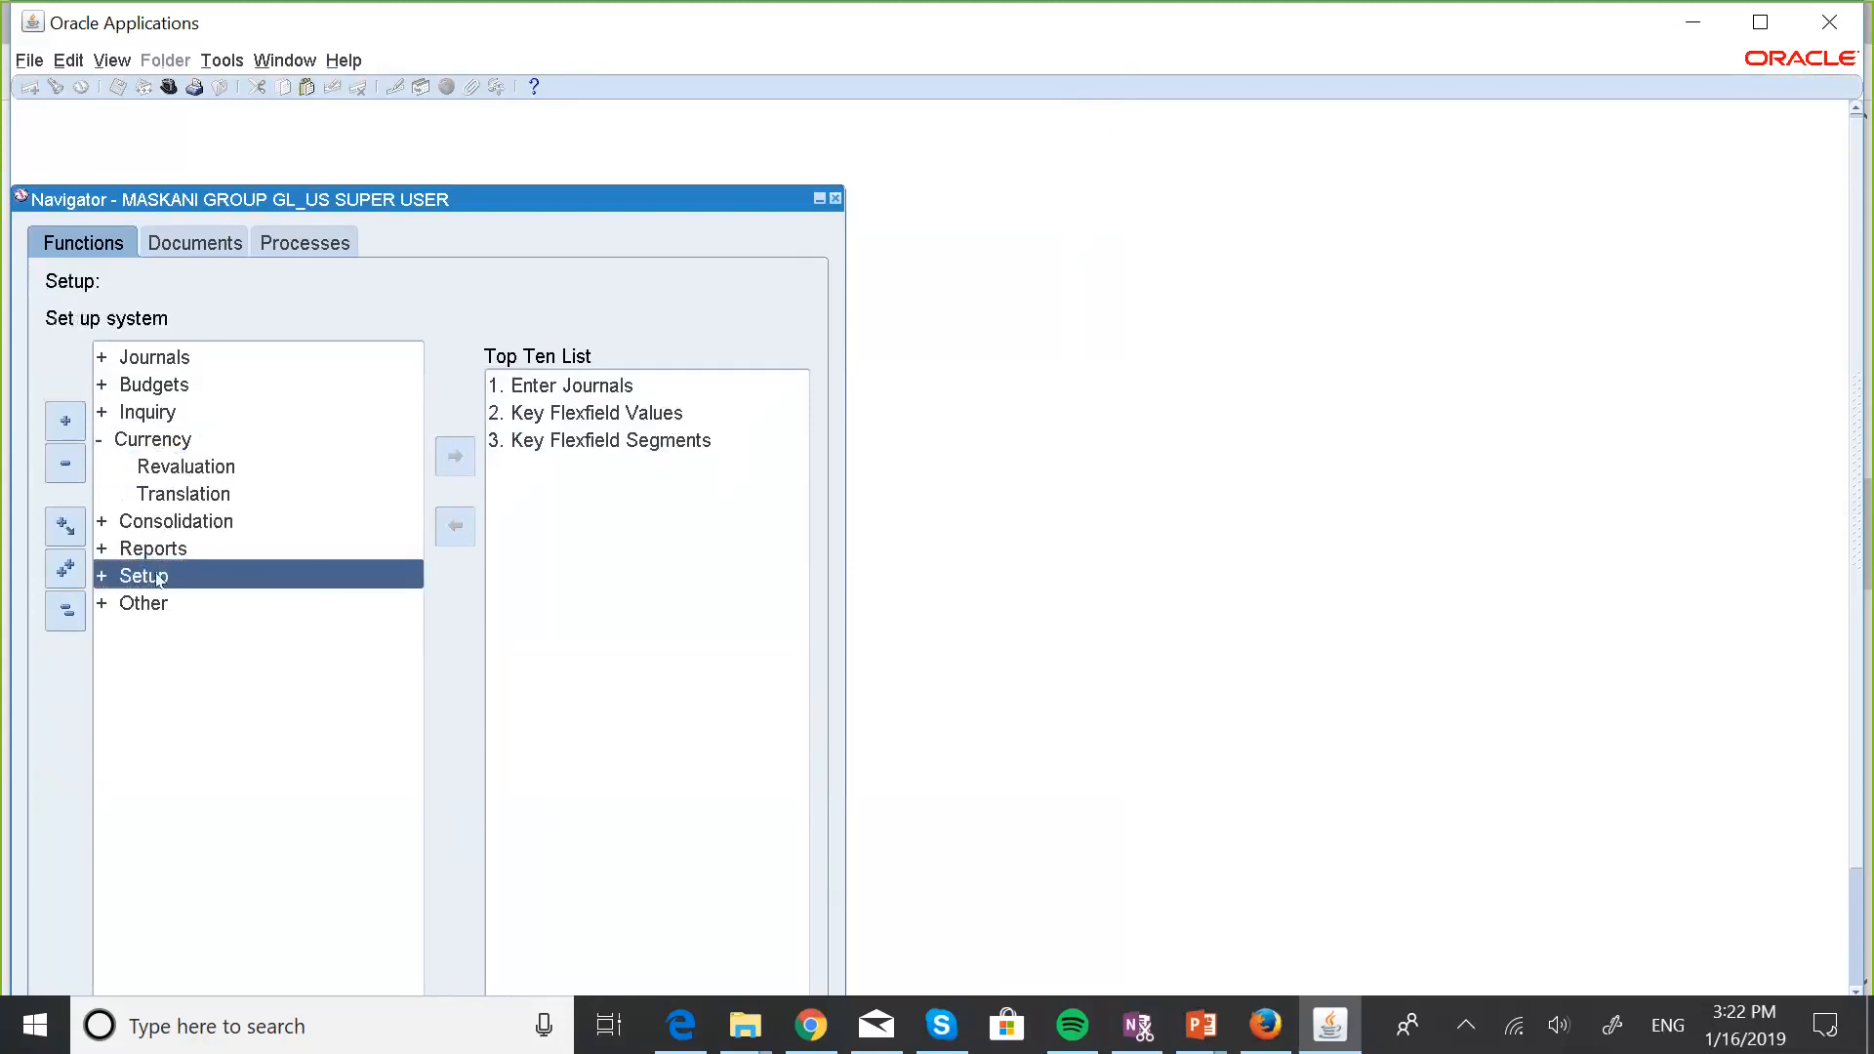
pyautogui.doubleClick(159, 578)
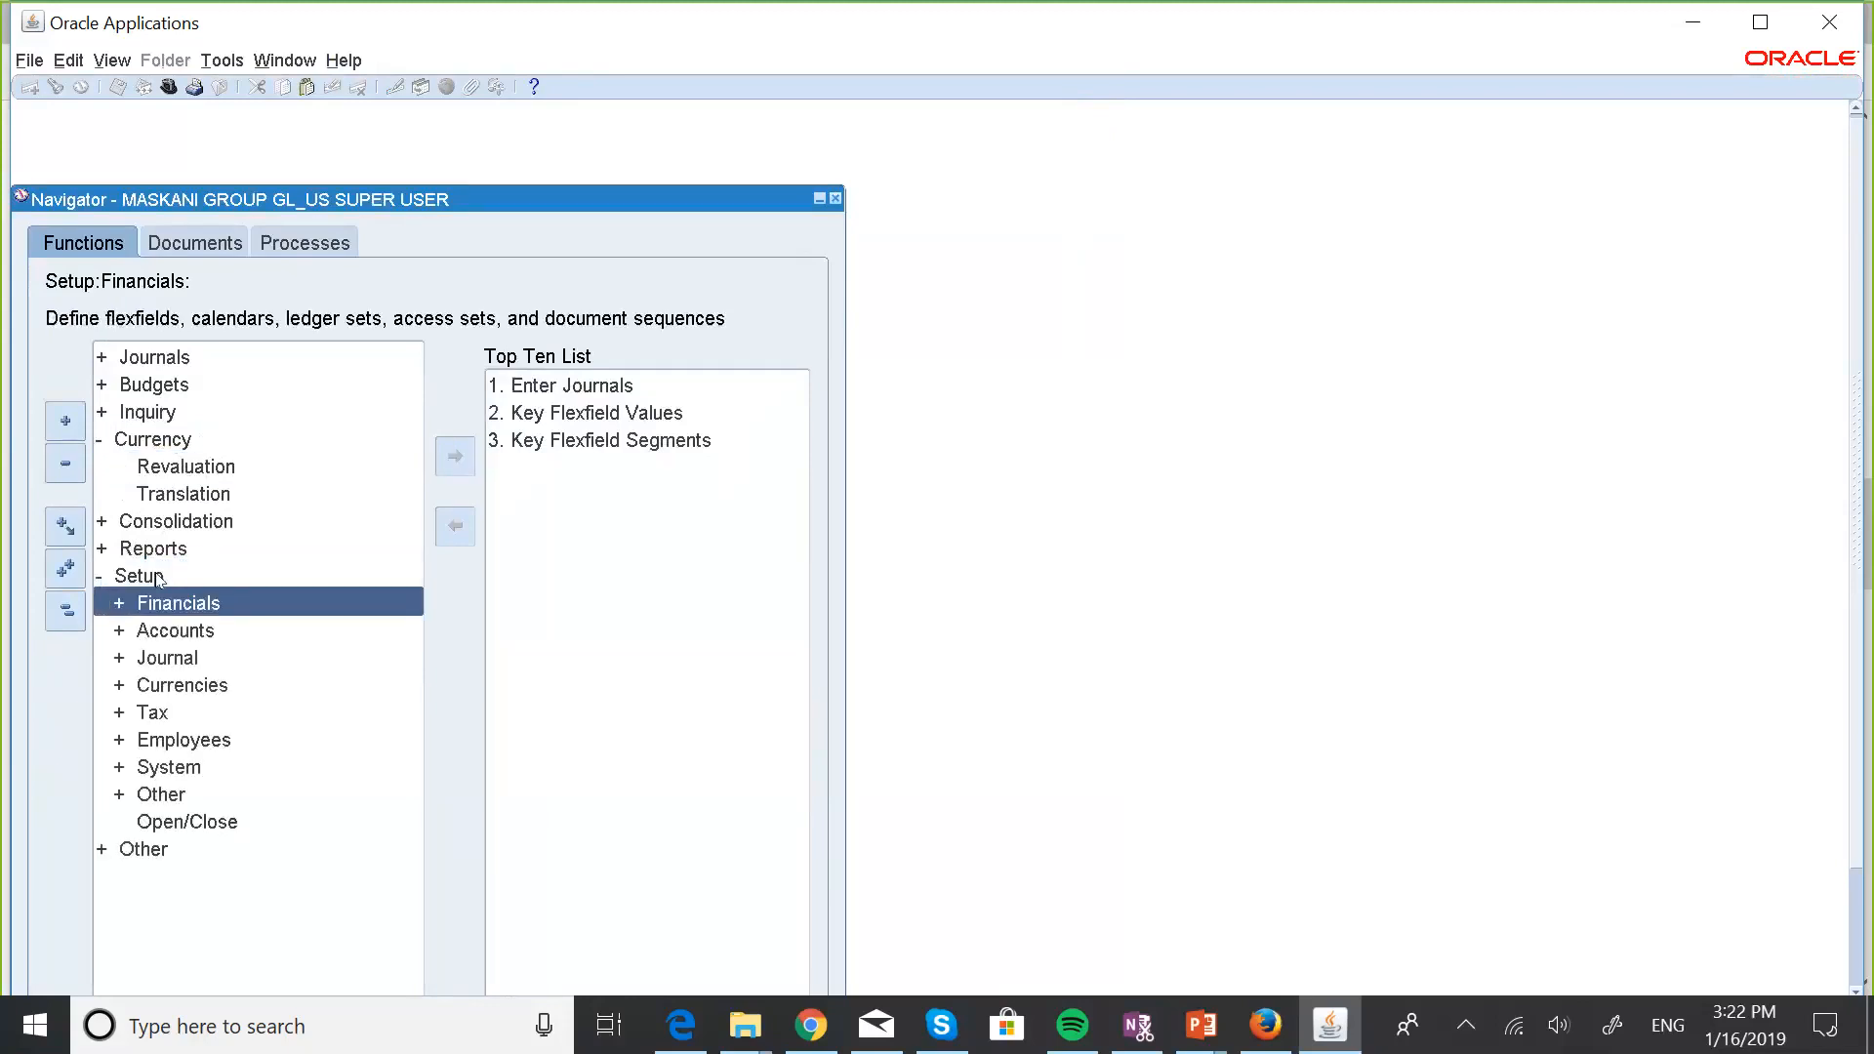
pyautogui.press('Down')
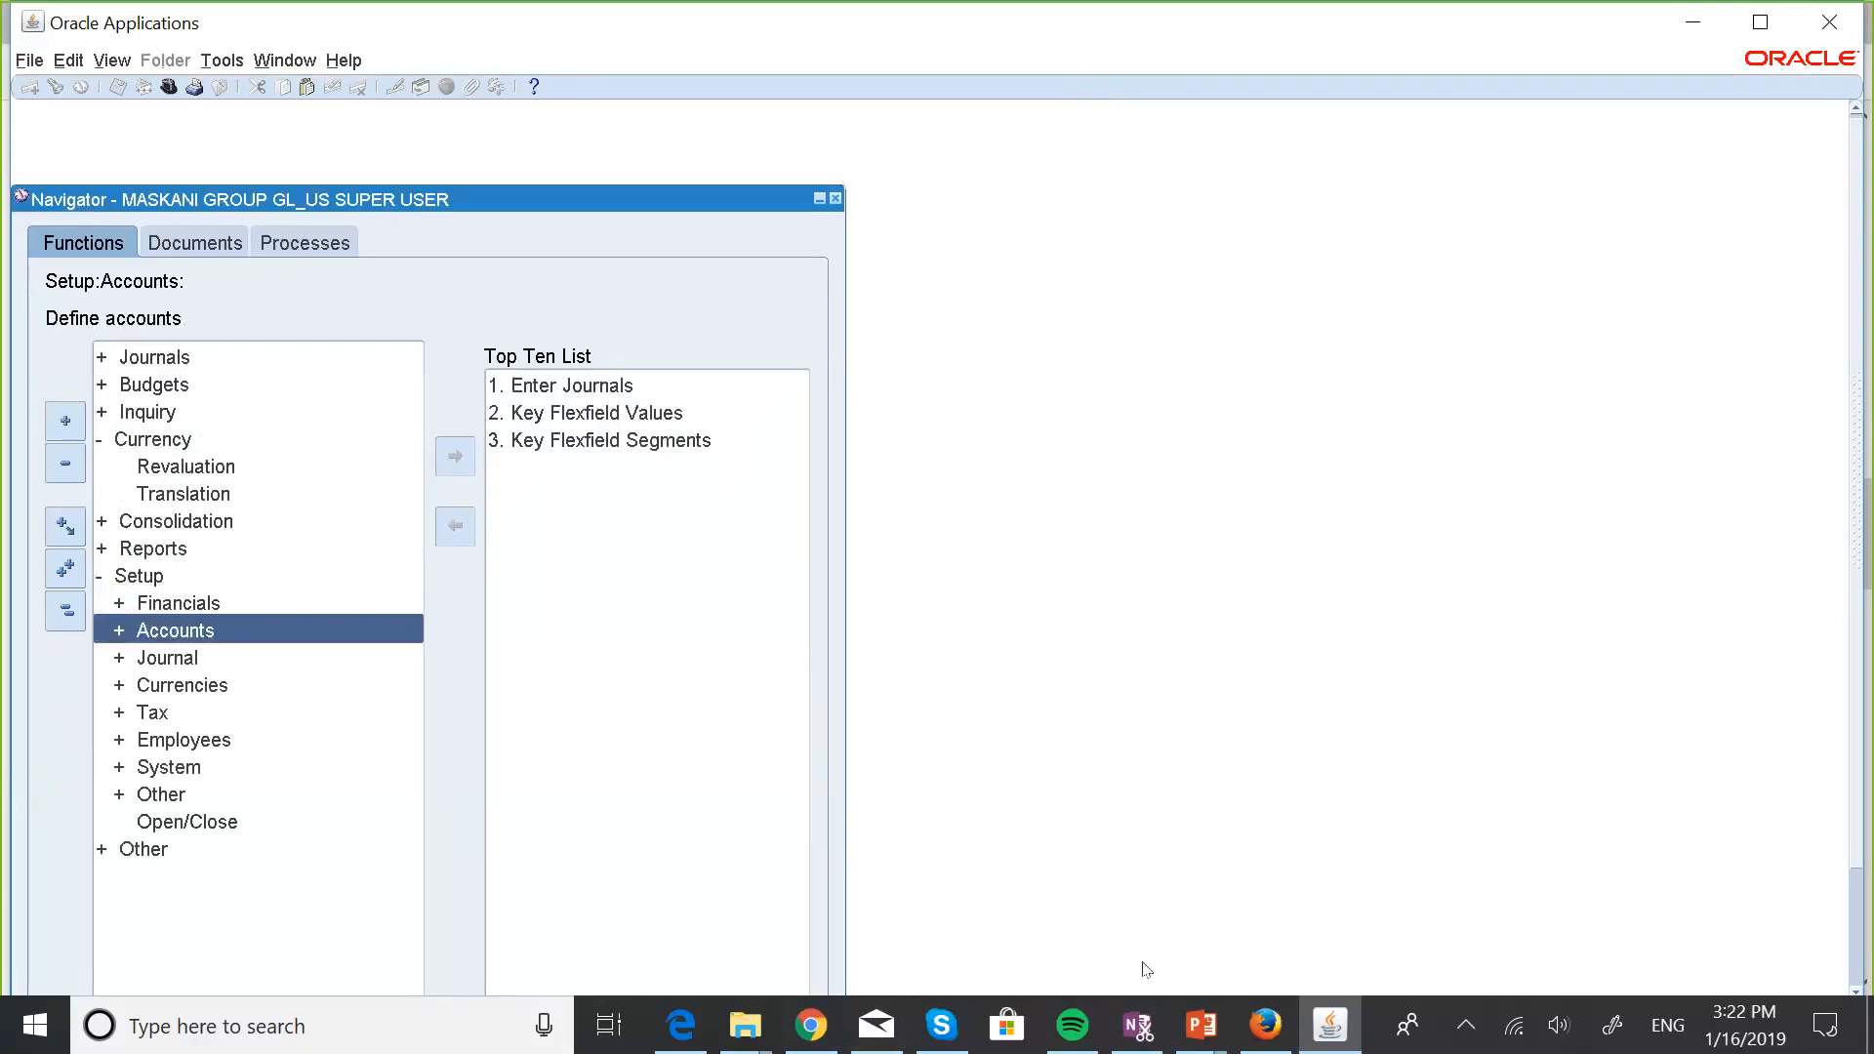
# Switch to Firefox and open Daily Rates of the Currency Rates Manager from the Oracle Applications Home Page.
pyautogui.click(1265, 1025)
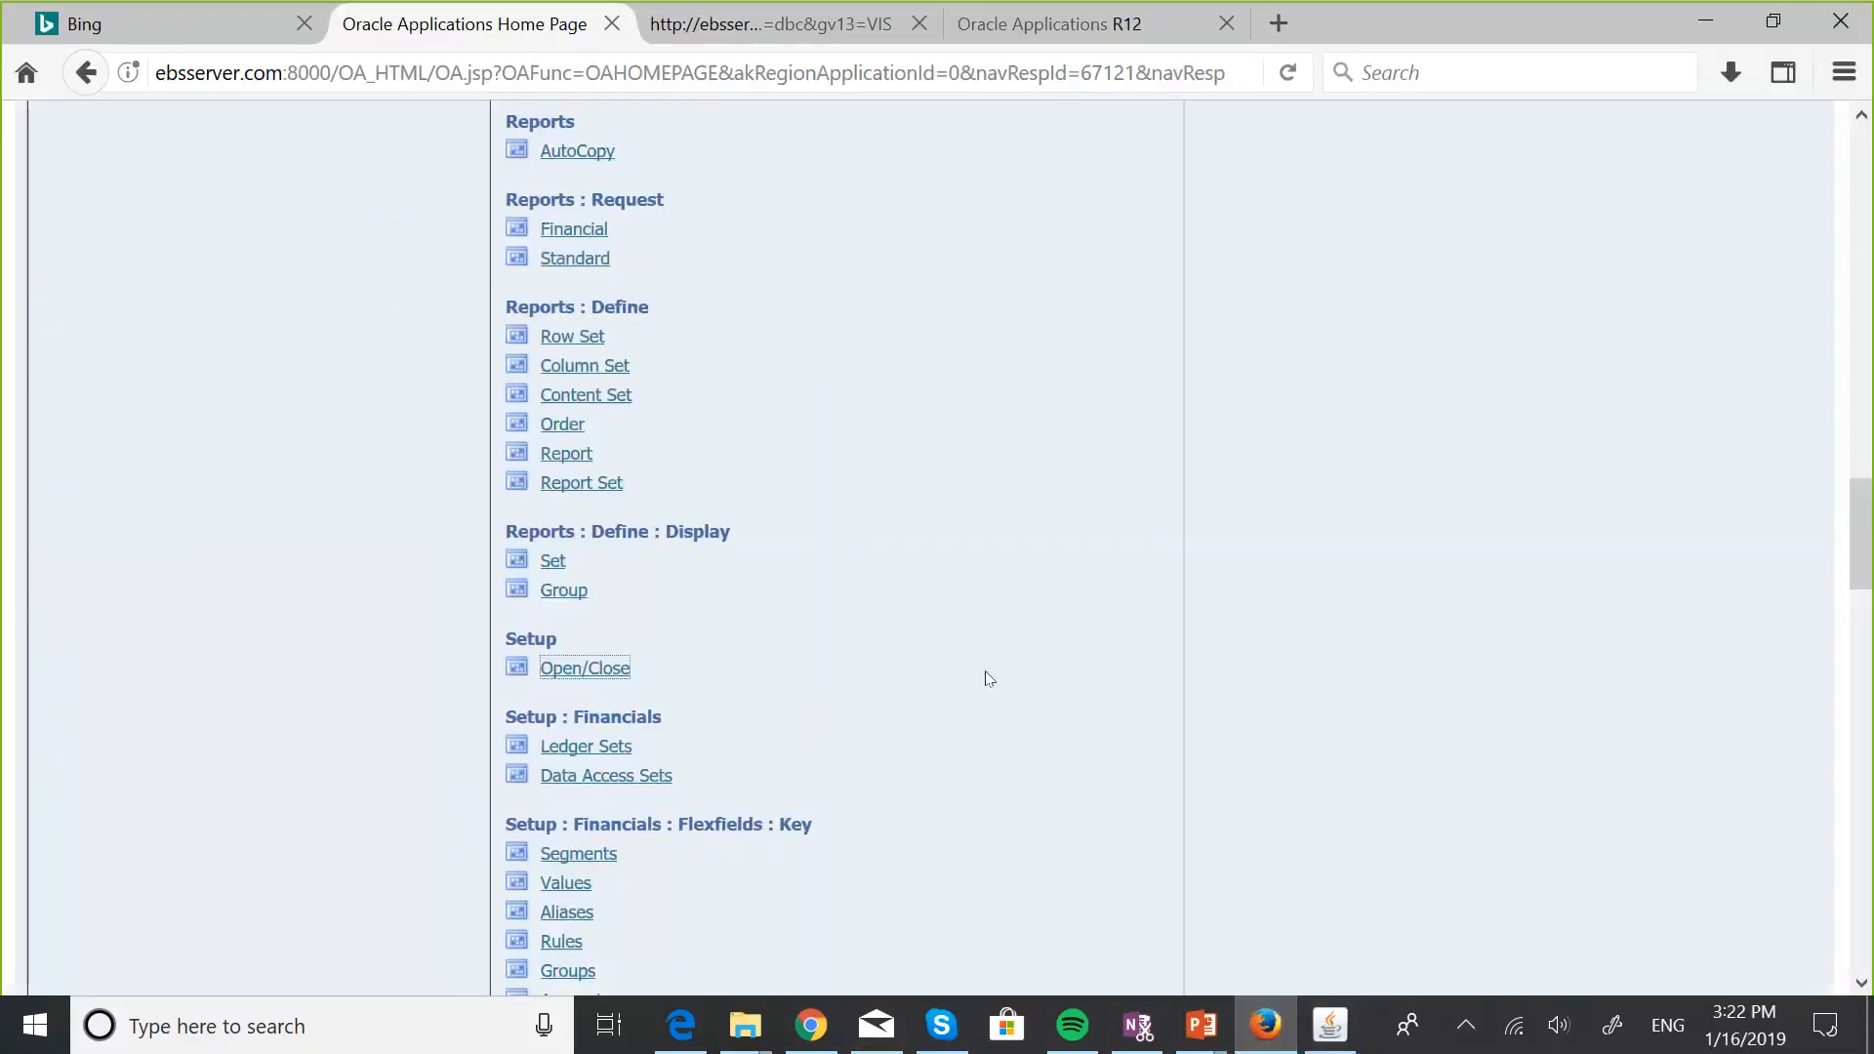
pyautogui.scroll(10, 988, 678)
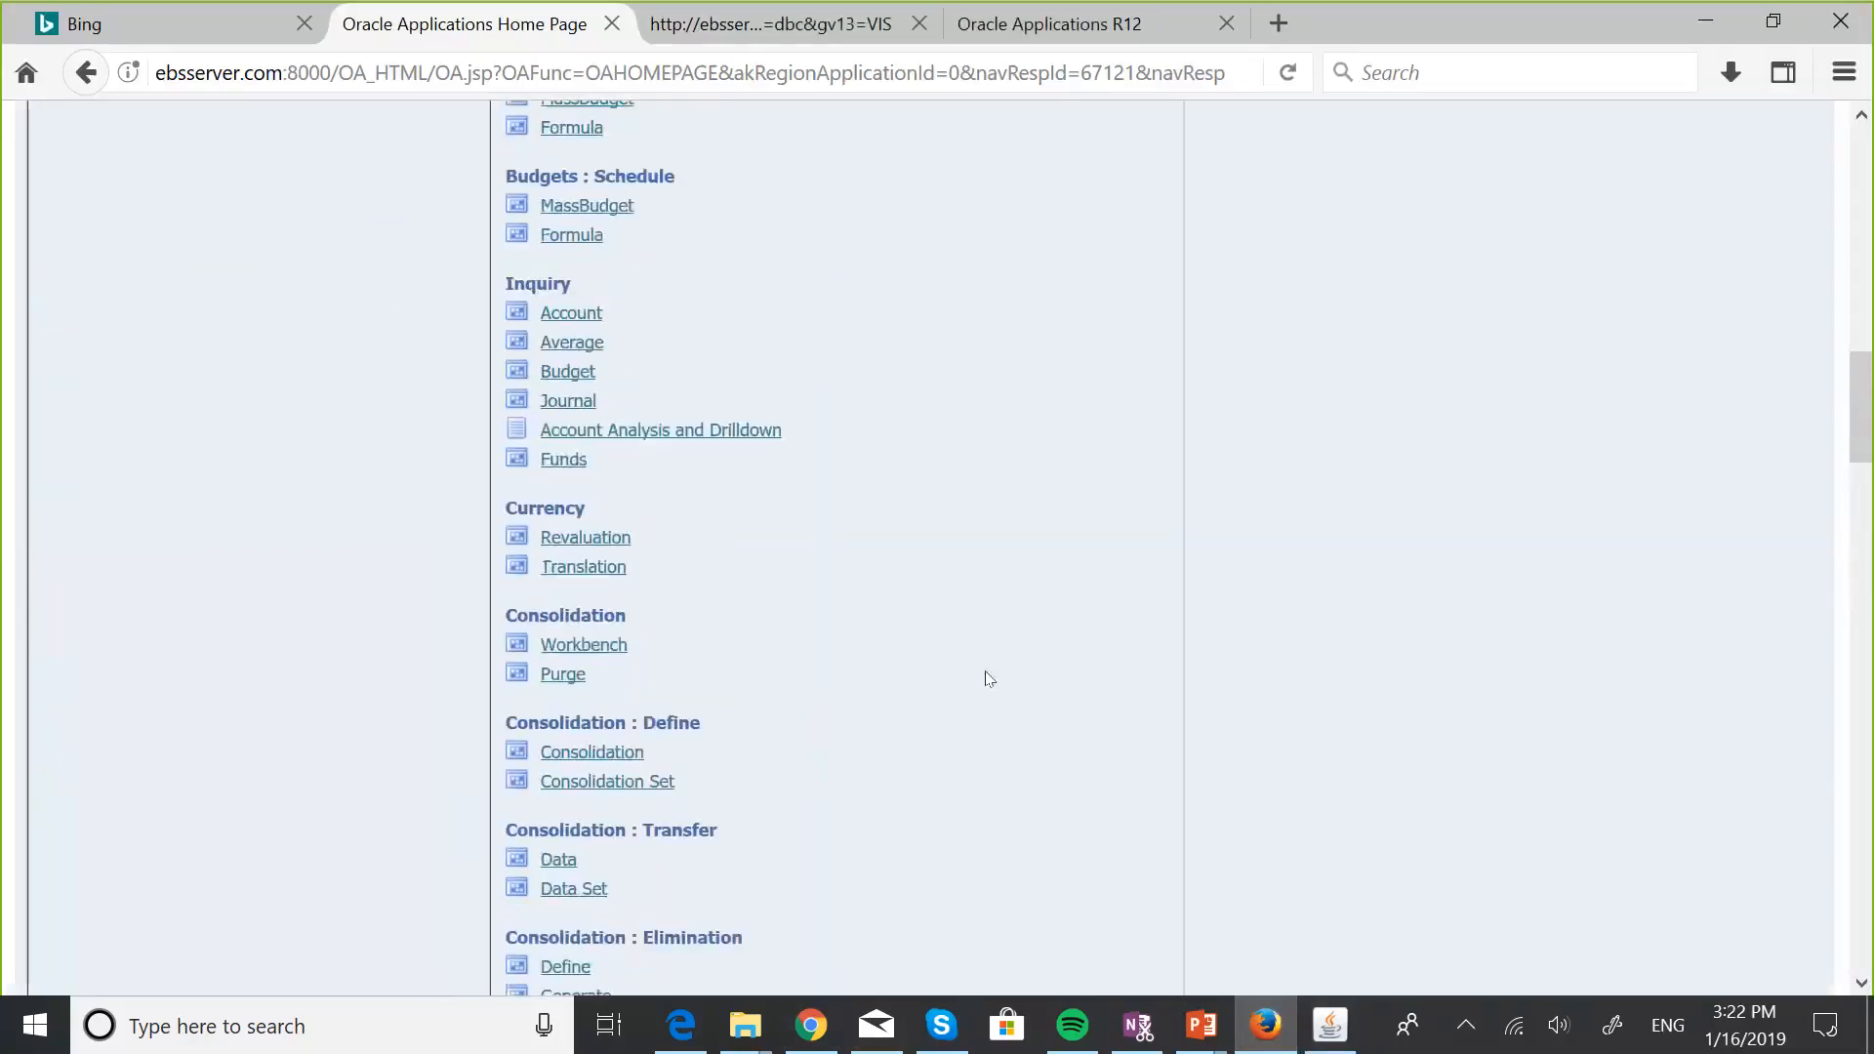
pyautogui.scroll(8, 989, 678)
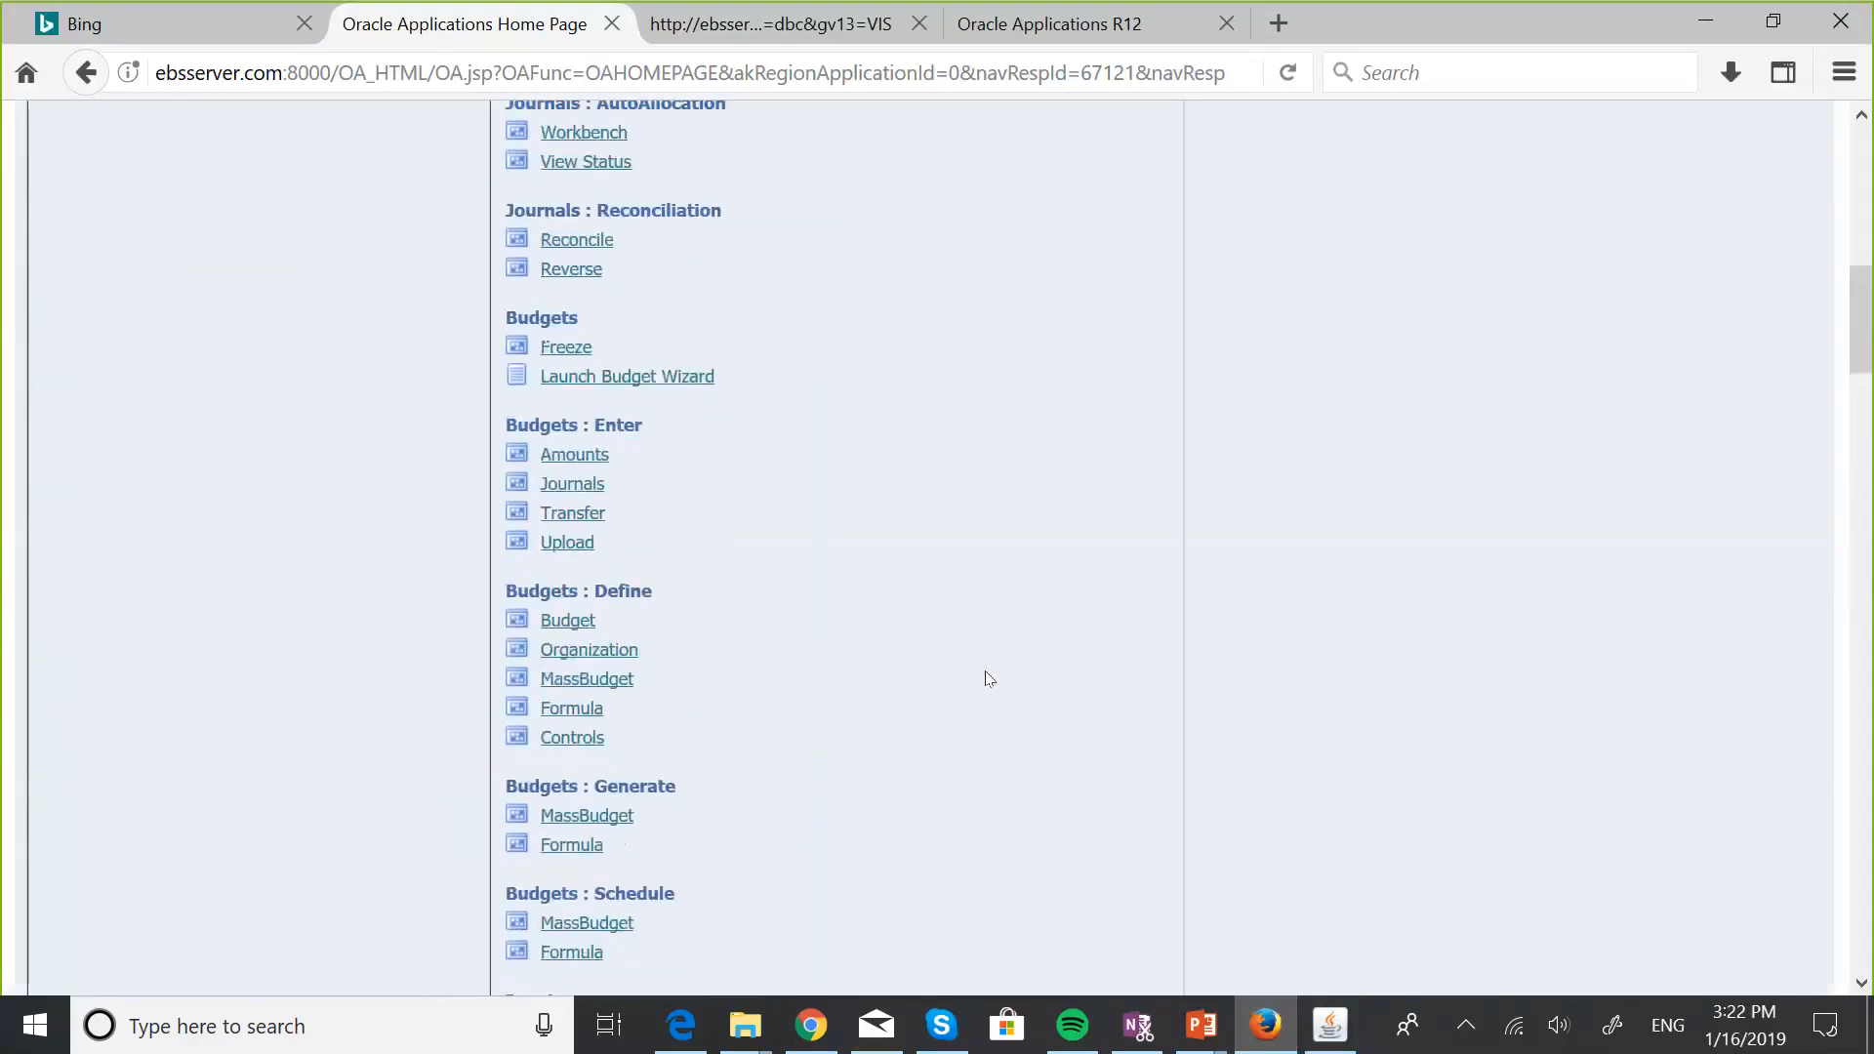
pyautogui.scroll(1, 988, 678)
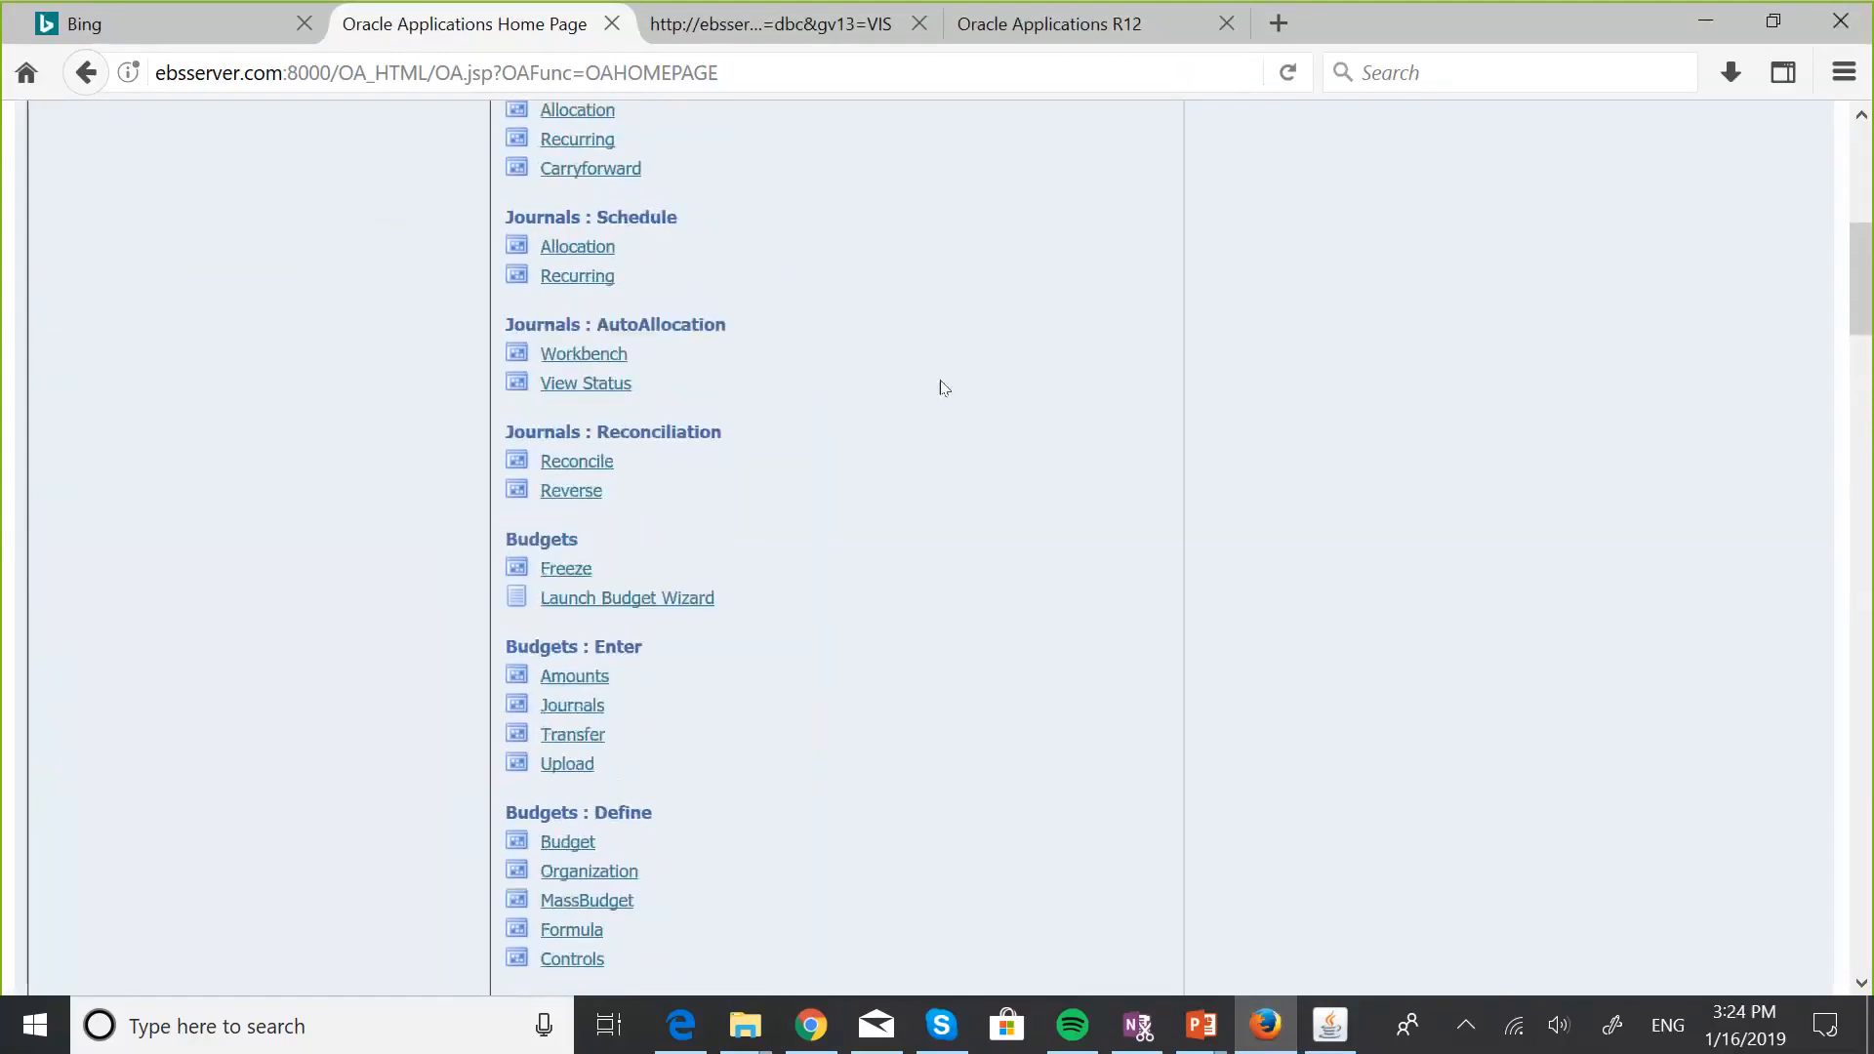
pyautogui.scroll(-10, 944, 388)
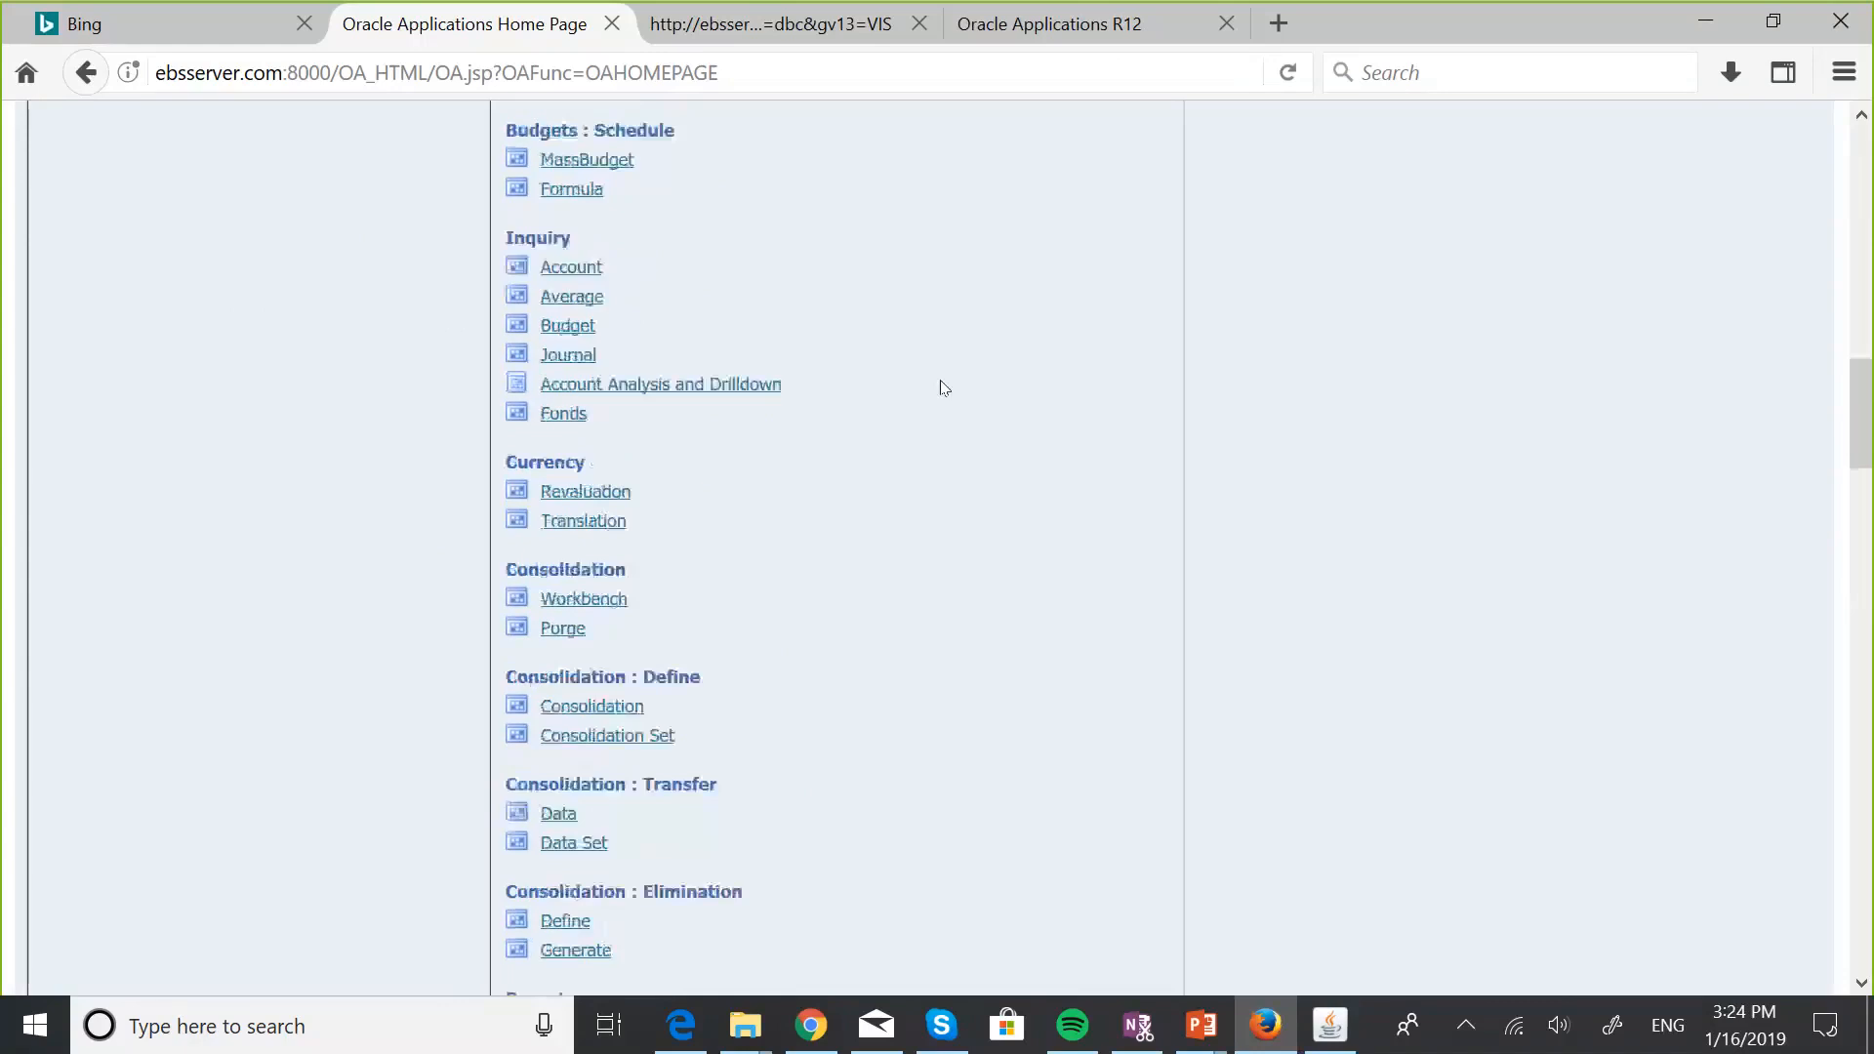
pyautogui.scroll(-15, 943, 387)
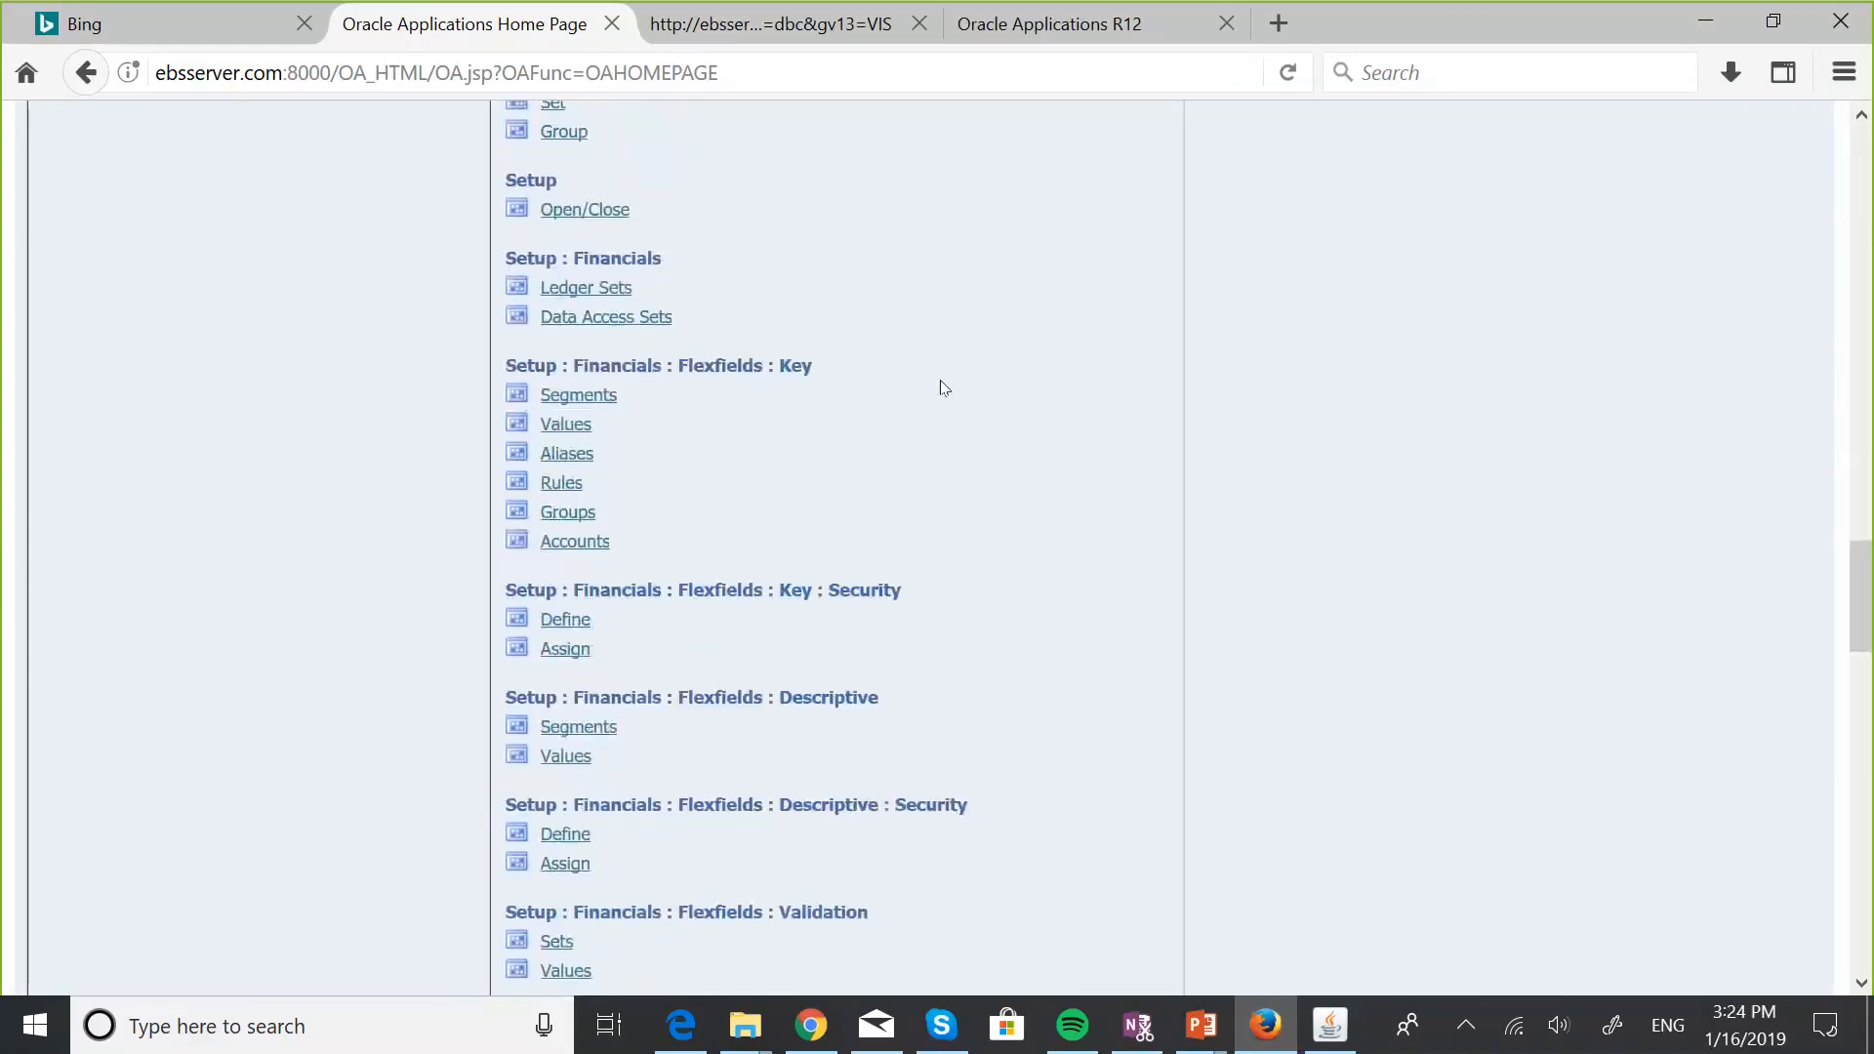
pyautogui.scroll(-10, 937, 376)
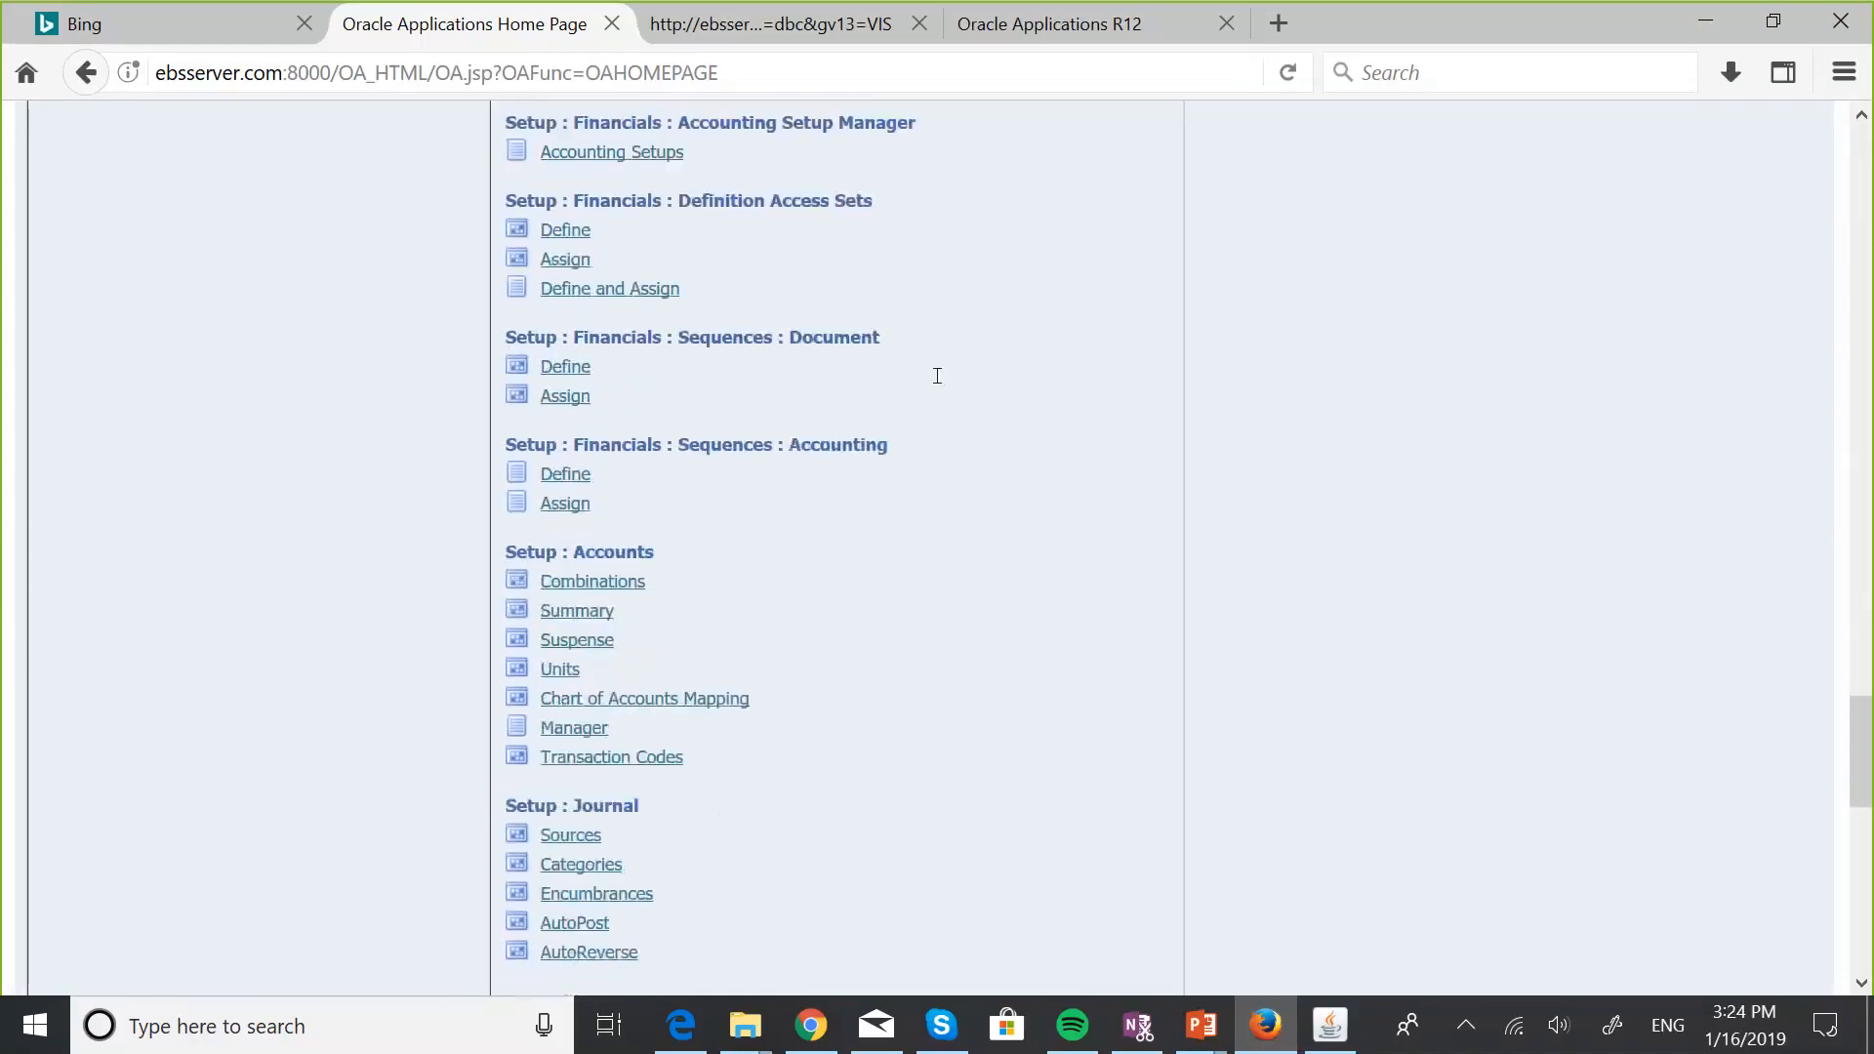
pyautogui.scroll(-2, 944, 387)
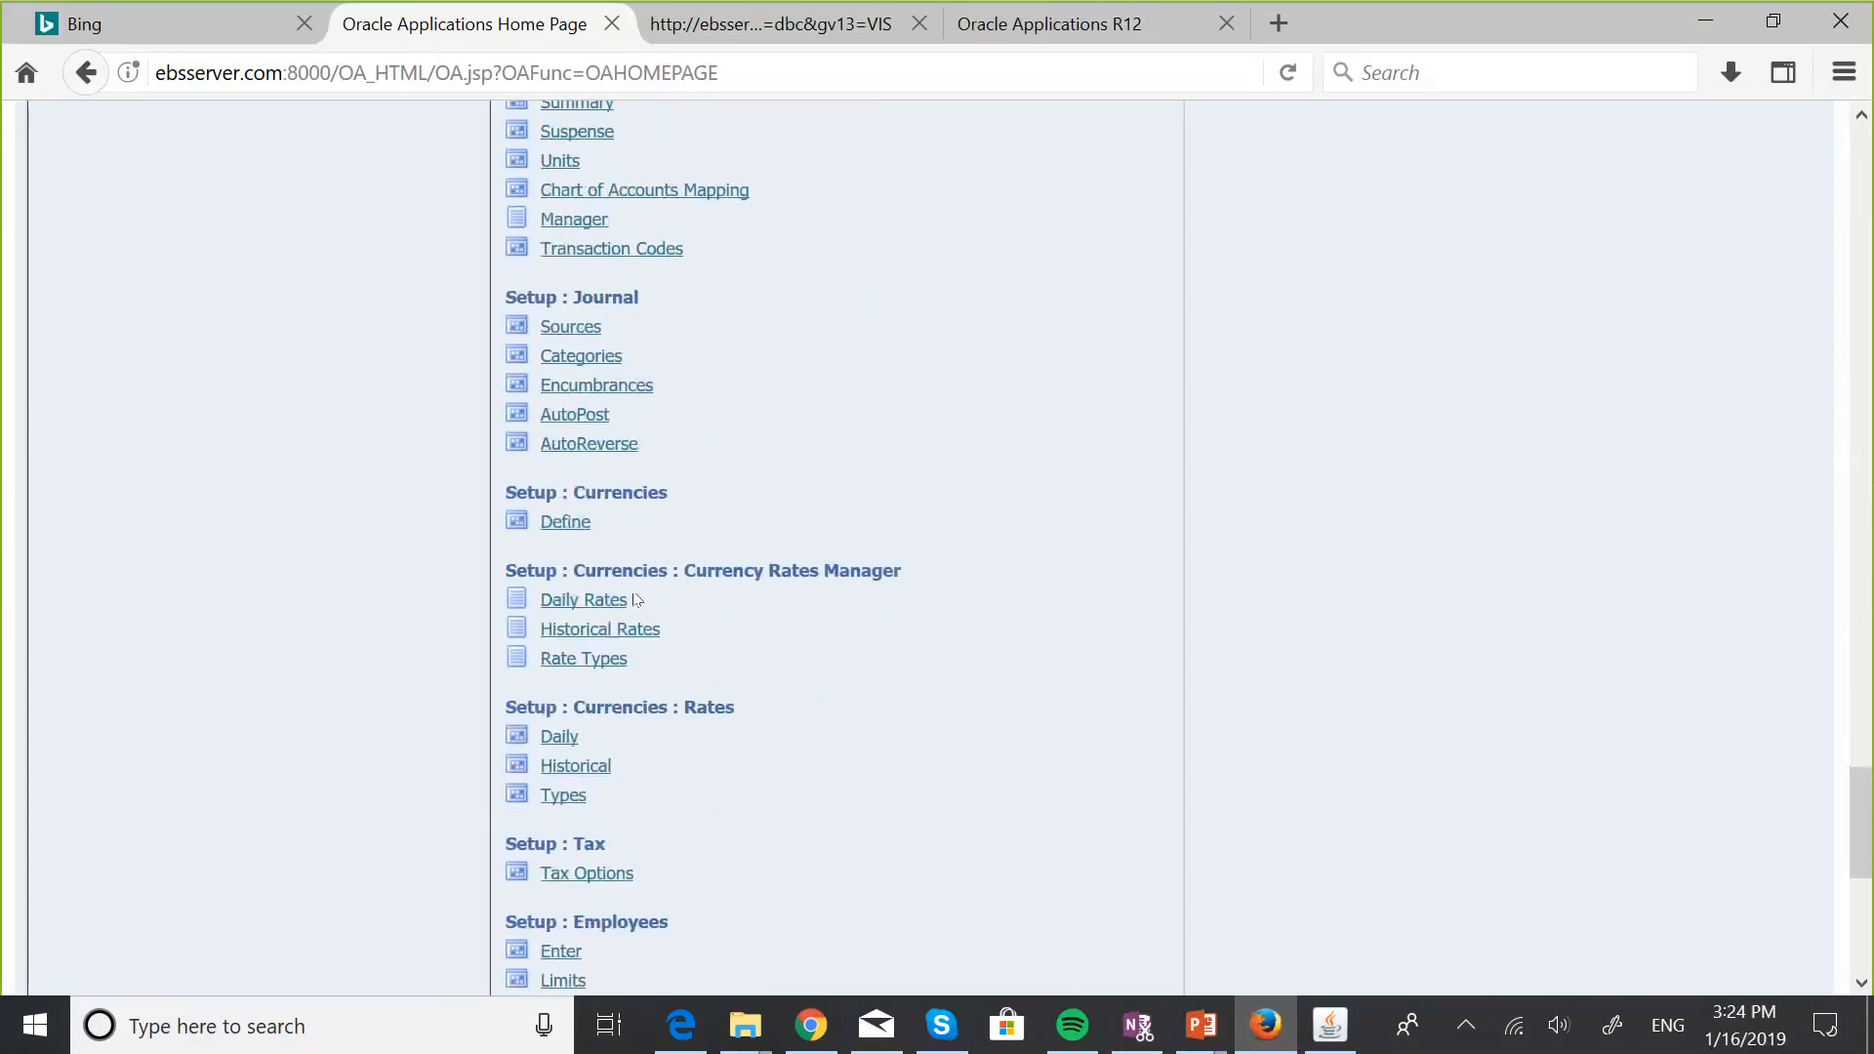
pyautogui.click(595, 601)
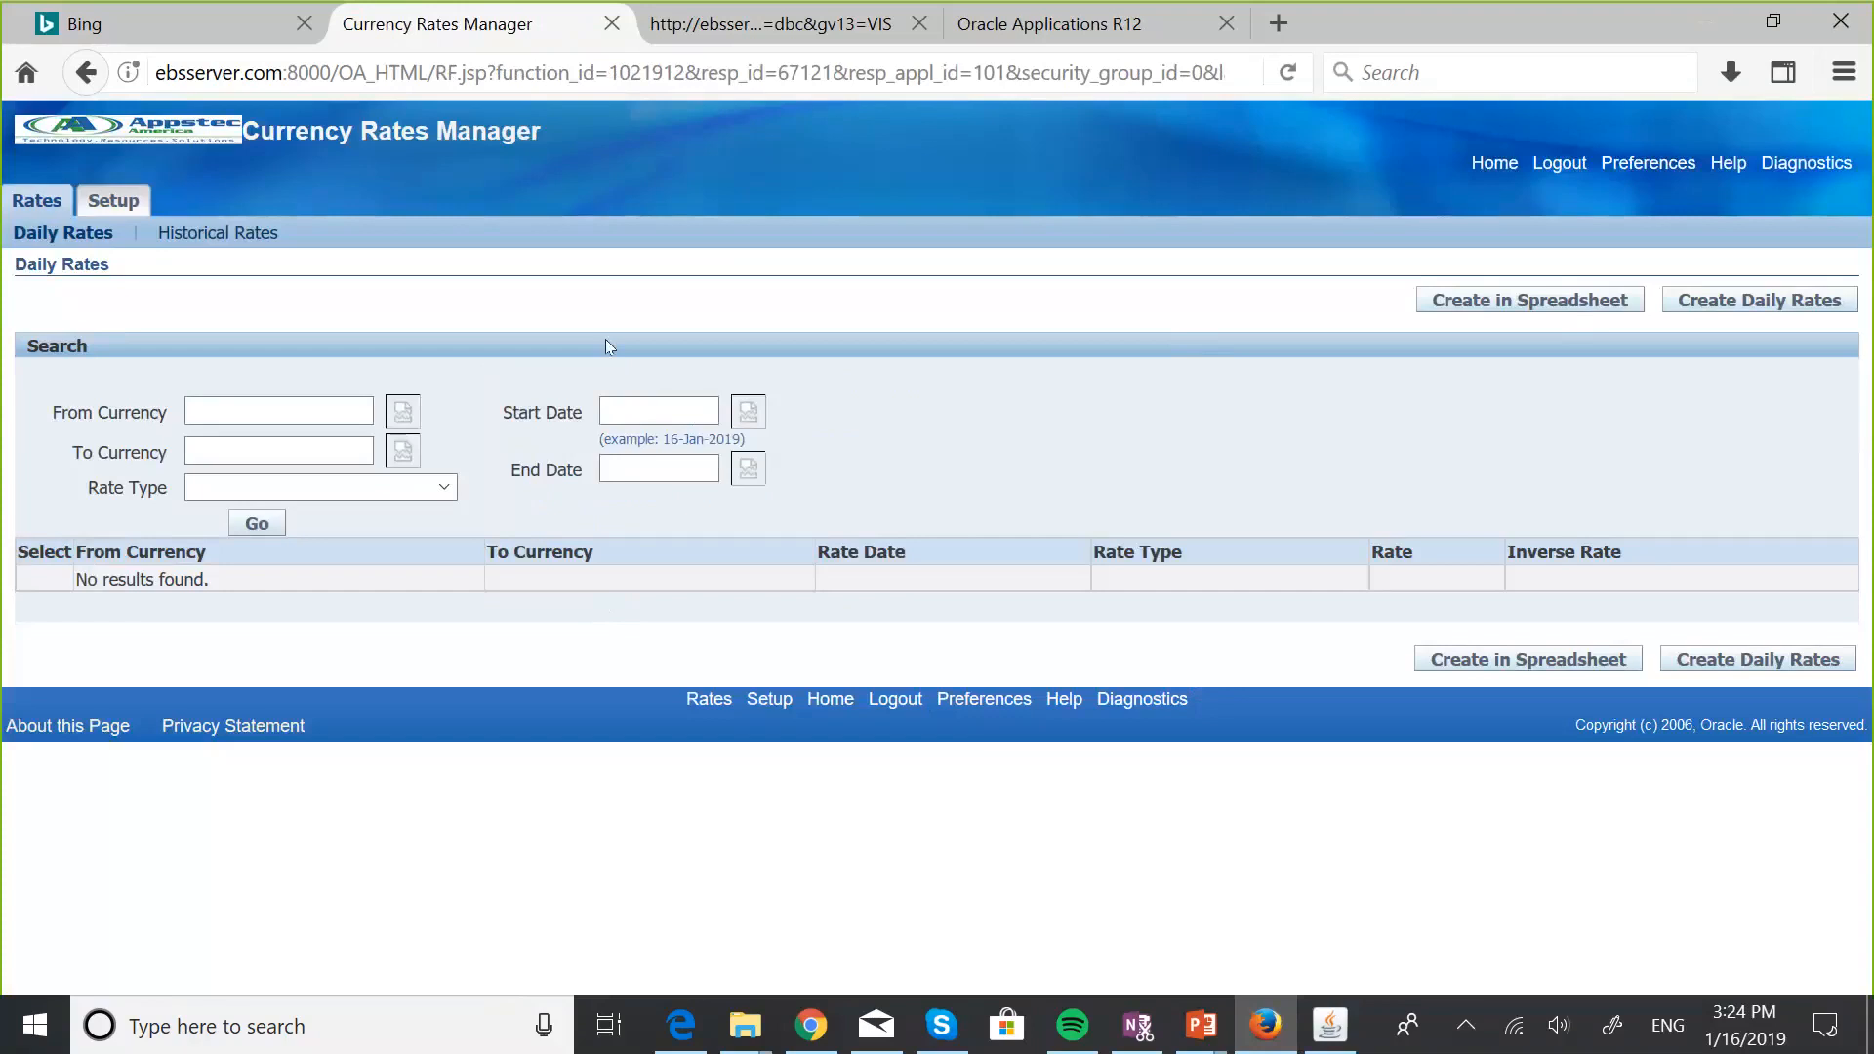
# Search the daily rates of rate type Maskani Corporate, and try to update them with no rate selected.
pyautogui.click(449, 491)
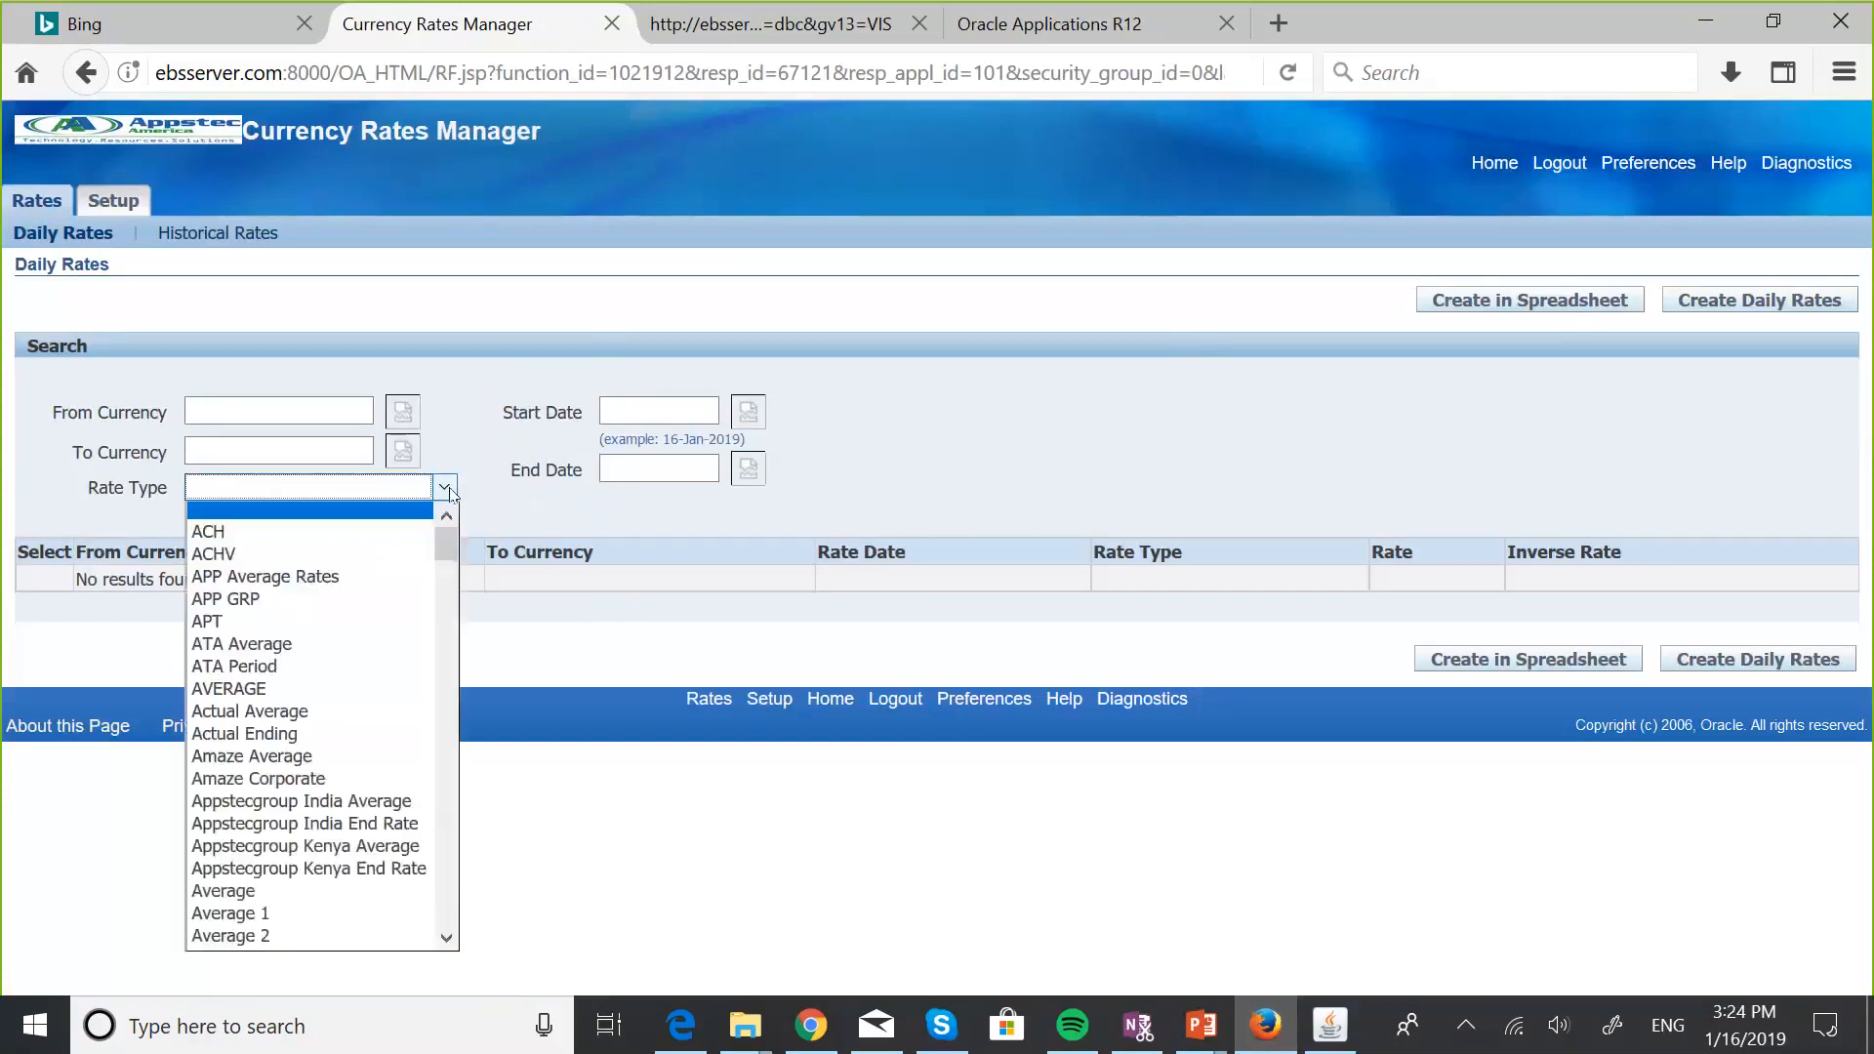
pyautogui.click(259, 496)
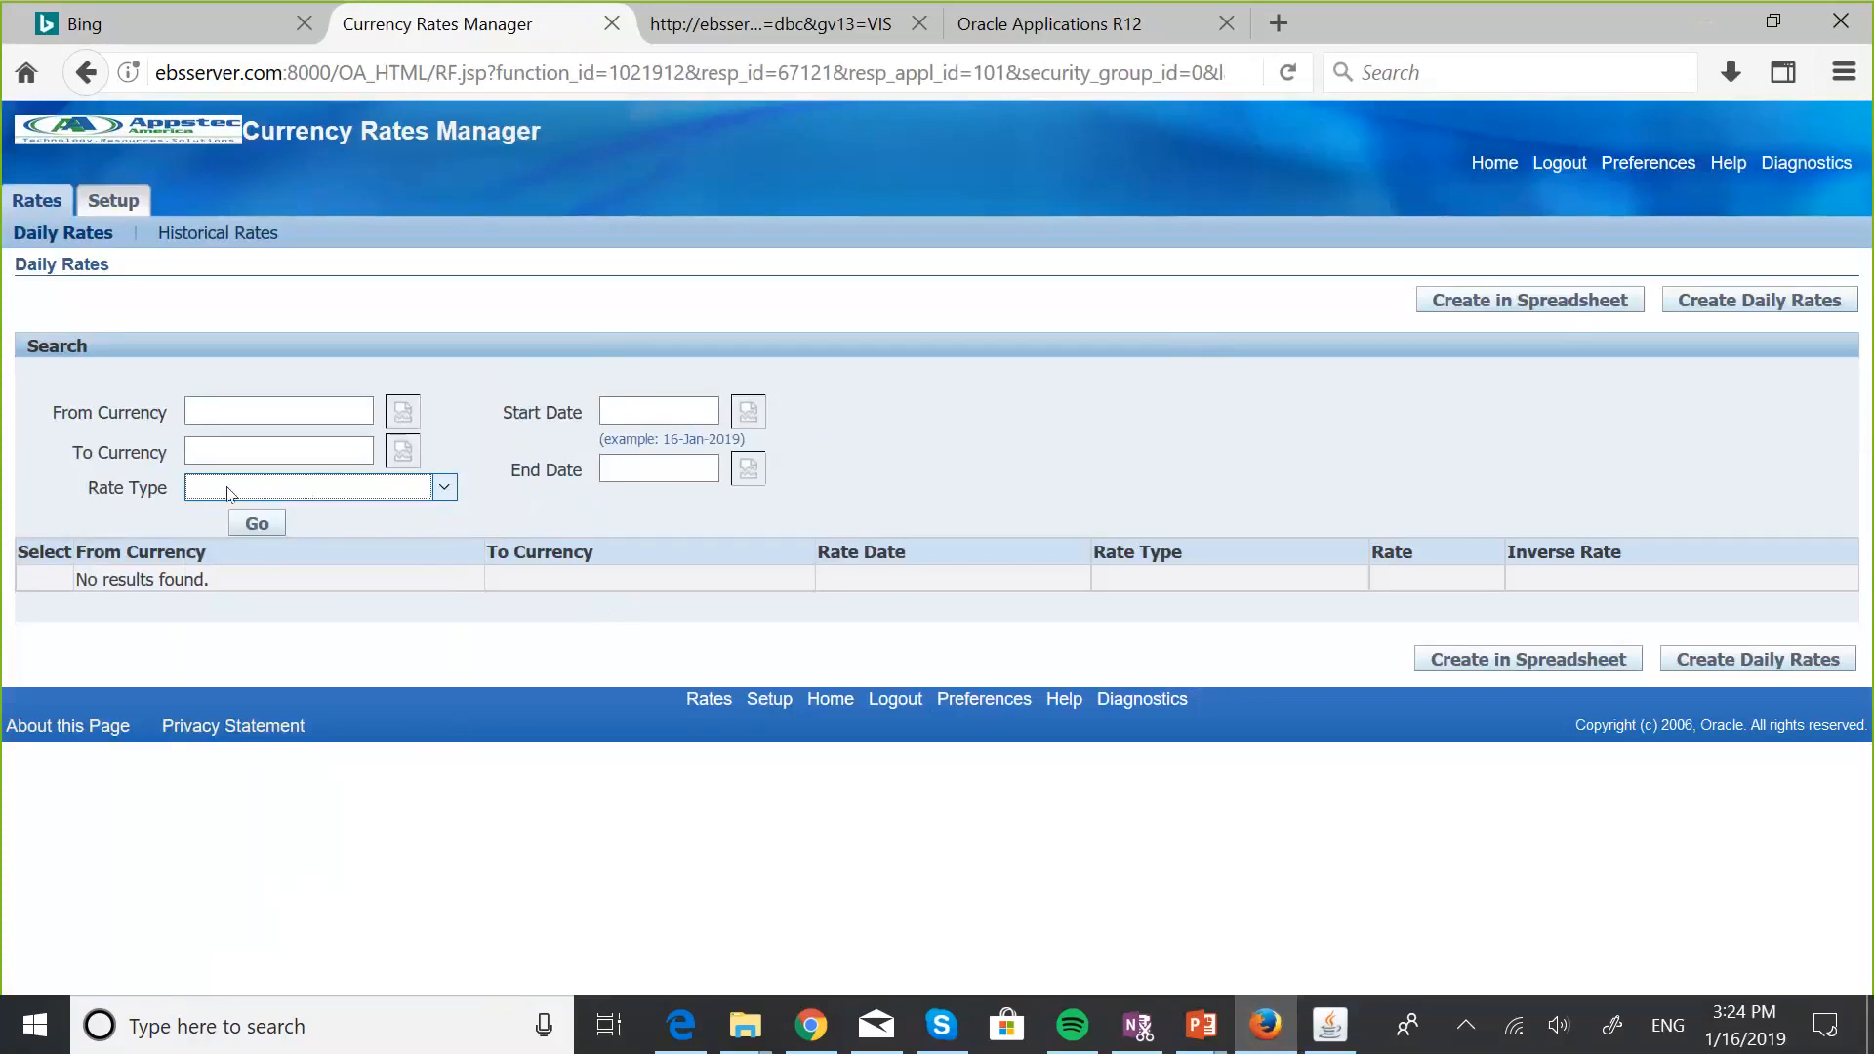
pyautogui.press('m')
pyautogui.click(401, 495)
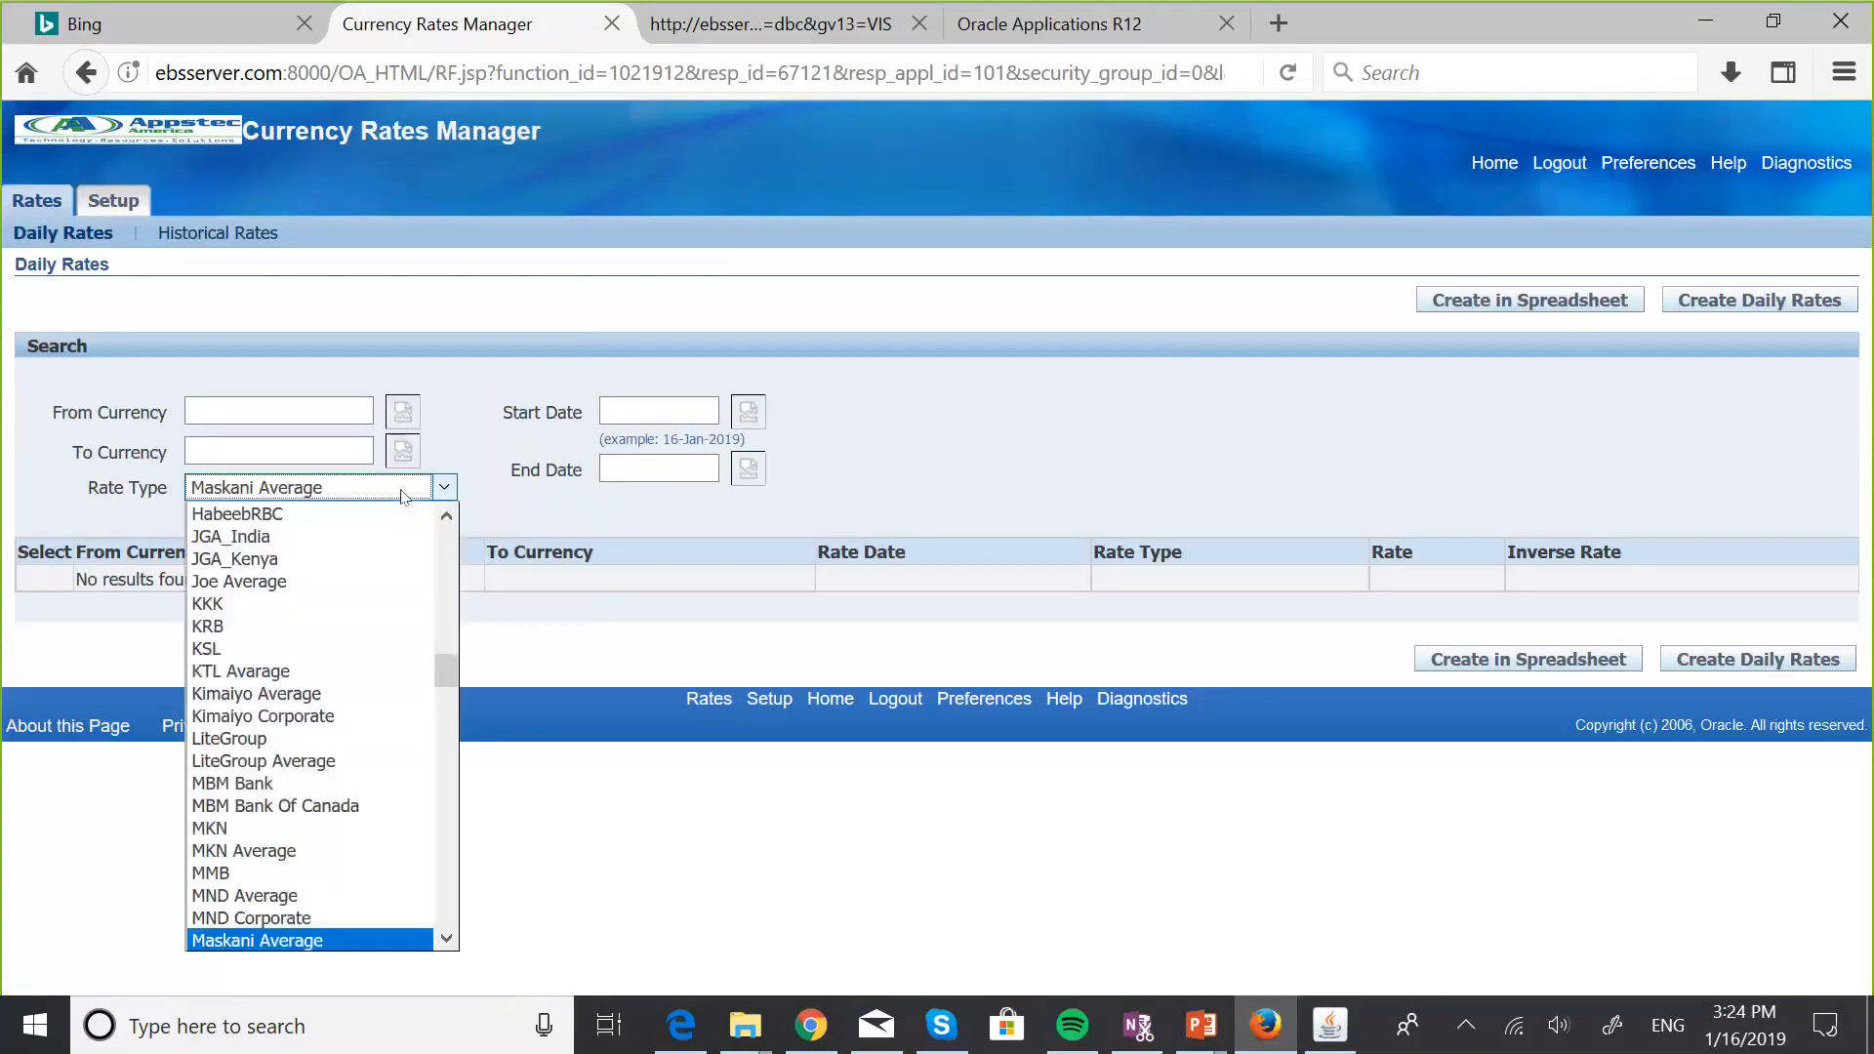
pyautogui.click(392, 491)
pyautogui.click(388, 491)
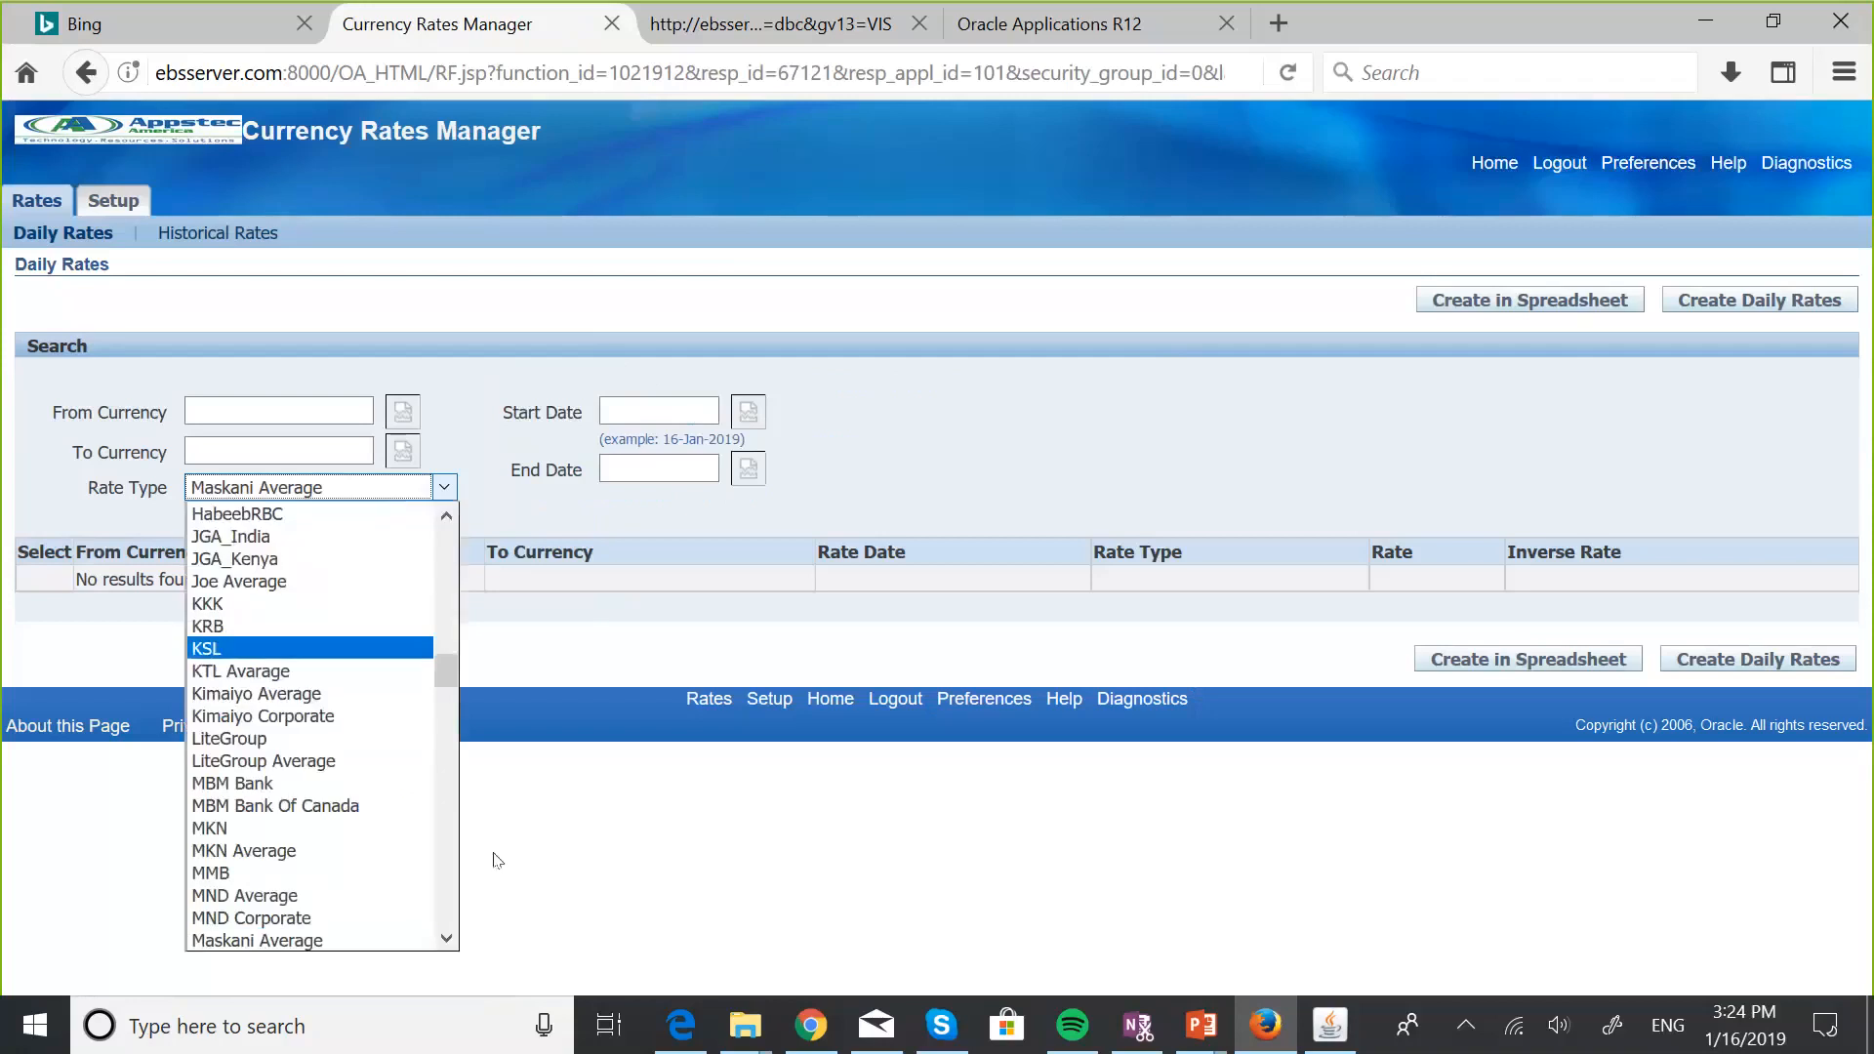
pyautogui.click(446, 939)
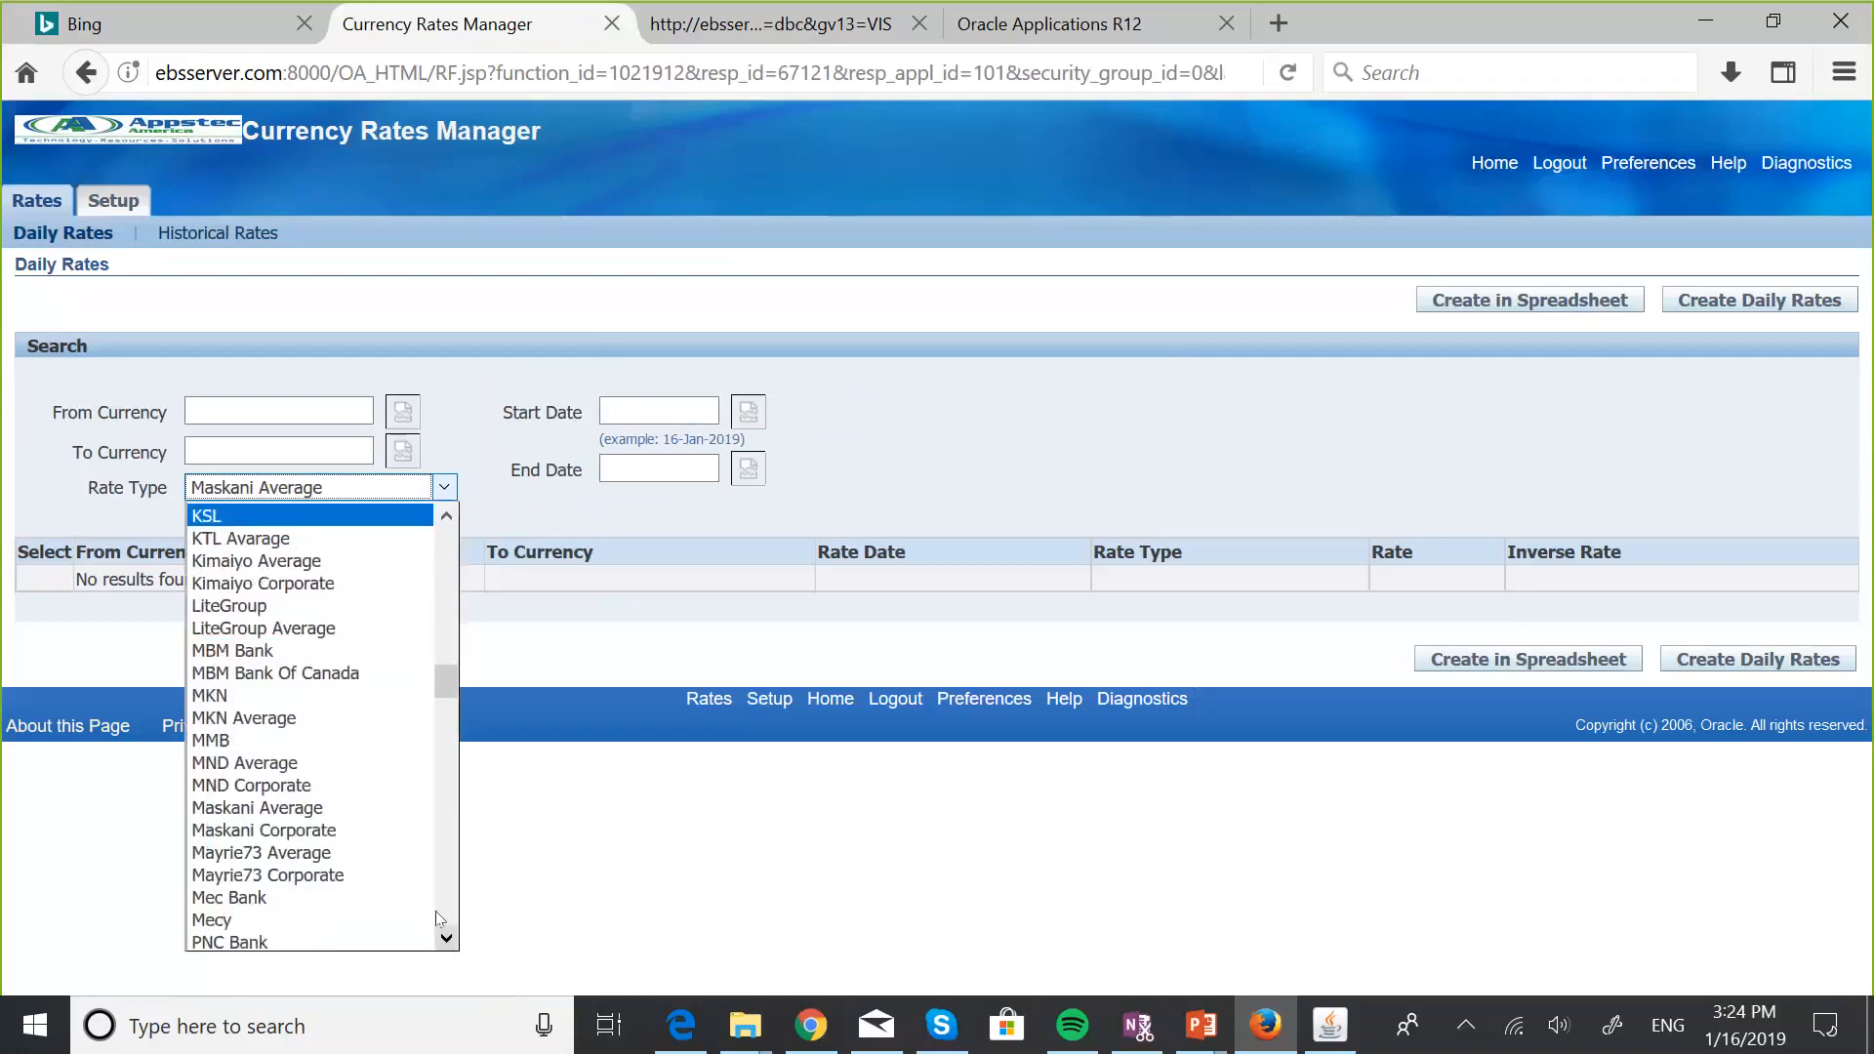
pyautogui.click(362, 832)
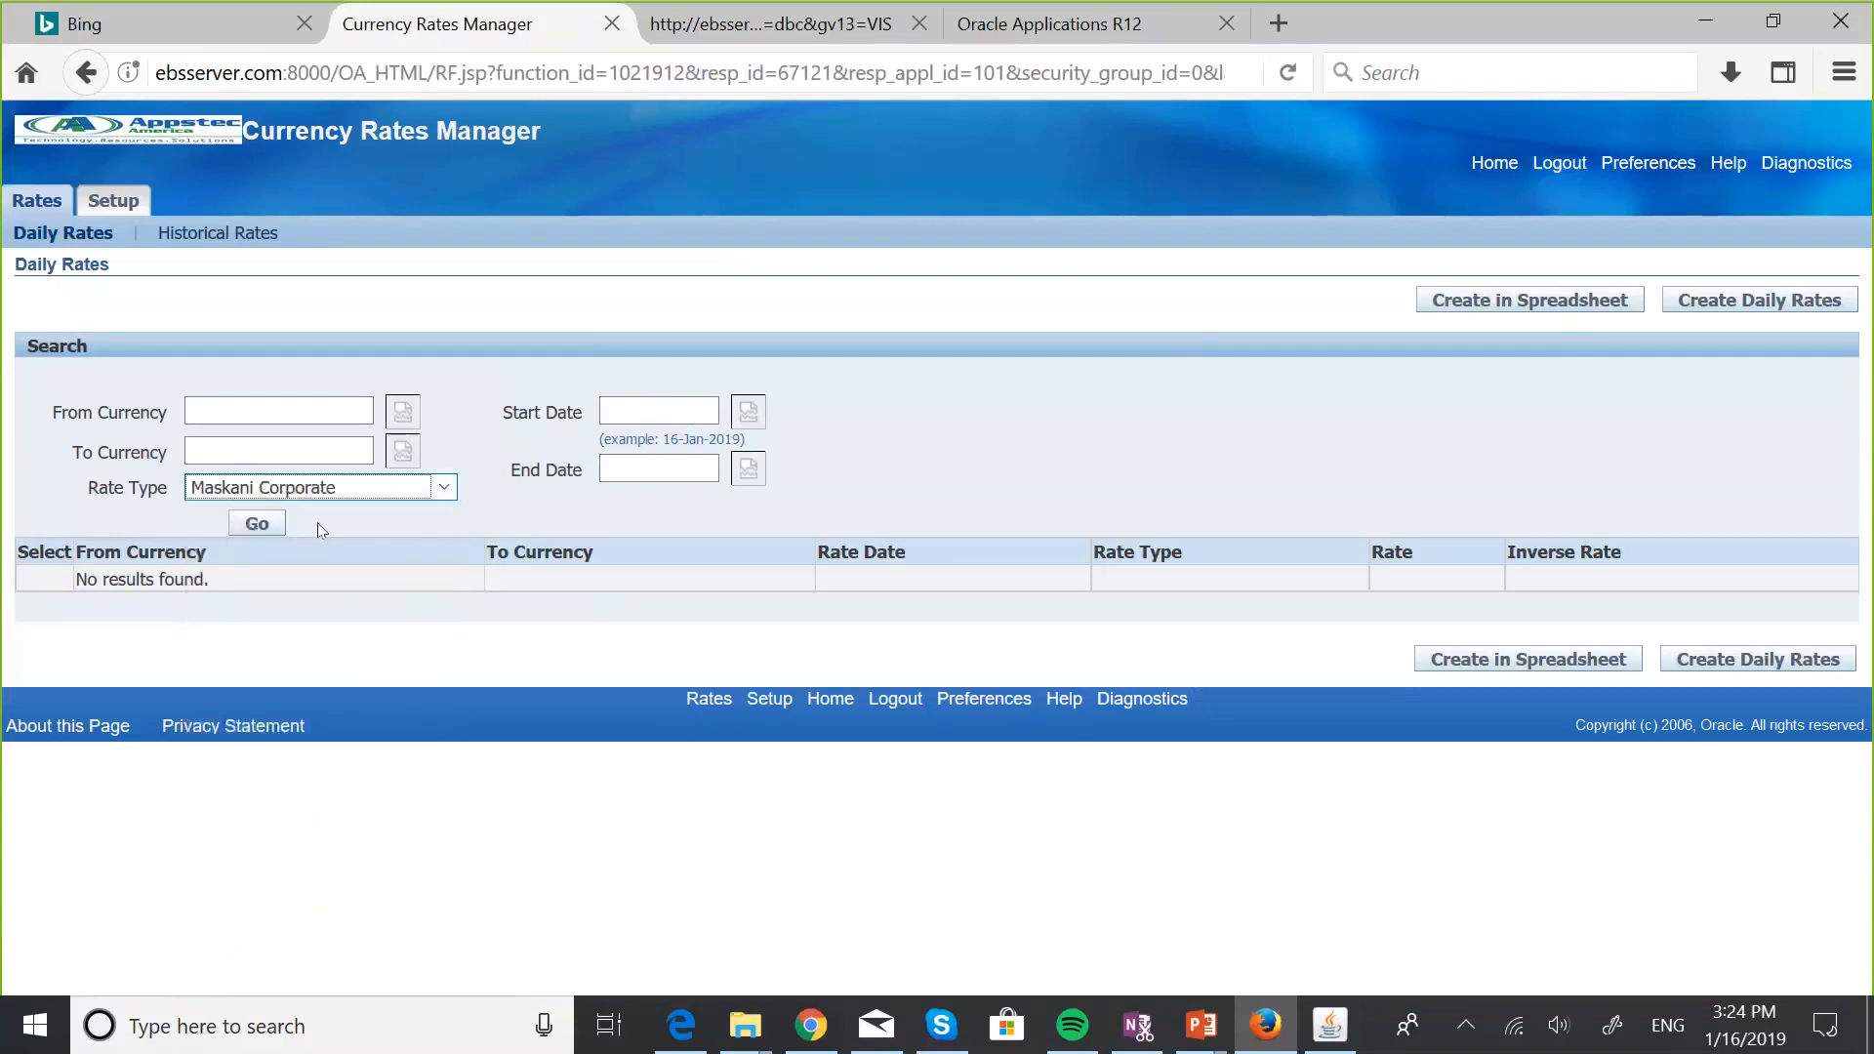
pyautogui.click(261, 524)
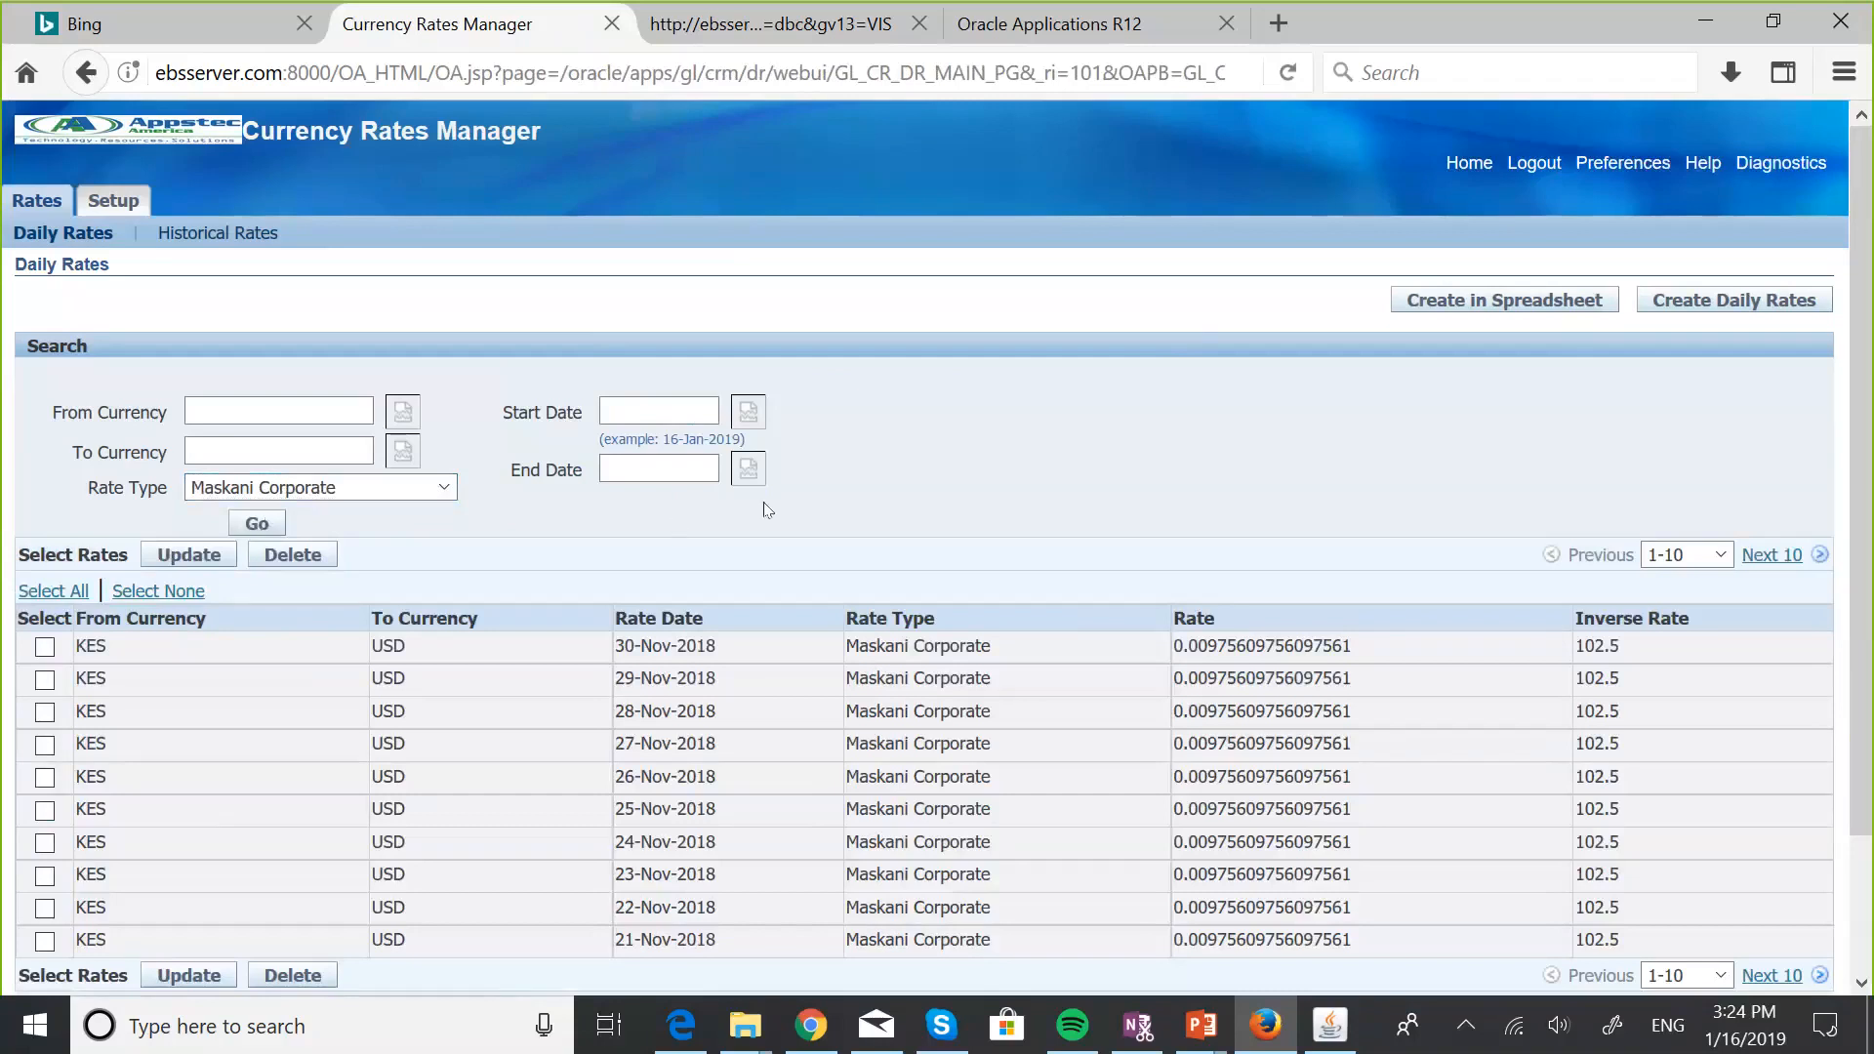
pyautogui.scroll(-3, 766, 508)
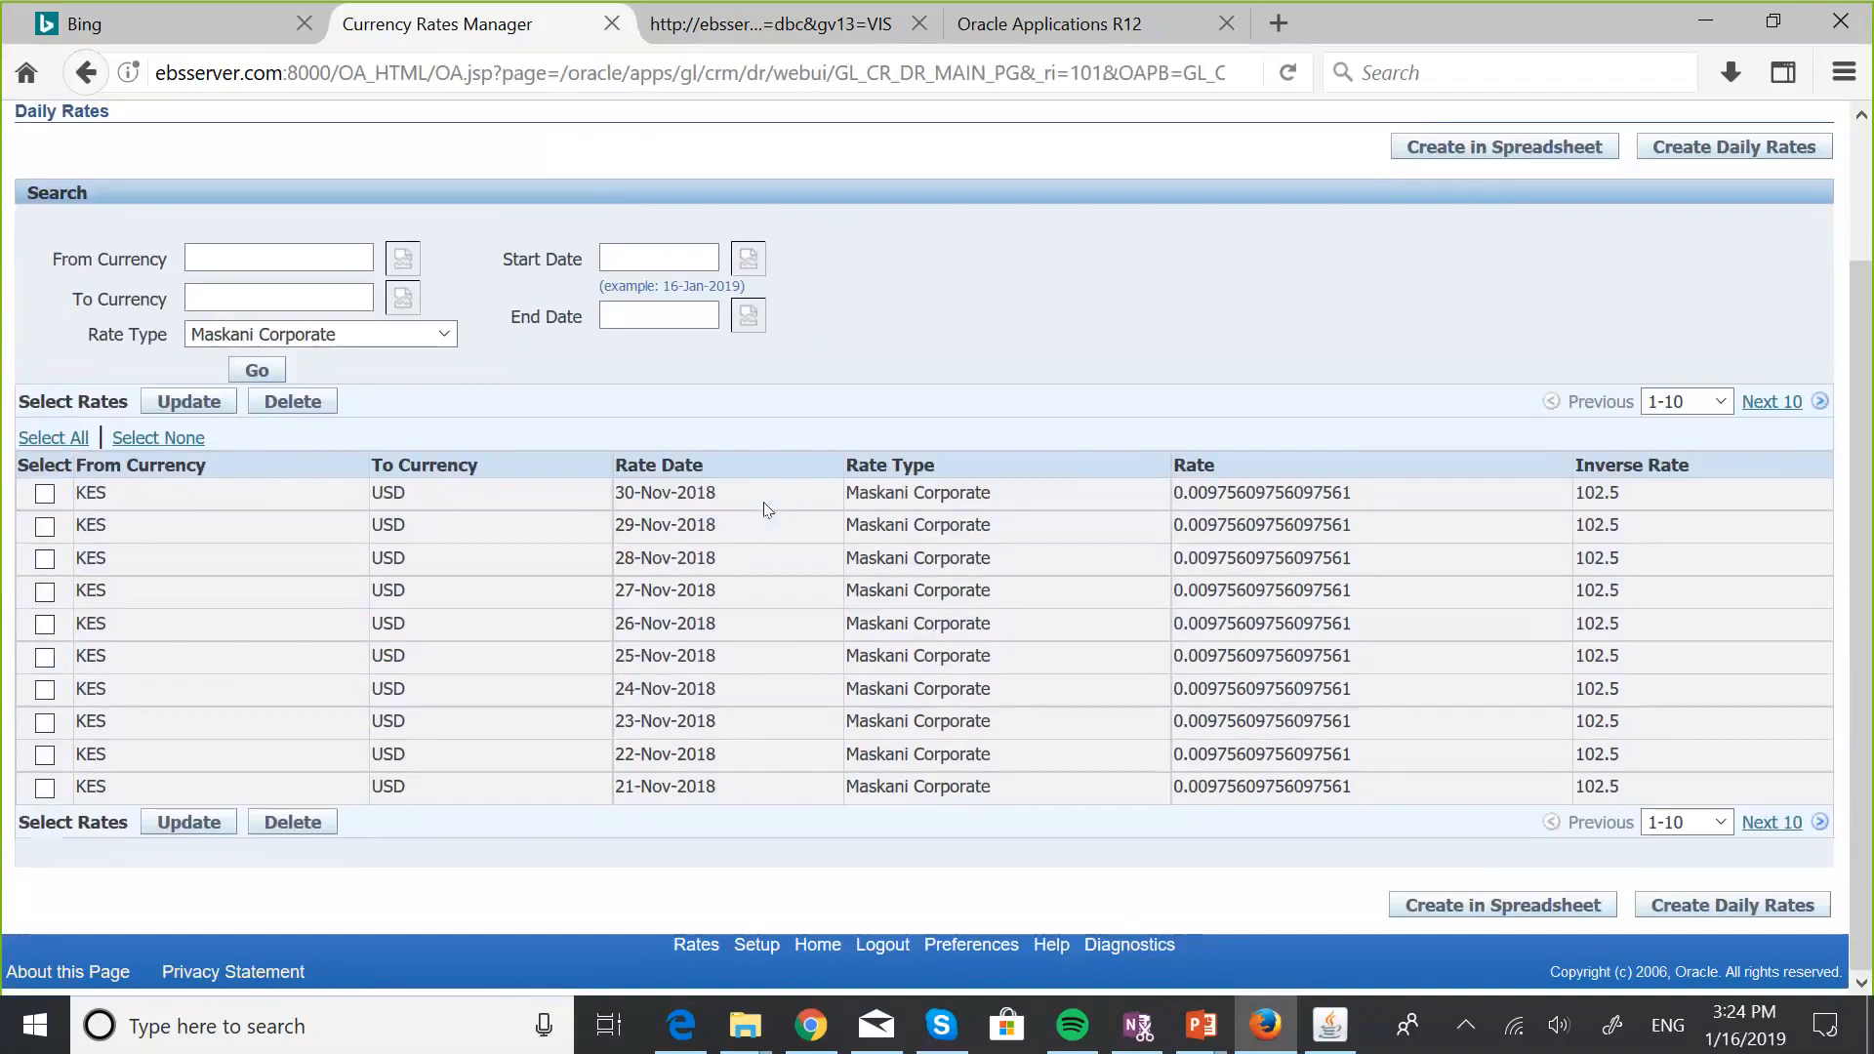
pyautogui.click(189, 823)
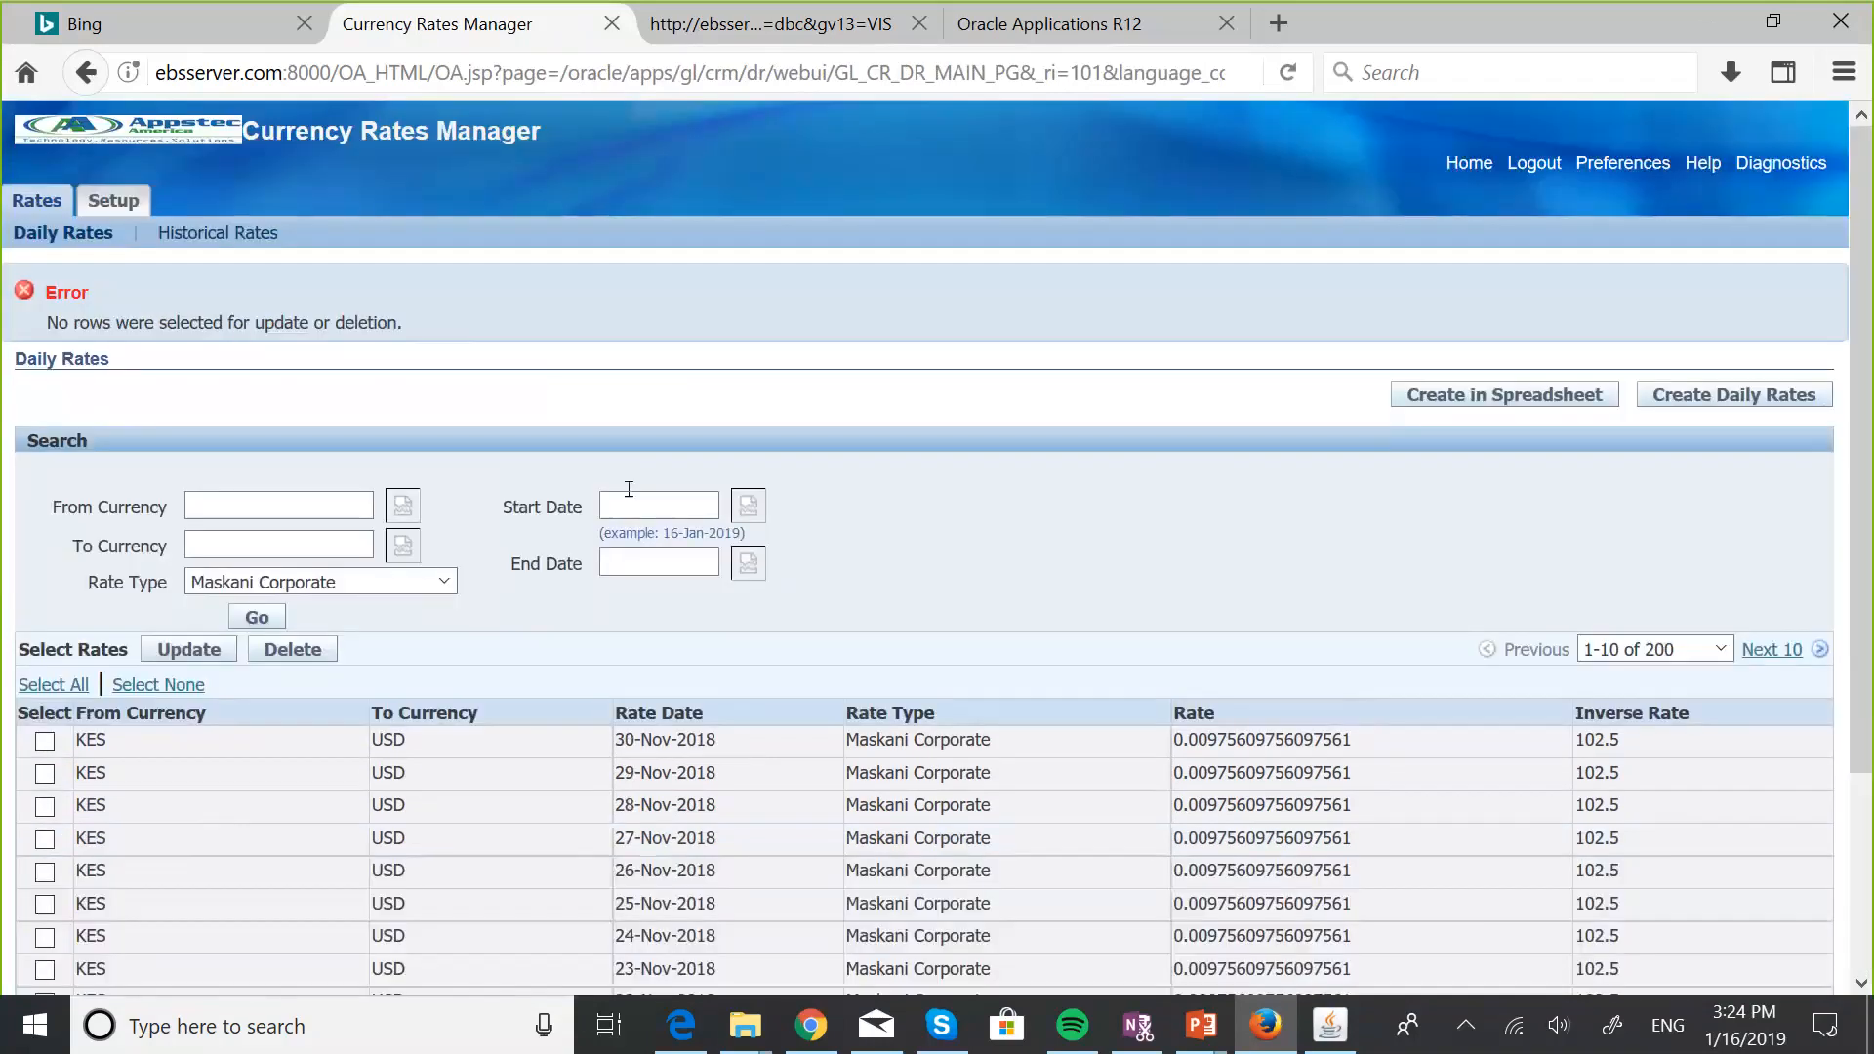
# Set the From Currency of the daily rates search to USD from its list of values, and enter KES as To Currency.
pyautogui.click(304, 499)
pyautogui.write('USD')
pyautogui.click(396, 509)
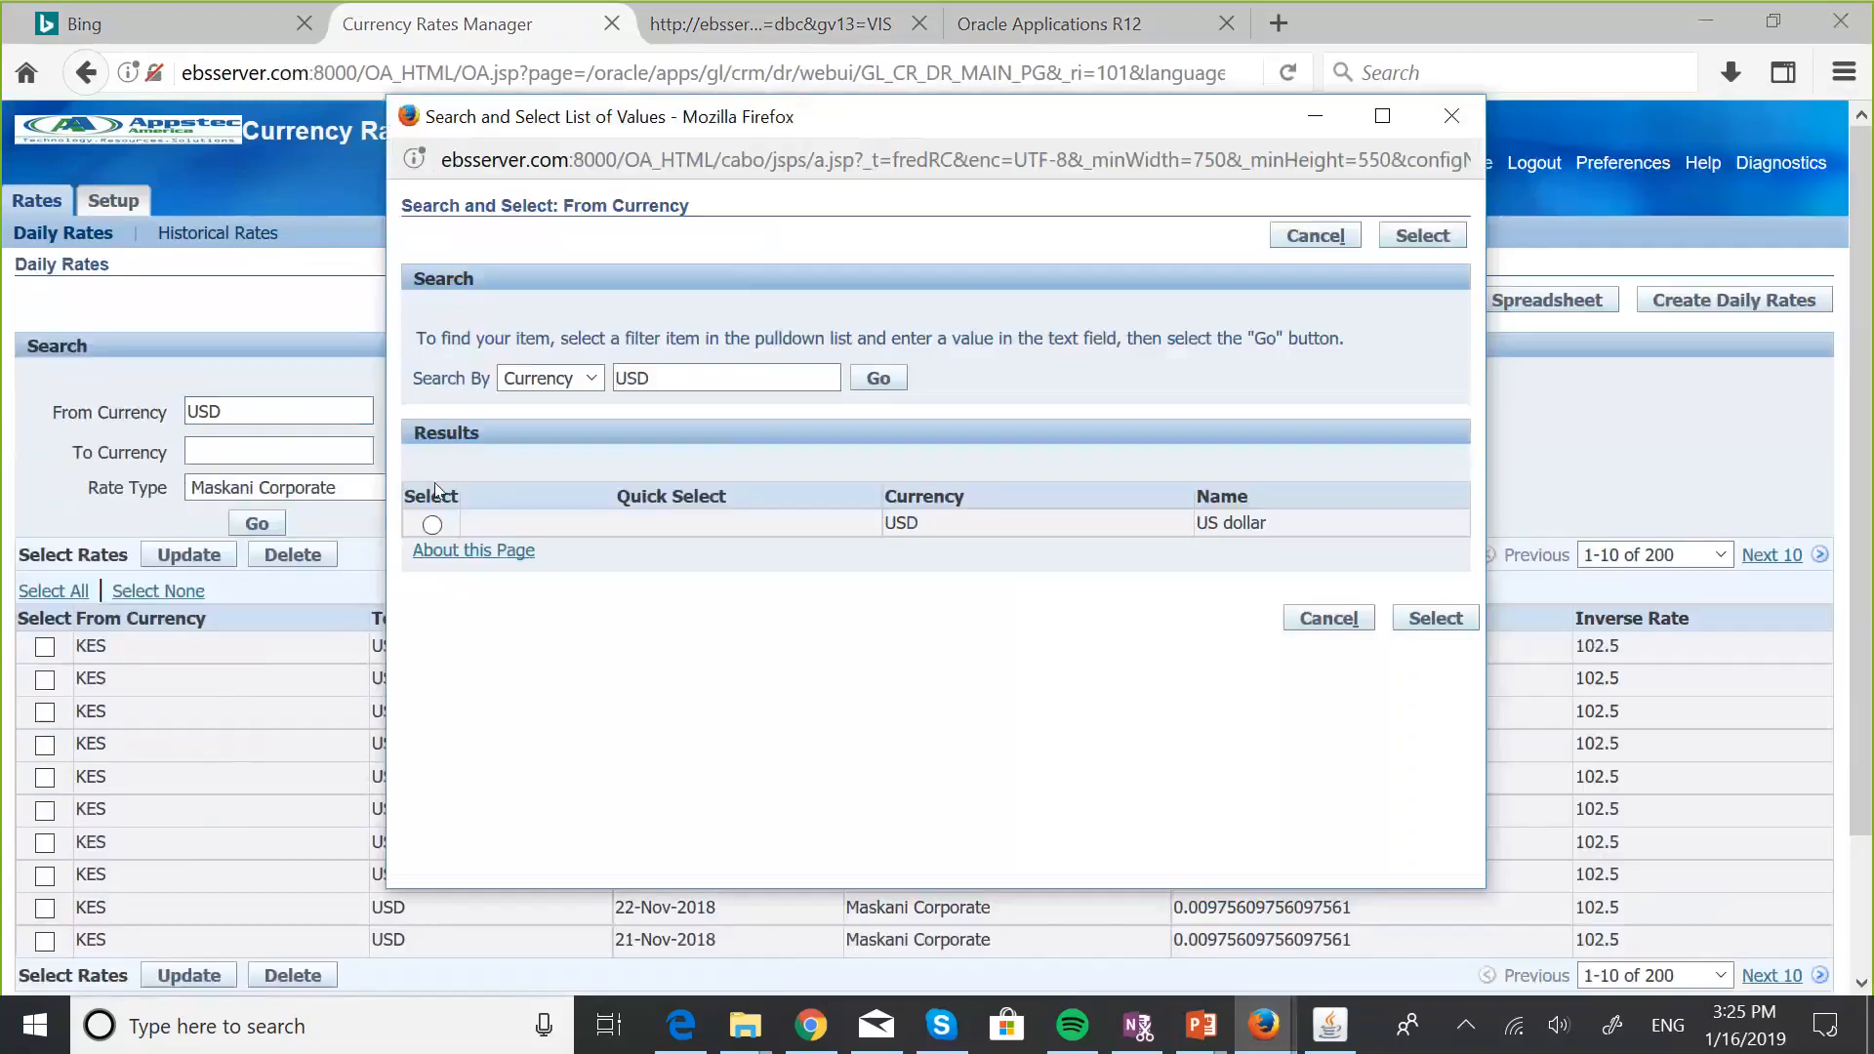
pyautogui.click(432, 525)
pyautogui.click(1426, 621)
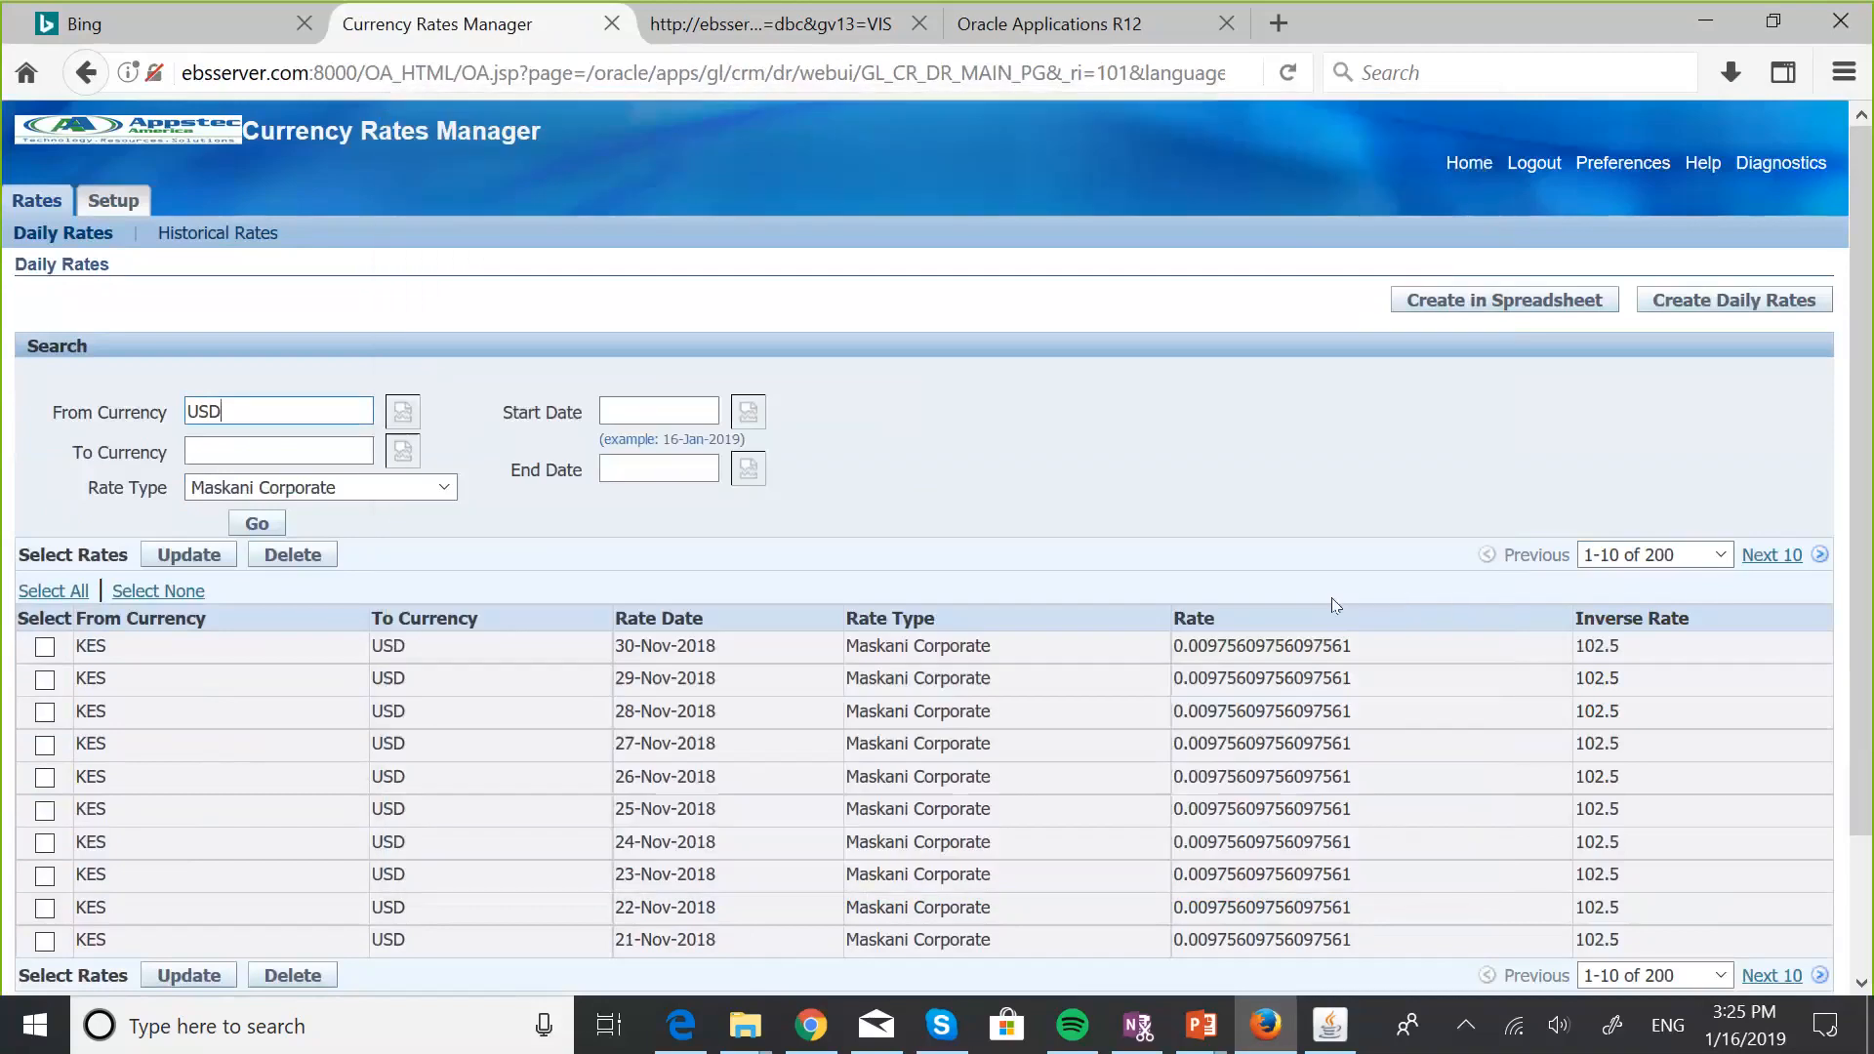
pyautogui.click(216, 443)
pyautogui.write('KES')
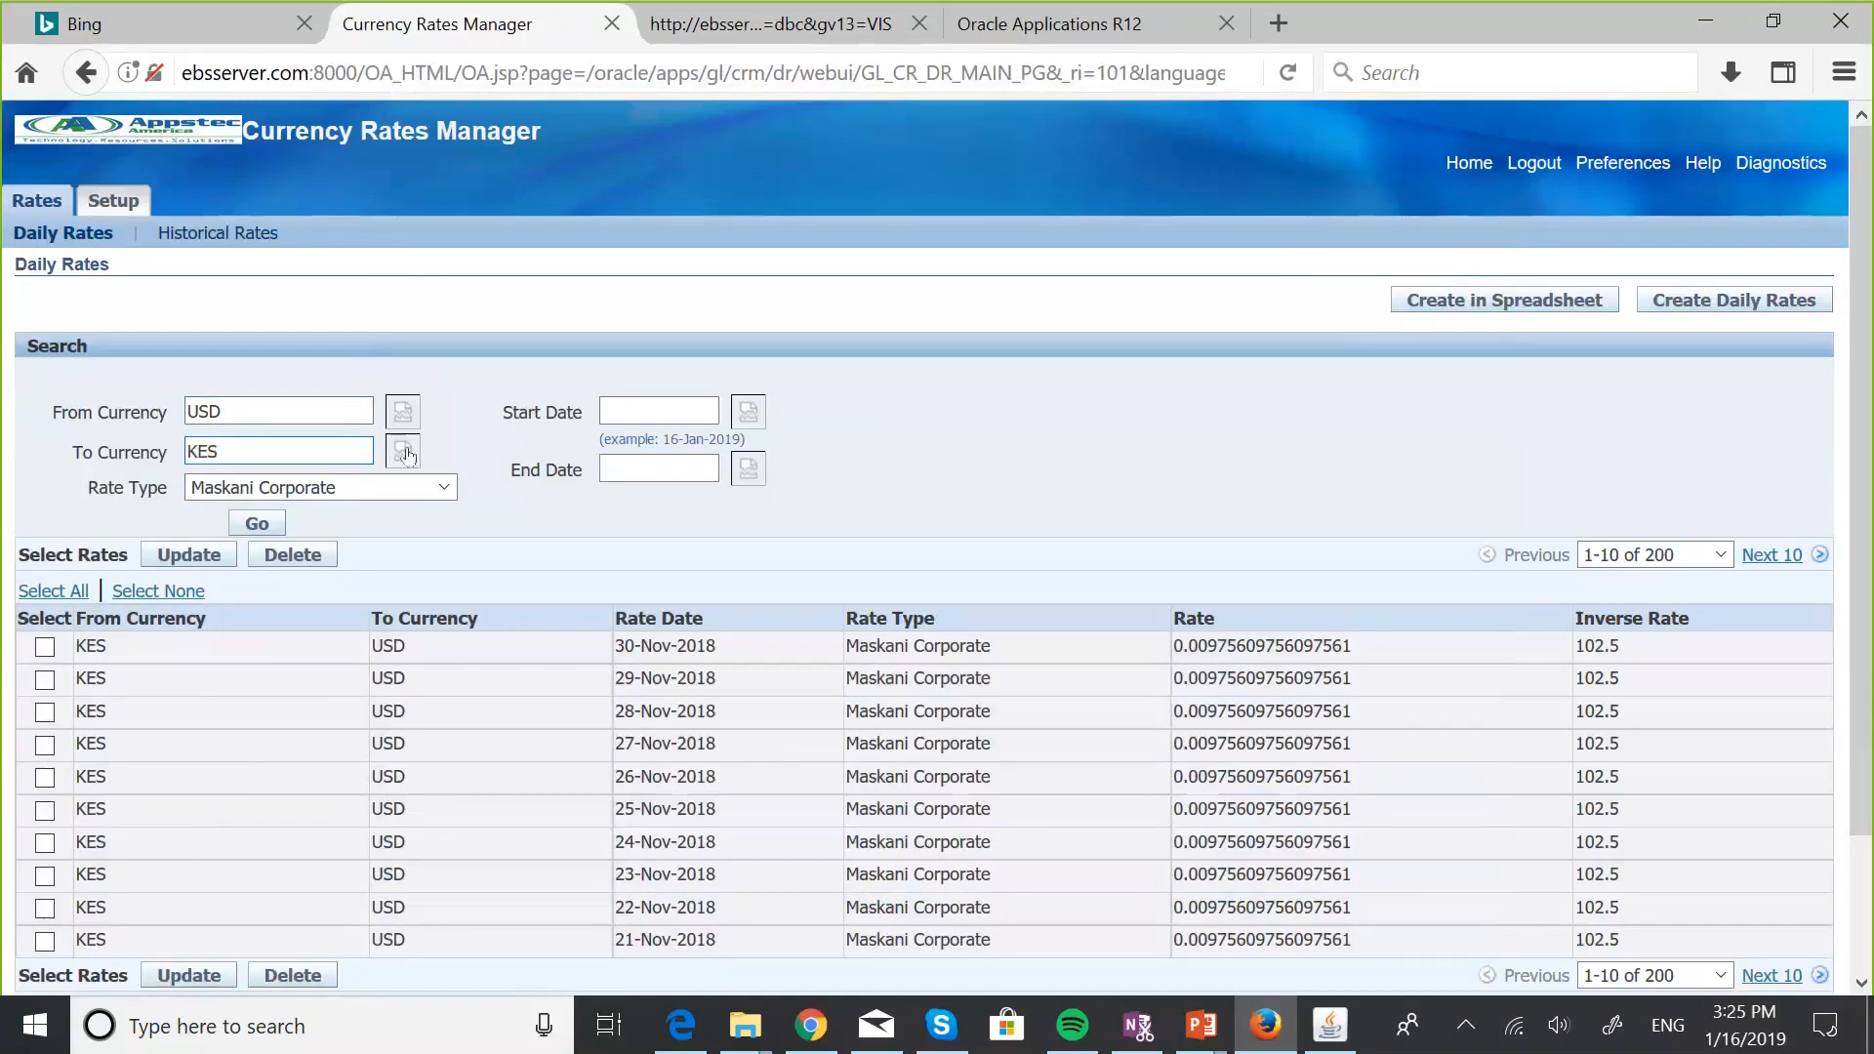
# Try to pick KES from the To Currency list of values, cancel the lookup and switch to the Oracle Applications forms window.
pyautogui.click(403, 453)
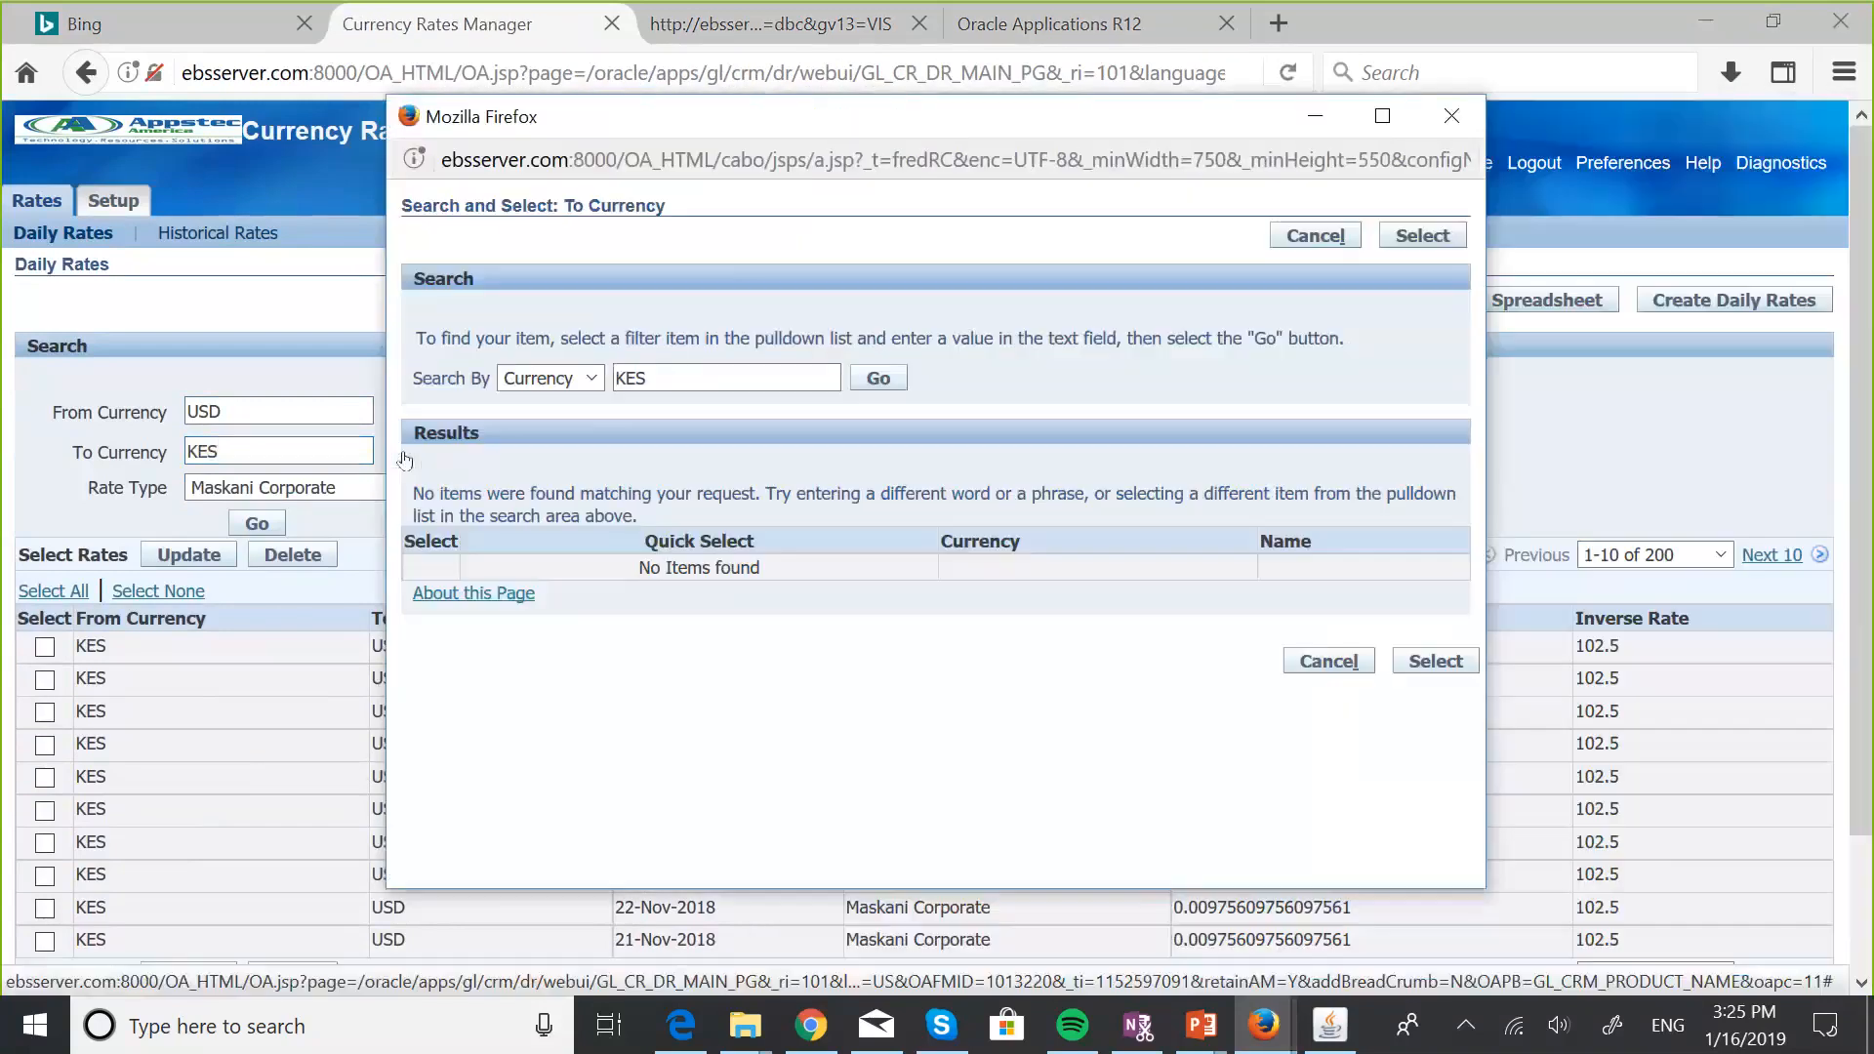
pyautogui.click(854, 386)
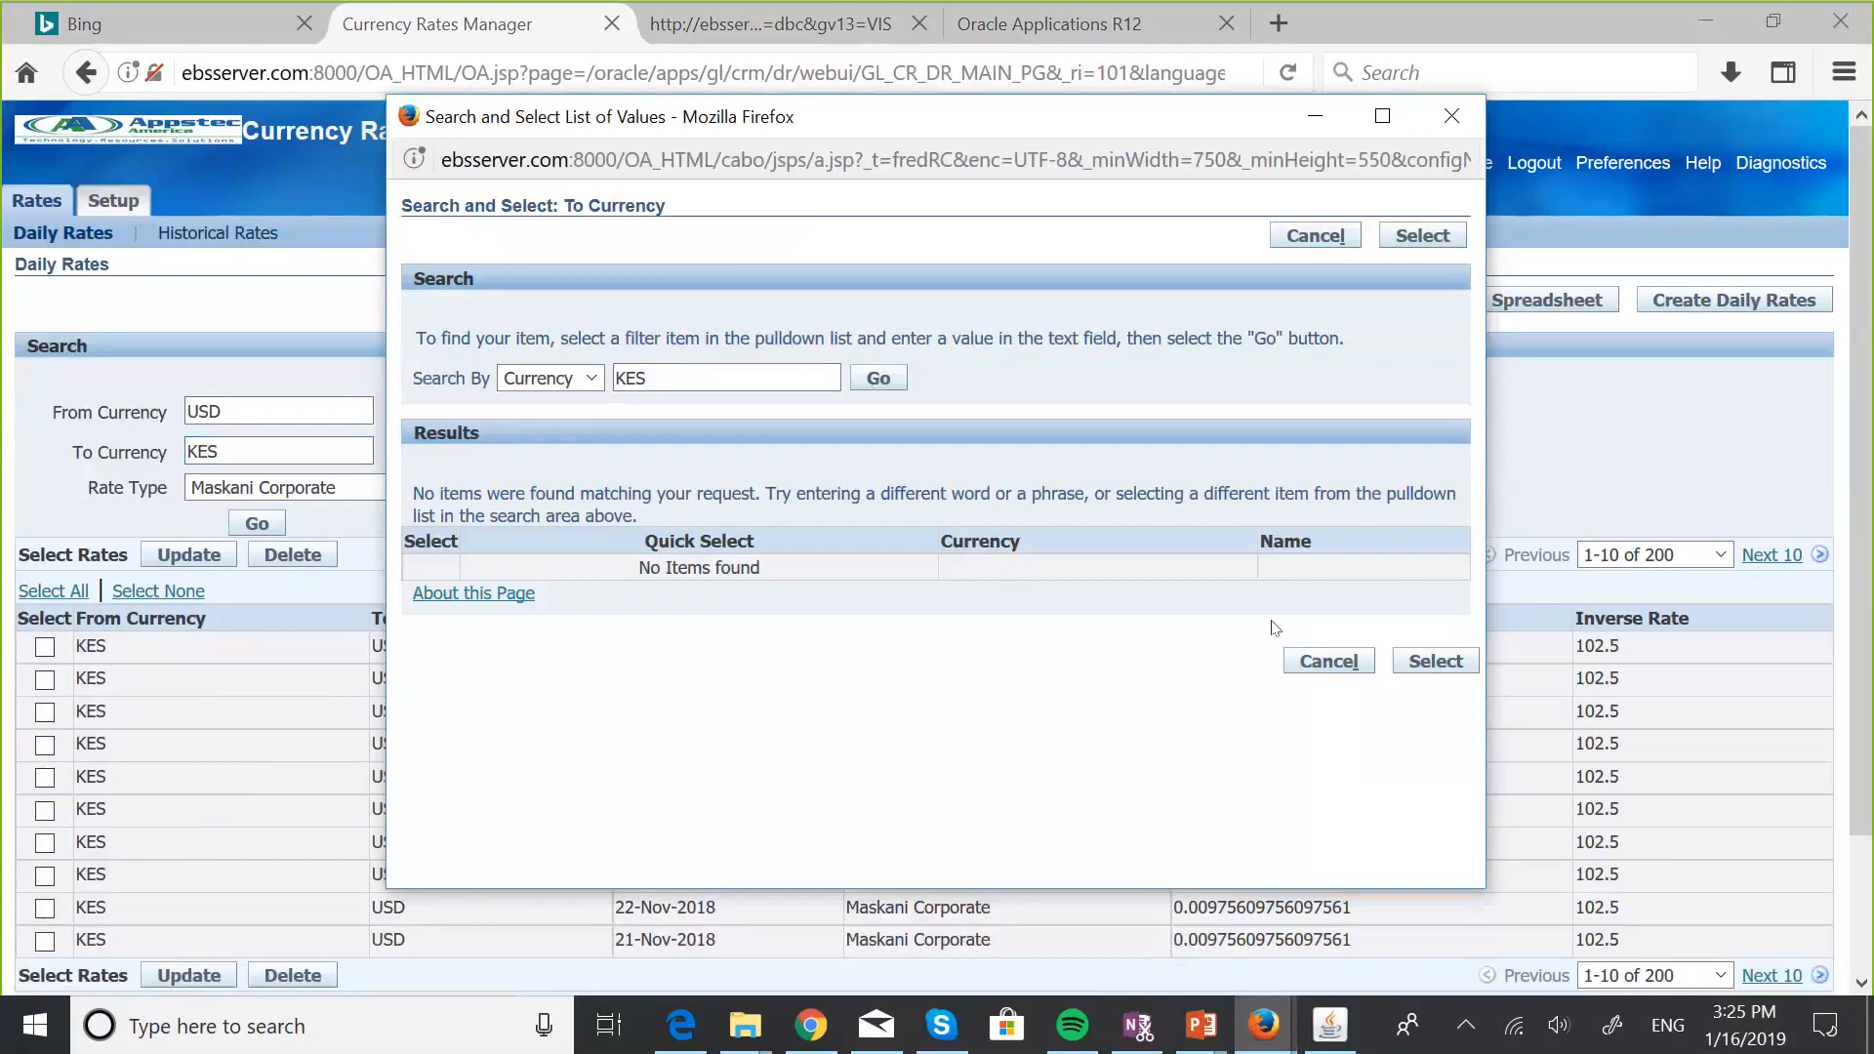
pyautogui.click(1420, 666)
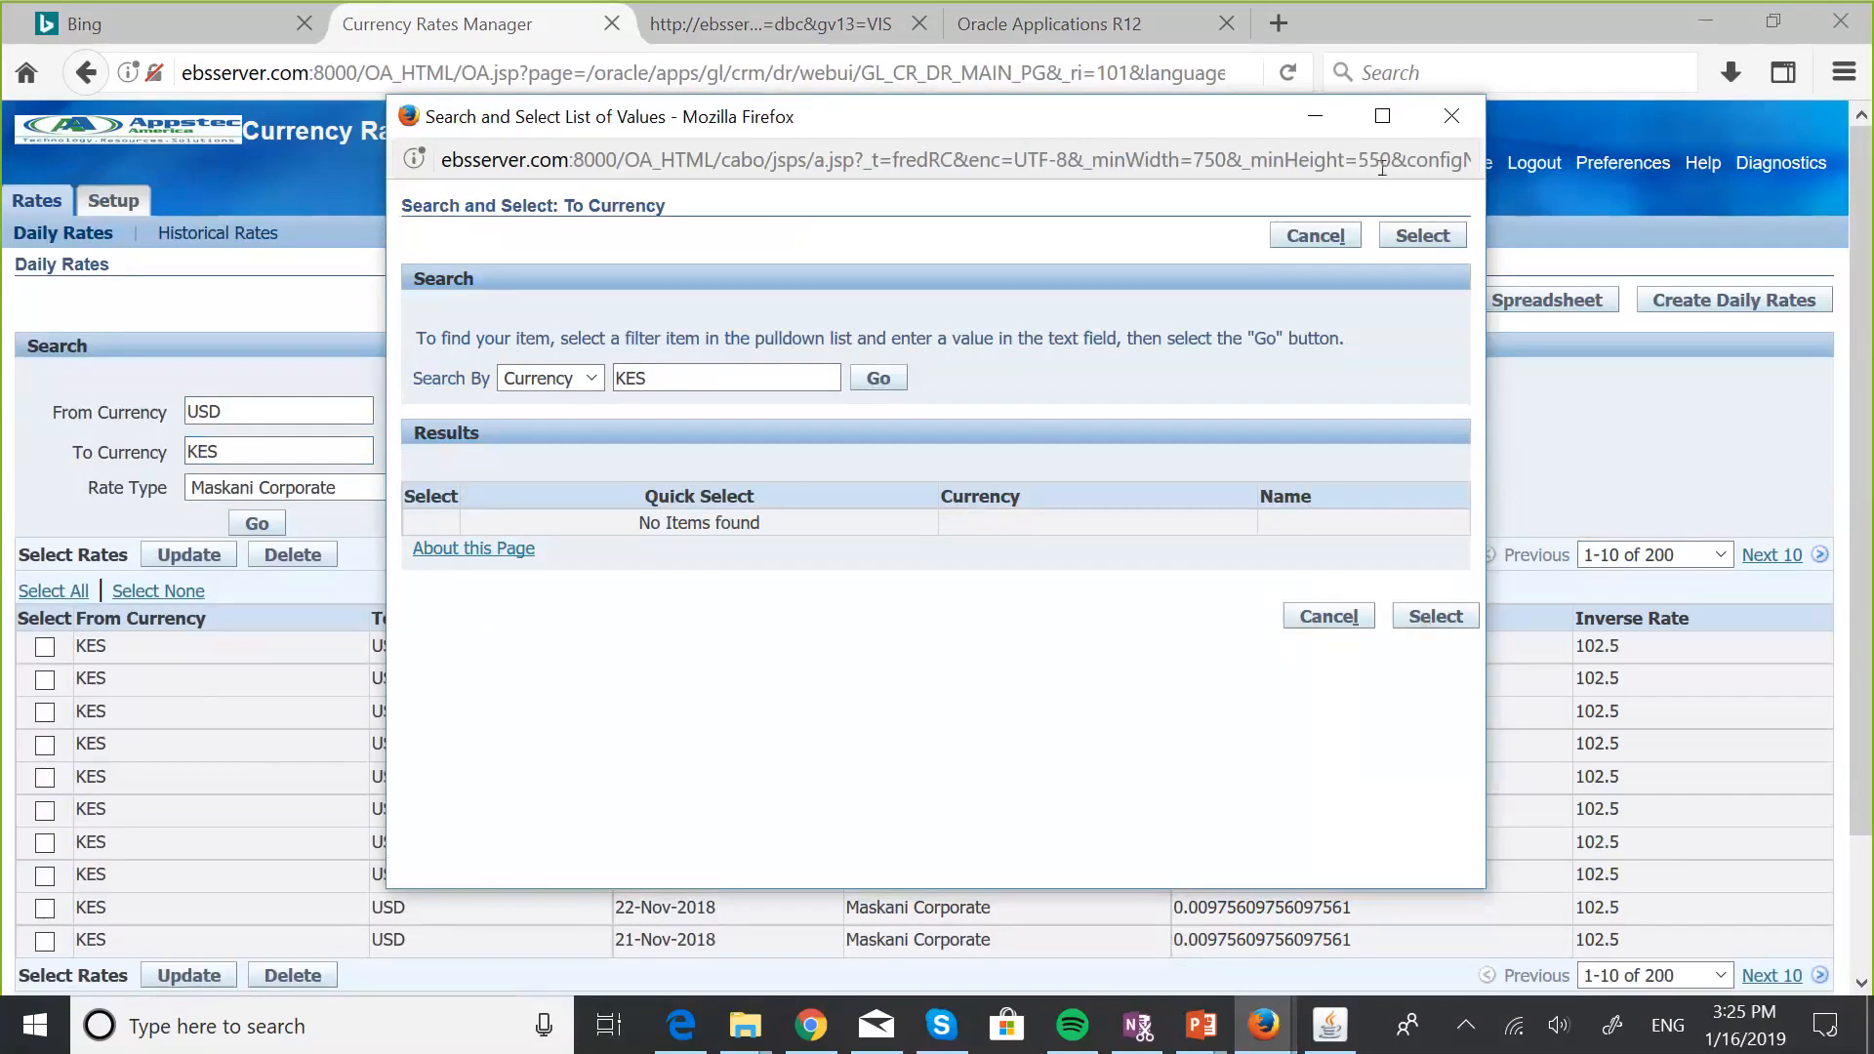
pyautogui.click(1452, 118)
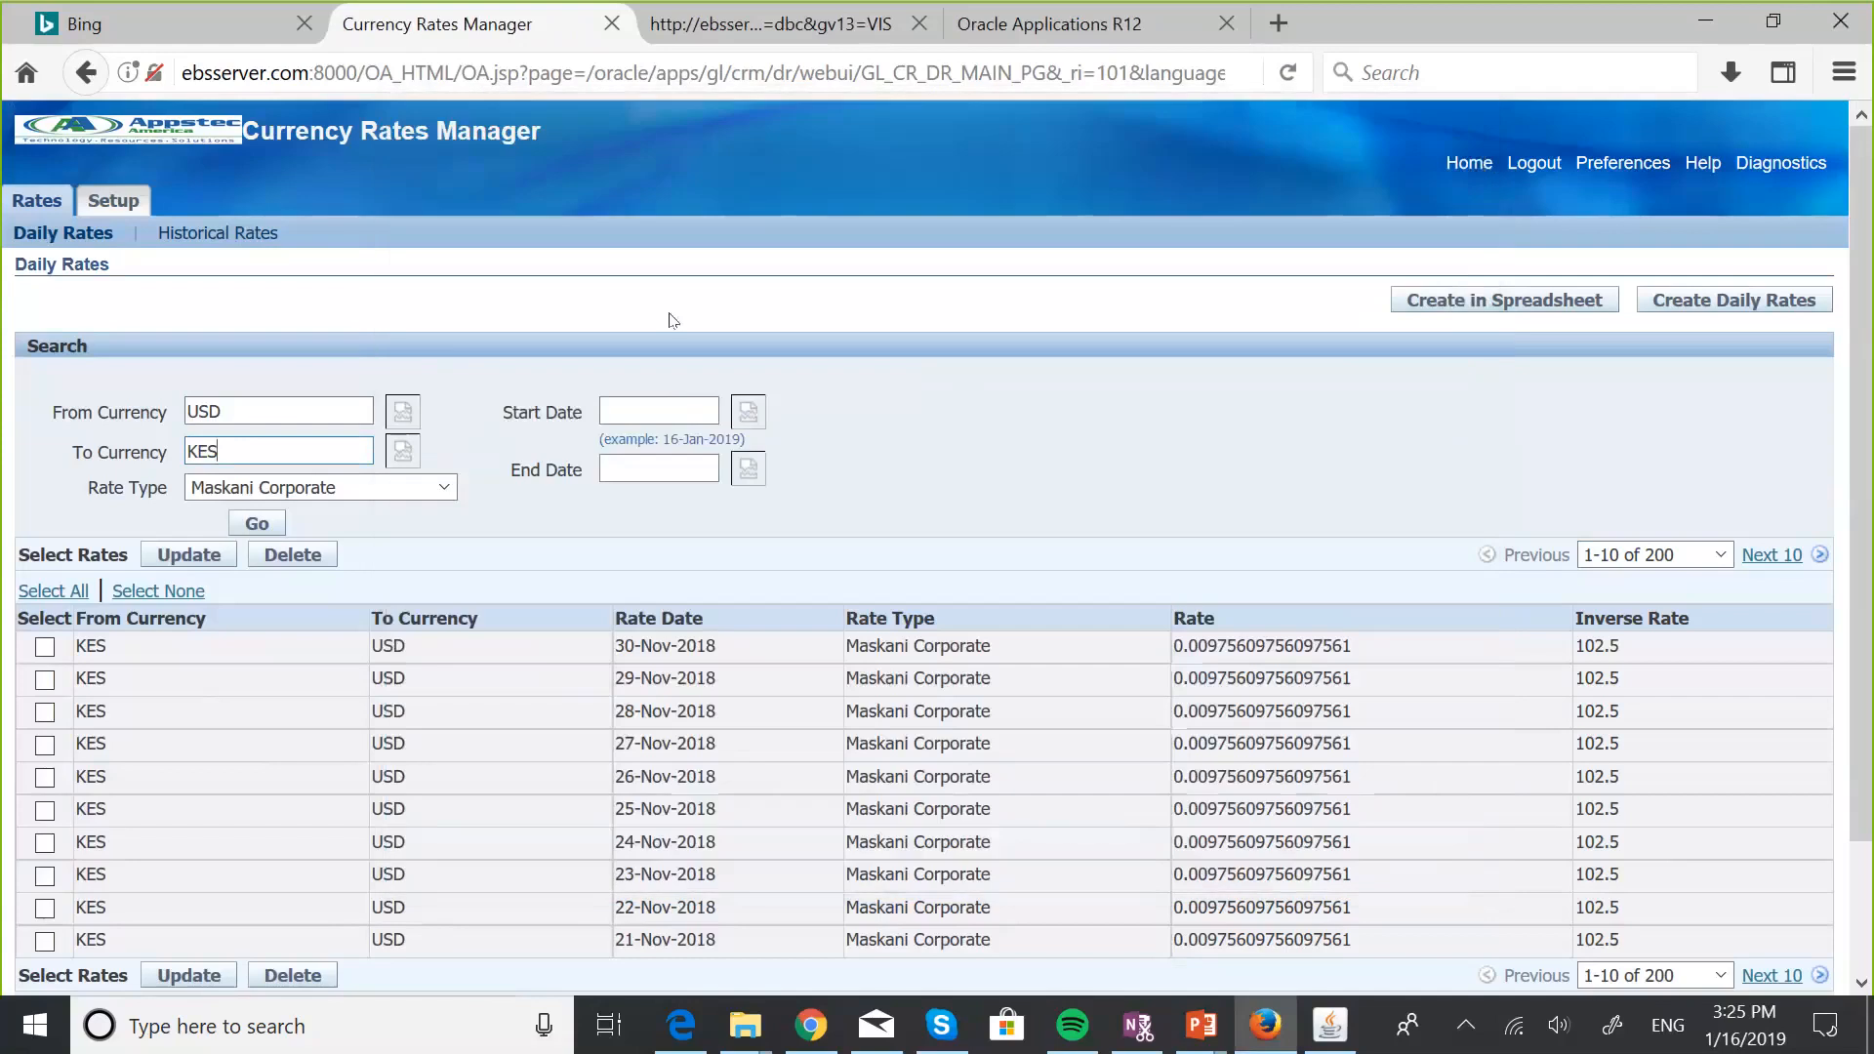
pyautogui.click(302, 437)
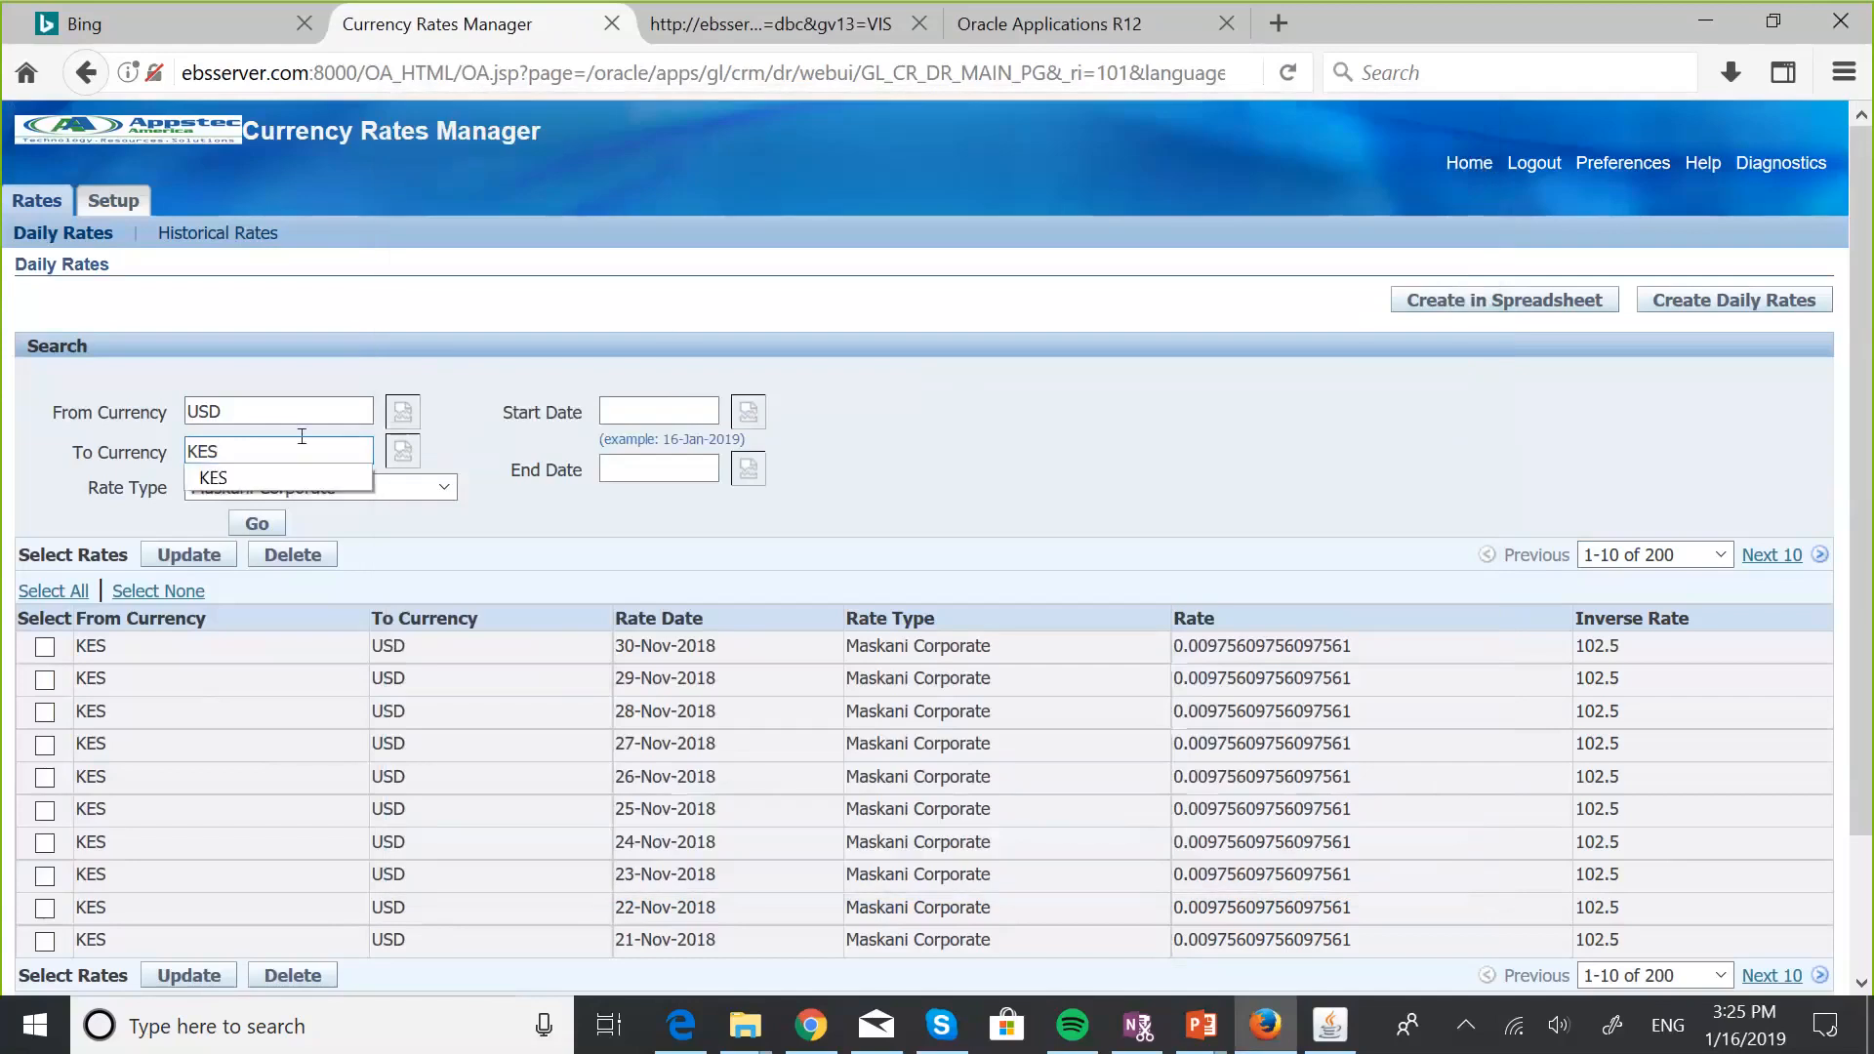
pyautogui.click(283, 476)
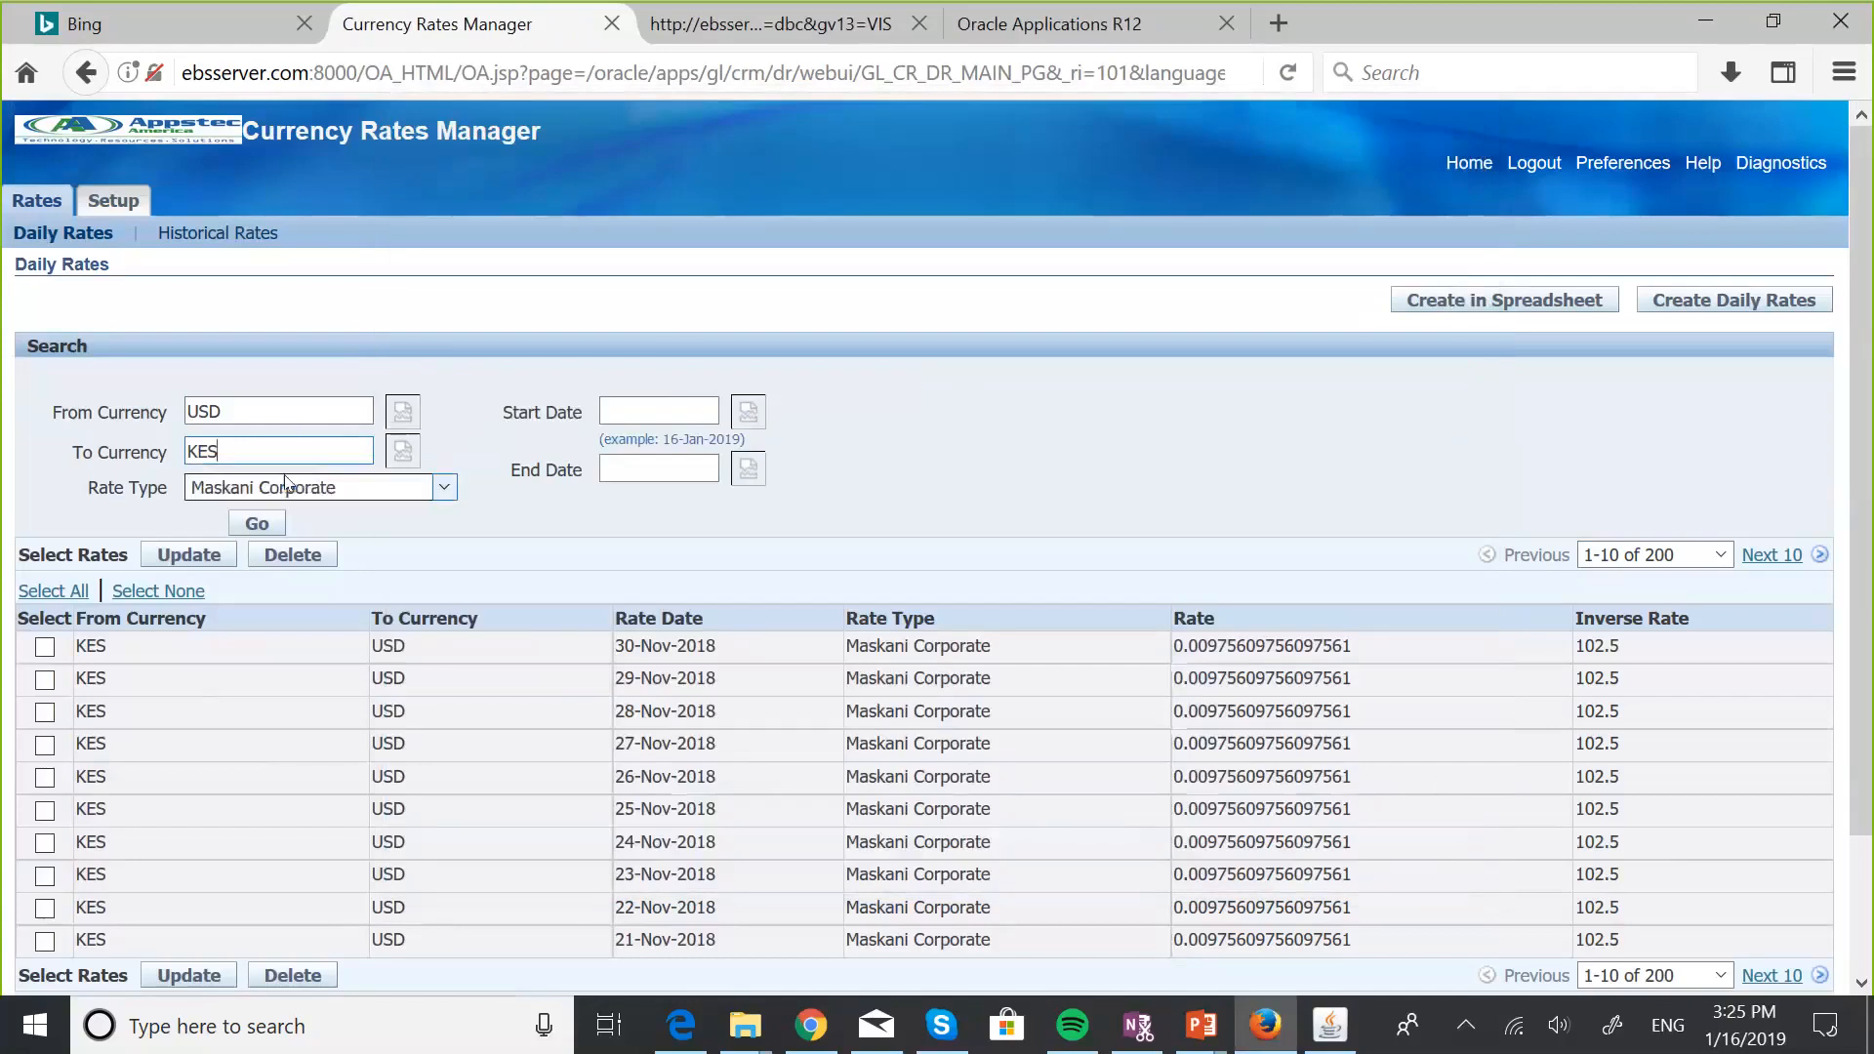
pyautogui.click(401, 452)
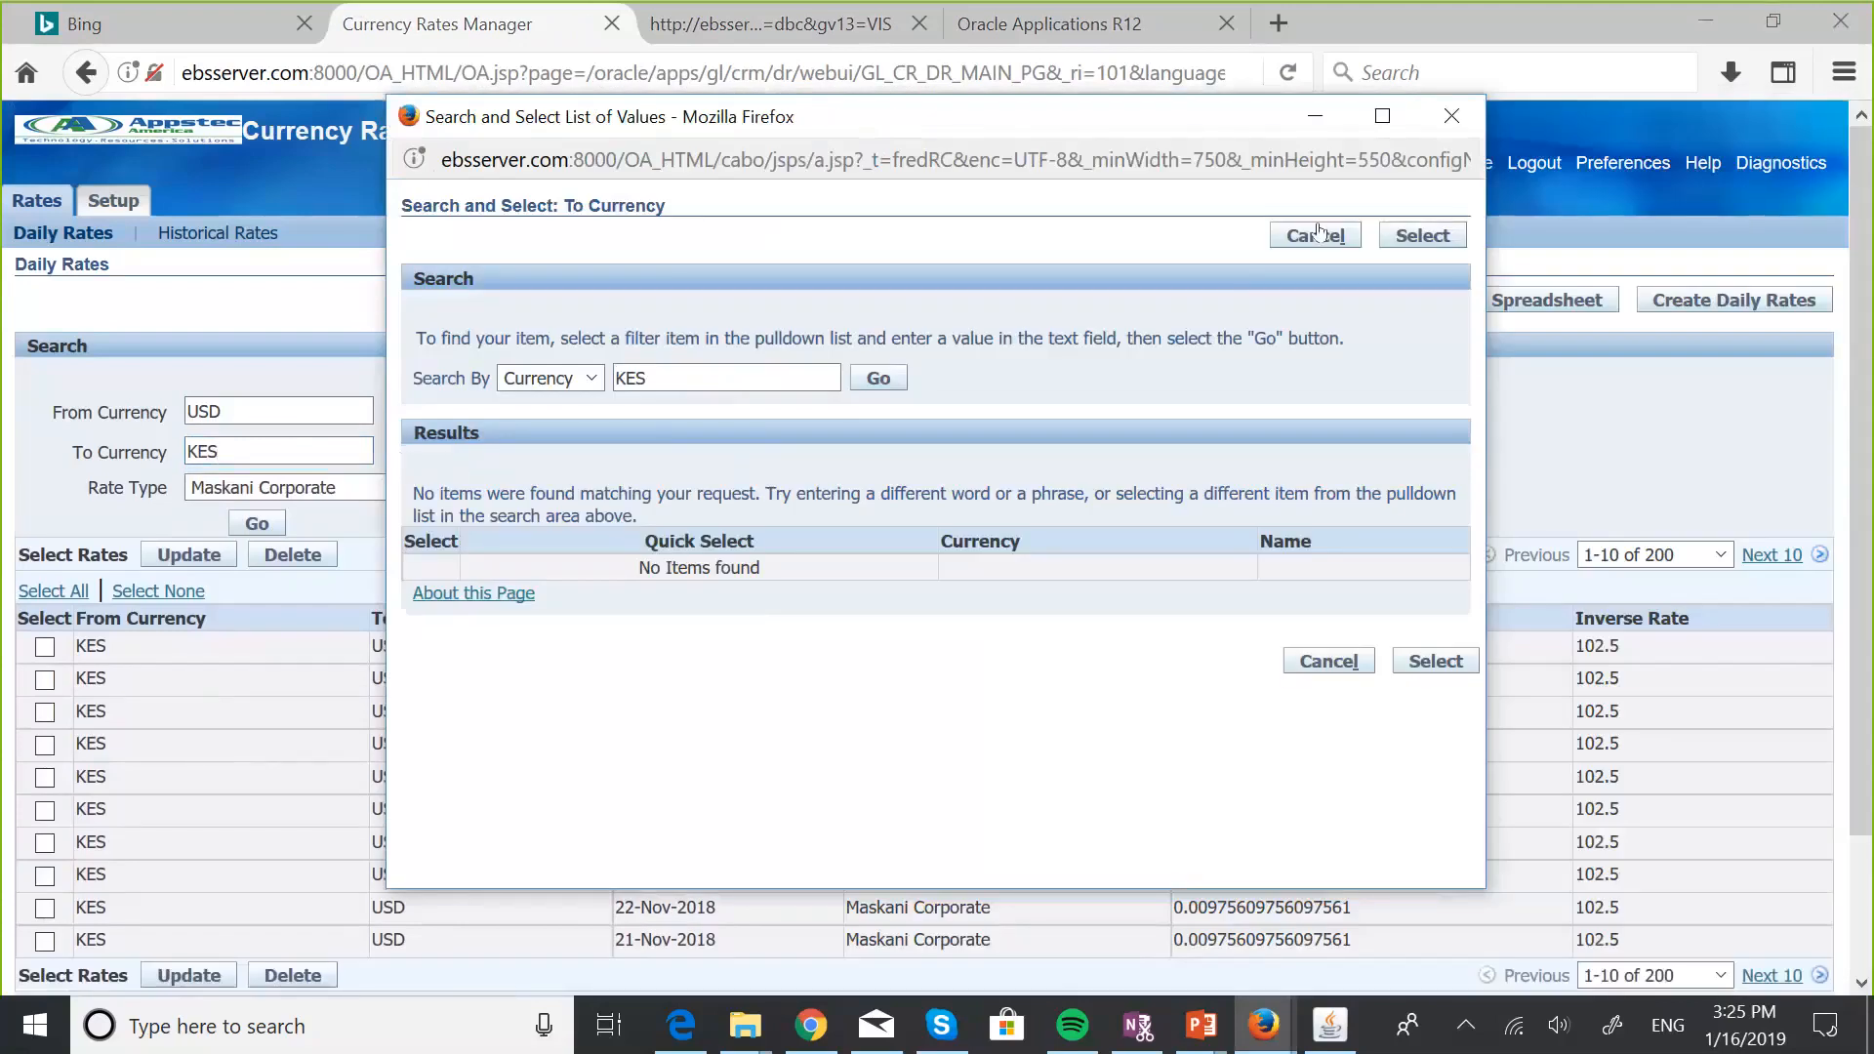
pyautogui.click(1317, 235)
pyautogui.scroll(-2, 1060, 324)
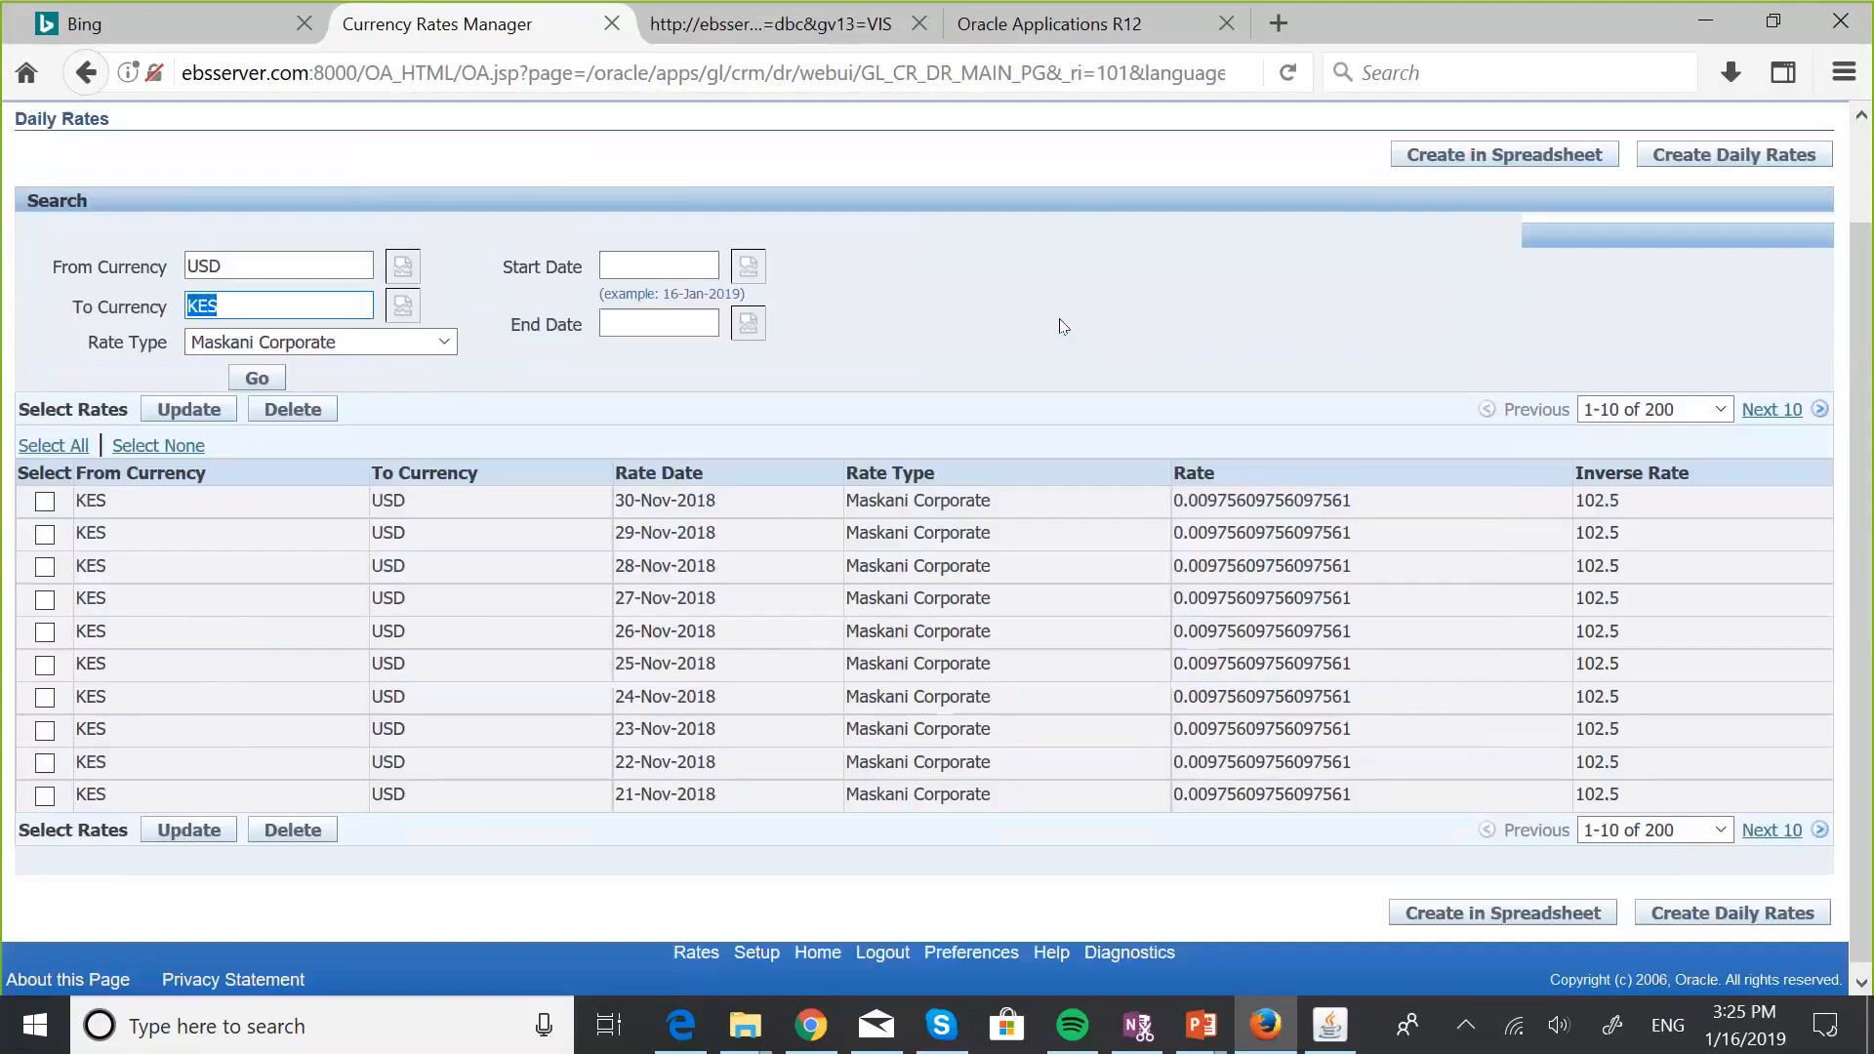
pyautogui.scroll(2, 1063, 326)
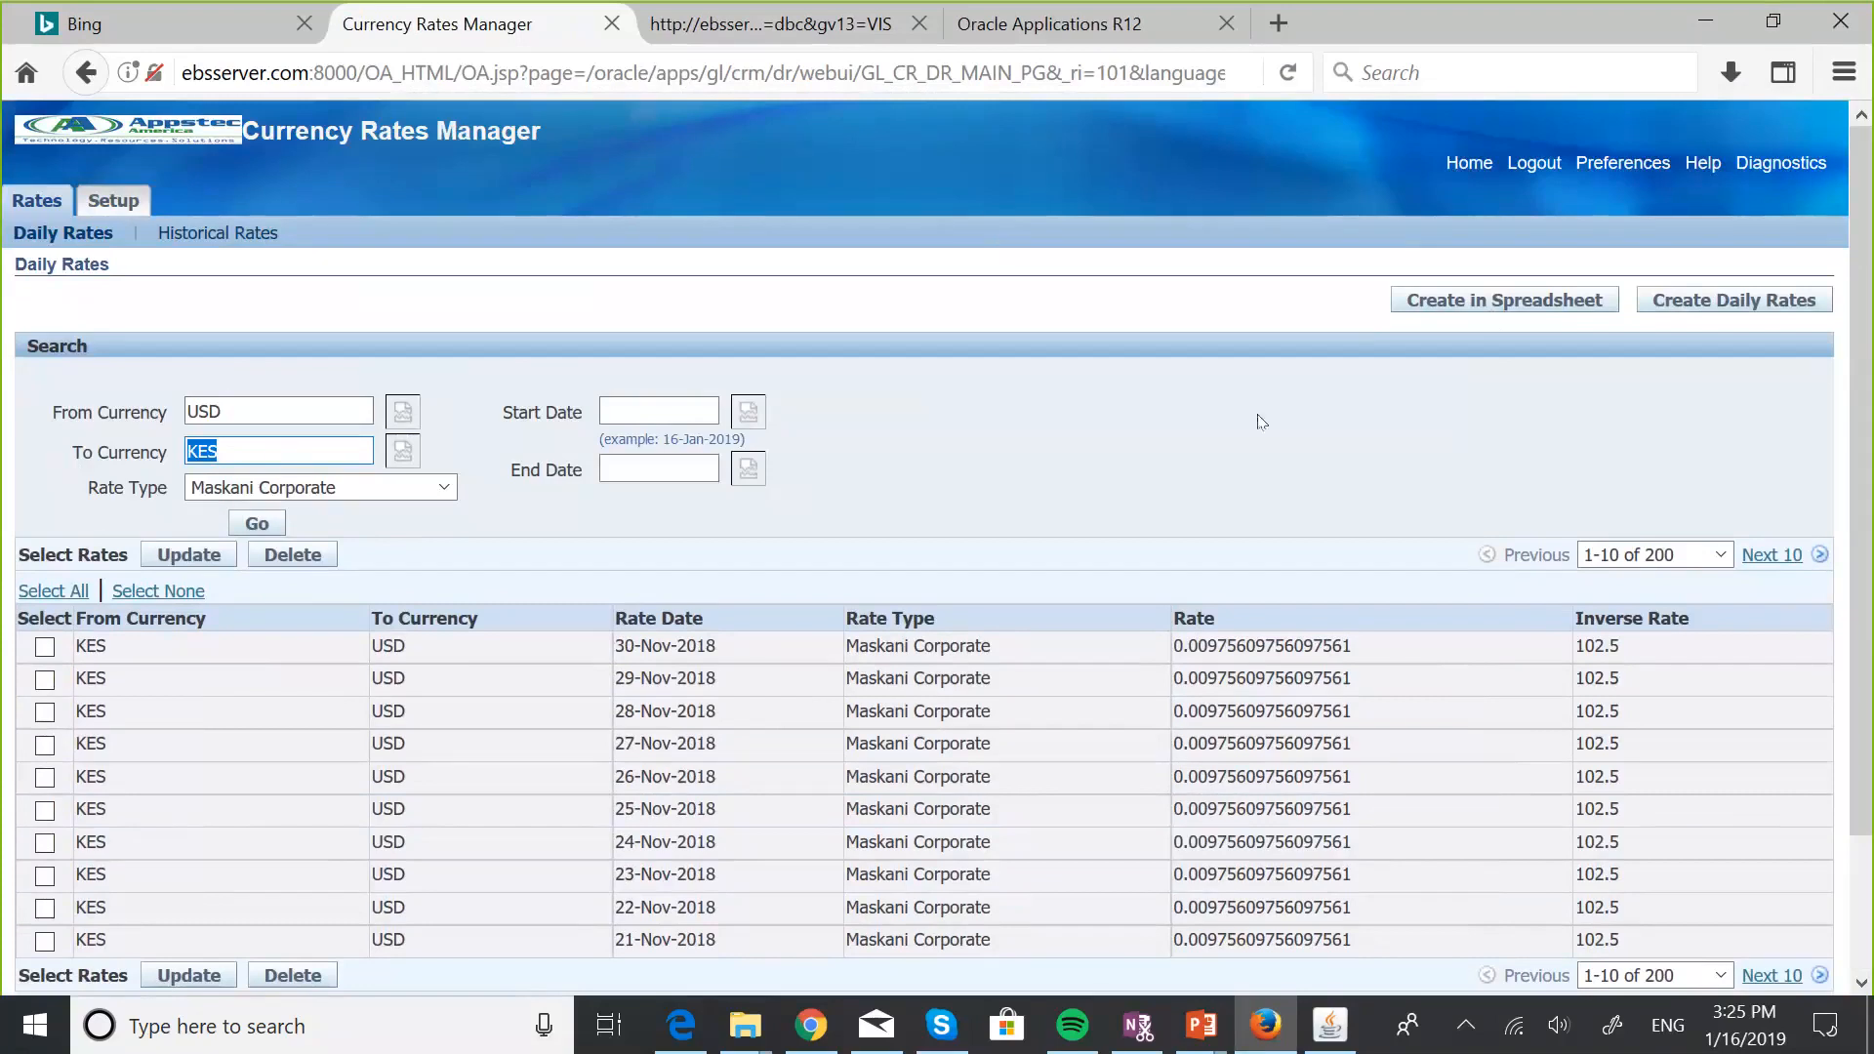
pyautogui.click(1328, 1024)
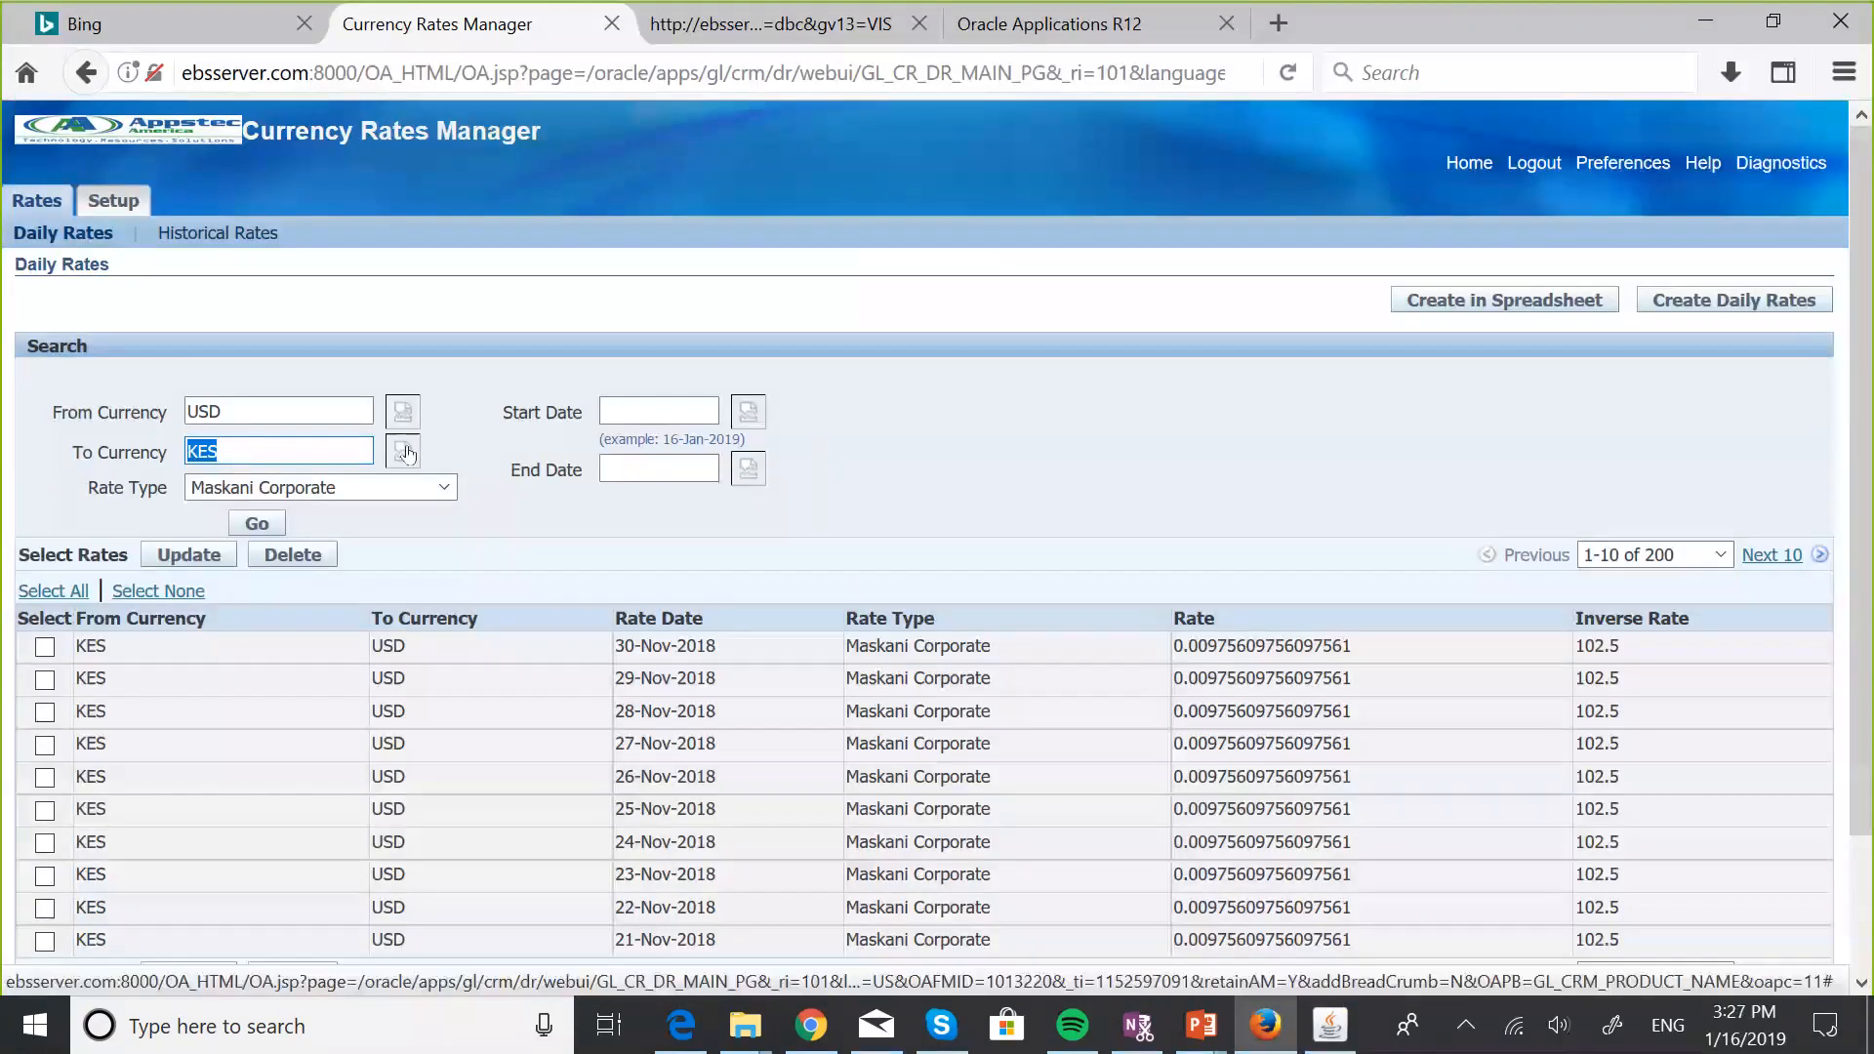
# Select KES, Kenyan Shilling, as the To Currency from its list of values and search the daily rates.
pyautogui.click(404, 452)
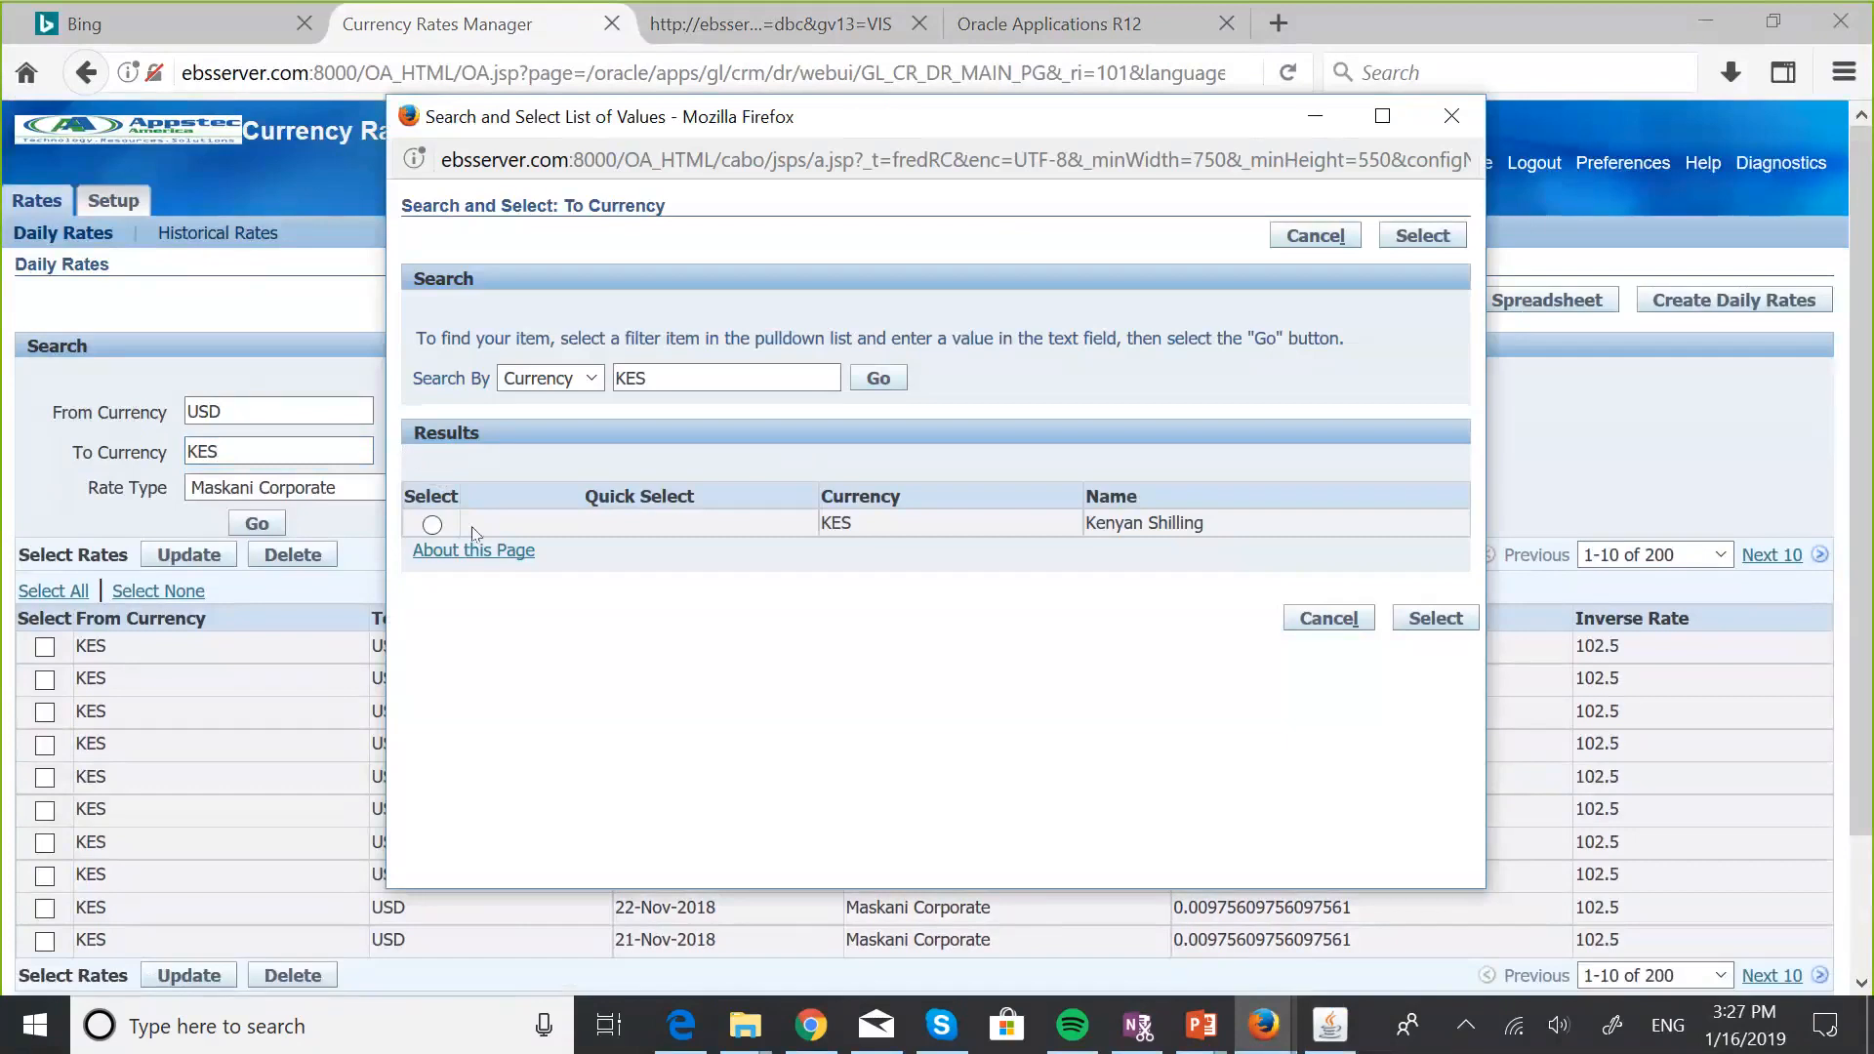
pyautogui.click(433, 525)
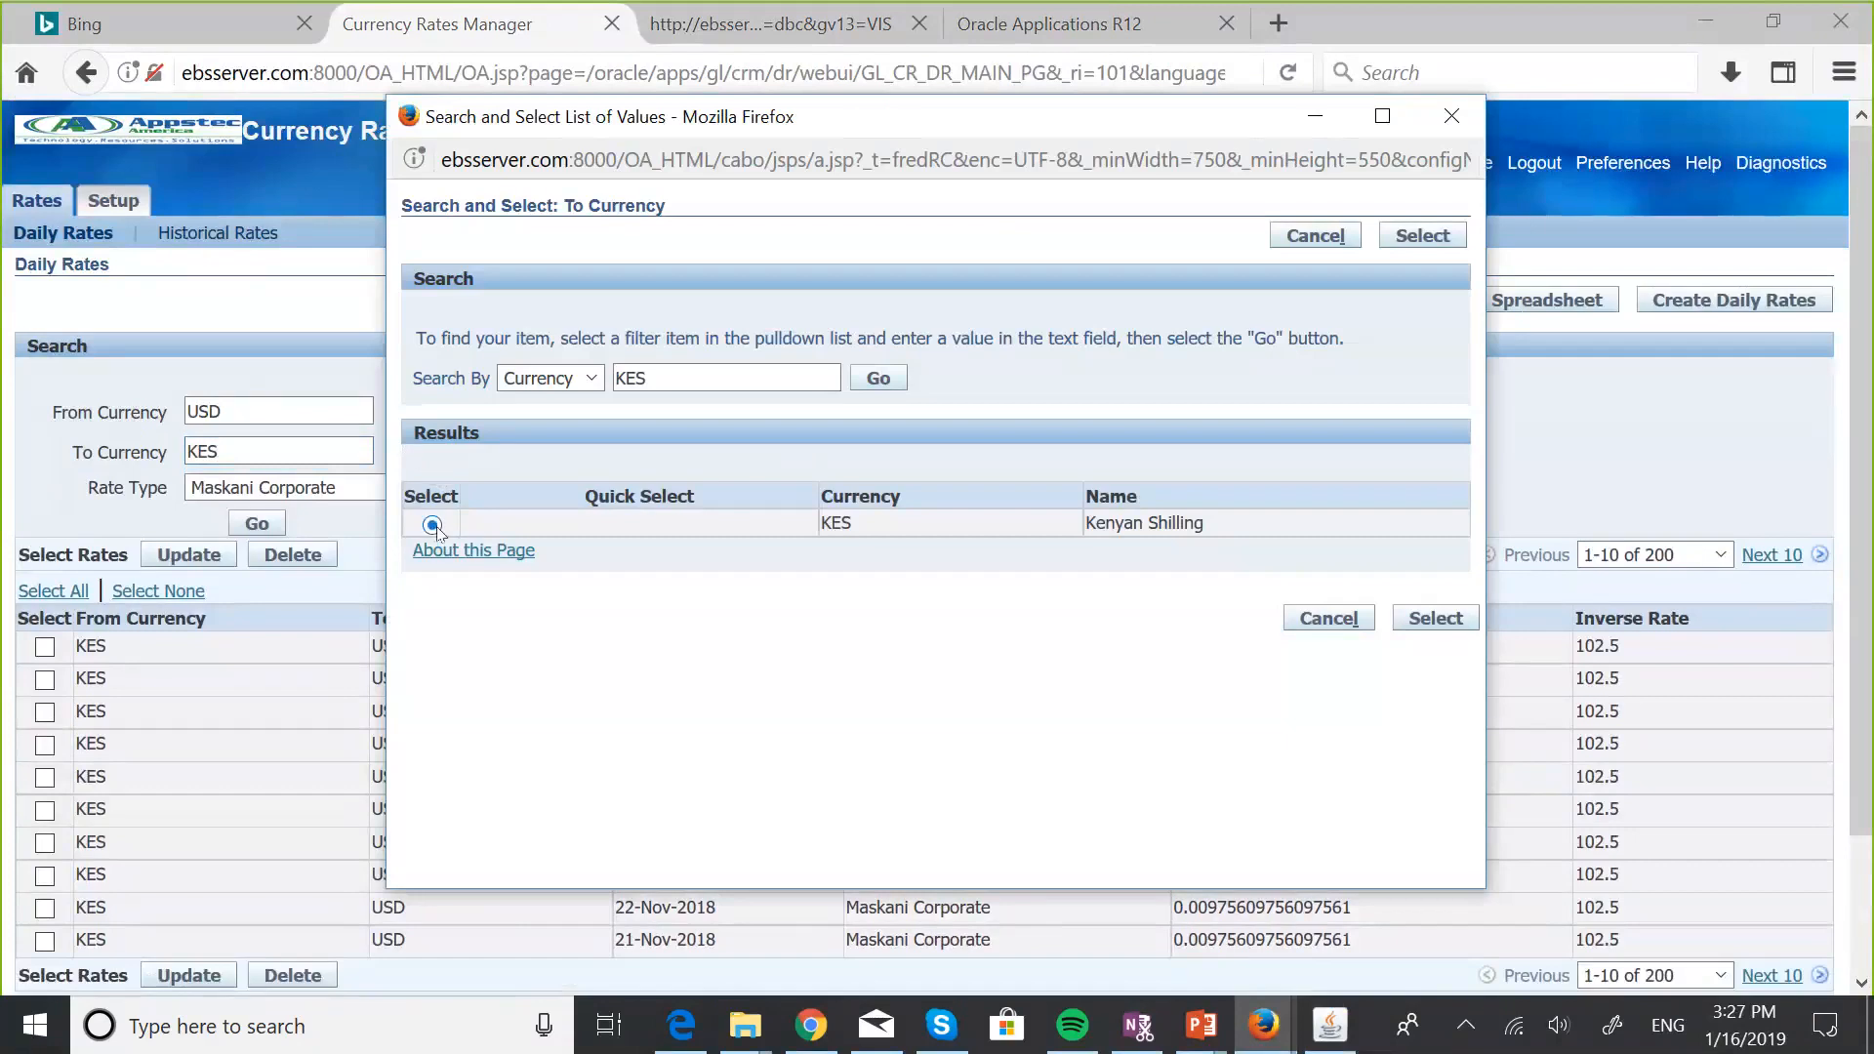
pyautogui.click(1434, 618)
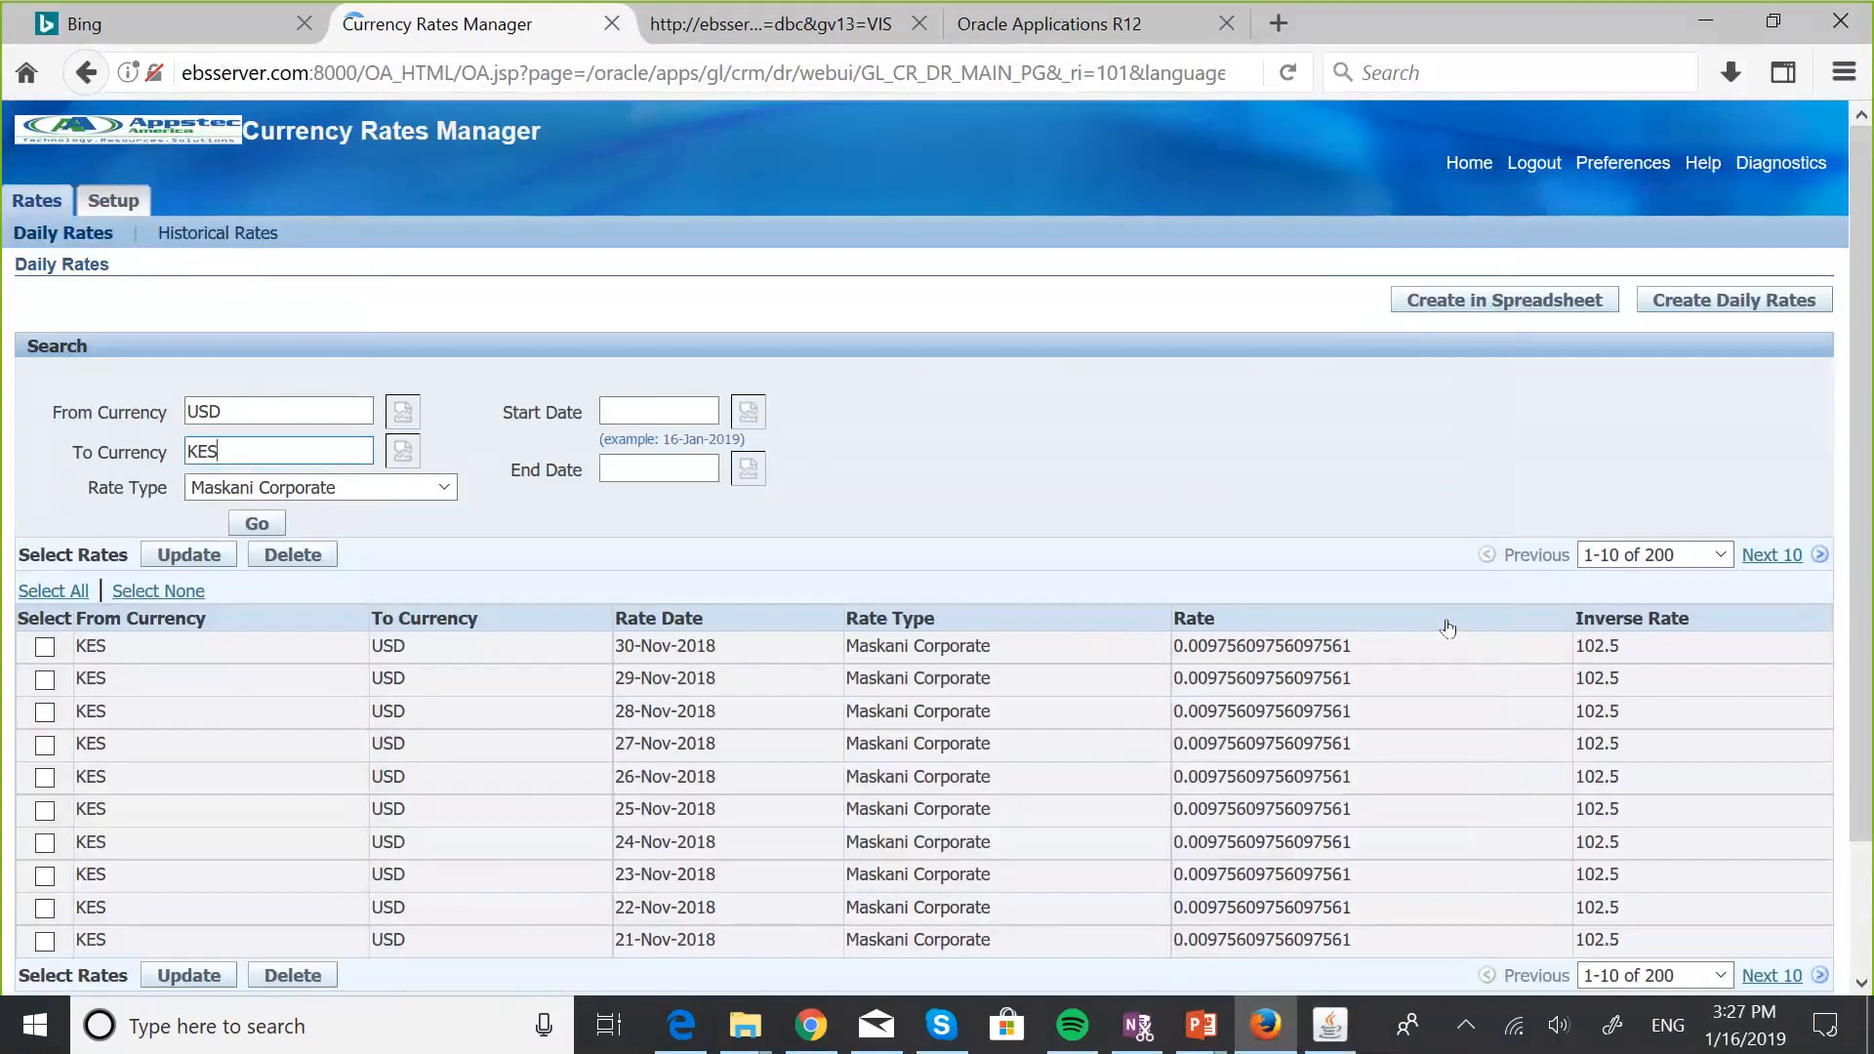
pyautogui.click(260, 528)
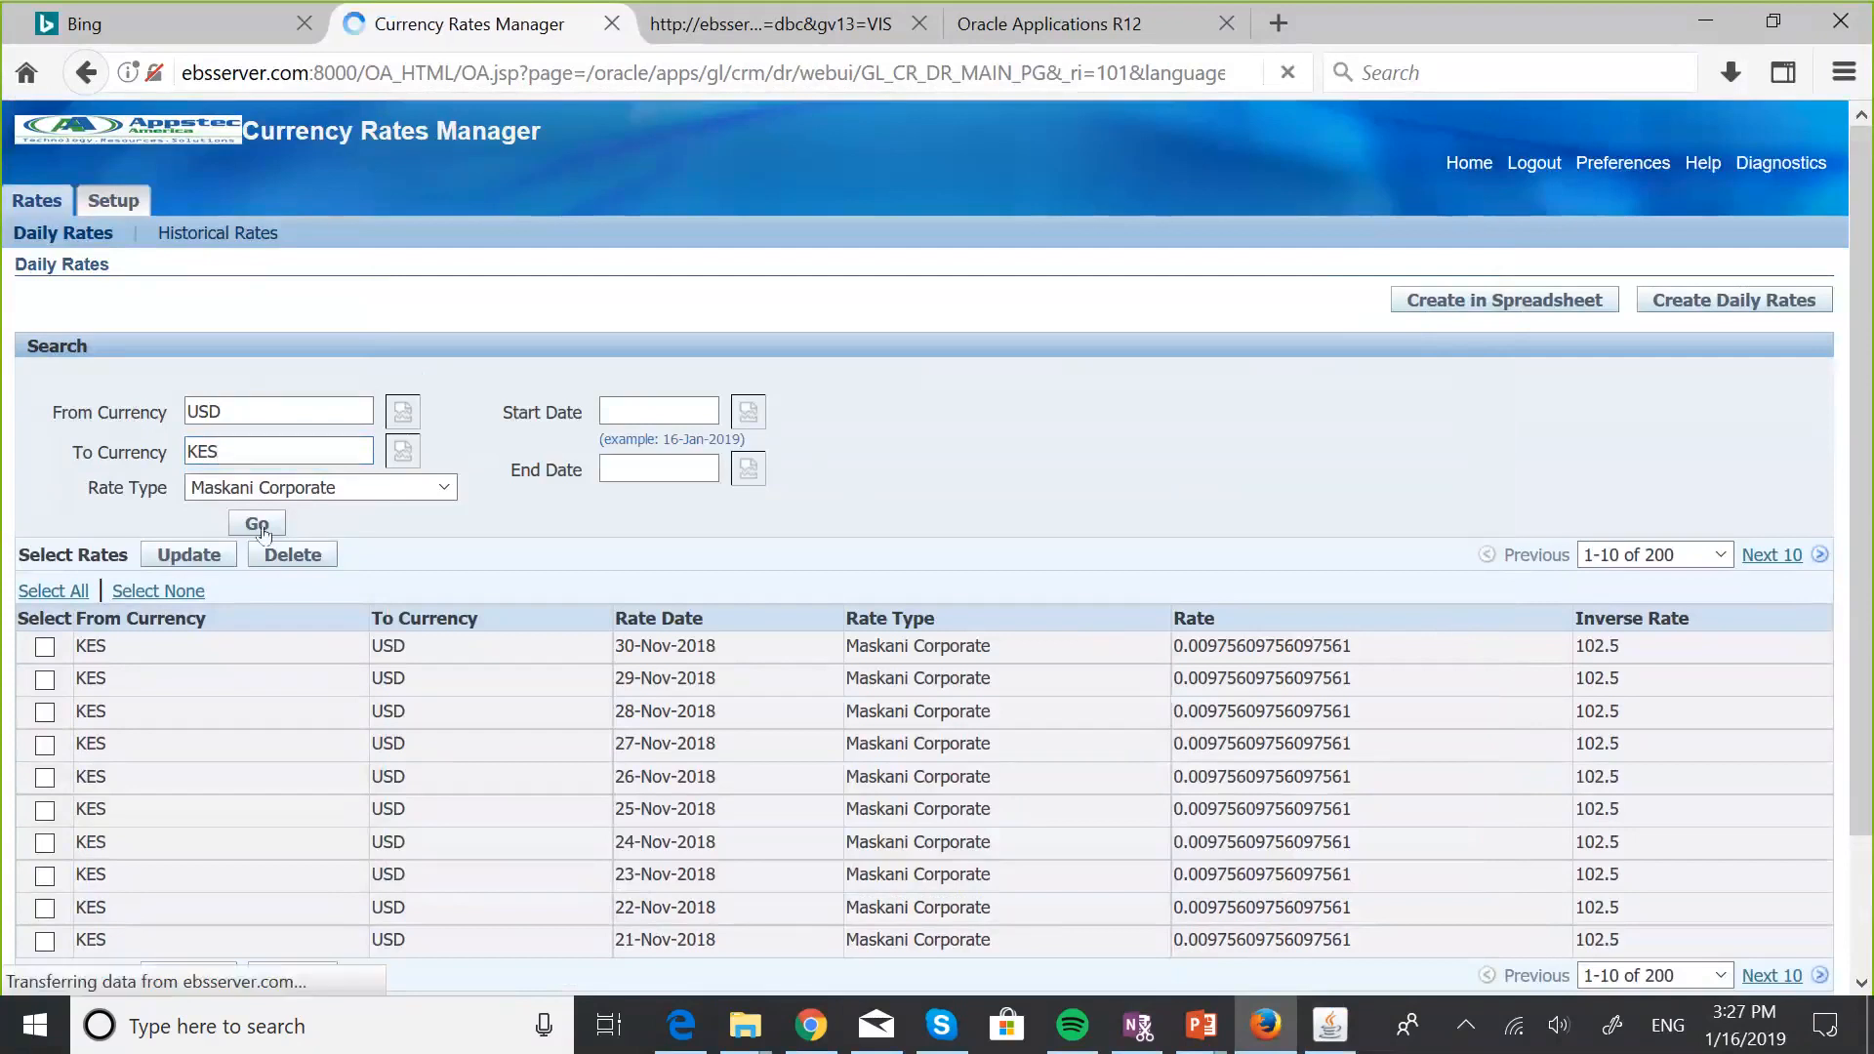
# Start creating a daily rate with USD as From Currency and KES as To Currency.
pyautogui.click(1666, 302)
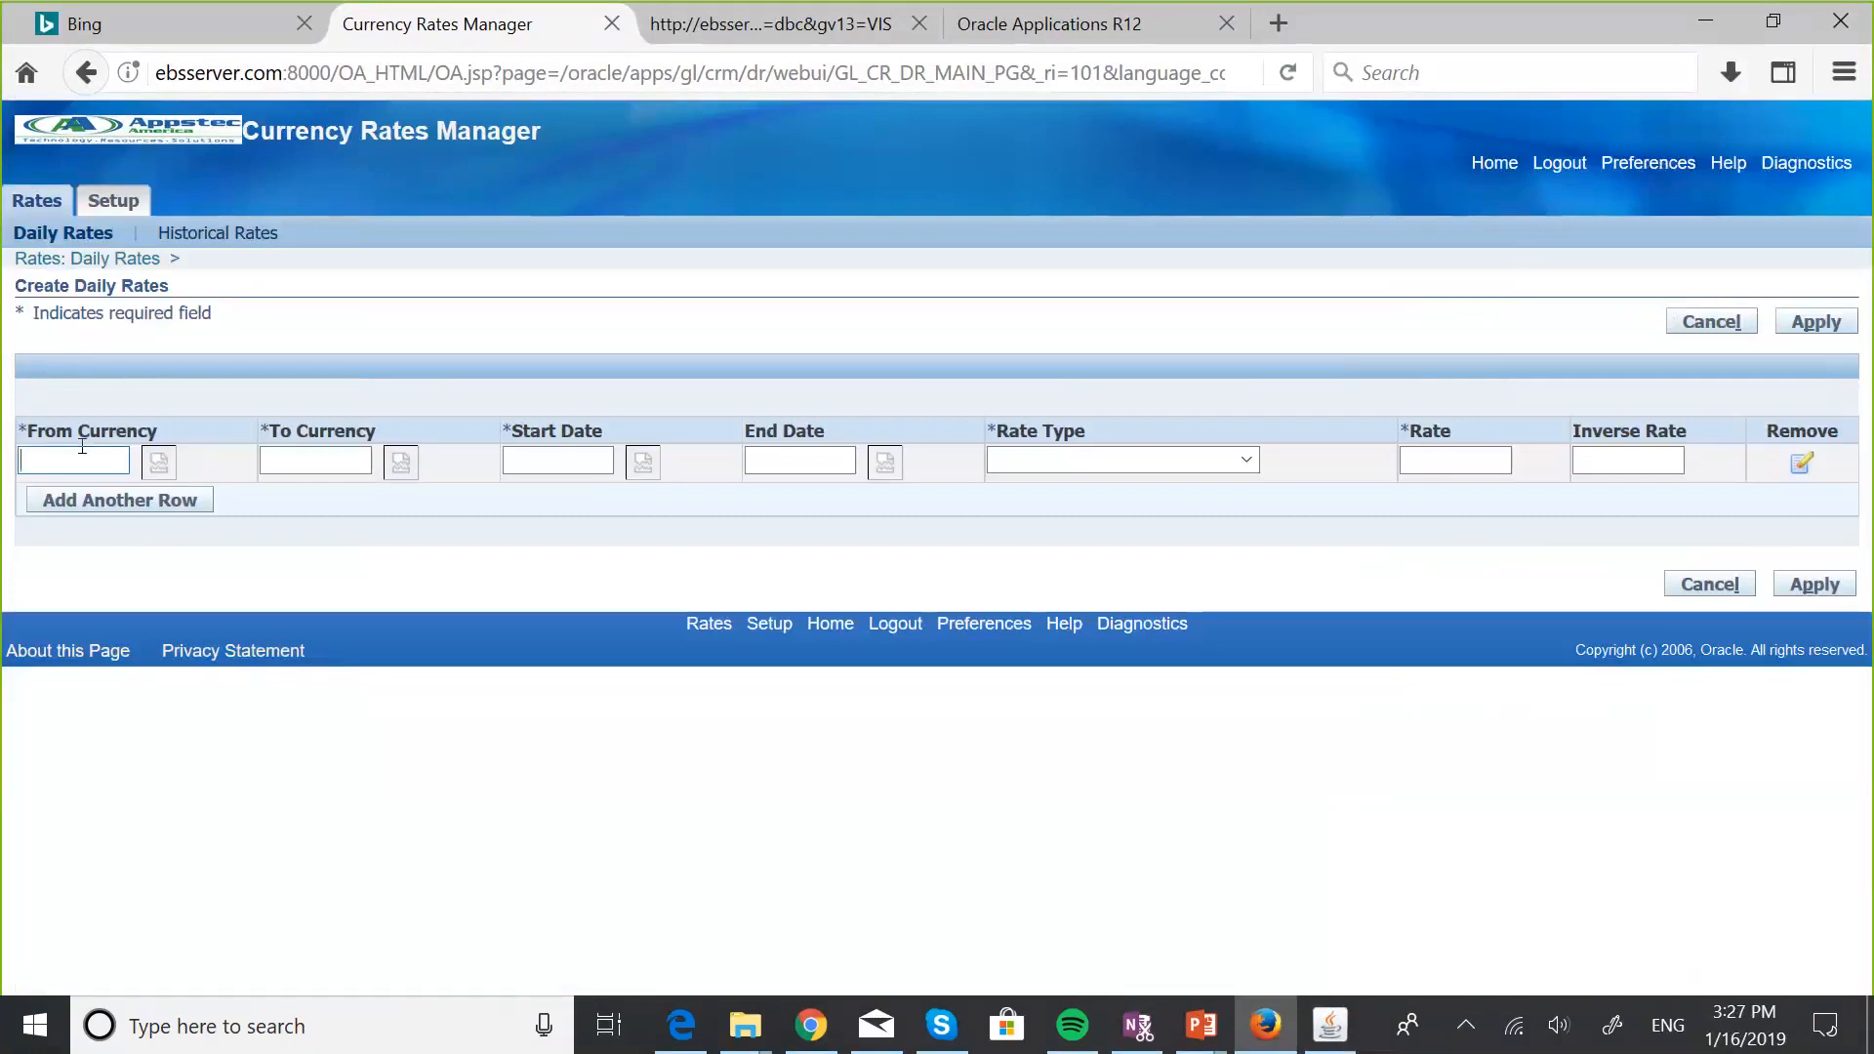
pyautogui.write('KES')
pyautogui.press('BackSpace')
pyautogui.press('BackSpace')
pyautogui.press('BackSpace')
pyautogui.write('USD')
pyautogui.click(300, 456)
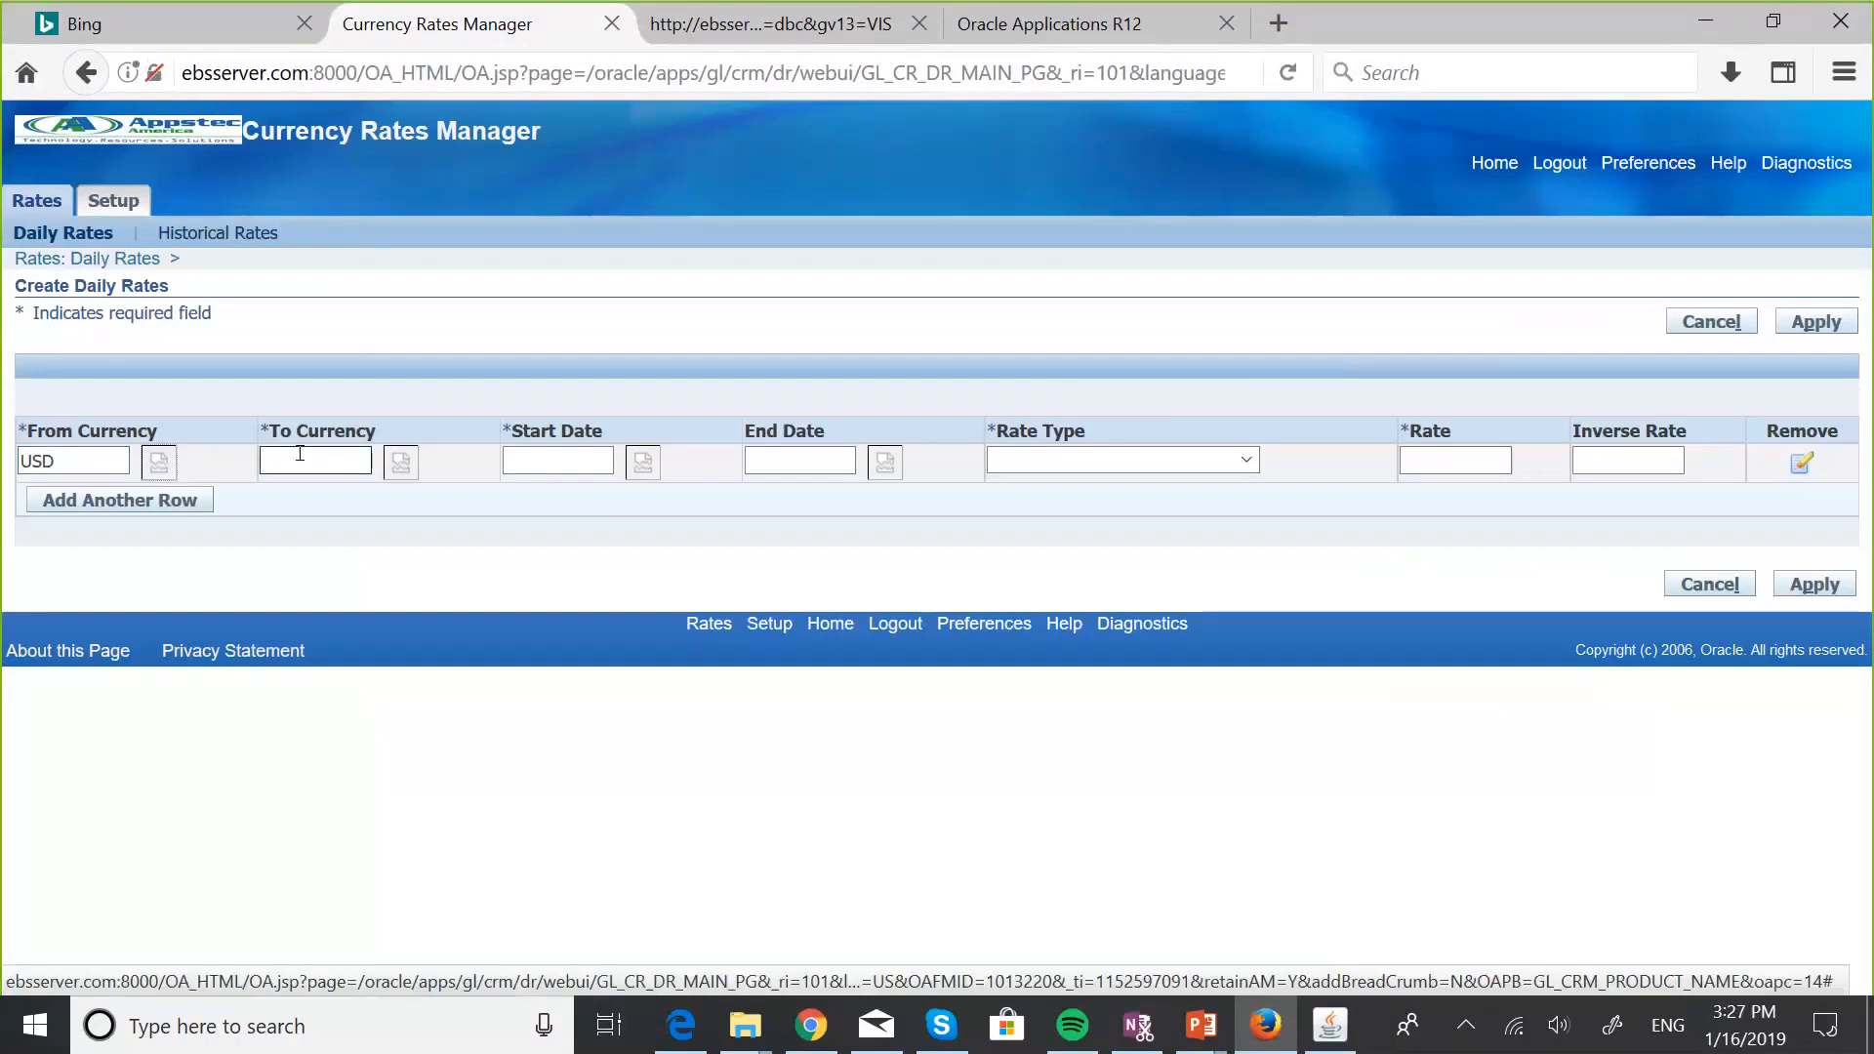
pyautogui.click(300, 453)
pyautogui.write('KES')
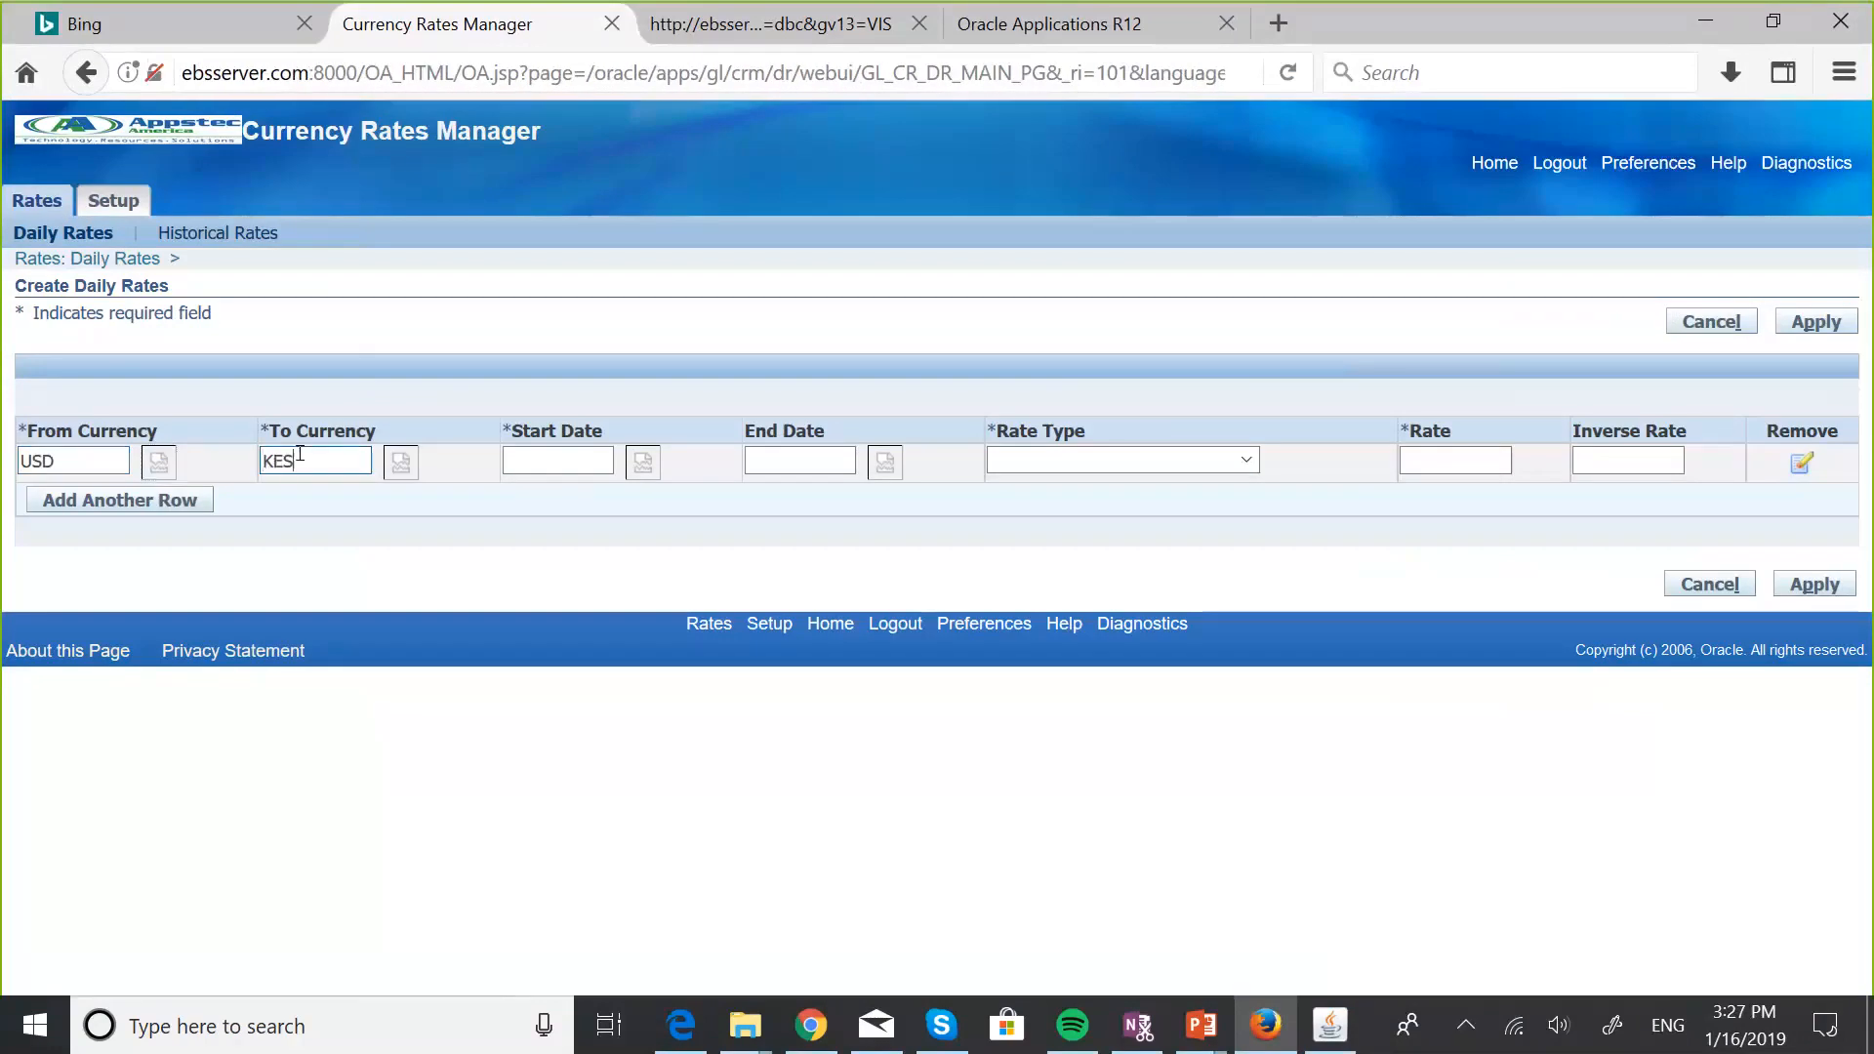
# Set the new daily rate's date range from 01-Dec-2018 to 31-Jan-2019.
pyautogui.click(551, 458)
pyautogui.click(637, 471)
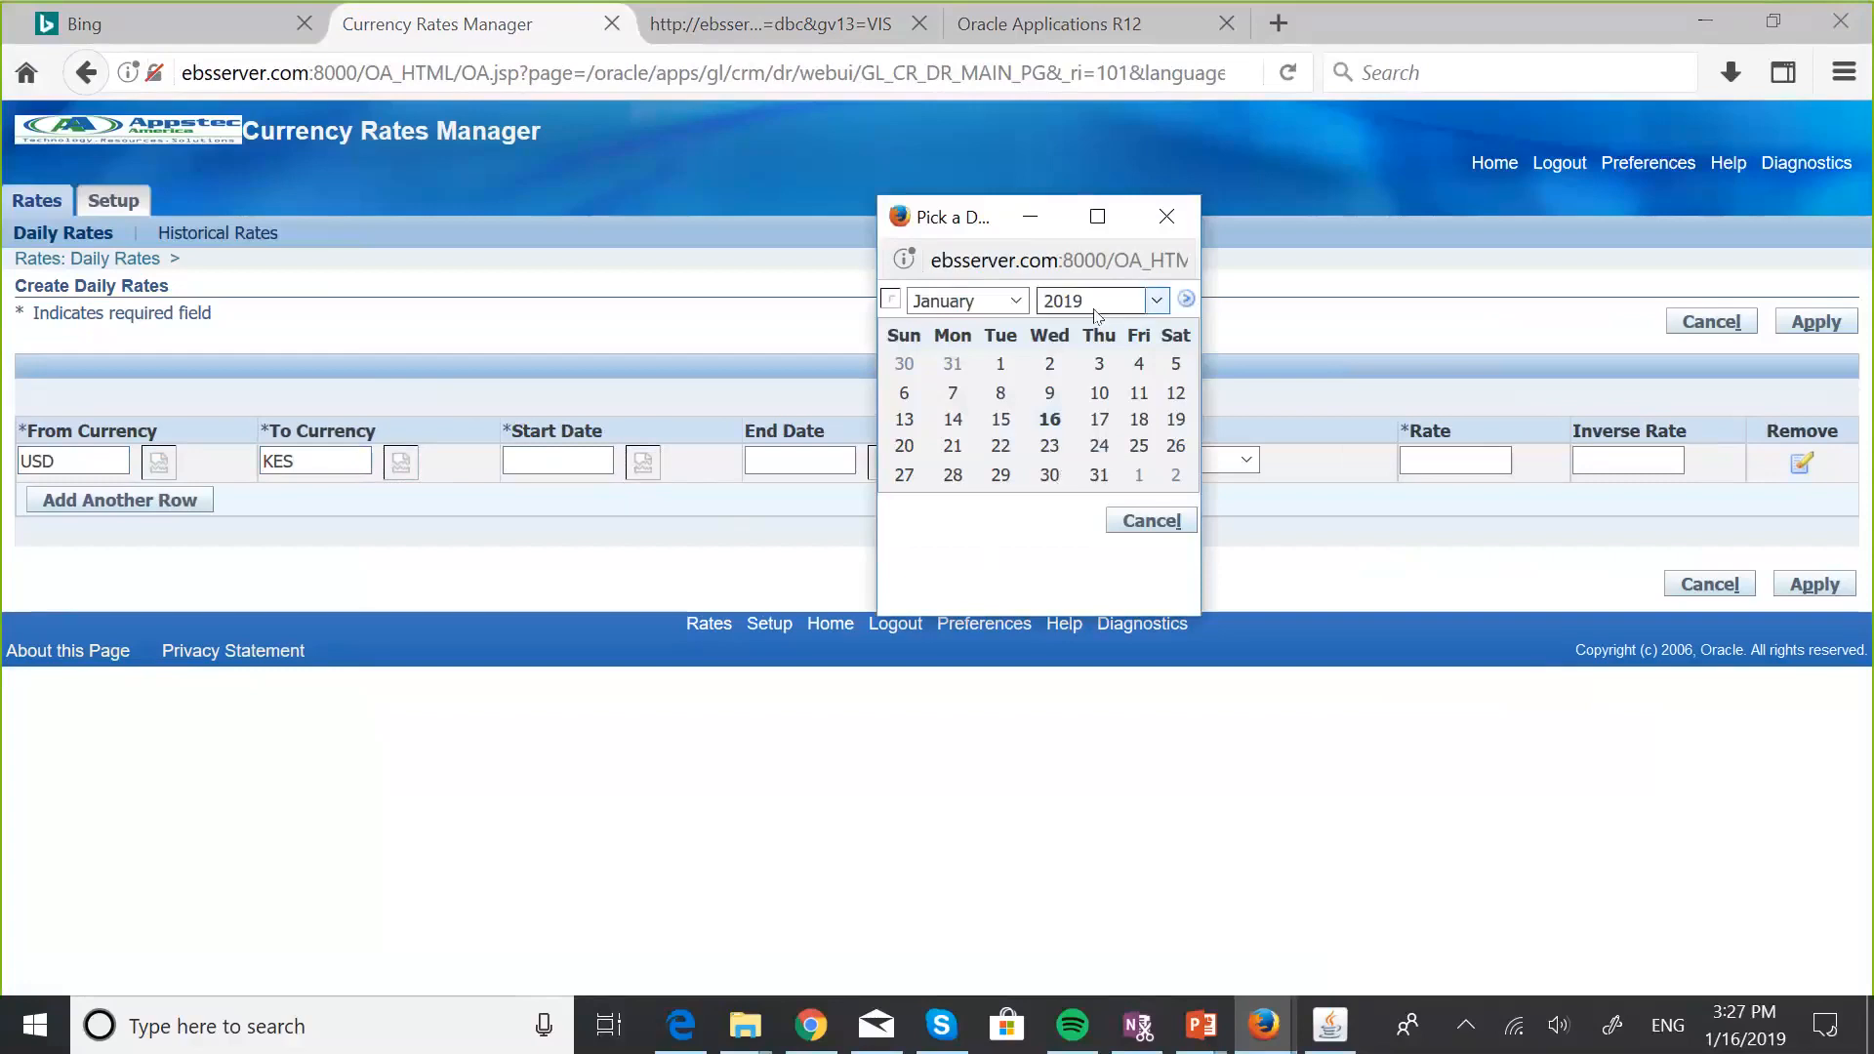
pyautogui.click(1156, 301)
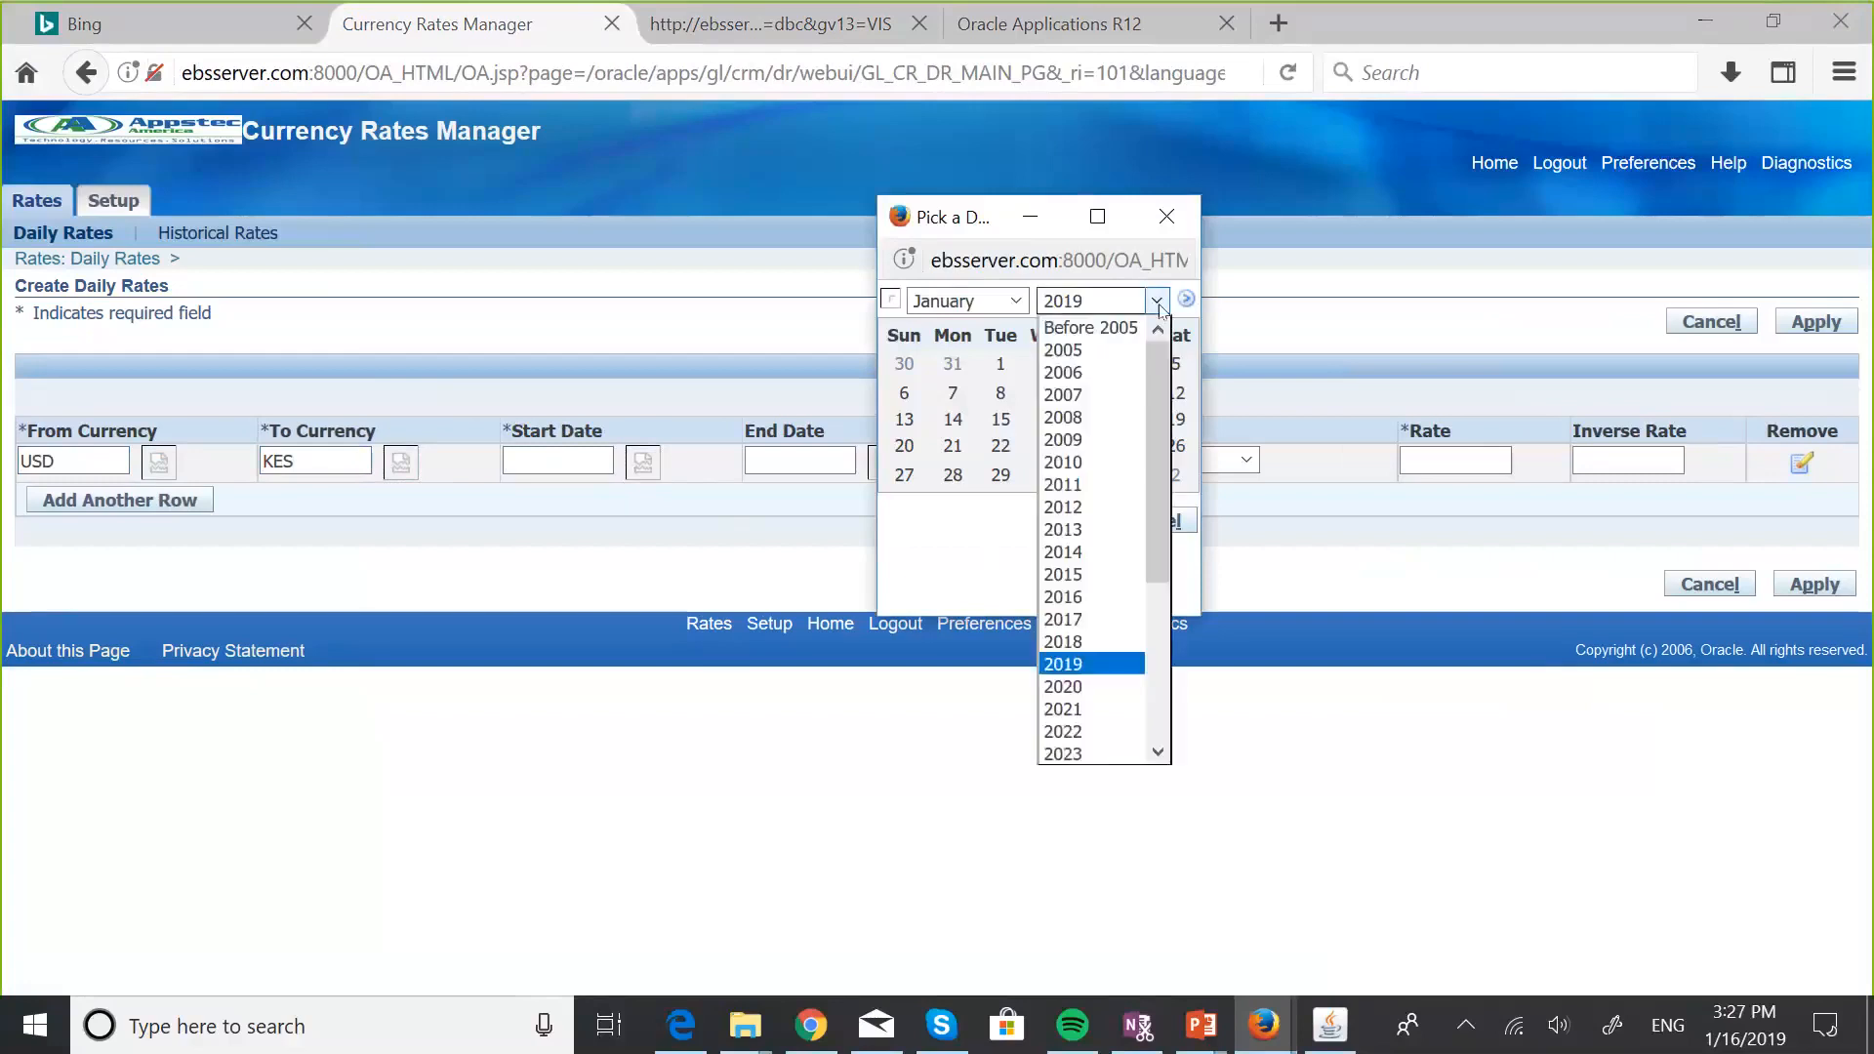
pyautogui.click(1073, 641)
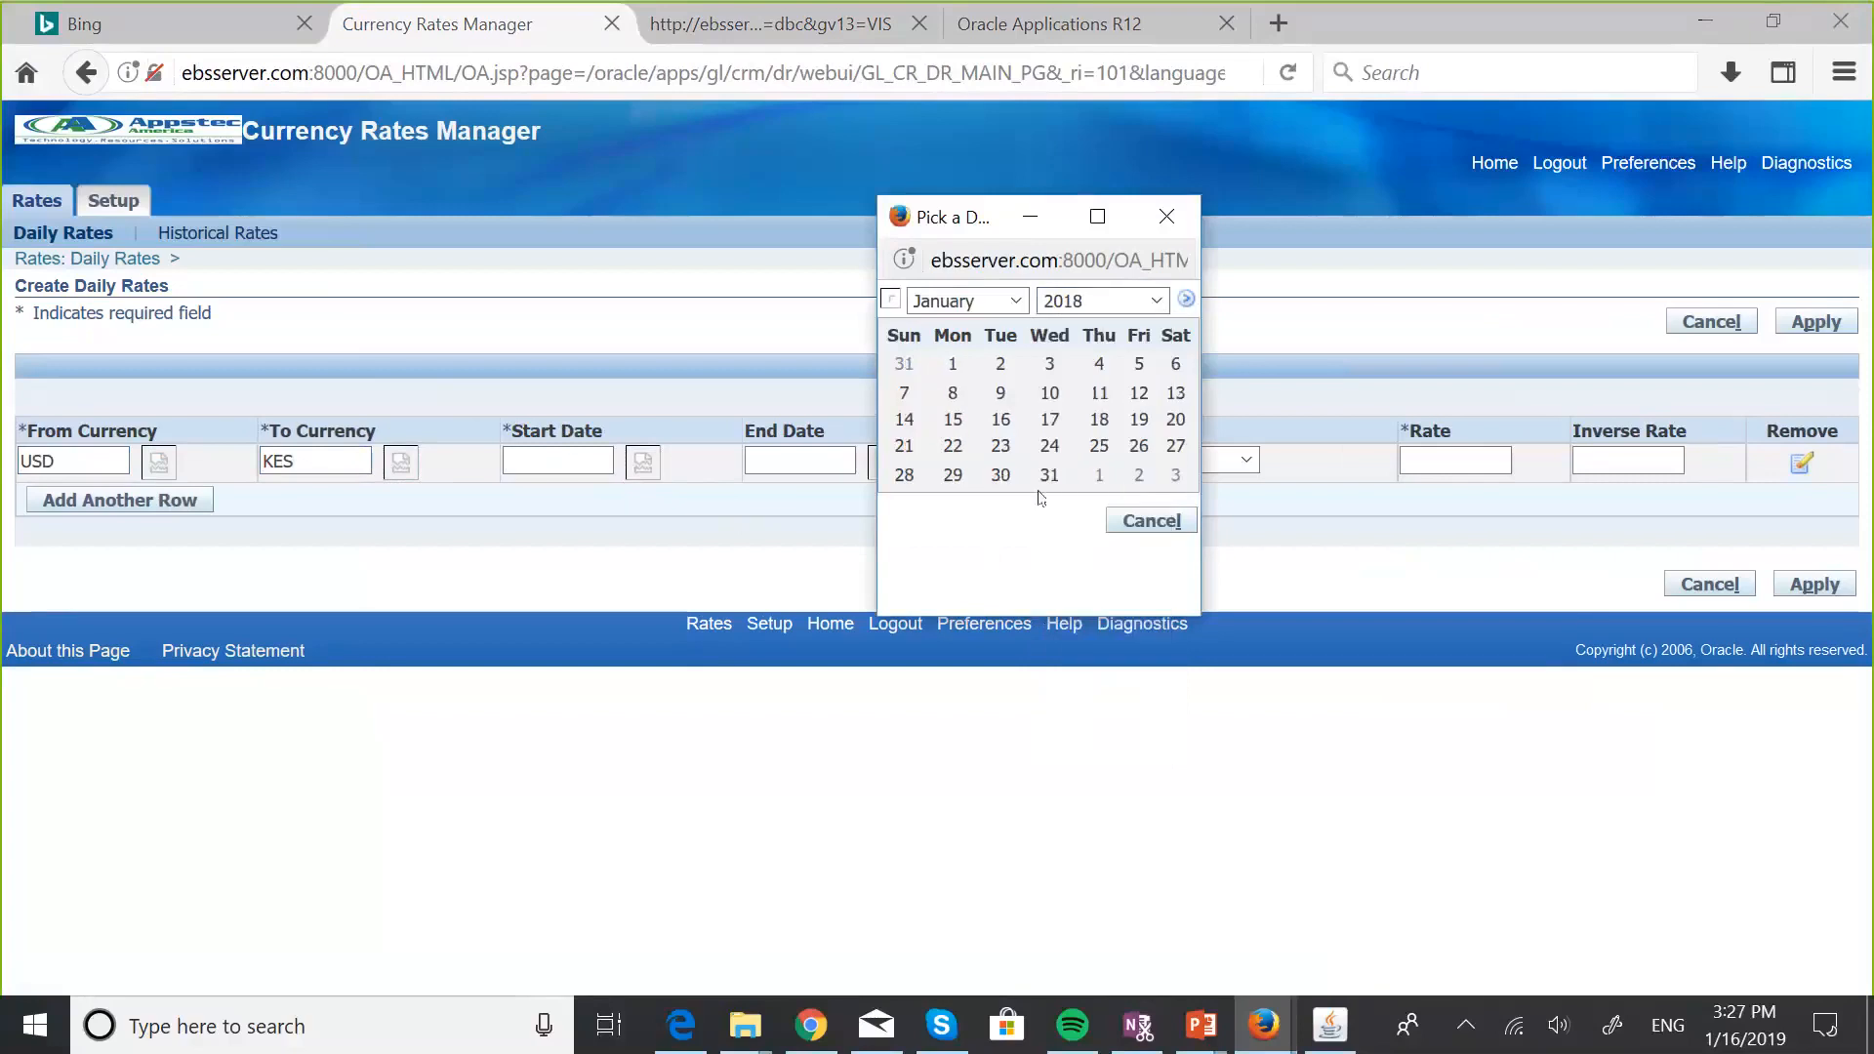
pyautogui.click(1022, 308)
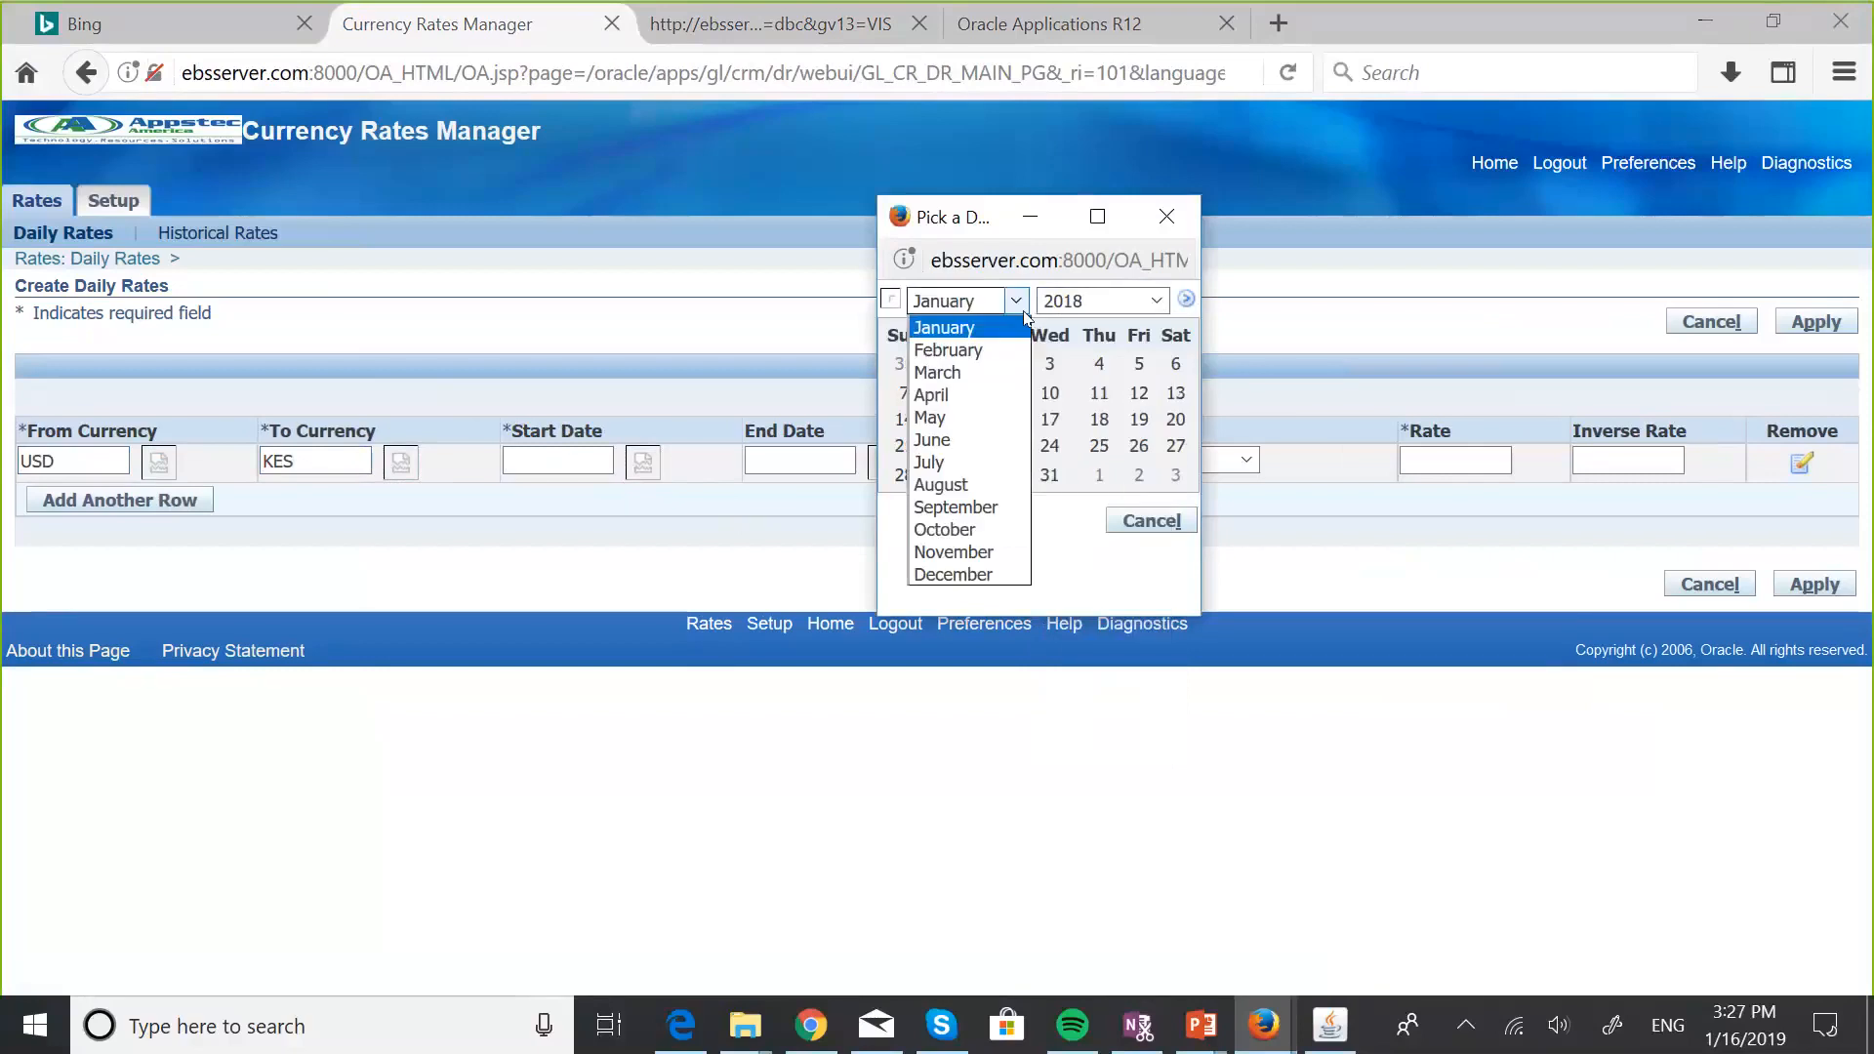
pyautogui.click(991, 574)
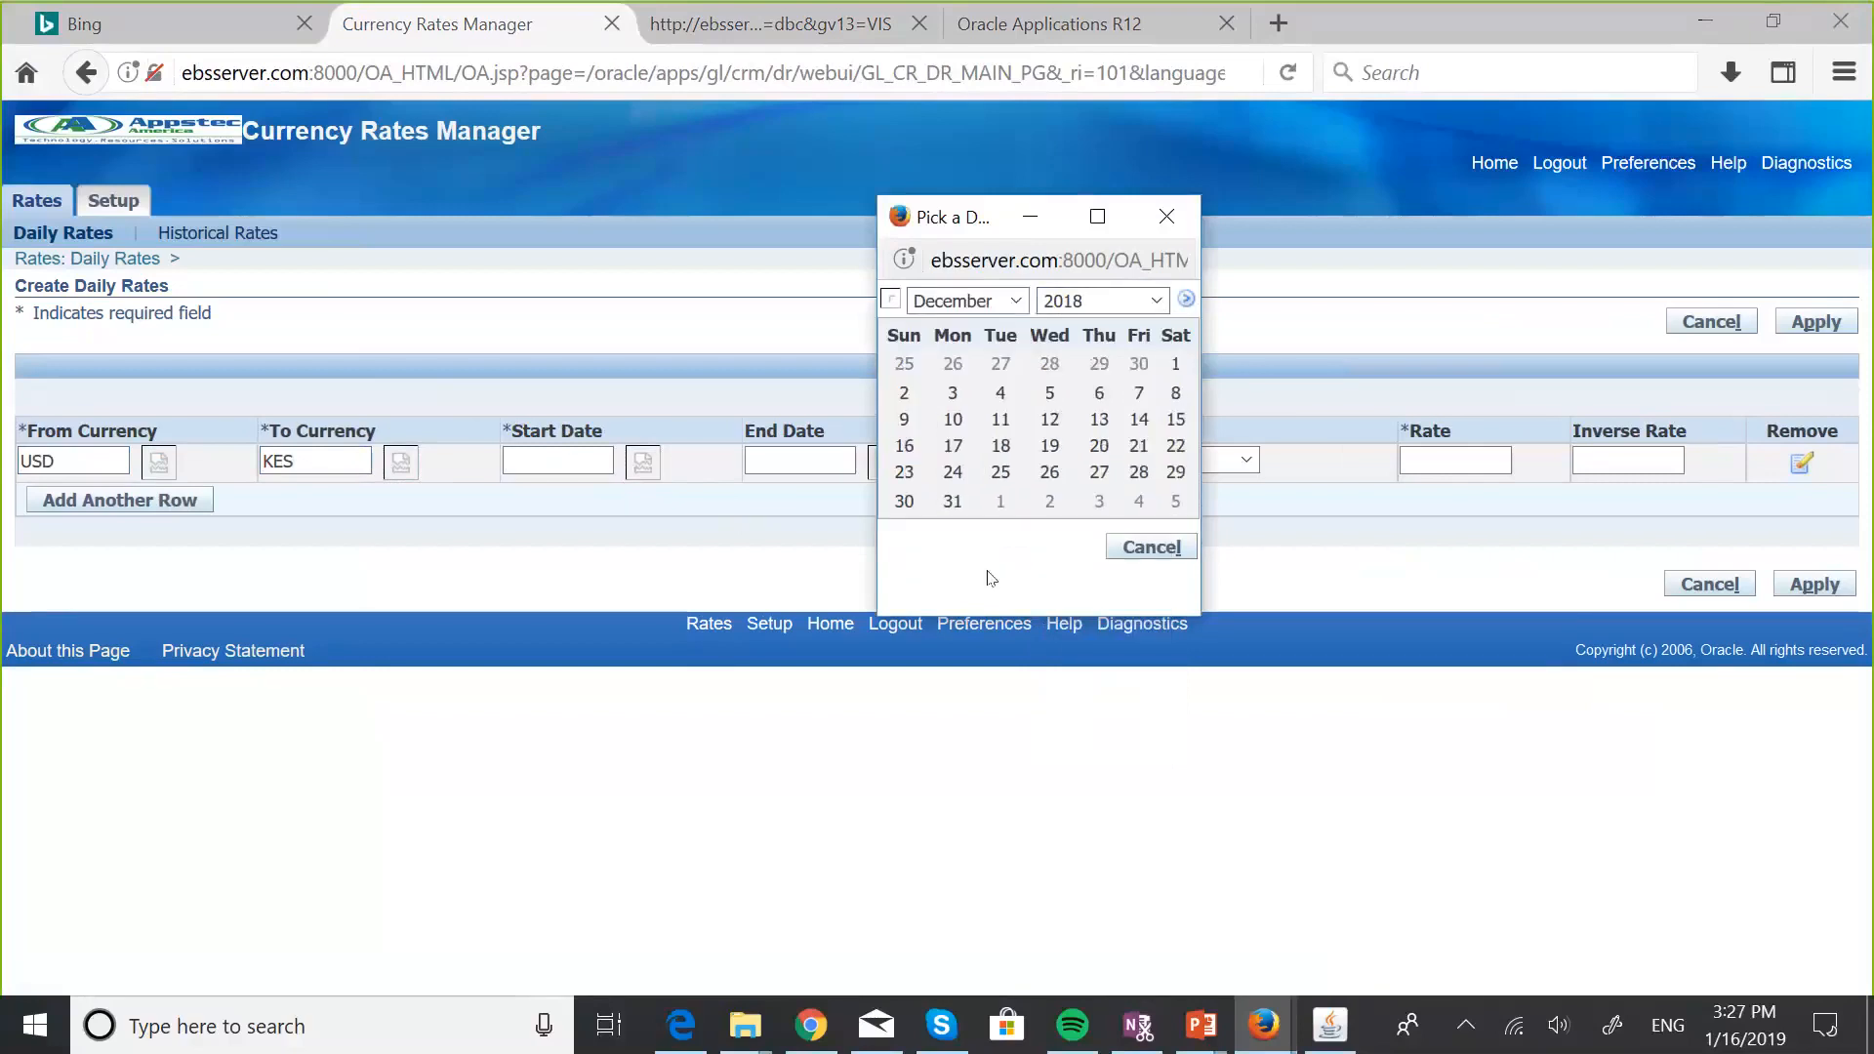
pyautogui.click(1175, 366)
pyautogui.click(815, 459)
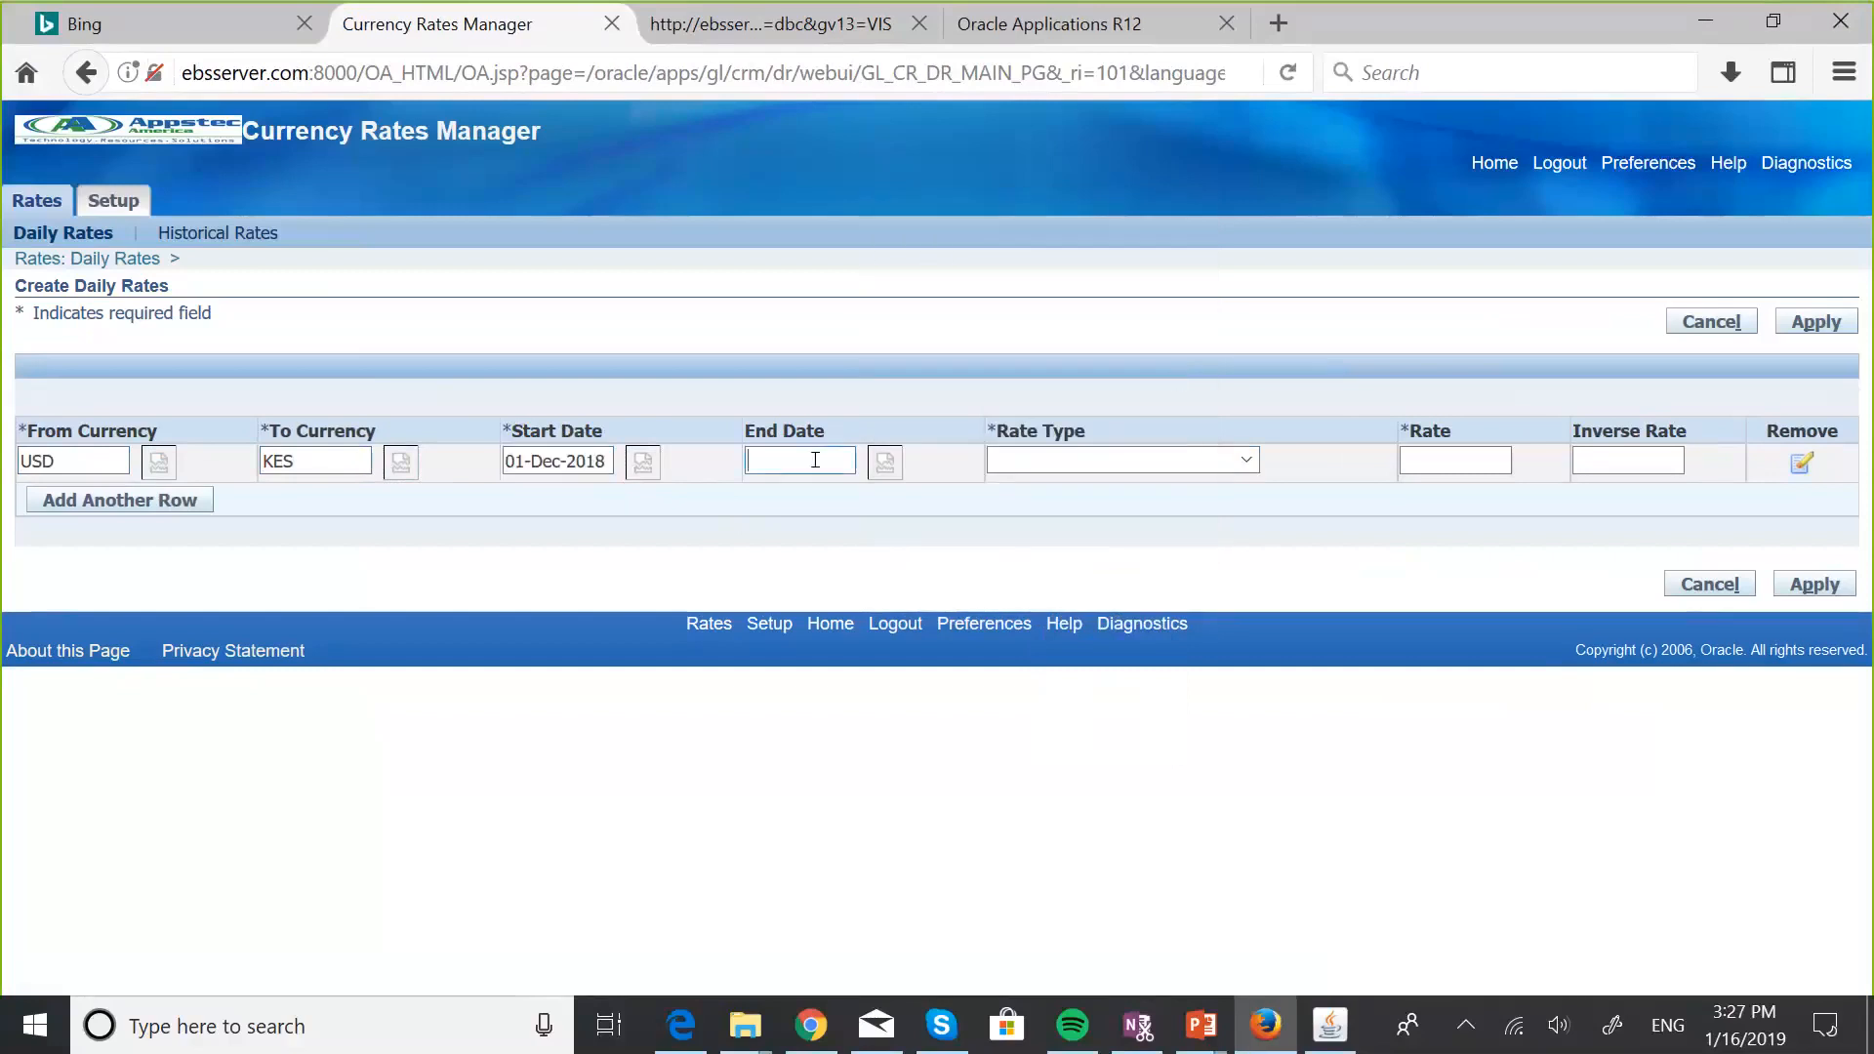
pyautogui.click(884, 462)
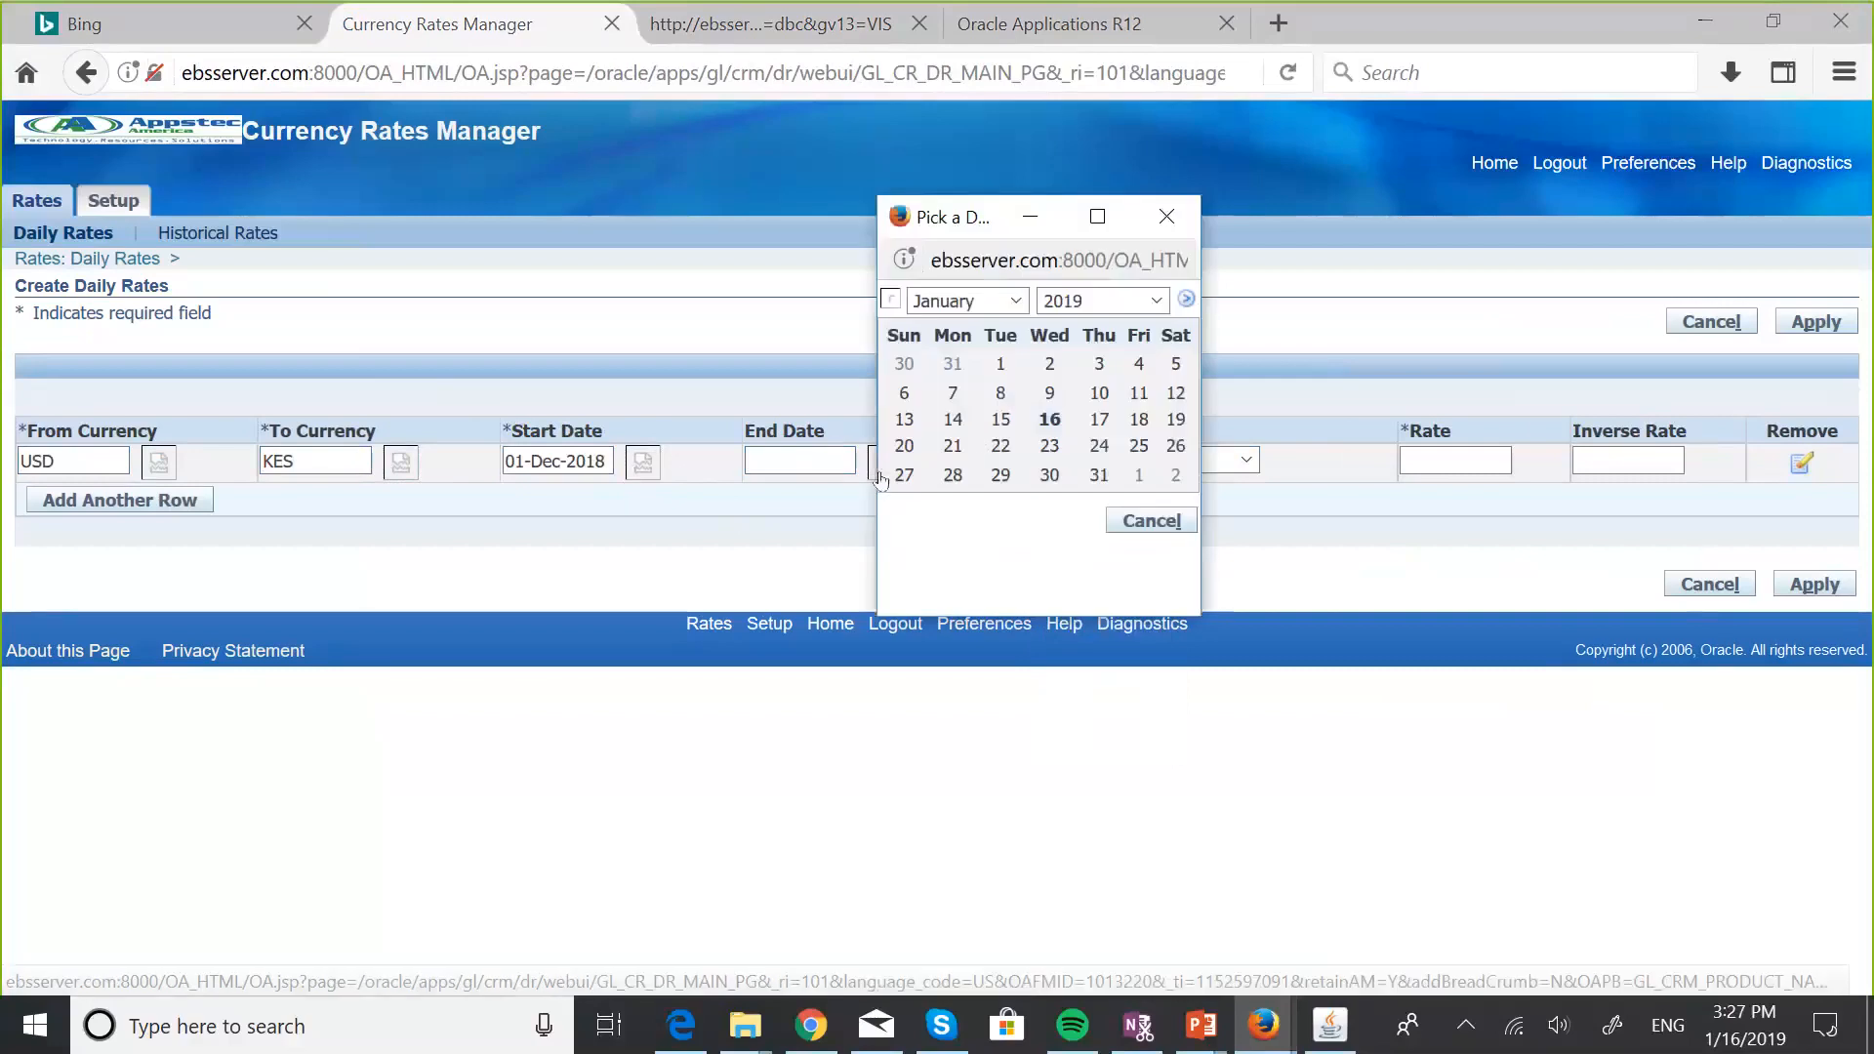
pyautogui.click(1096, 477)
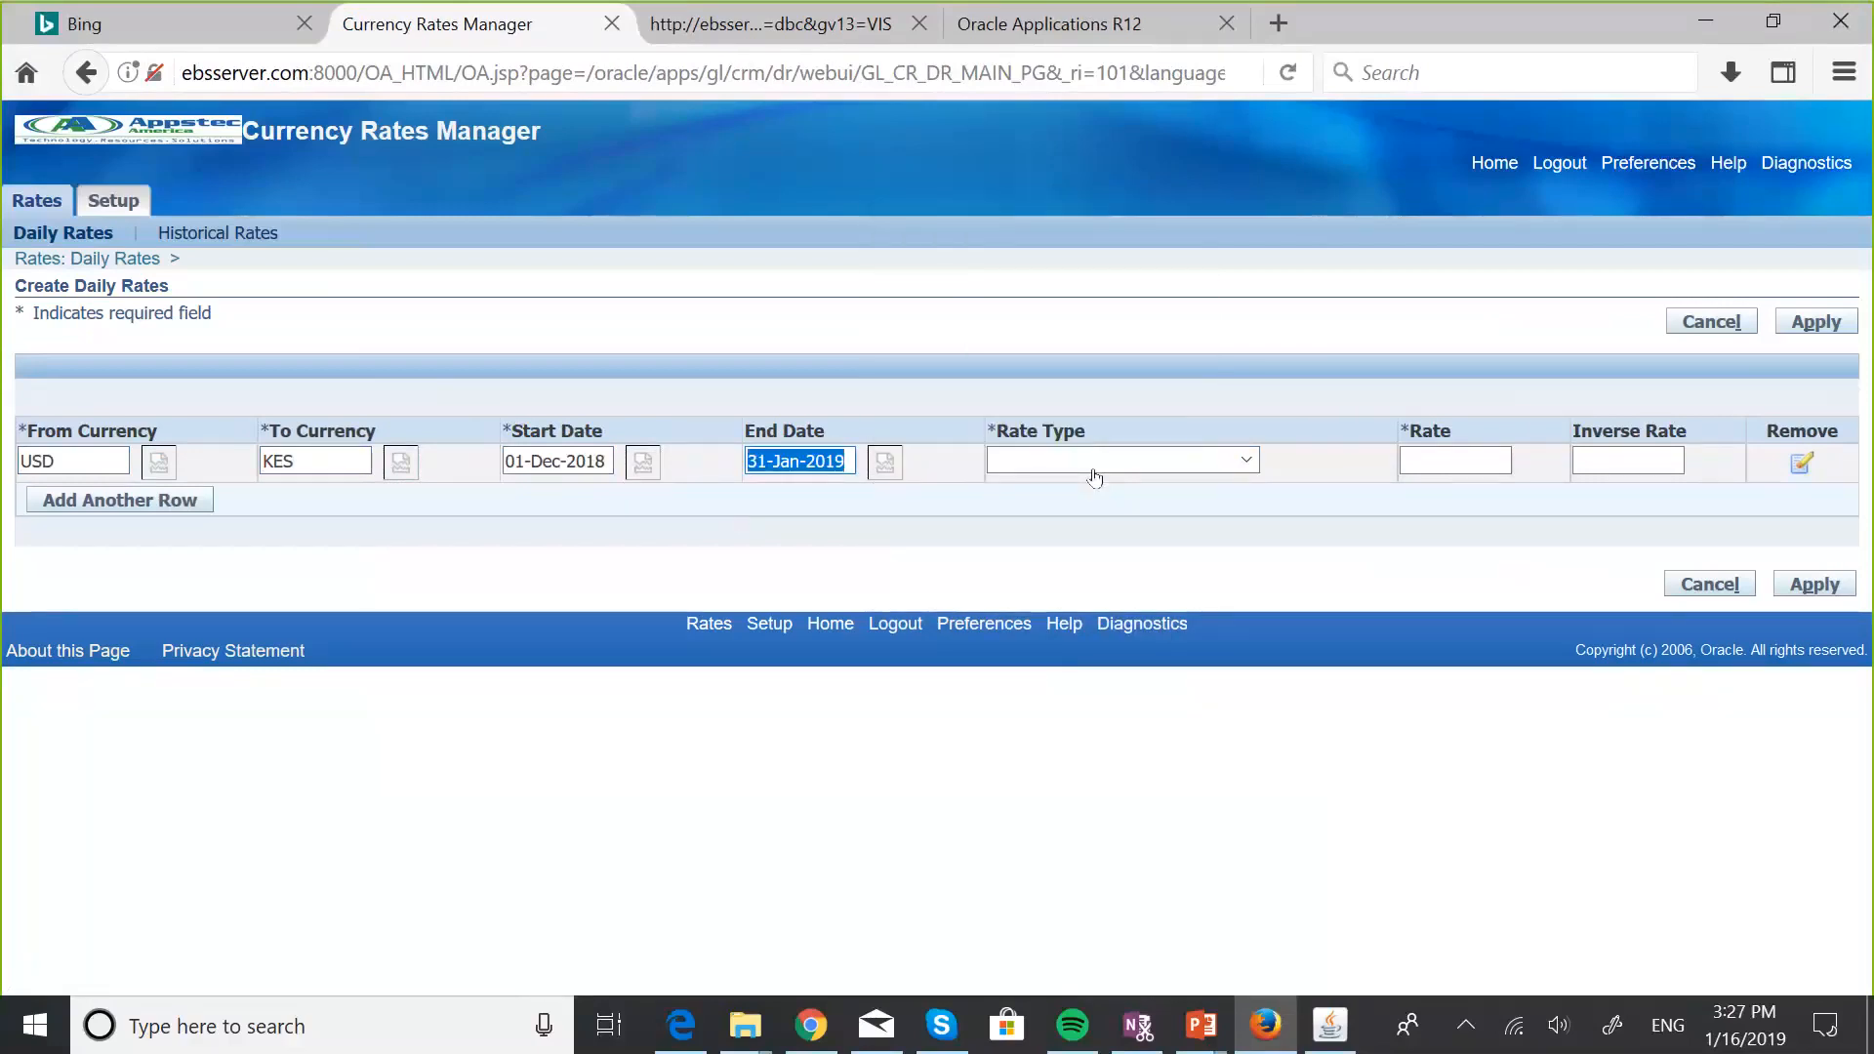
# Choose Maskani Corporate as the rate type of the new daily rate.
pyautogui.click(1247, 460)
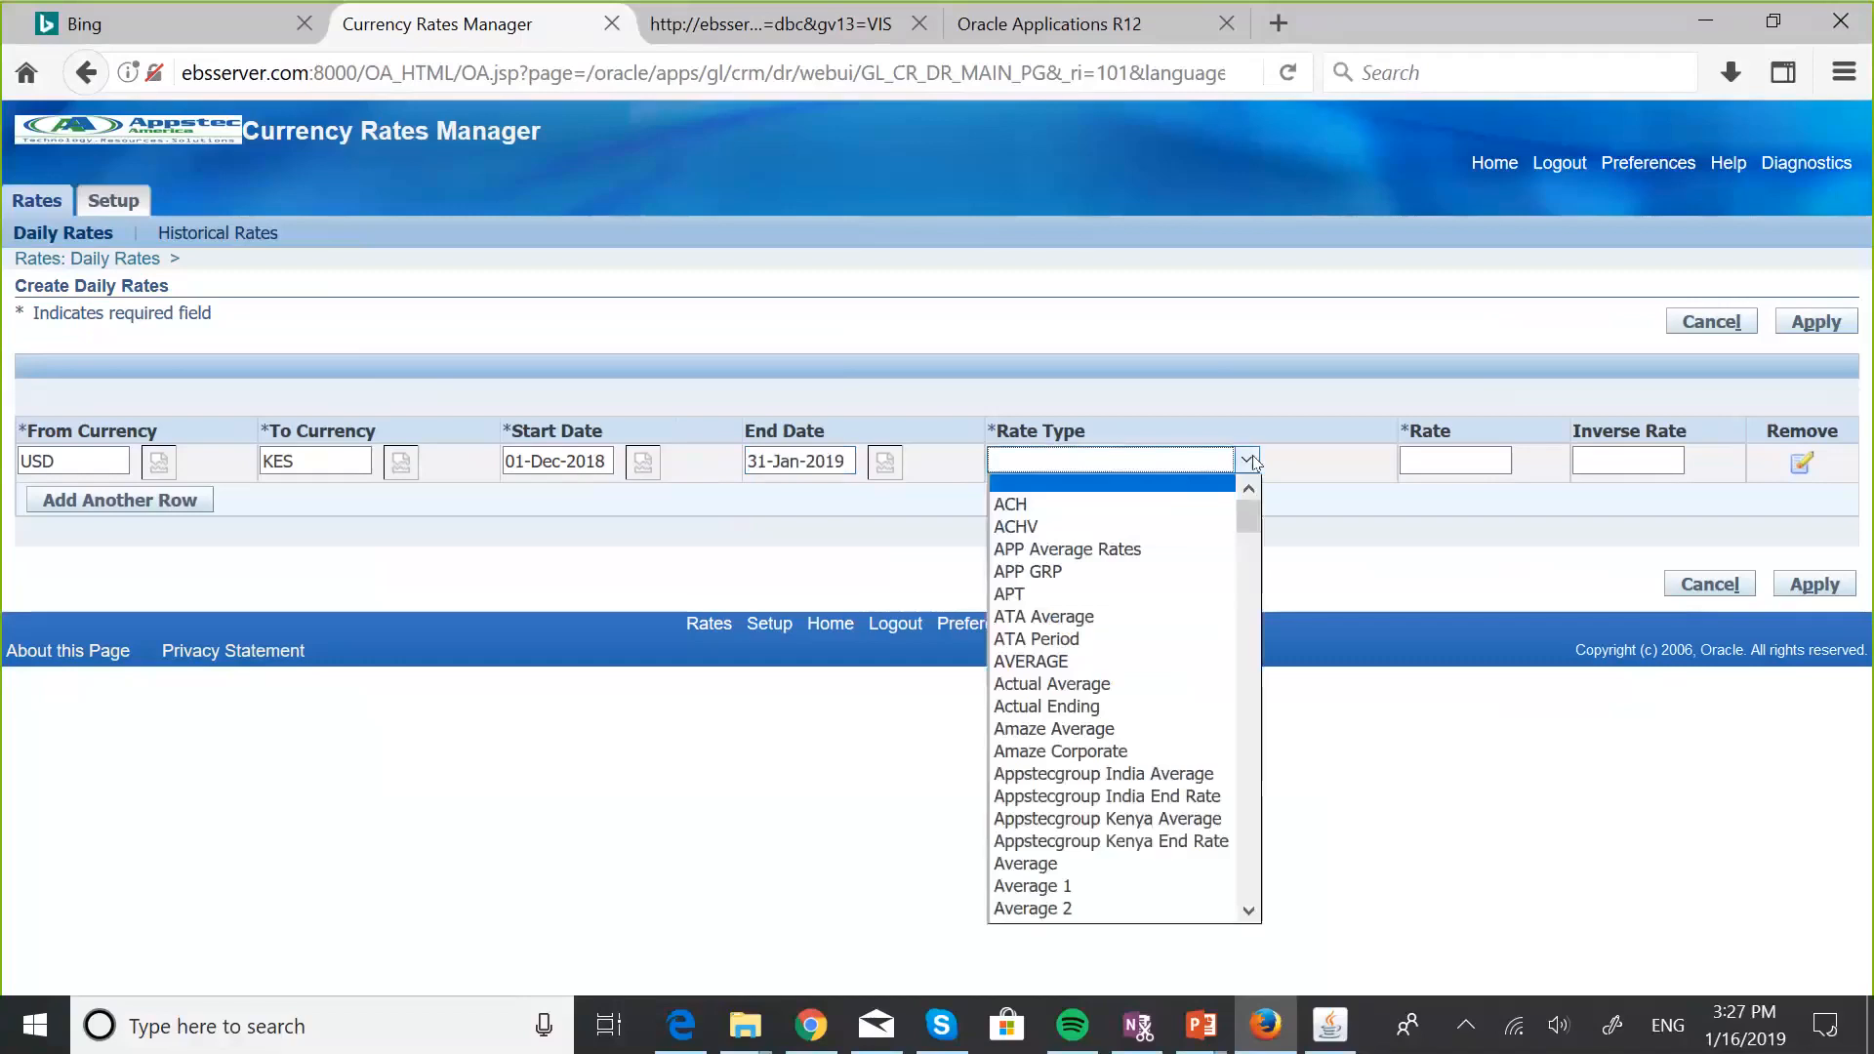
pyautogui.scroll(-7, 1249, 908)
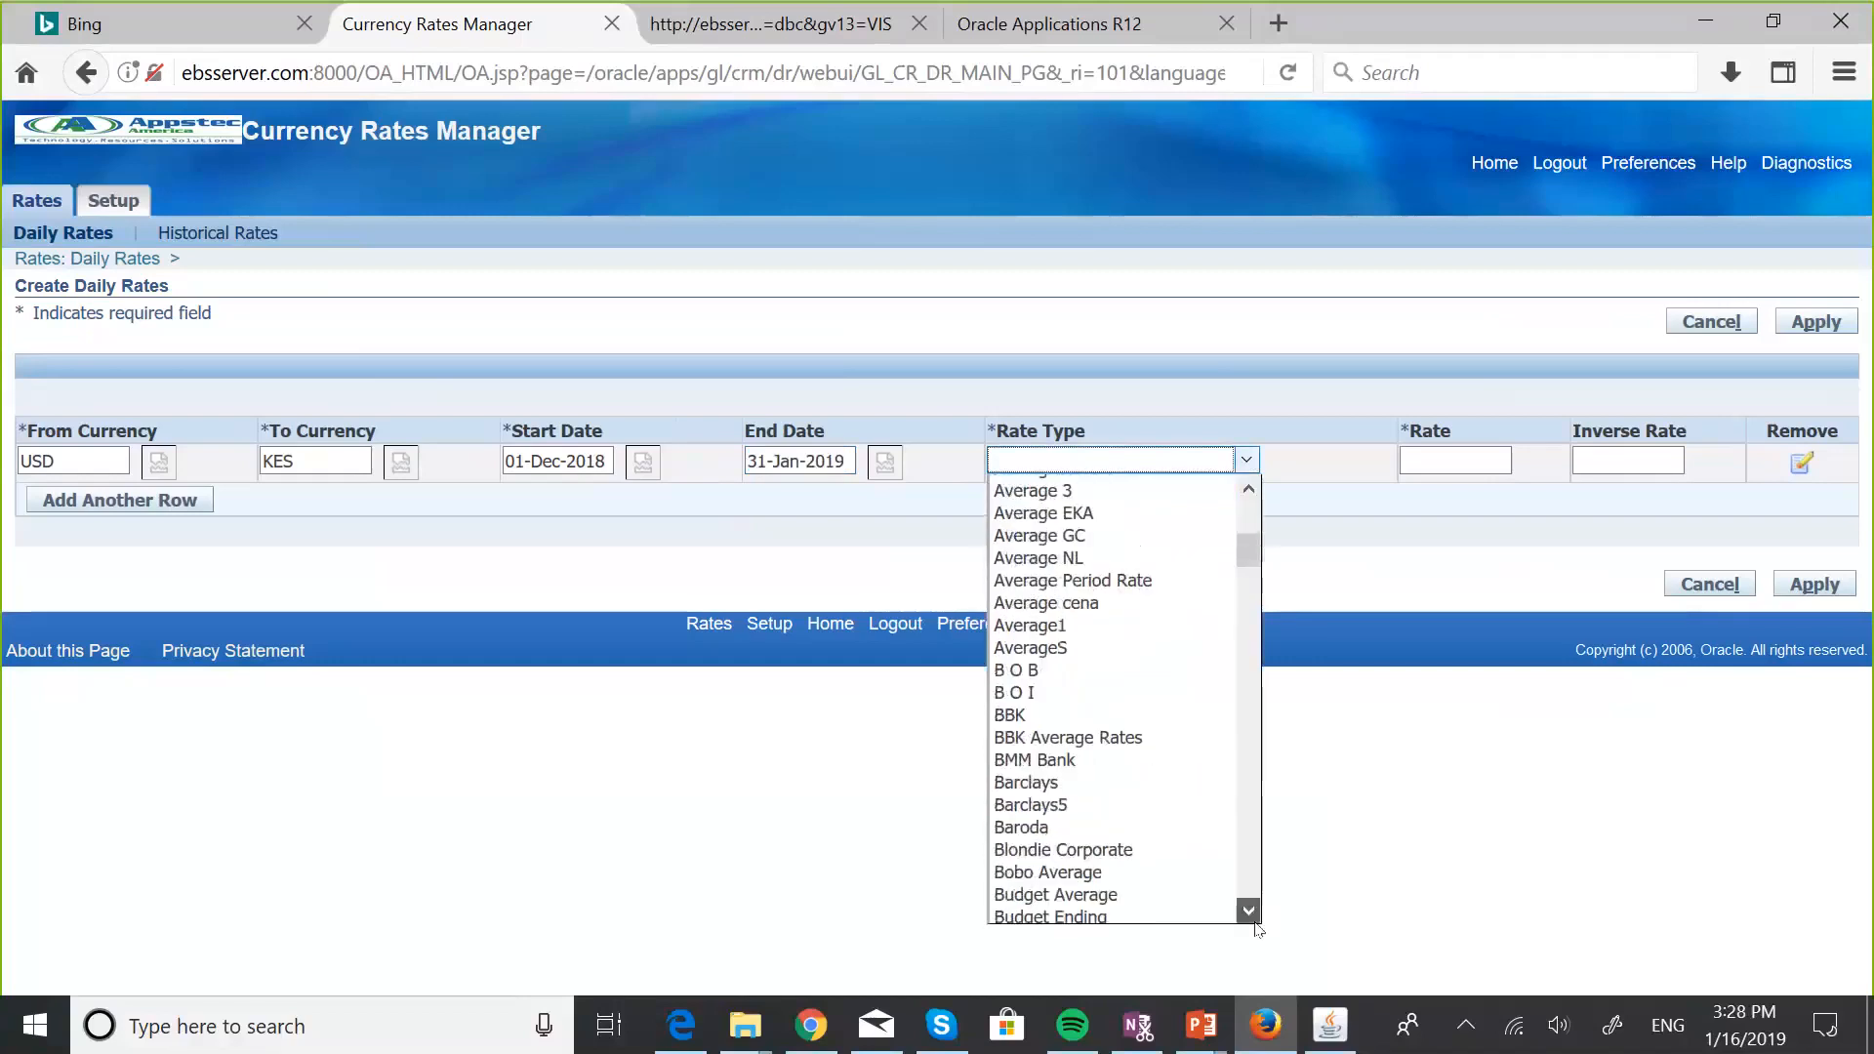
pyautogui.scroll(-15, 1249, 907)
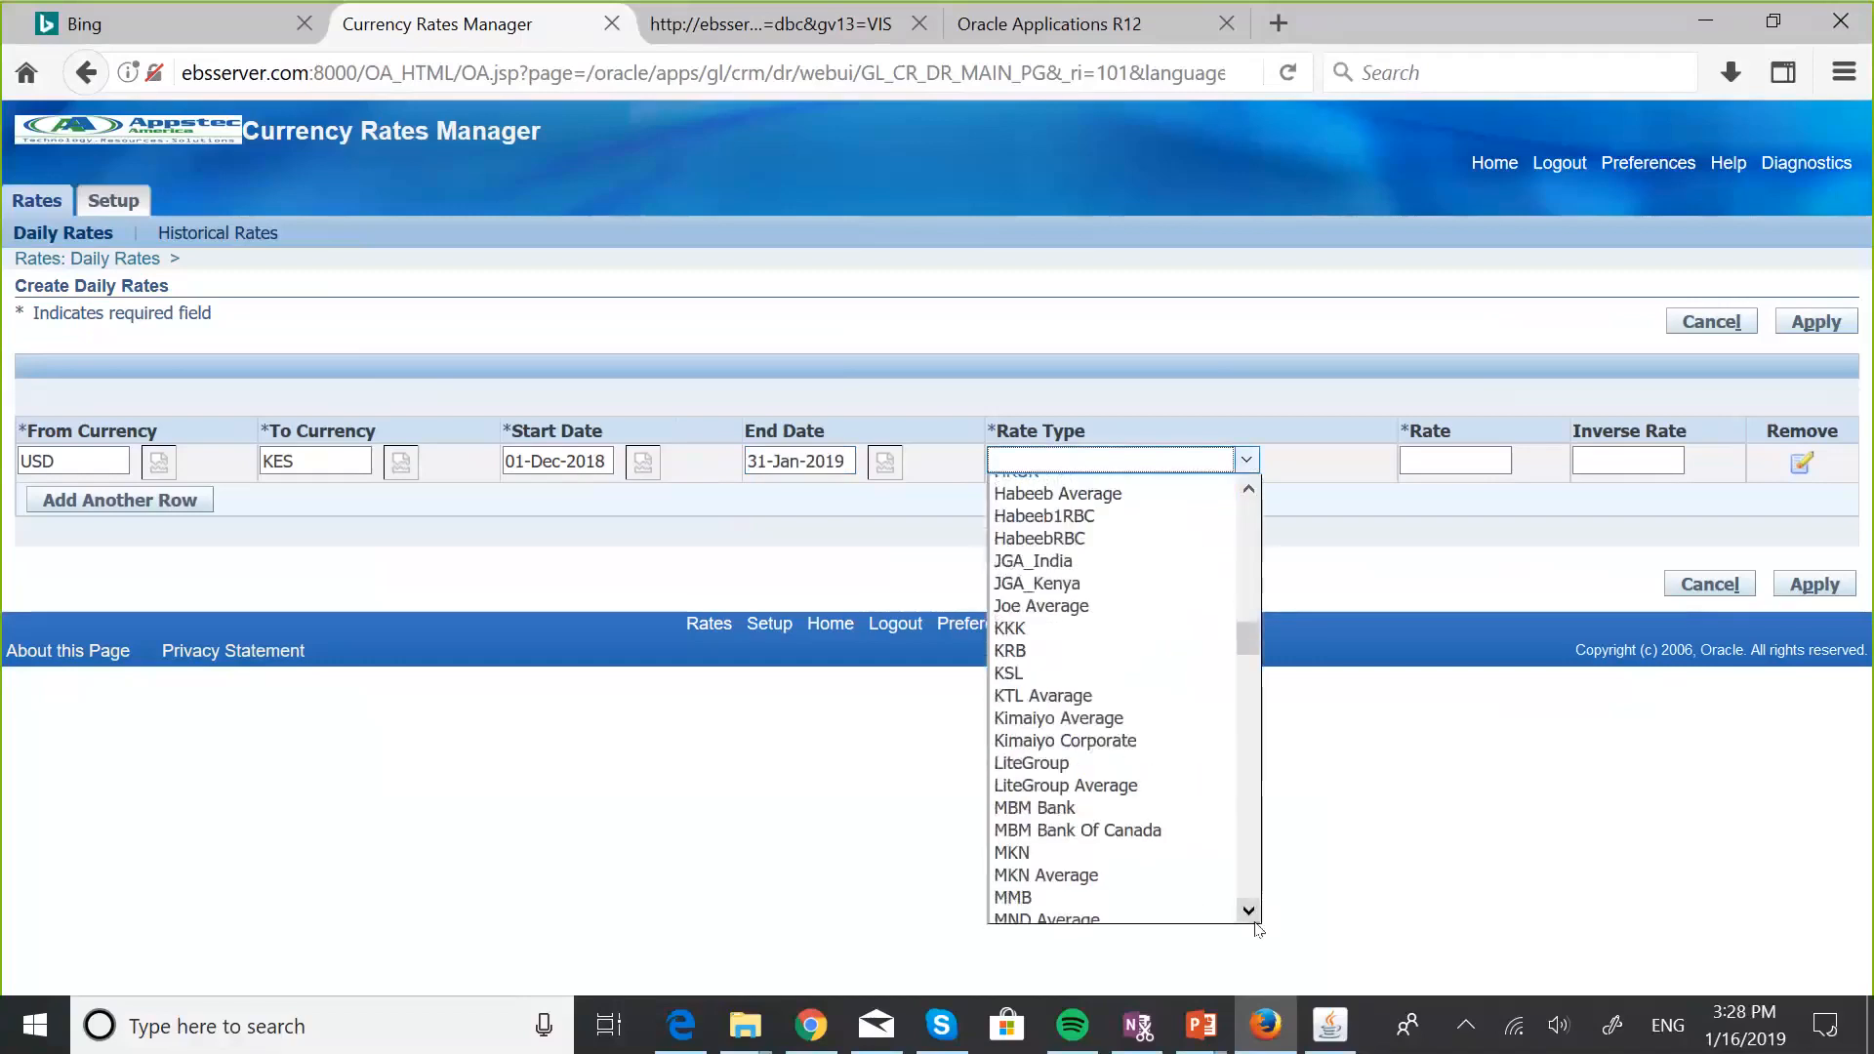
pyautogui.scroll(-2, 1258, 927)
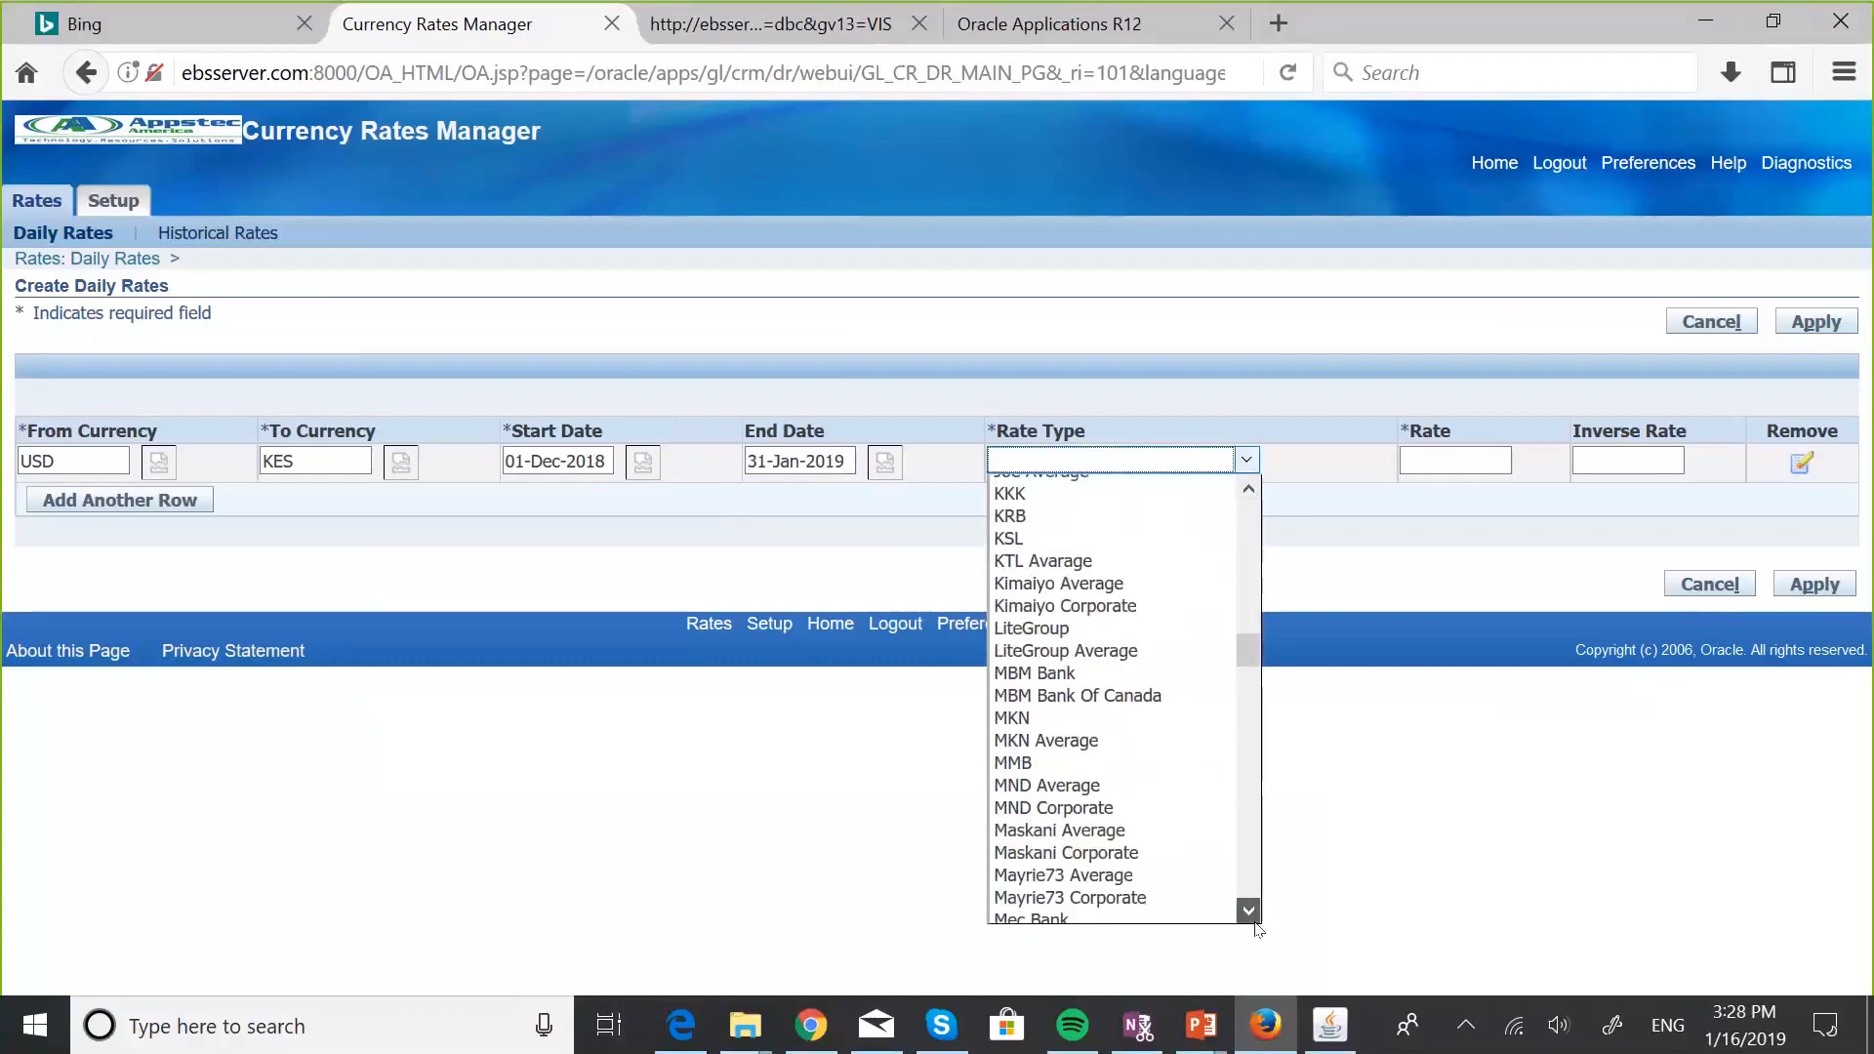
pyautogui.click(1108, 853)
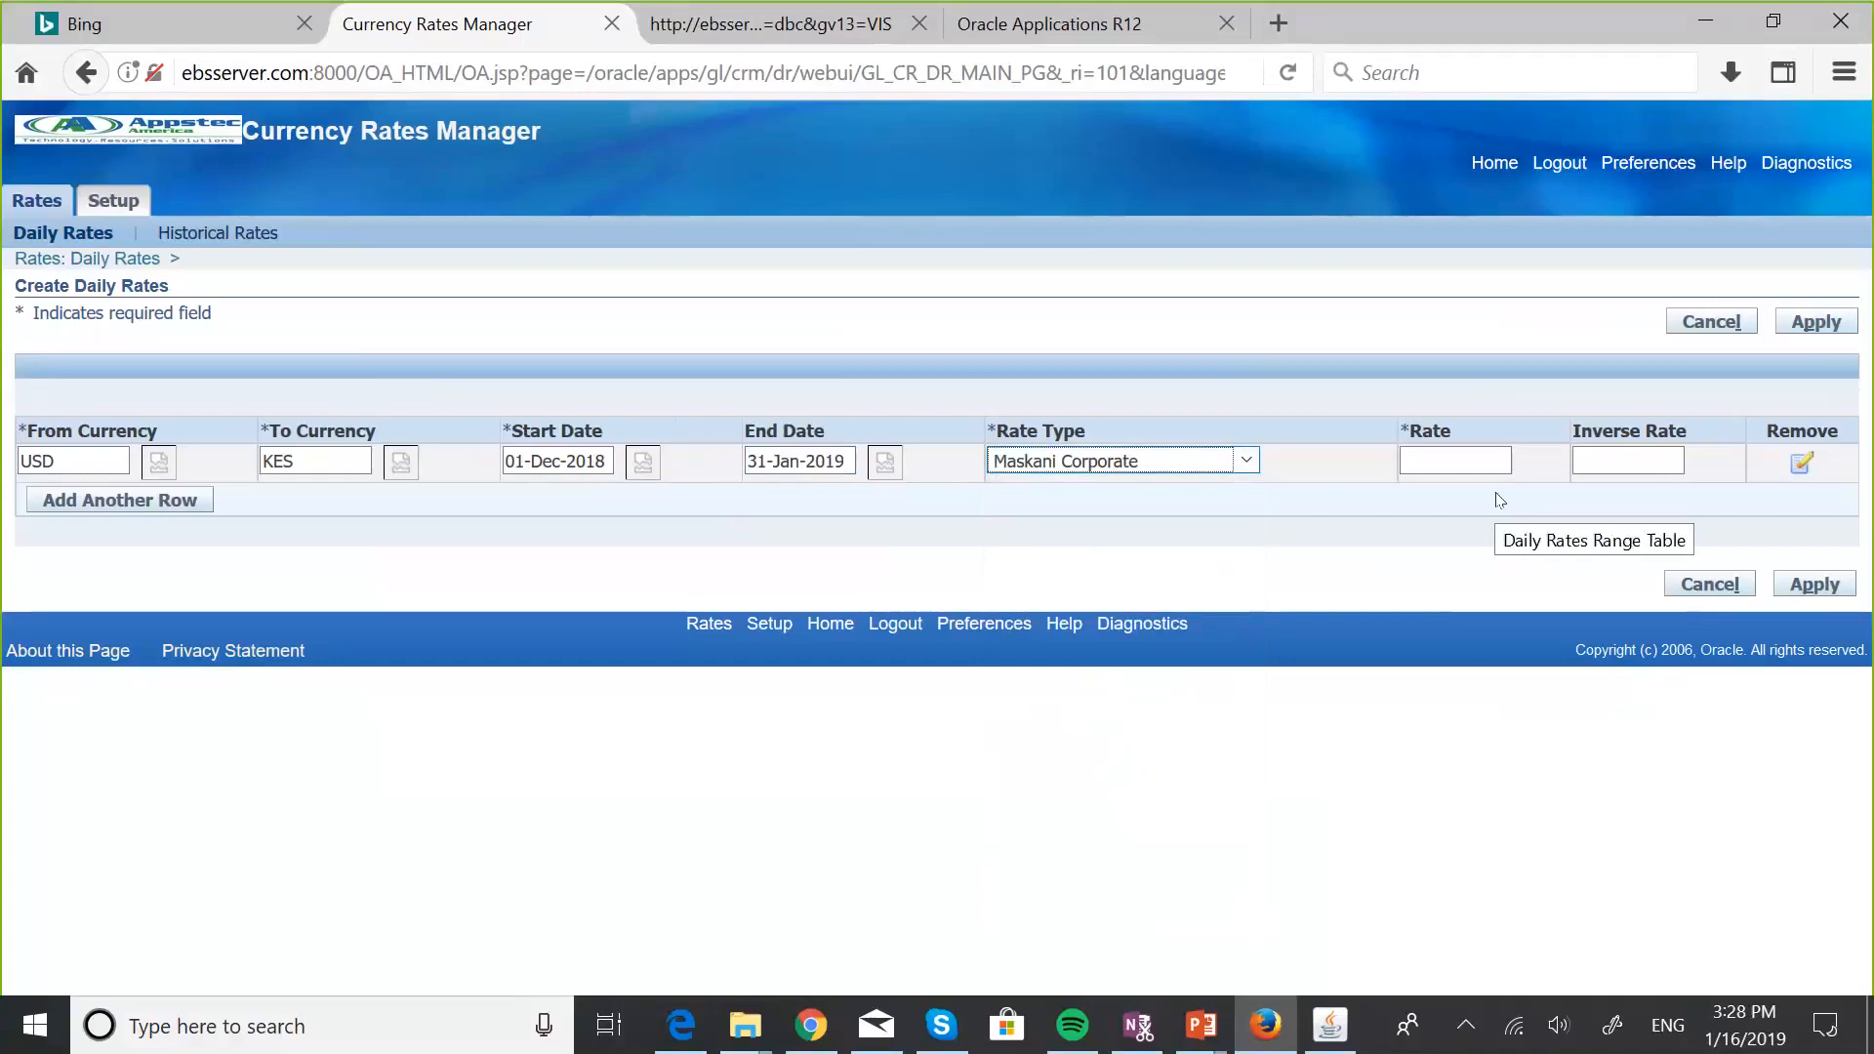
# Set the USD to KES rate to 103 and apply the new daily rates.
pyautogui.click(1443, 455)
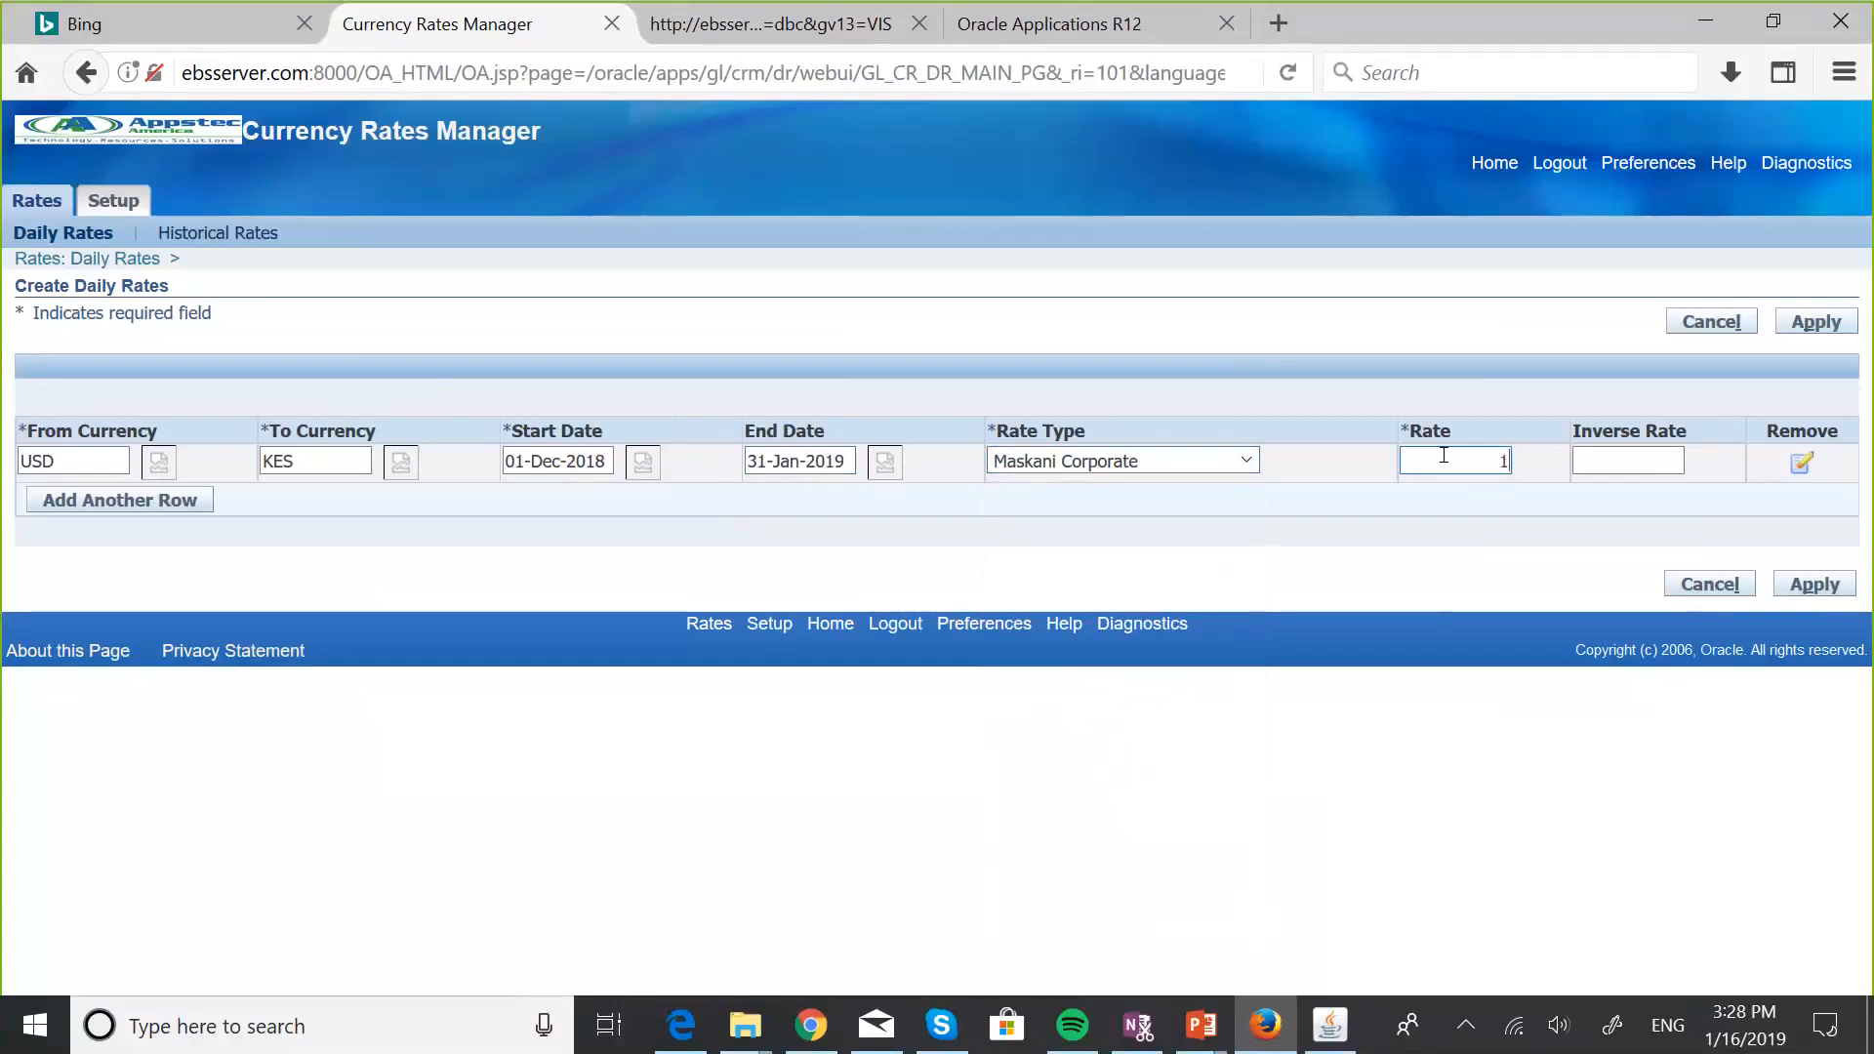
pyautogui.write('103')
pyautogui.click(1814, 584)
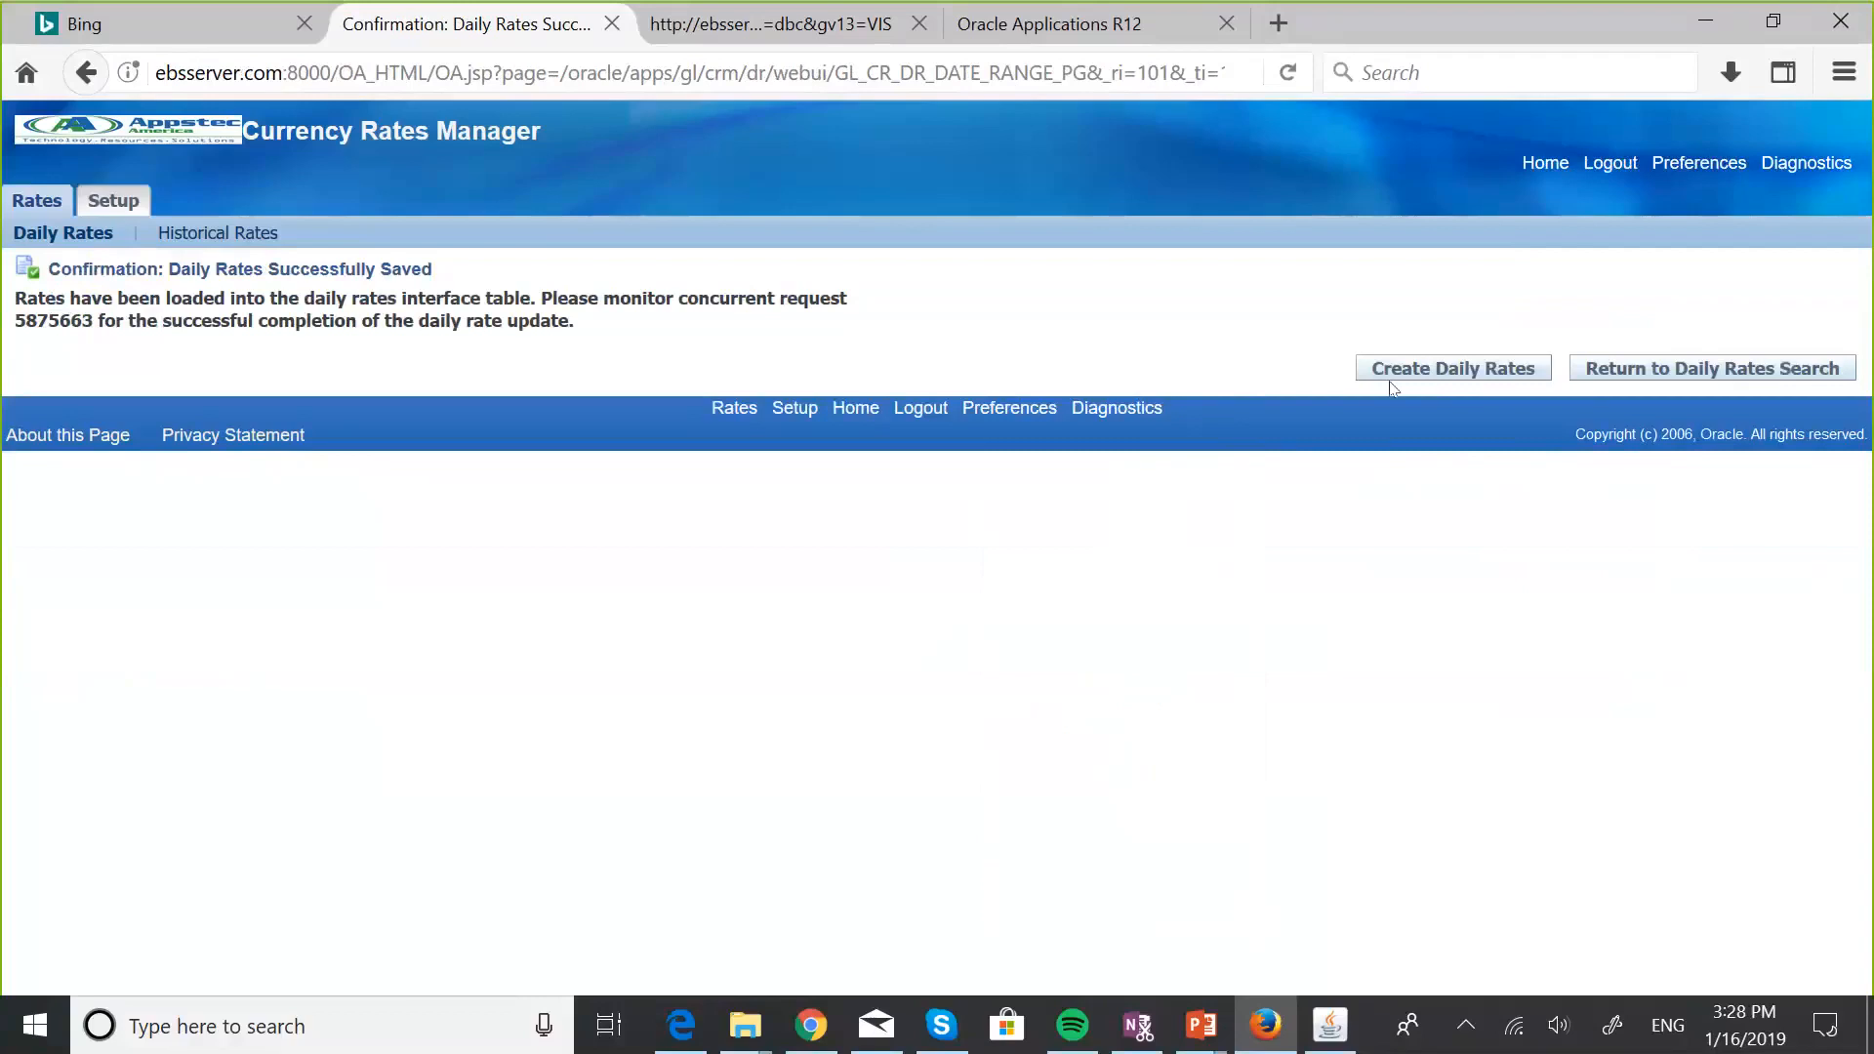
# Return to the daily rates search and search for rates of type Maskani Corporate.
pyautogui.click(1605, 372)
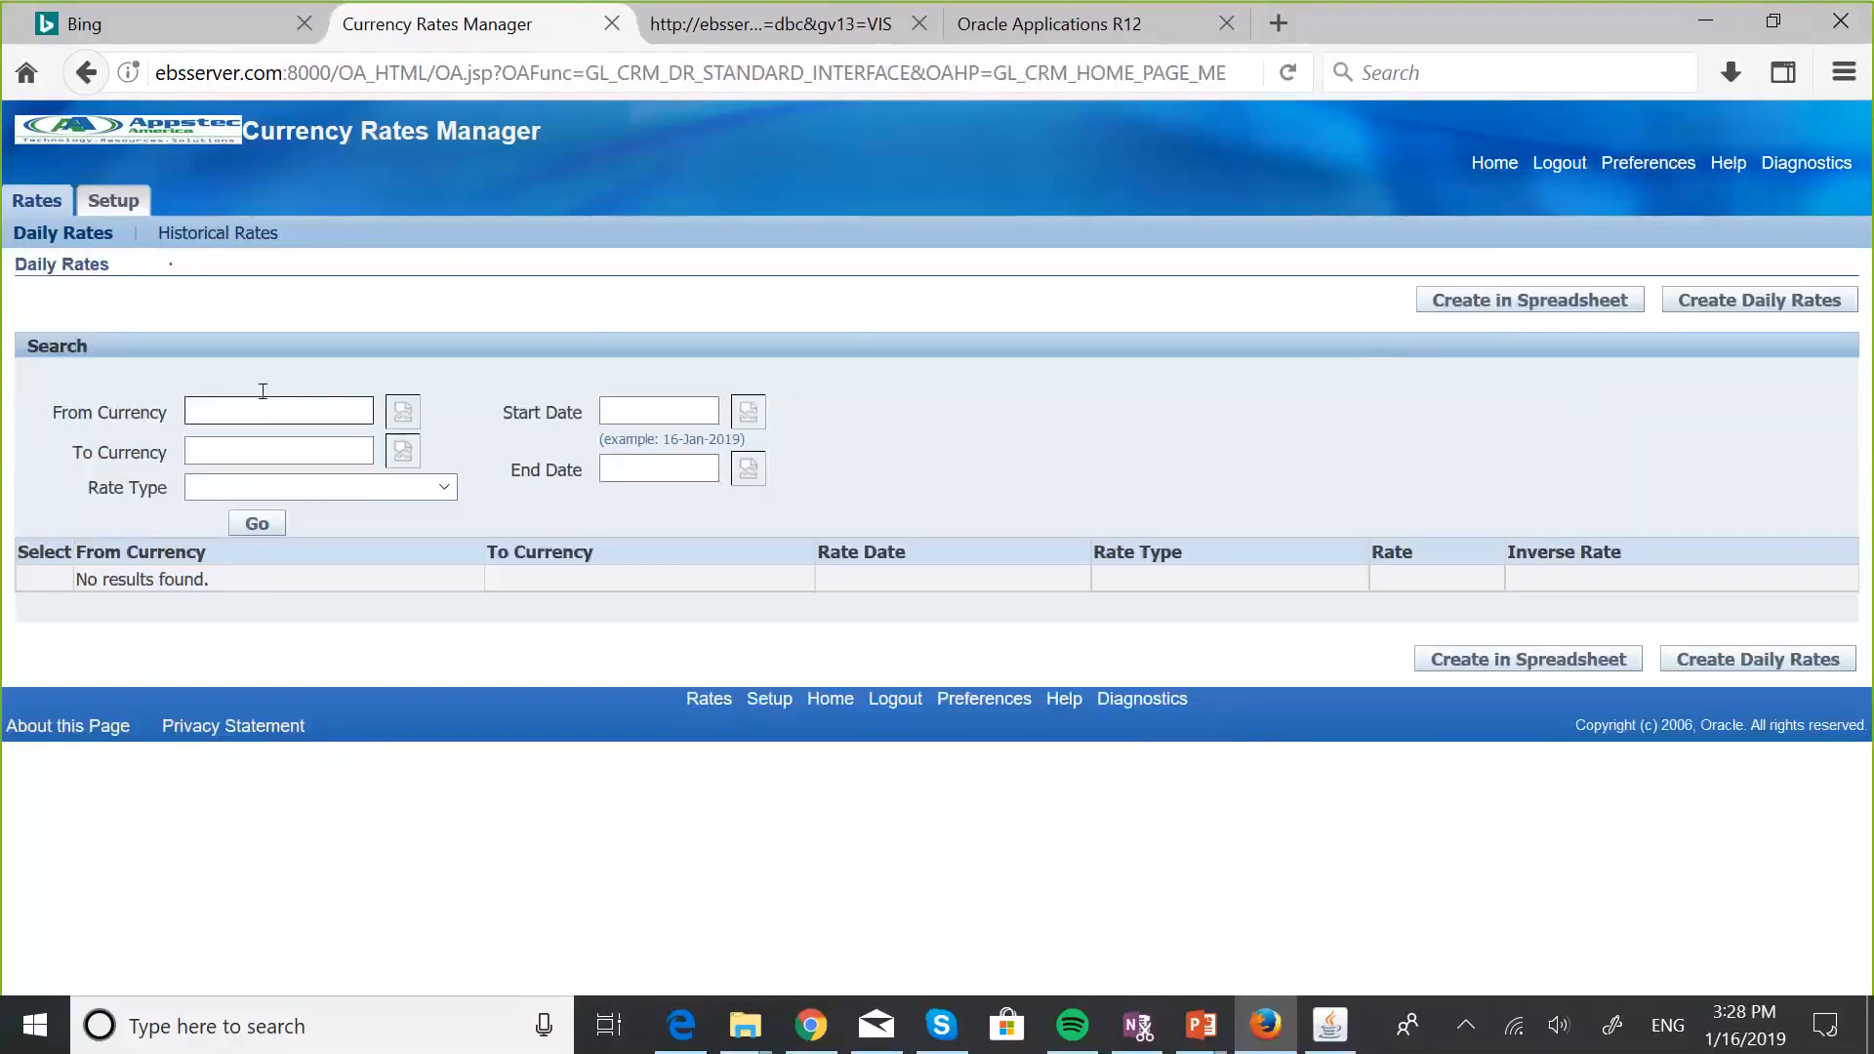
pyautogui.click(433, 485)
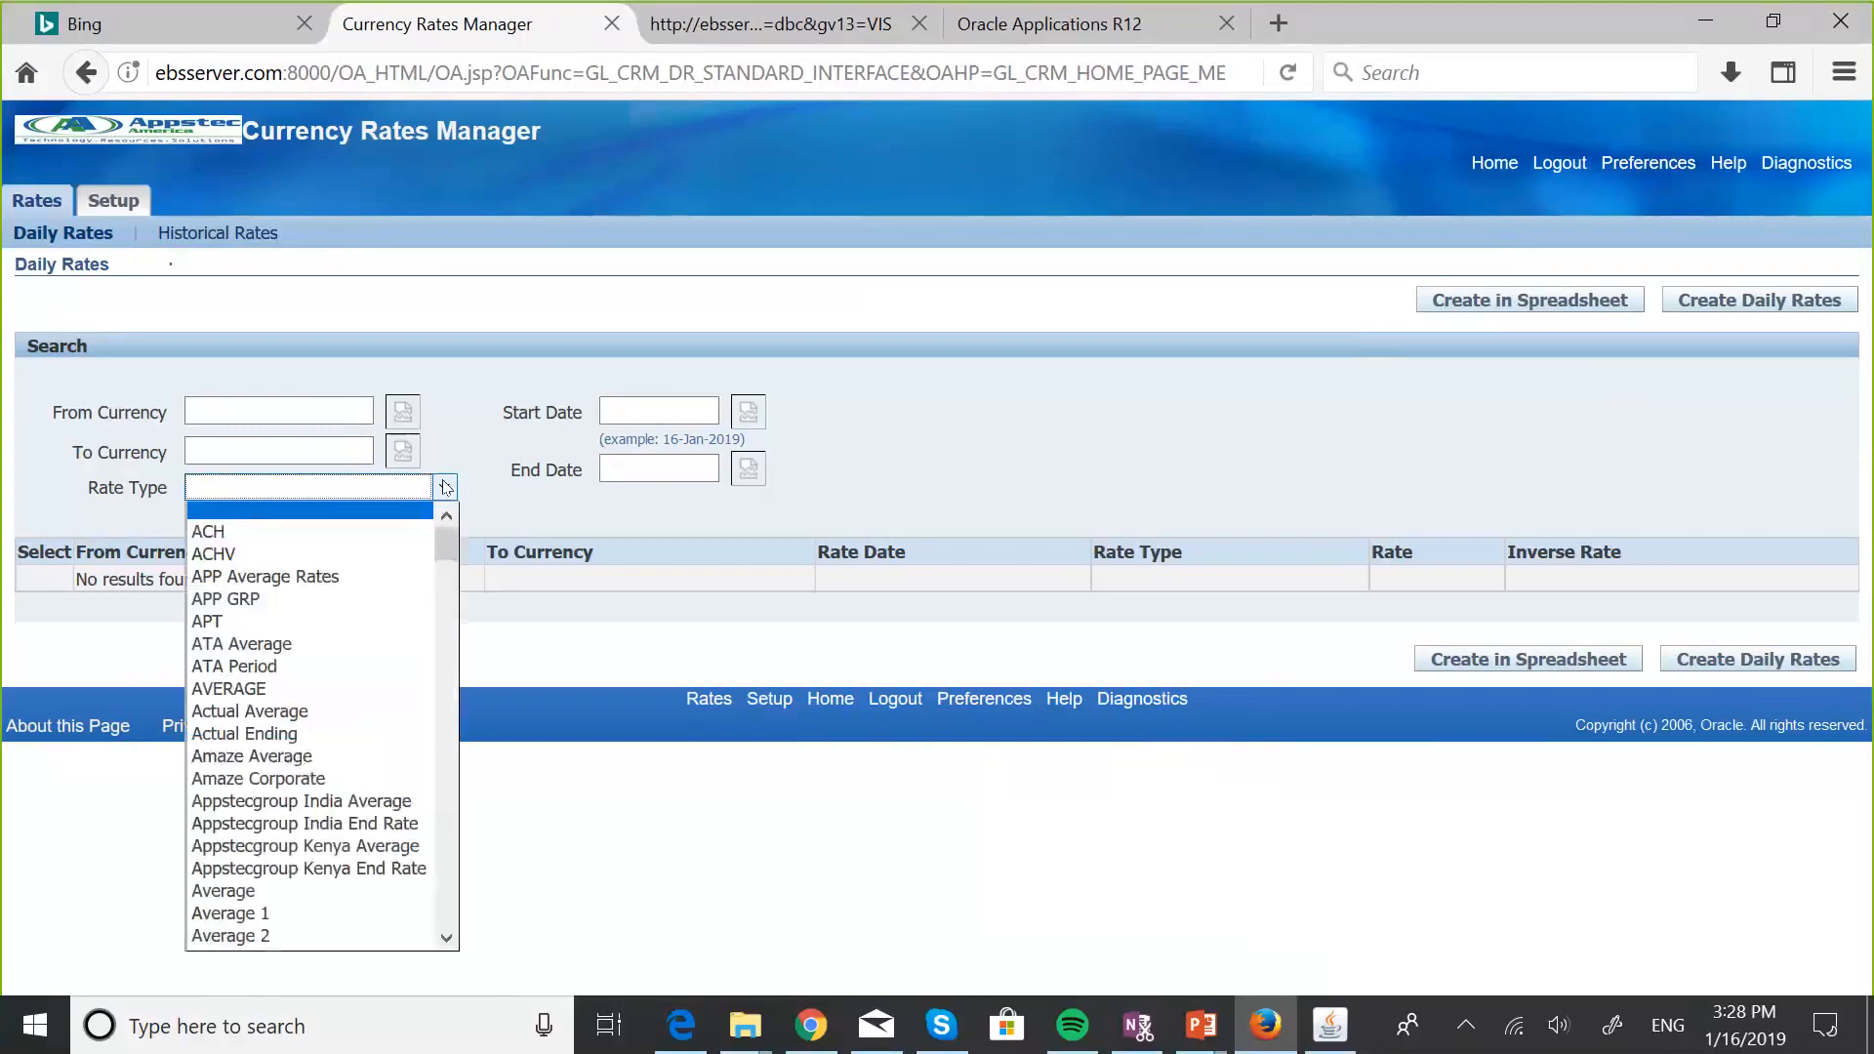
pyautogui.click(446, 939)
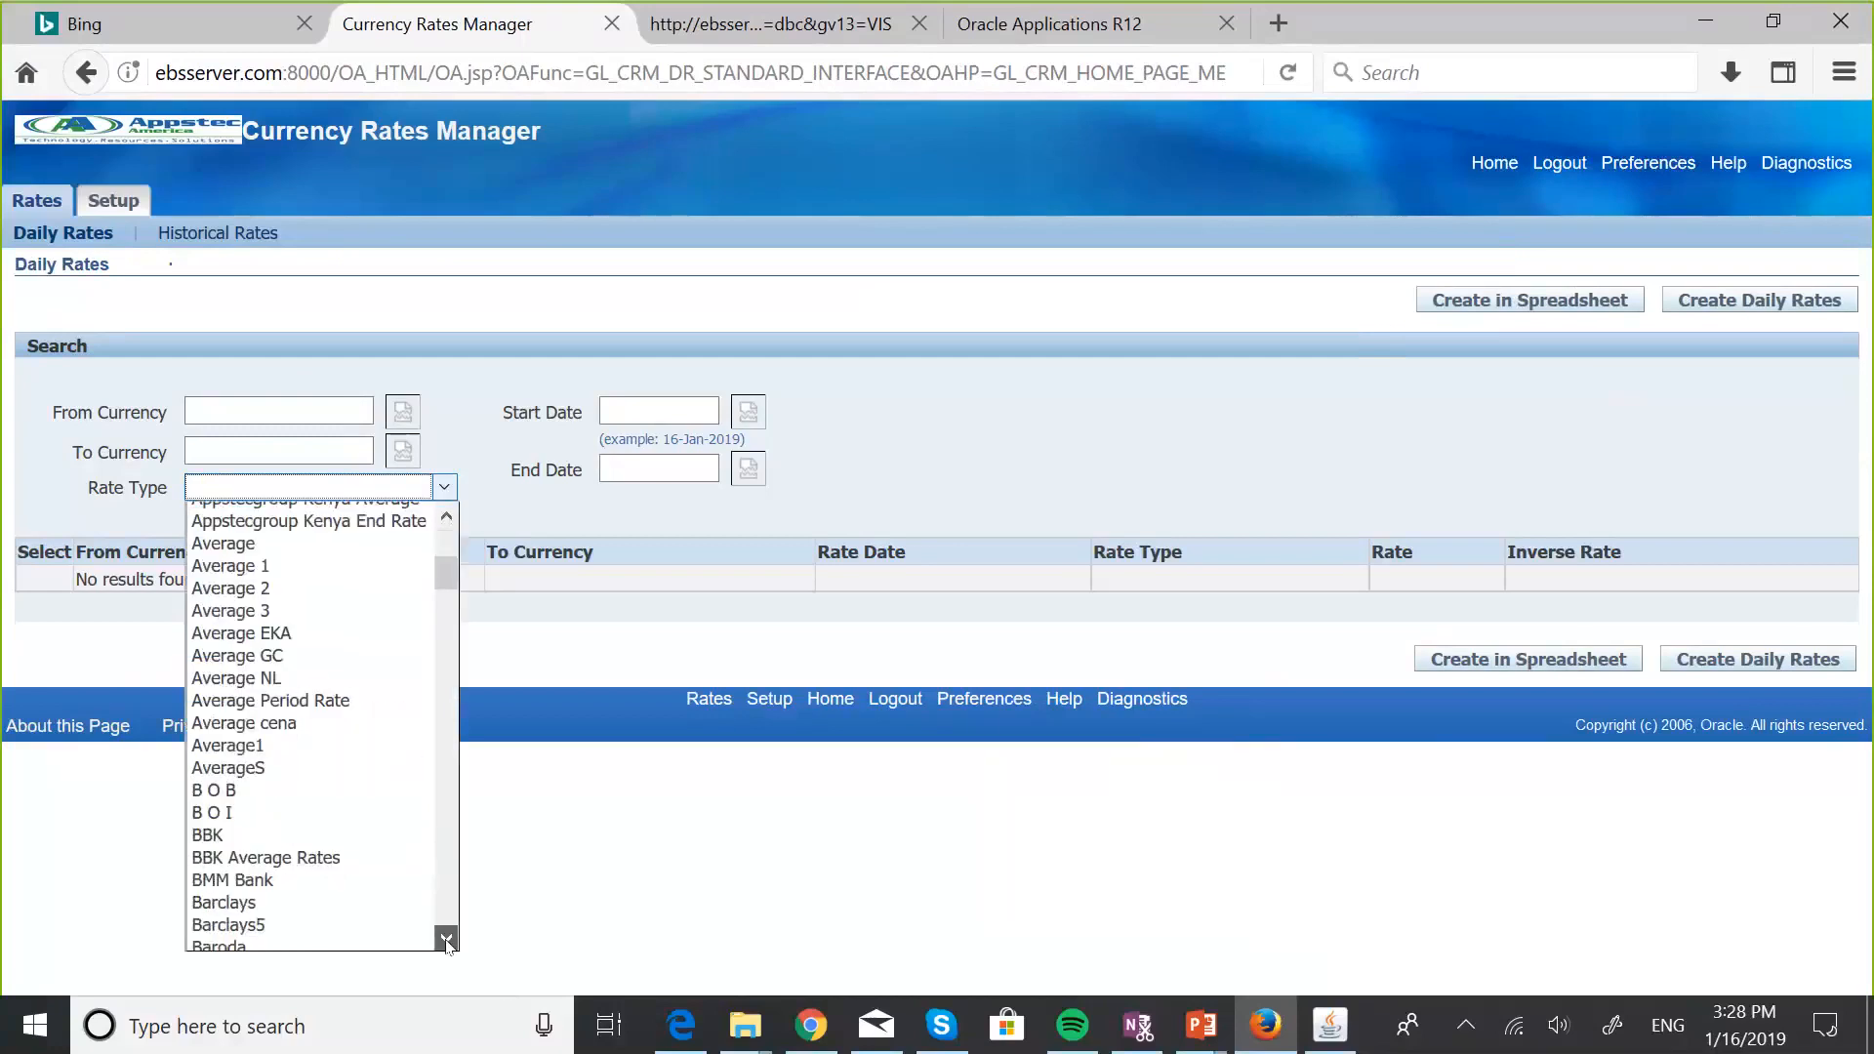
pyautogui.scroll(-20, 446, 939)
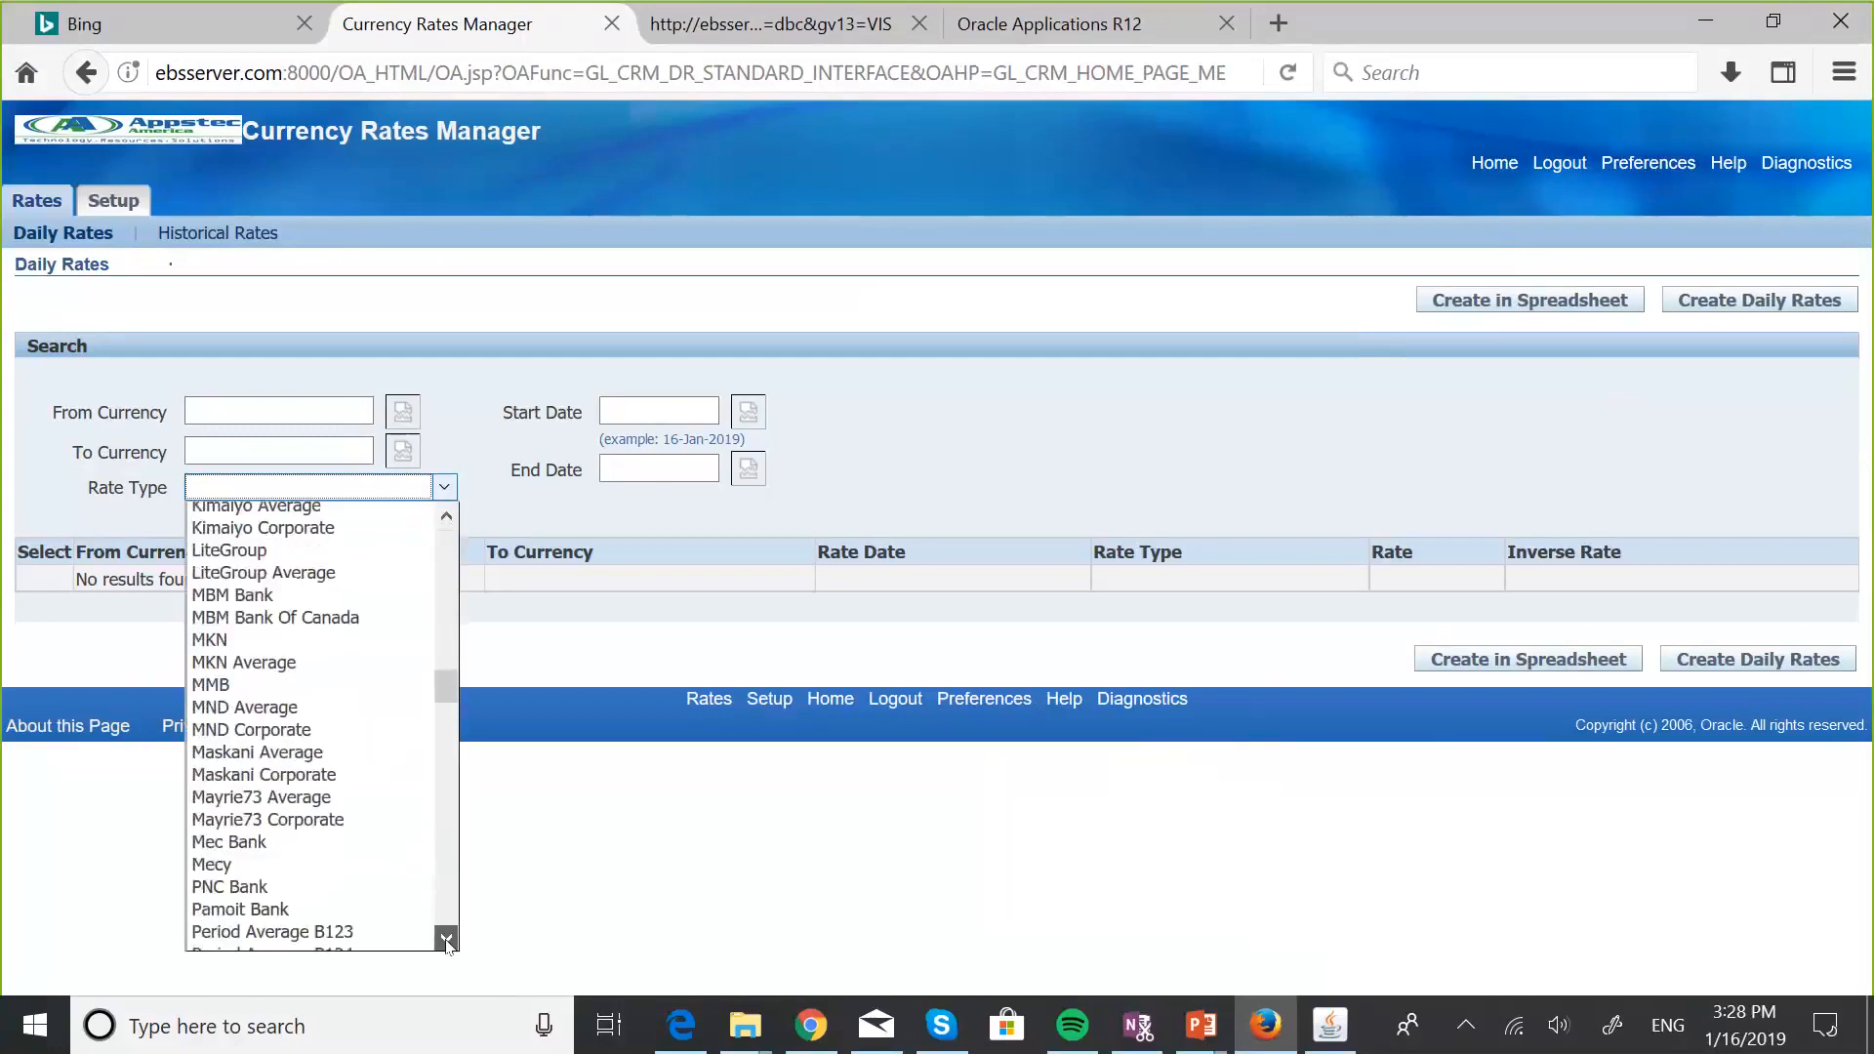
pyautogui.click(332, 739)
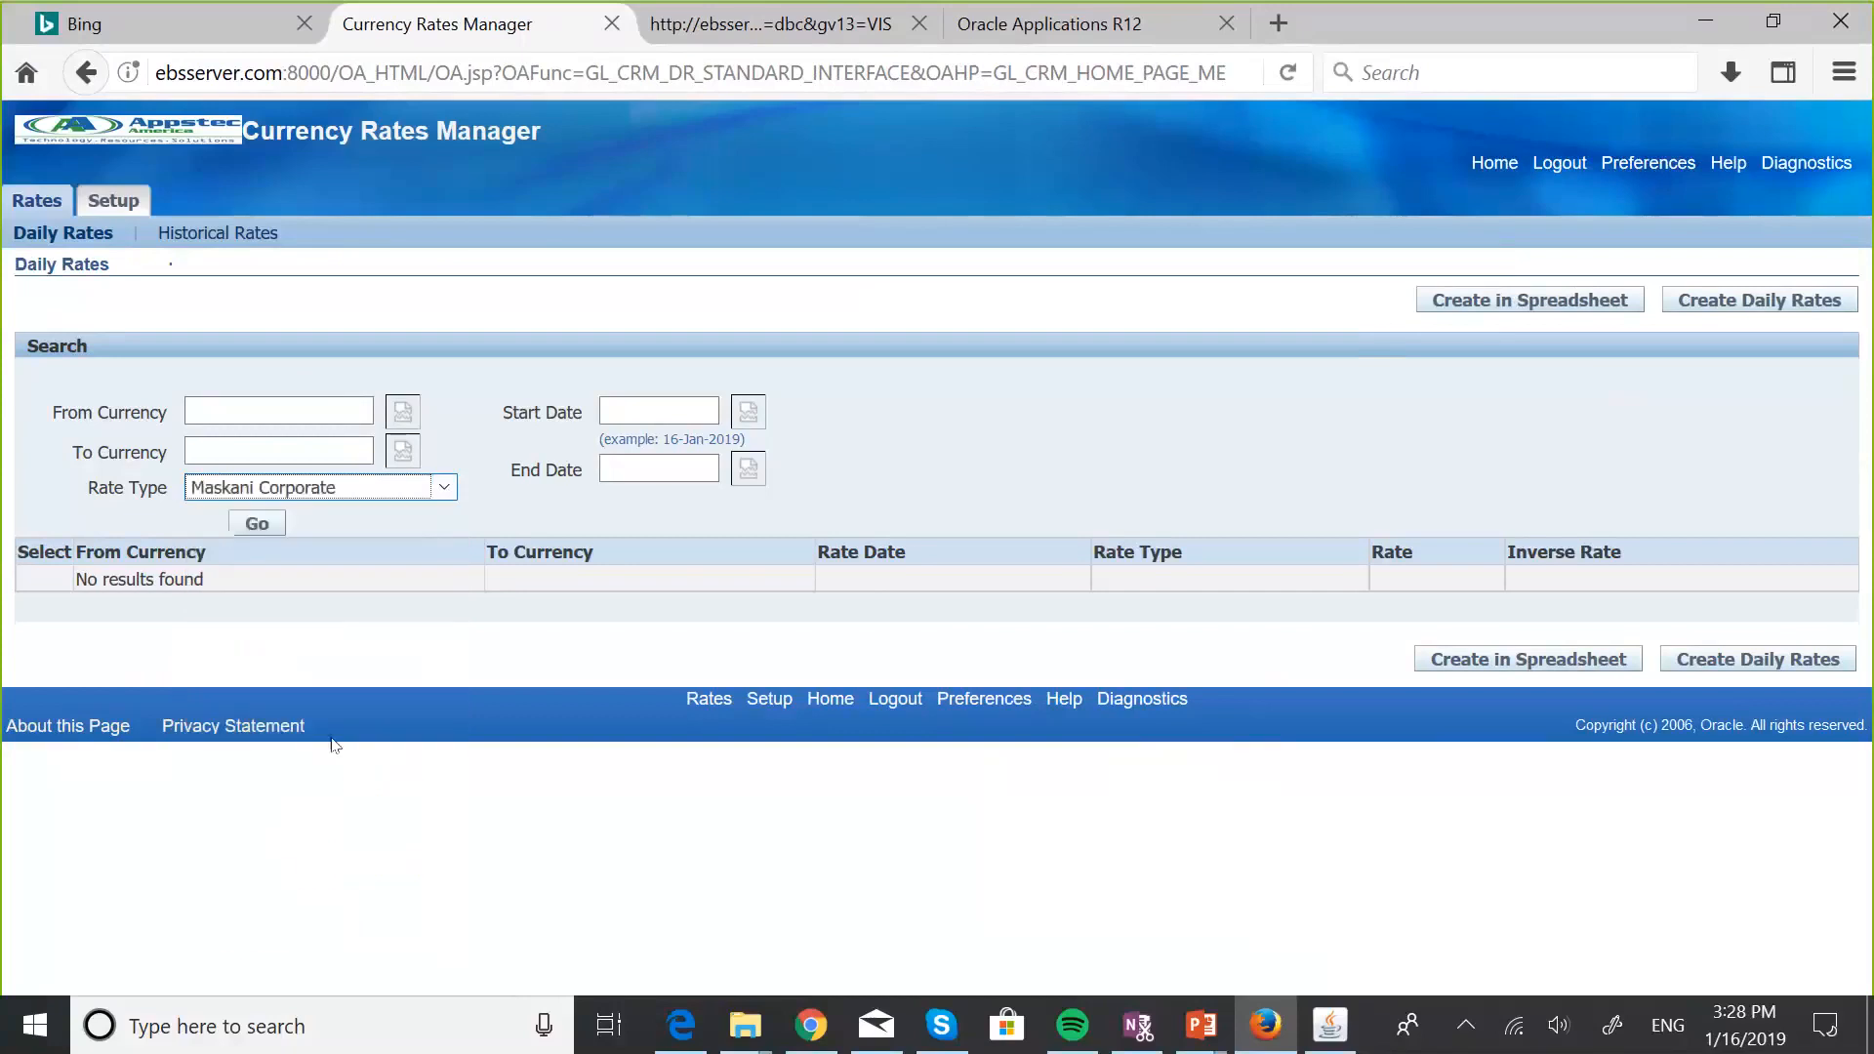
pyautogui.click(257, 525)
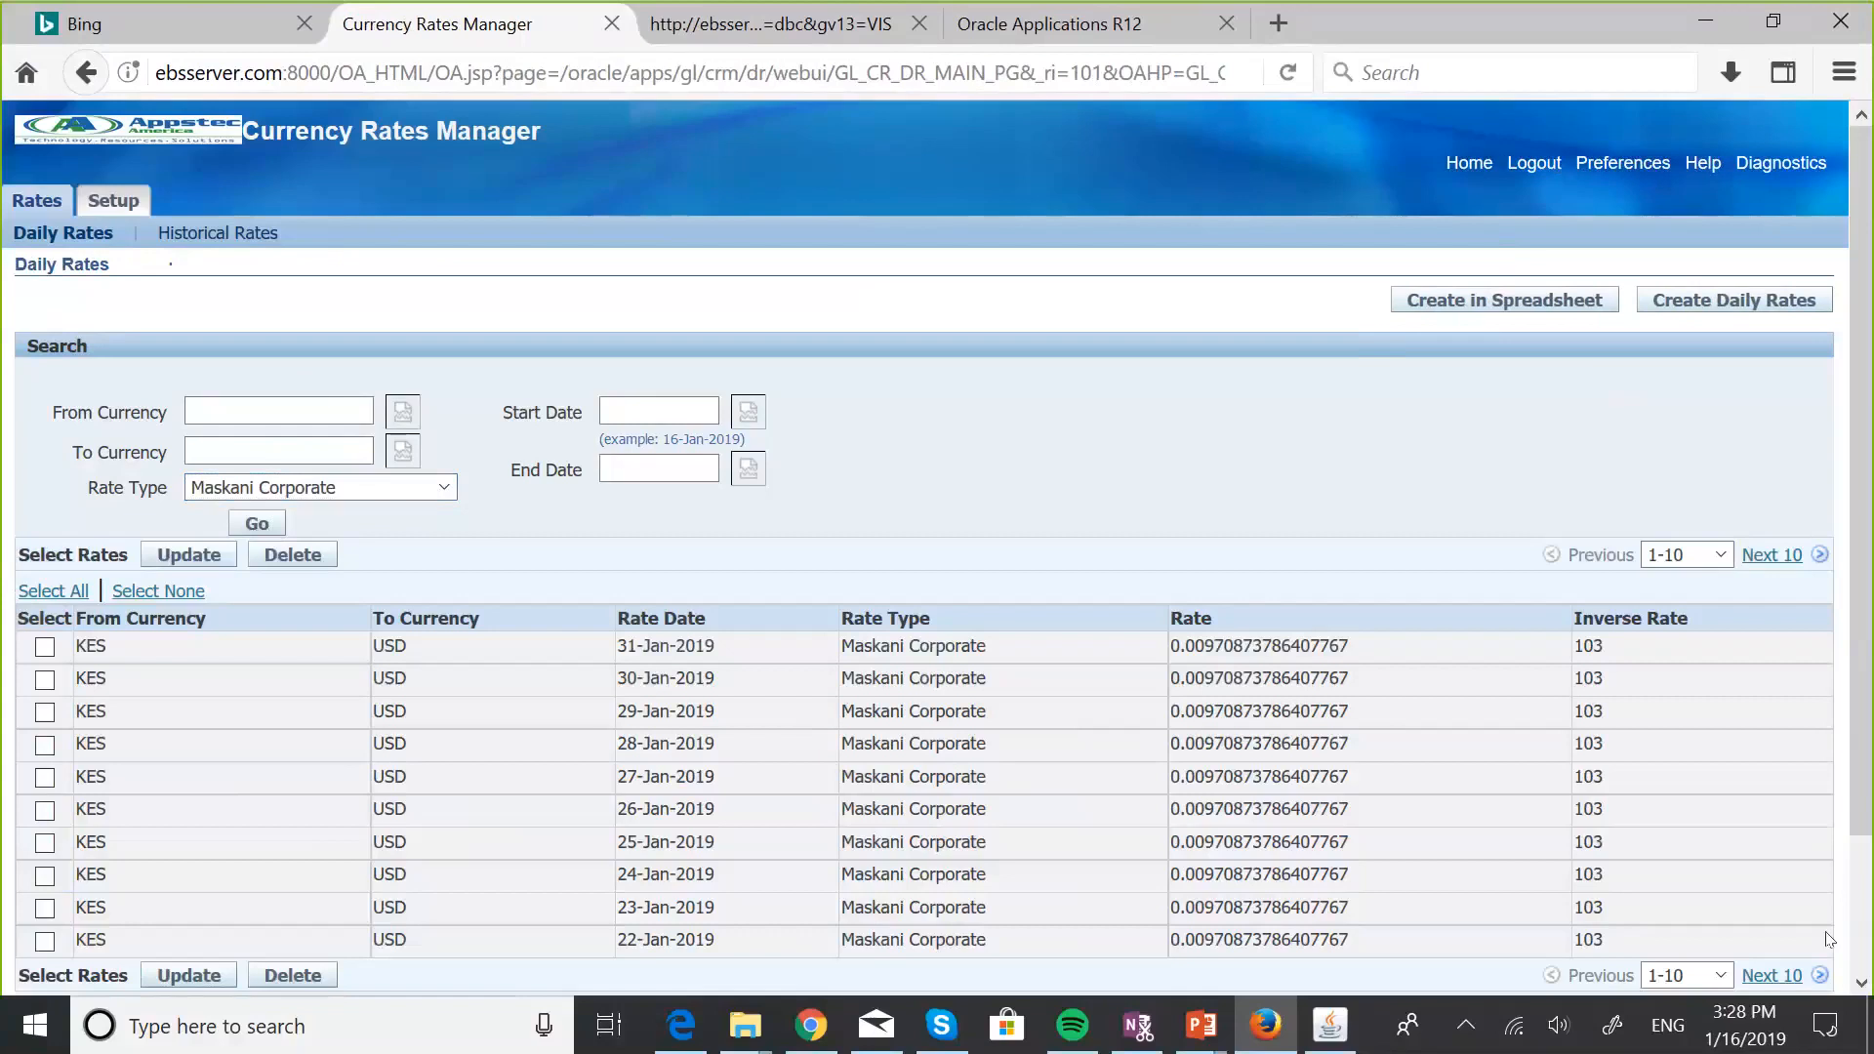
# Page through the listed Maskani Corporate rates to check the dates from January 2019 back into December 2018.
pyautogui.click(1862, 981)
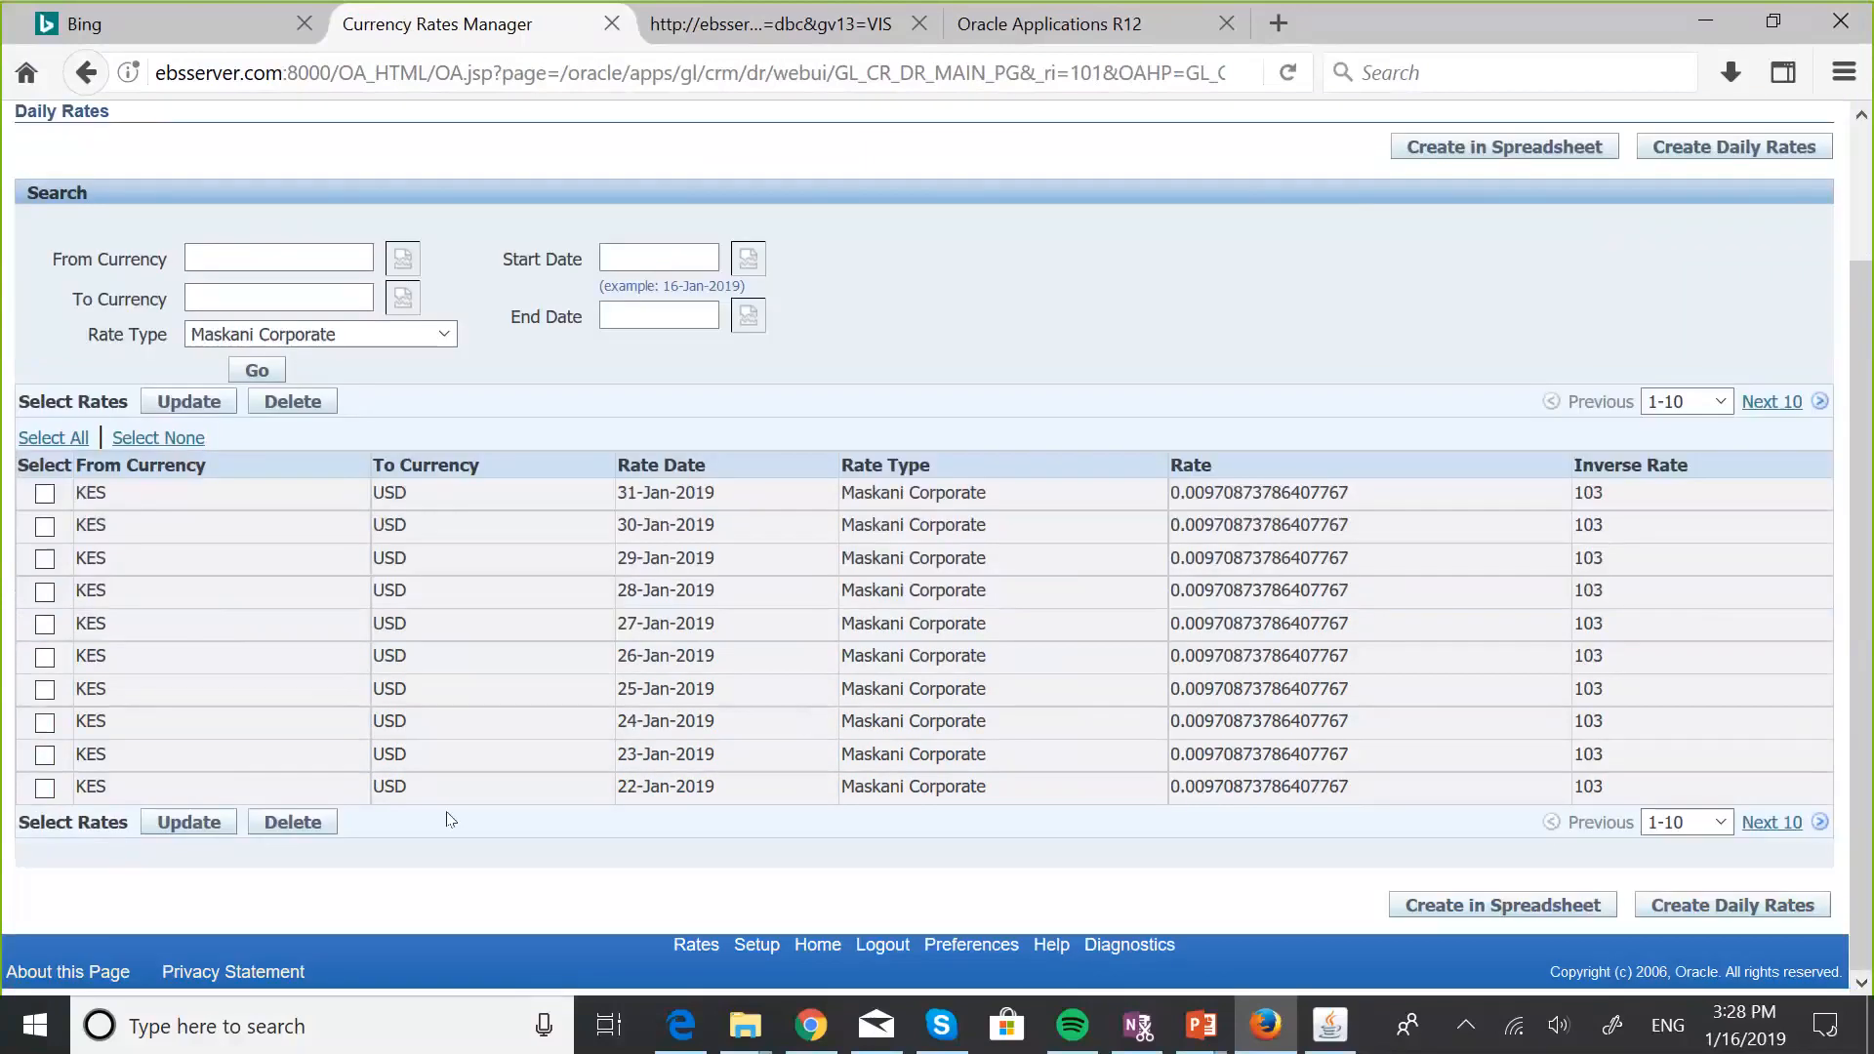
pyautogui.click(1793, 826)
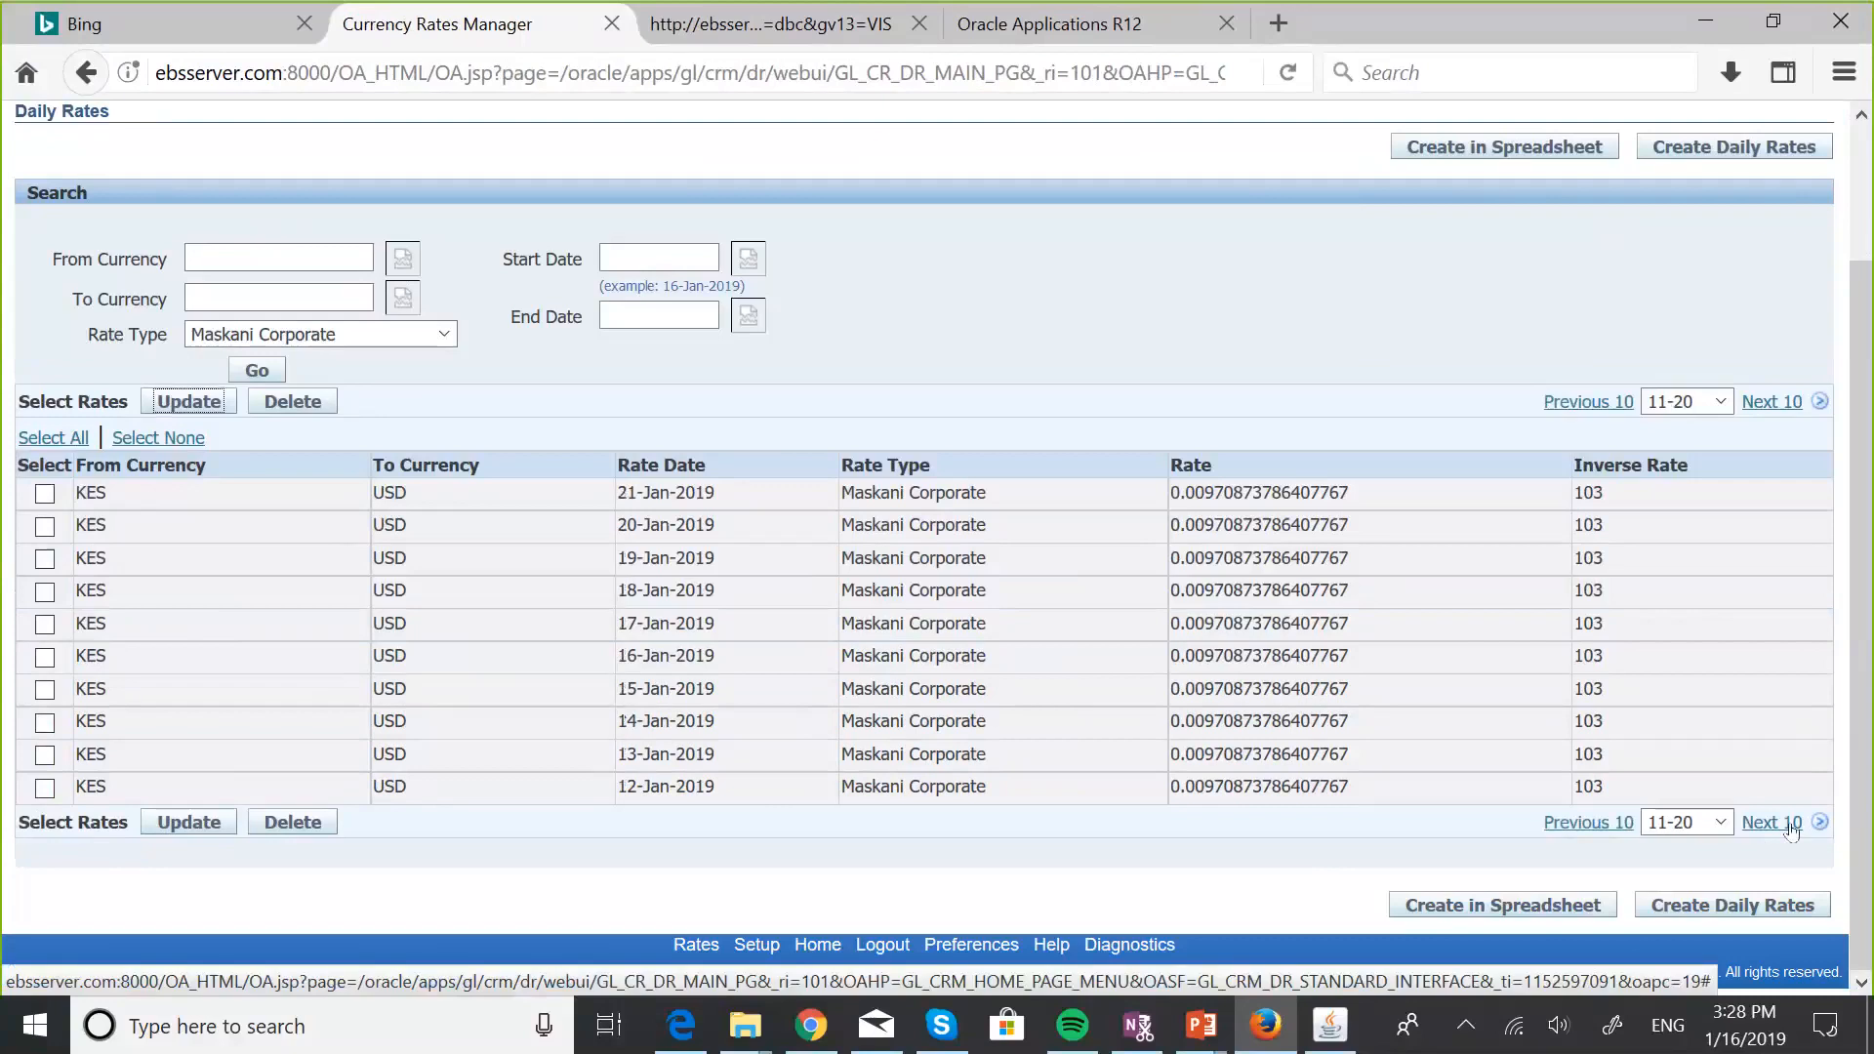
pyautogui.click(1792, 826)
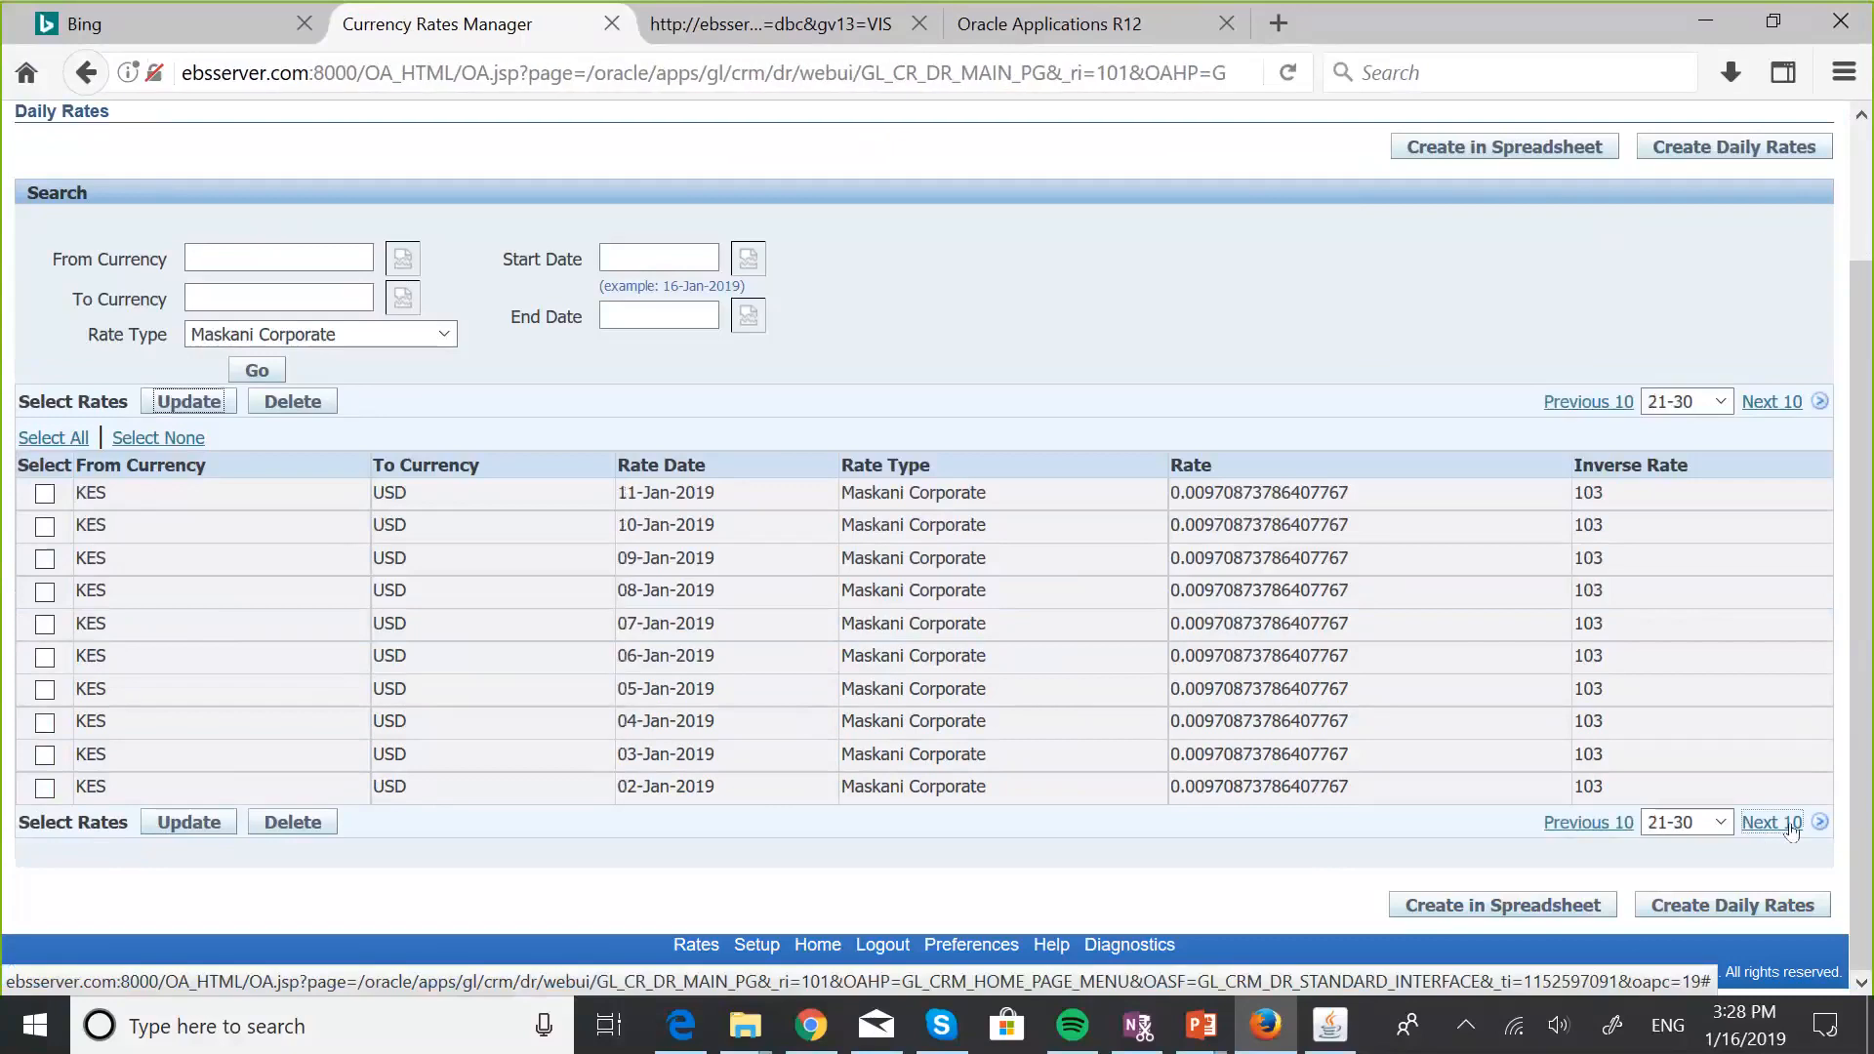
pyautogui.click(1793, 827)
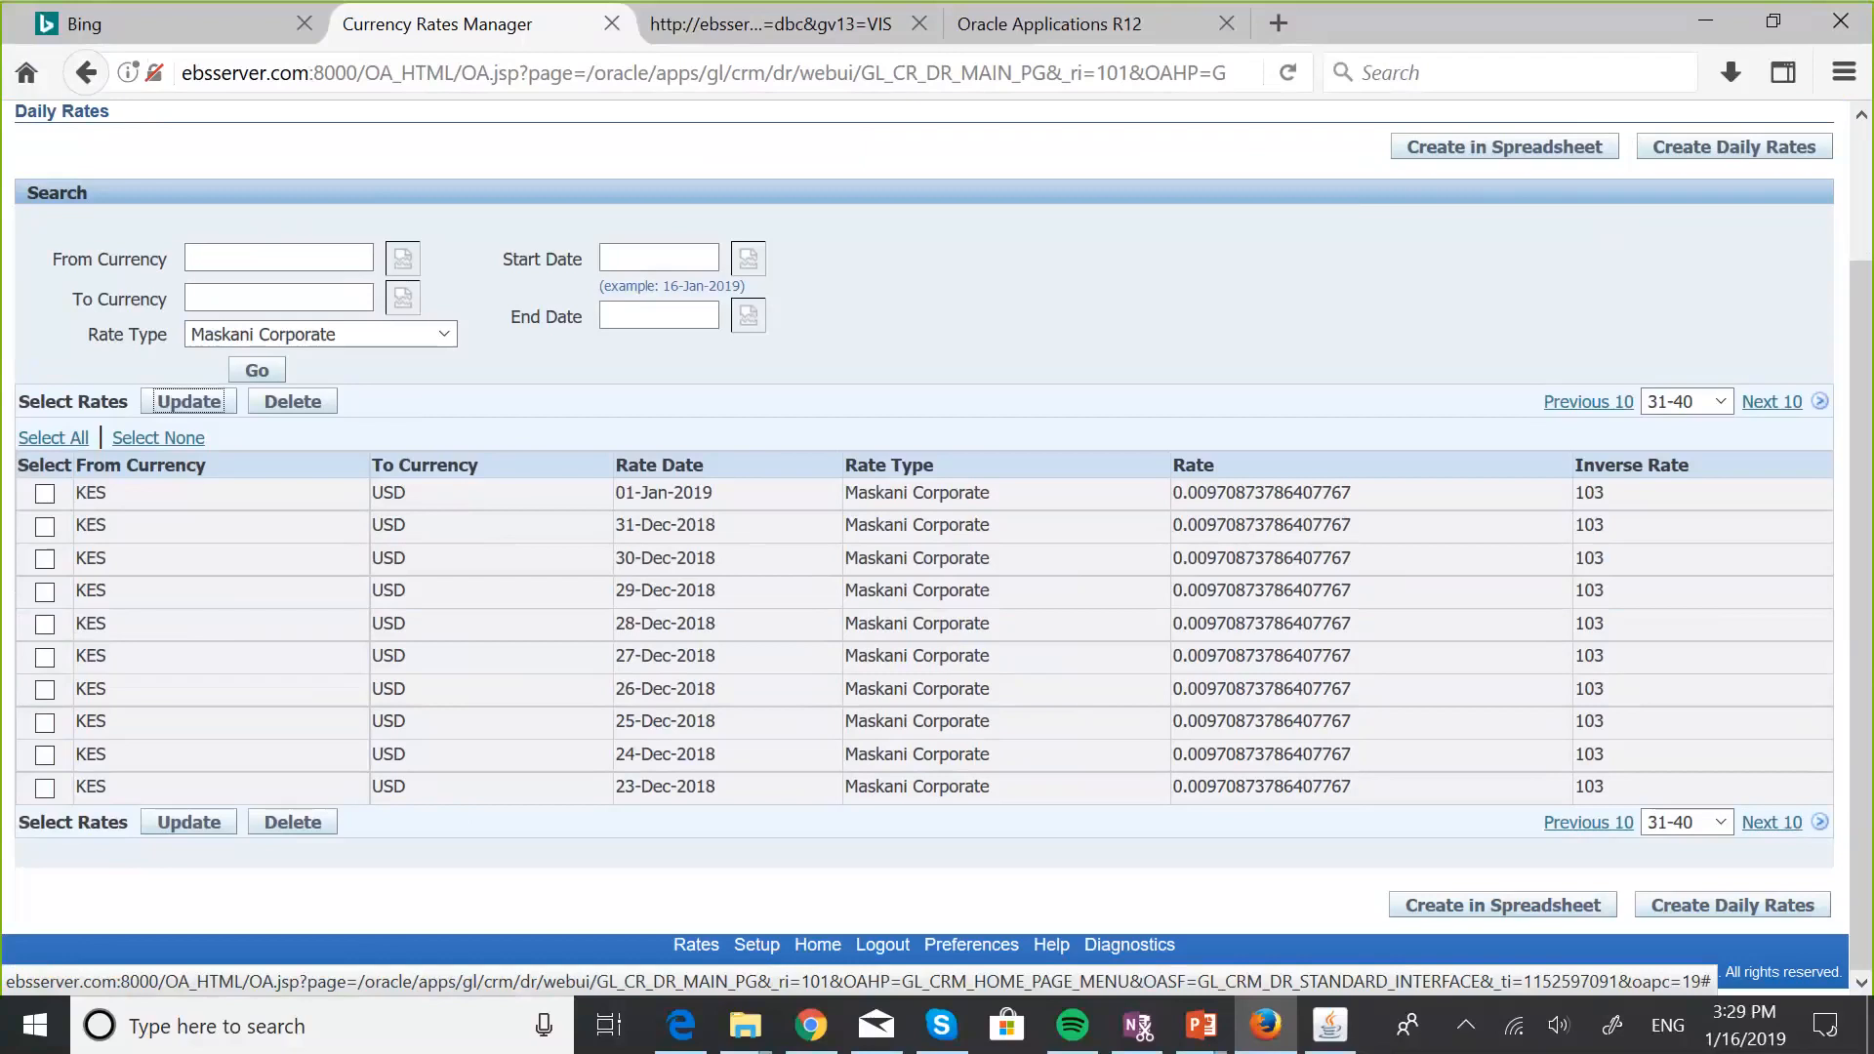
pyautogui.scroll(3, 1510, 693)
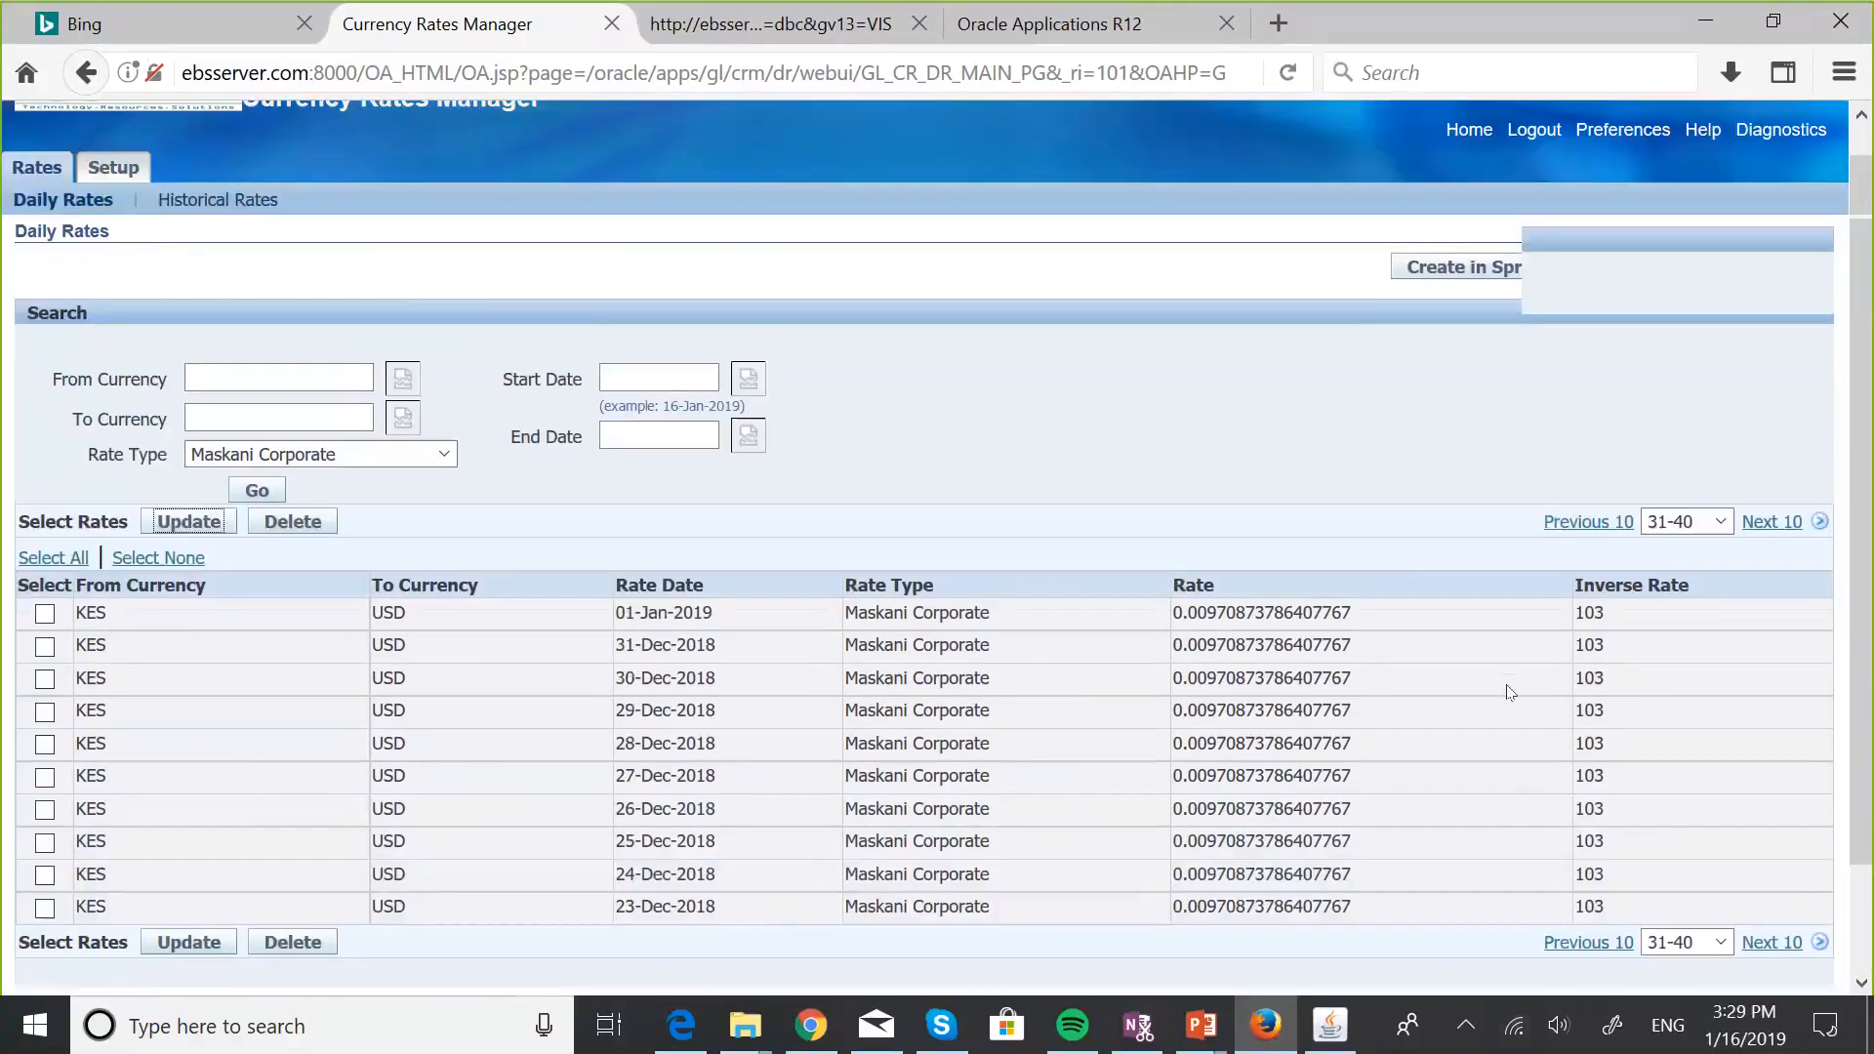
# Leave the currency rates page and switch the Oracle Applications forms session to the MASKANI DEVELOPERS PAYABLES MANAGER responsibility.
pyautogui.click(1462, 169)
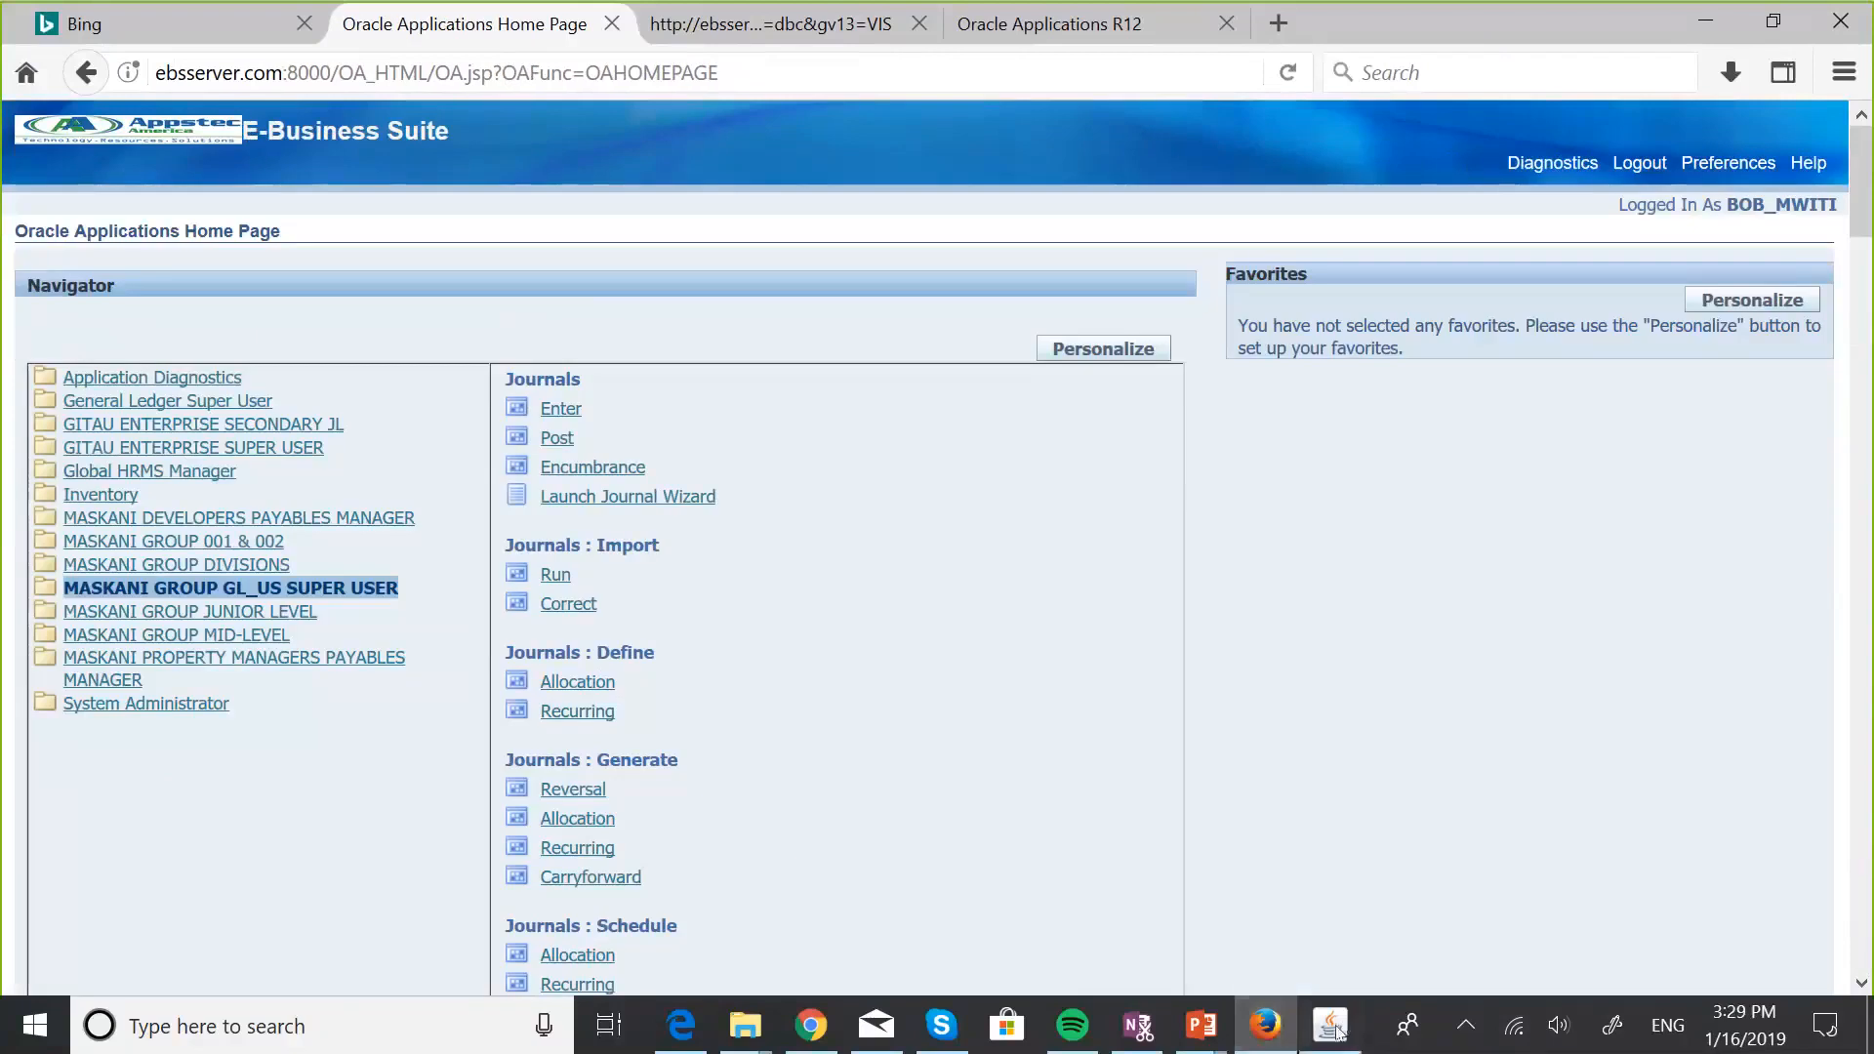
pyautogui.click(1332, 1026)
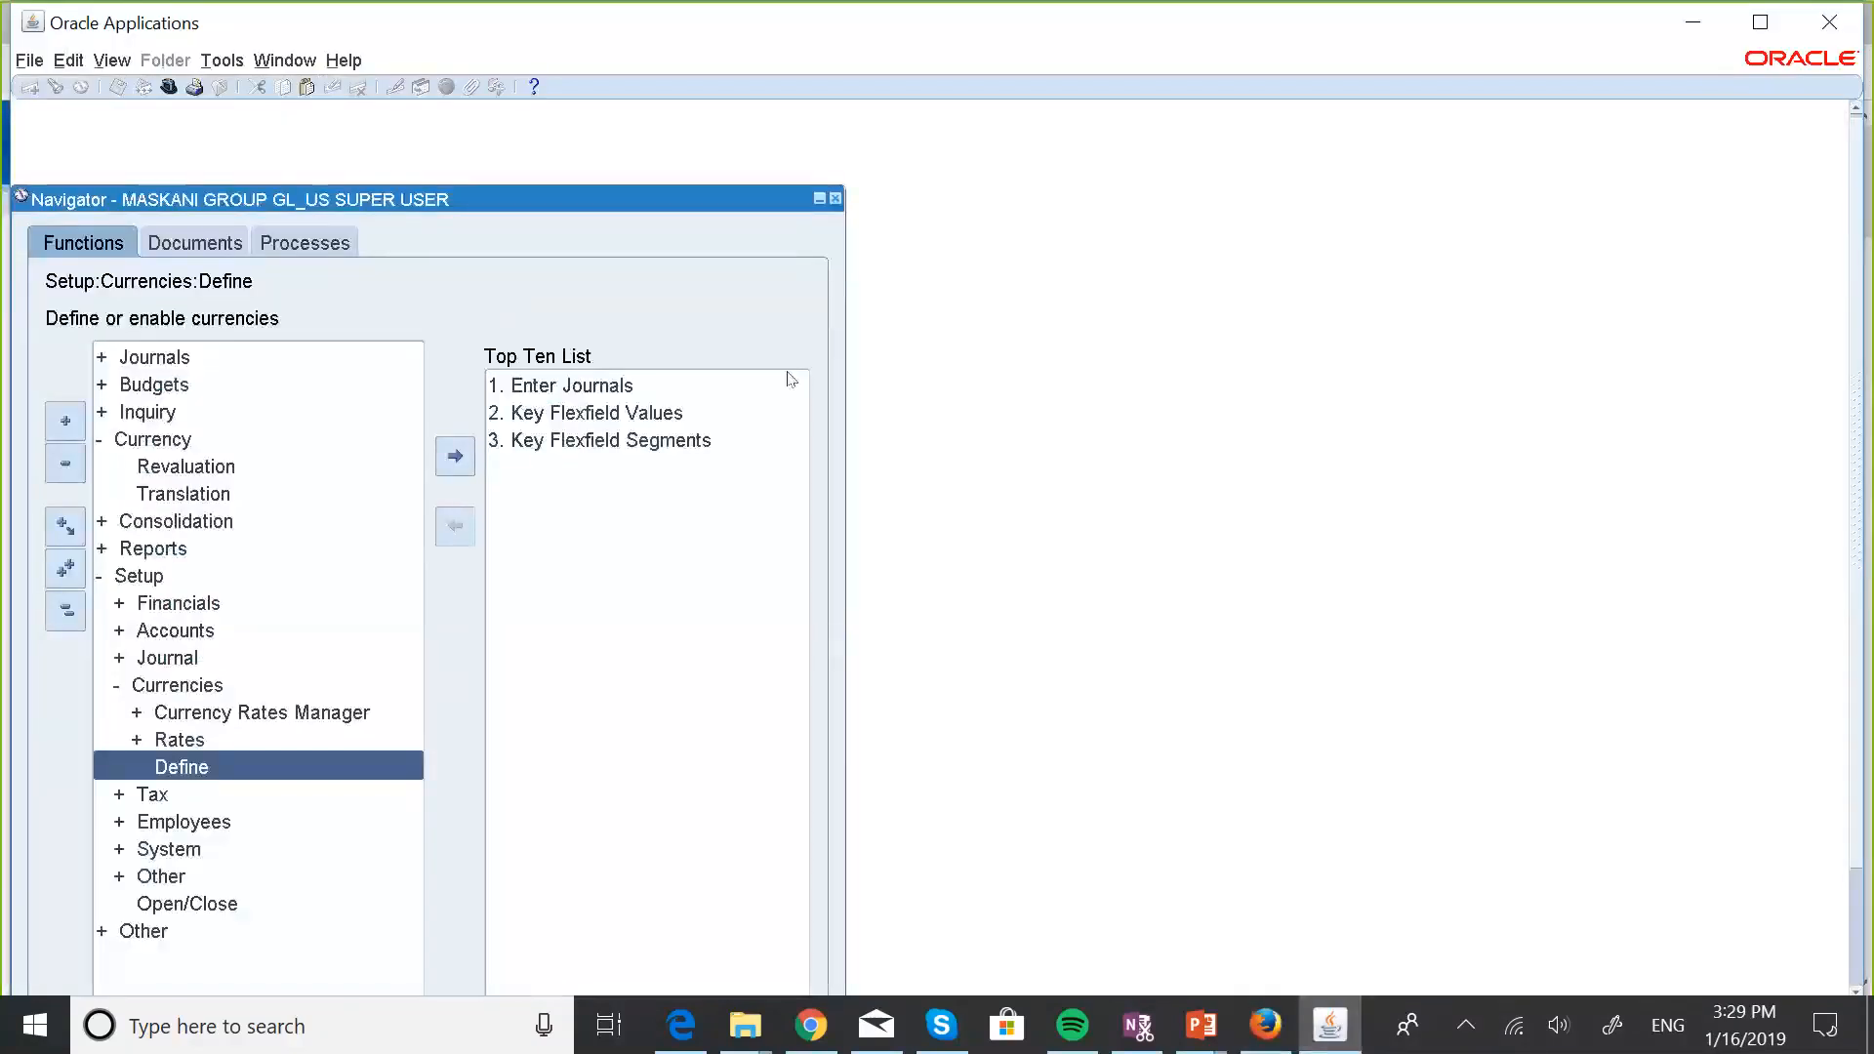
pyautogui.click(1265, 1024)
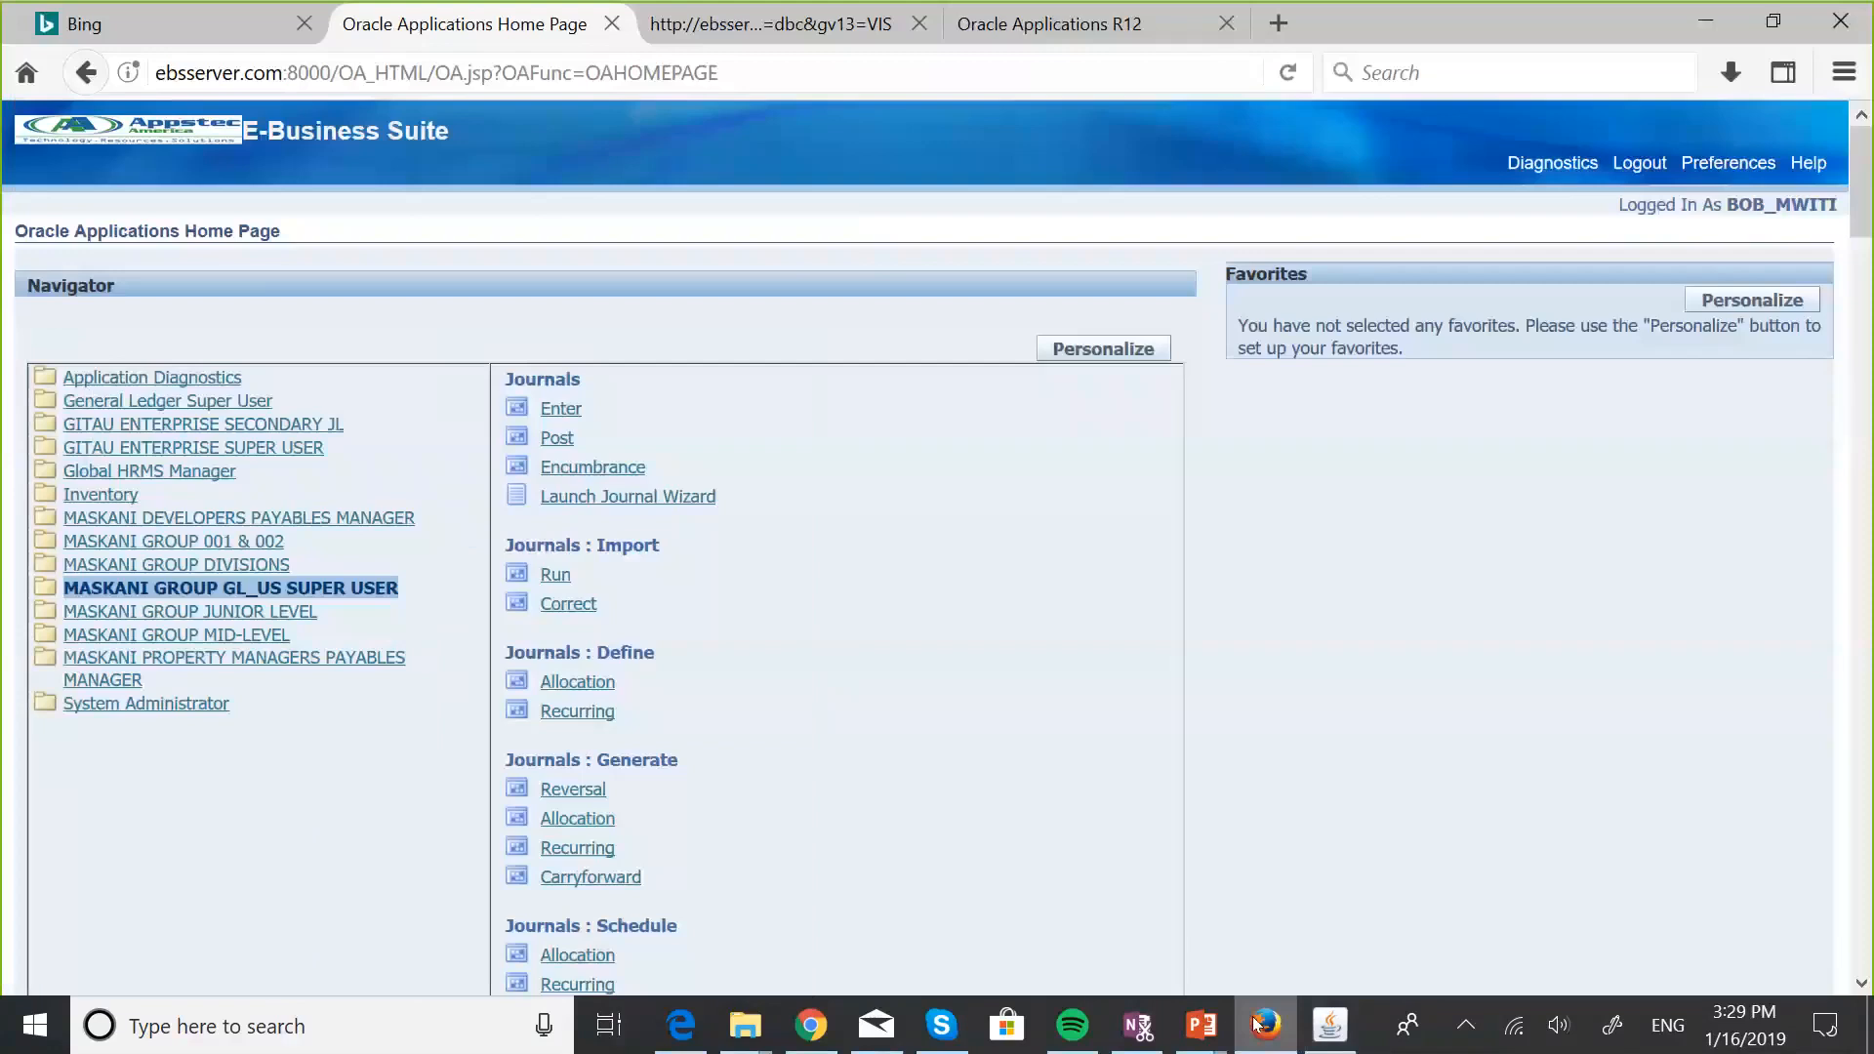
pyautogui.click(1332, 1026)
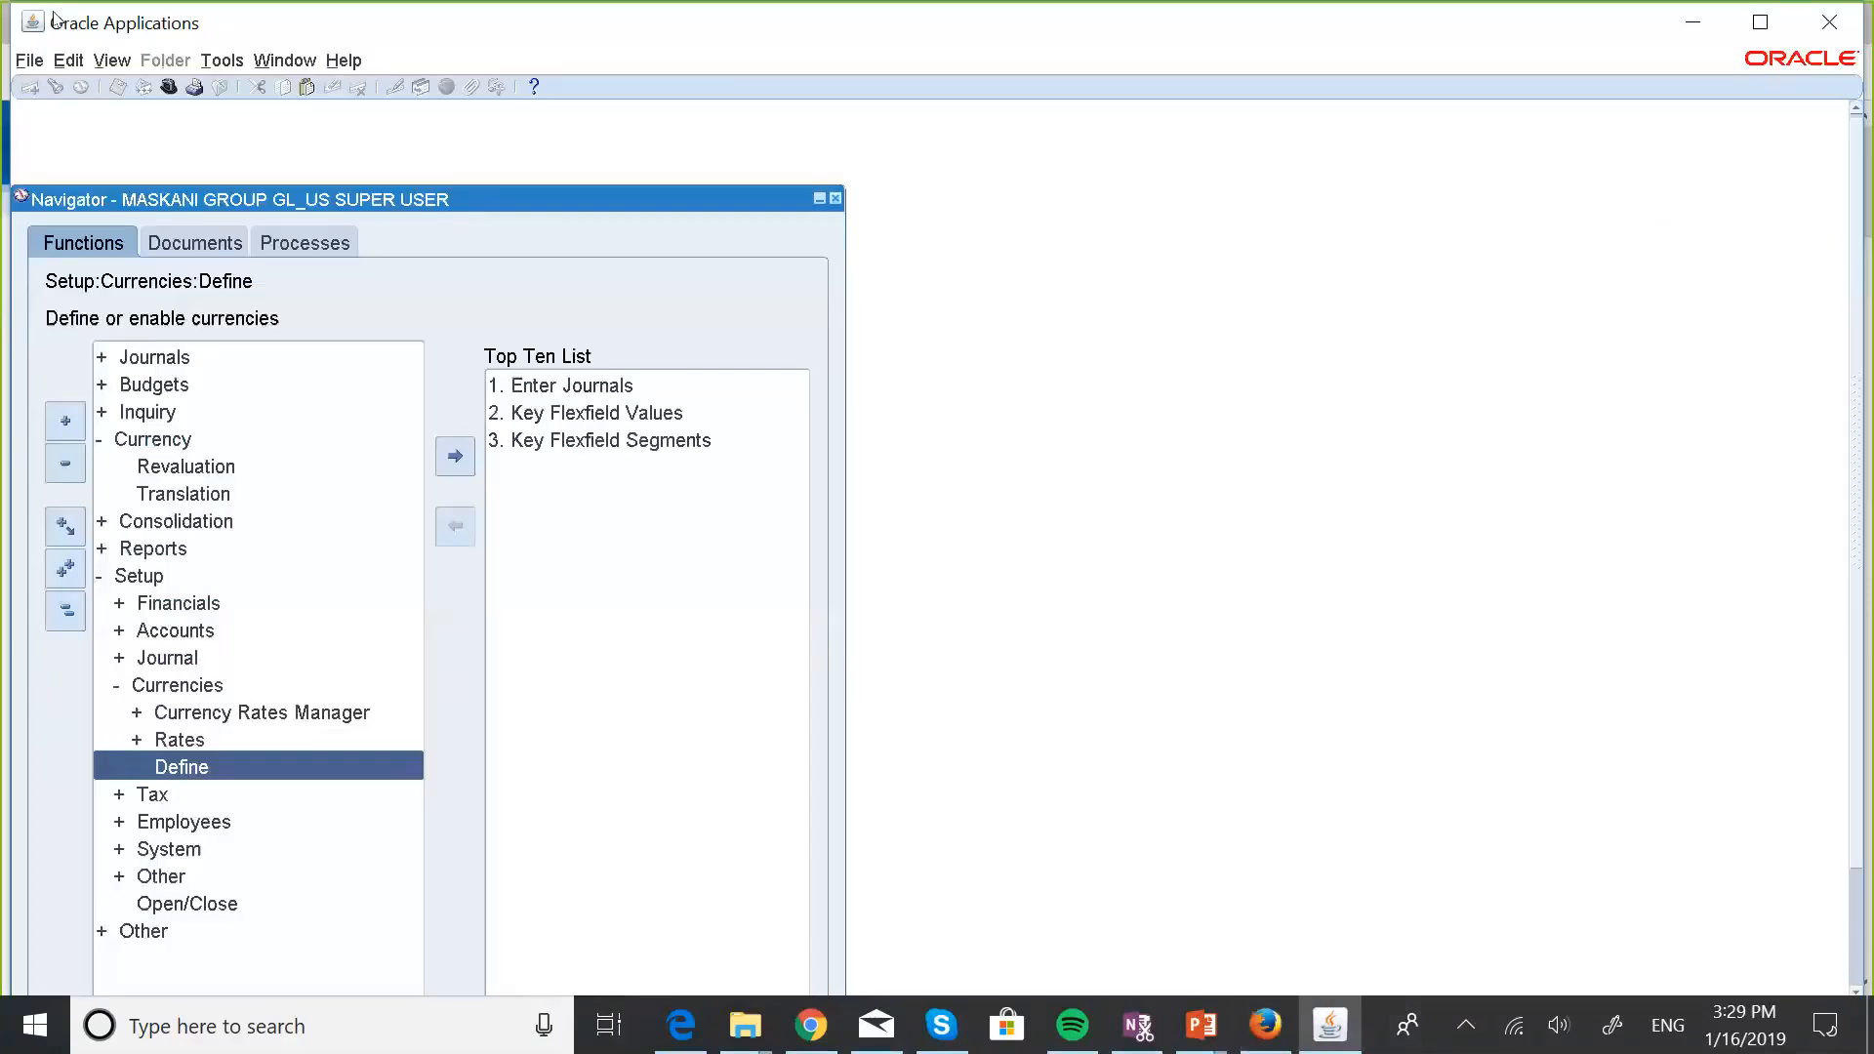
pyautogui.click(21, 62)
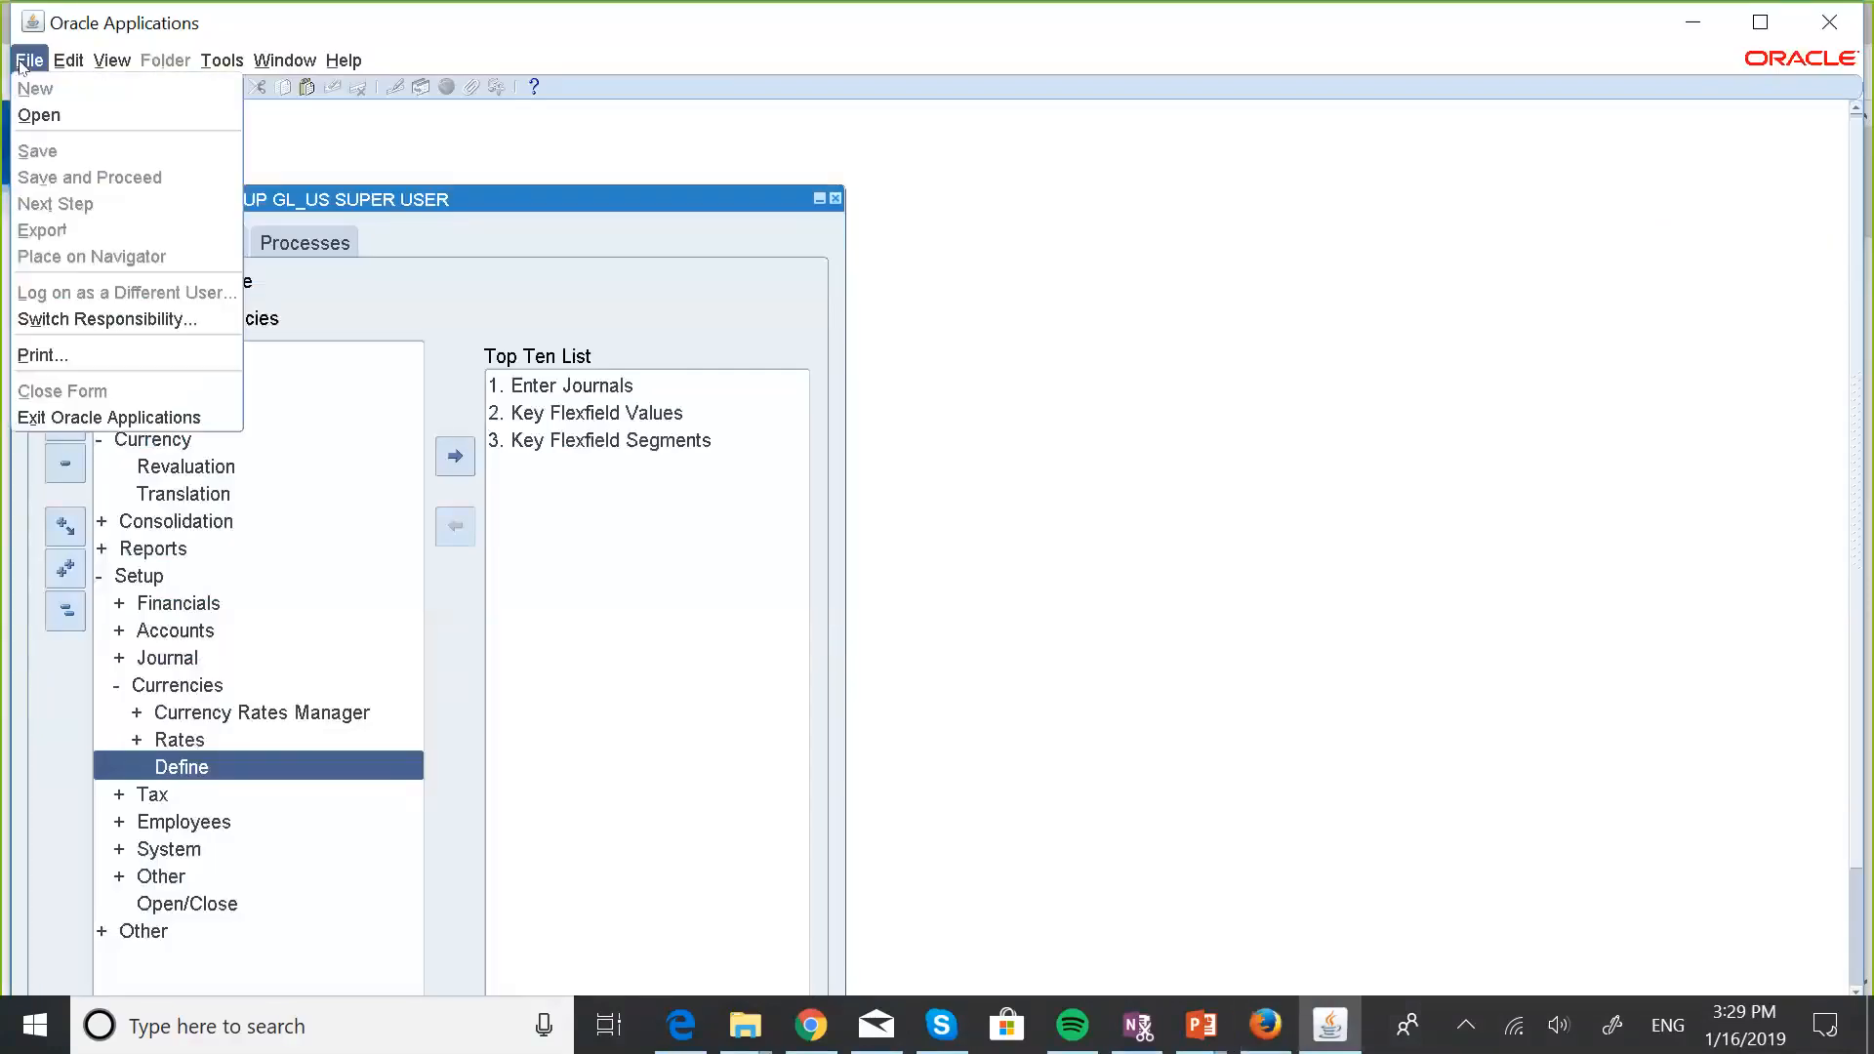
pyautogui.click(75, 321)
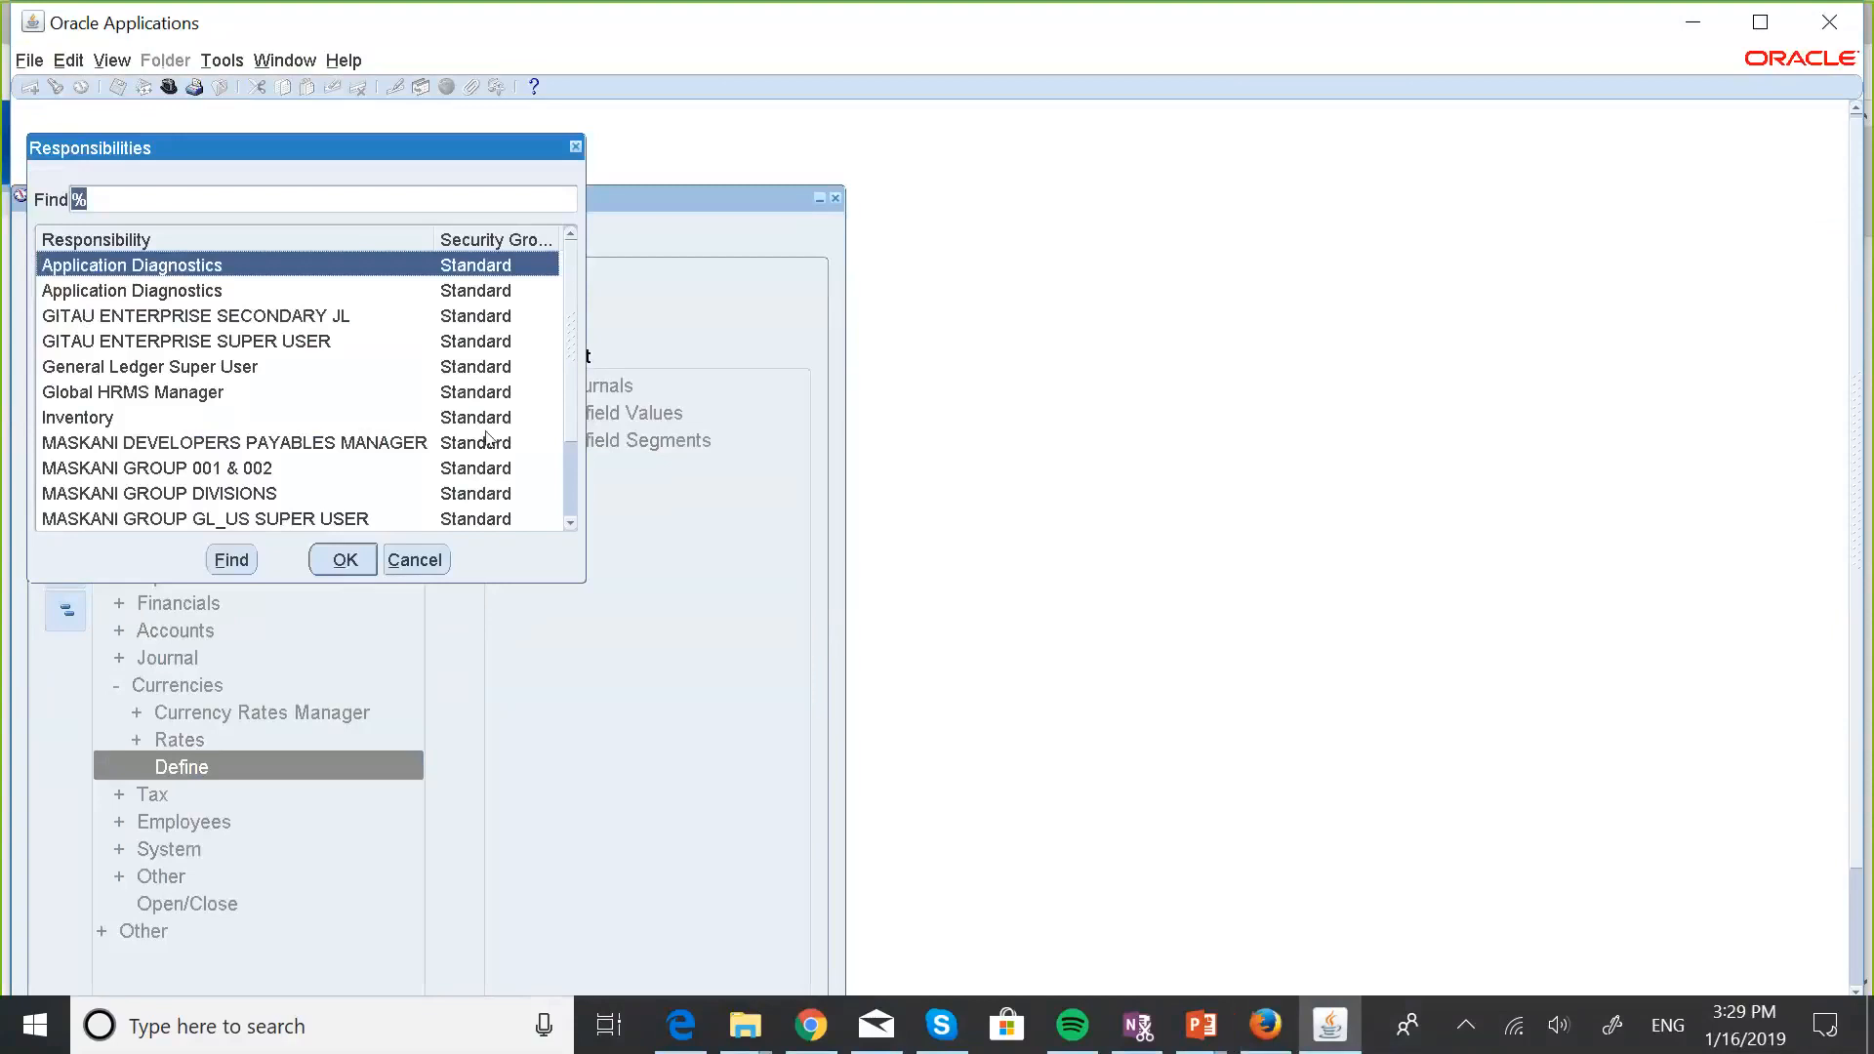
pyautogui.click(391, 444)
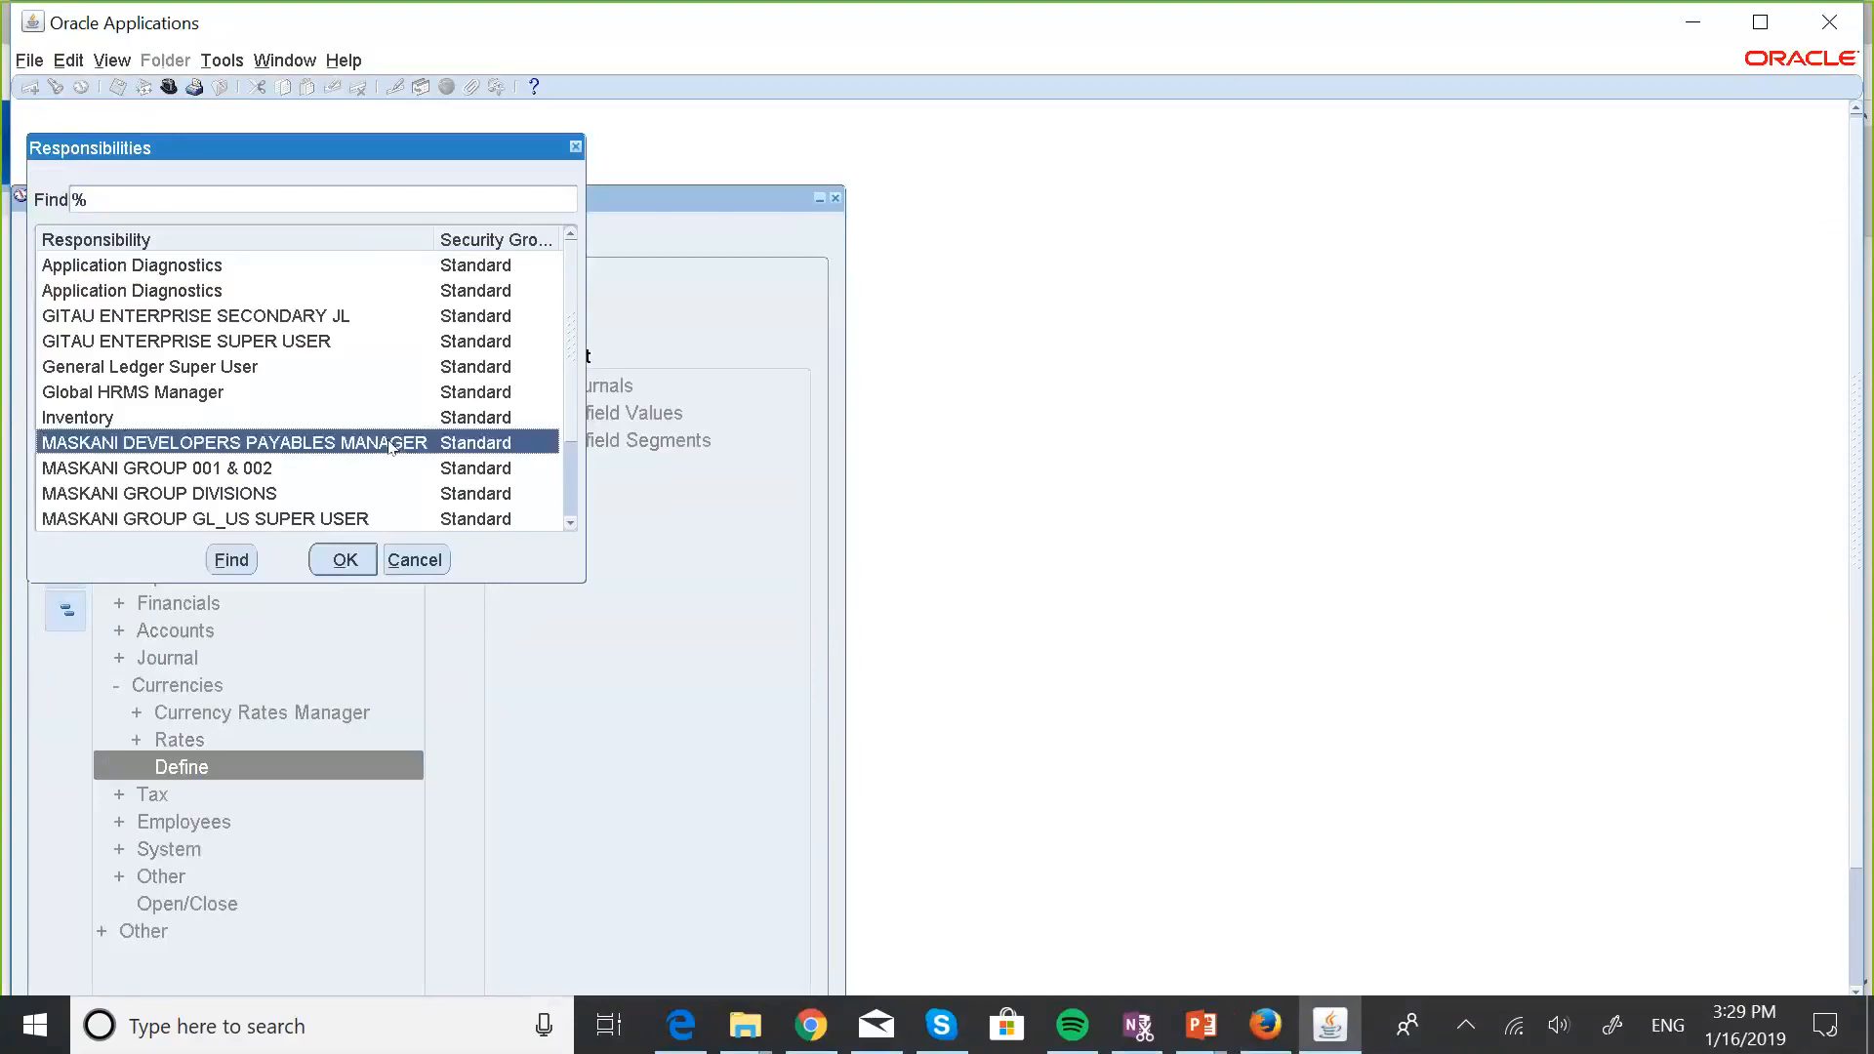
pyautogui.doubleClick(390, 444)
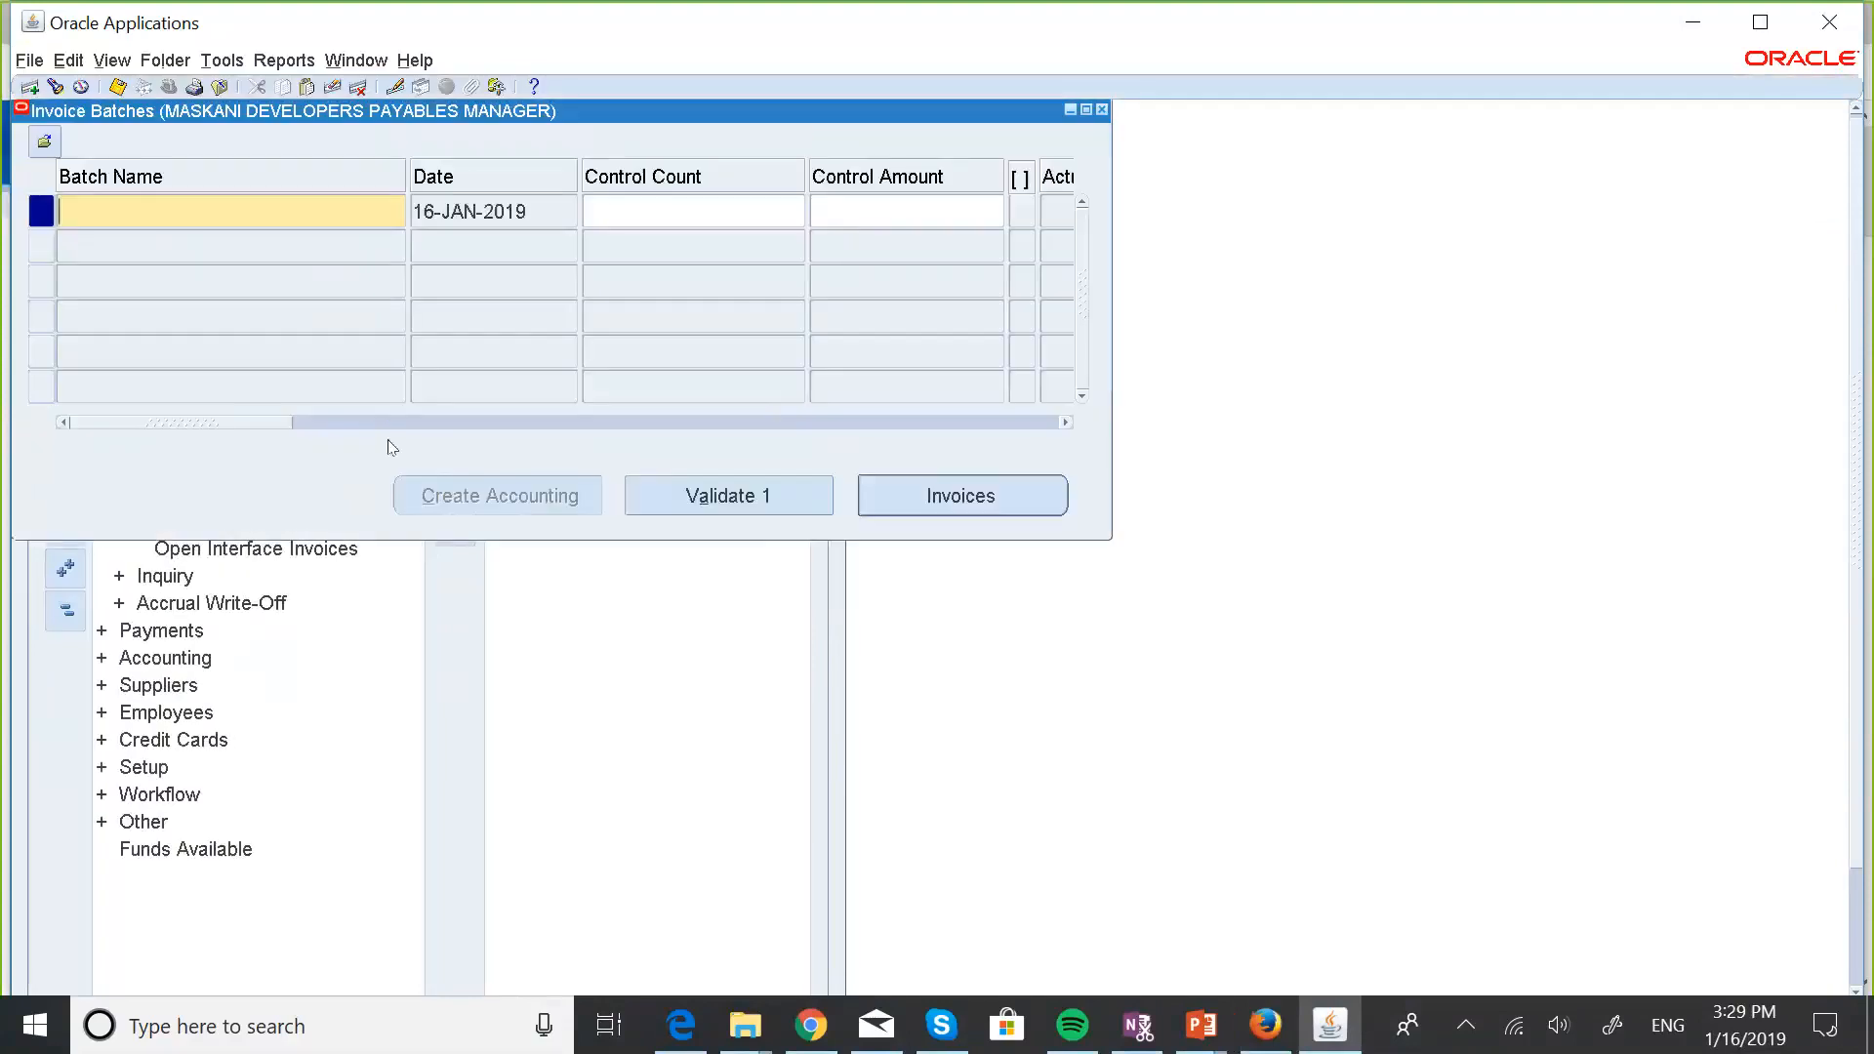
# Query the invoice batches with names matching MASKA% and open the invoices of batch MASKANI HOLD TEST 1.
pyautogui.press('F11')
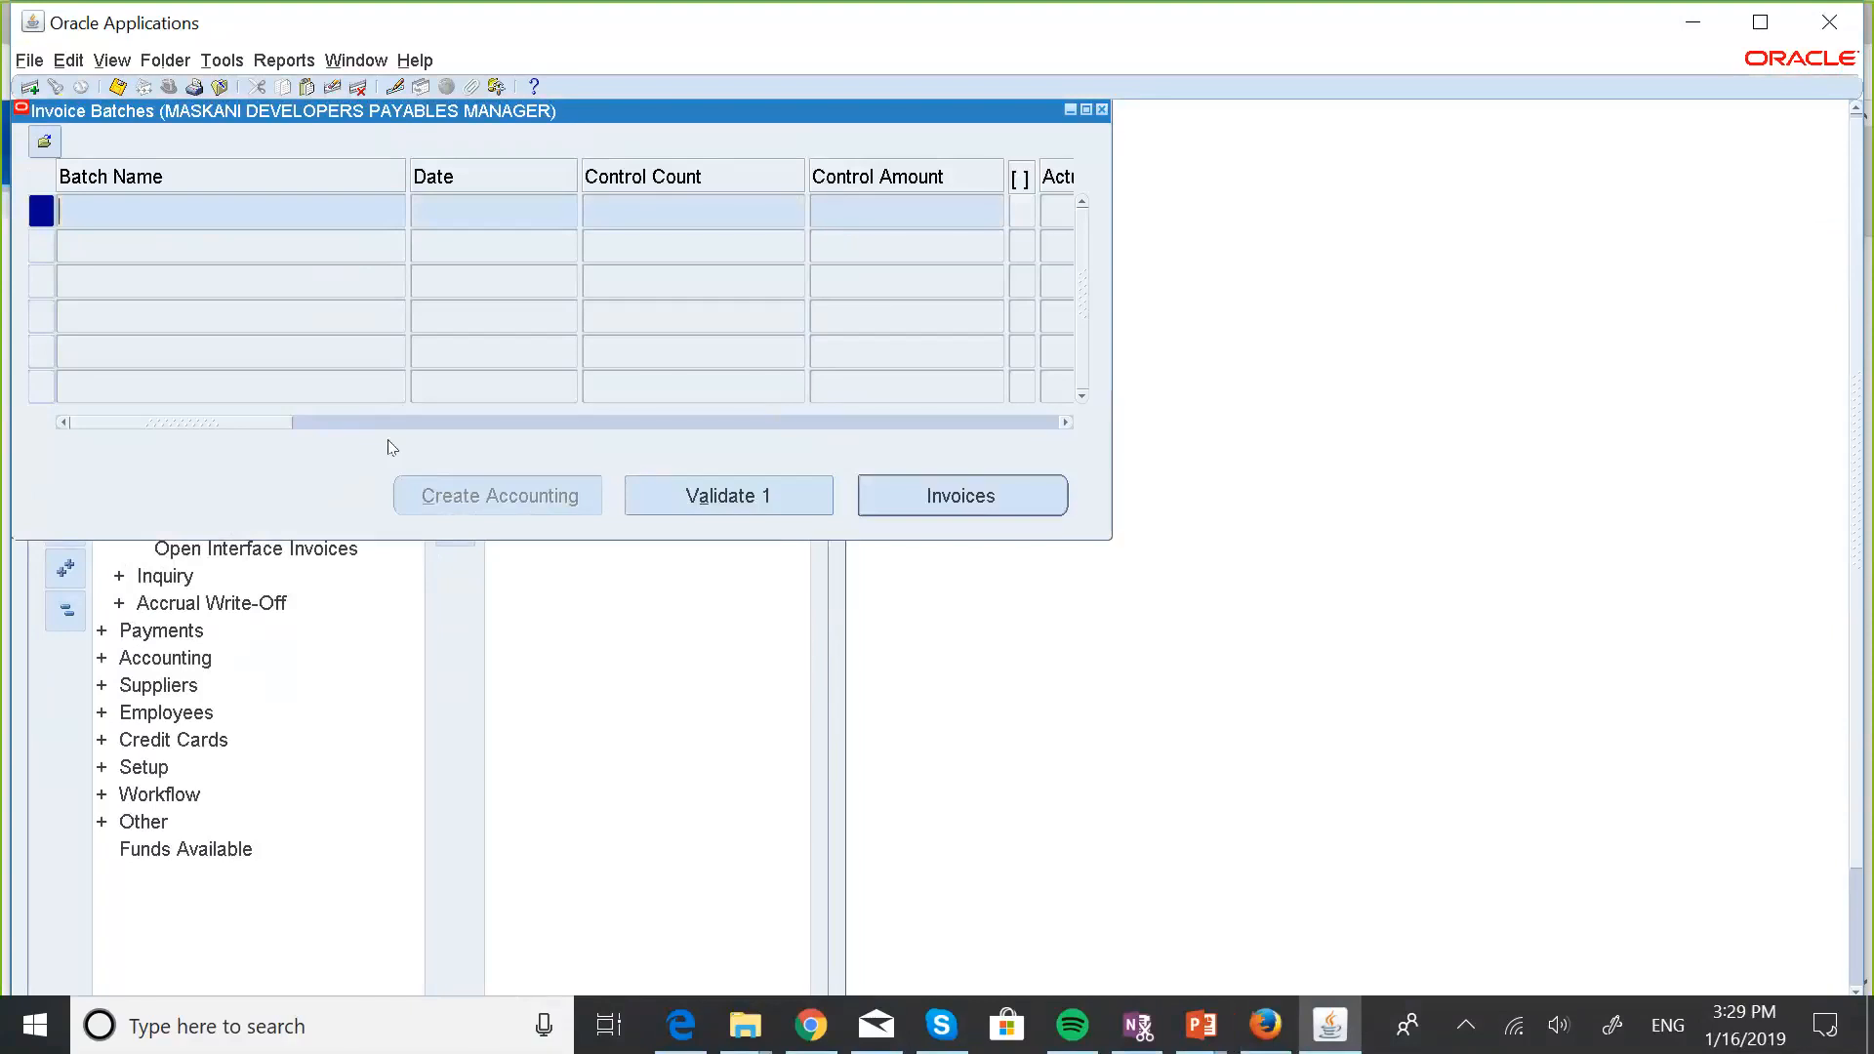
pyautogui.write('MASKA%')
pyautogui.hotkey('ctrl', 'F11')
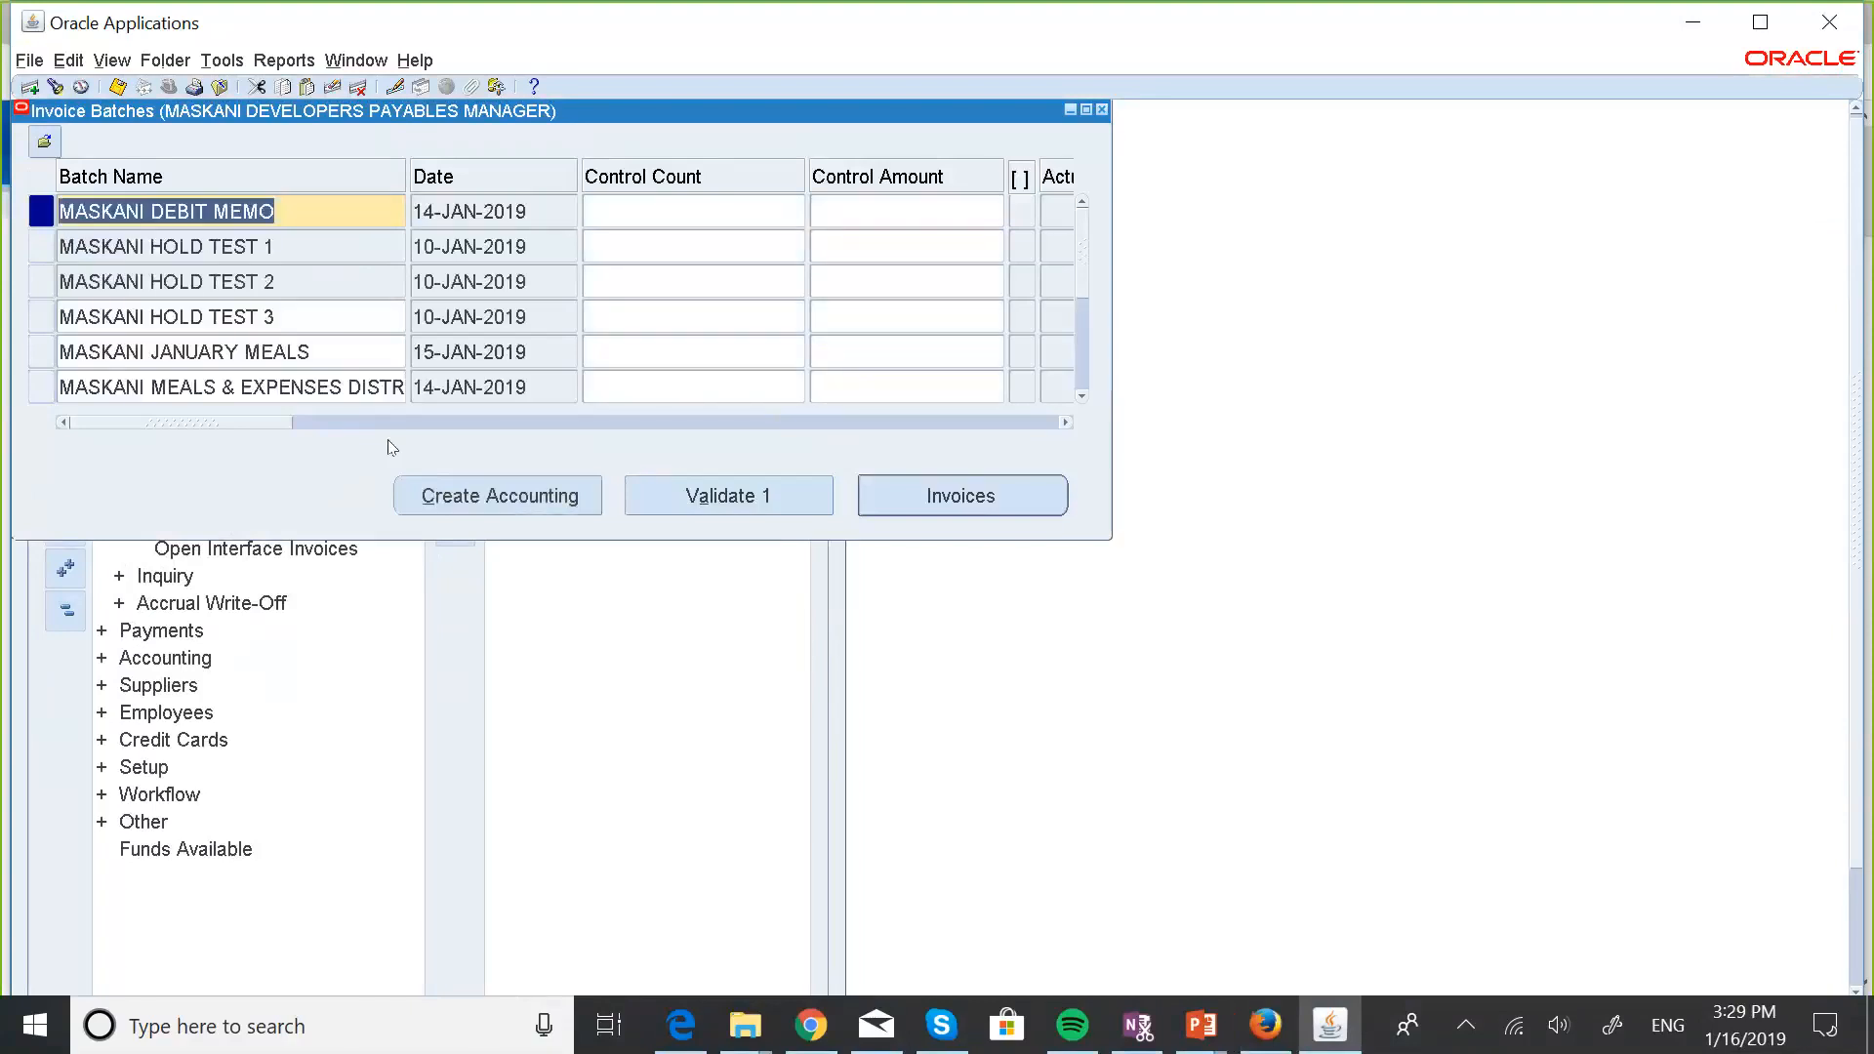
pyautogui.click(269, 246)
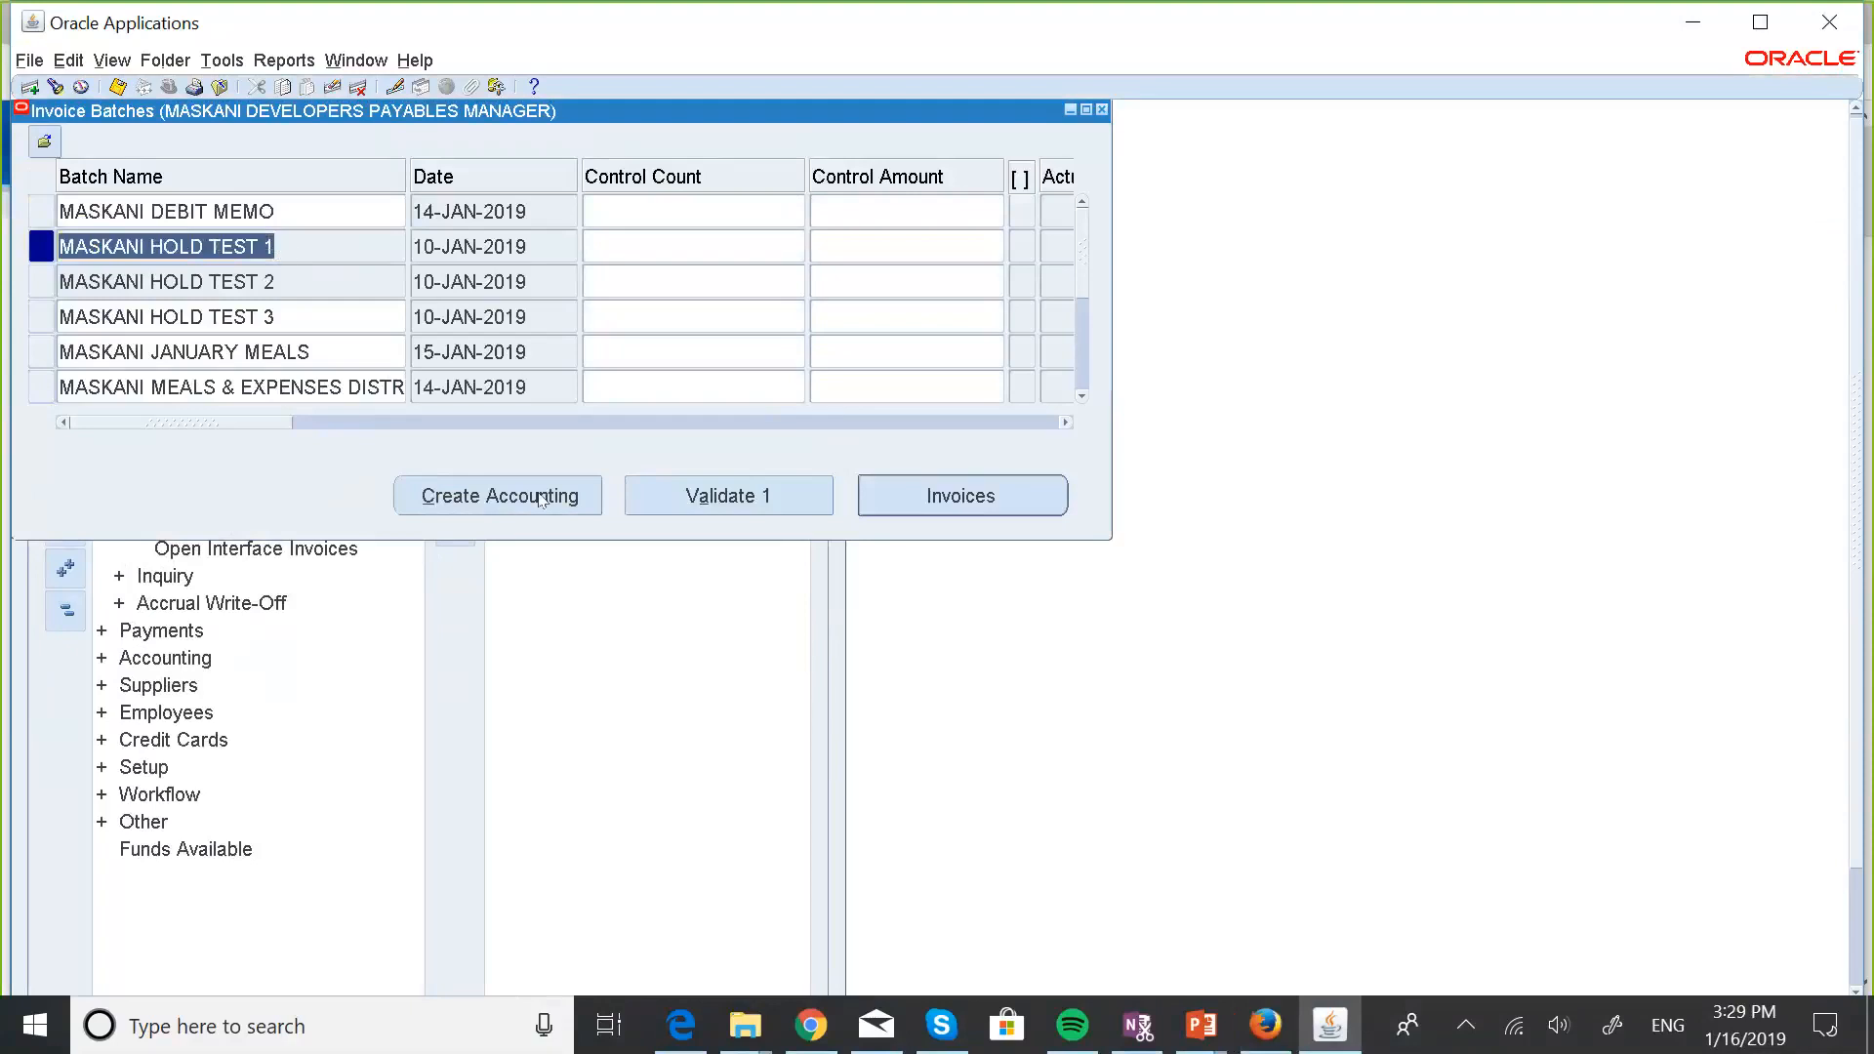
pyautogui.click(931, 496)
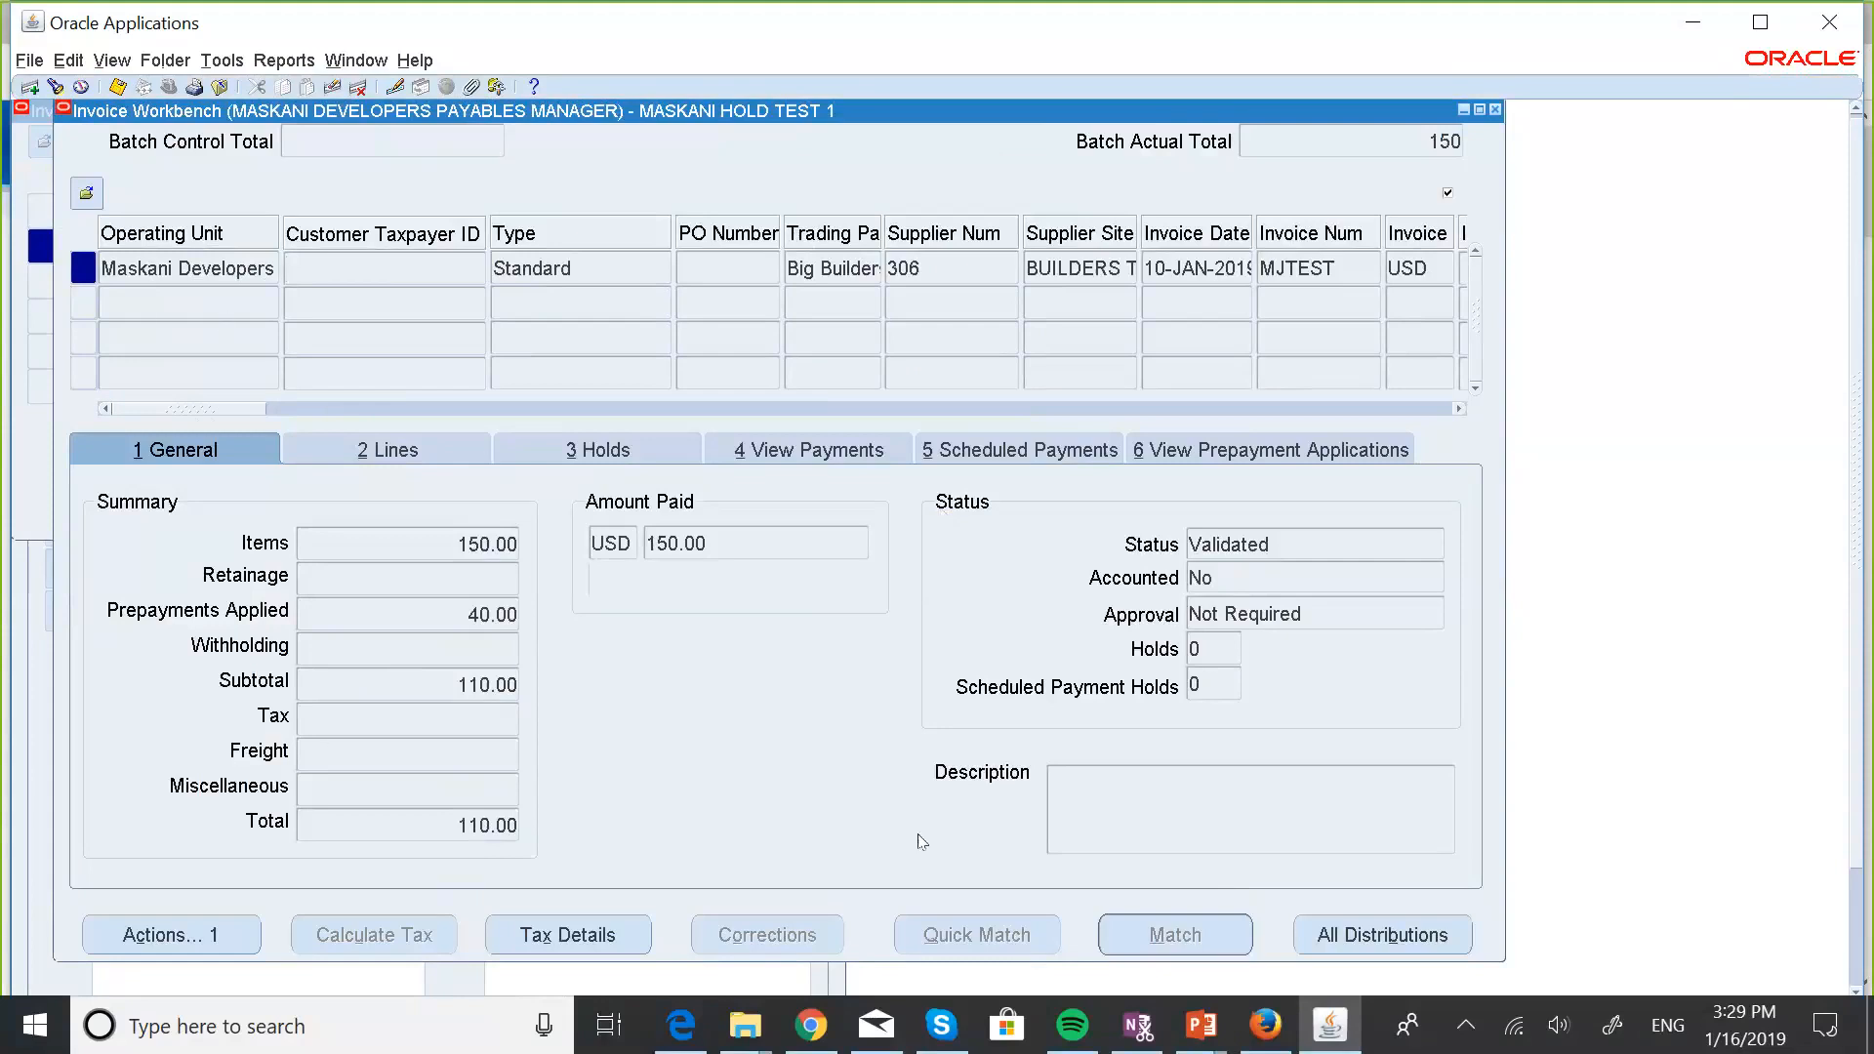
# Try to create accounting in Final mode for invoice MJTEST through the invoice actions.
pyautogui.click(185, 932)
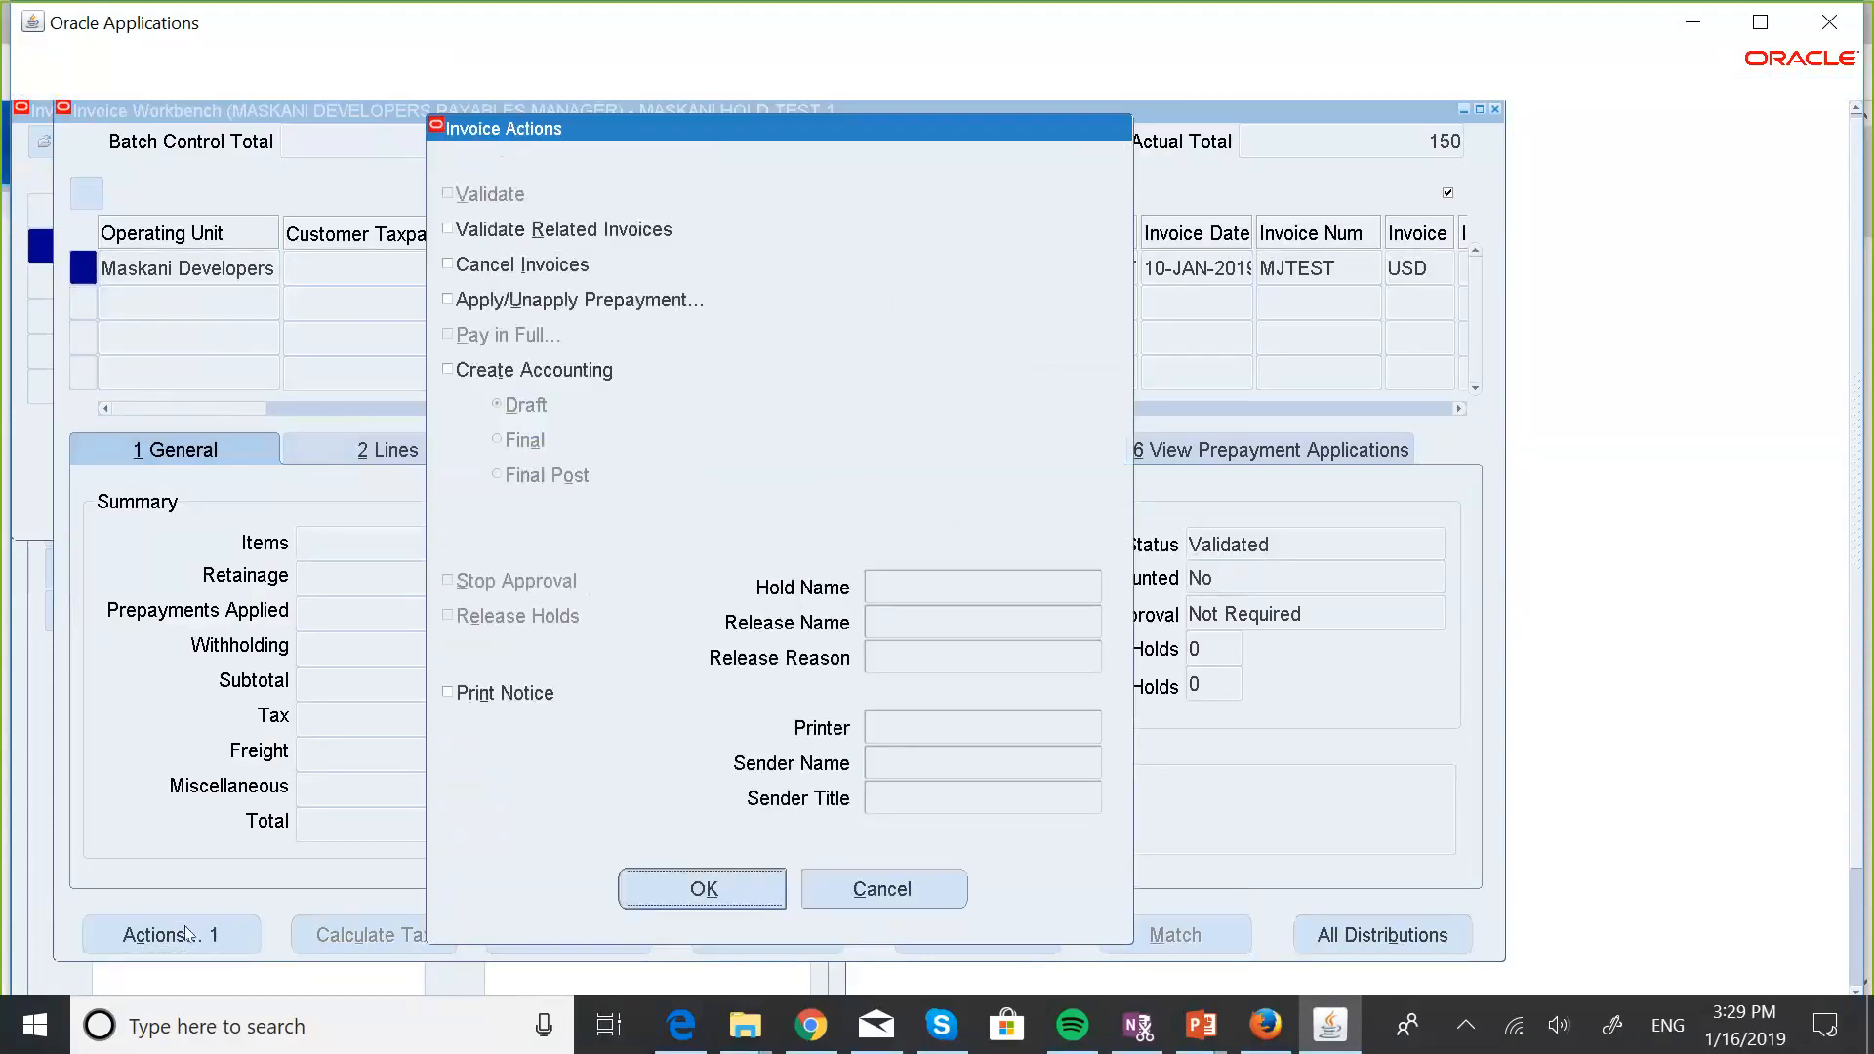
pyautogui.click(449, 372)
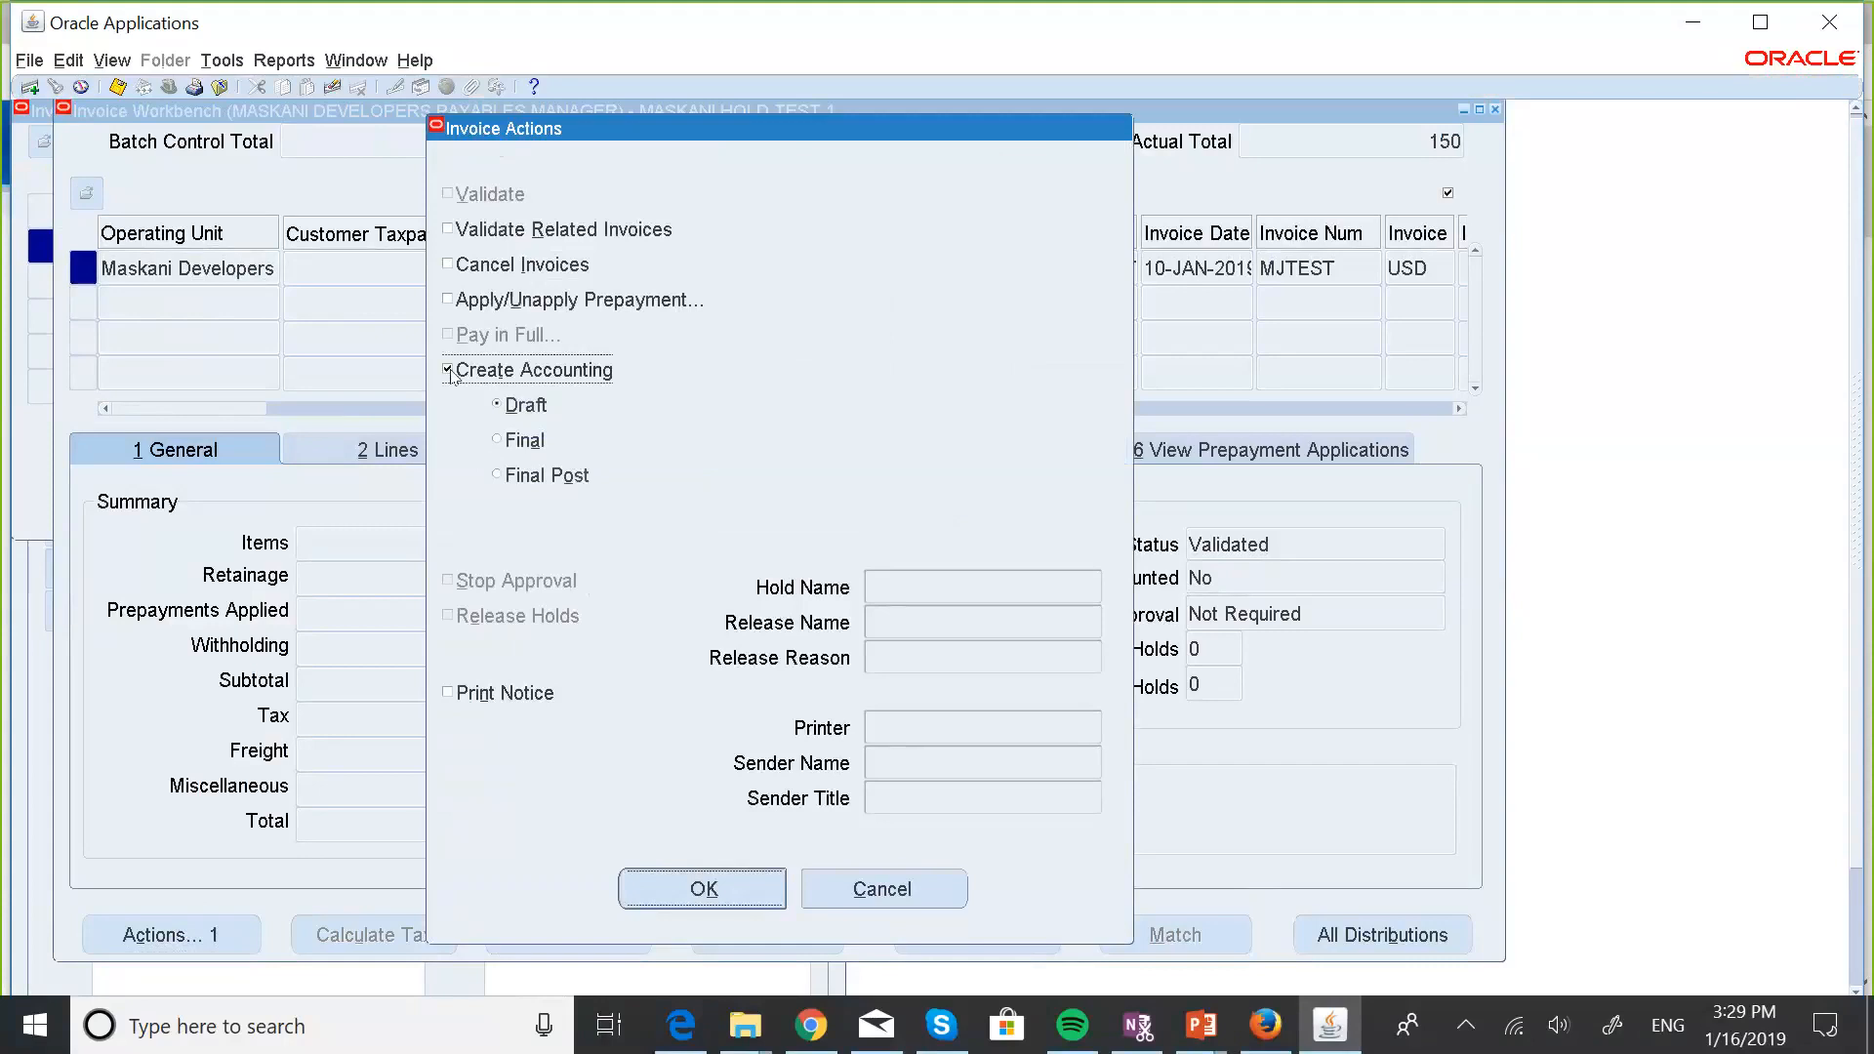
pyautogui.click(505, 444)
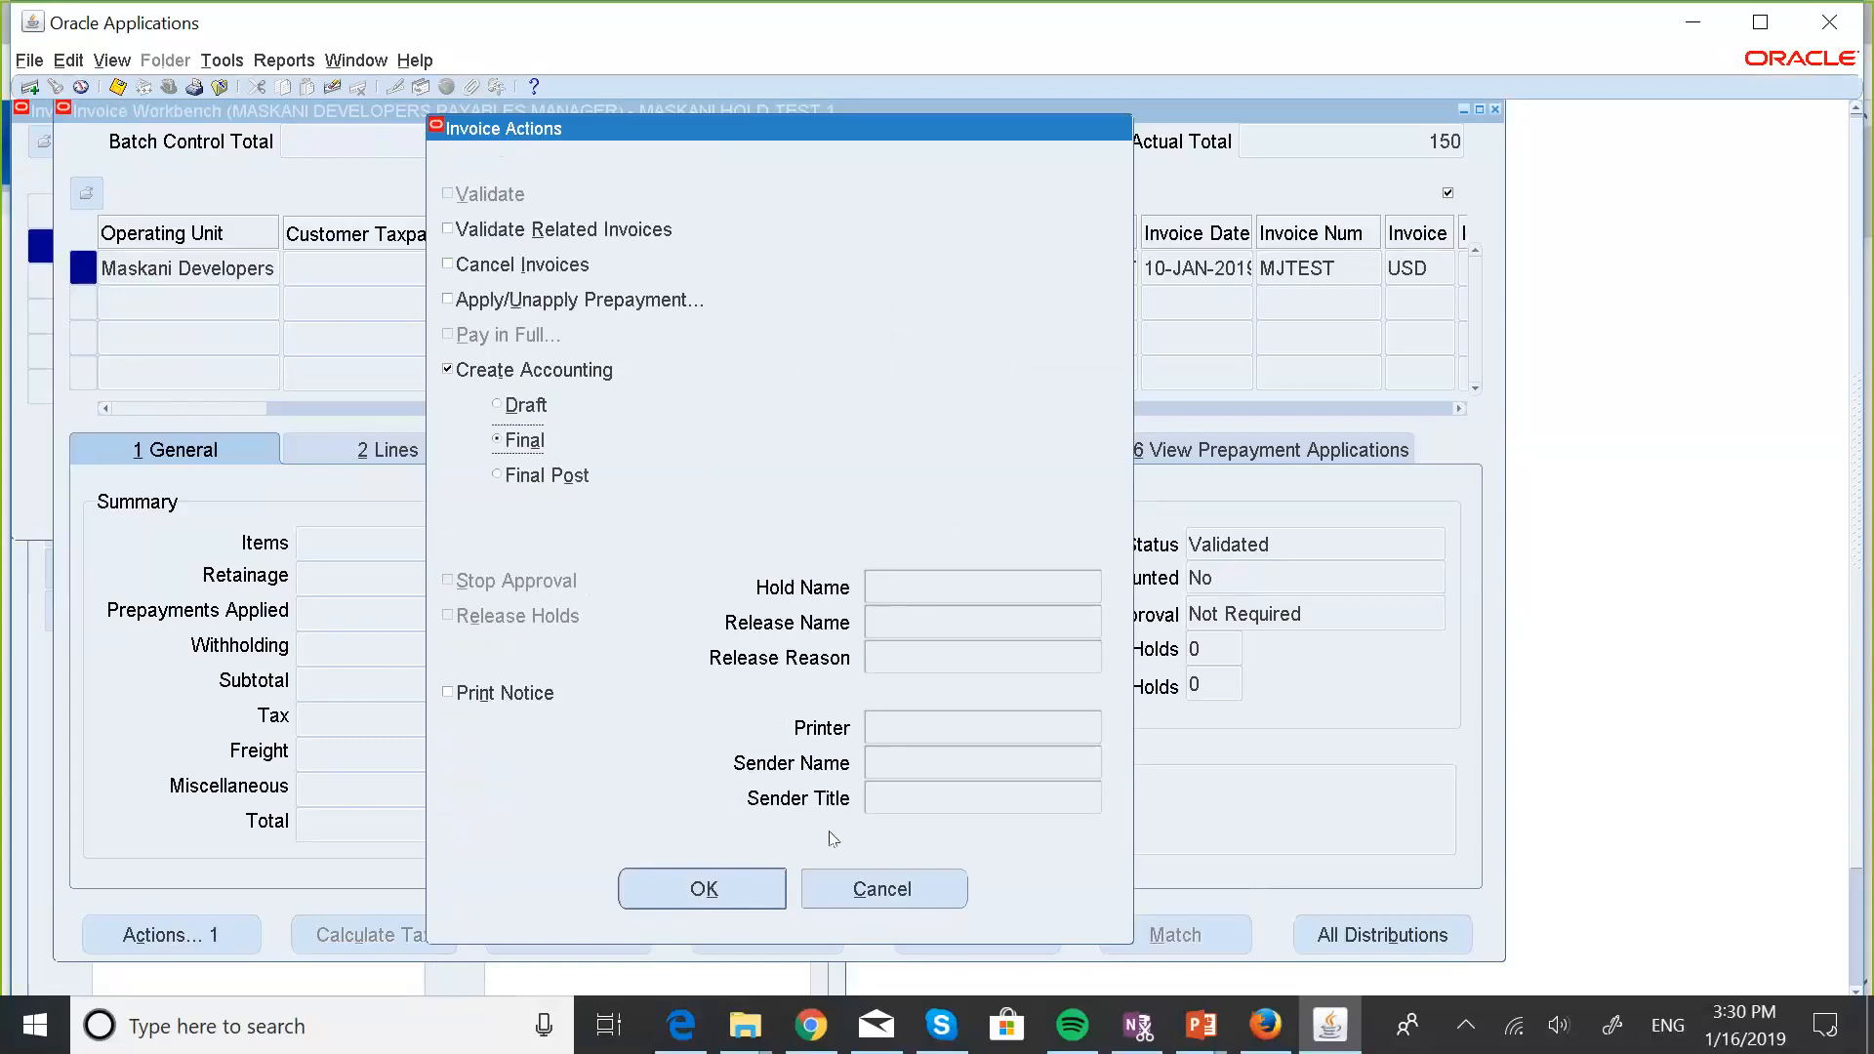
pyautogui.click(683, 888)
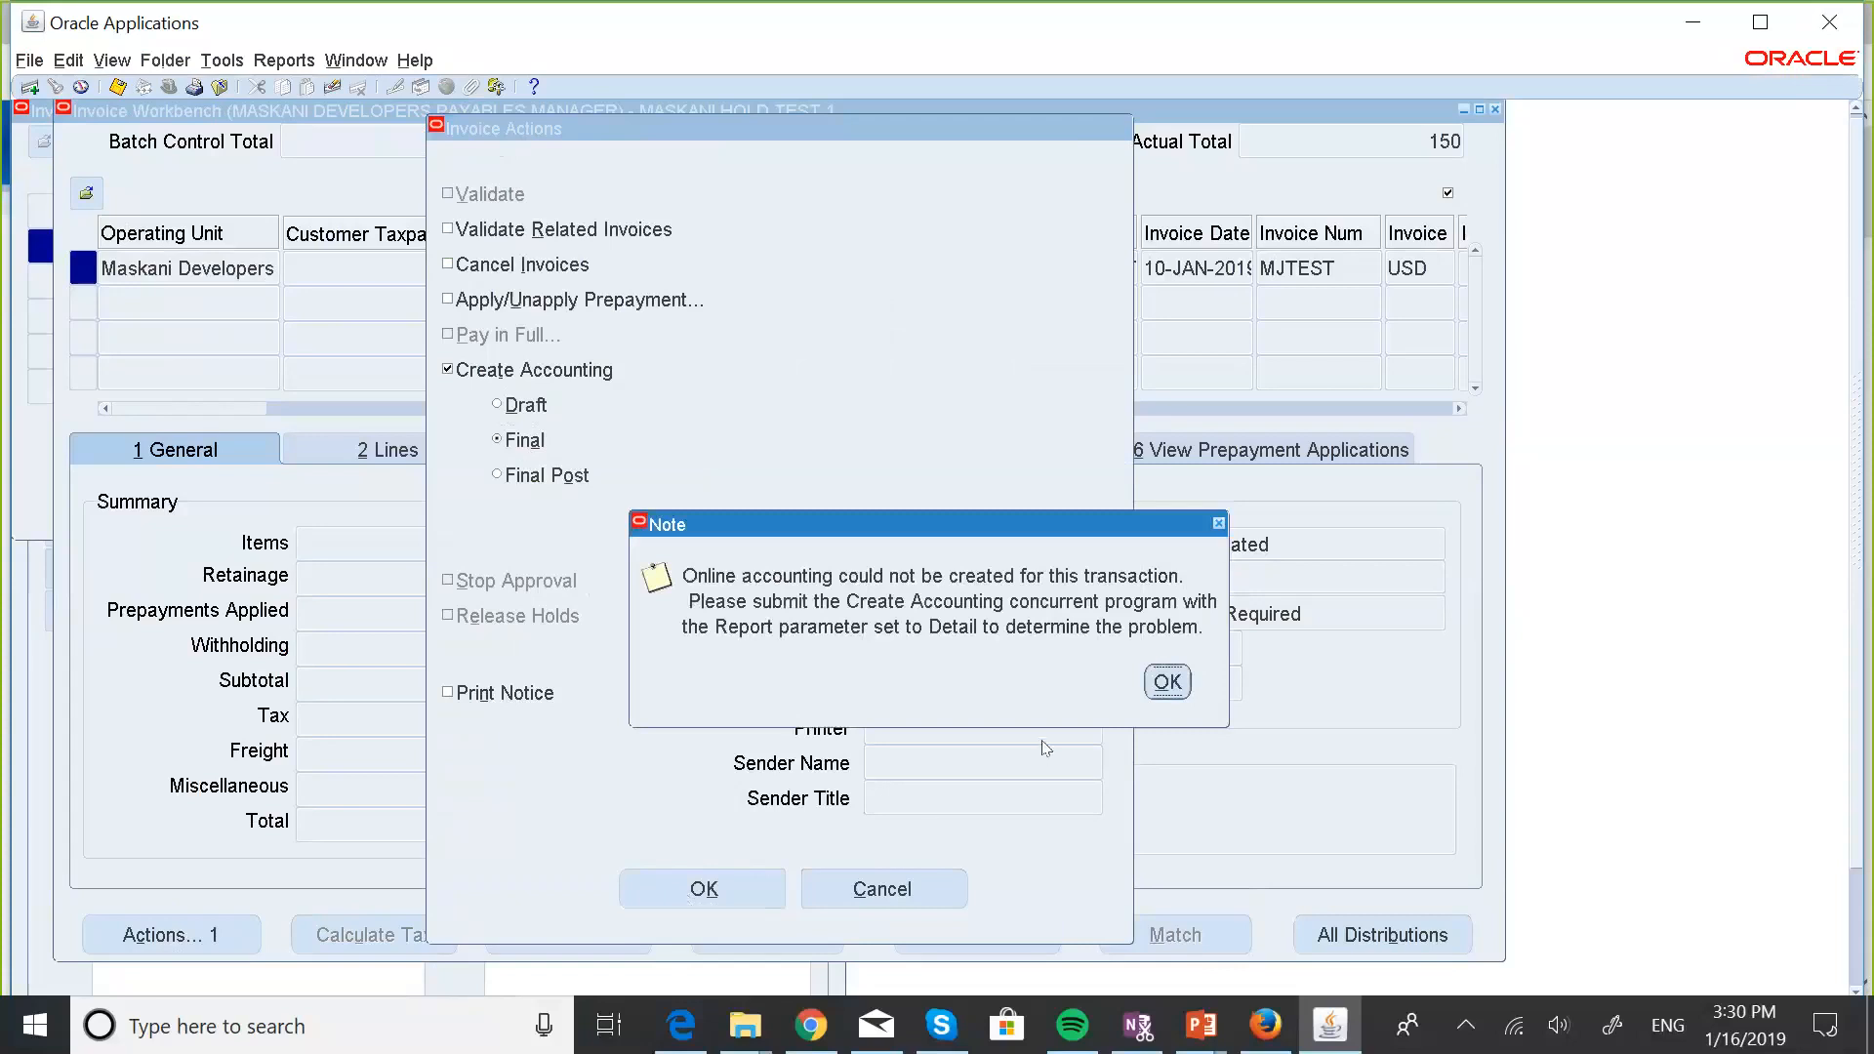
pyautogui.click(1170, 689)
# Retry creating Final accounting for the same MJTEST invoice.
pyautogui.click(232, 949)
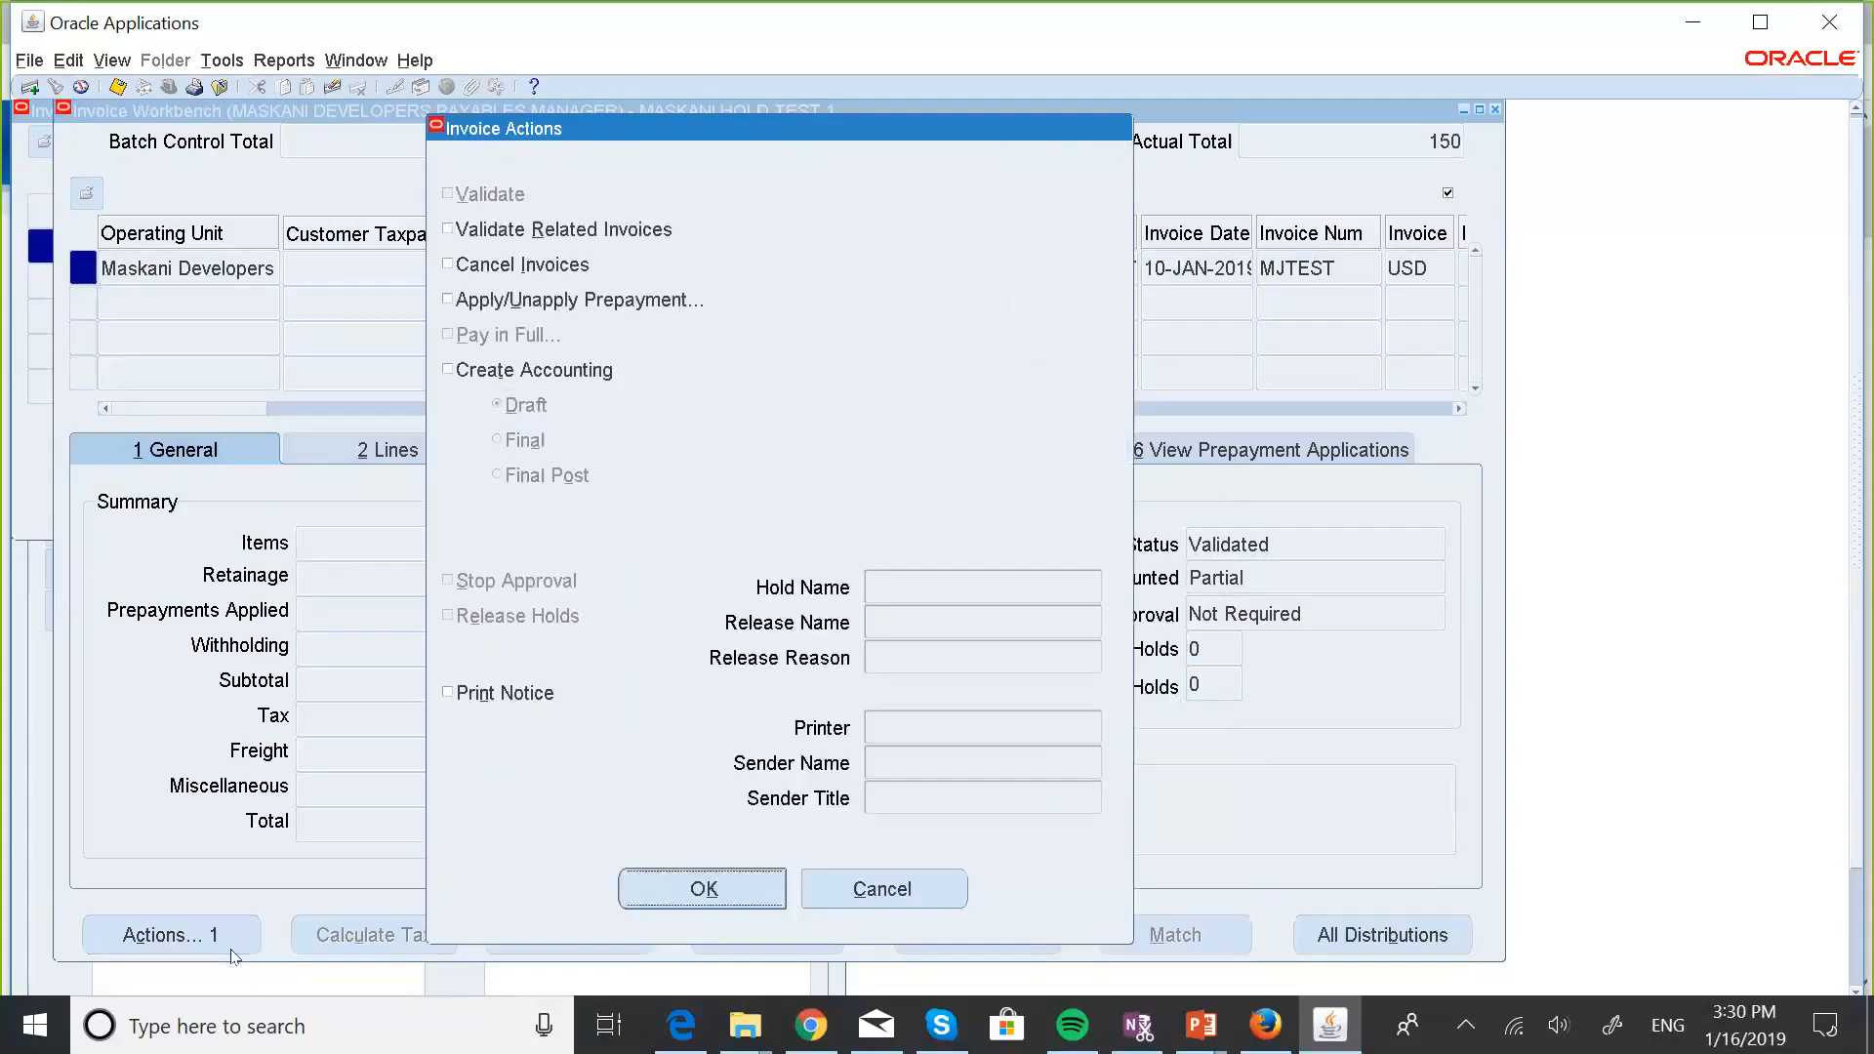
pyautogui.click(448, 372)
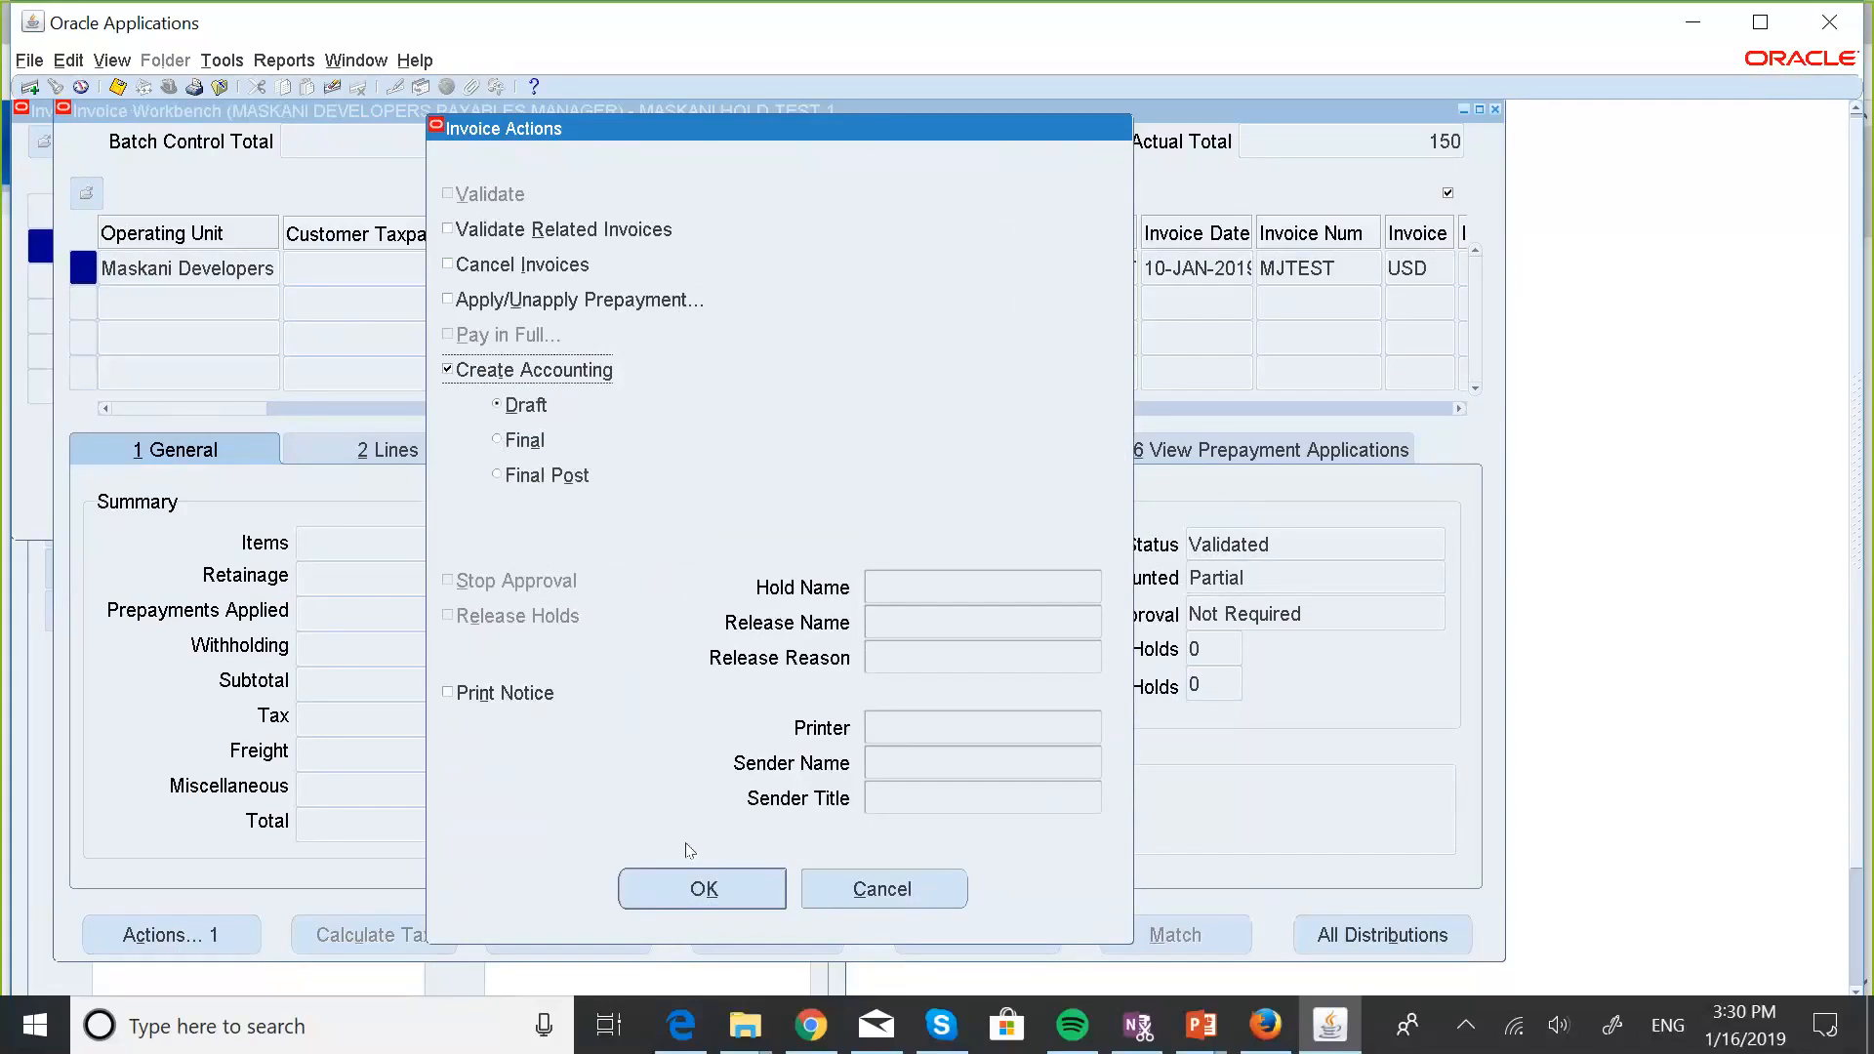
pyautogui.click(704, 890)
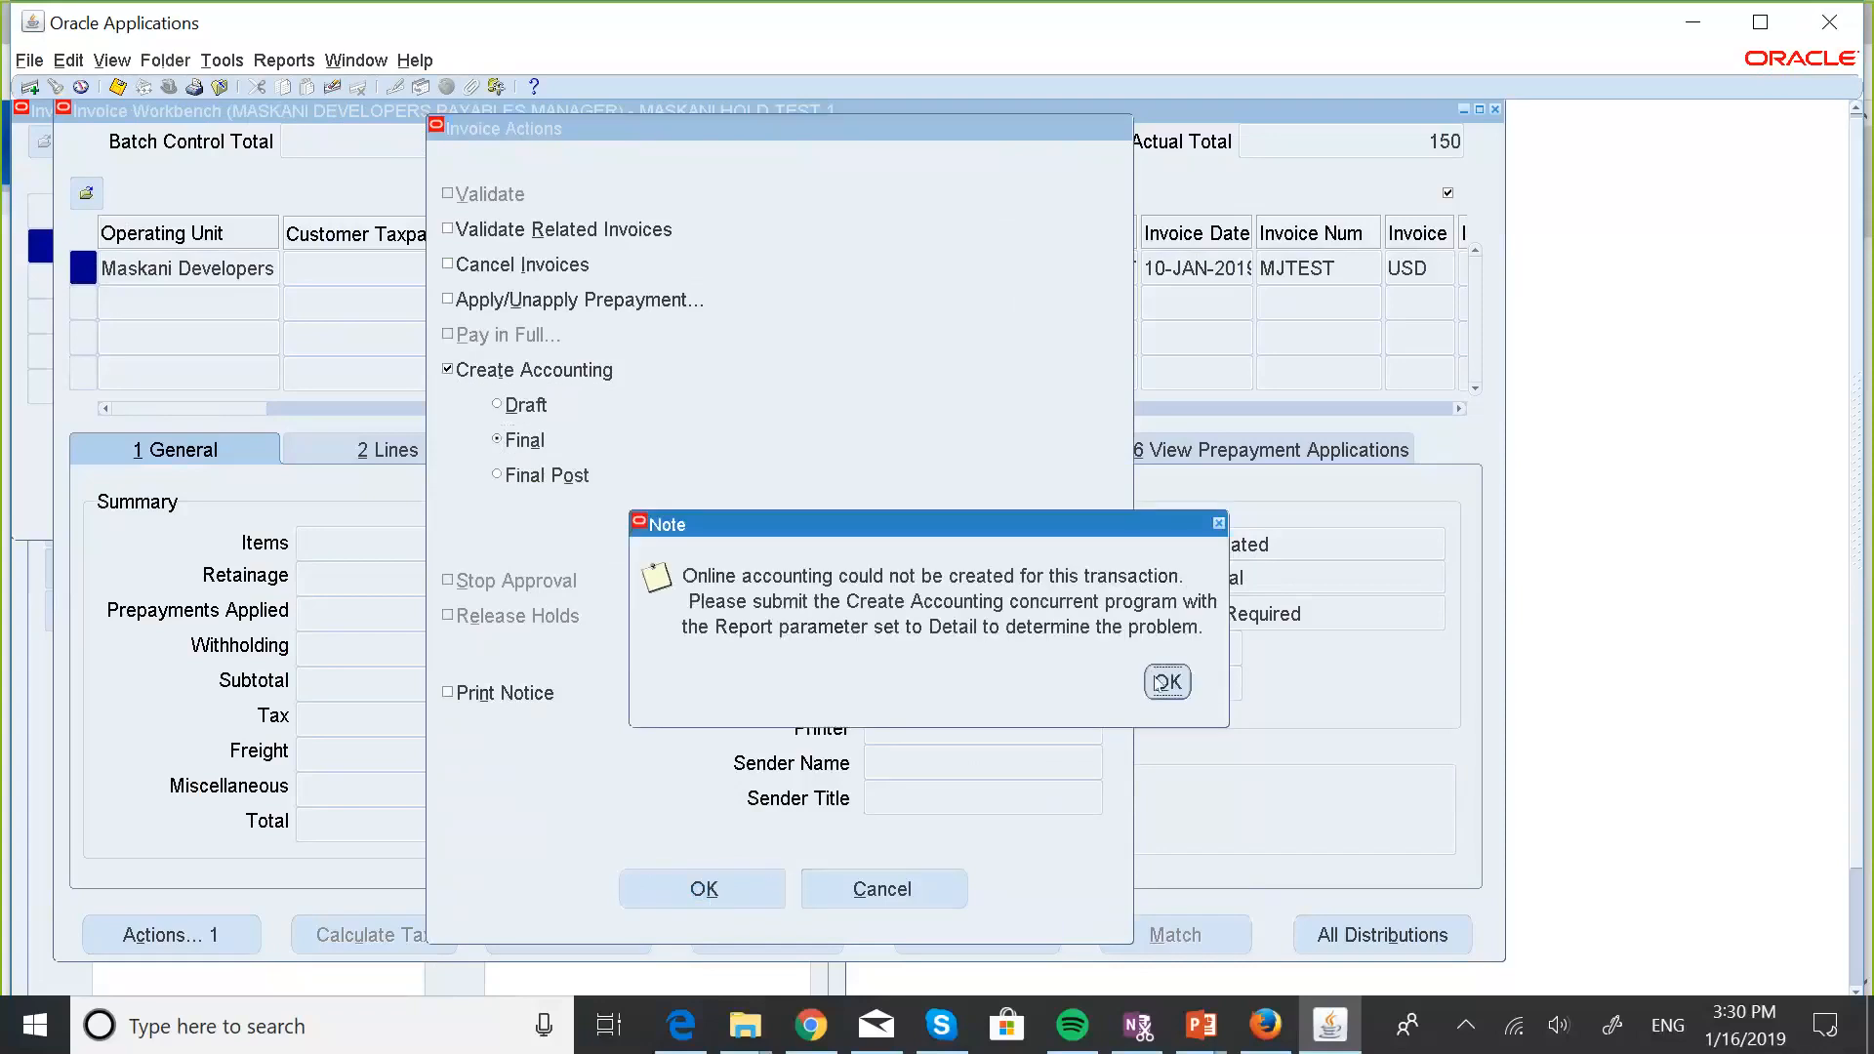
pyautogui.click(1163, 683)
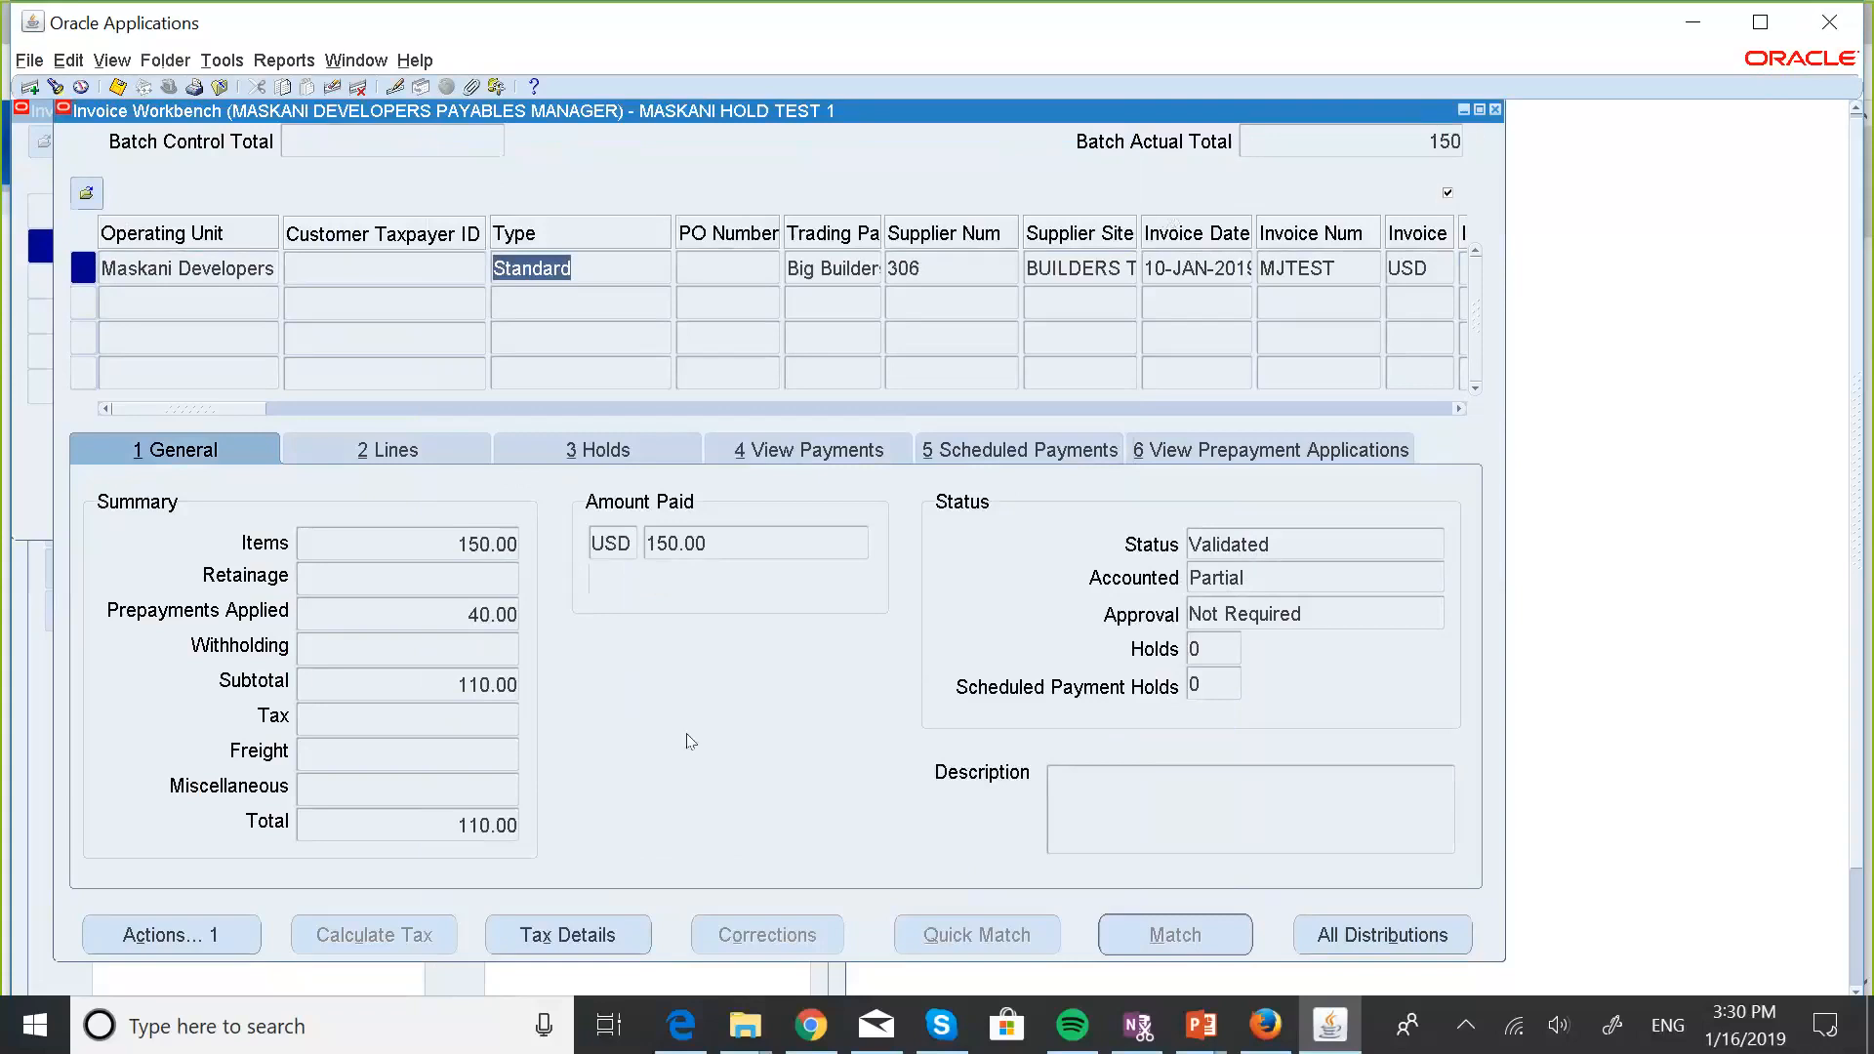
# Close the invoice workbench and batches, and start a new single concurrent request from the payables responsibility.
pyautogui.click(1496, 110)
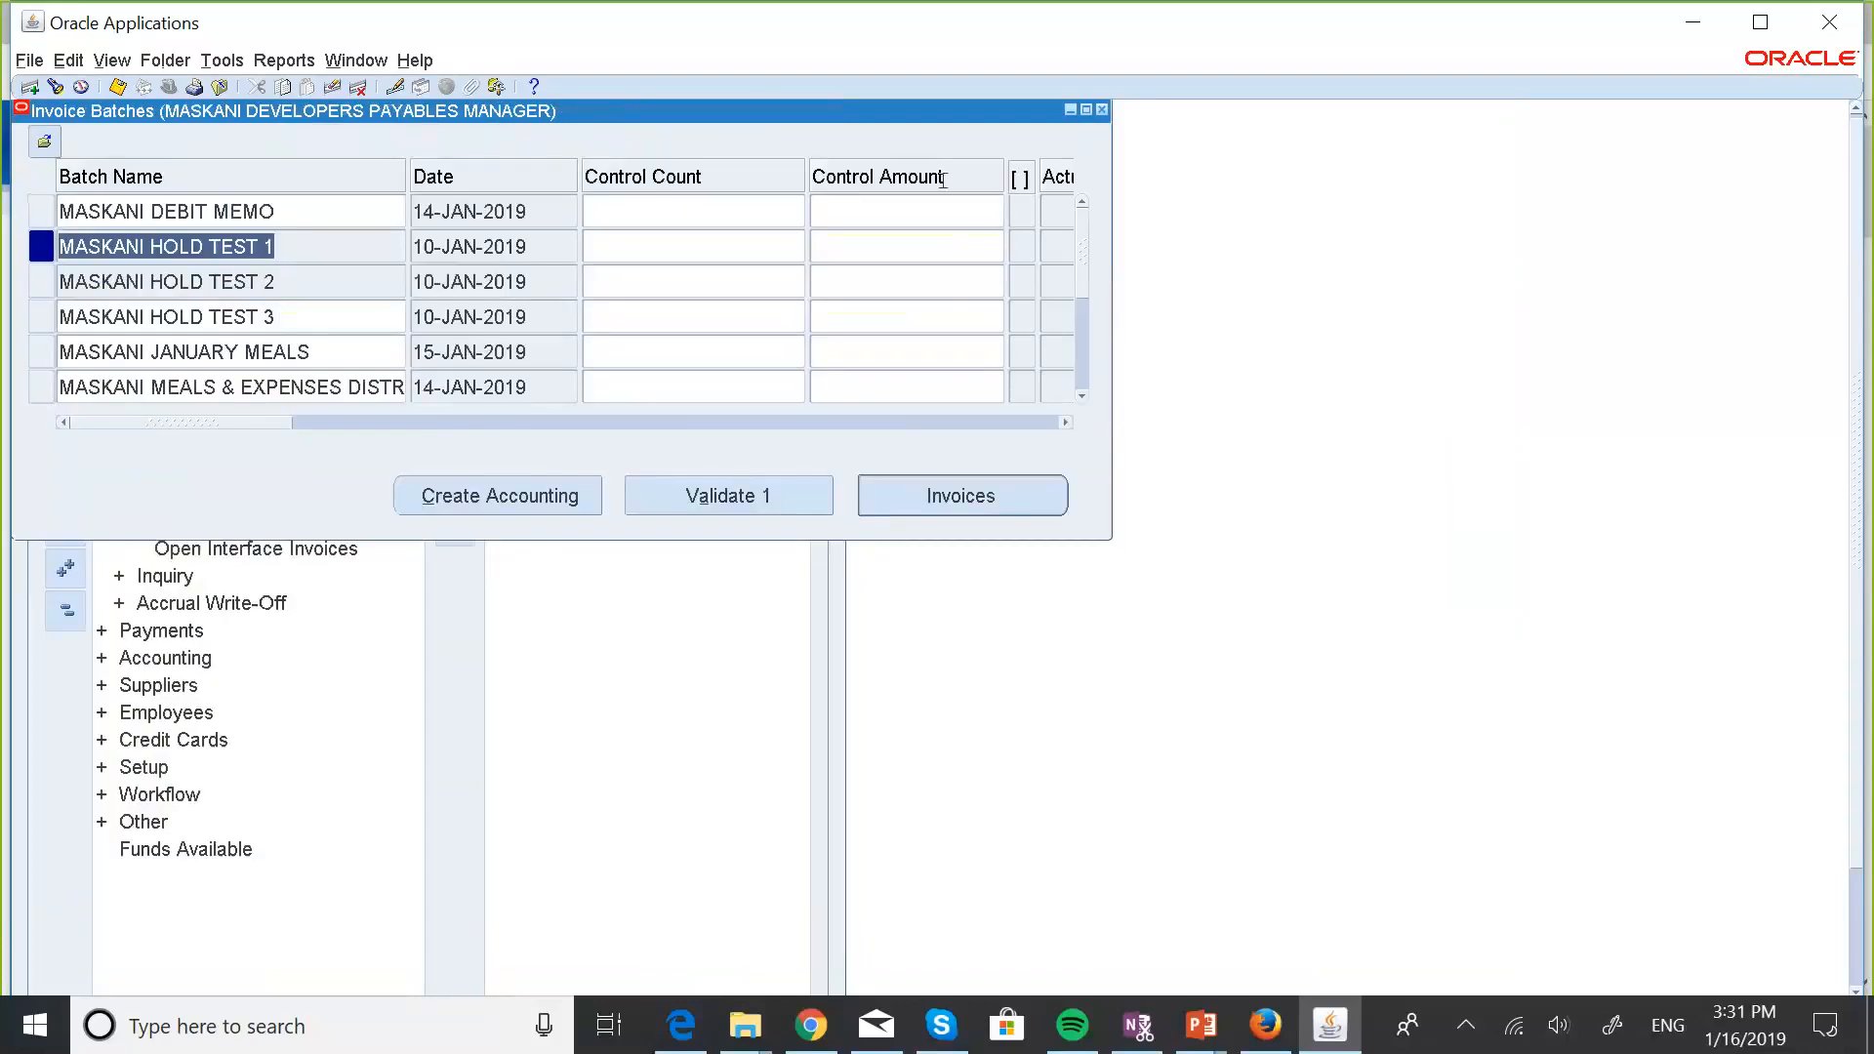
pyautogui.click(1101, 110)
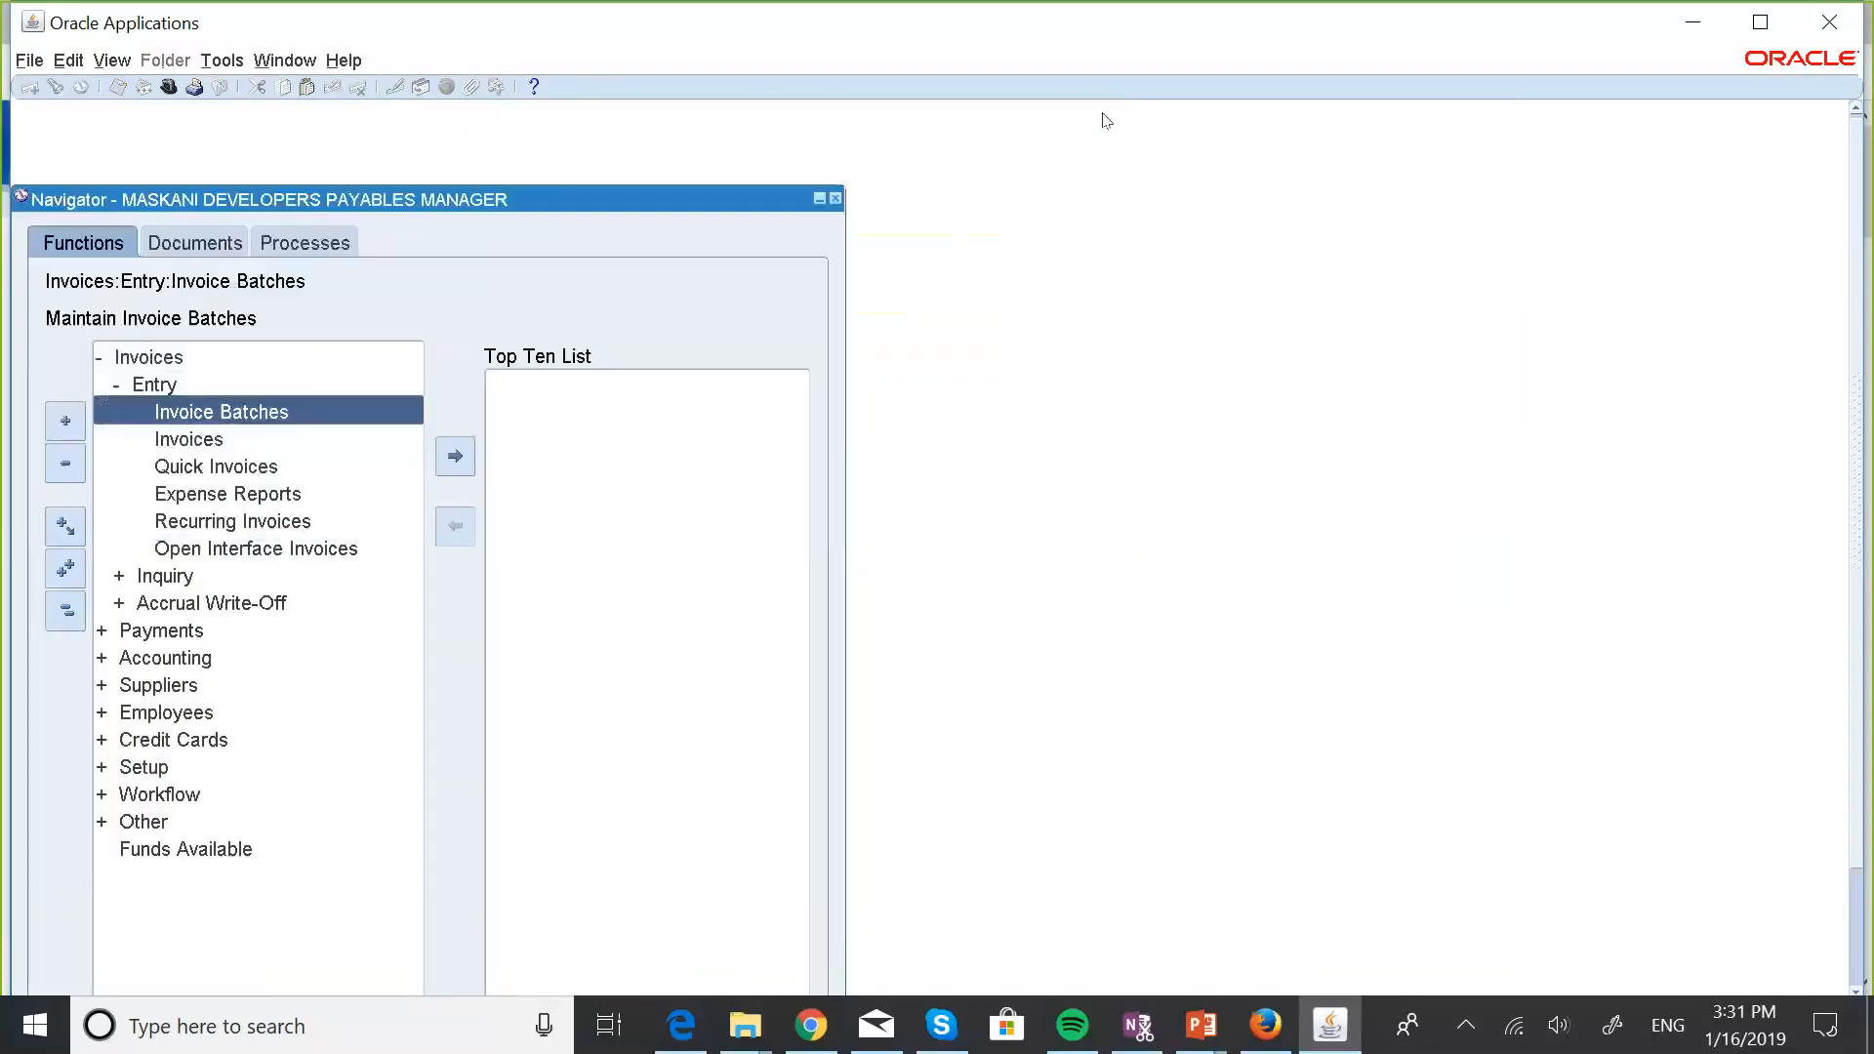
pyautogui.click(68, 610)
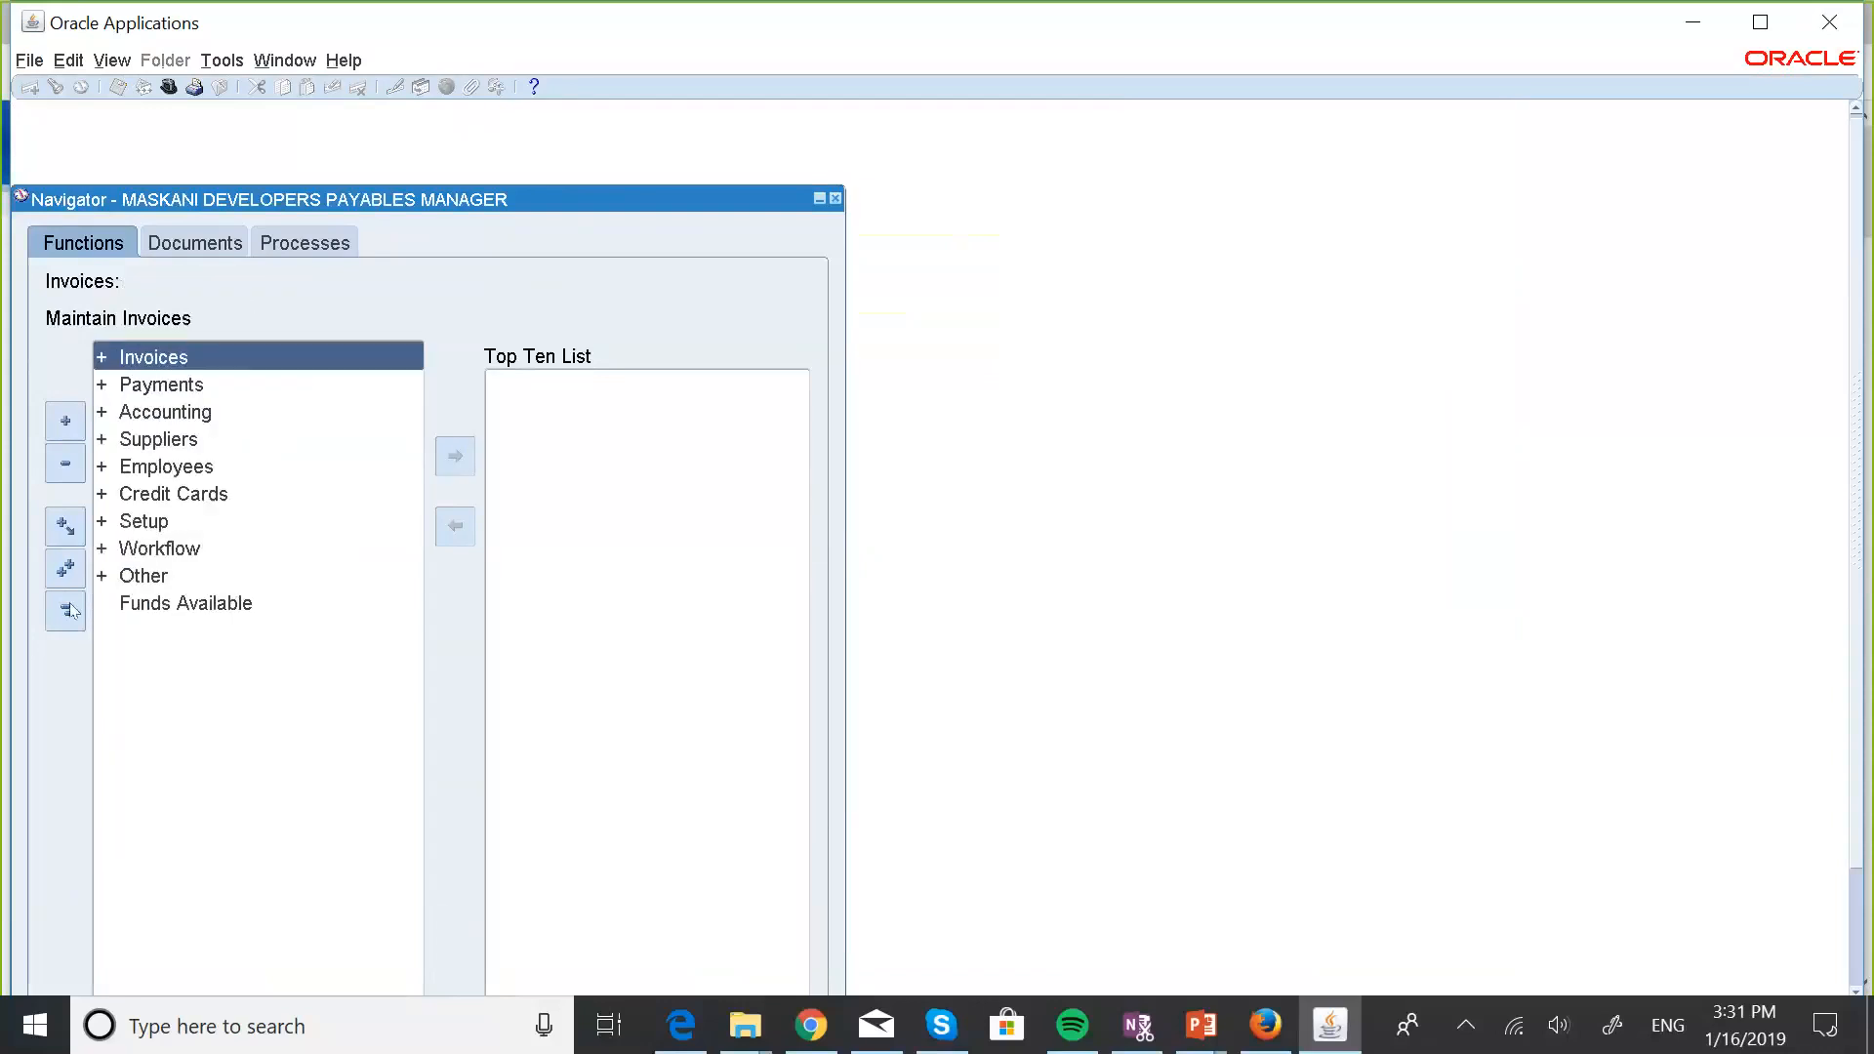
pyautogui.click(147, 520)
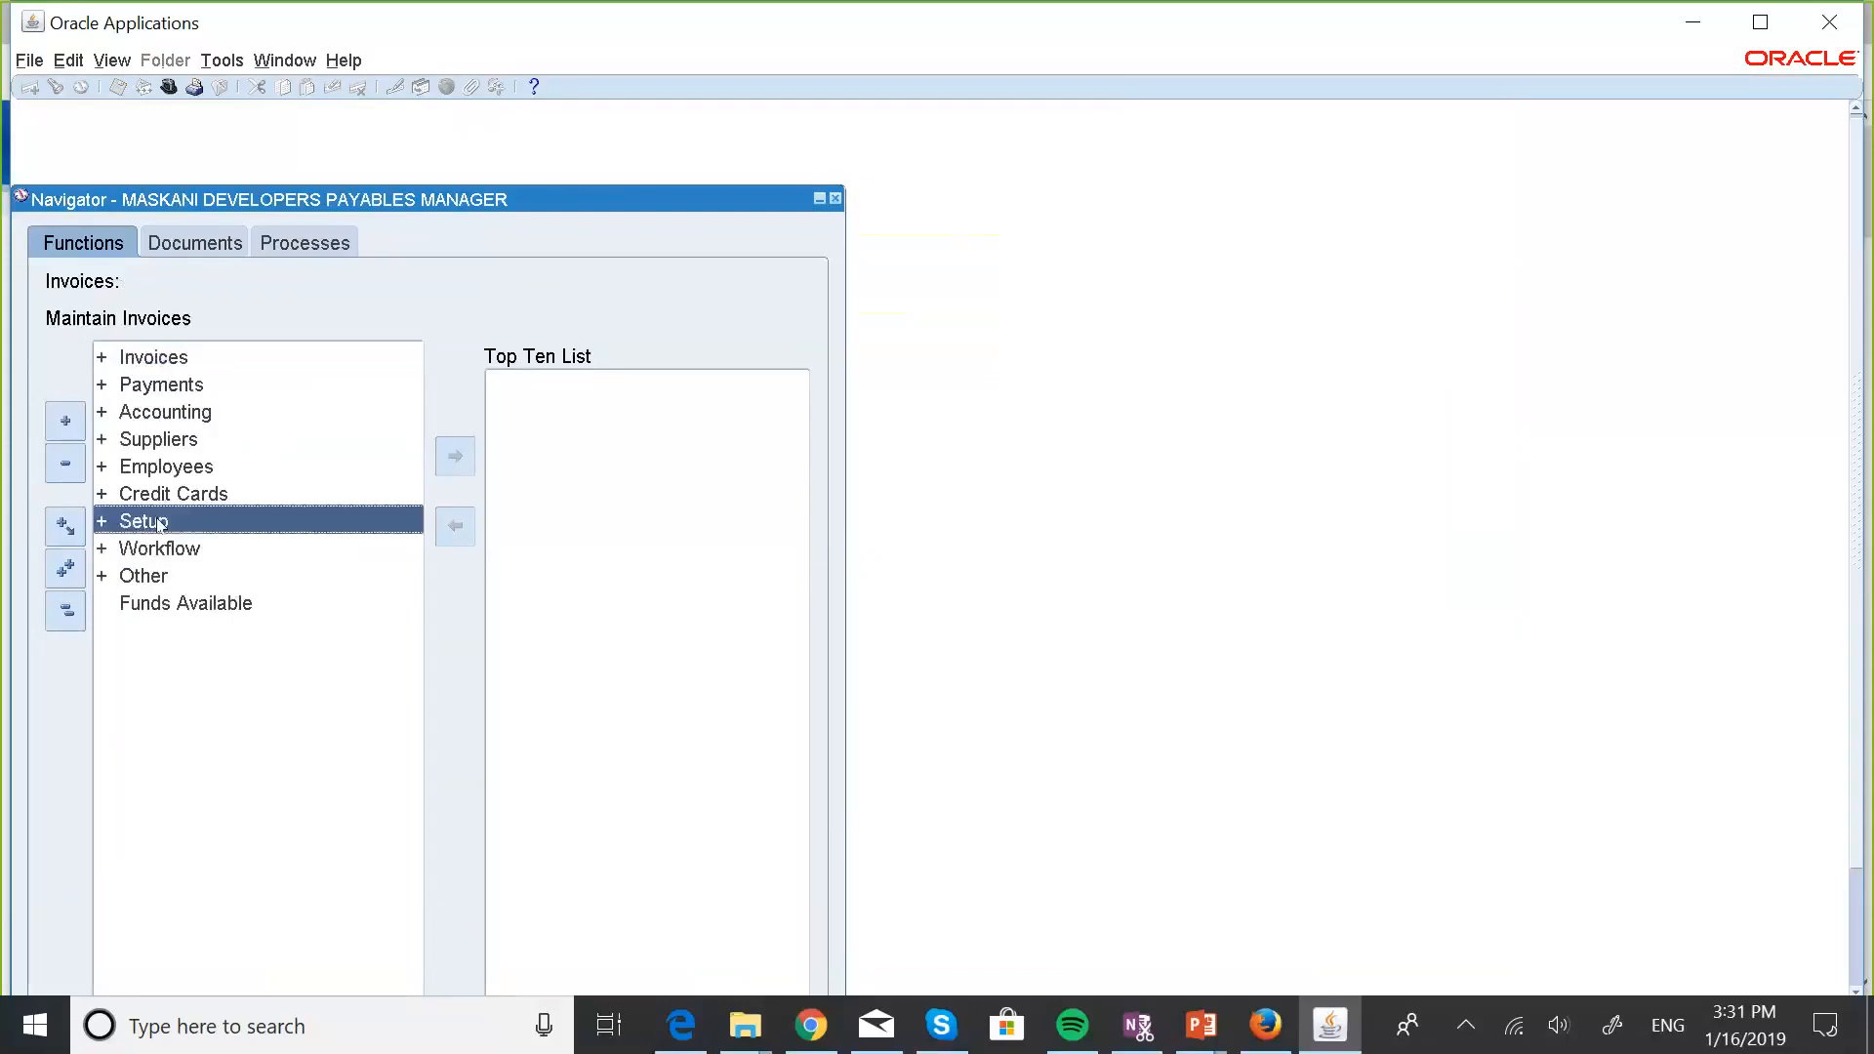
pyautogui.click(149, 575)
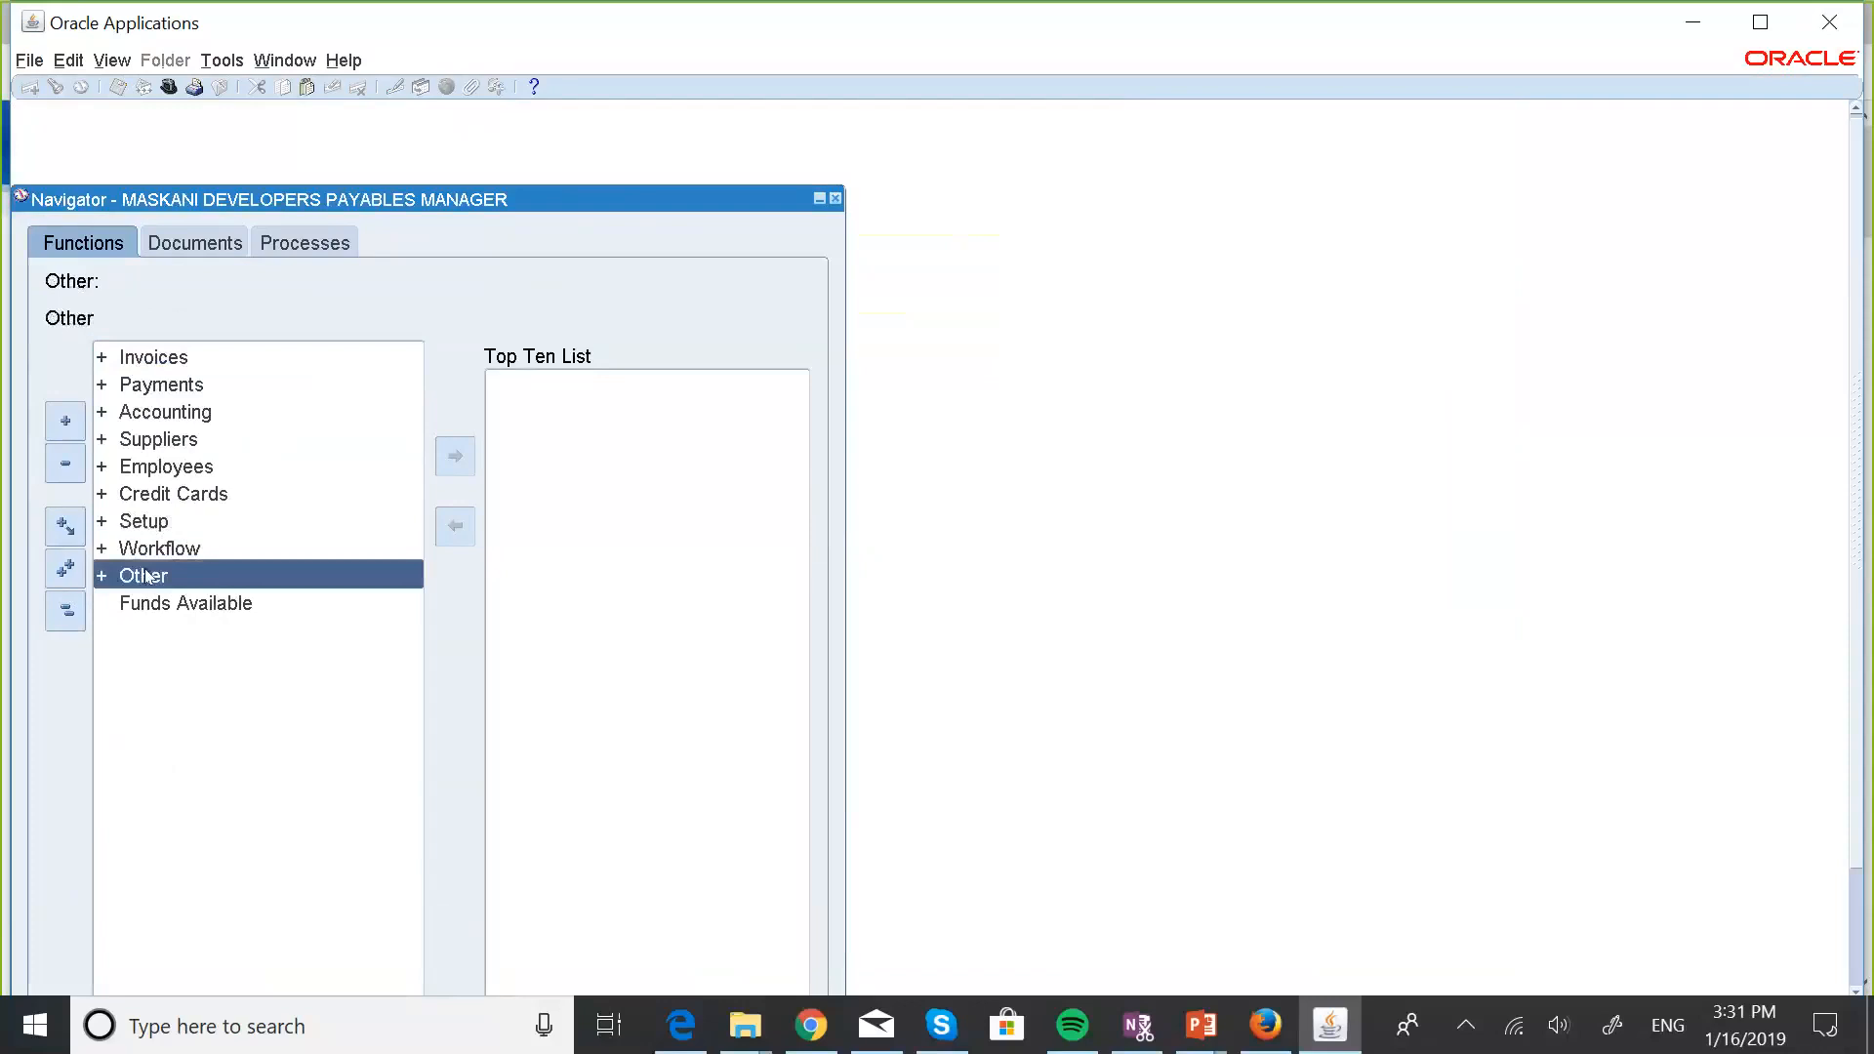
pyautogui.doubleClick(147, 576)
pyautogui.press('Return')
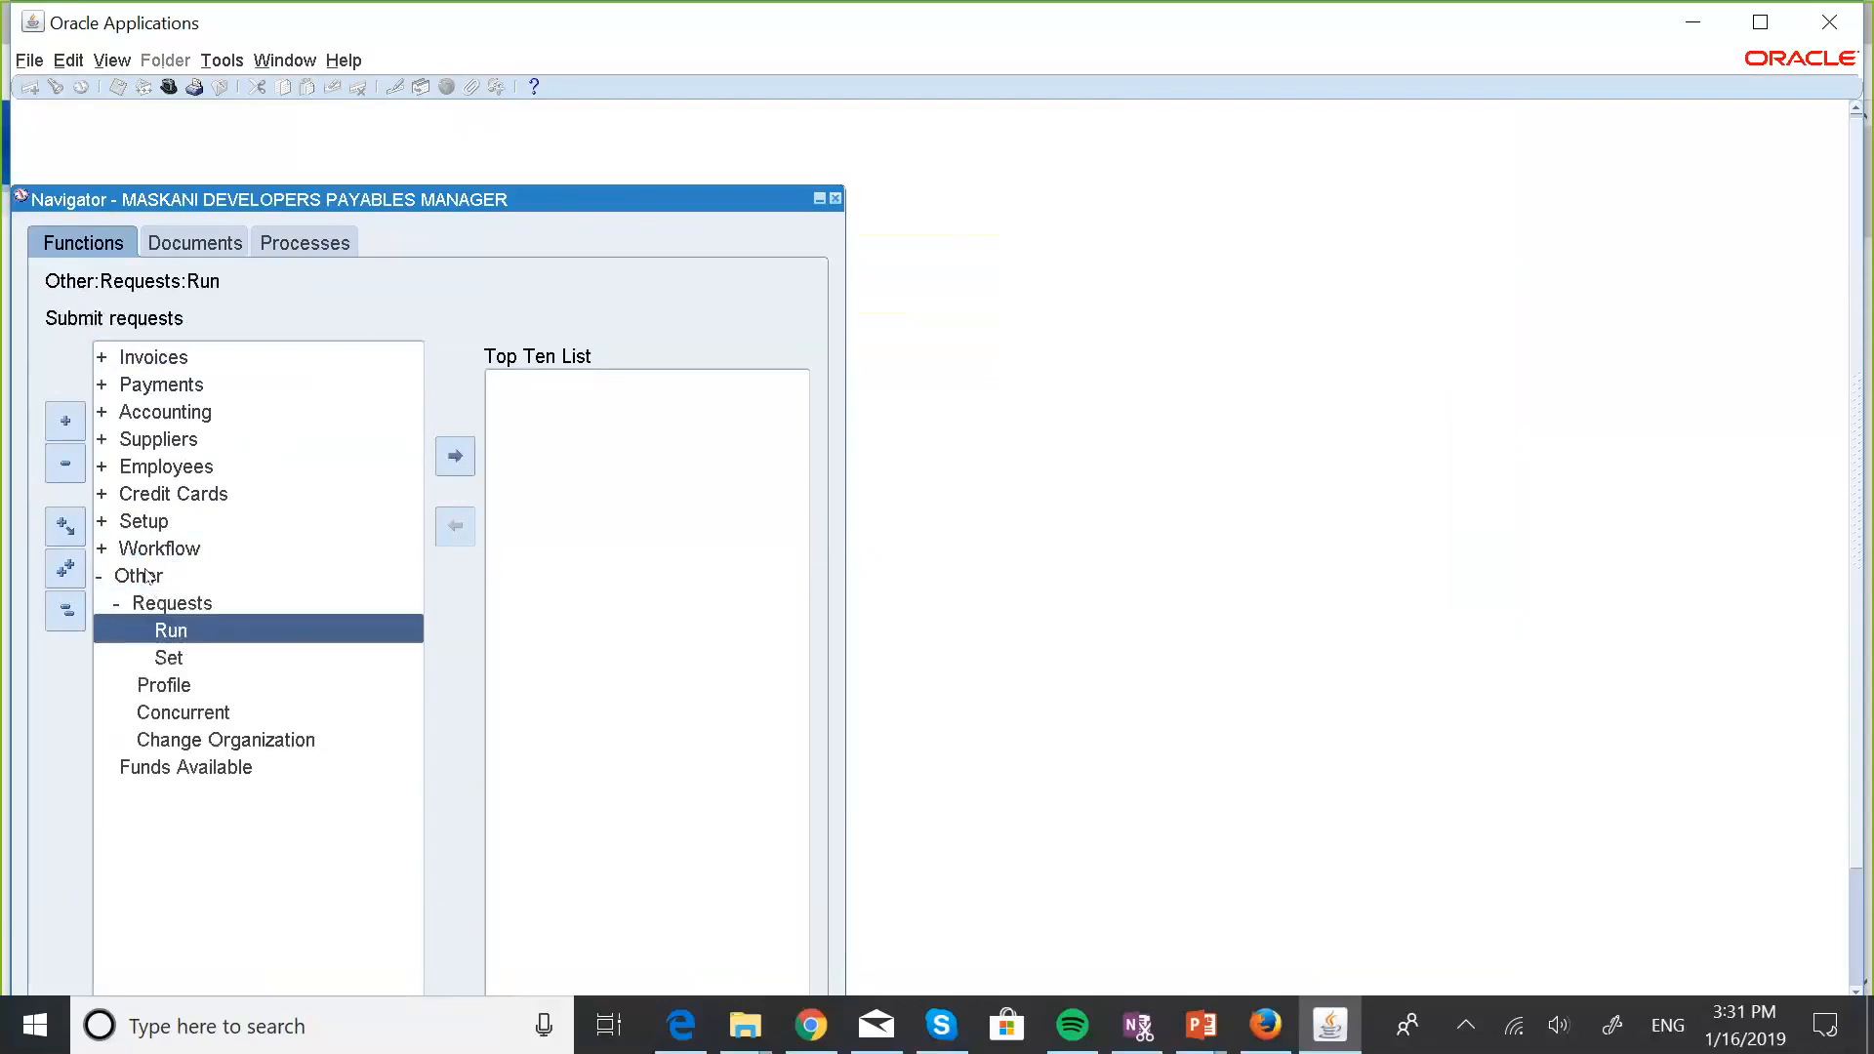
pyautogui.press('Return')
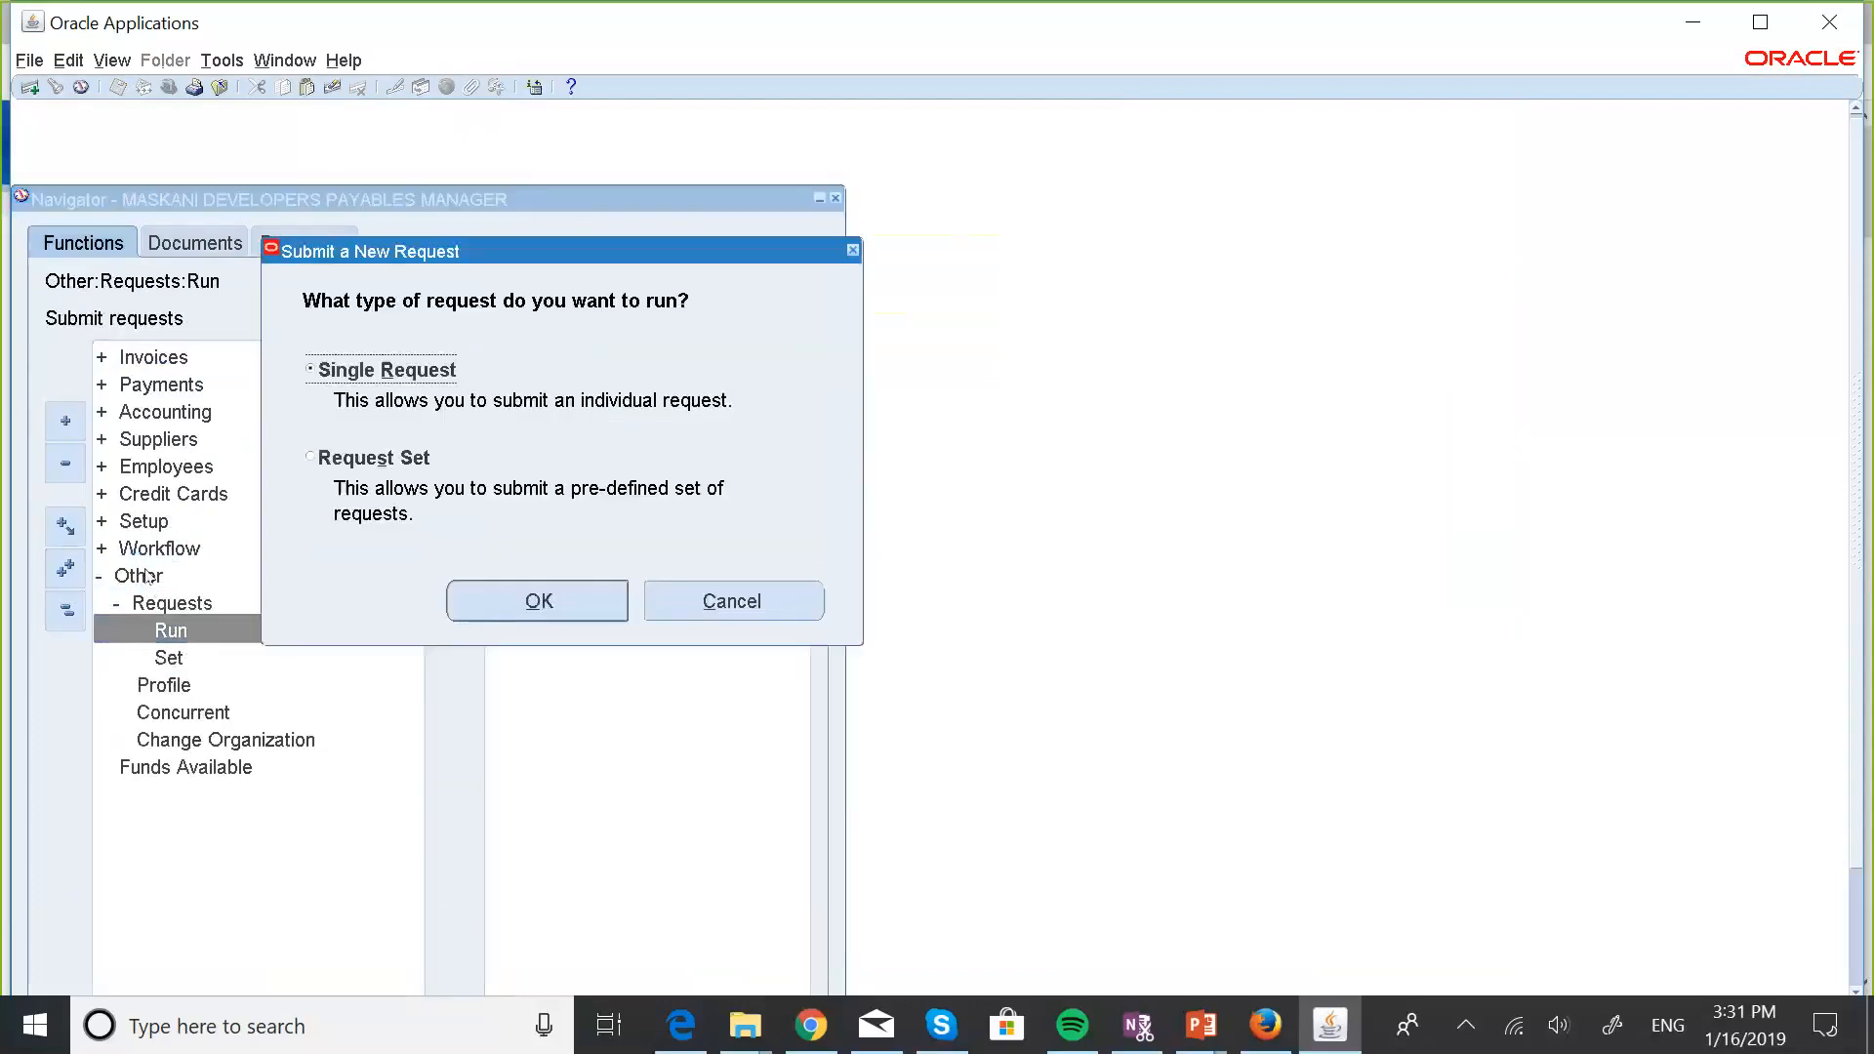
pyautogui.click(571, 598)
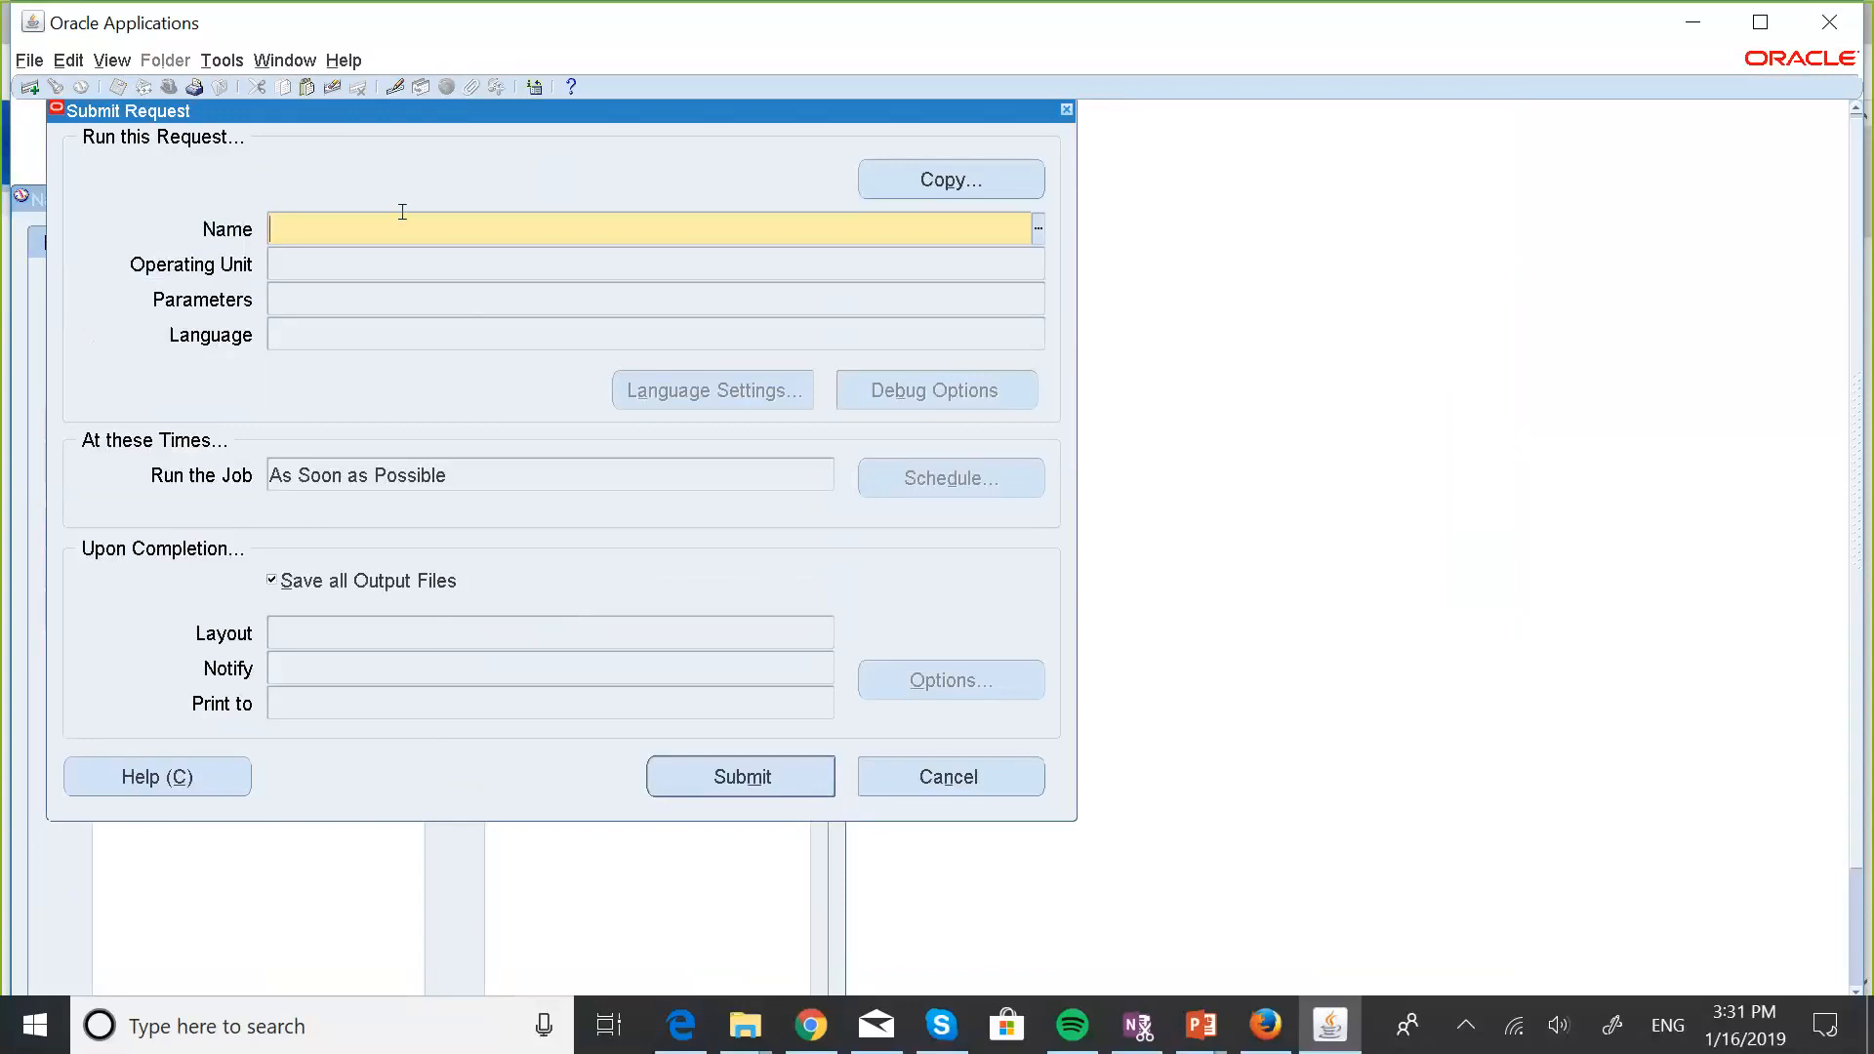
# Search the request programs for Create% and choose Create Accounting as the request to run.
pyautogui.write('Create')
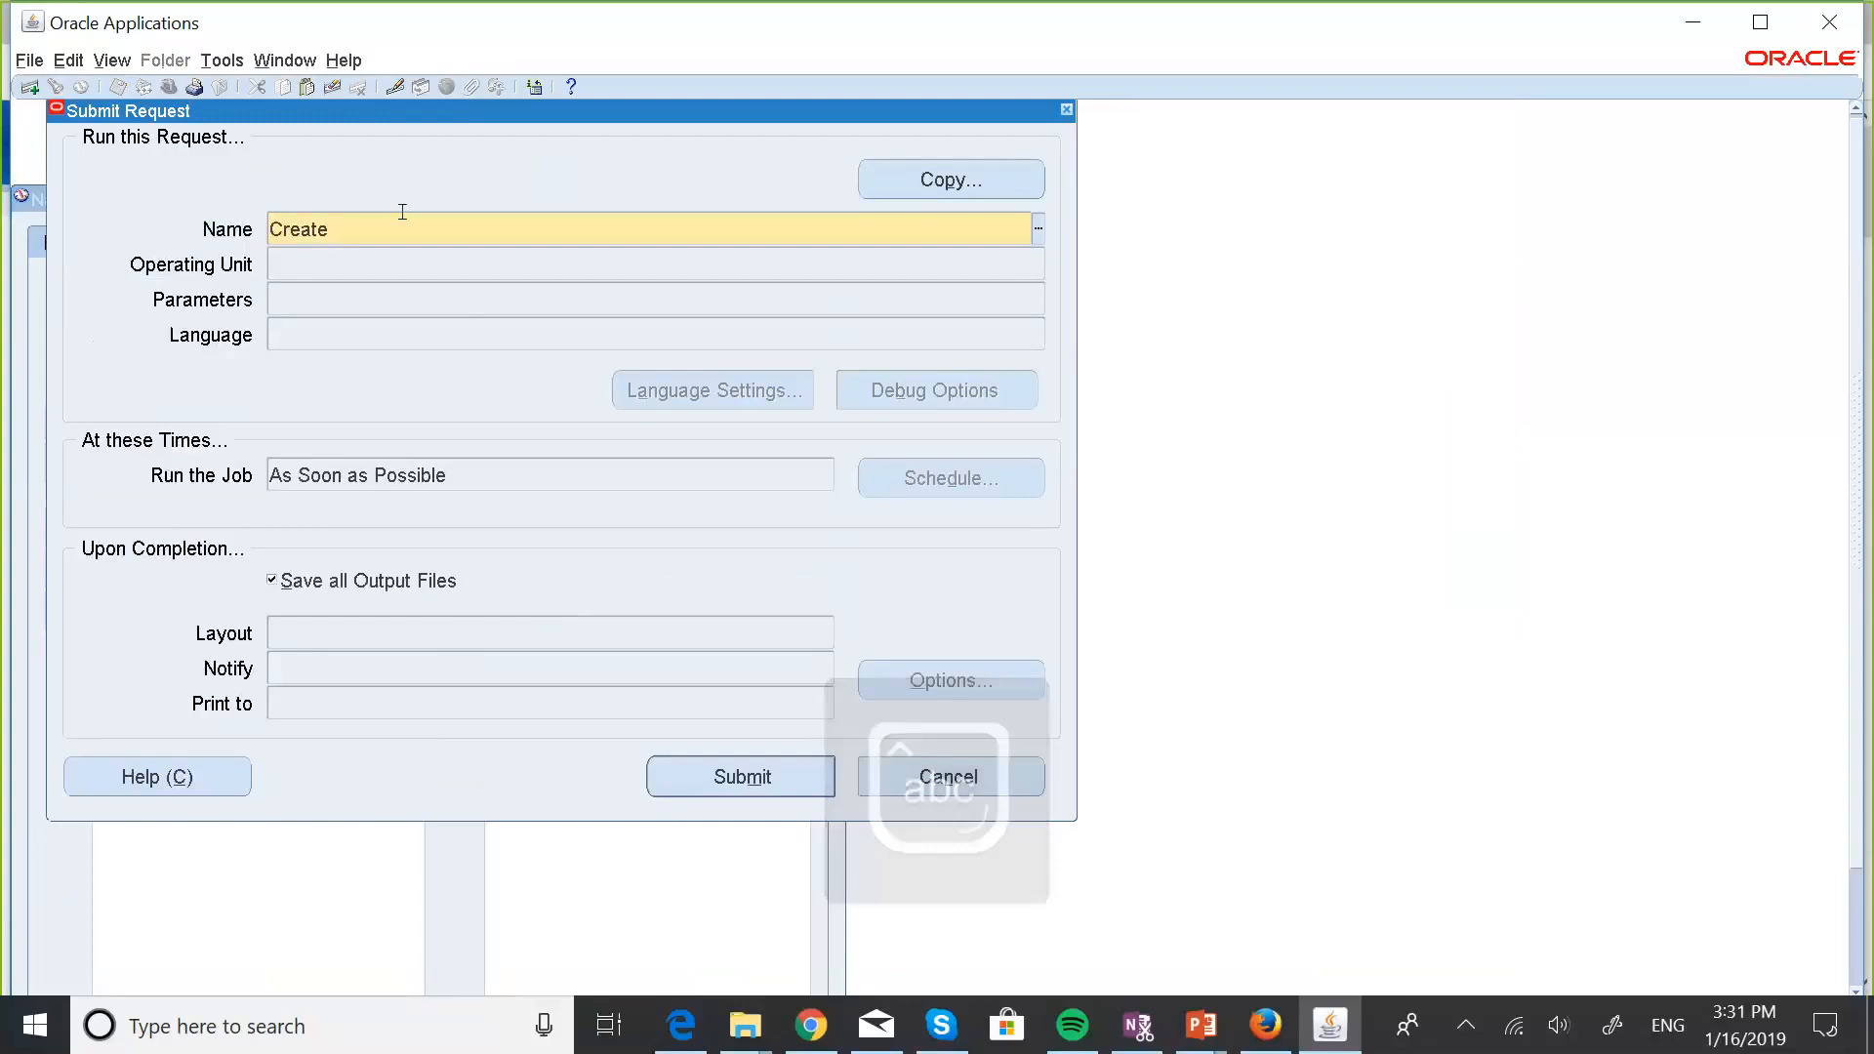
pyautogui.write('%')
pyautogui.press('Tab')
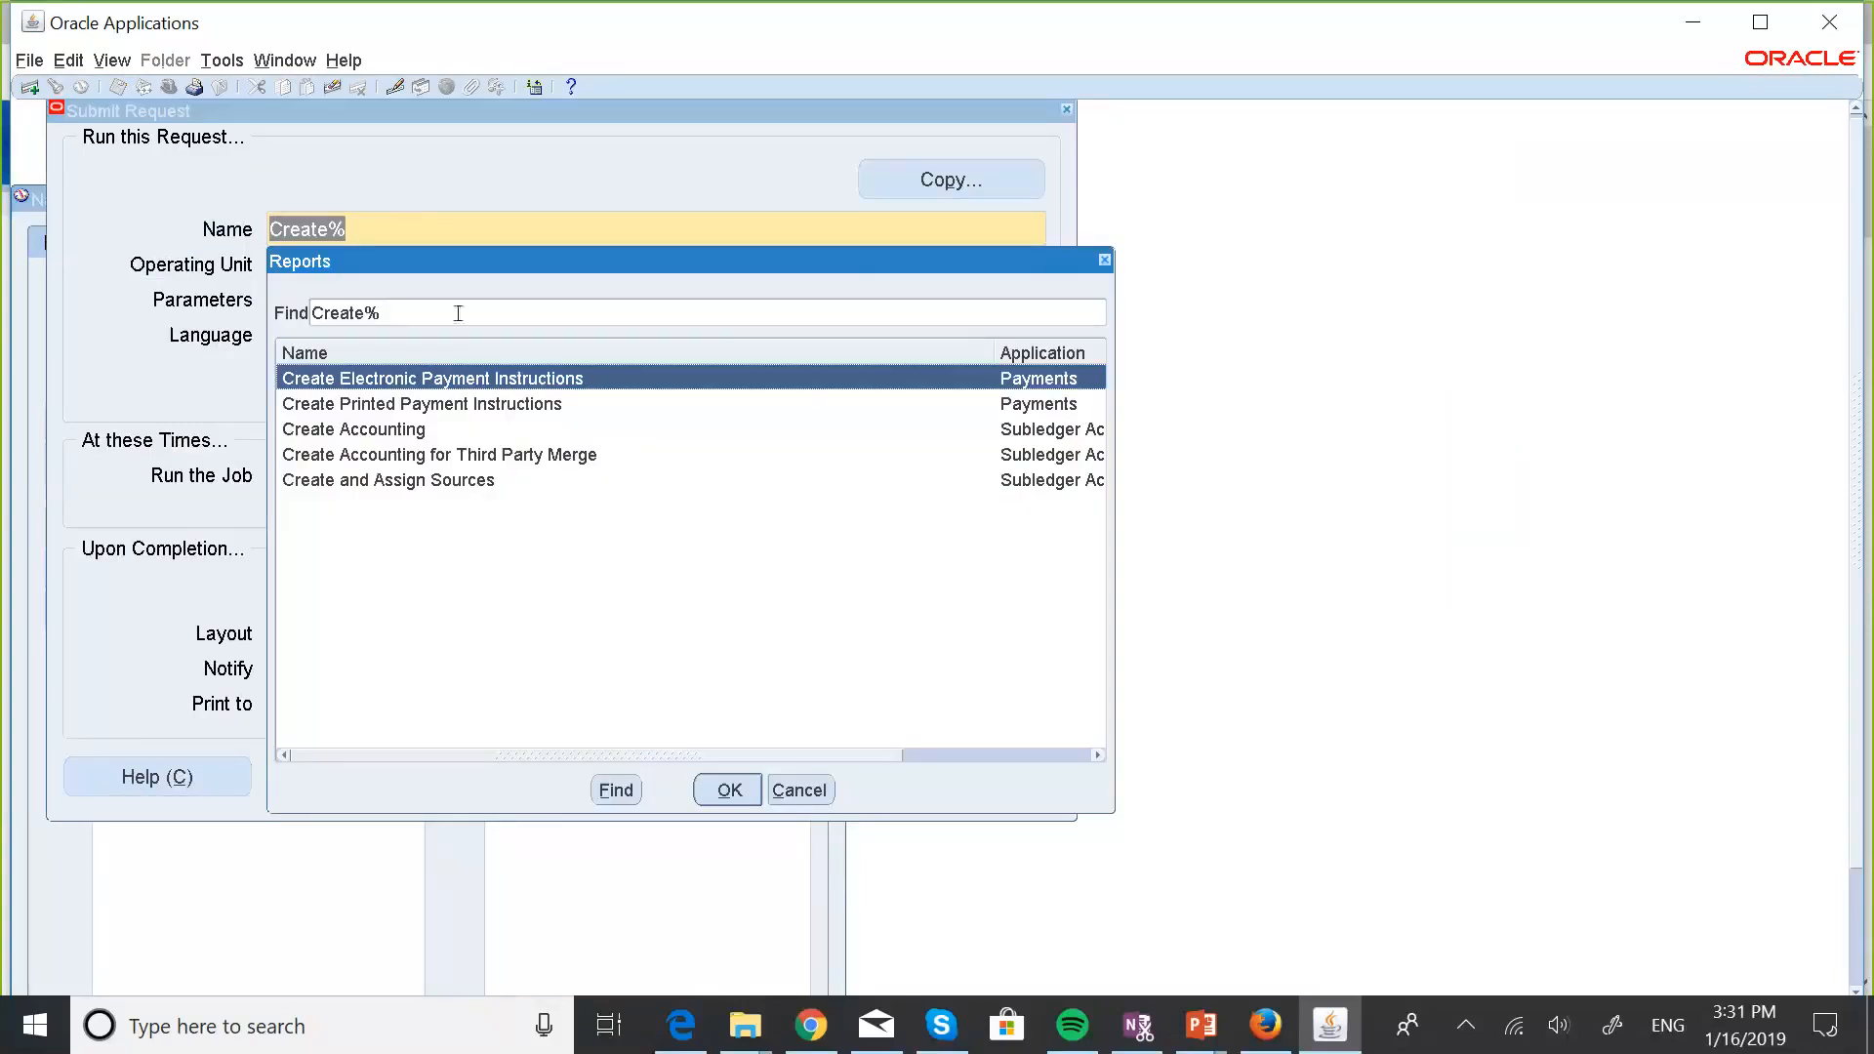
pyautogui.click(385, 440)
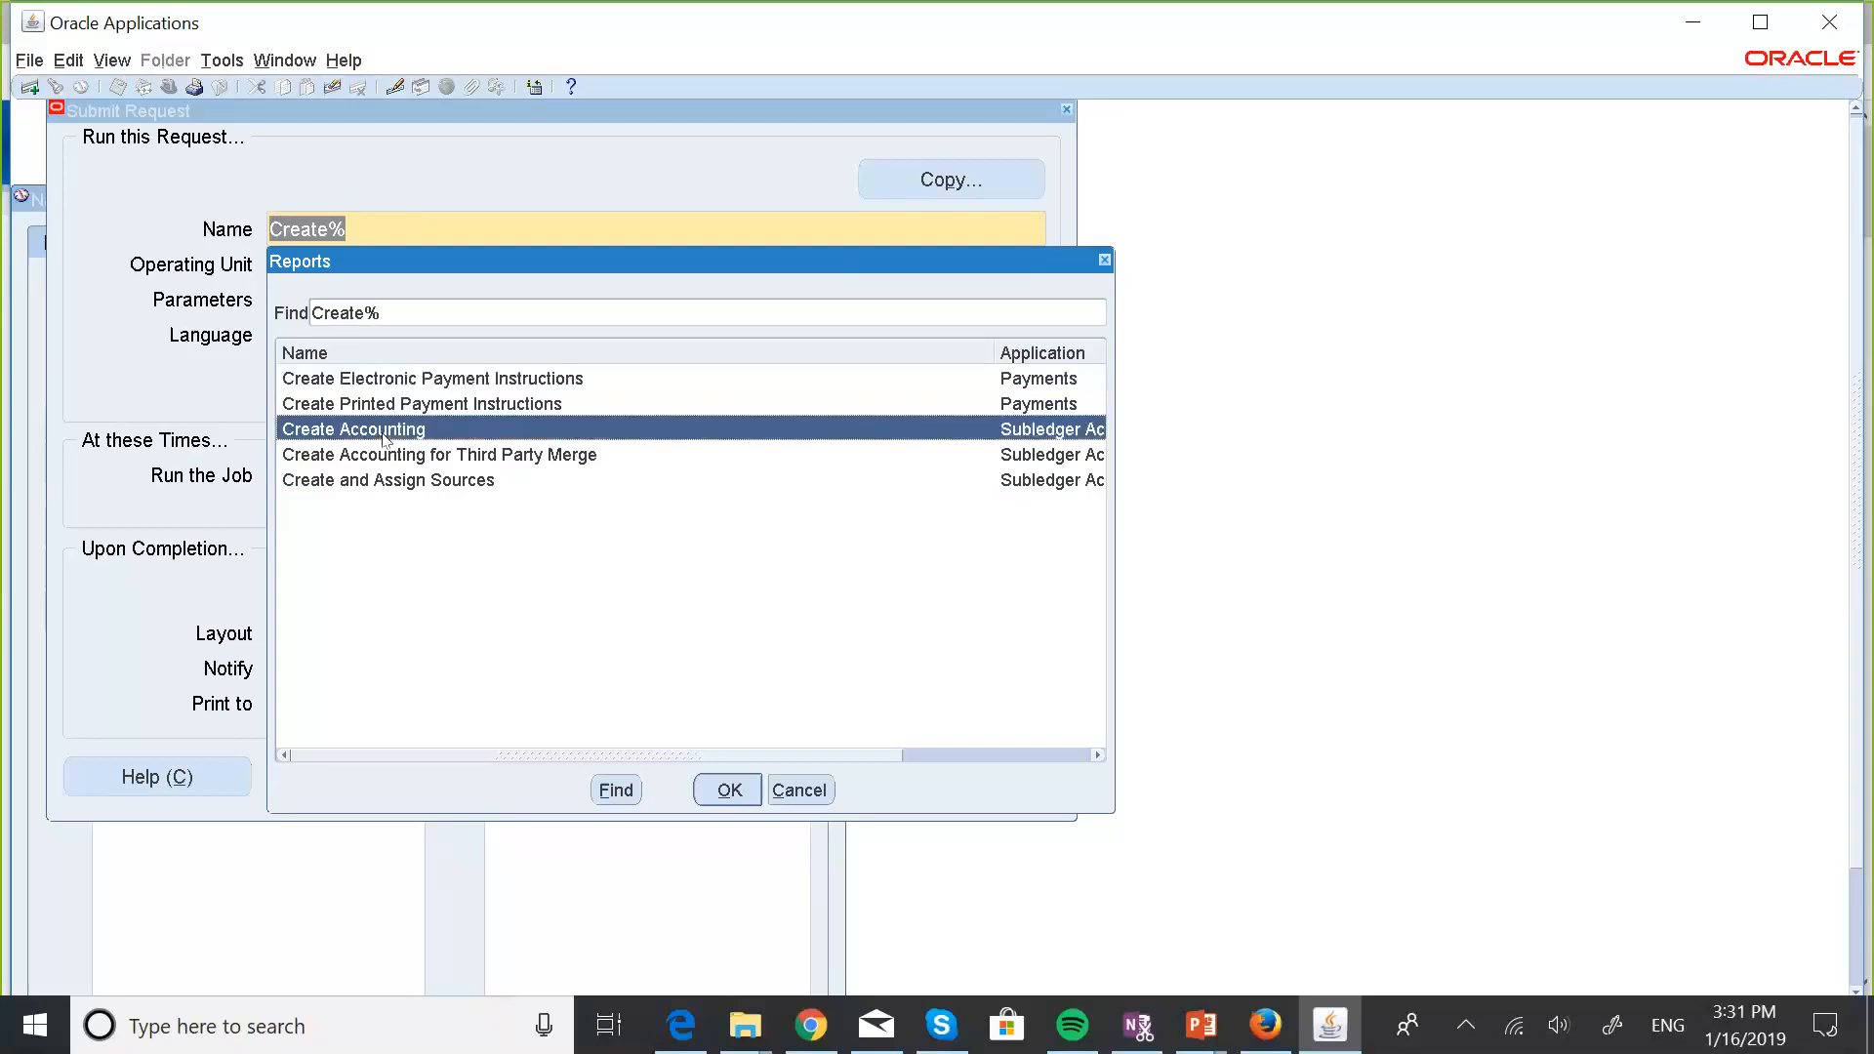
pyautogui.click(730, 791)
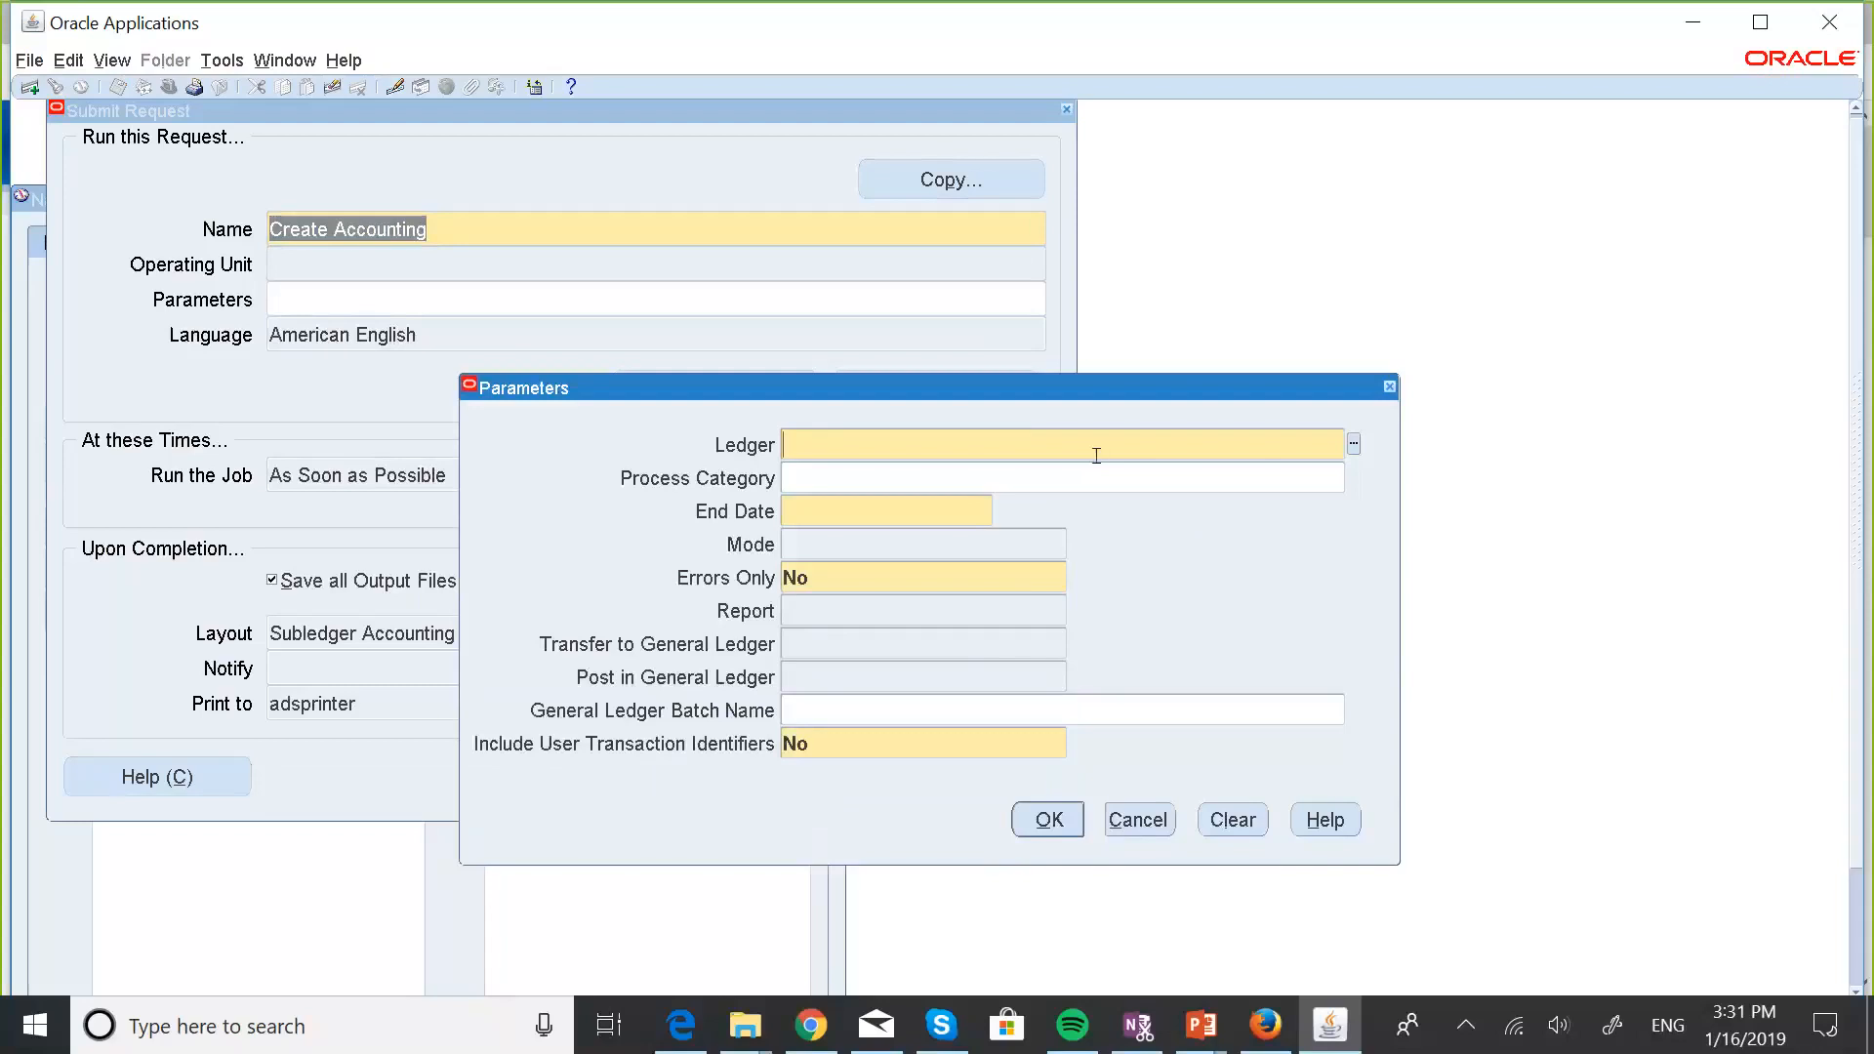
# Set the Create Accounting request's ledger parameter to MASKANI GROUP US LEDGER.
pyautogui.press('capslock')
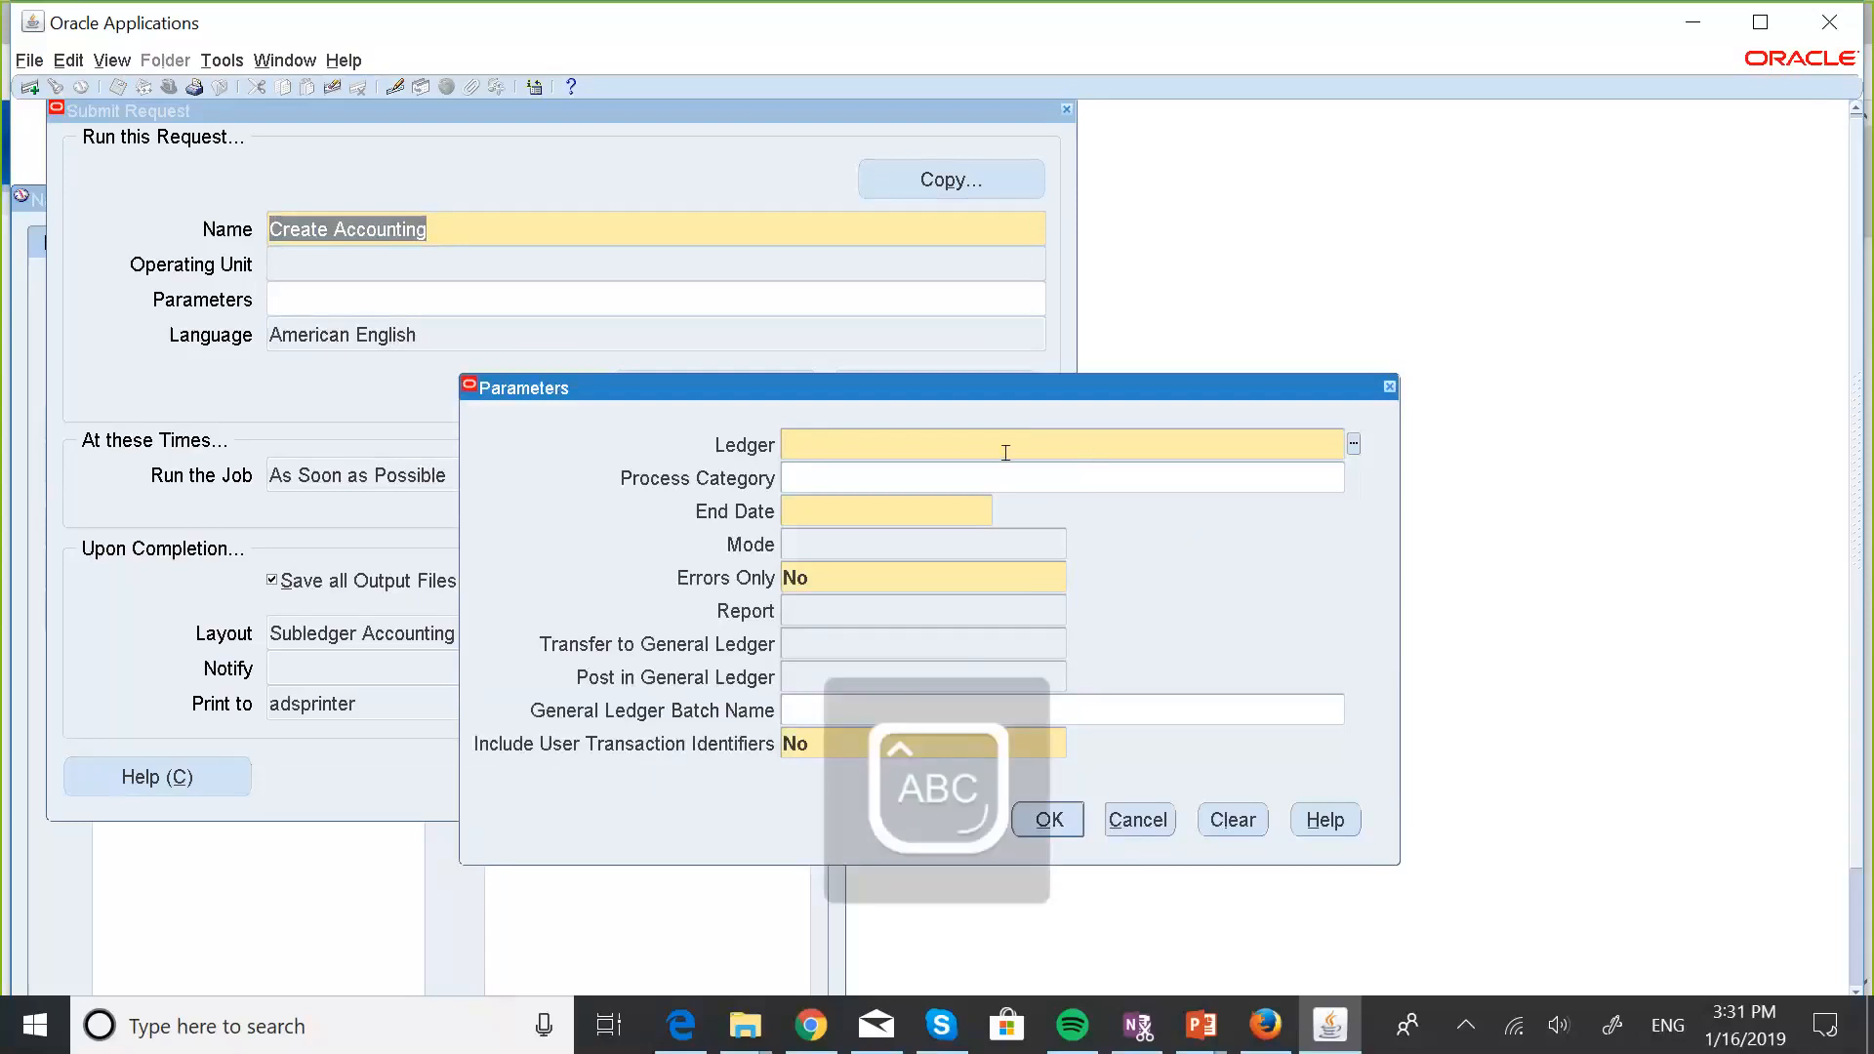
pyautogui.write('MAS')
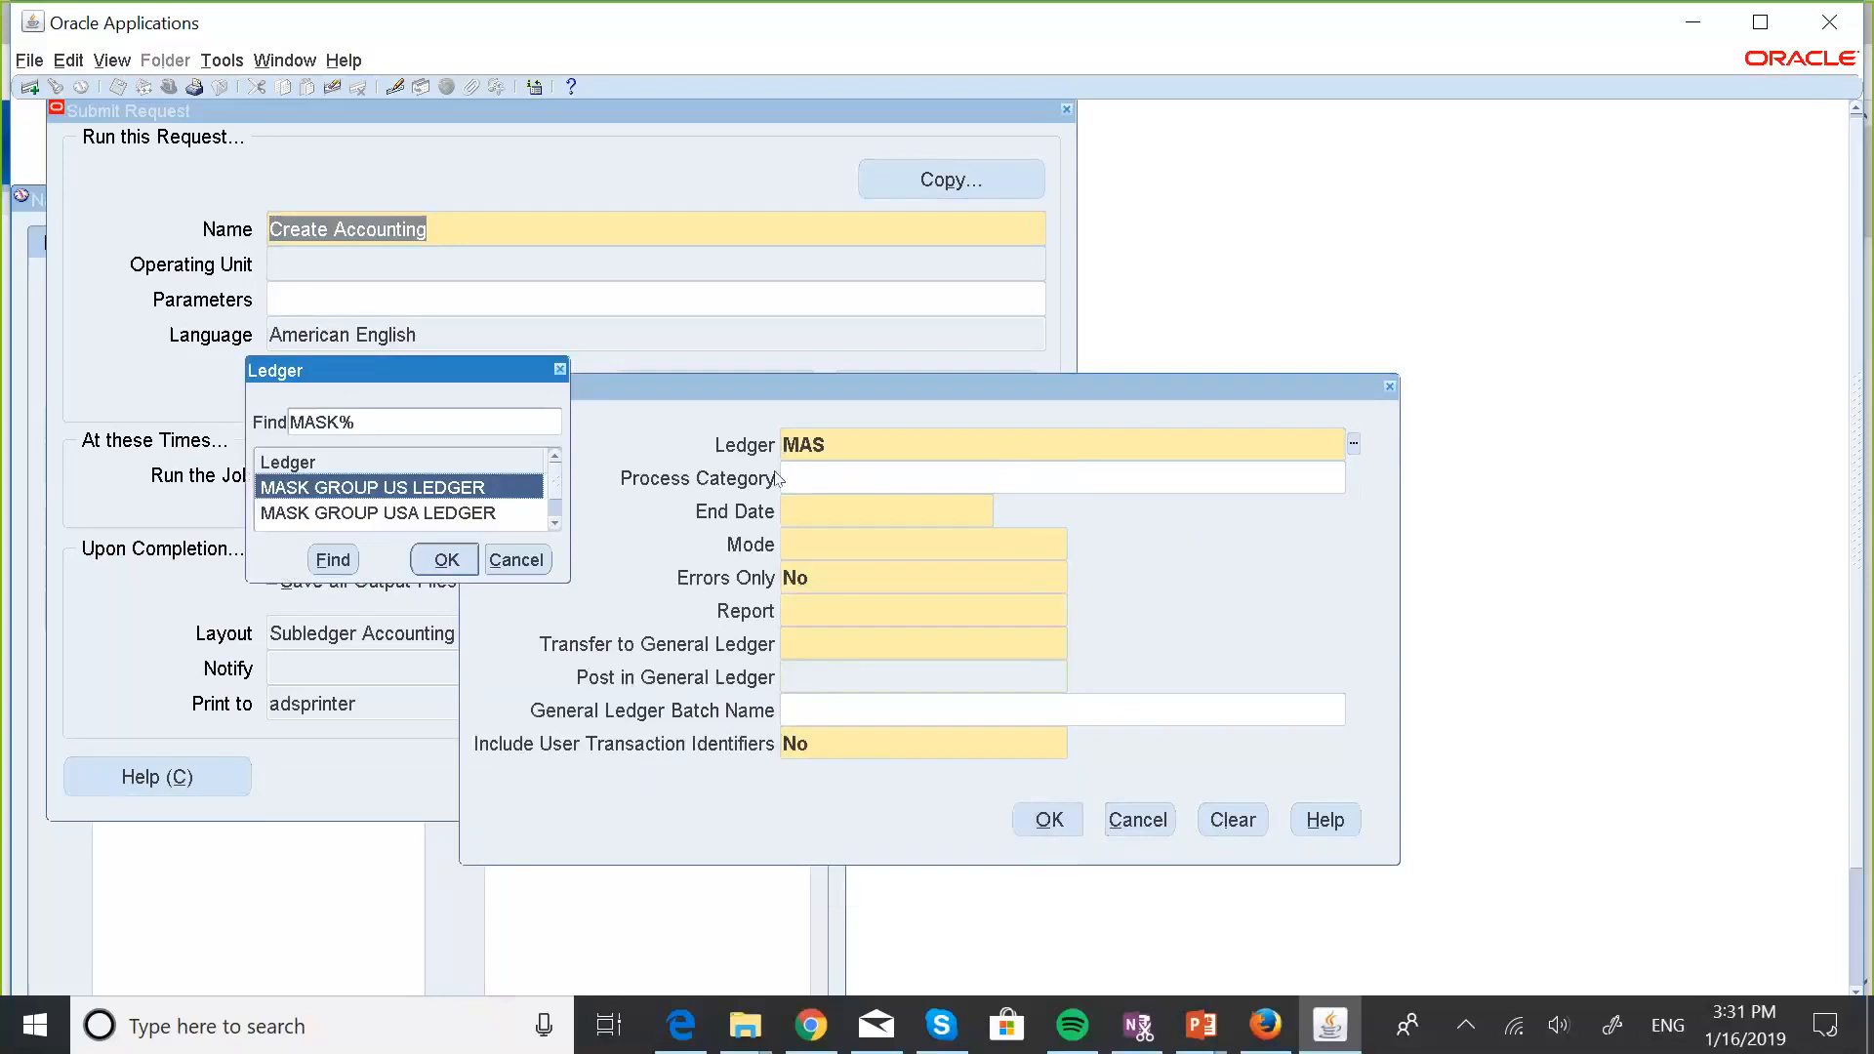
pyautogui.click(555, 524)
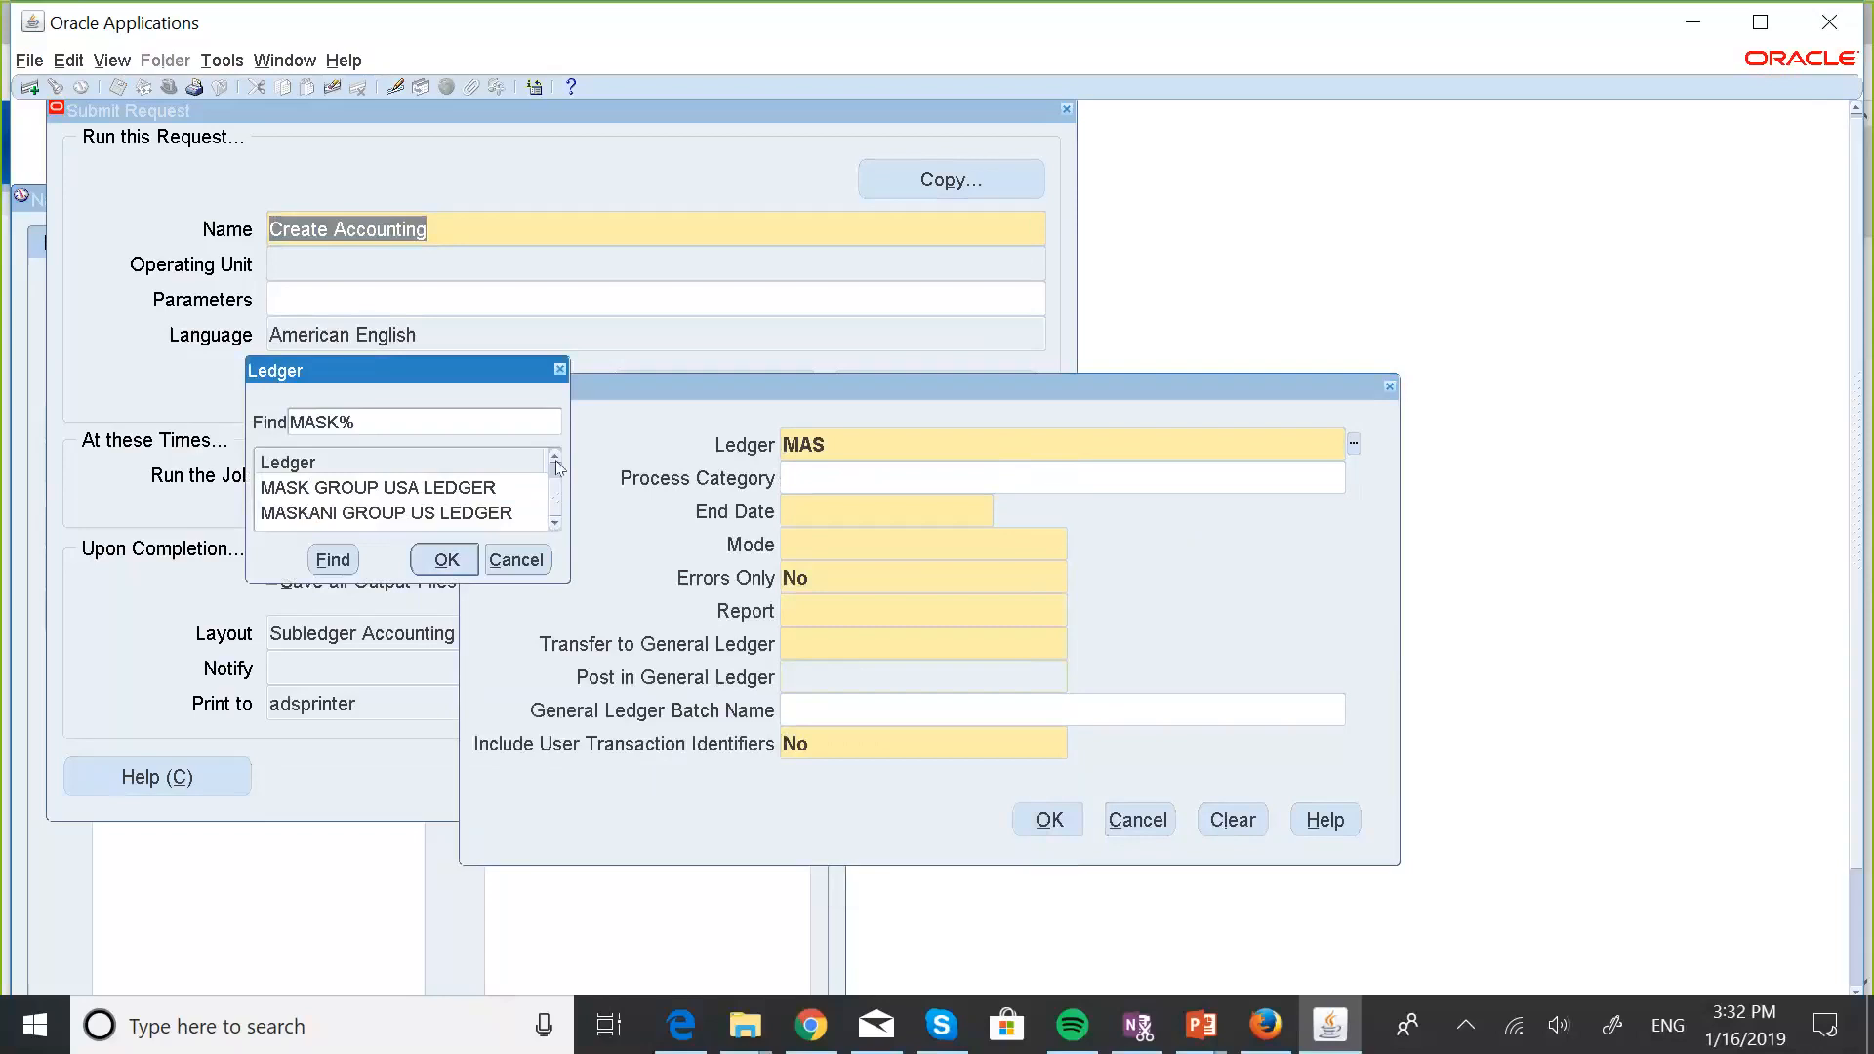
pyautogui.click(426, 523)
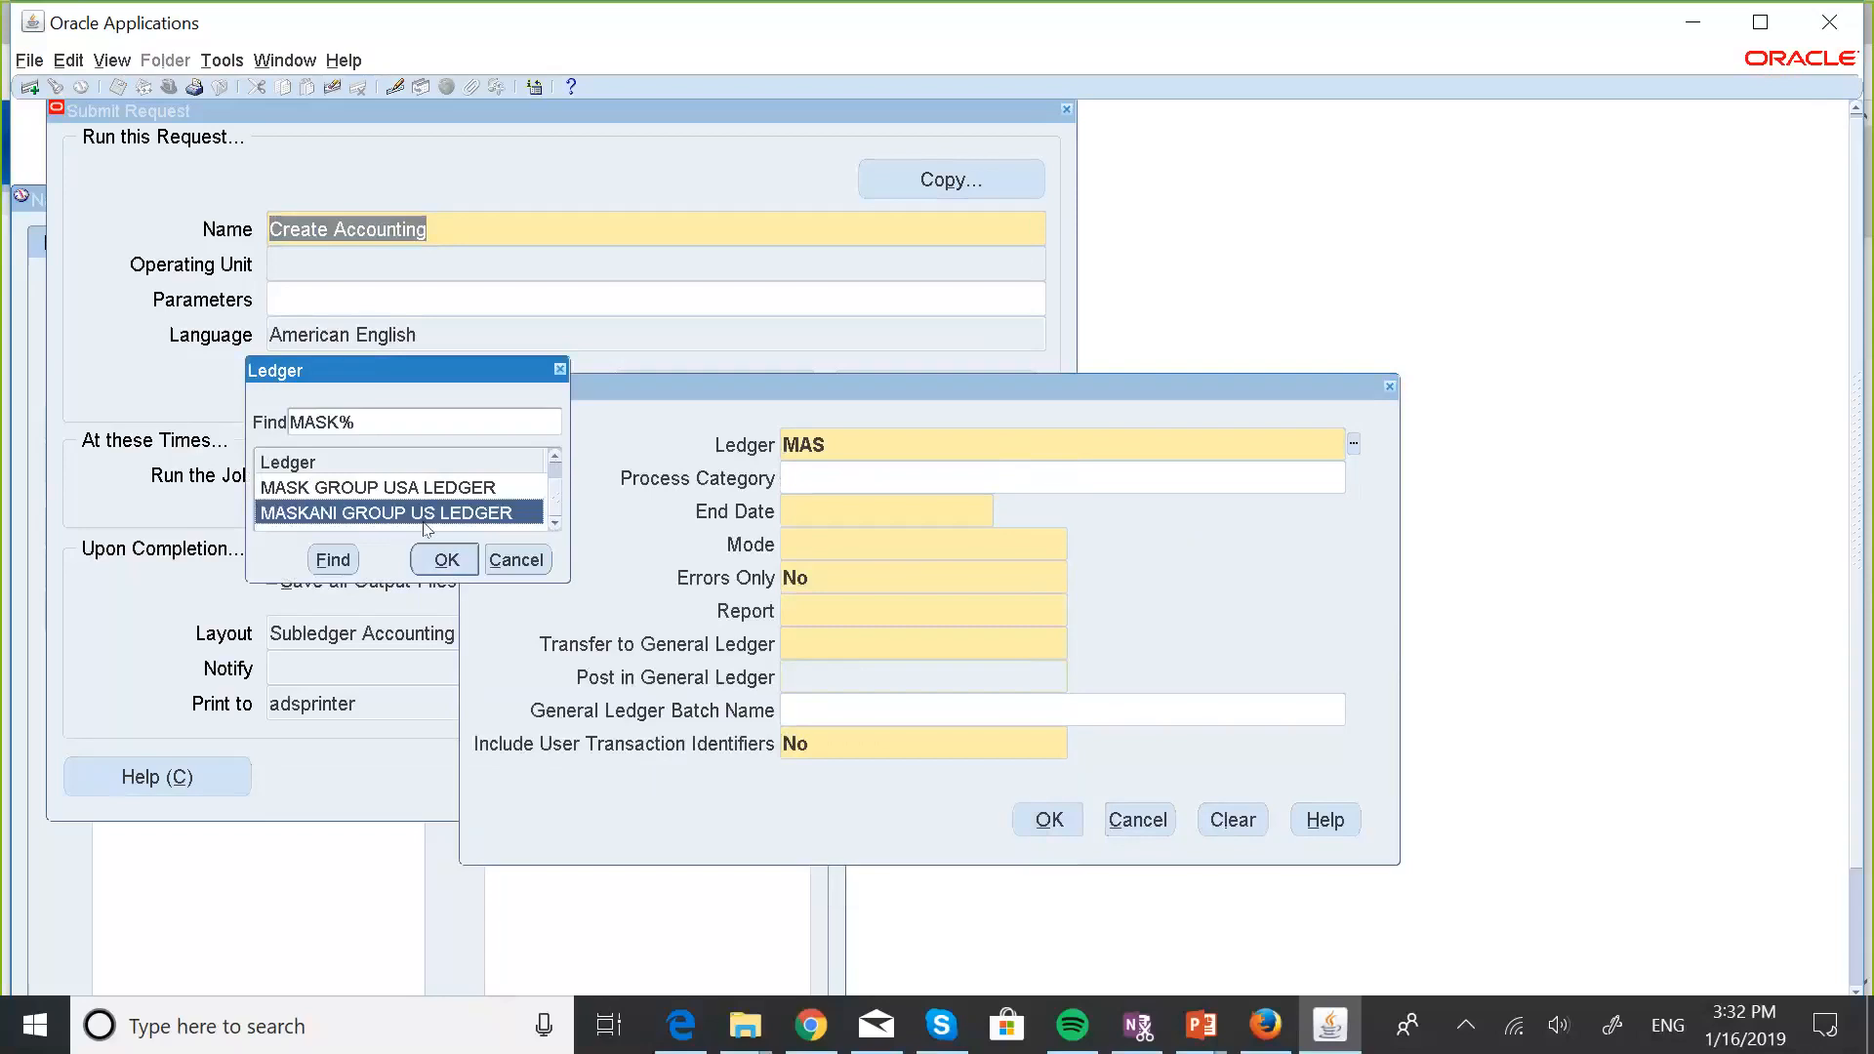
pyautogui.click(442, 559)
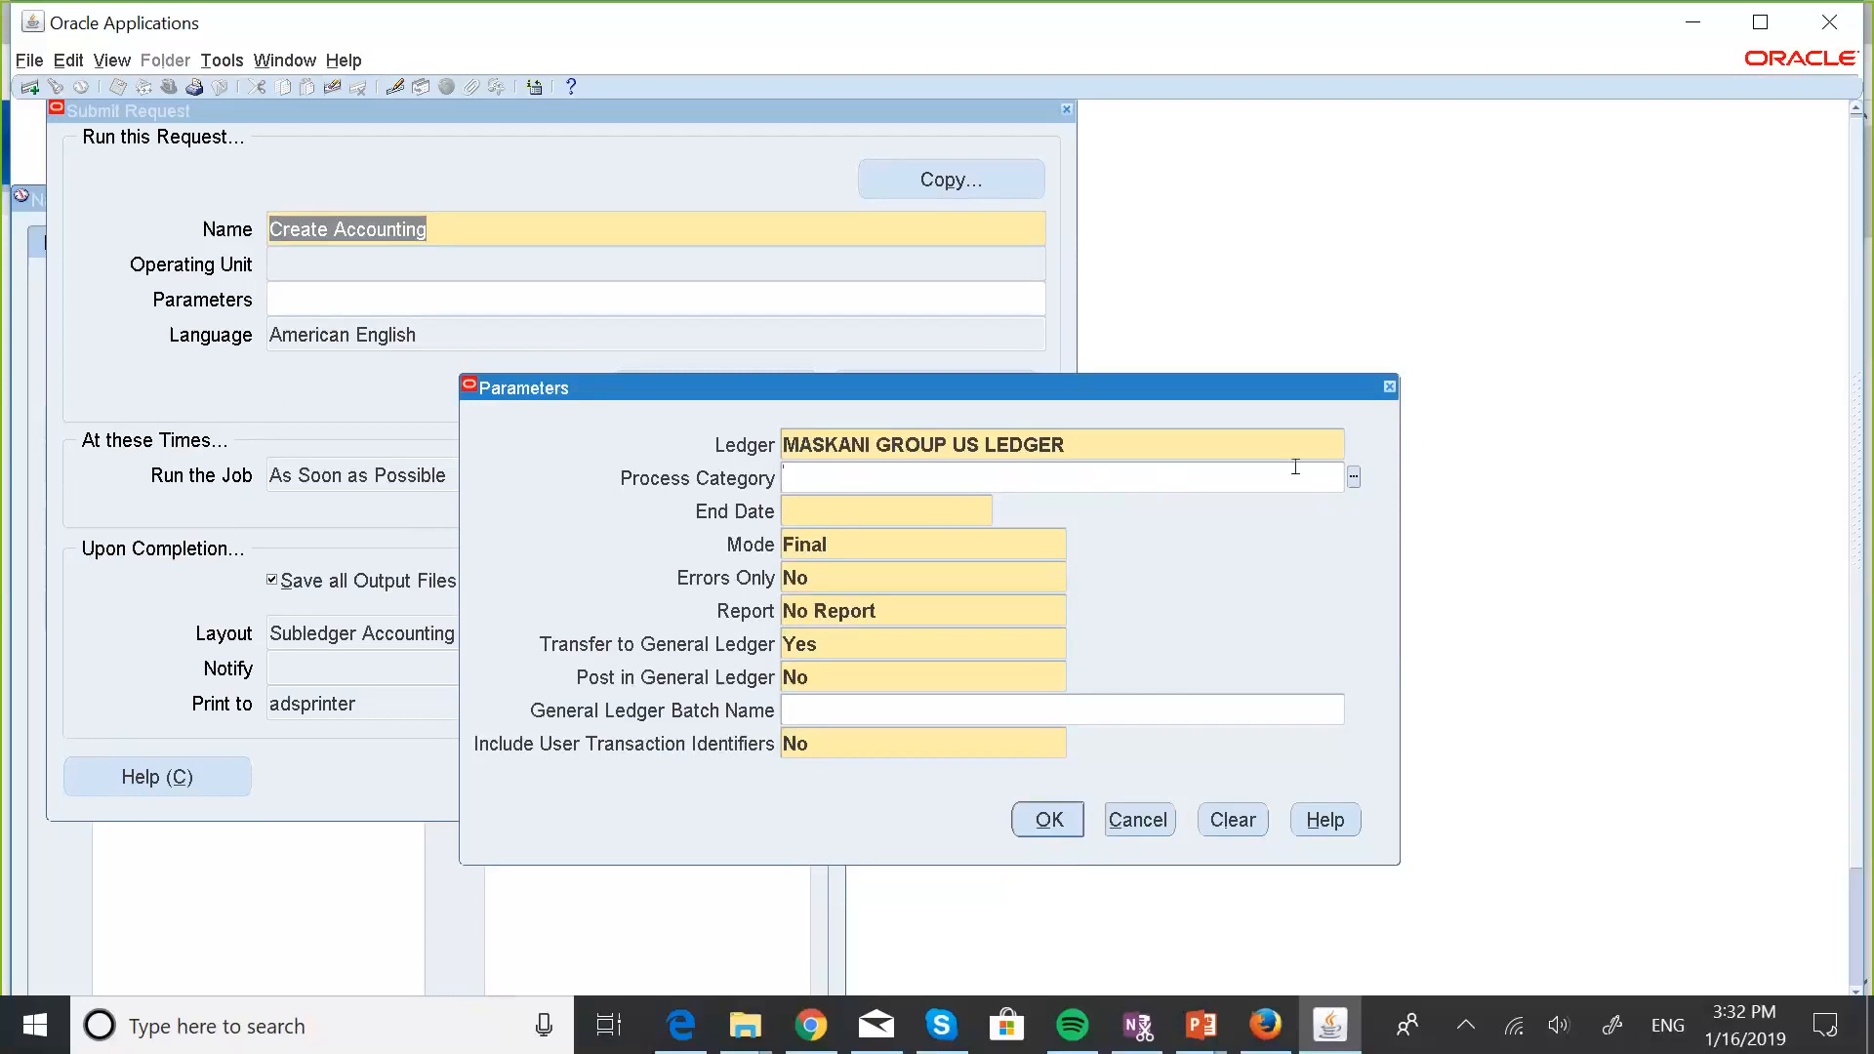
# Look through the available process categories and choose Invoices for the accounting request.
pyautogui.click(1354, 479)
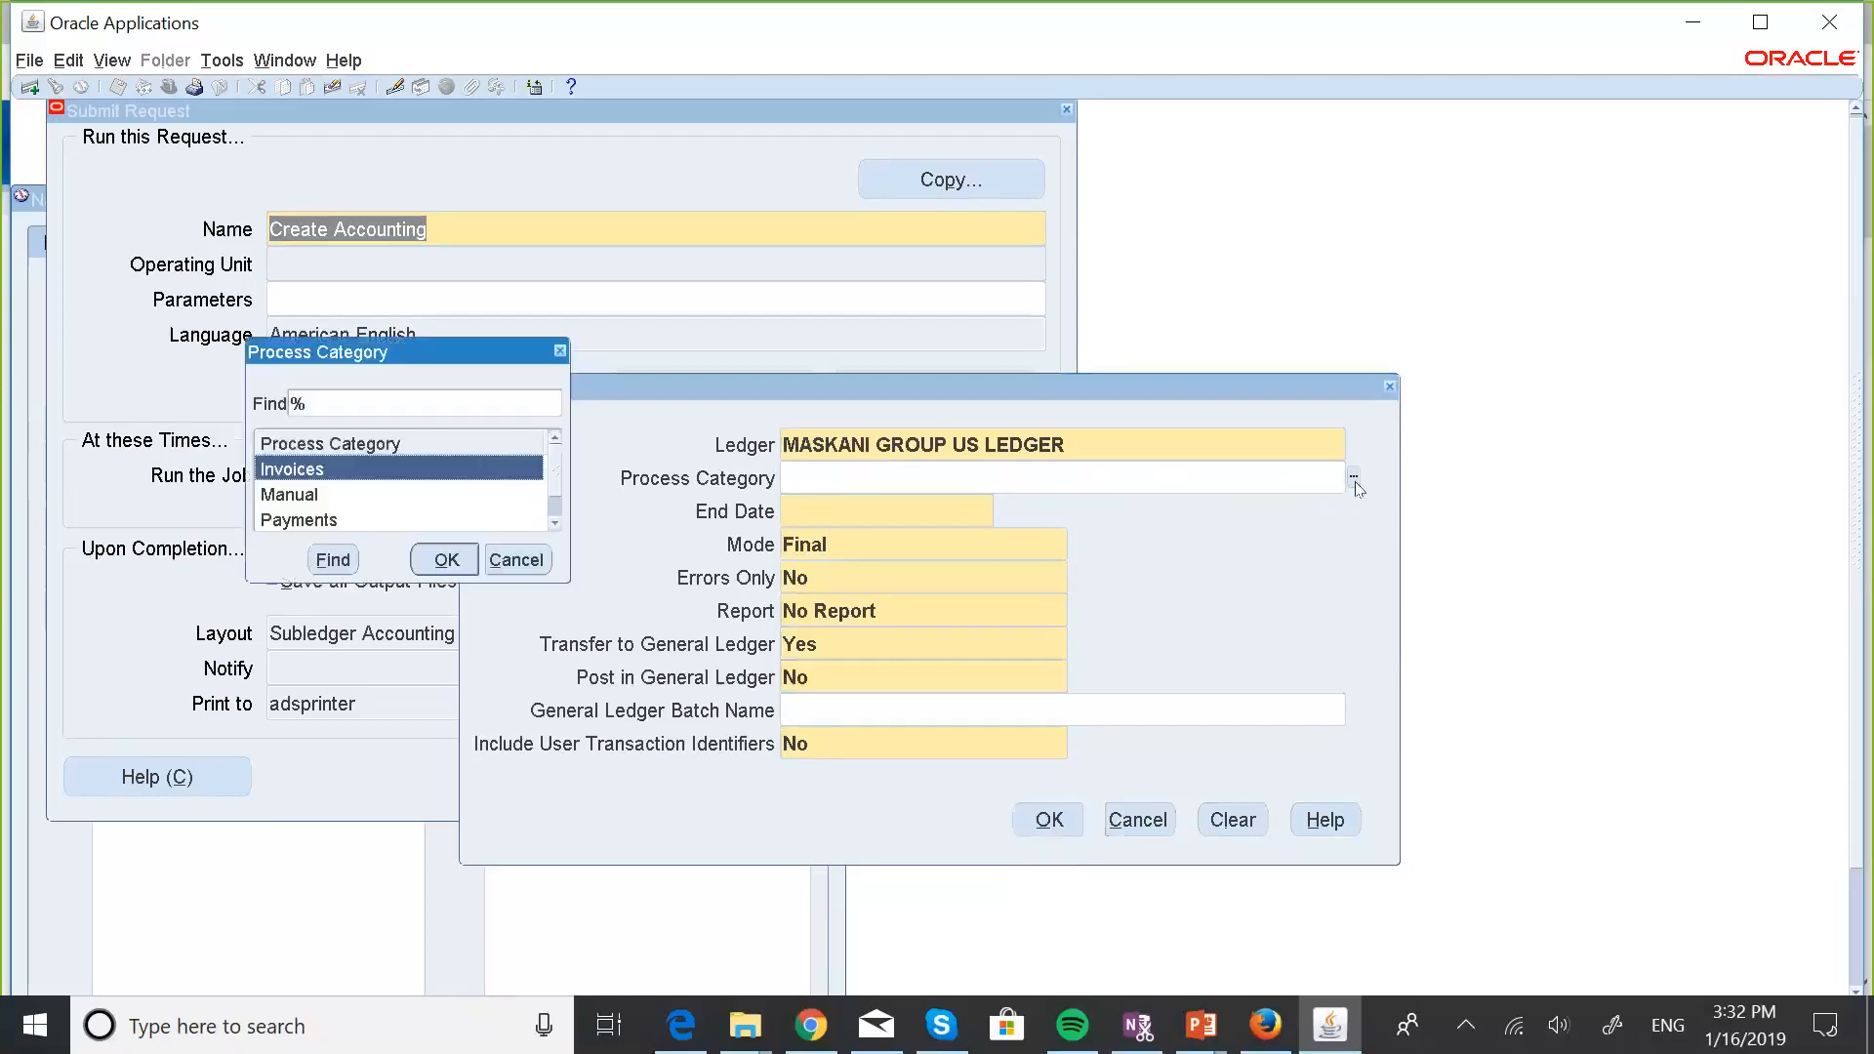
pyautogui.click(555, 528)
pyautogui.click(555, 440)
pyautogui.click(554, 523)
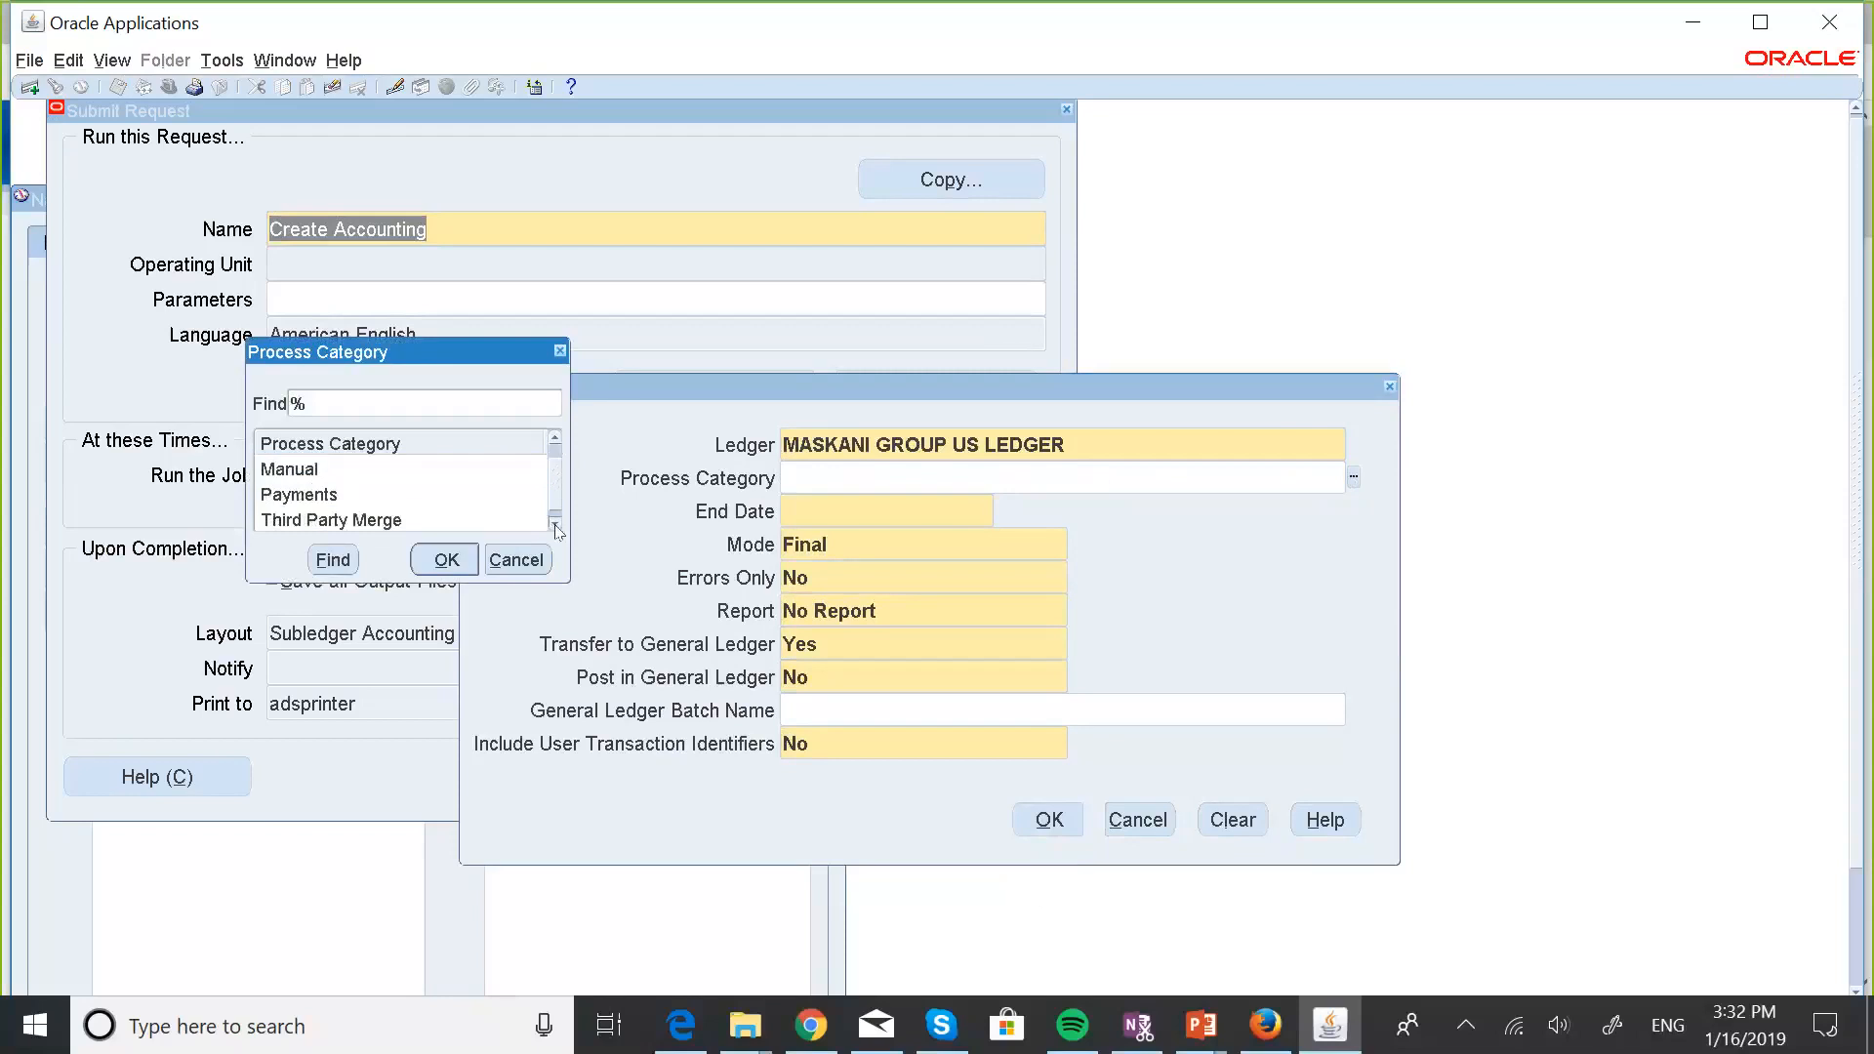
pyautogui.click(554, 439)
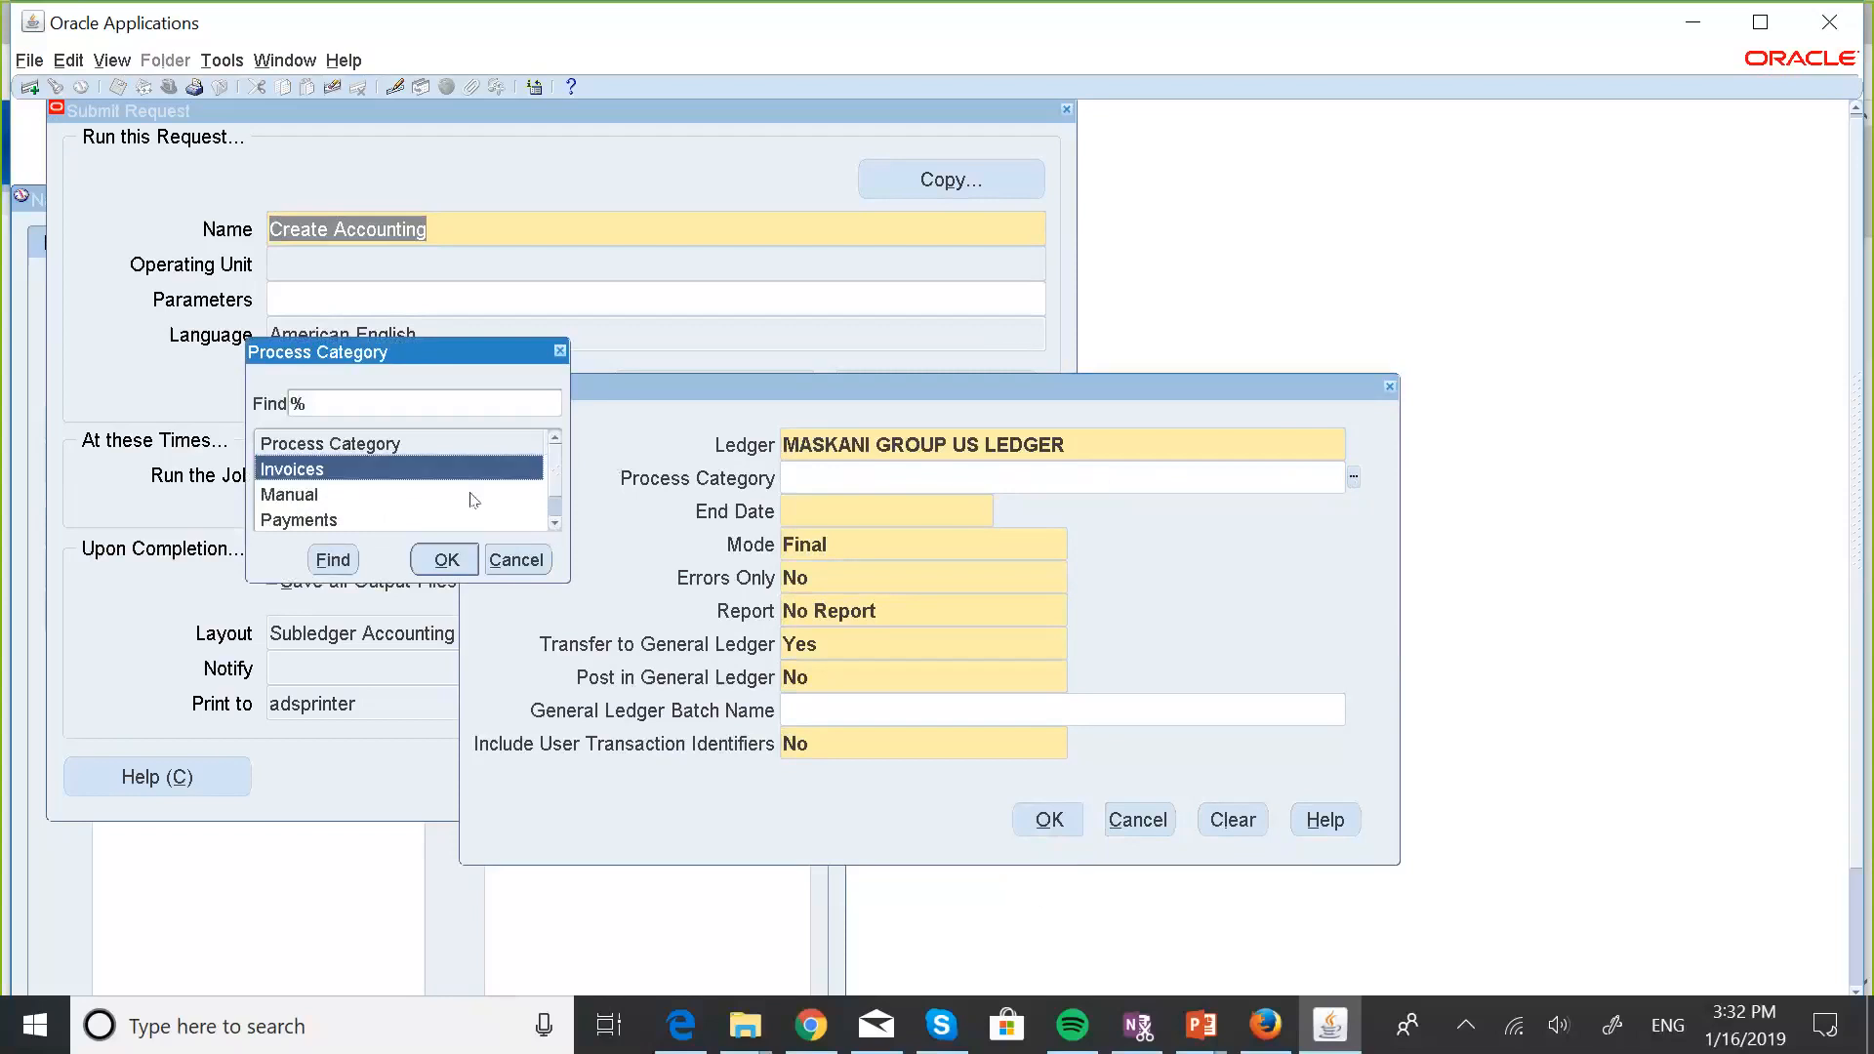
pyautogui.click(446, 559)
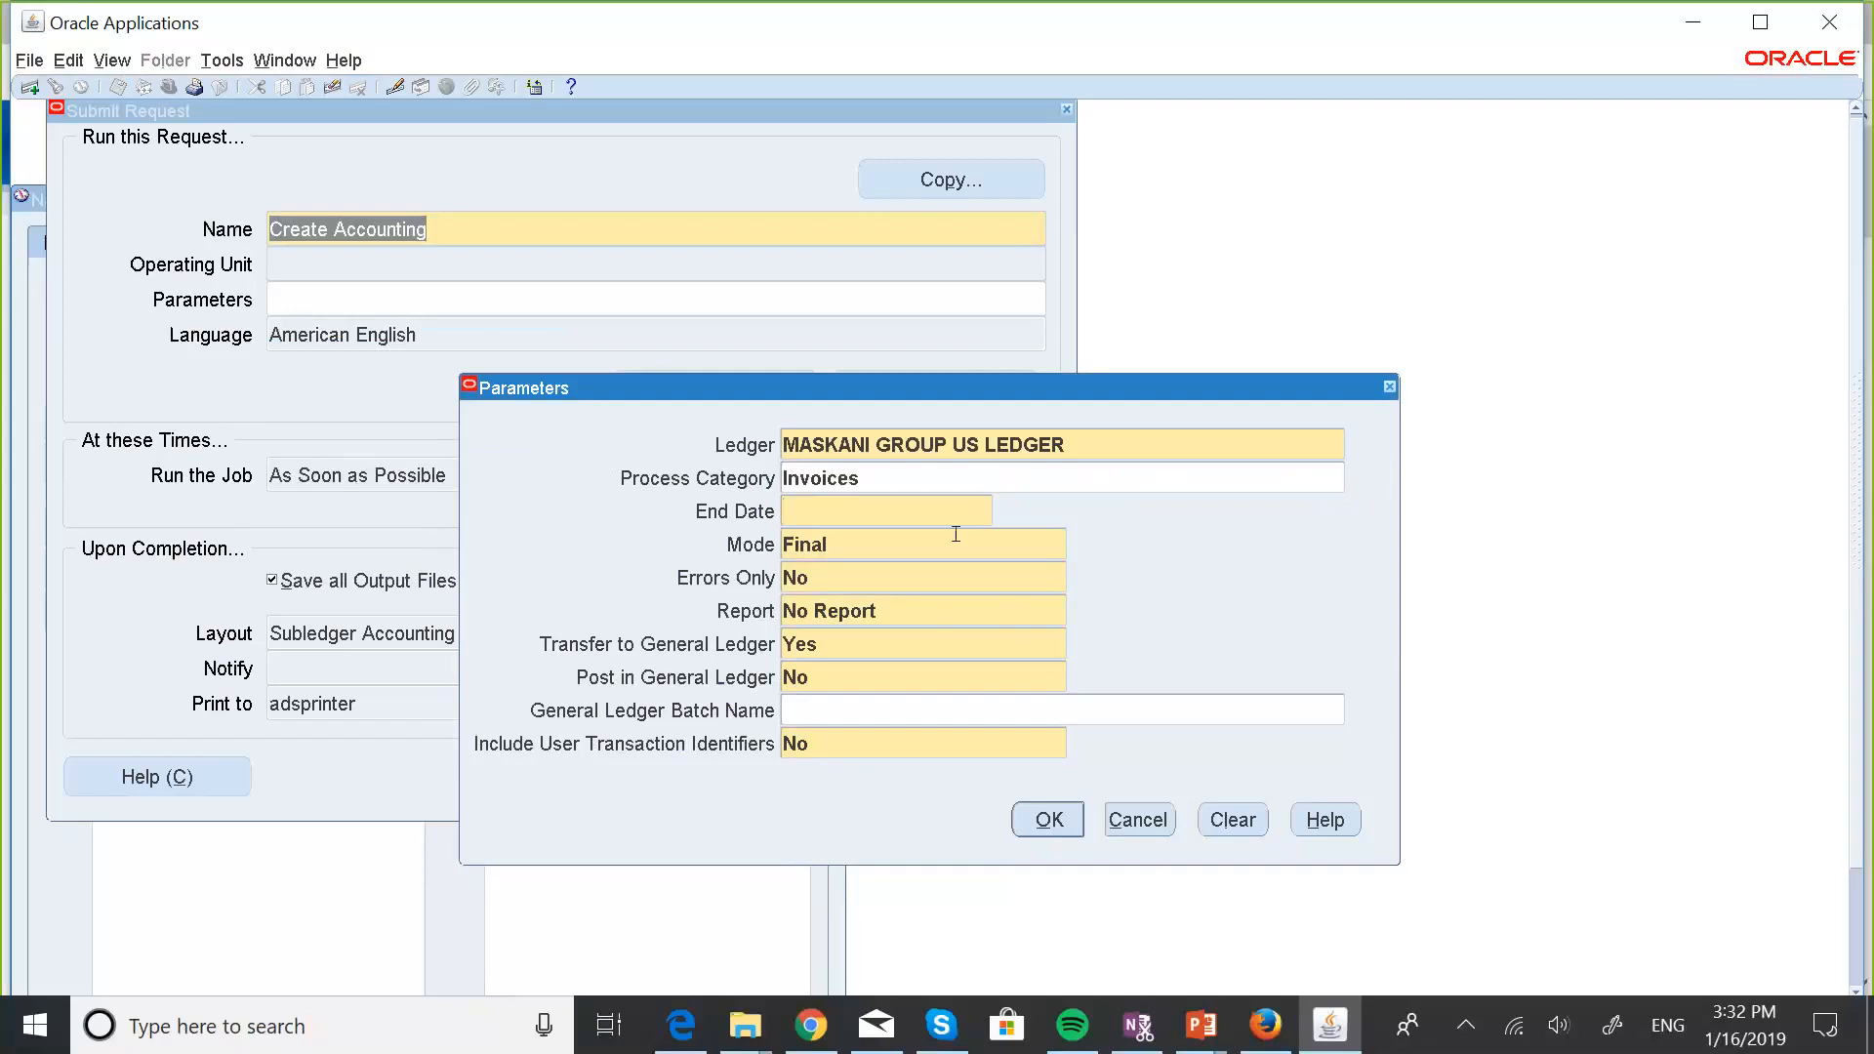
# Review the Draft and Final accounting modes and choose Final.
pyautogui.click(899, 544)
pyautogui.click(1075, 545)
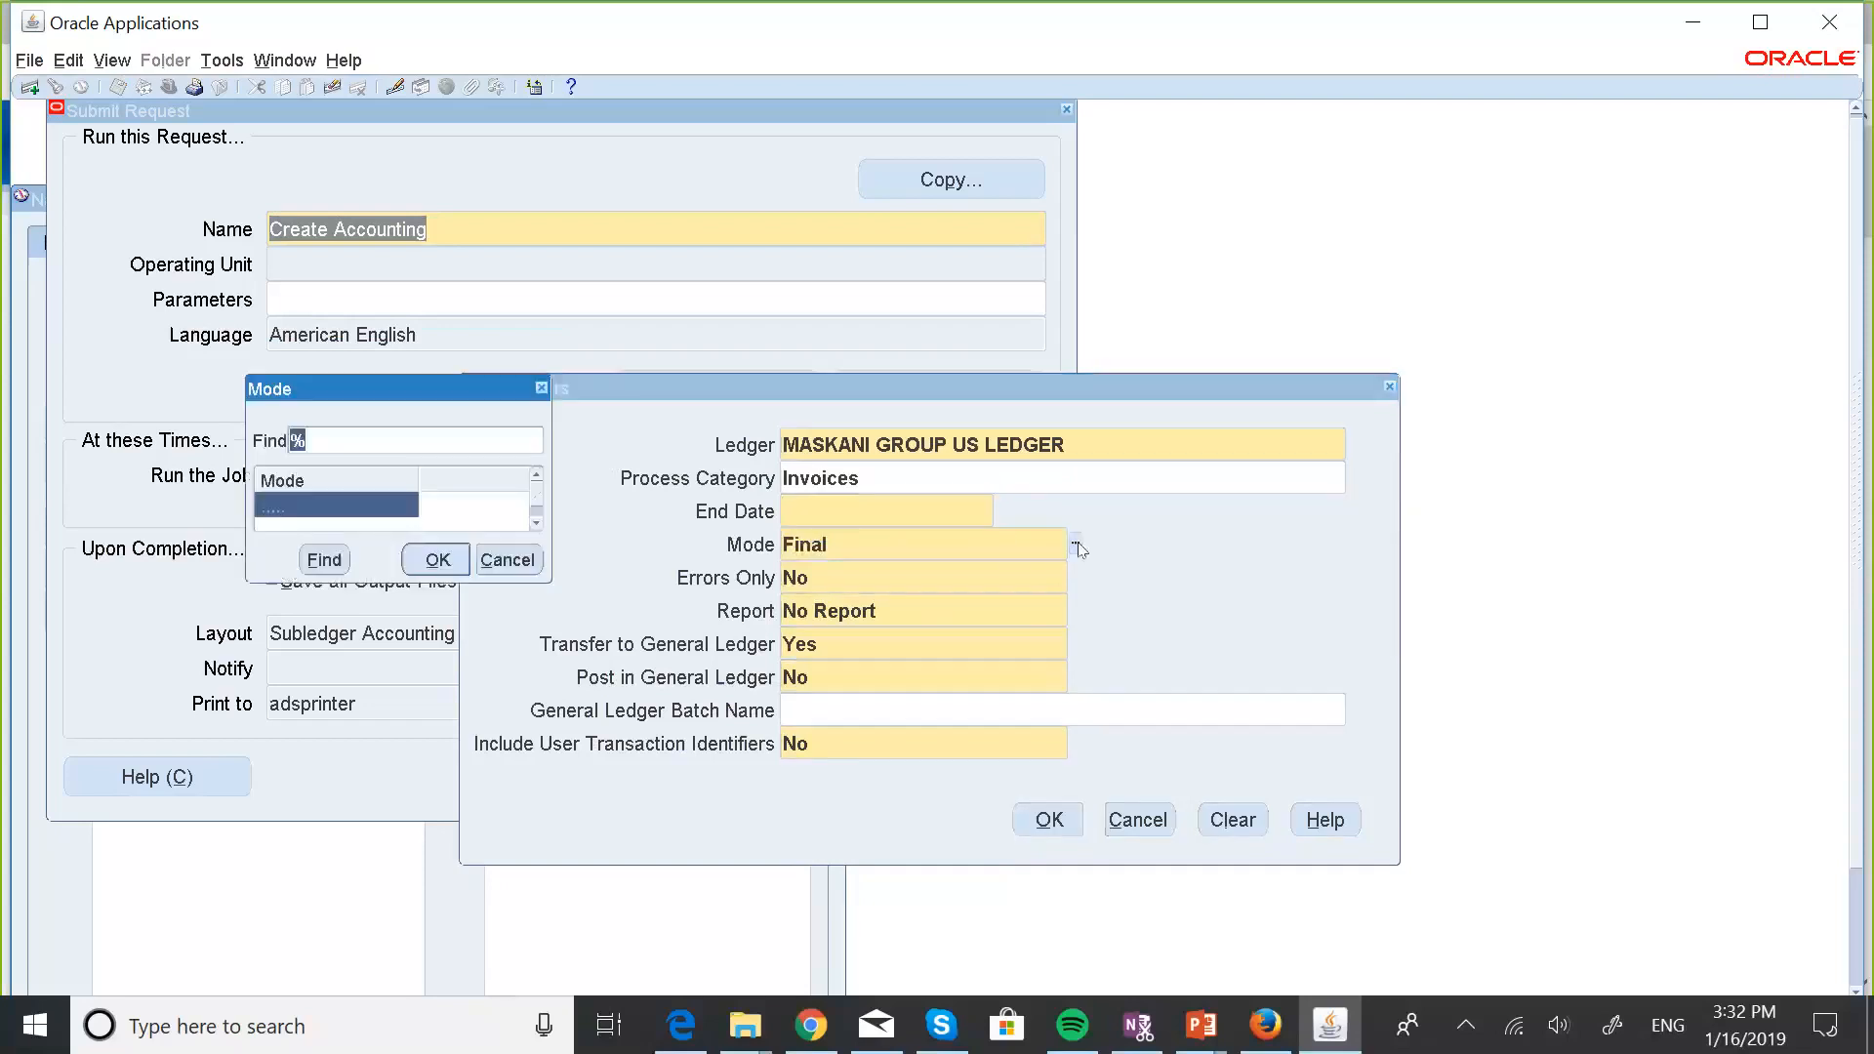
pyautogui.click(538, 529)
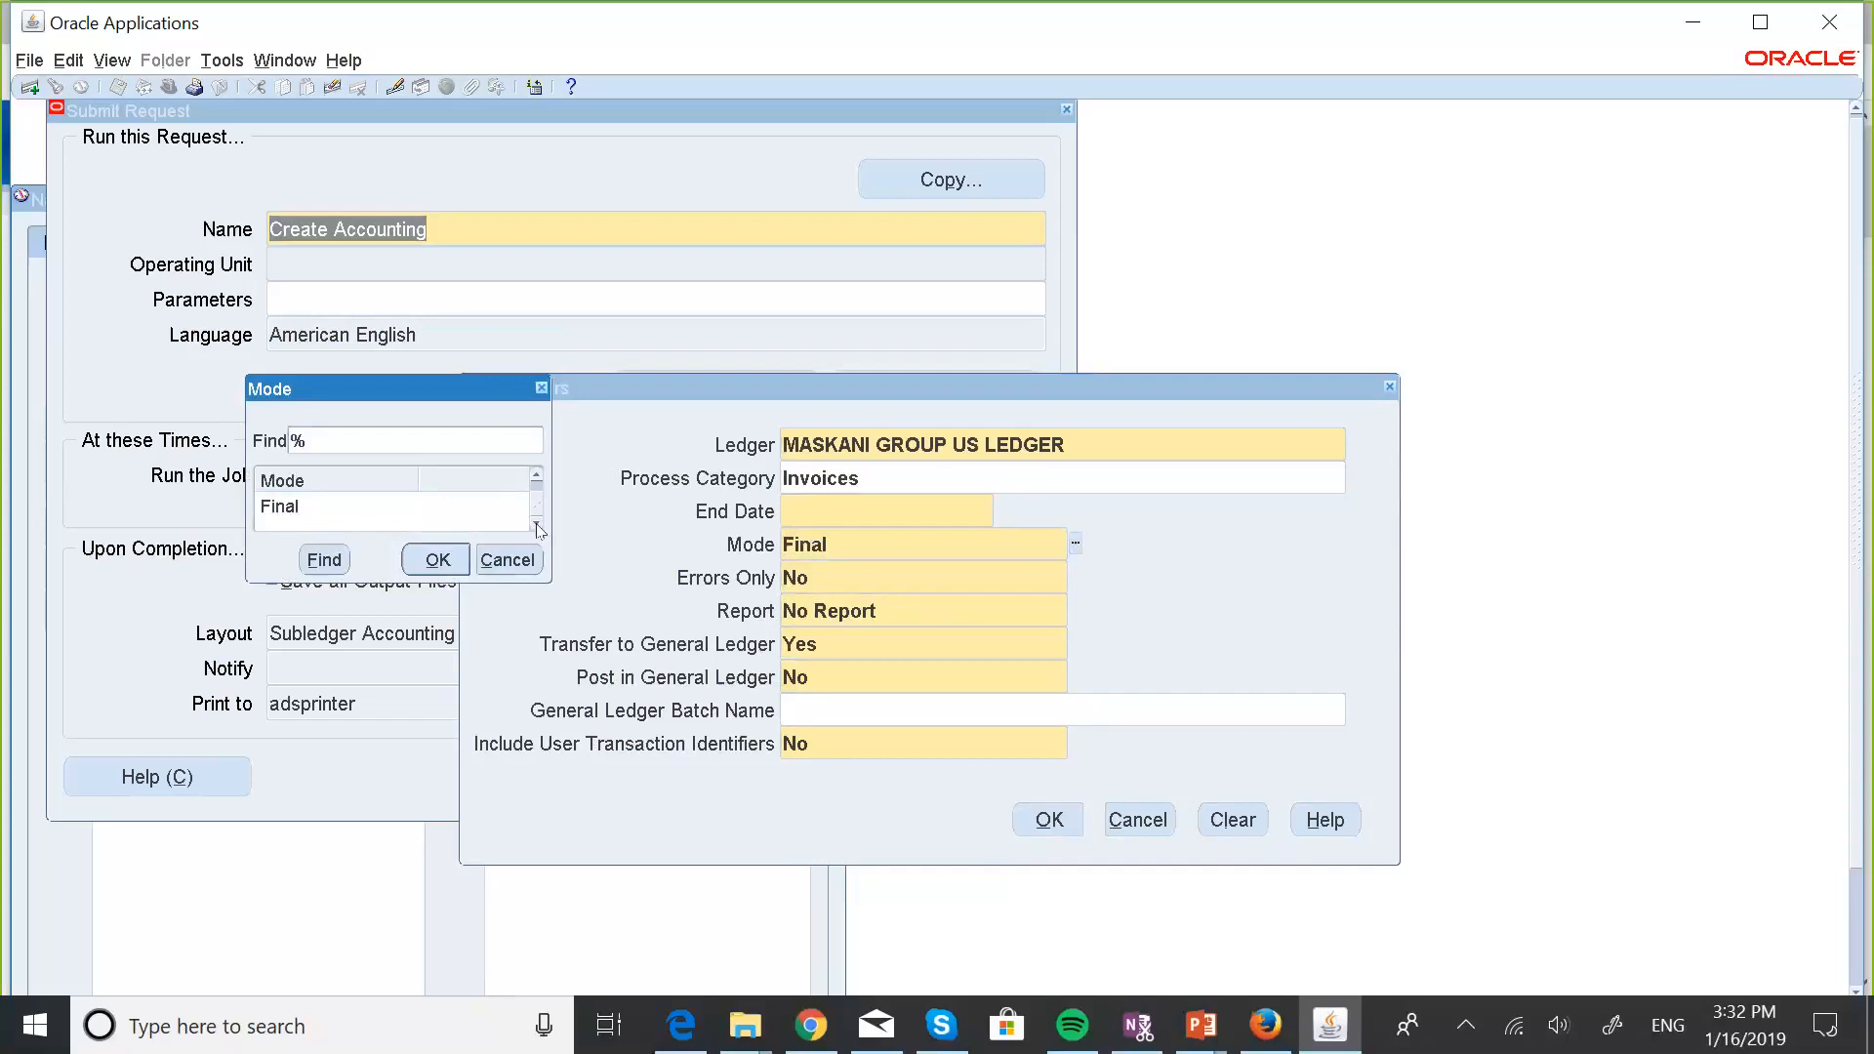
pyautogui.click(538, 488)
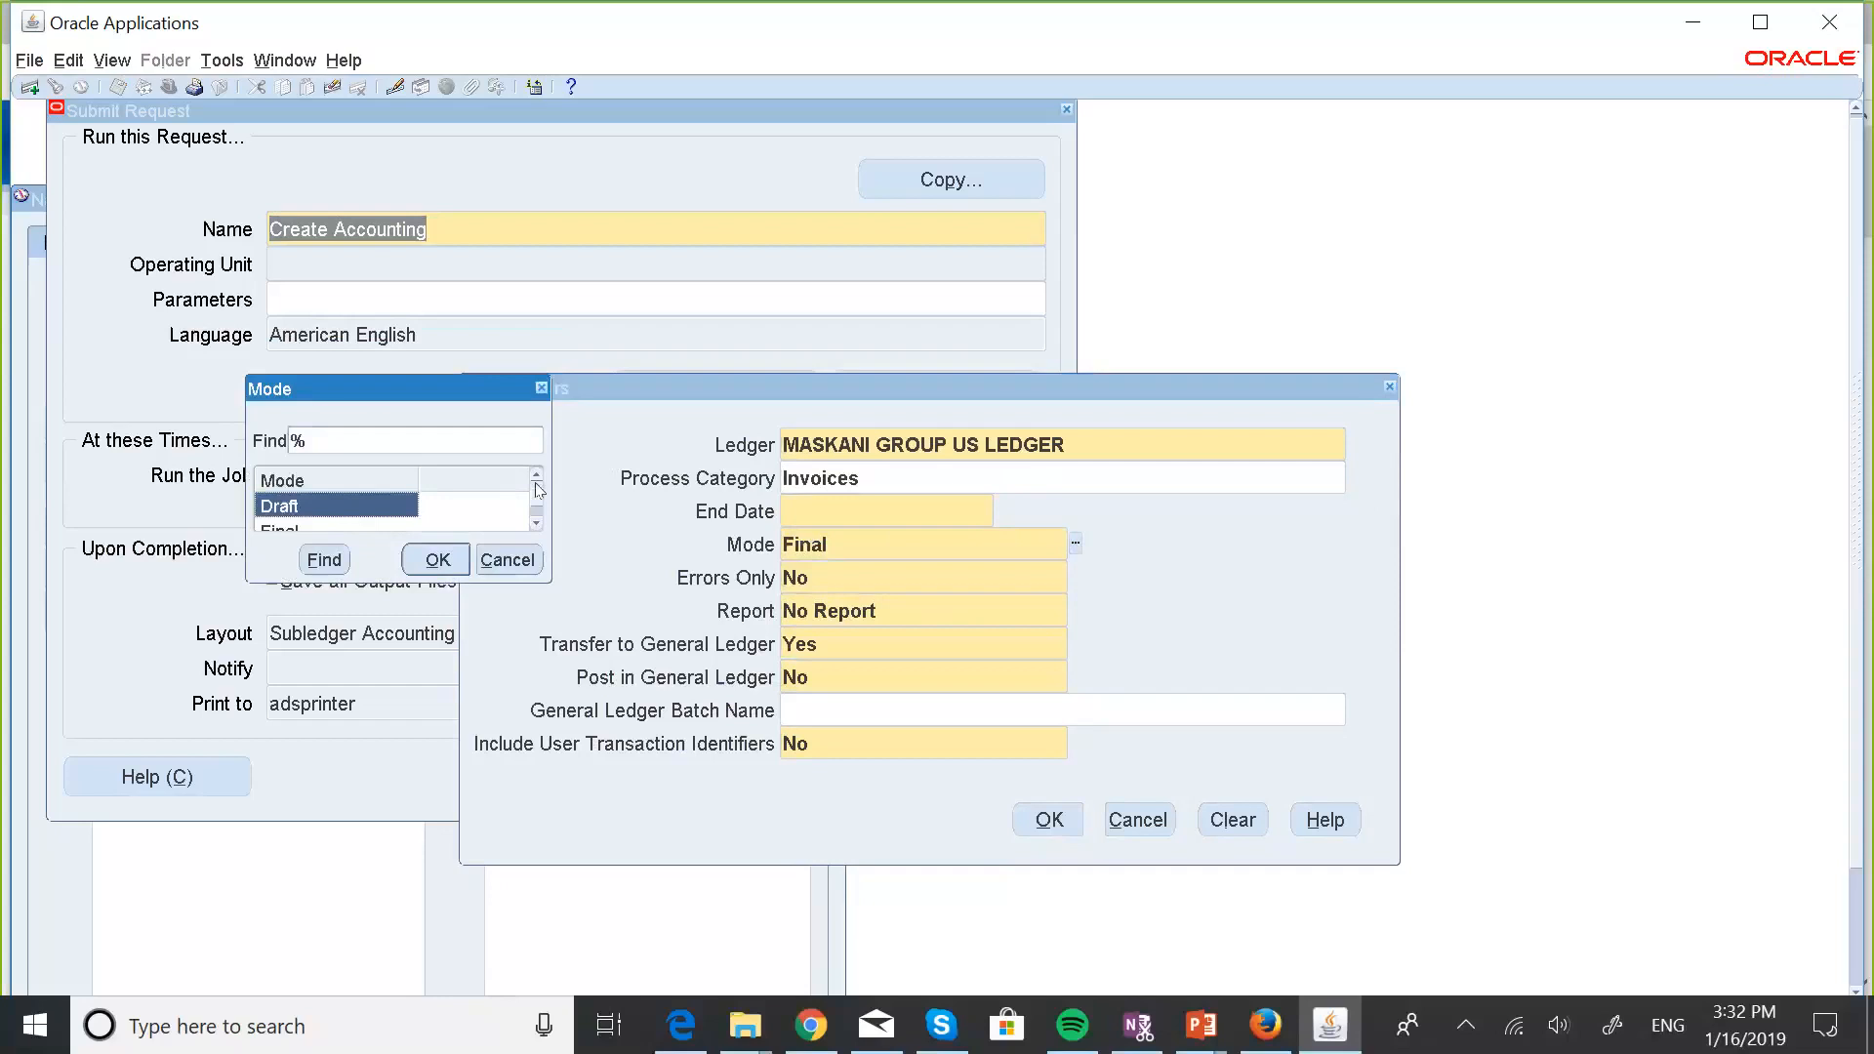
pyautogui.click(537, 524)
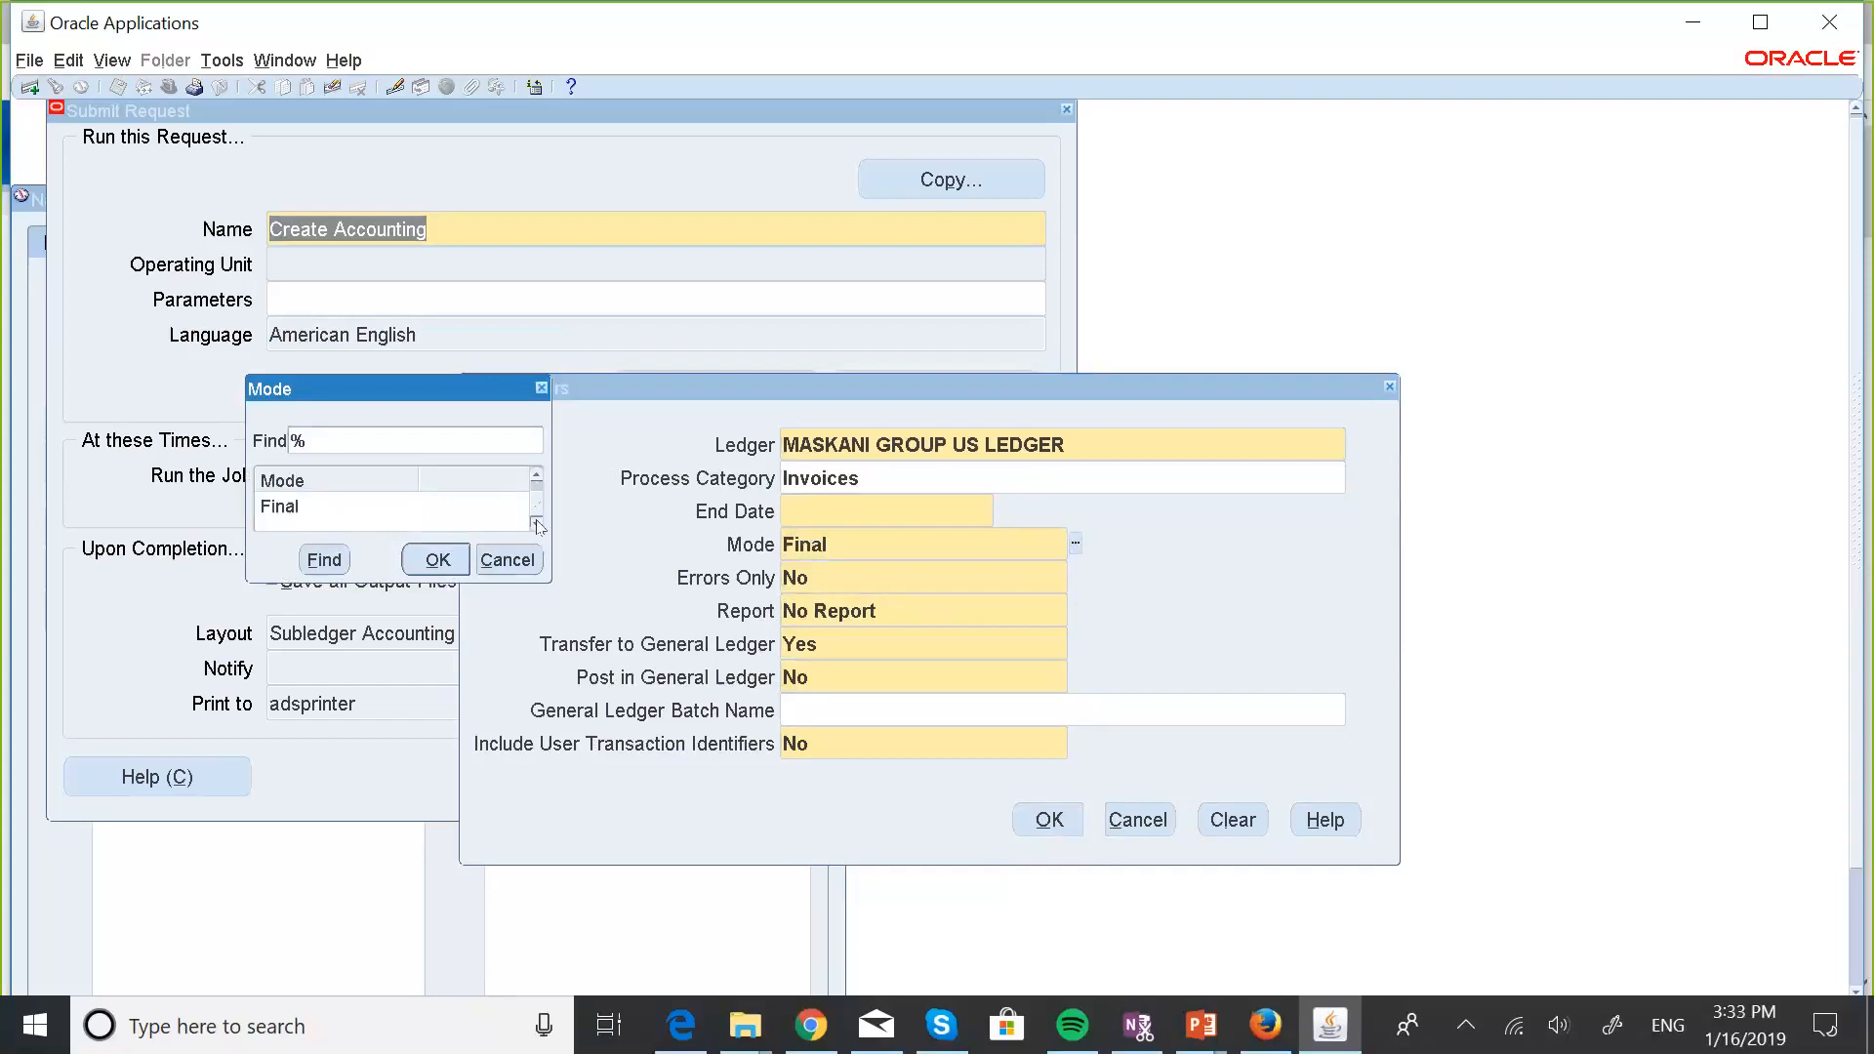
pyautogui.click(291, 511)
pyautogui.click(432, 562)
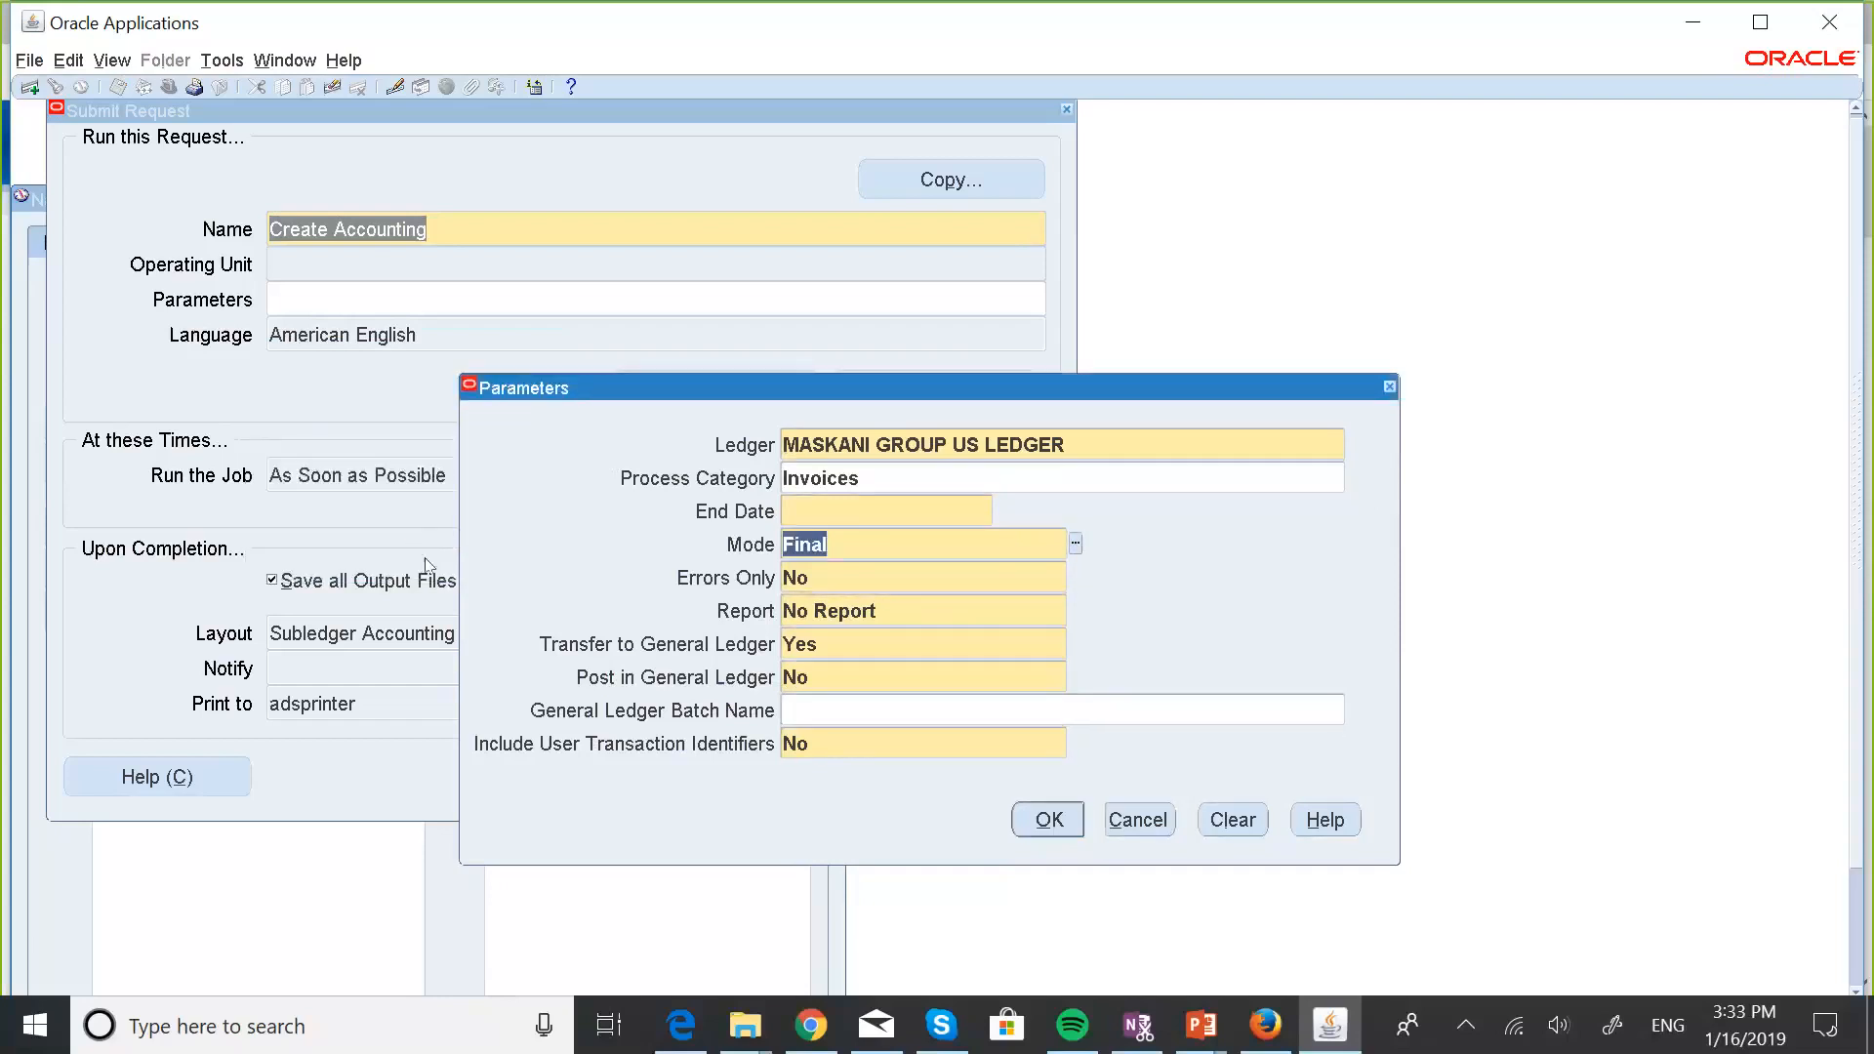
# Review the report options for the accounting request and choose Detail.
pyautogui.press('Tab')
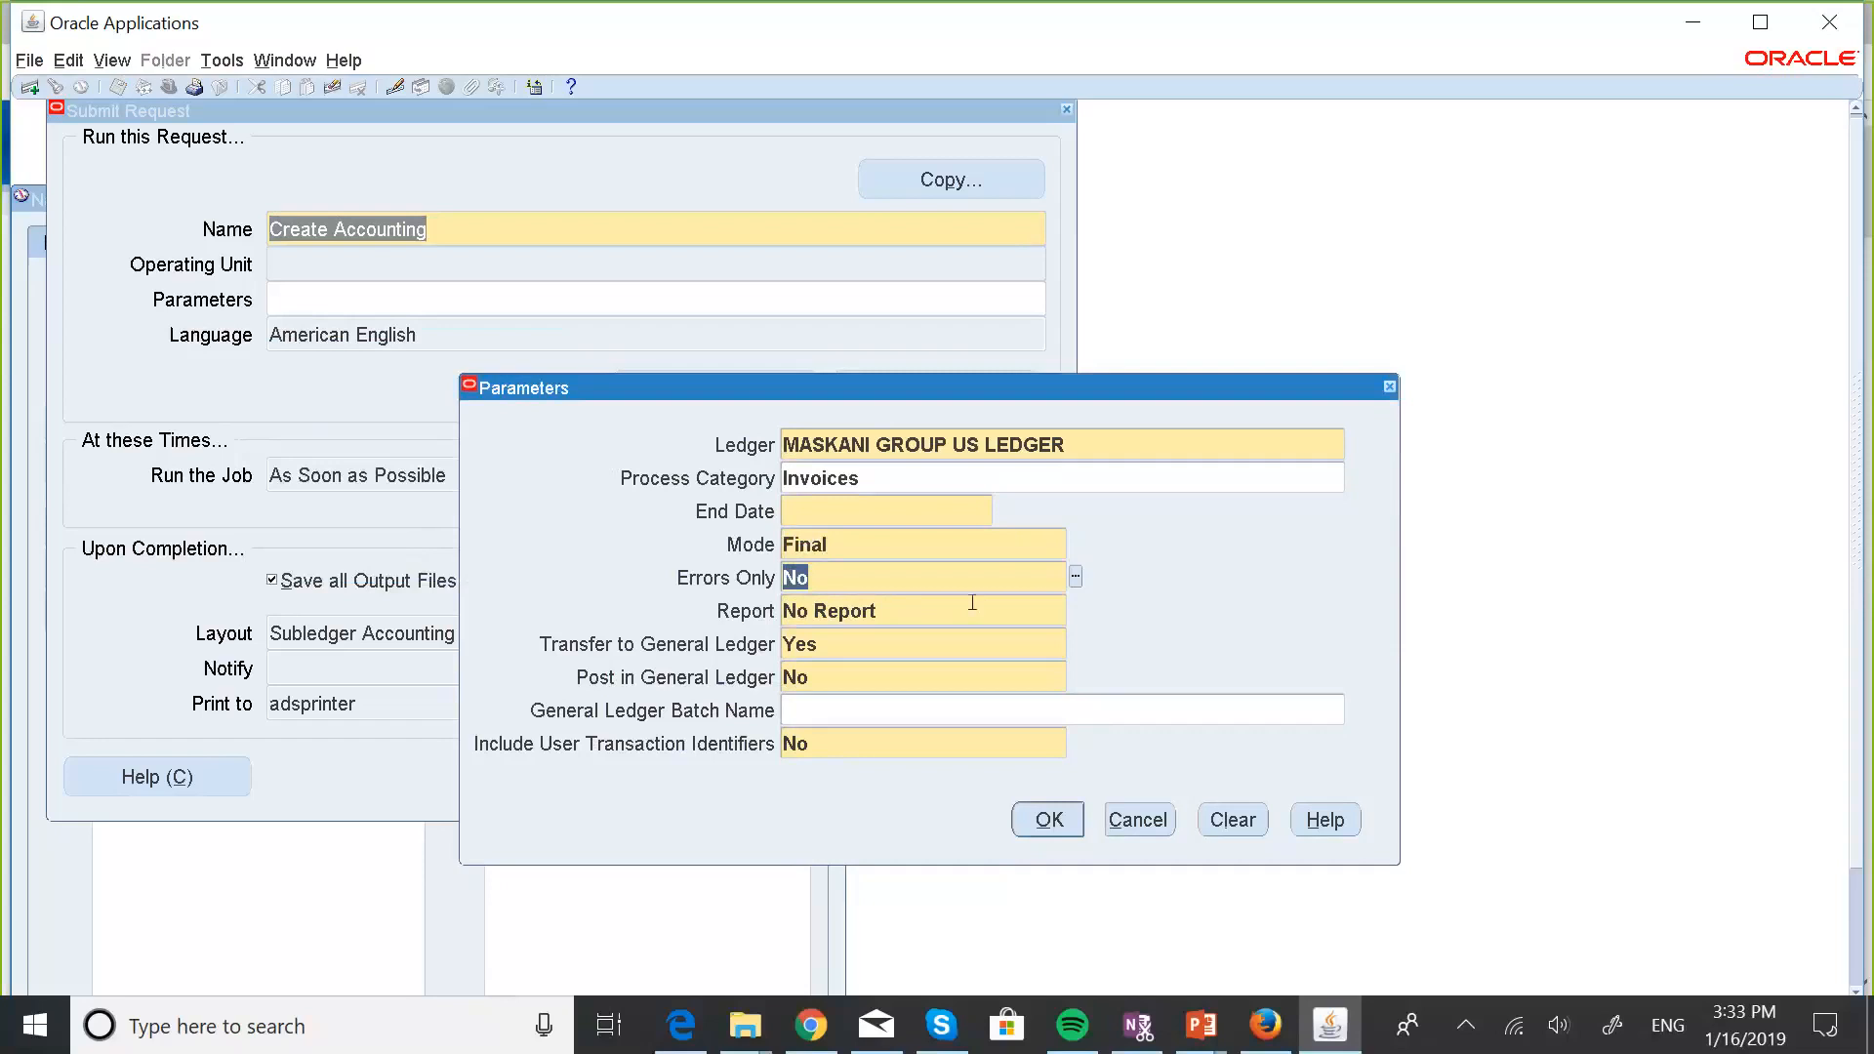
pyautogui.press('Tab')
pyautogui.click(972, 602)
pyautogui.click(1076, 610)
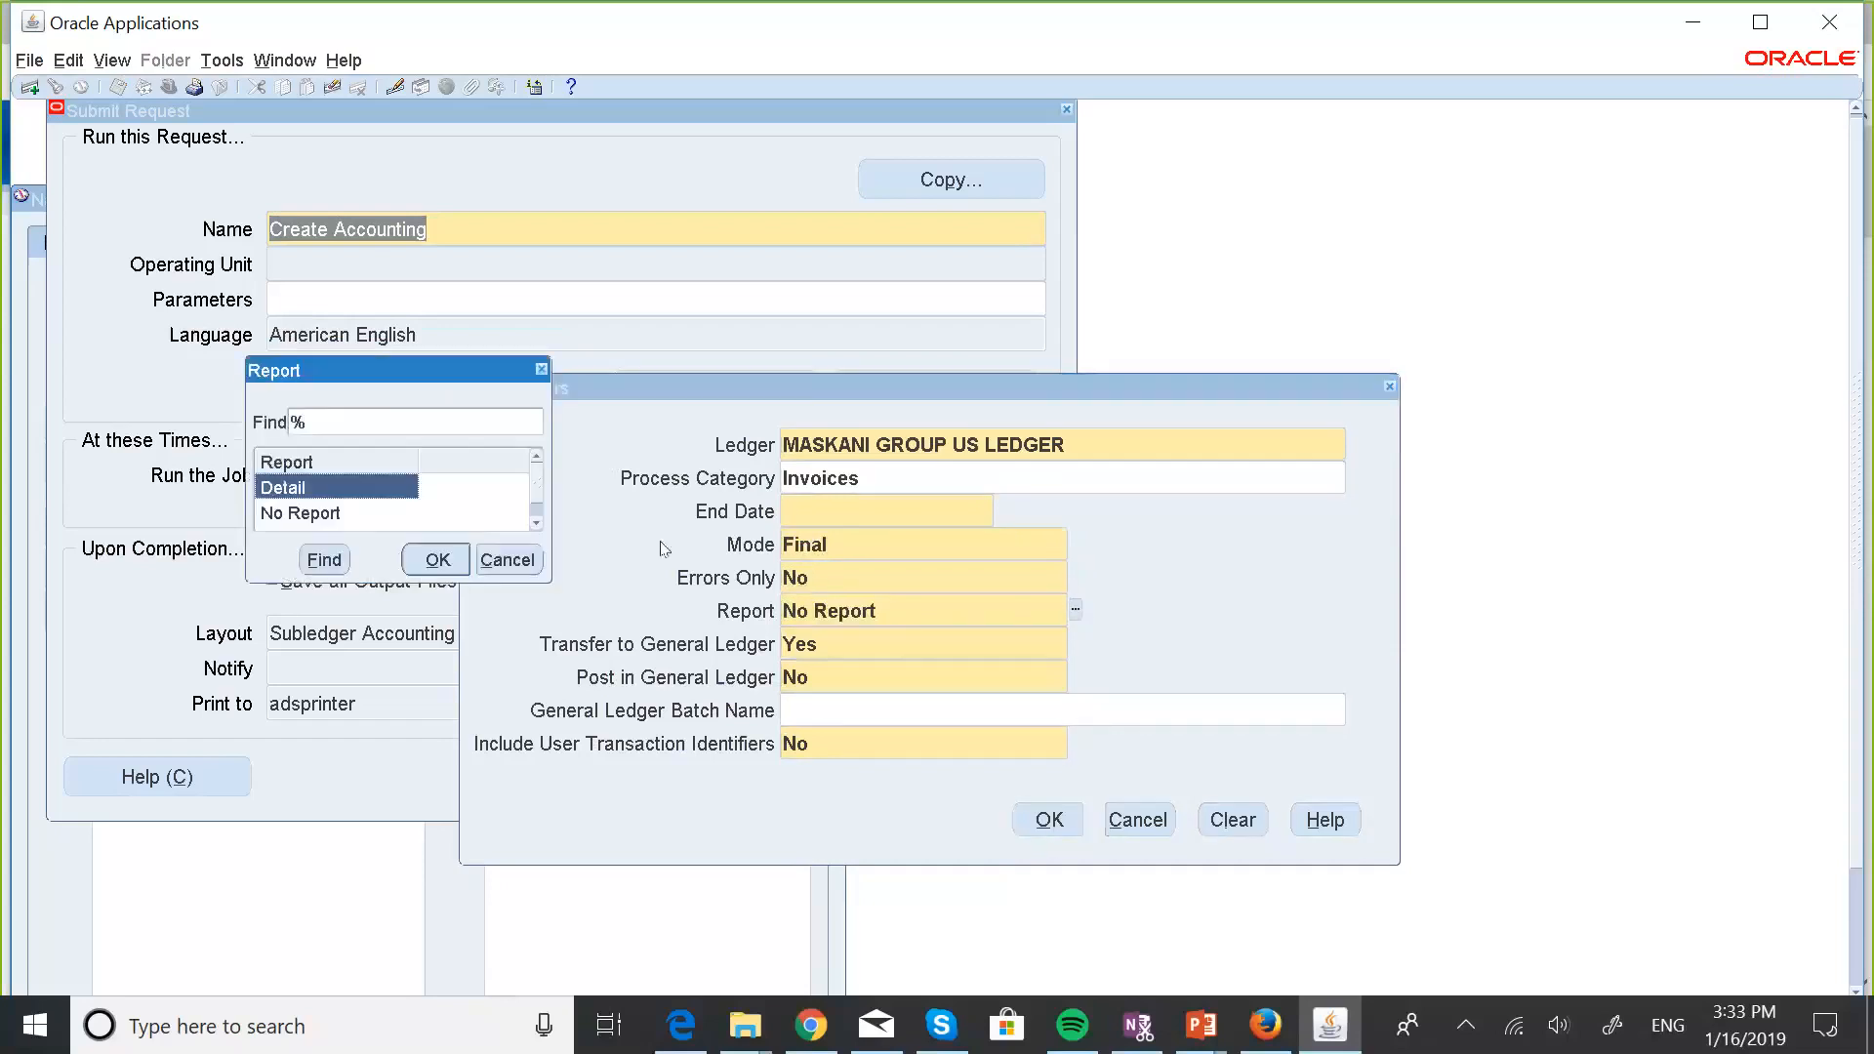
pyautogui.click(537, 525)
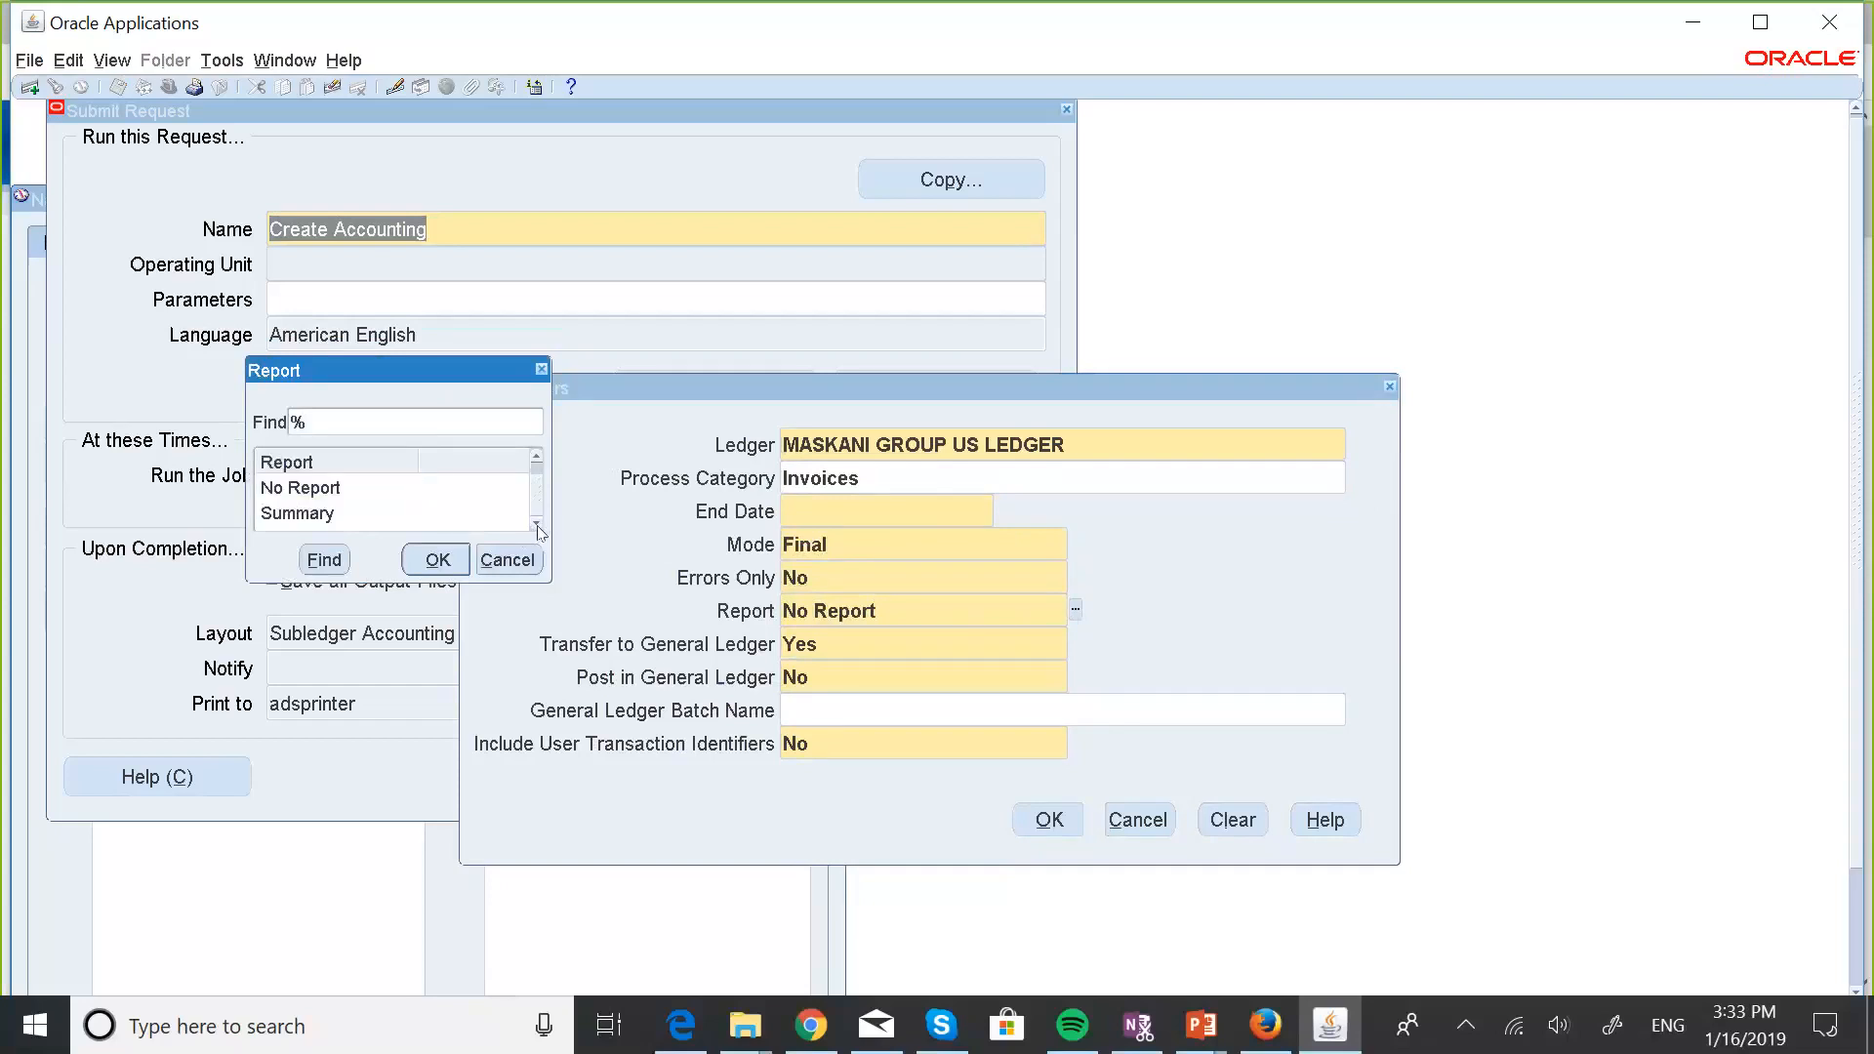
pyautogui.click(537, 459)
pyautogui.click(439, 562)
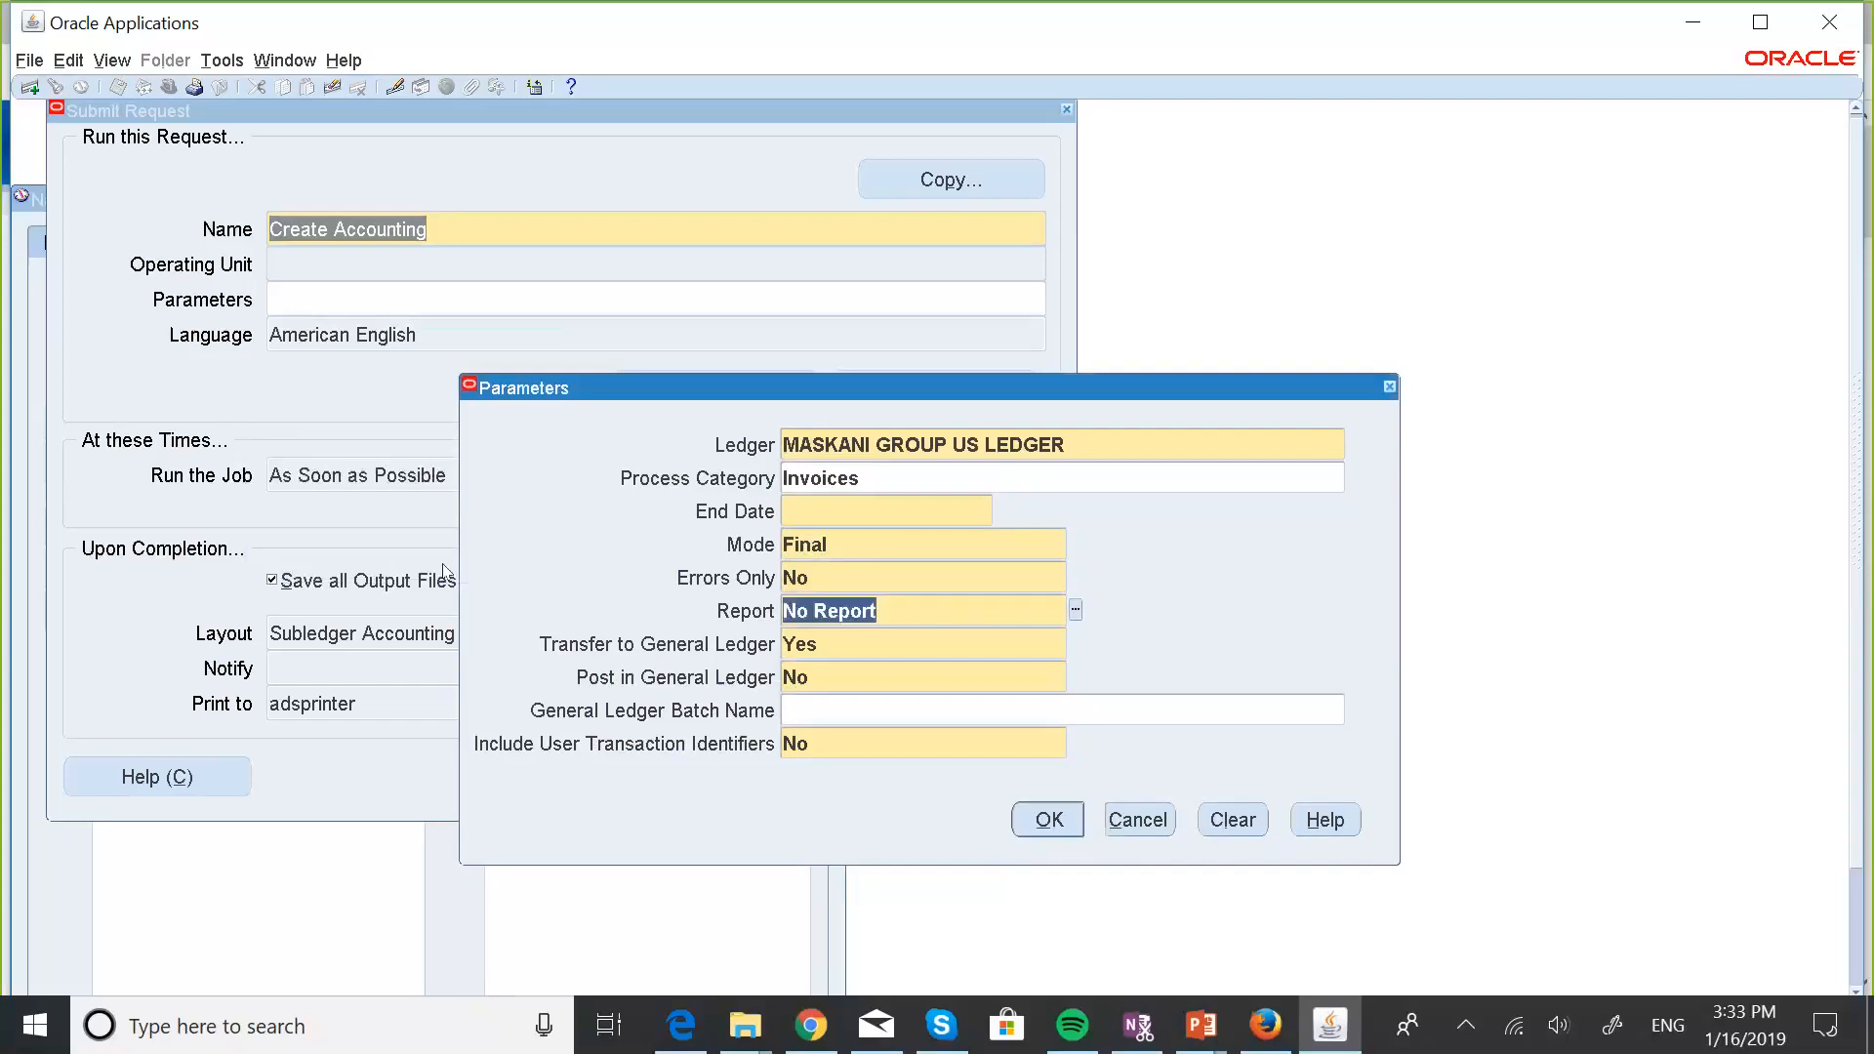
pyautogui.click(848, 639)
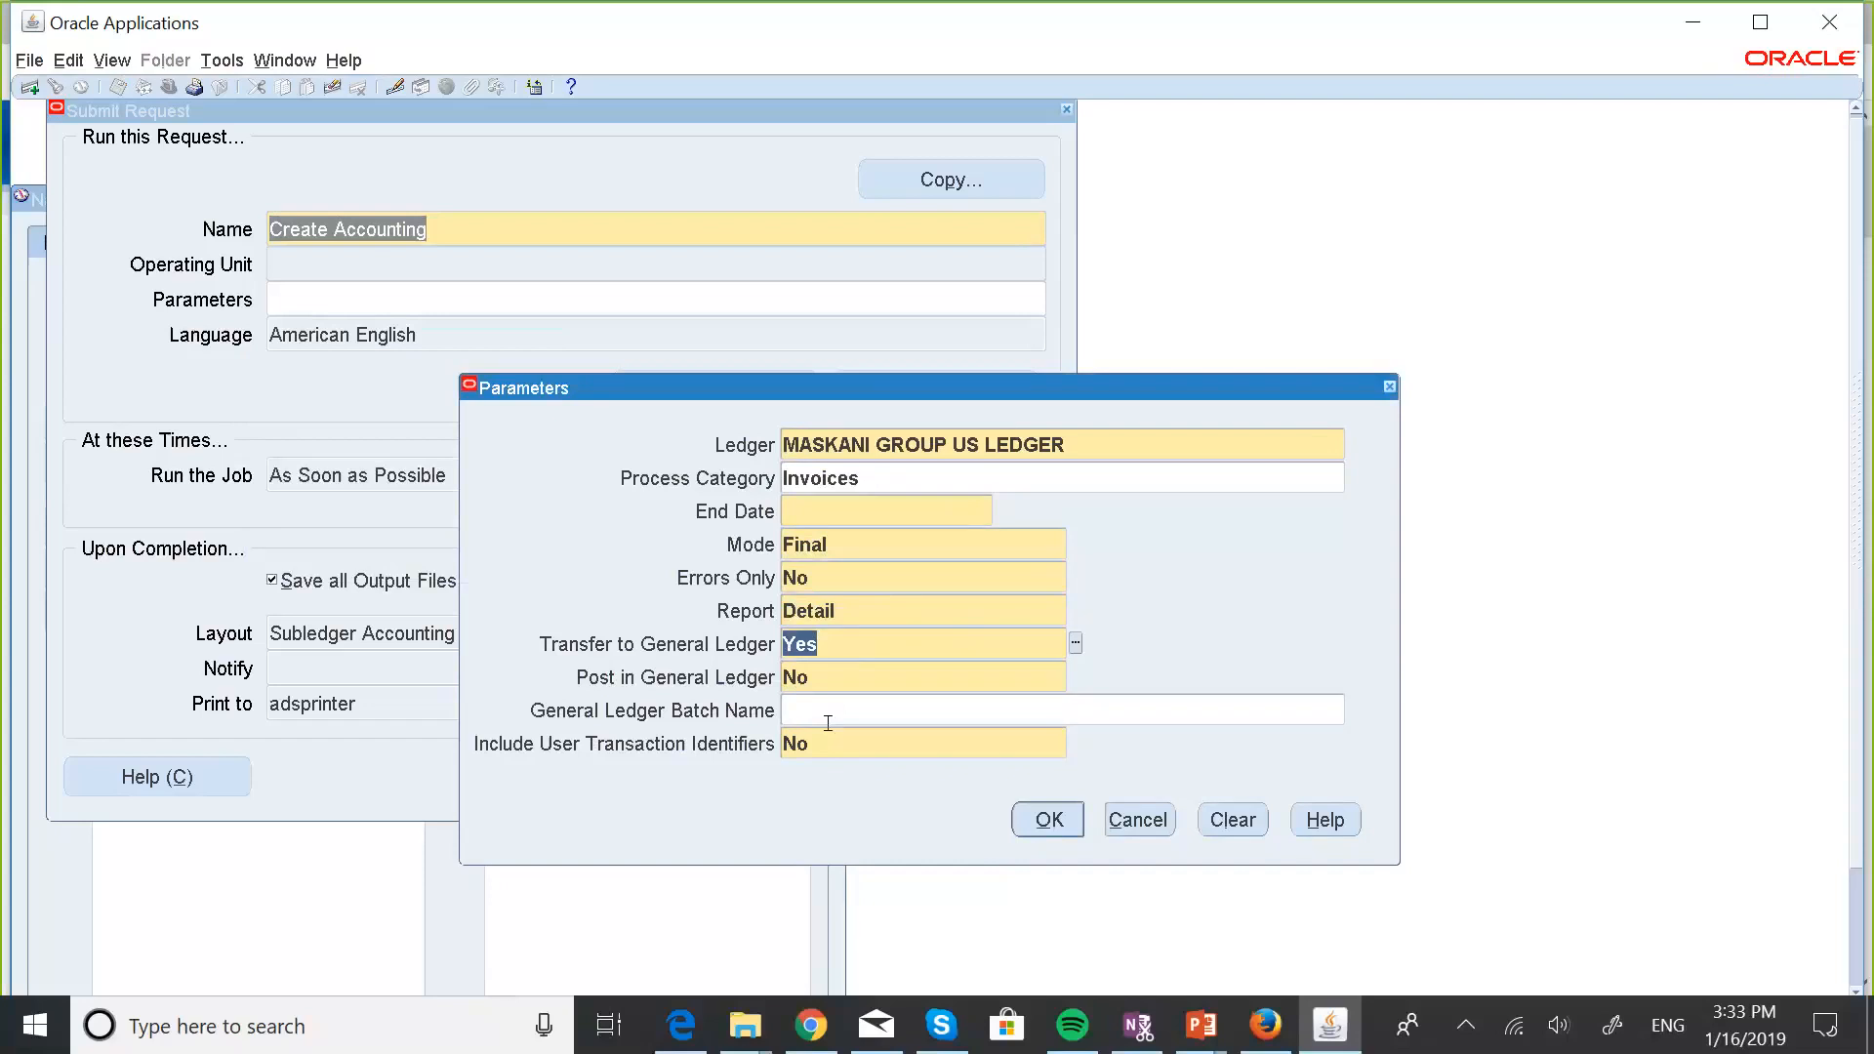
# Enter MASKANI INVOICES BATCH as the General Ledger batch name.
pyautogui.press('Tab')
pyautogui.click(798, 700)
pyautogui.press('capslock')
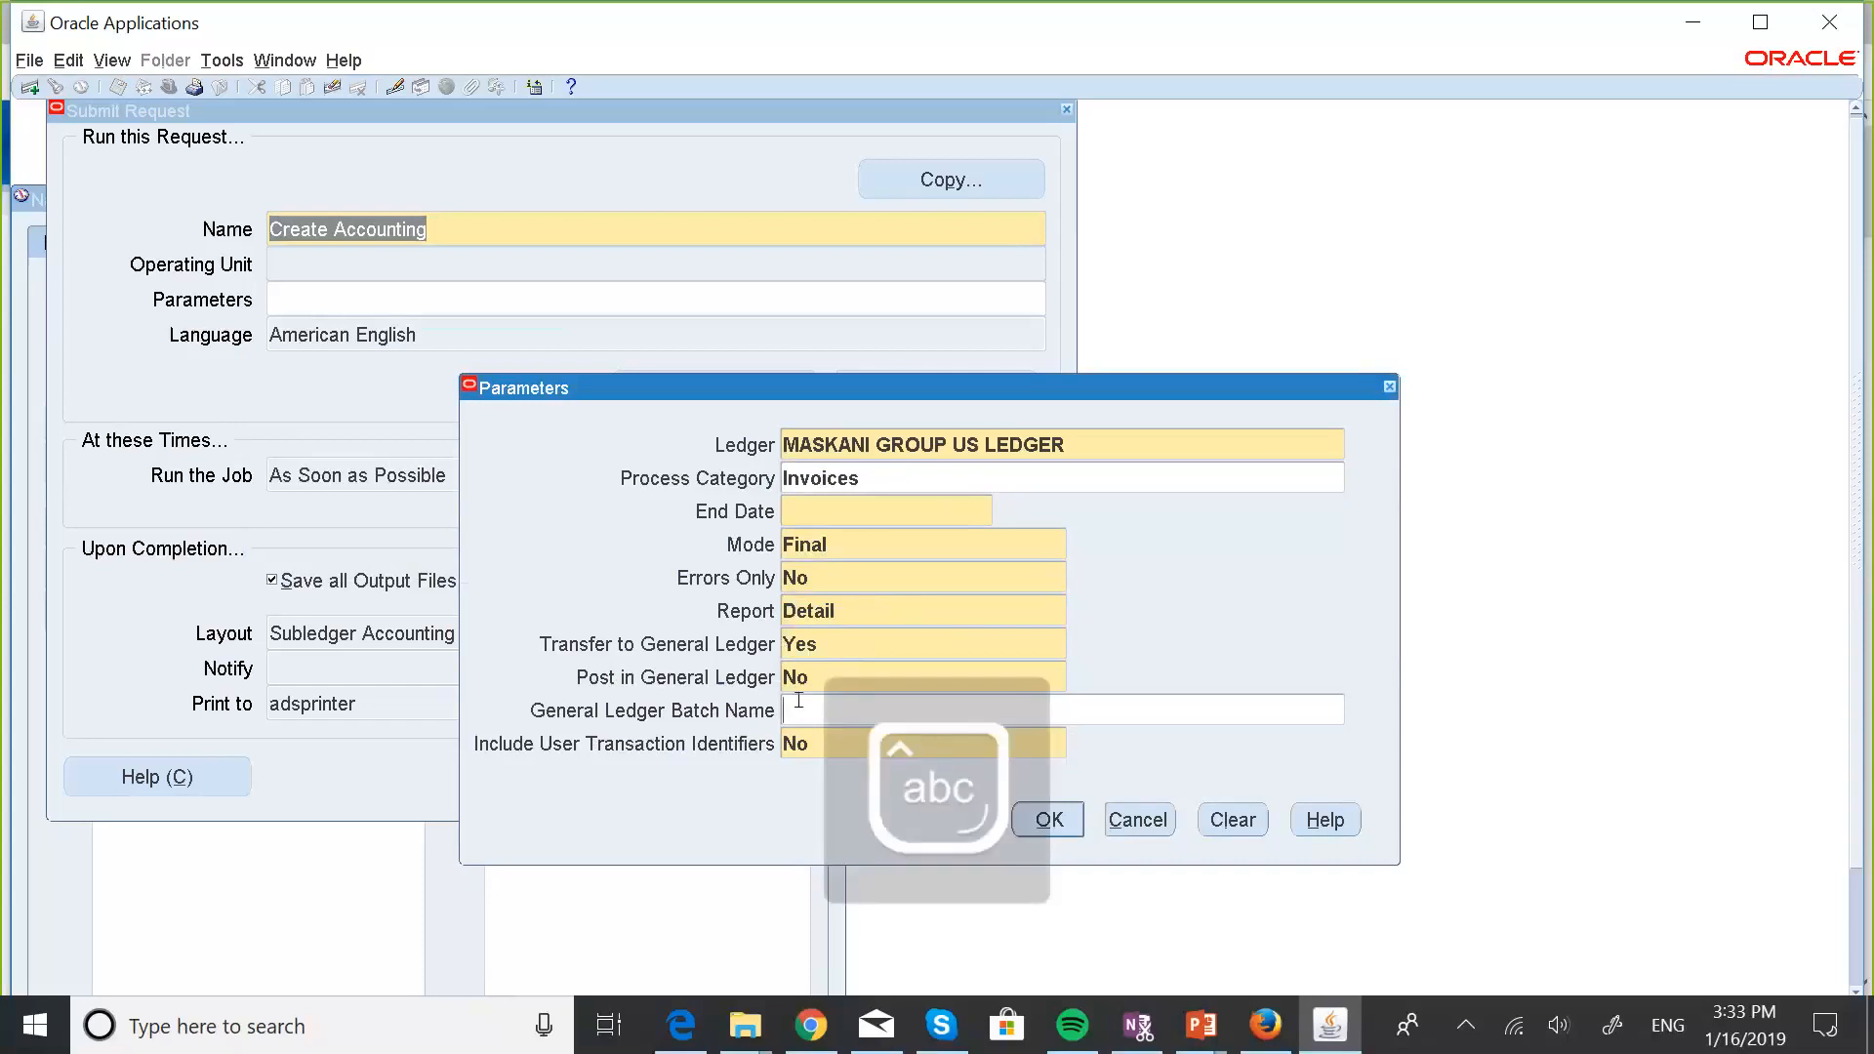
pyautogui.write('A')
pyautogui.press('capslock')
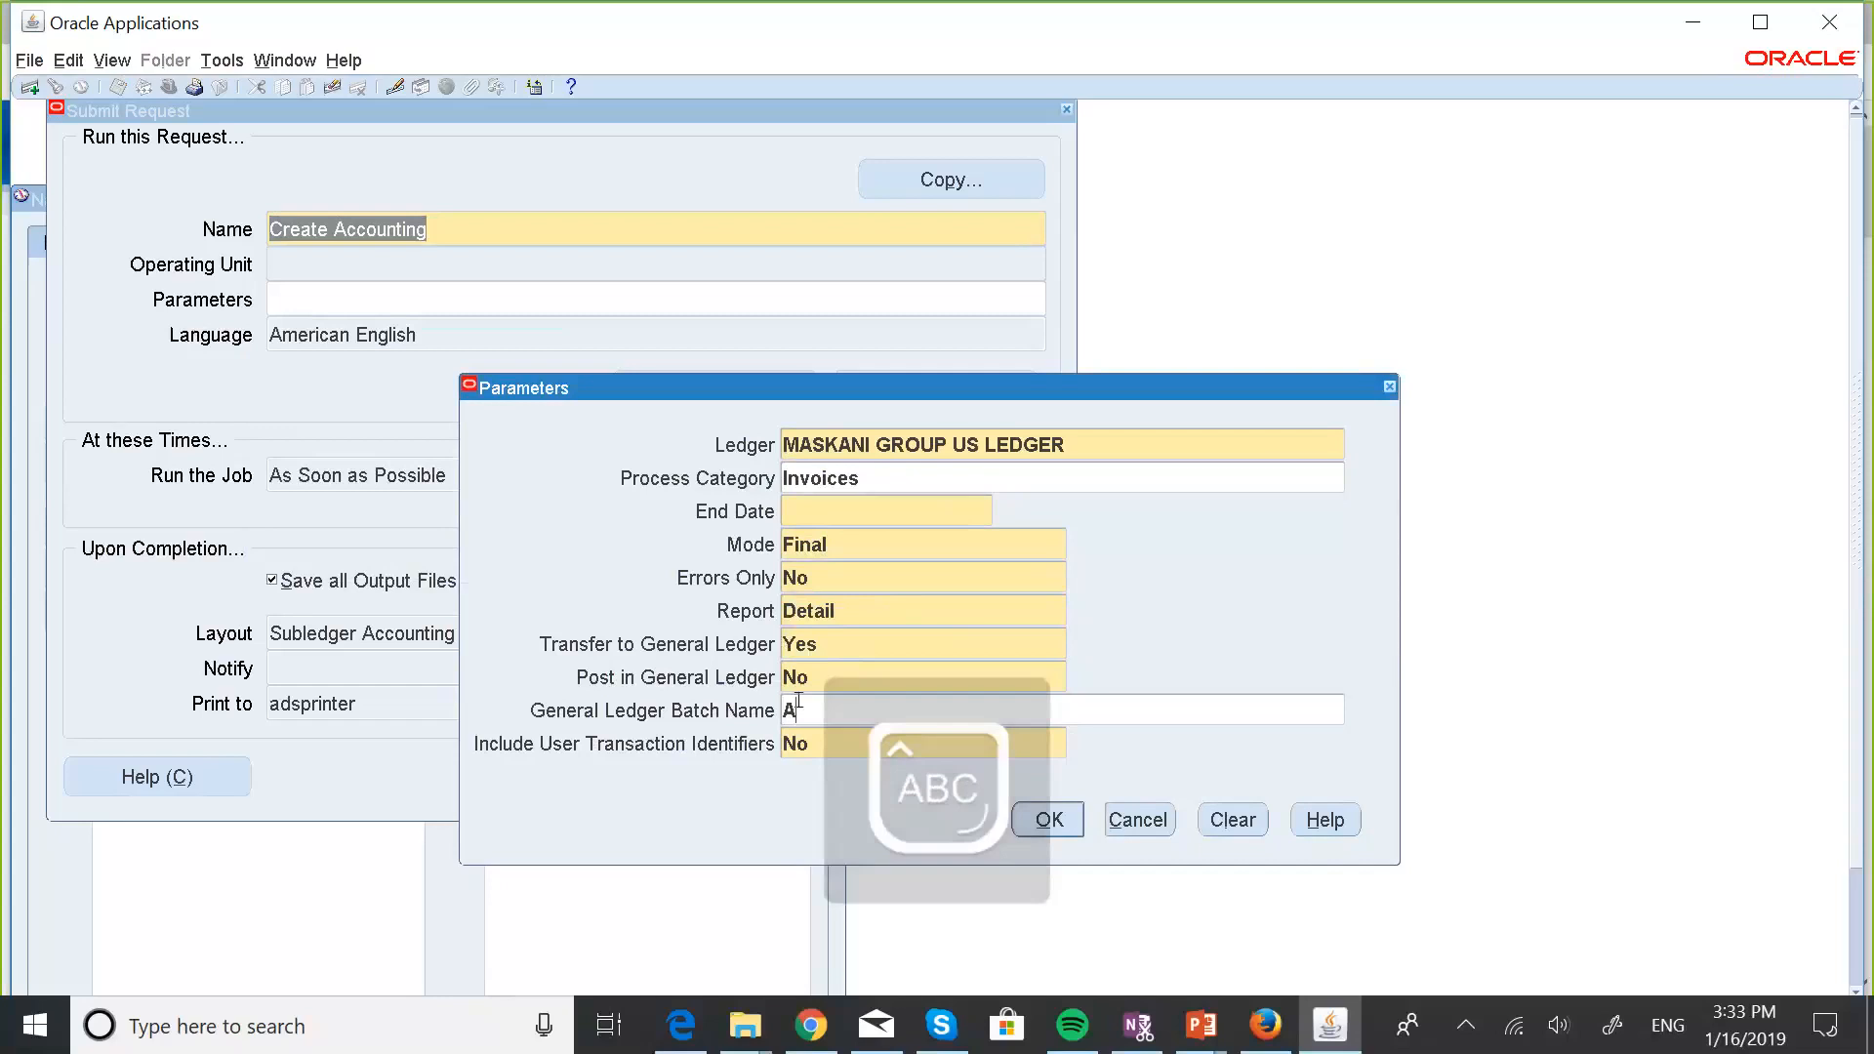
pyautogui.press('BackSpace')
pyautogui.write('MASK')
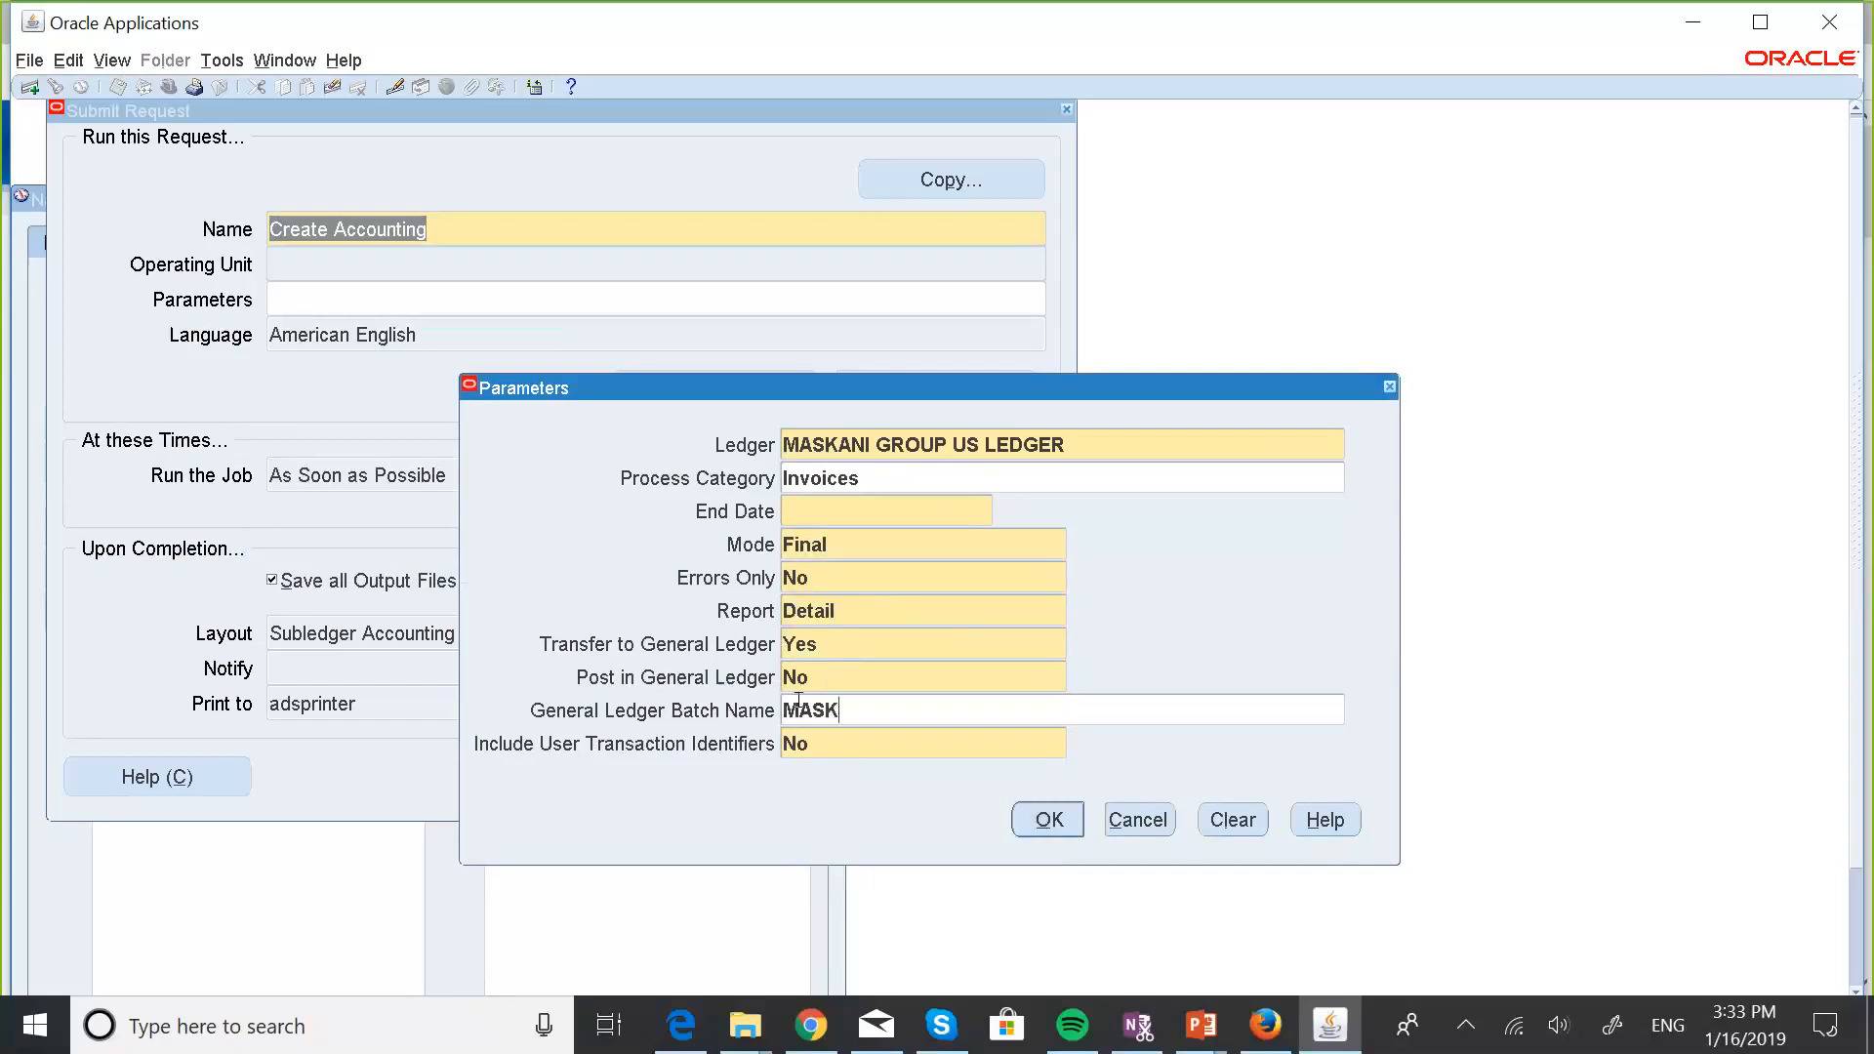
pyautogui.write('ANI INVOICES BATCH')
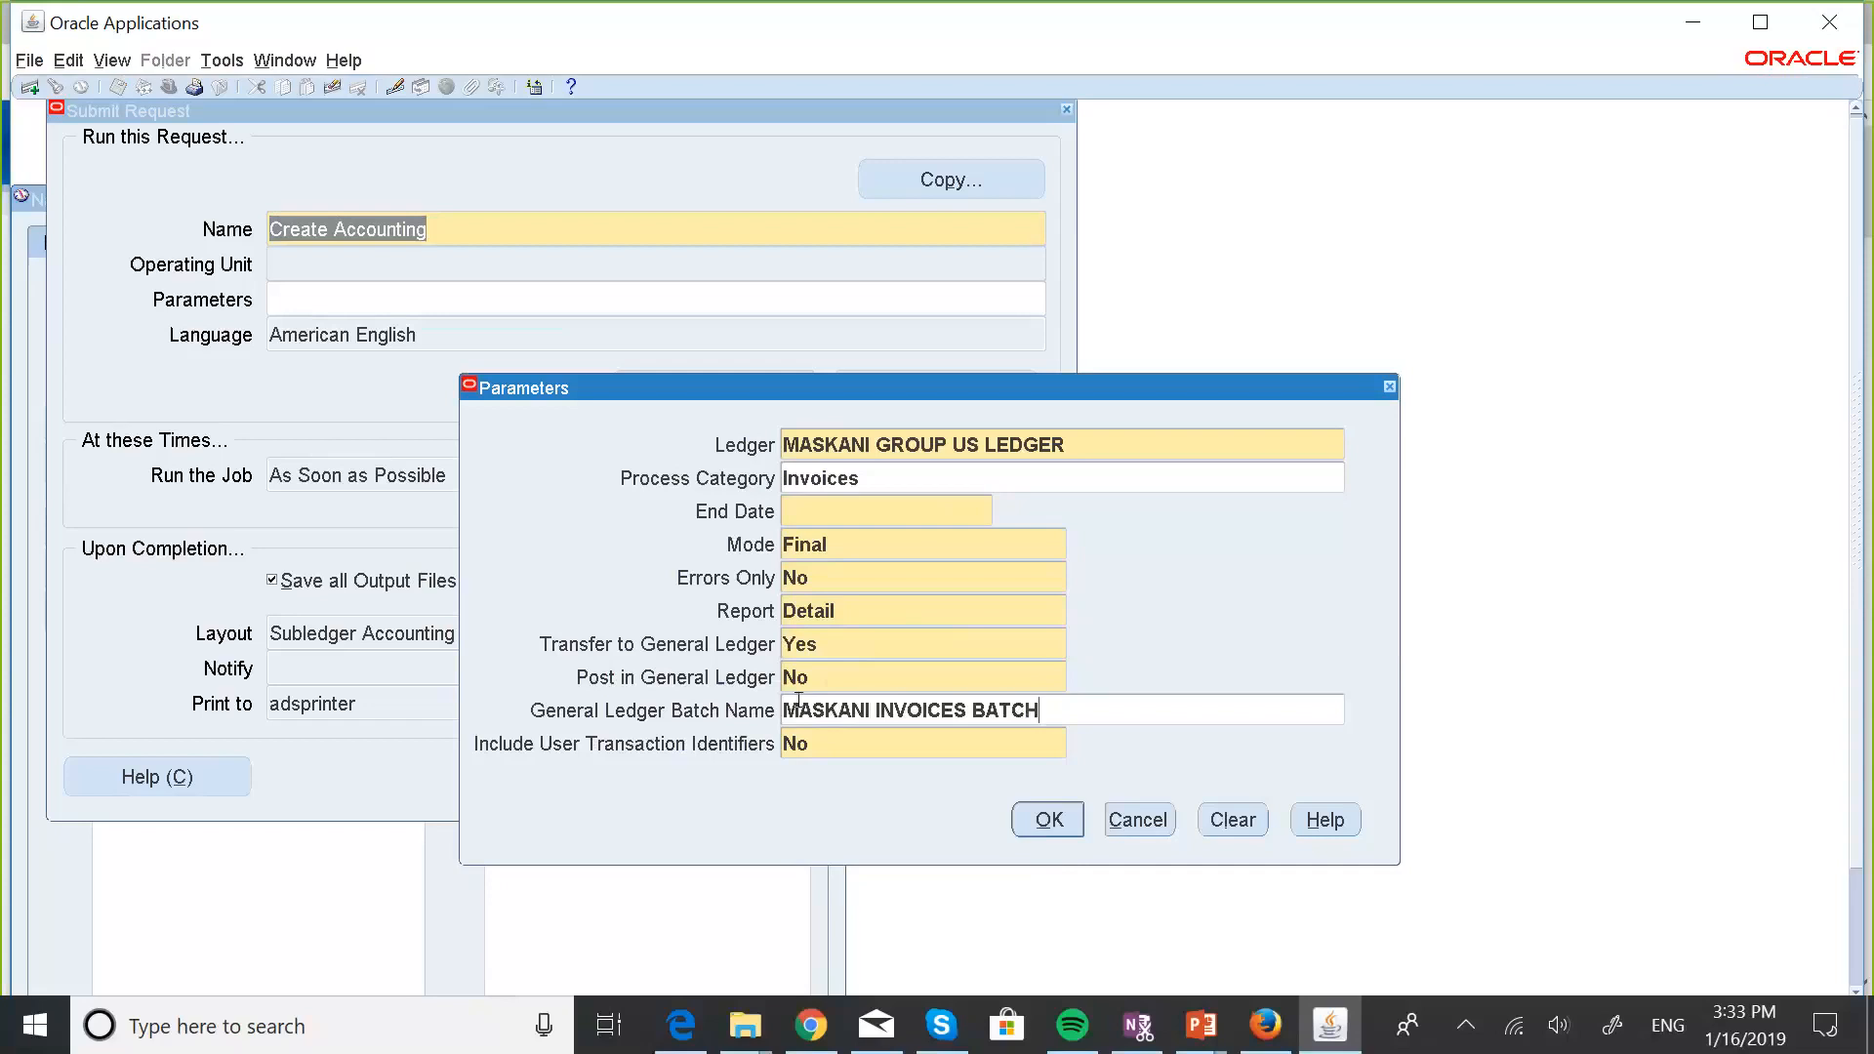
# Set the accounting request's end date to 10-JAN-2019.
pyautogui.click(796, 515)
pyautogui.click(931, 671)
pyautogui.write('2019')
pyautogui.press('Tab')
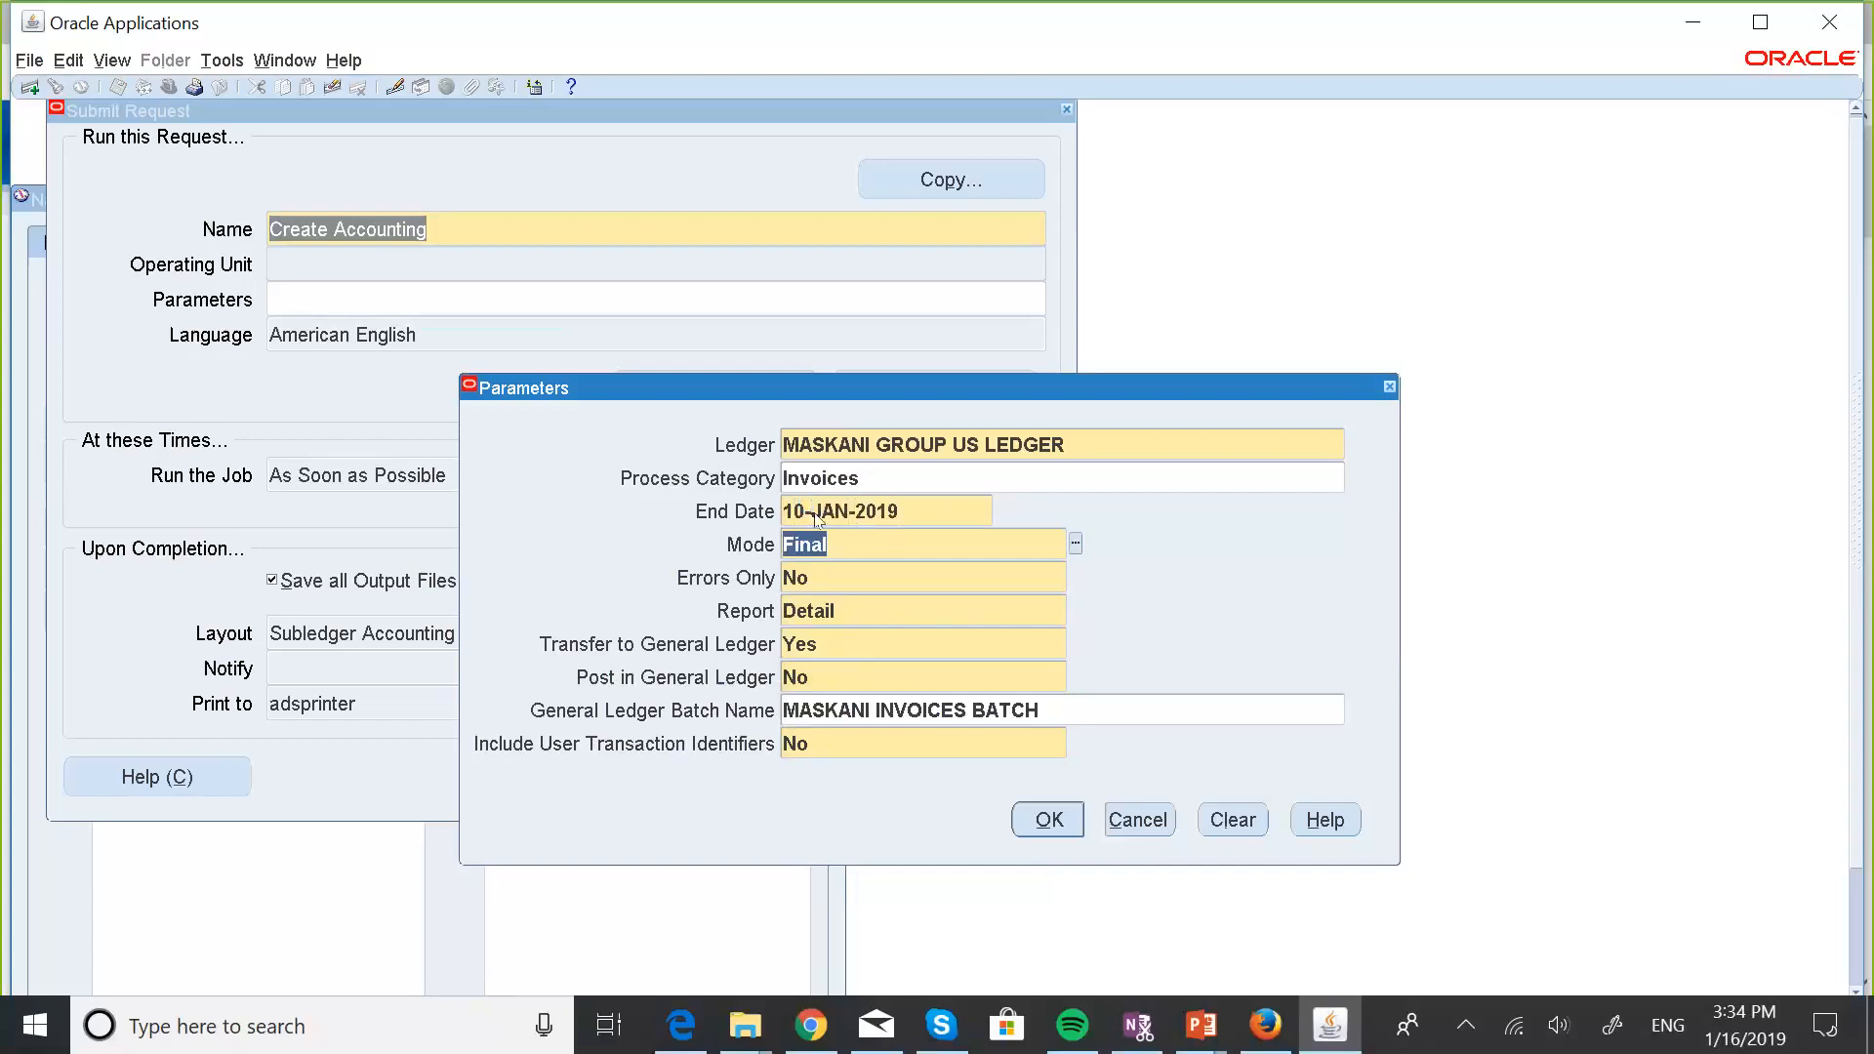
# Accept the parameters, submit the Create Accounting request, and decline submitting another request.
pyautogui.click(1044, 823)
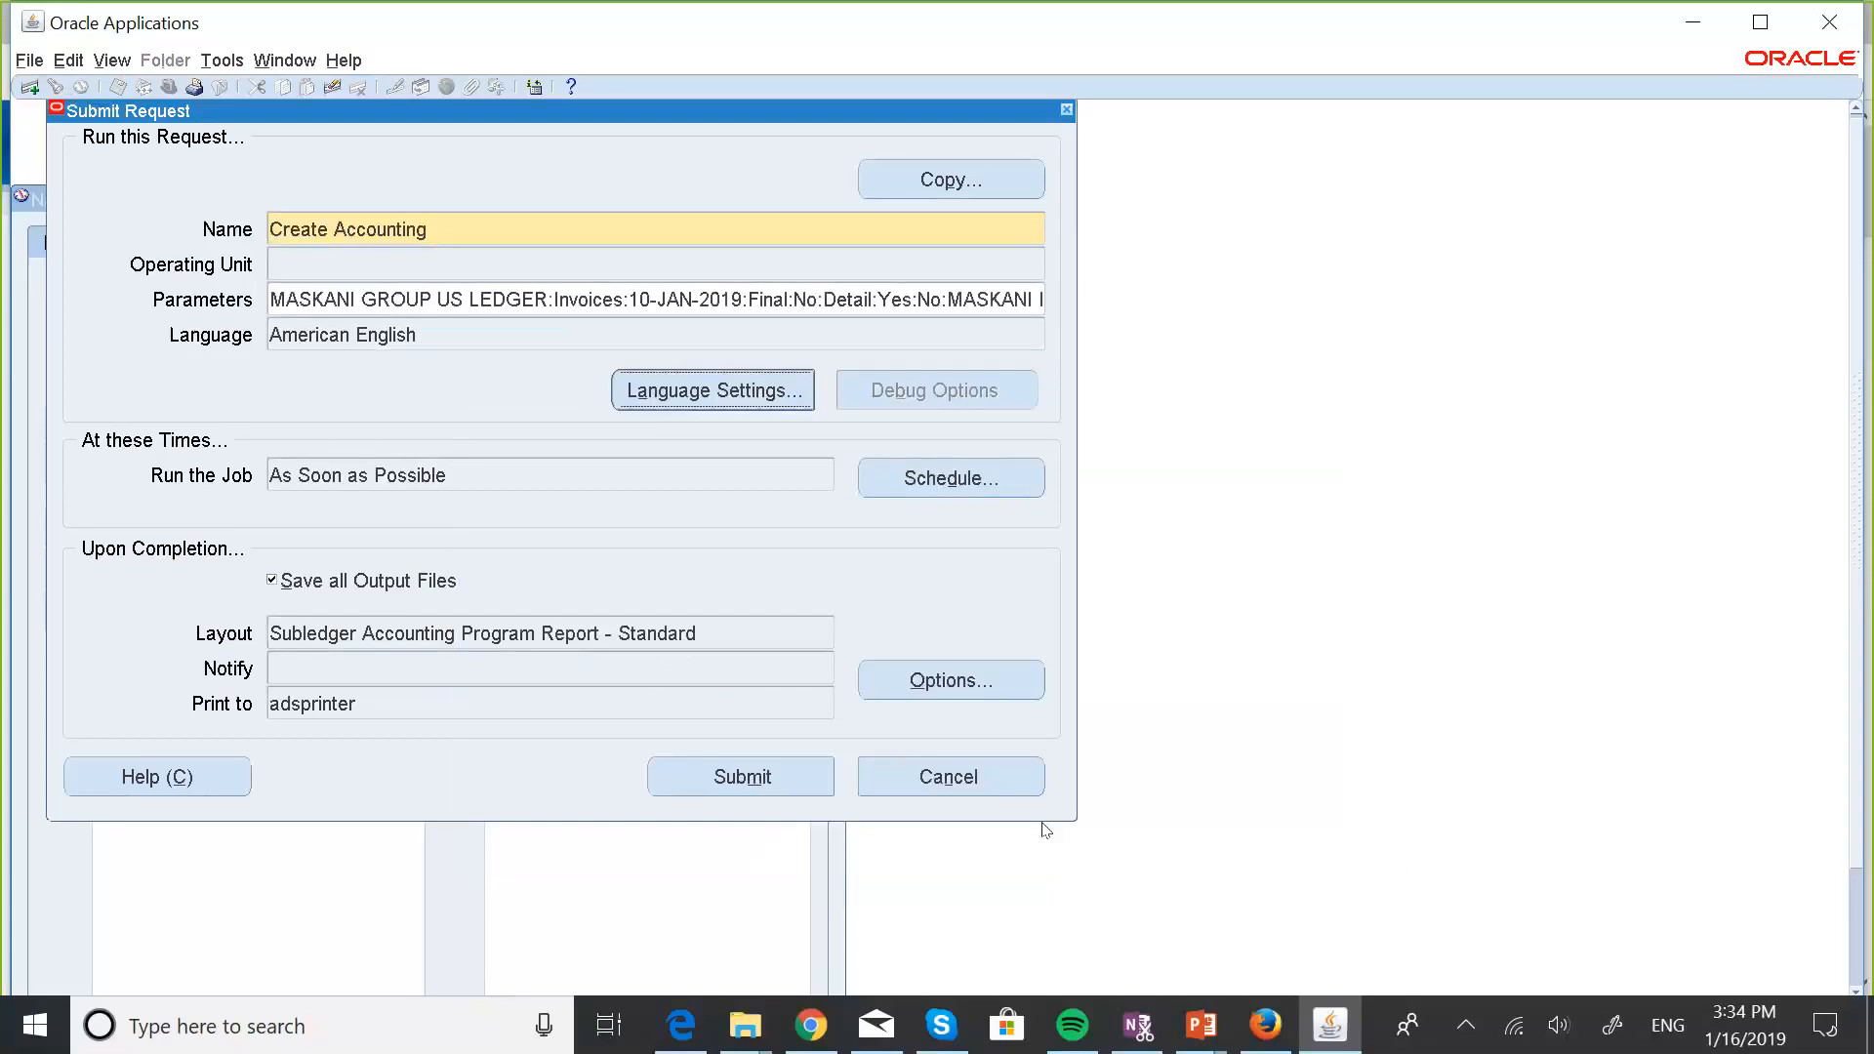
pyautogui.click(781, 786)
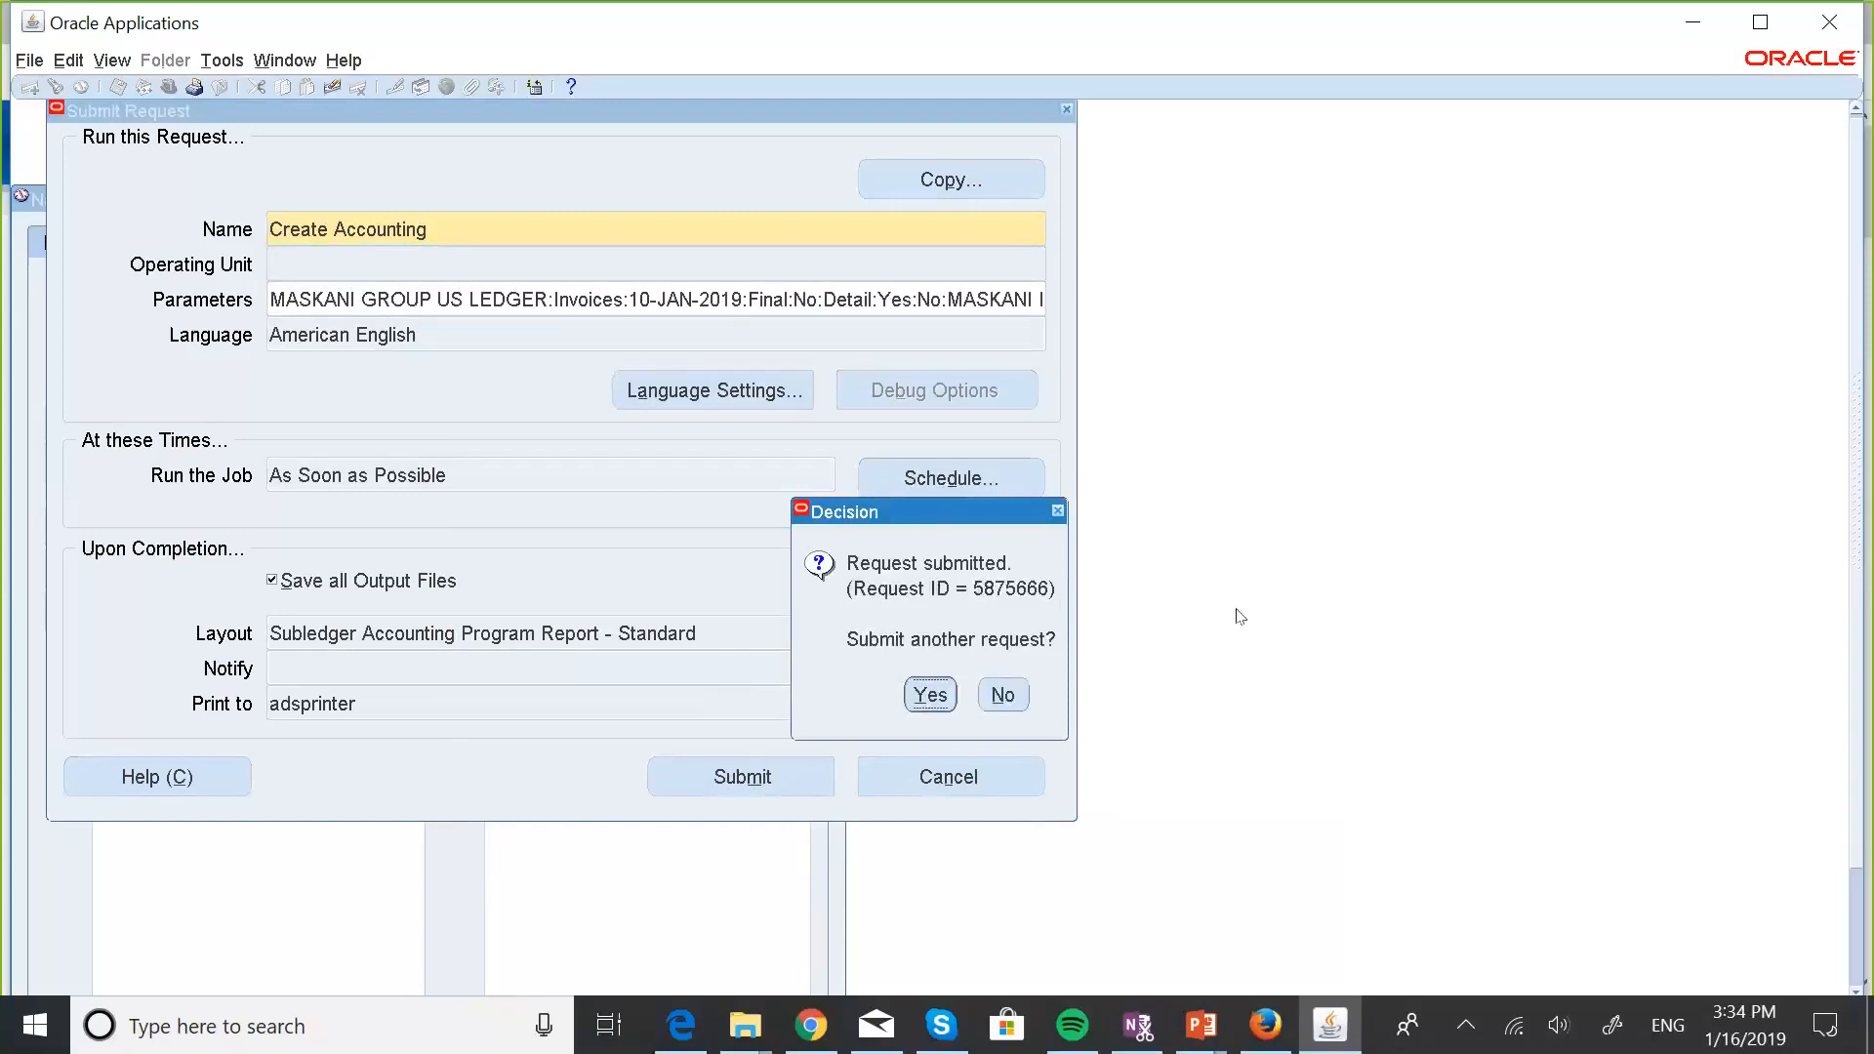
pyautogui.click(1024, 691)
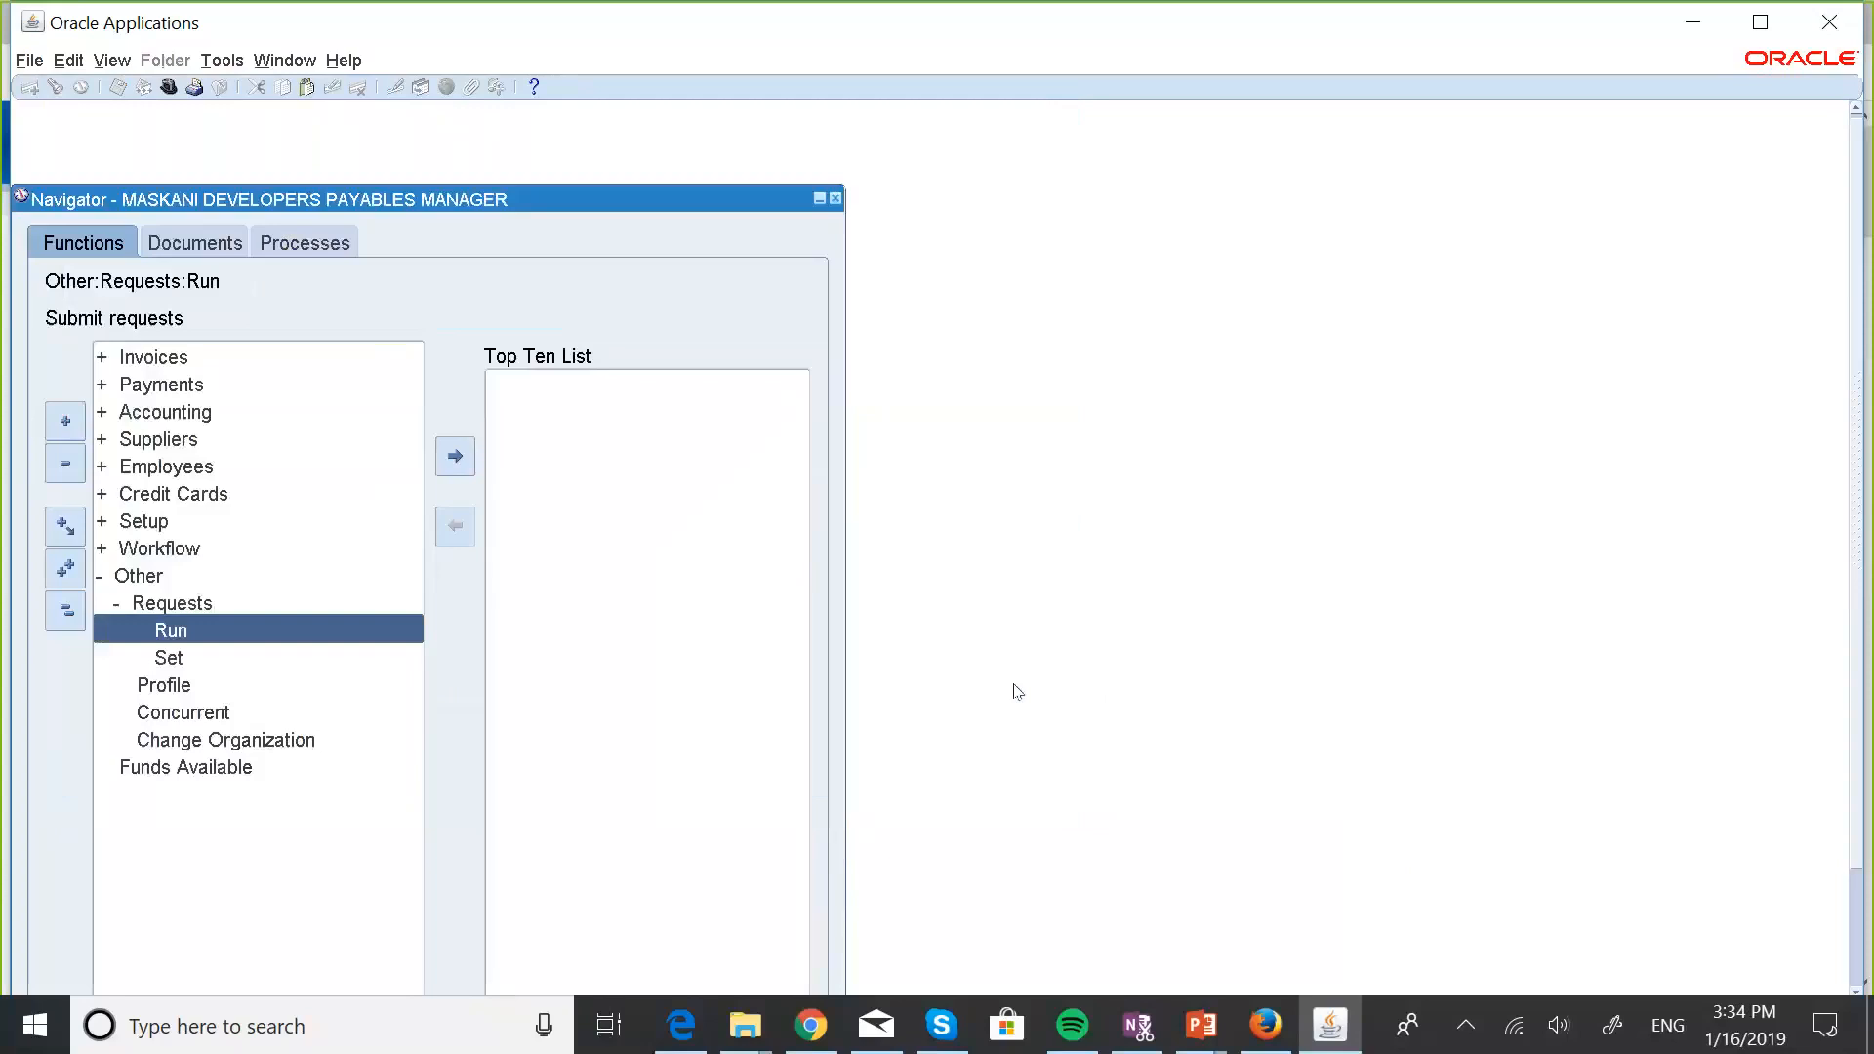
# Find all of your own concurrent requests from the last 7 days, ordered by request ID.
pyautogui.hotkey('alt', 'v')
pyautogui.press('r')
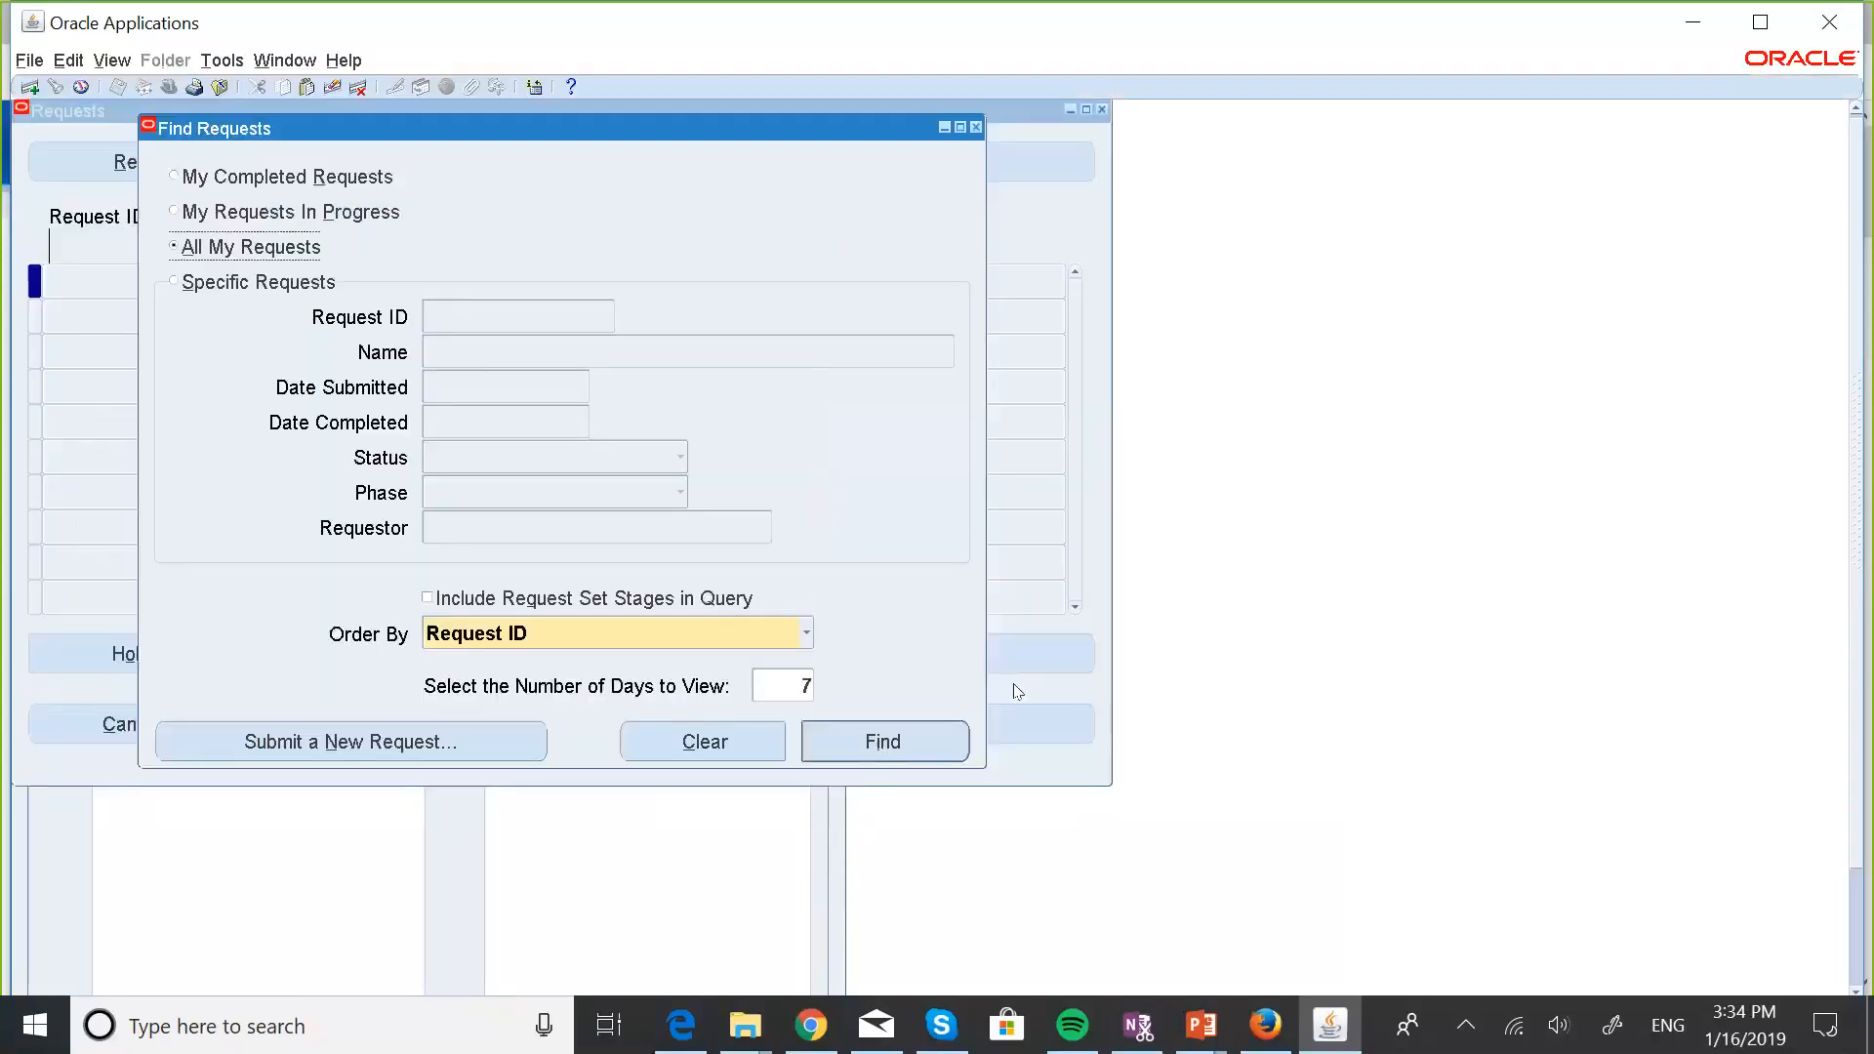
pyautogui.click(943, 732)
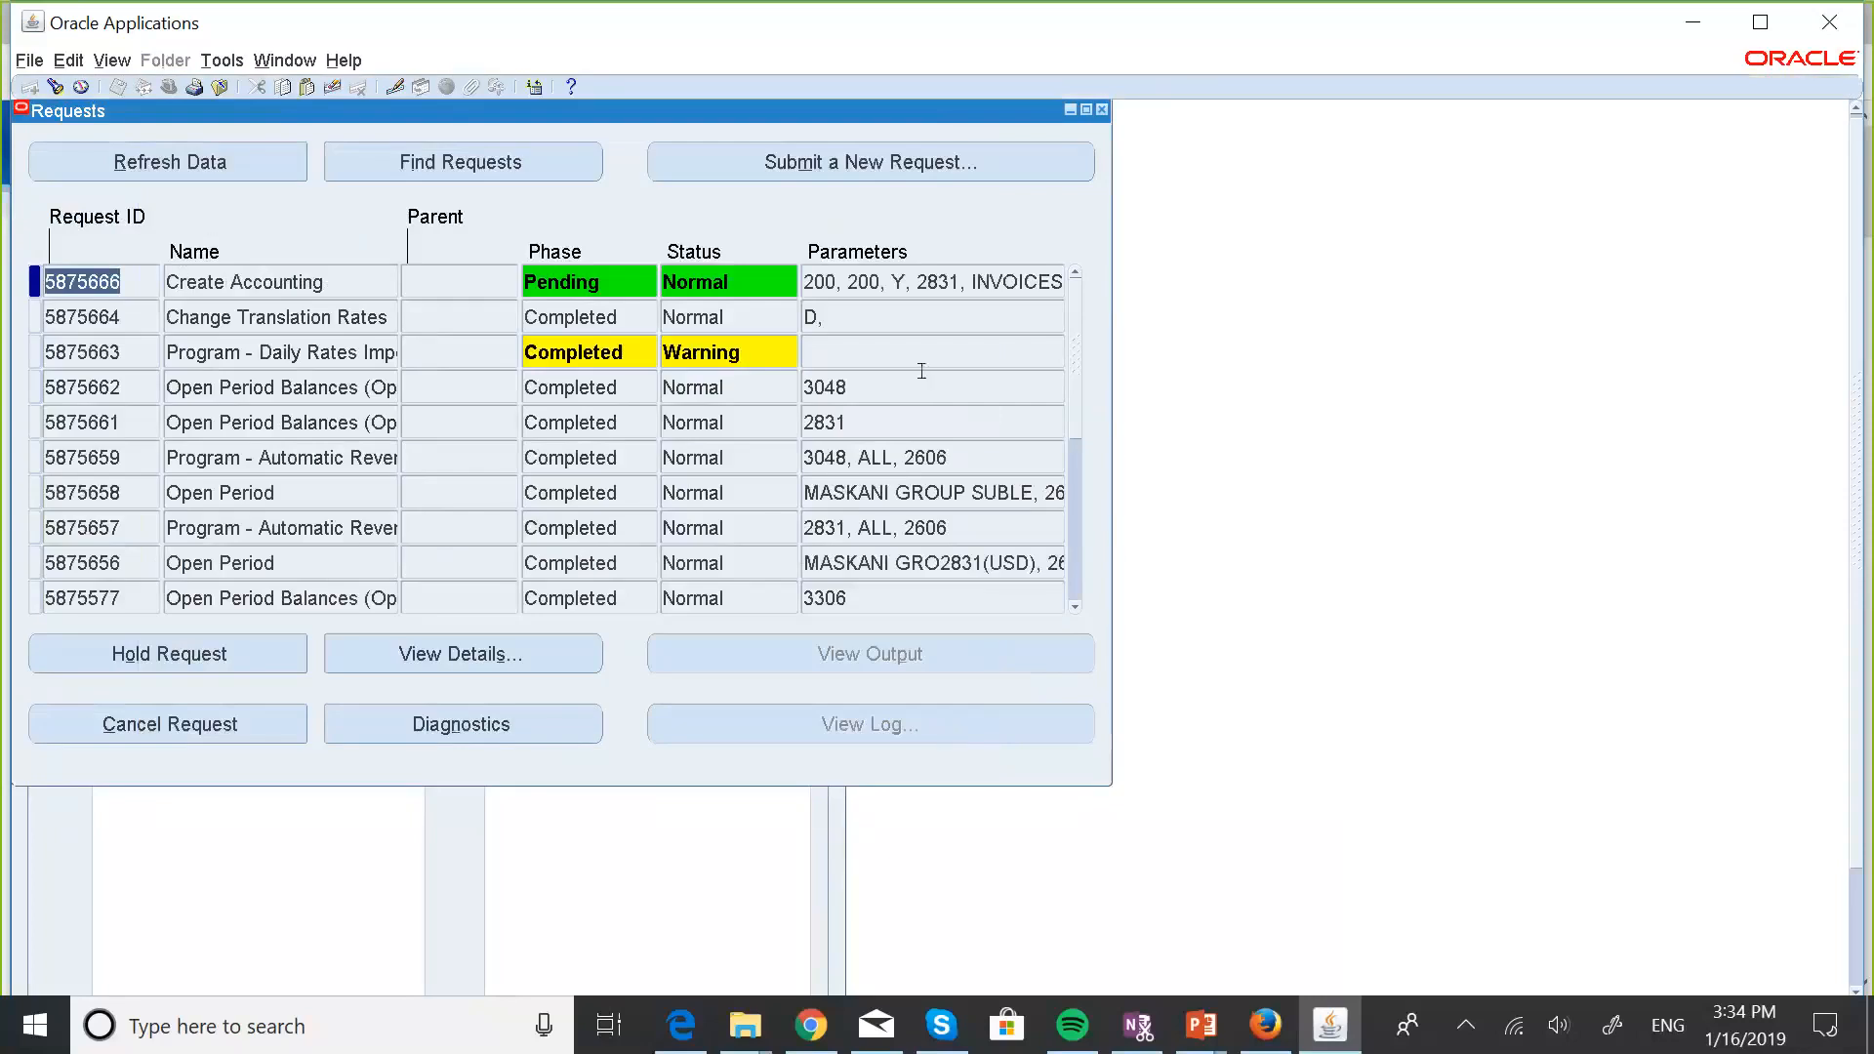
# Refresh the requests list repeatedly until the Create Accounting request and the requests it spawns have finished.
pyautogui.click(219, 162)
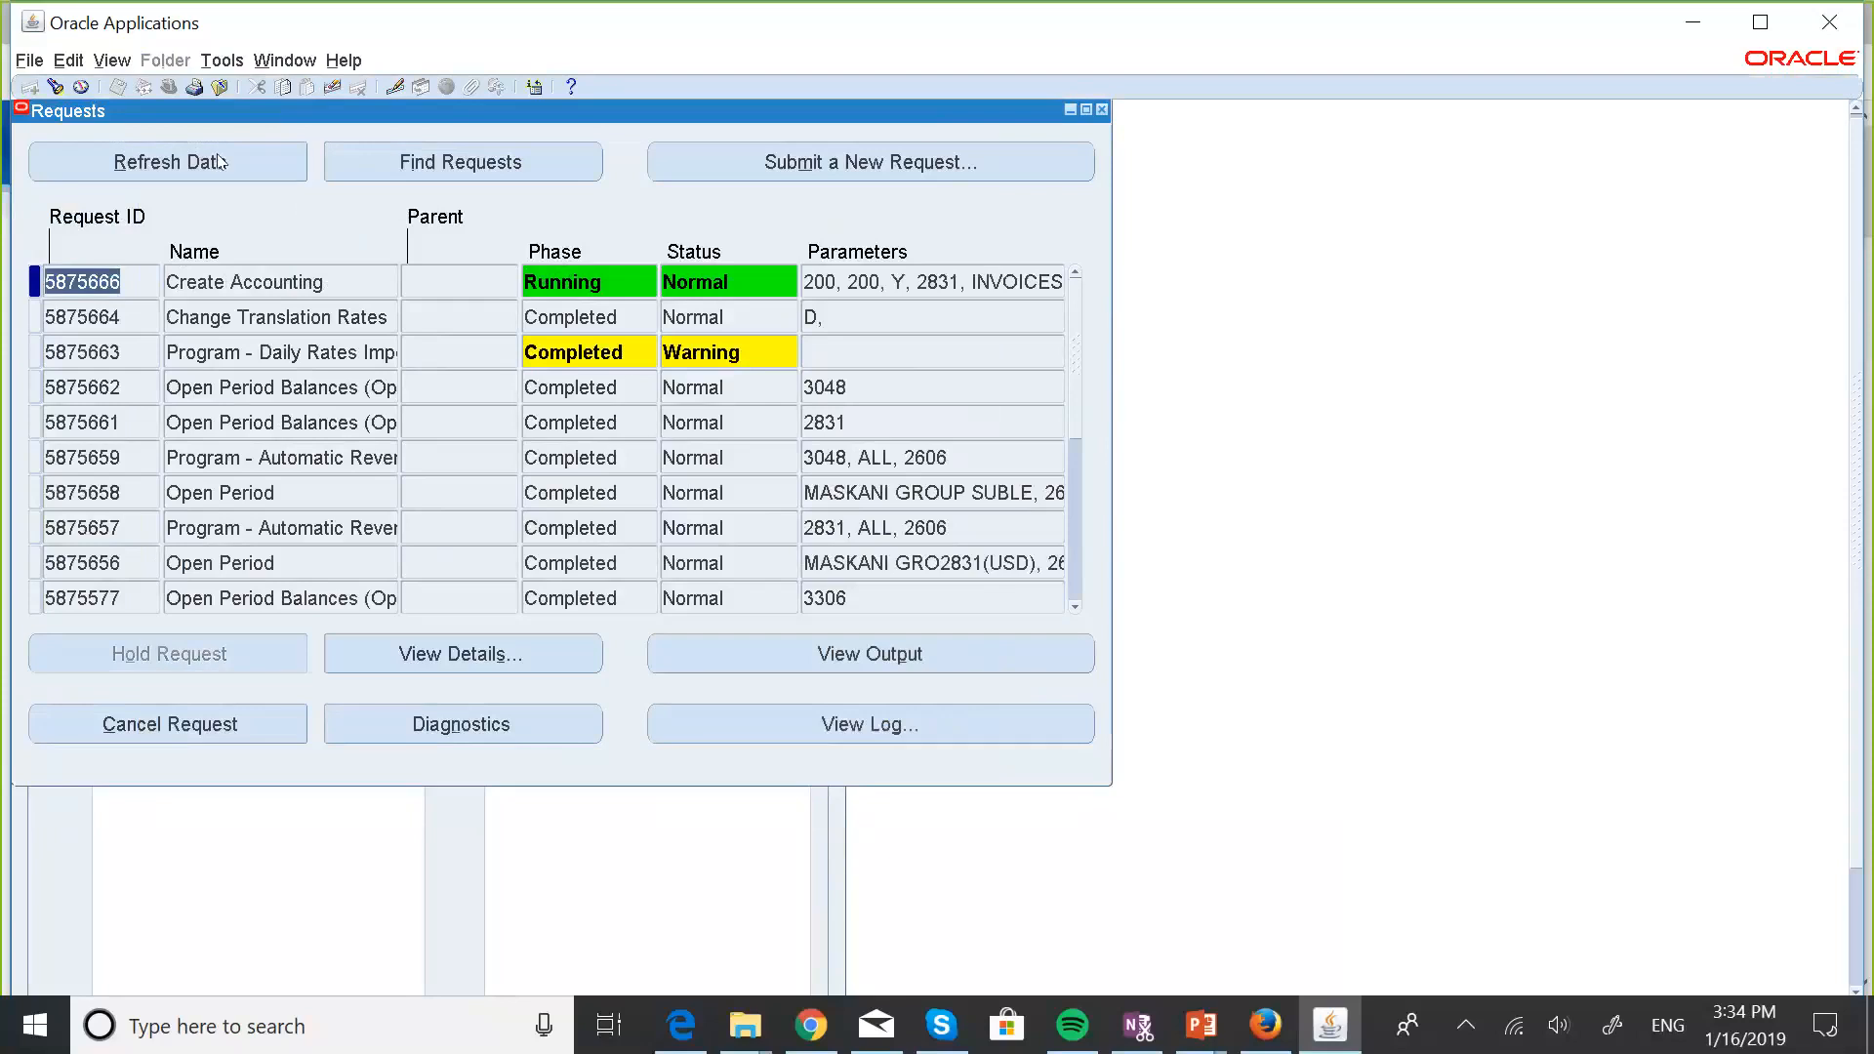
pyautogui.click(222, 162)
pyautogui.click(221, 162)
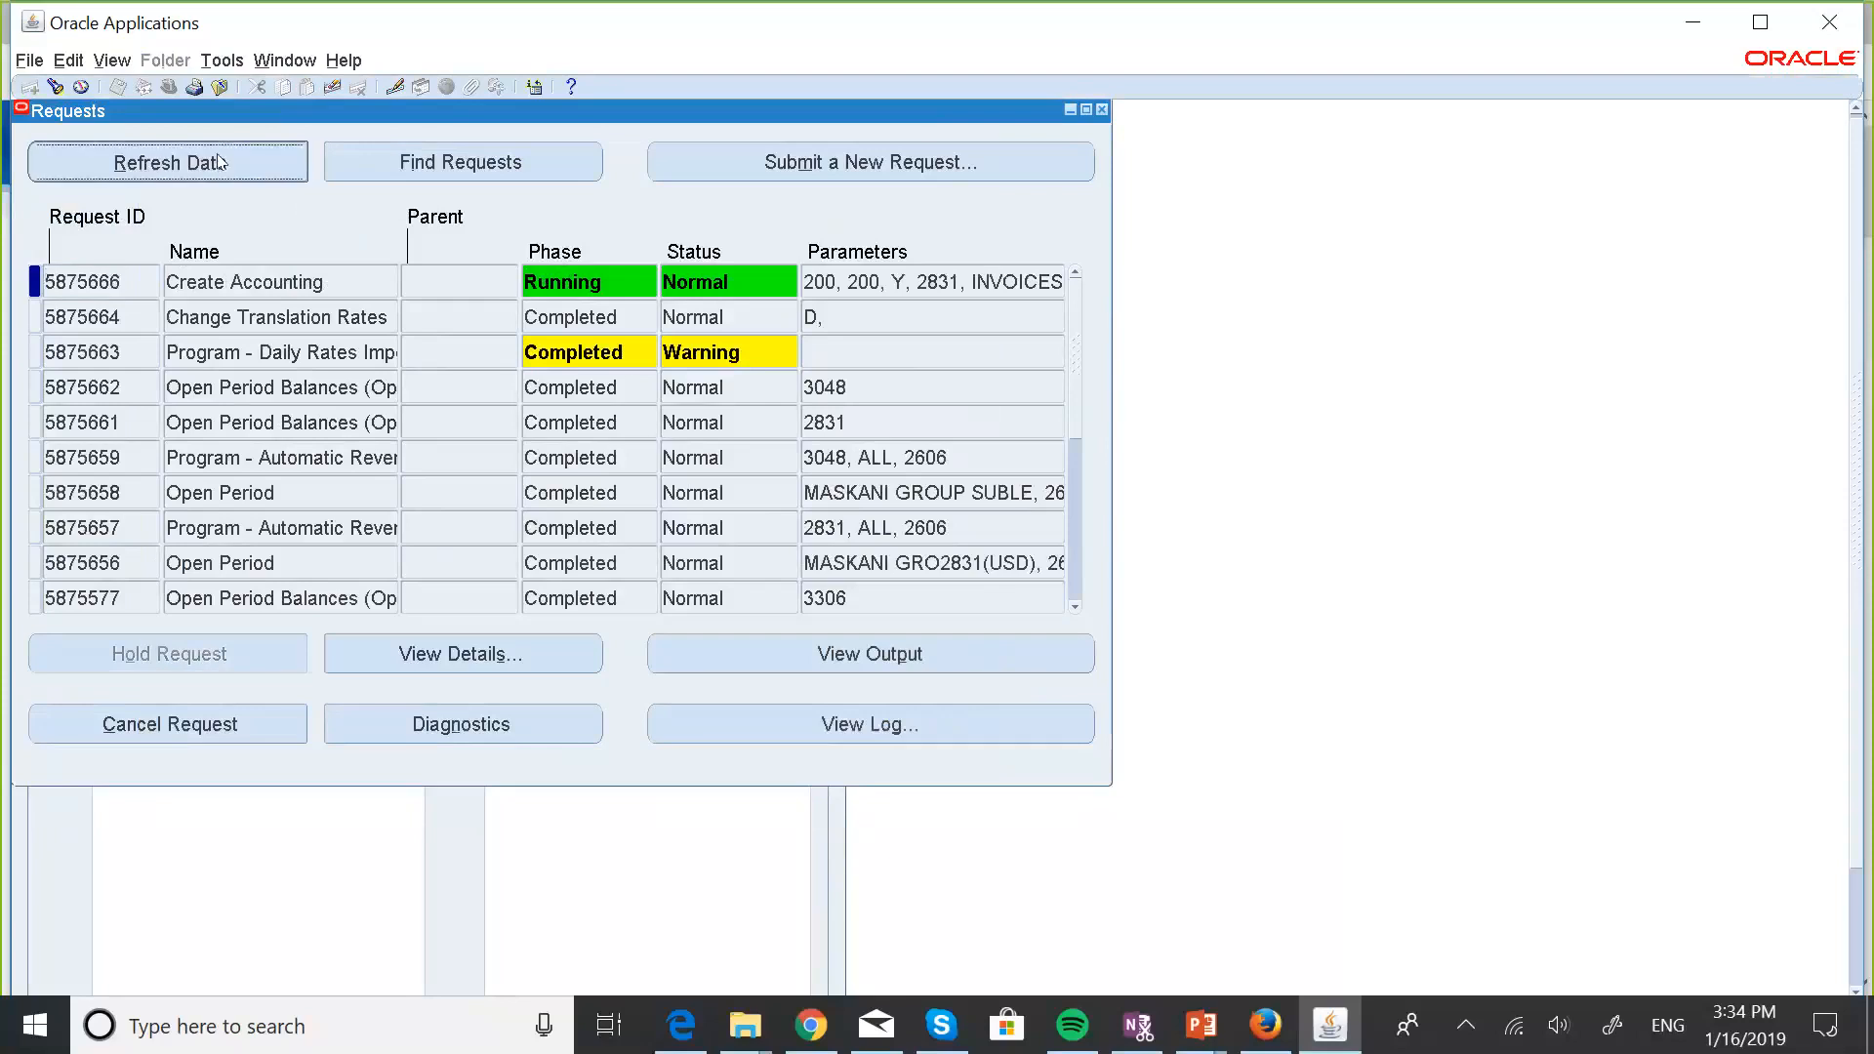
pyautogui.click(221, 162)
pyautogui.click(222, 162)
pyautogui.click(222, 162)
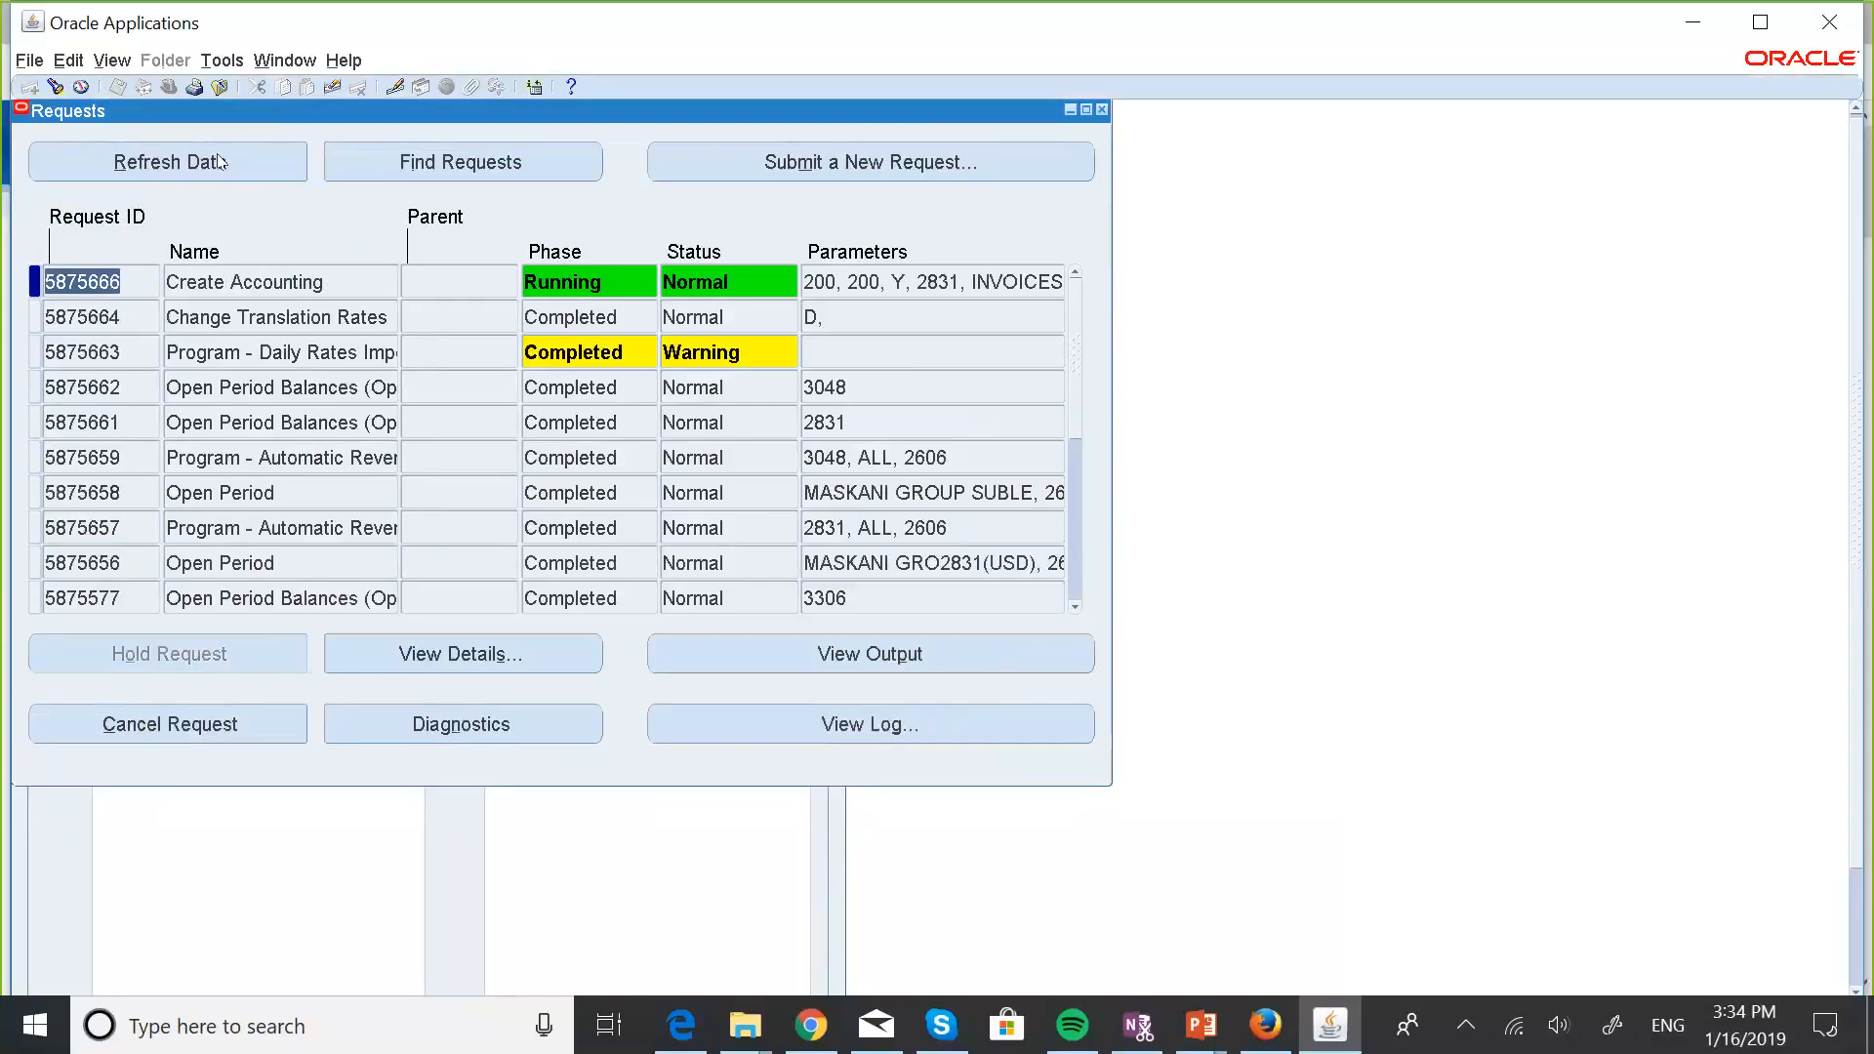
pyautogui.click(221, 162)
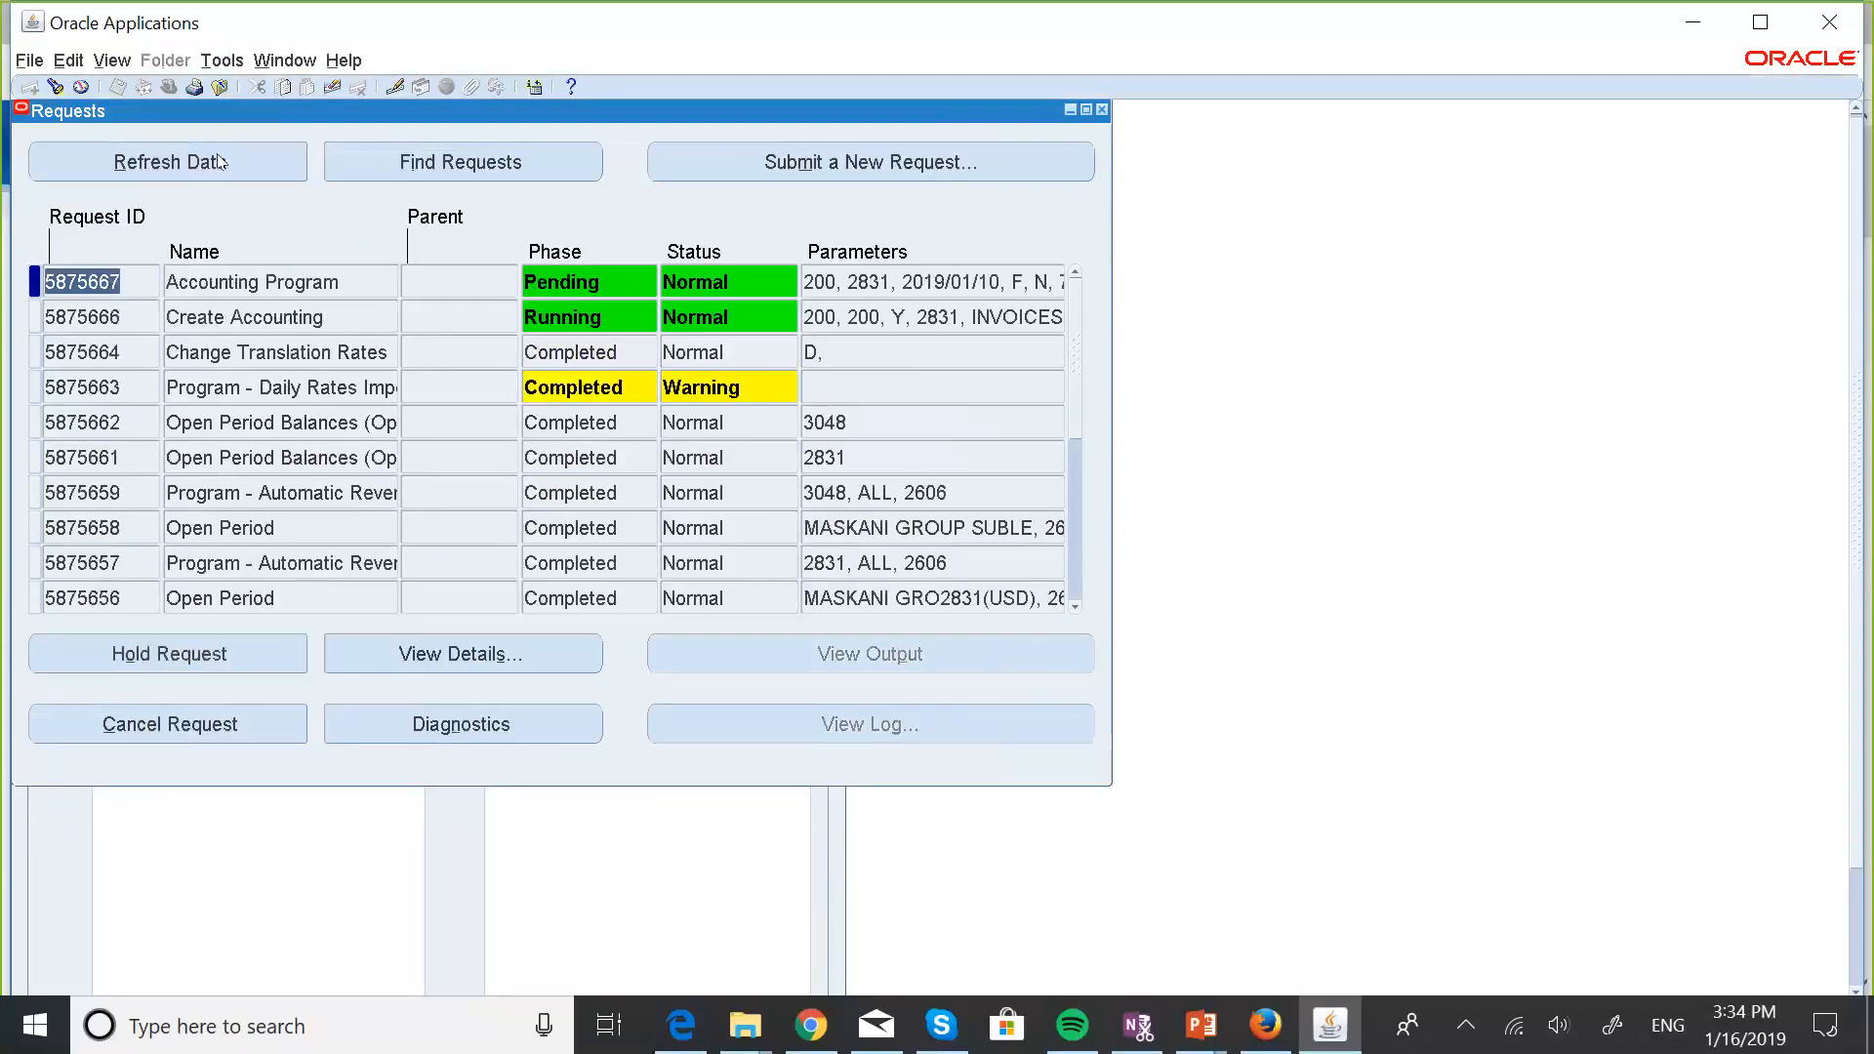
pyautogui.click(222, 162)
pyautogui.click(221, 162)
pyautogui.click(222, 162)
pyautogui.click(221, 162)
pyautogui.click(218, 162)
pyautogui.click(209, 146)
pyautogui.click(209, 153)
pyautogui.click(219, 162)
pyautogui.click(219, 162)
pyautogui.click(209, 146)
pyautogui.click(219, 162)
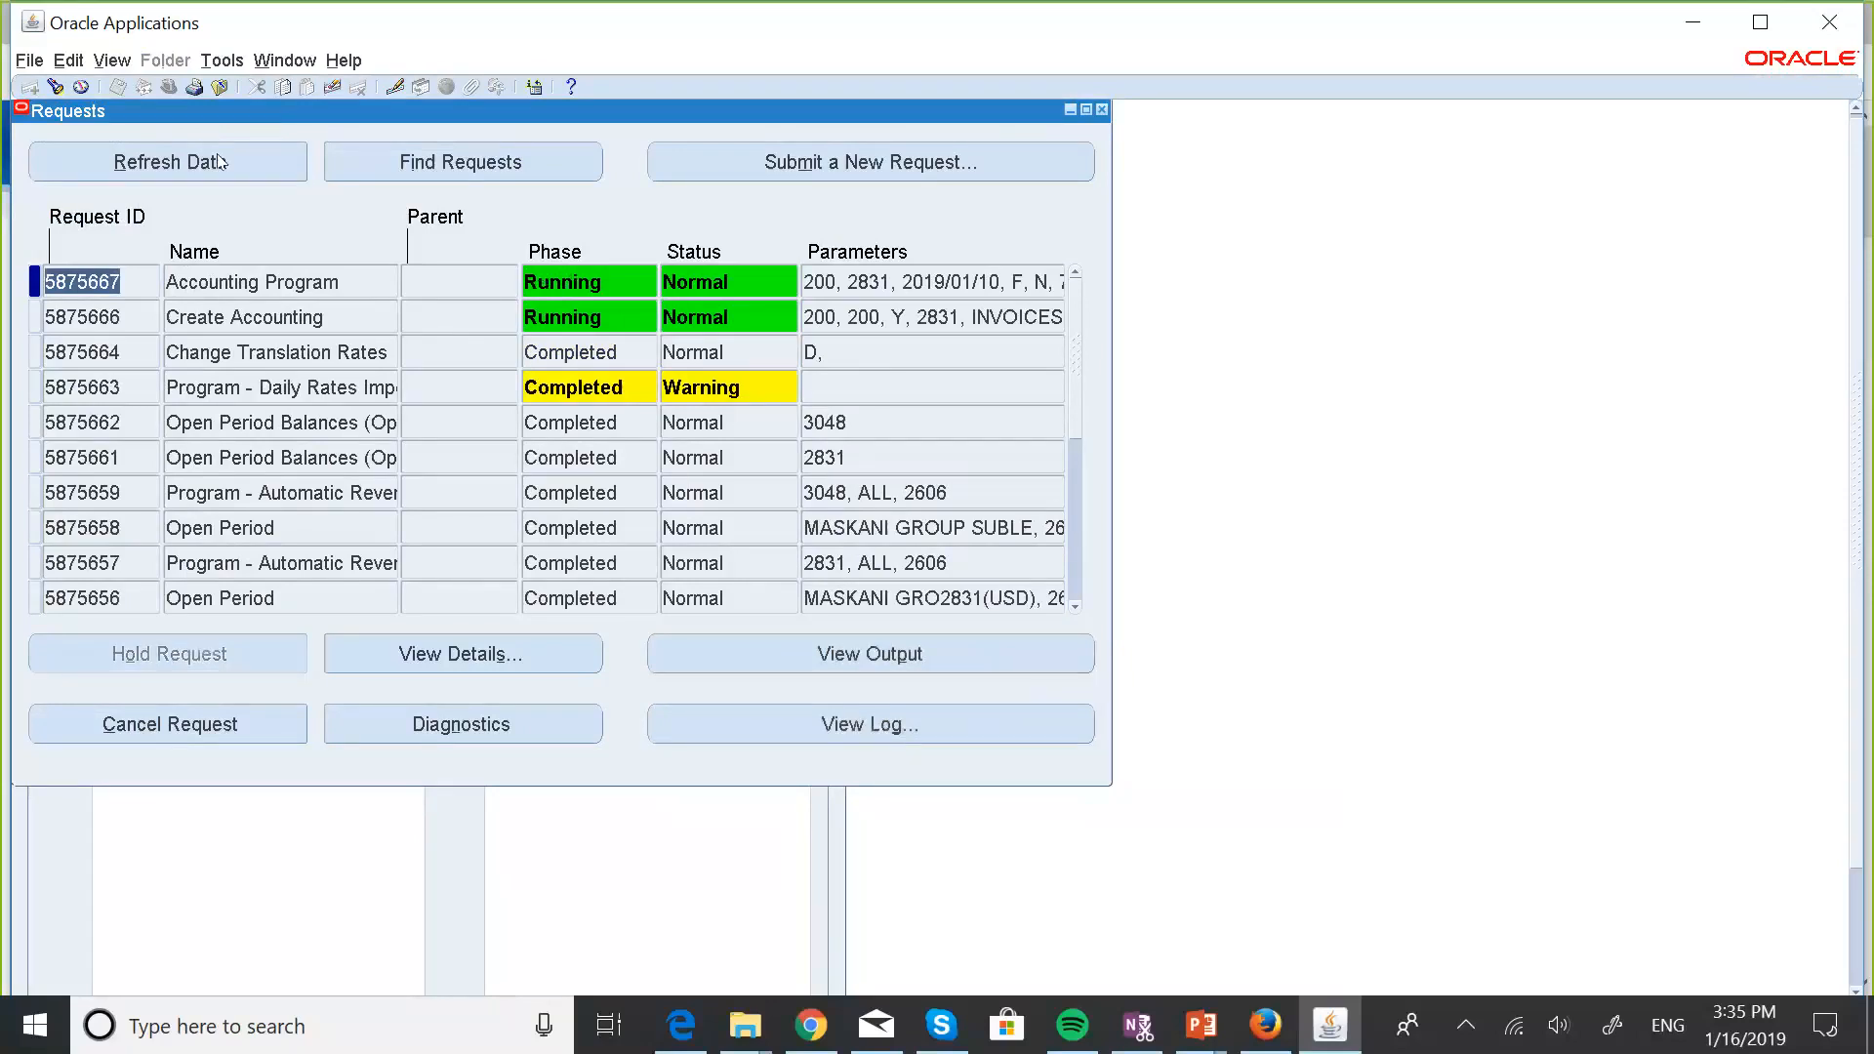
pyautogui.click(219, 162)
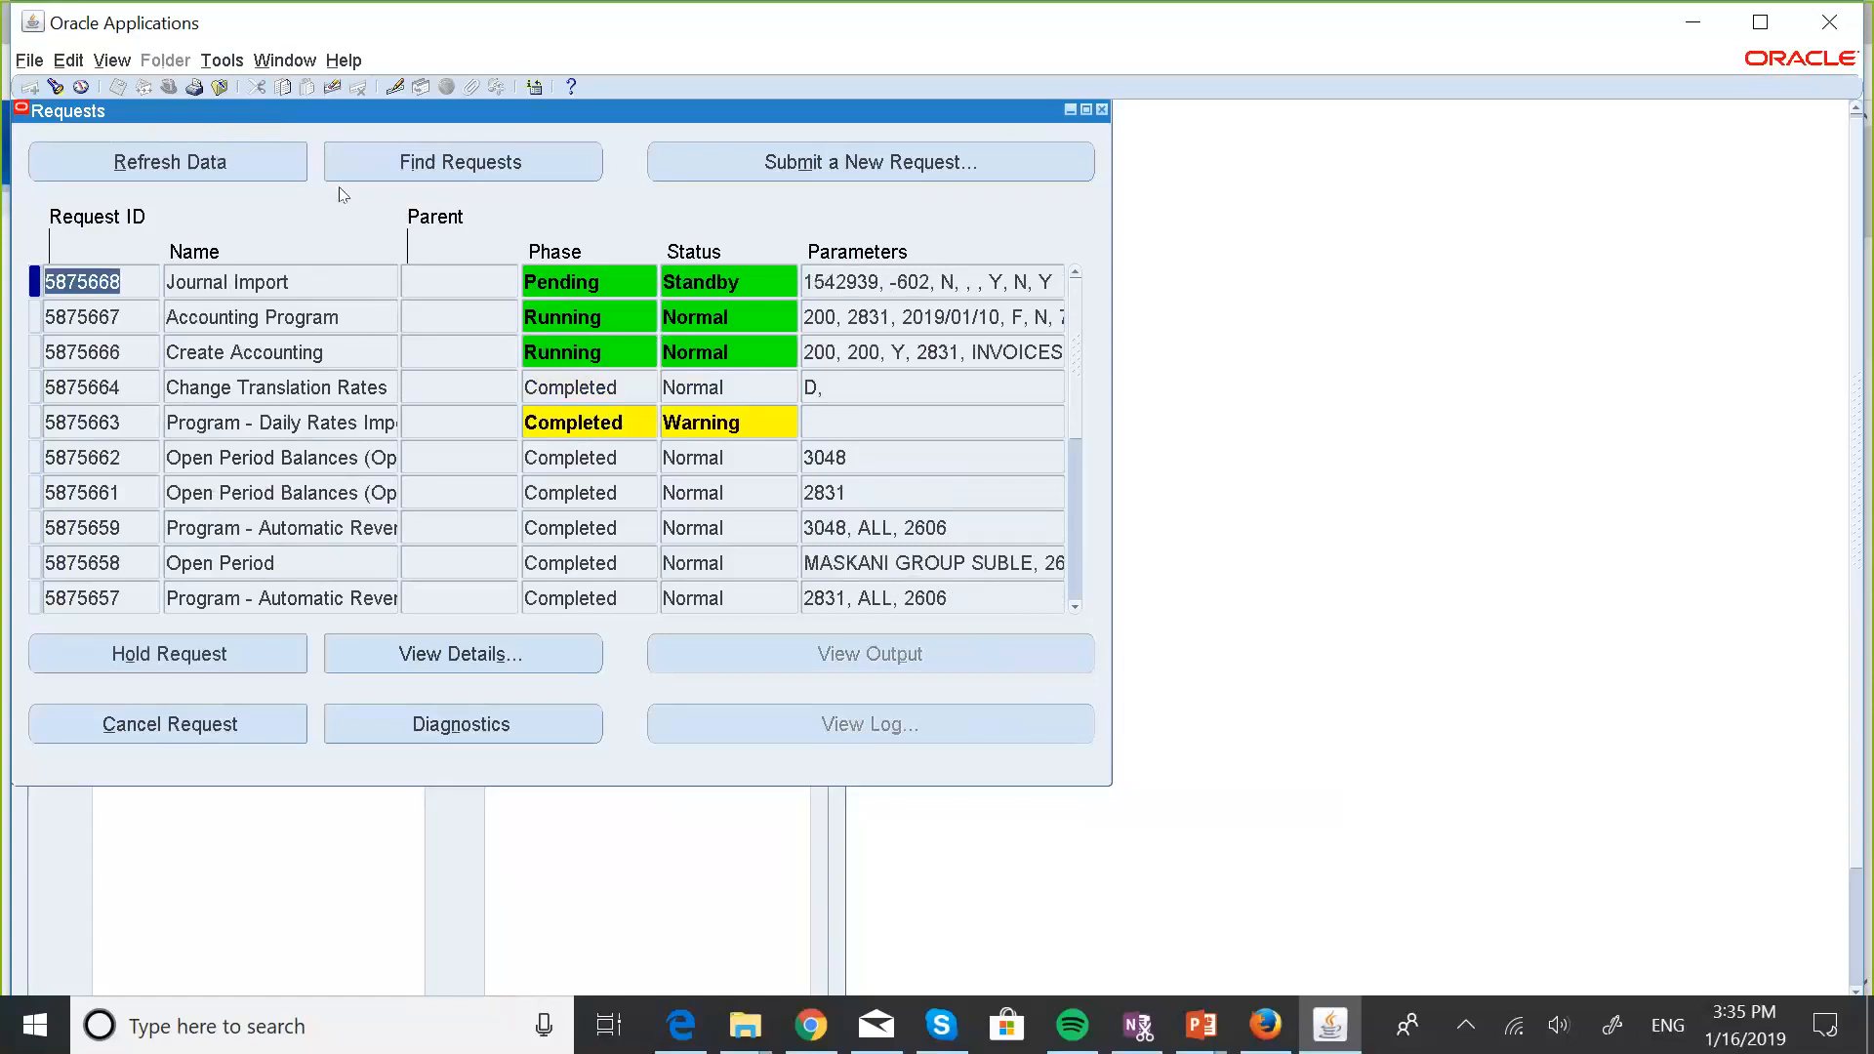
pyautogui.click(215, 157)
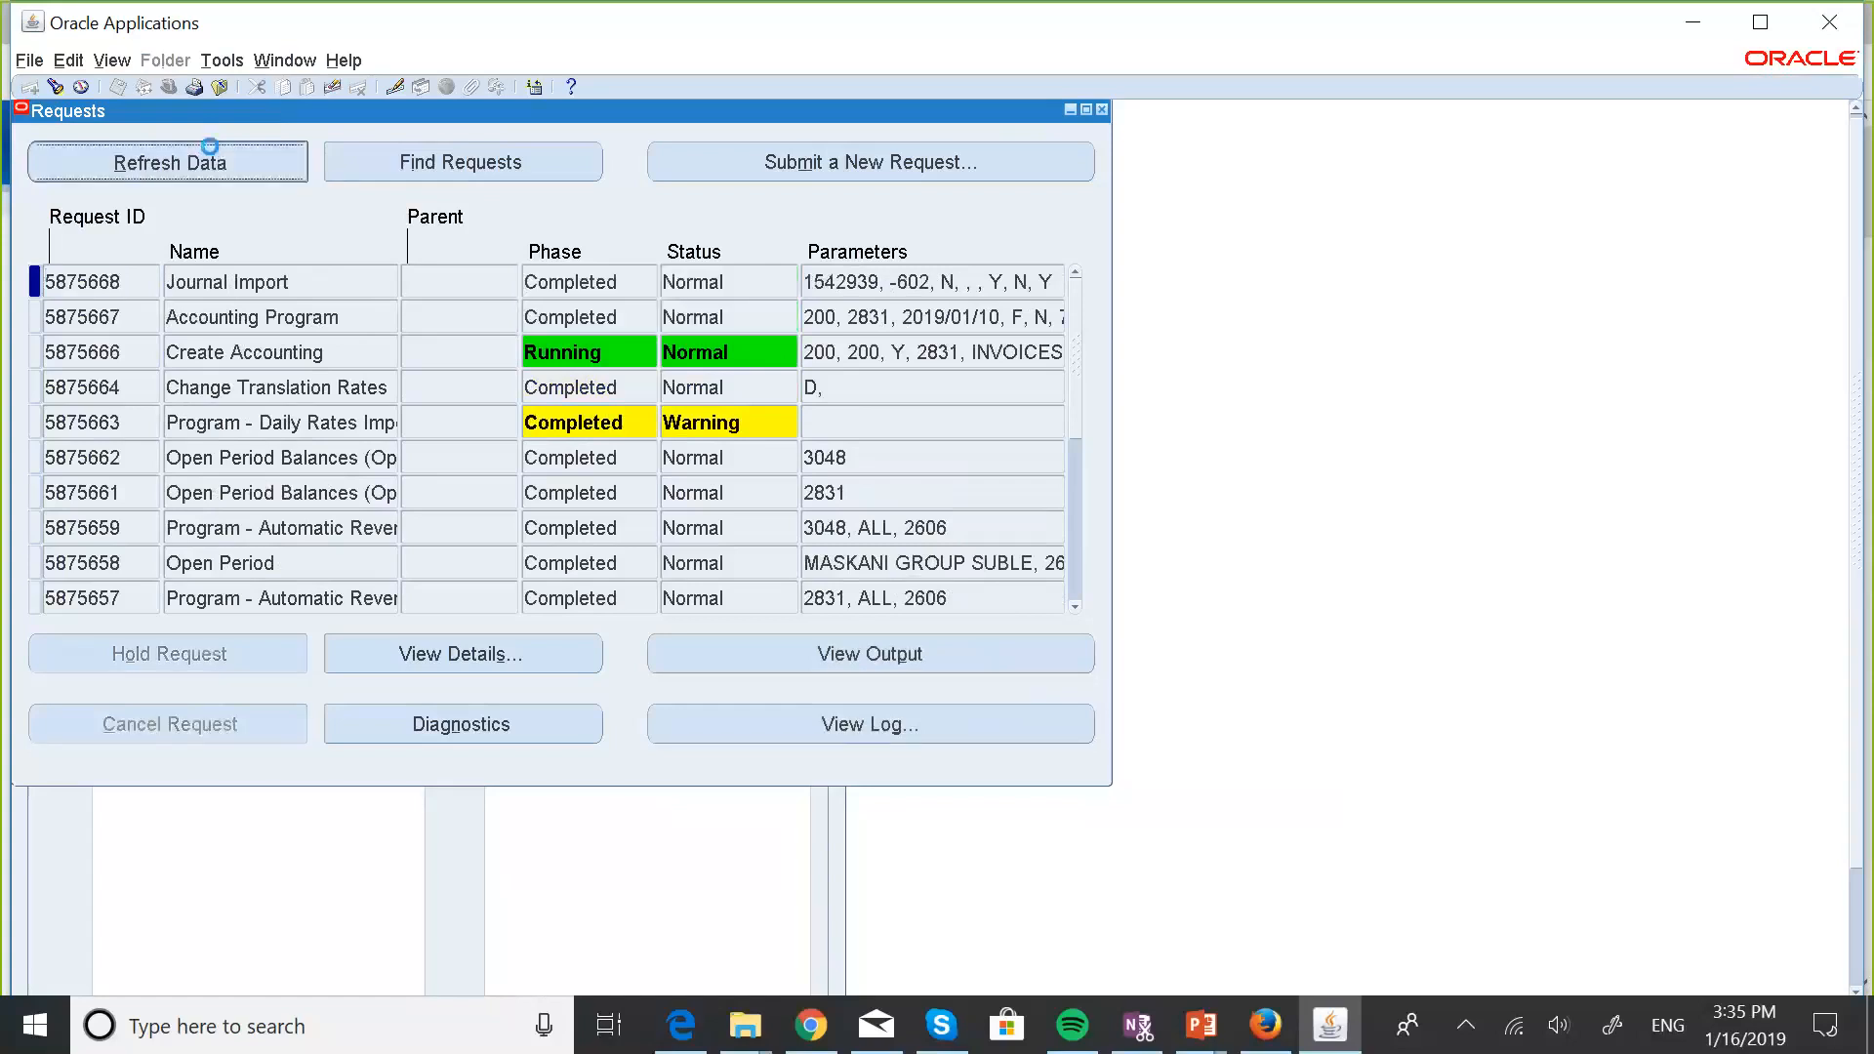
pyautogui.click(218, 156)
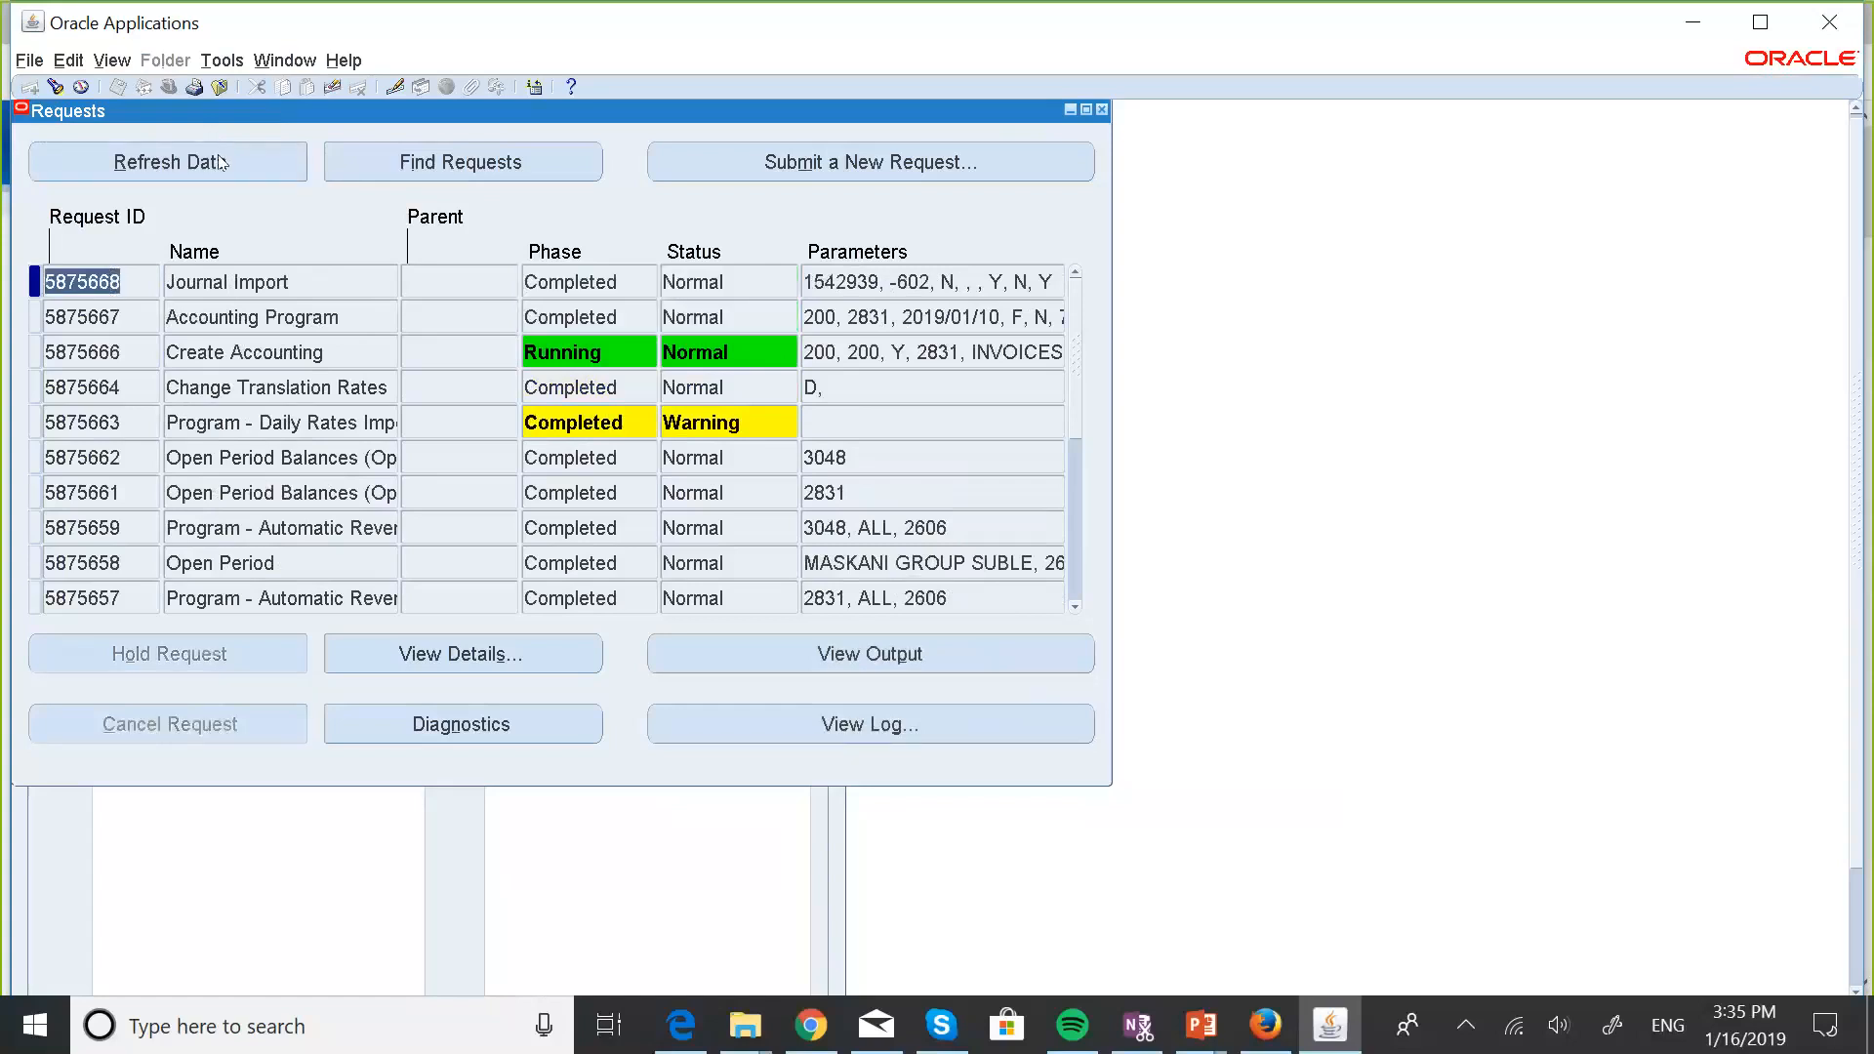
pyautogui.click(219, 162)
pyautogui.click(218, 162)
pyautogui.click(219, 162)
pyautogui.click(219, 154)
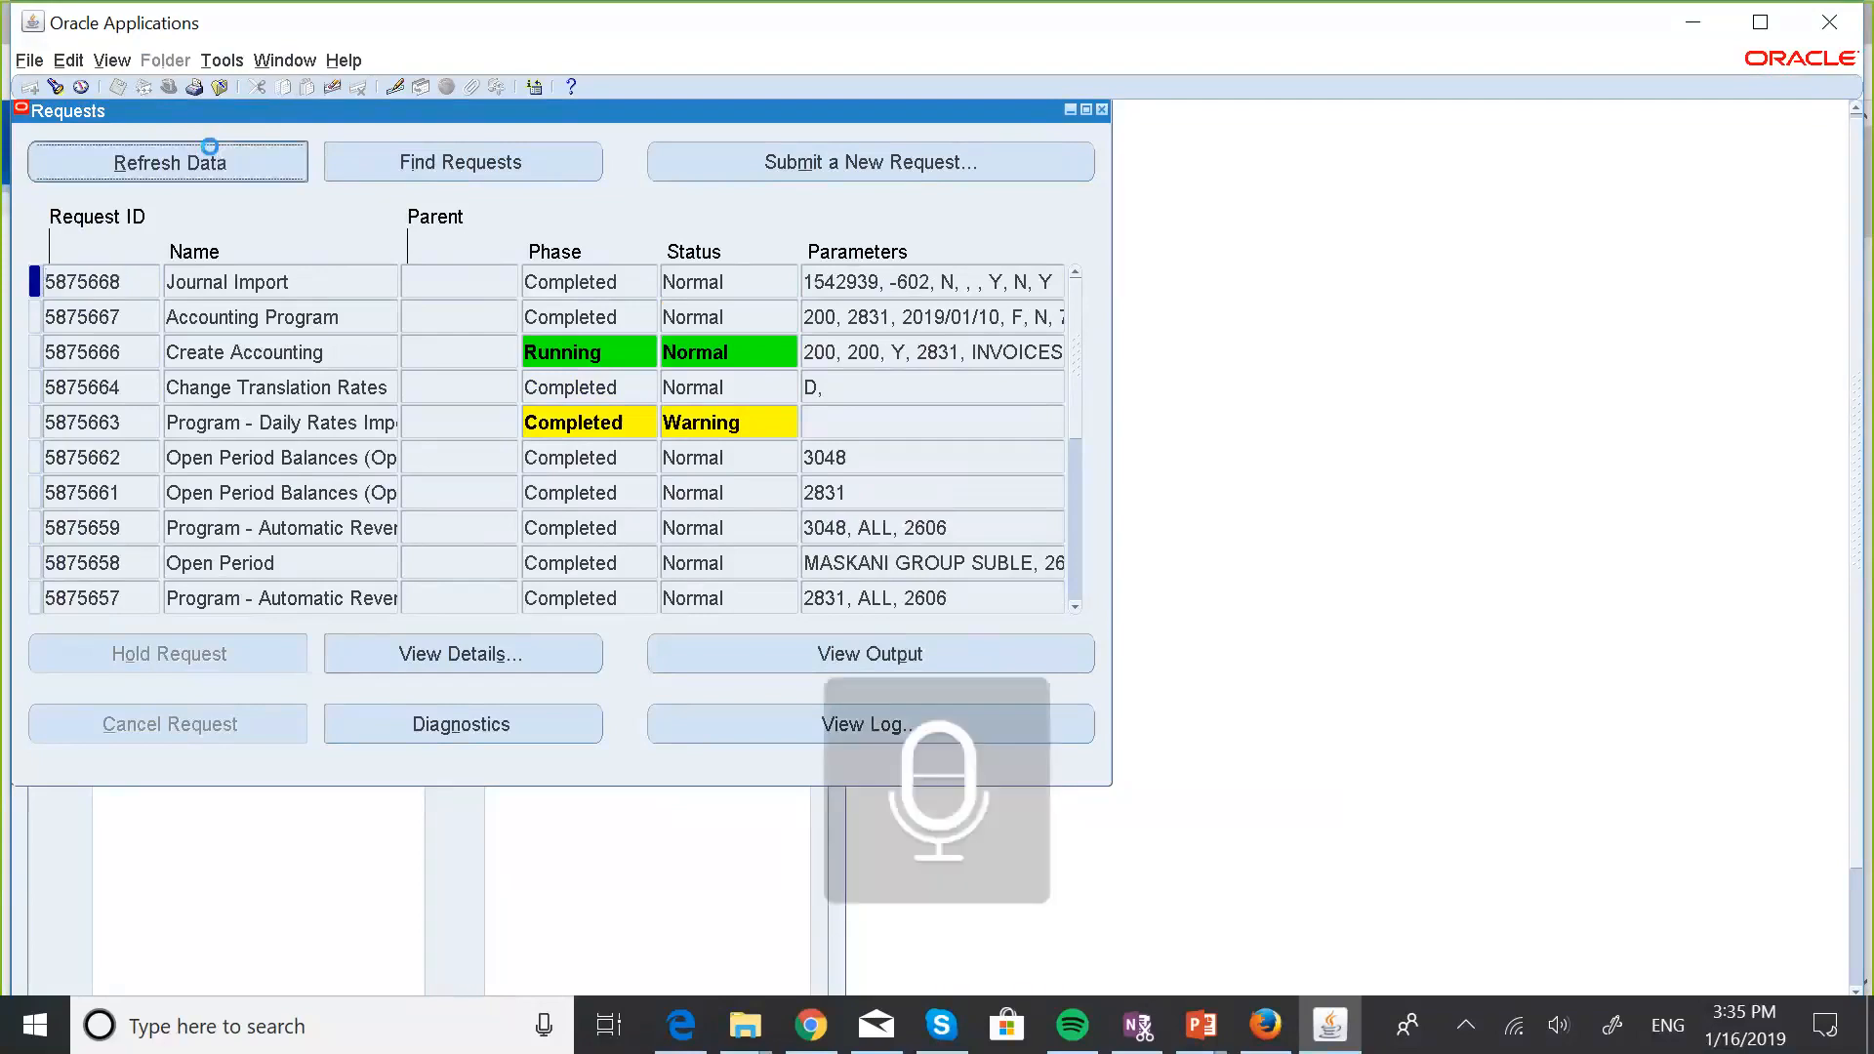
pyautogui.click(219, 162)
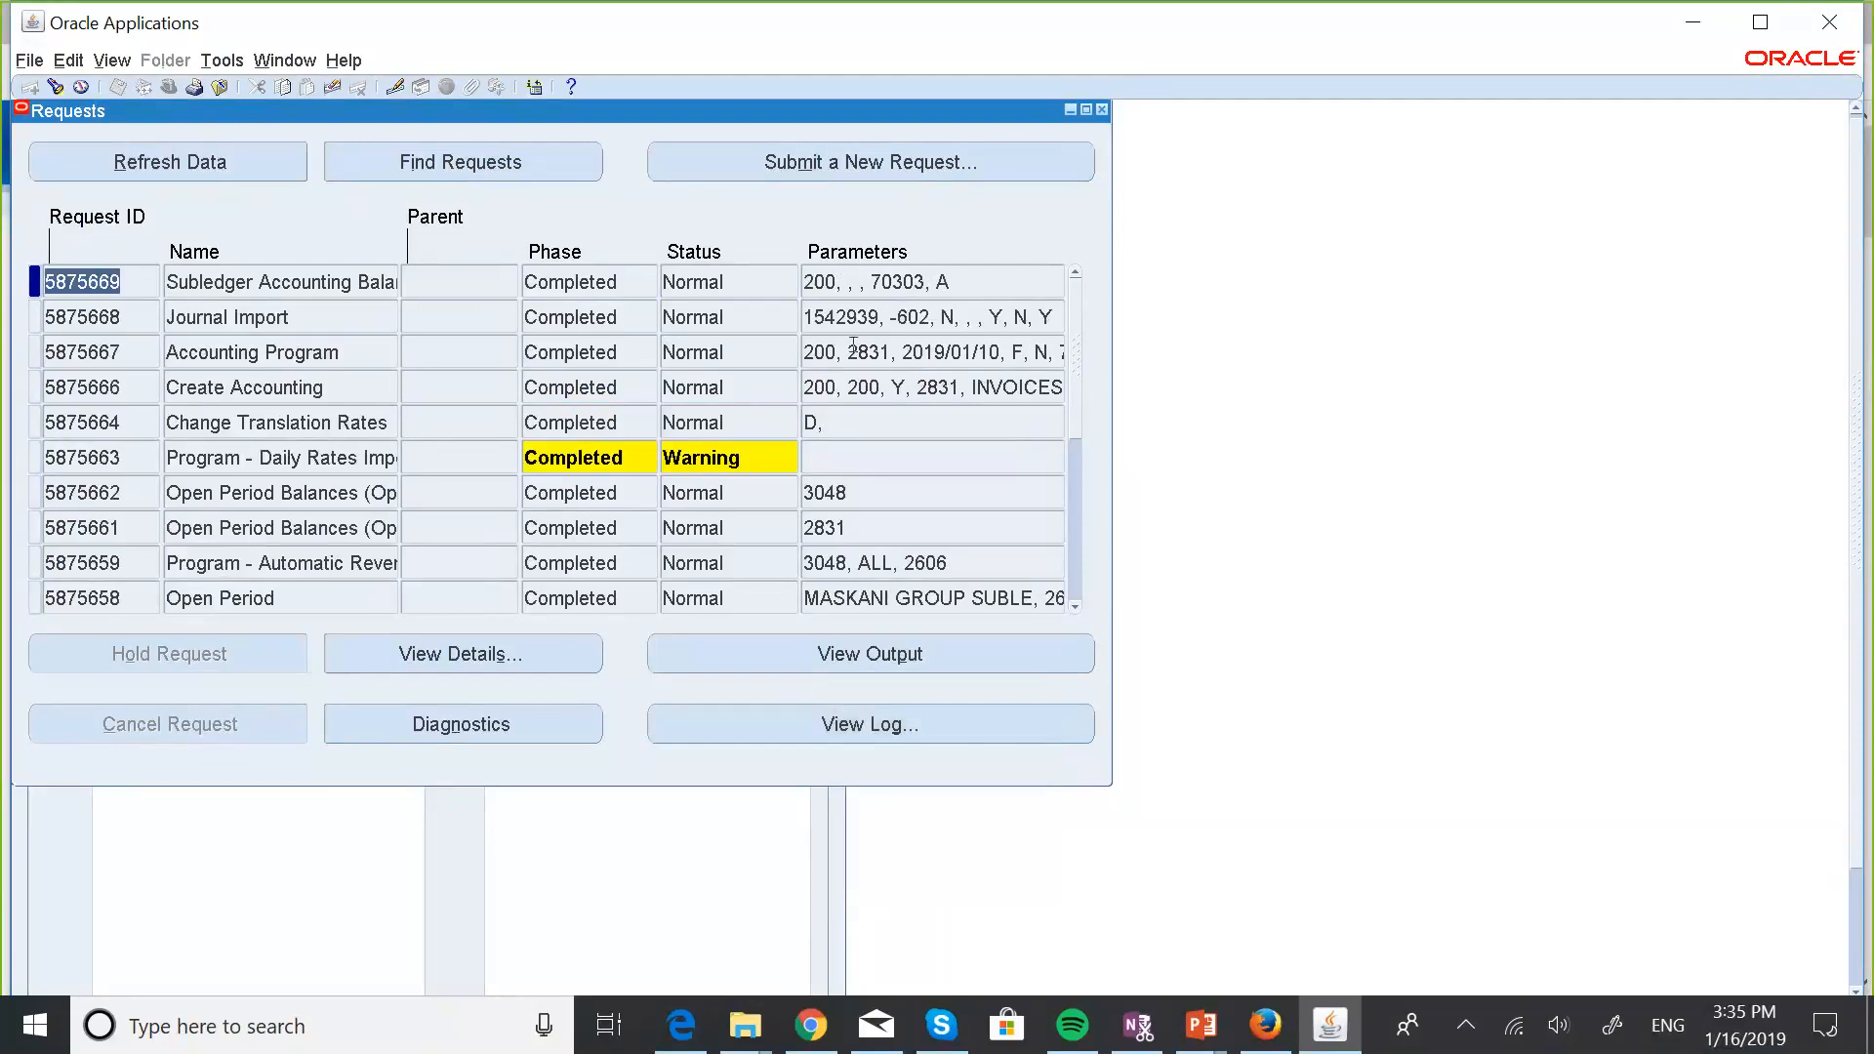
# Open the output of the Journal Import request and examine the batches created in the Journal Import Execution Report.
pyautogui.click(742, 316)
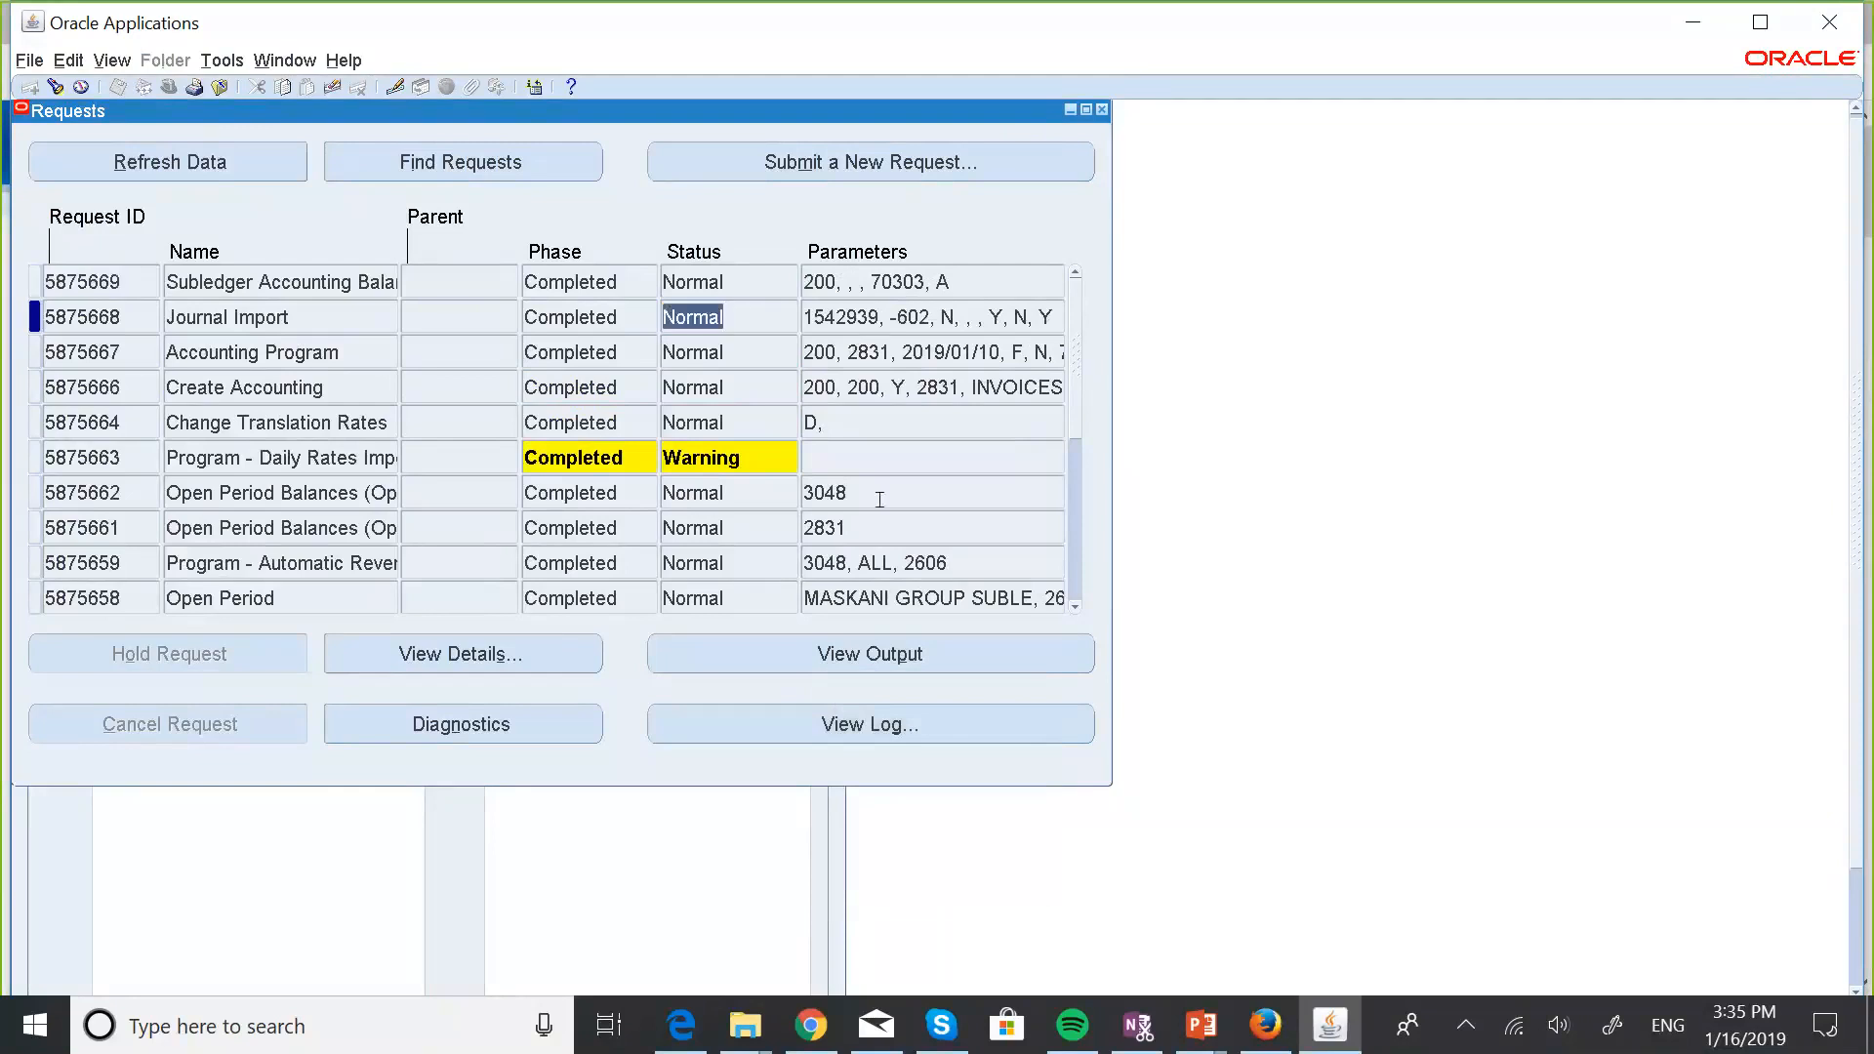
pyautogui.click(929, 668)
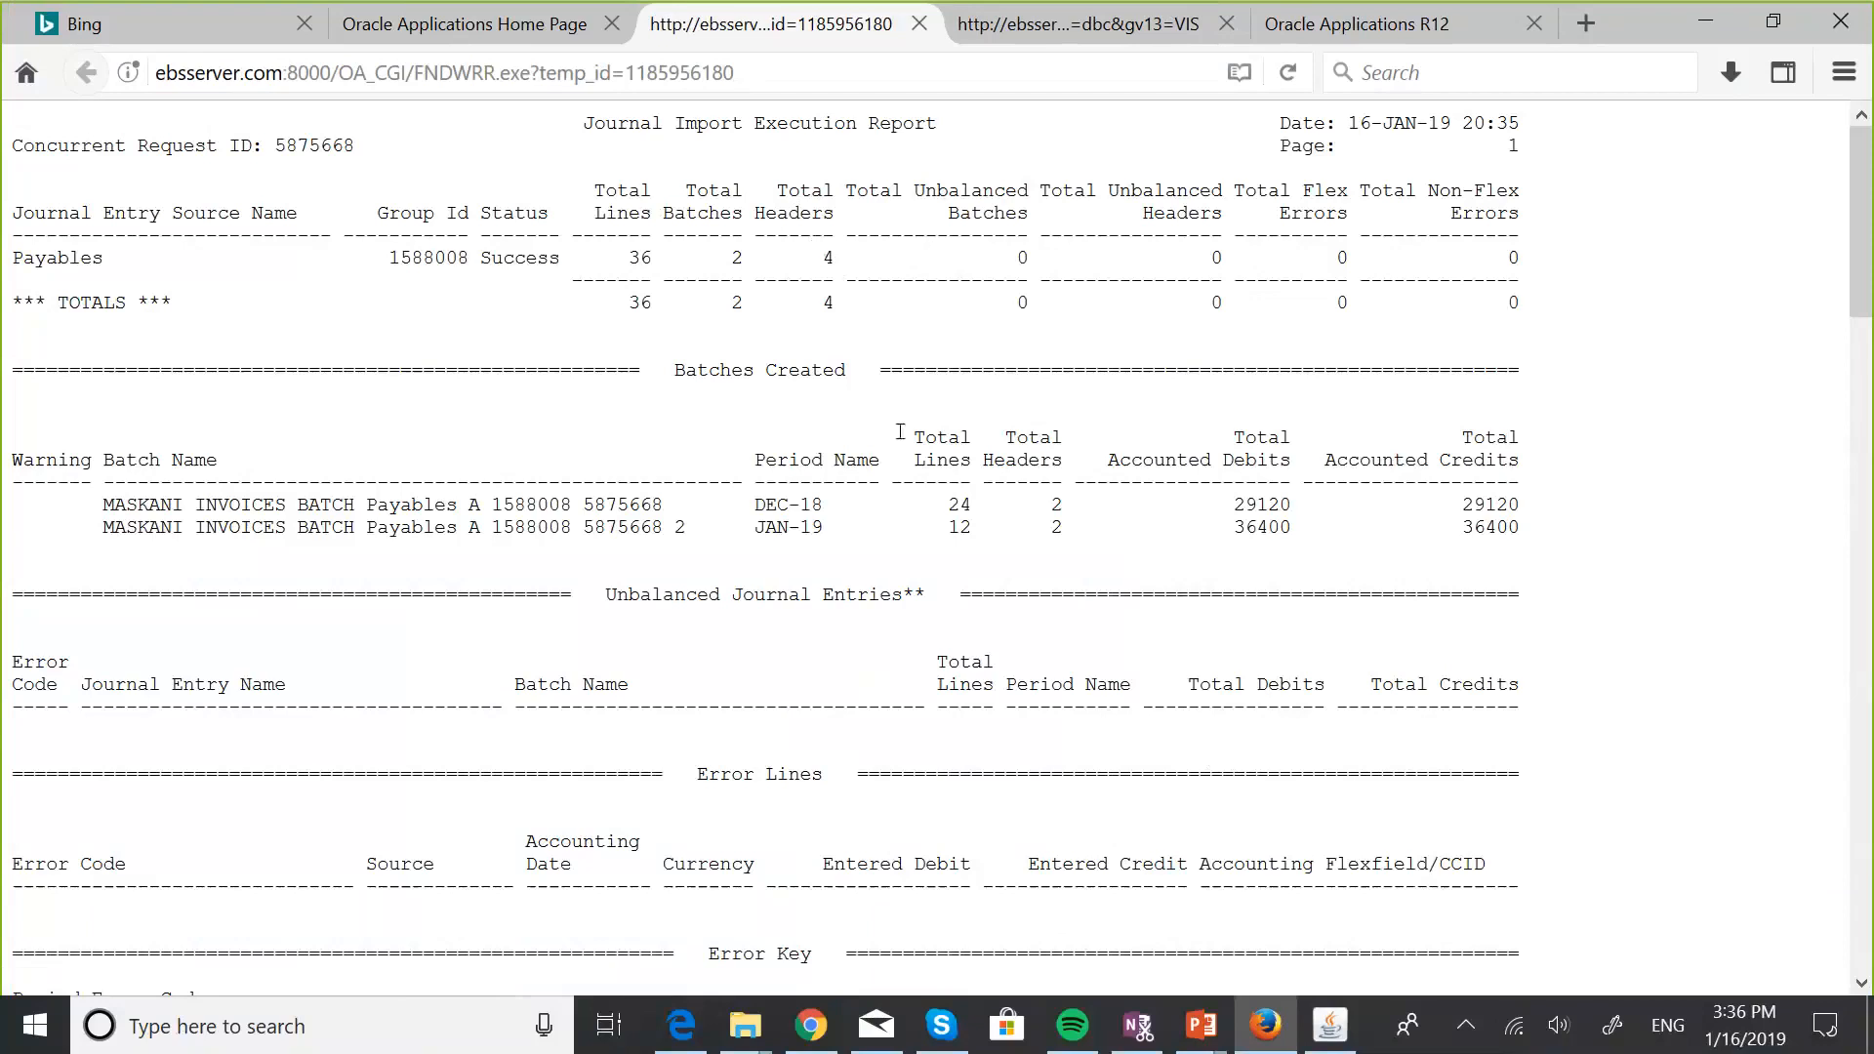
pyautogui.scroll(-1, 899, 430)
pyautogui.scroll(1, 900, 431)
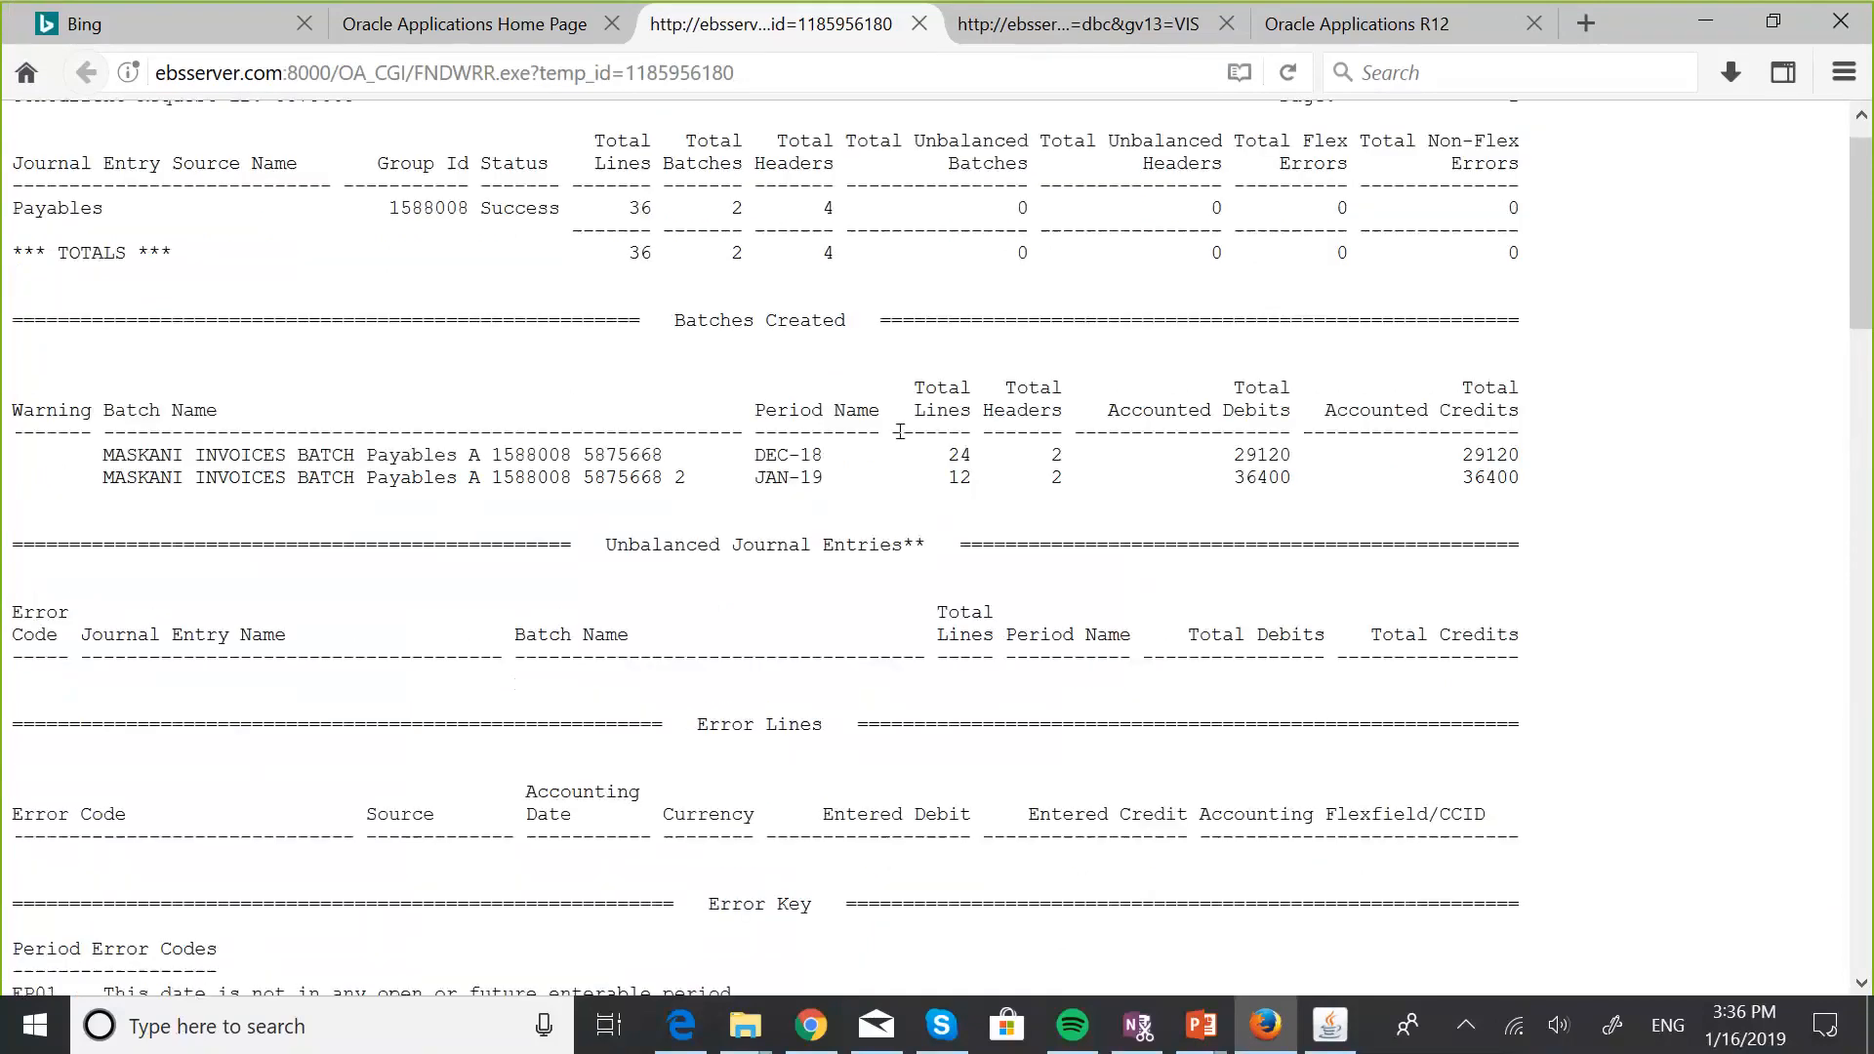
pyautogui.scroll(-2, 900, 431)
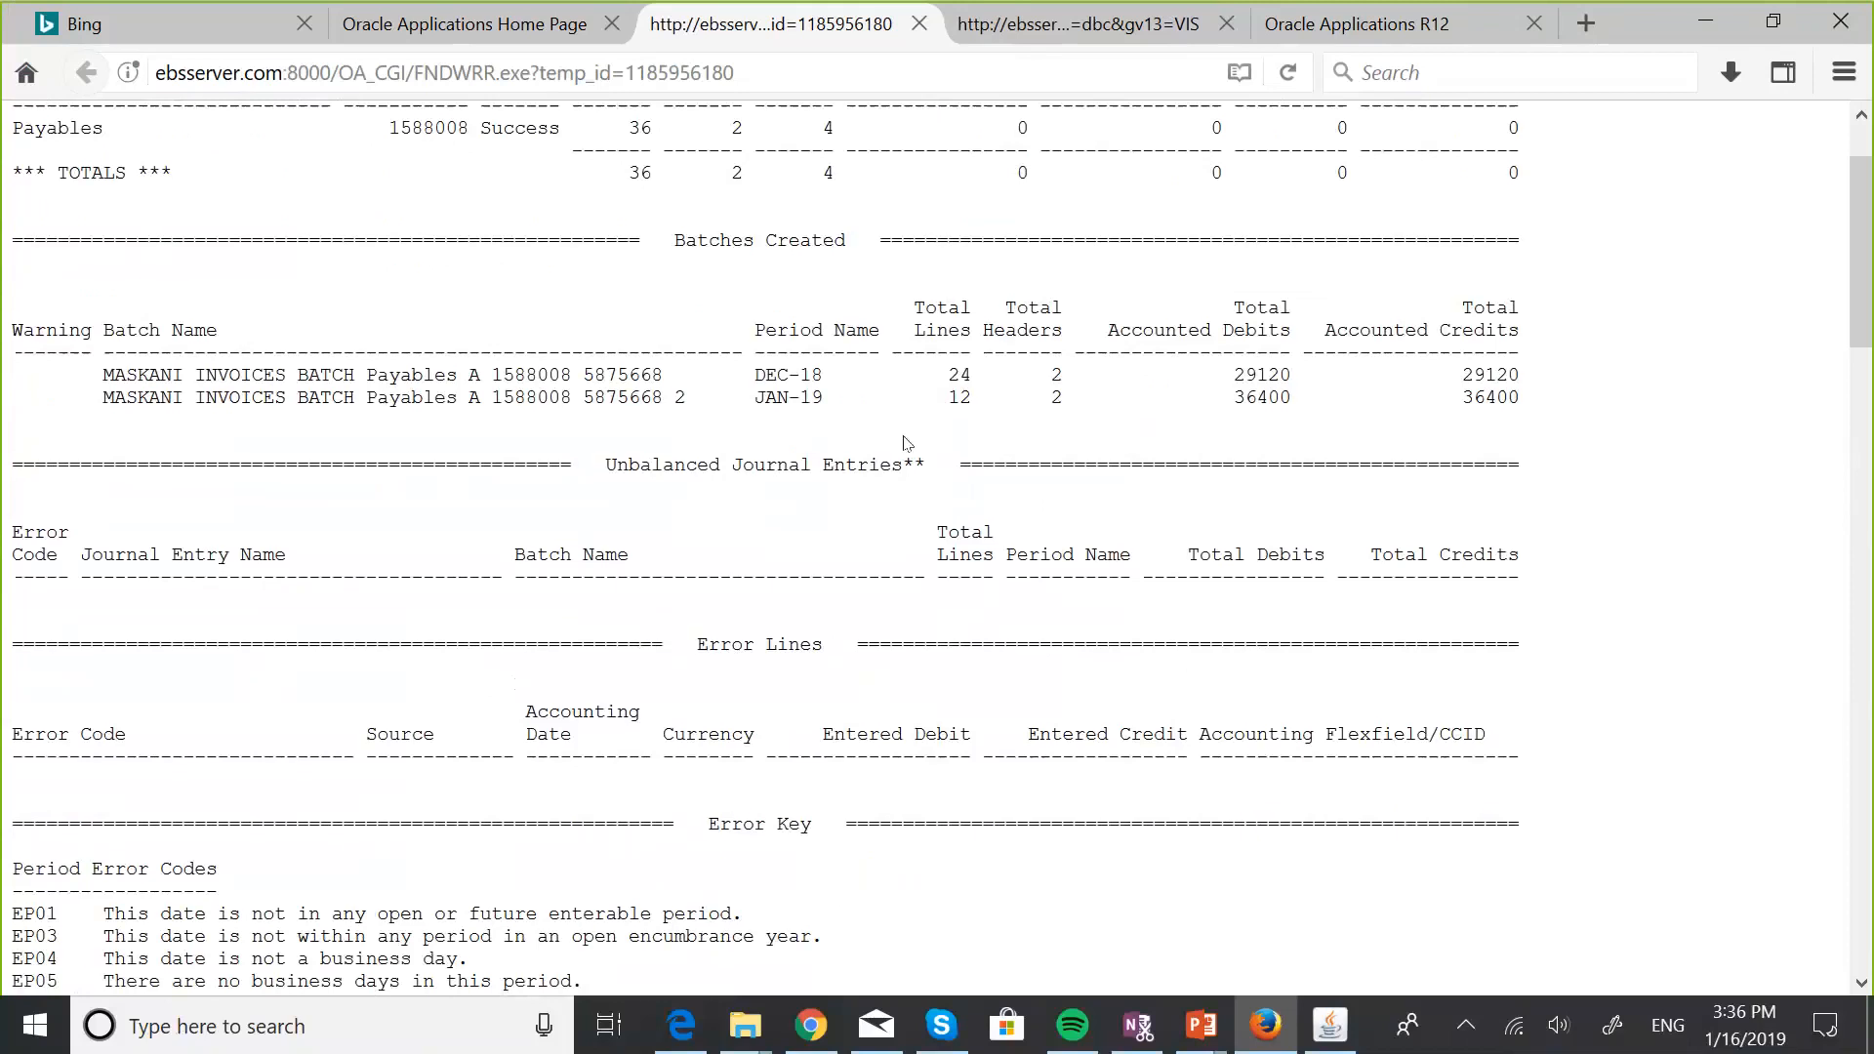
pyautogui.scroll(2, 816, 420)
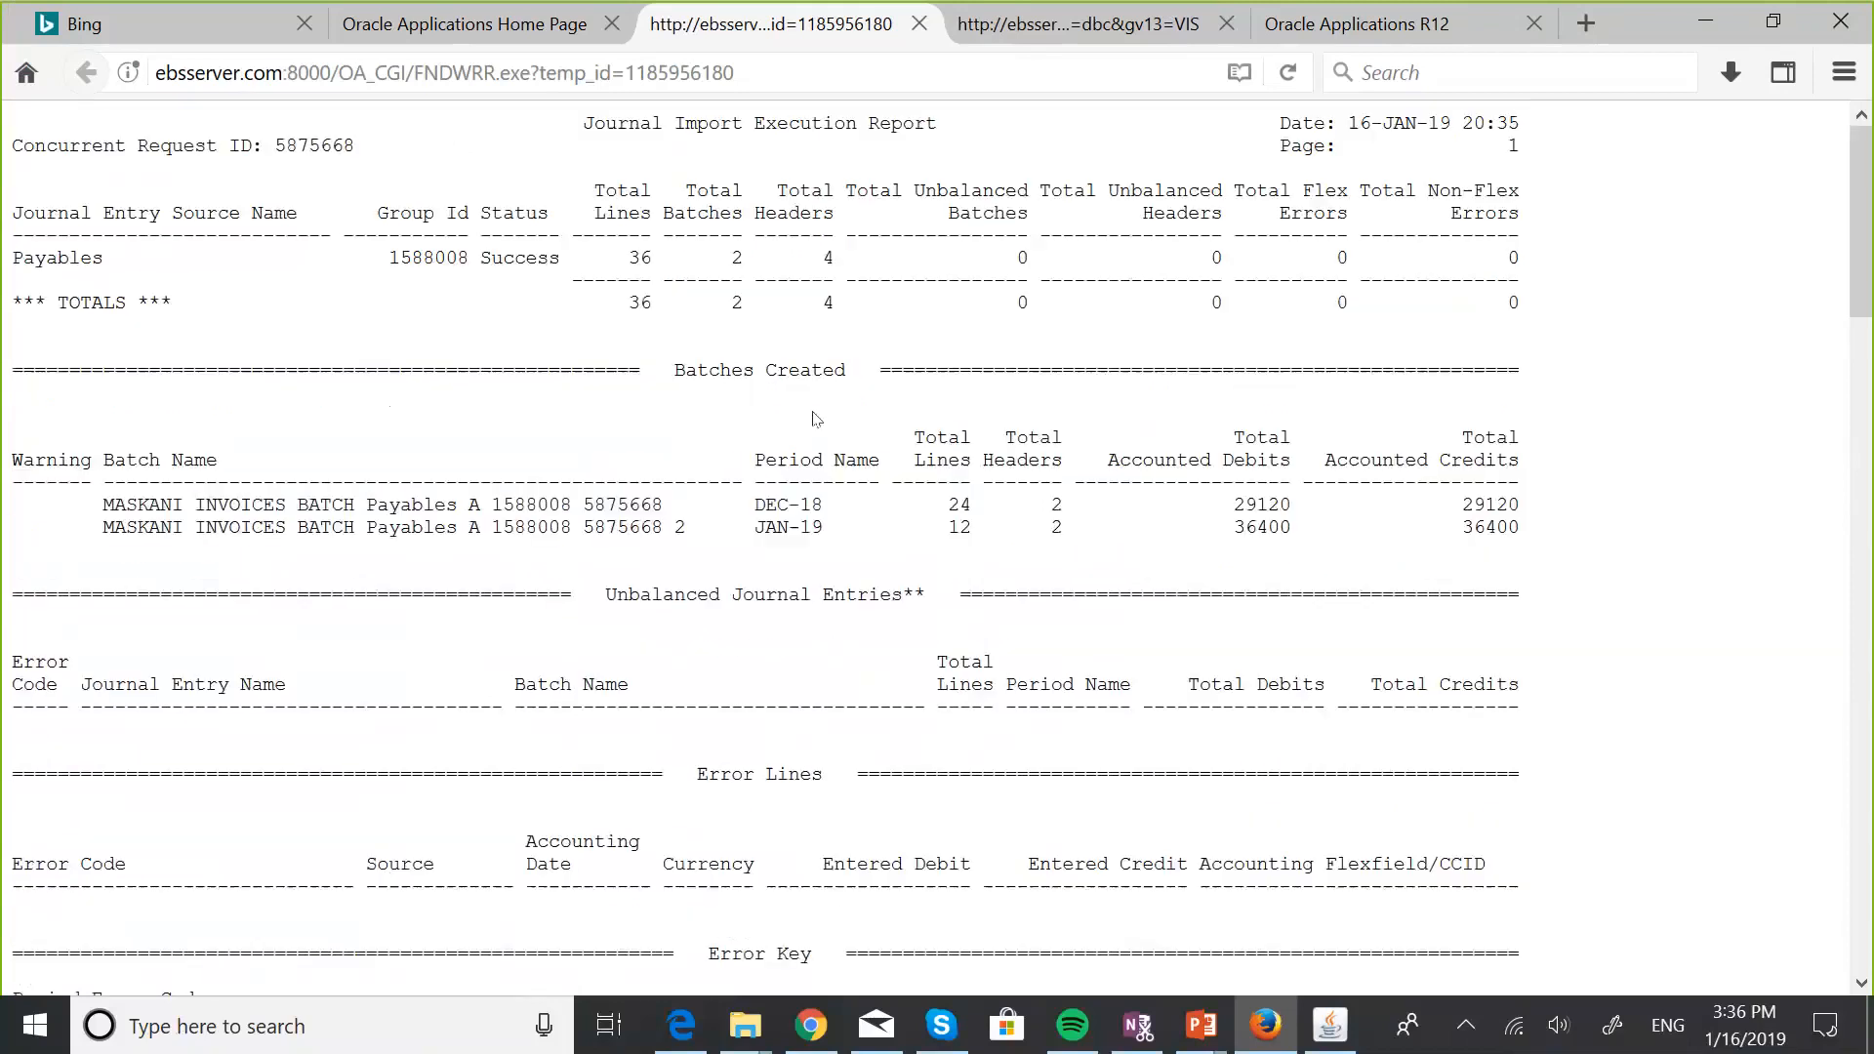
# Examine the unbalanced journal entries, error lines and error key sections of the Journal Import Execution Report.
pyautogui.scroll(-8, 816, 419)
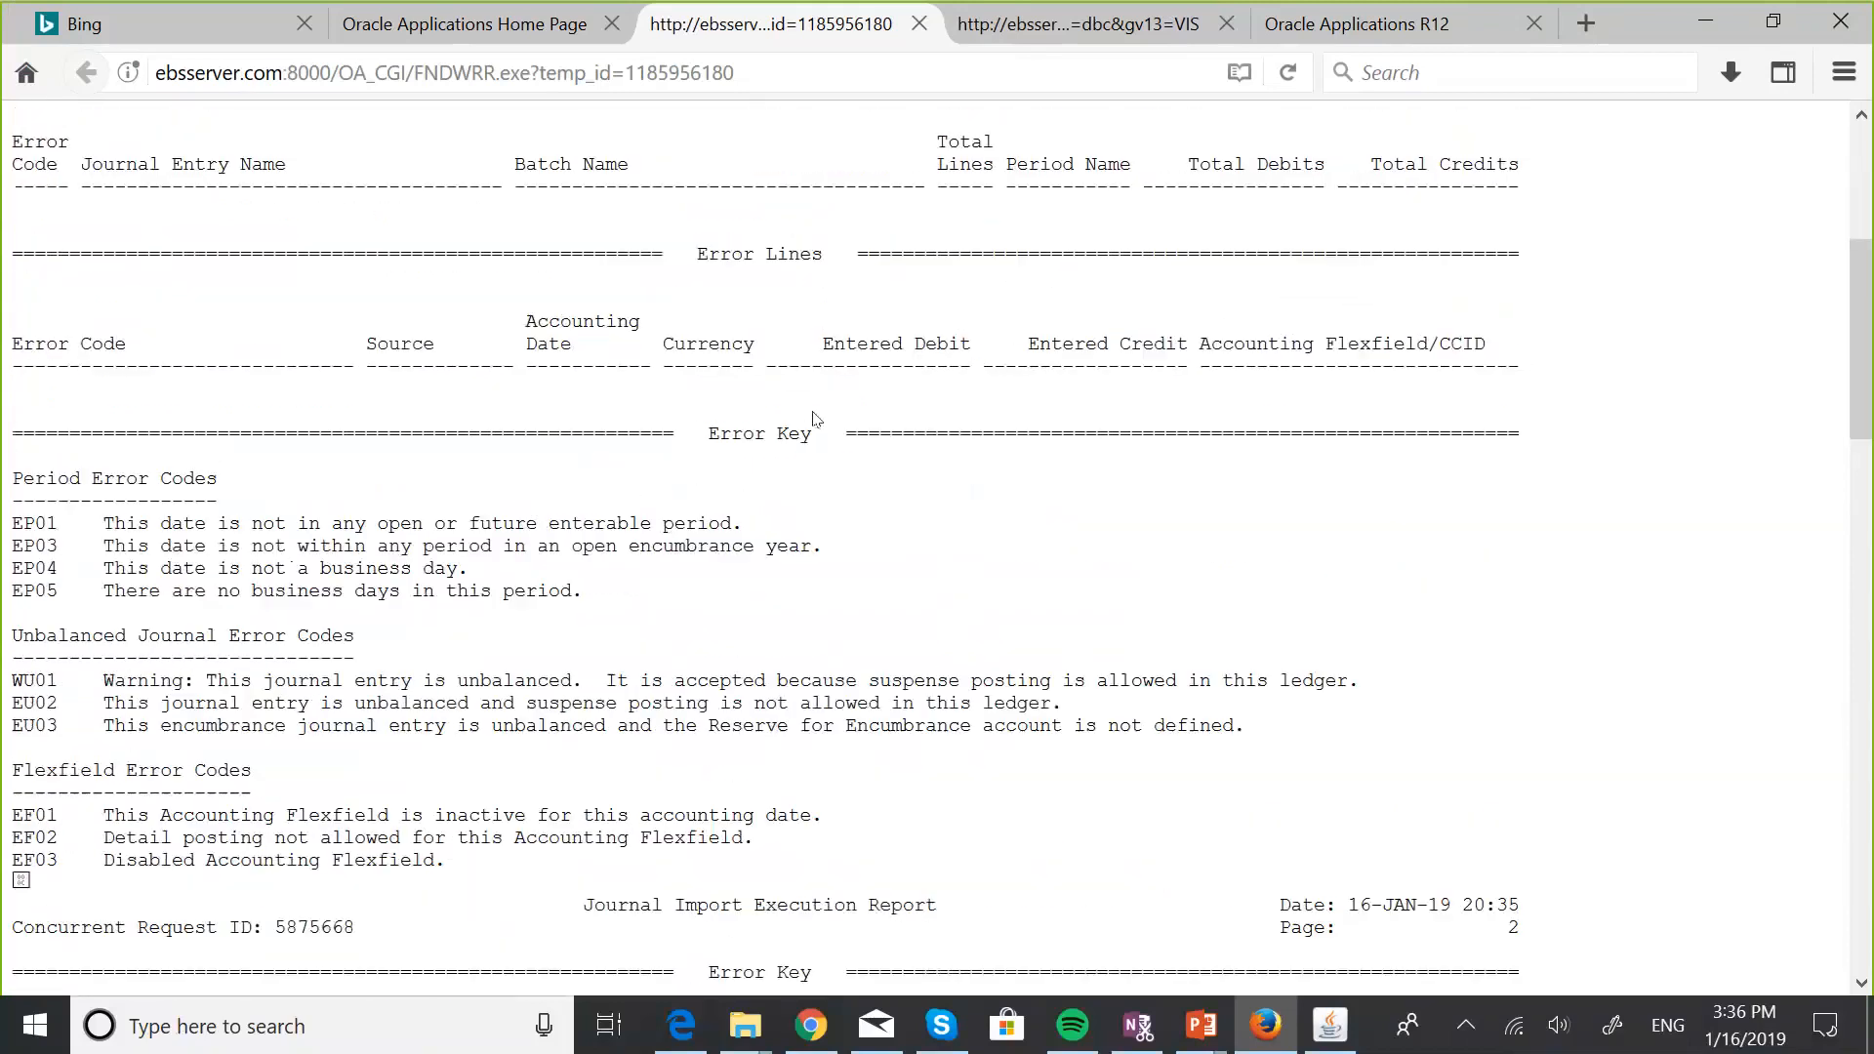
pyautogui.scroll(-9, 816, 420)
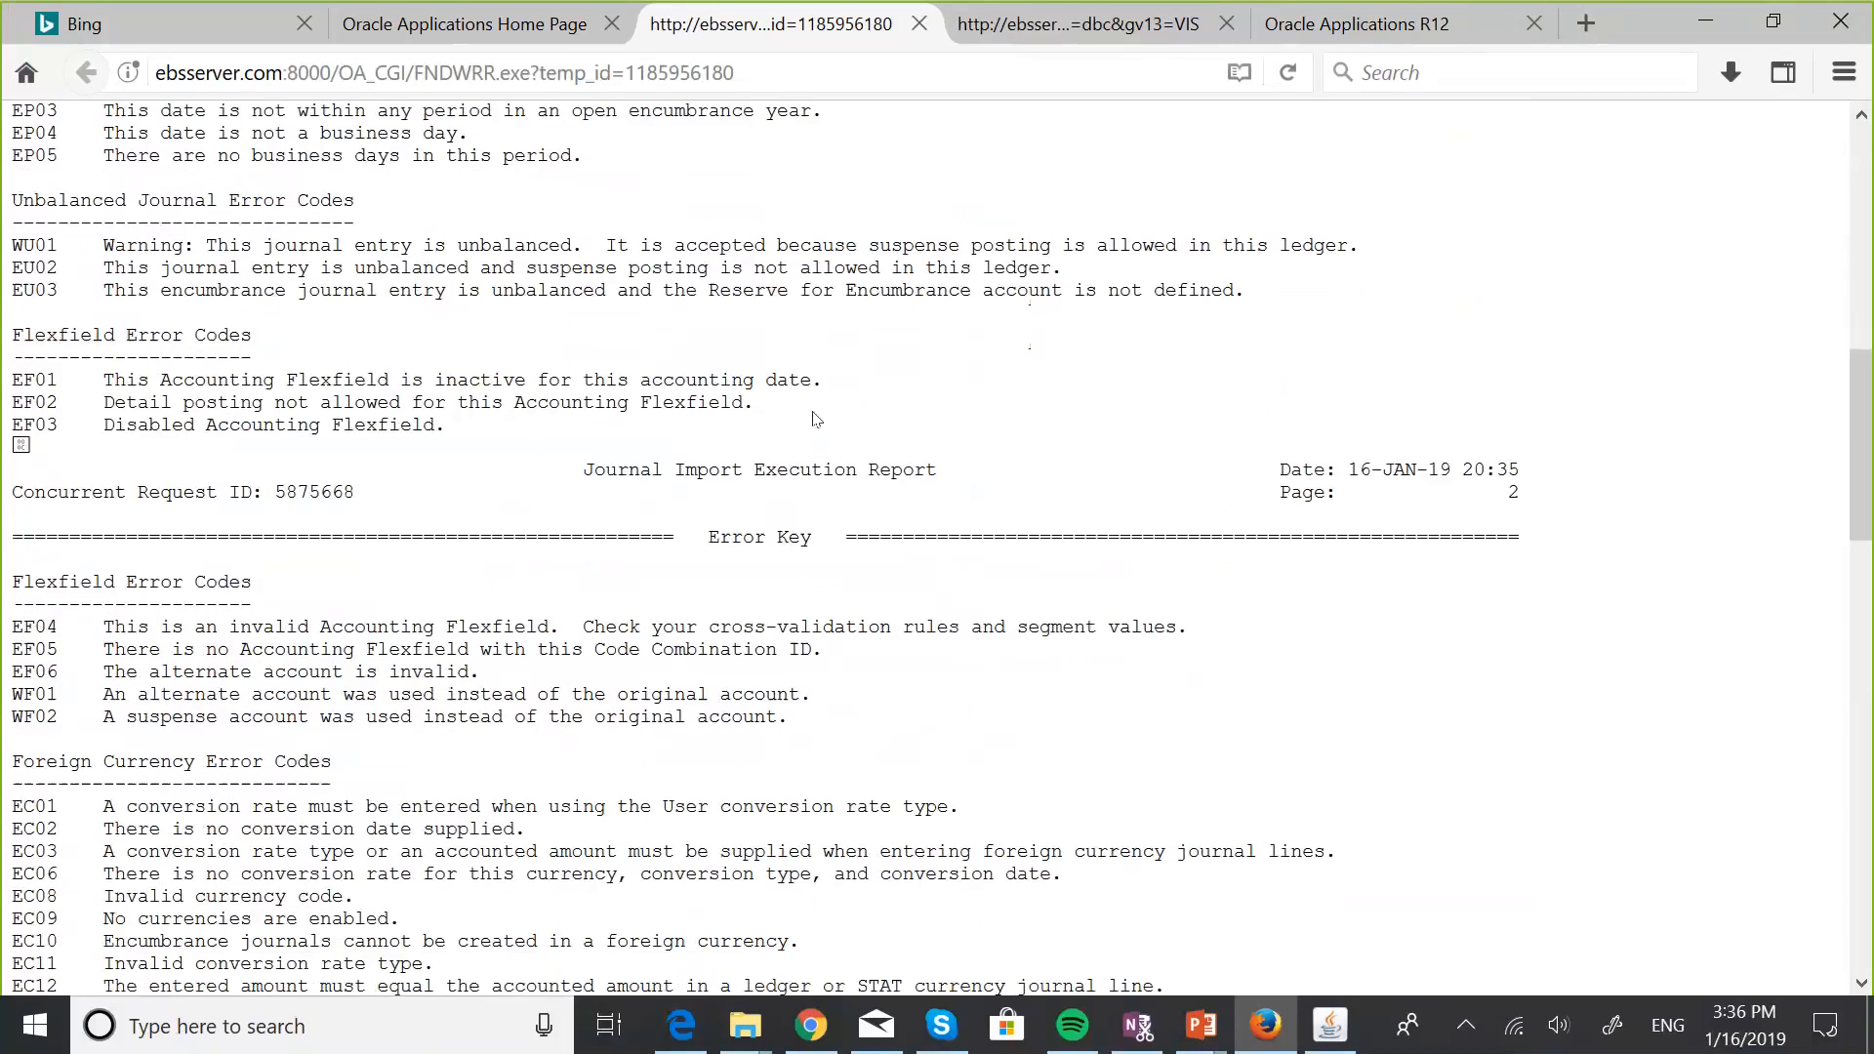
pyautogui.scroll(-20, 815, 420)
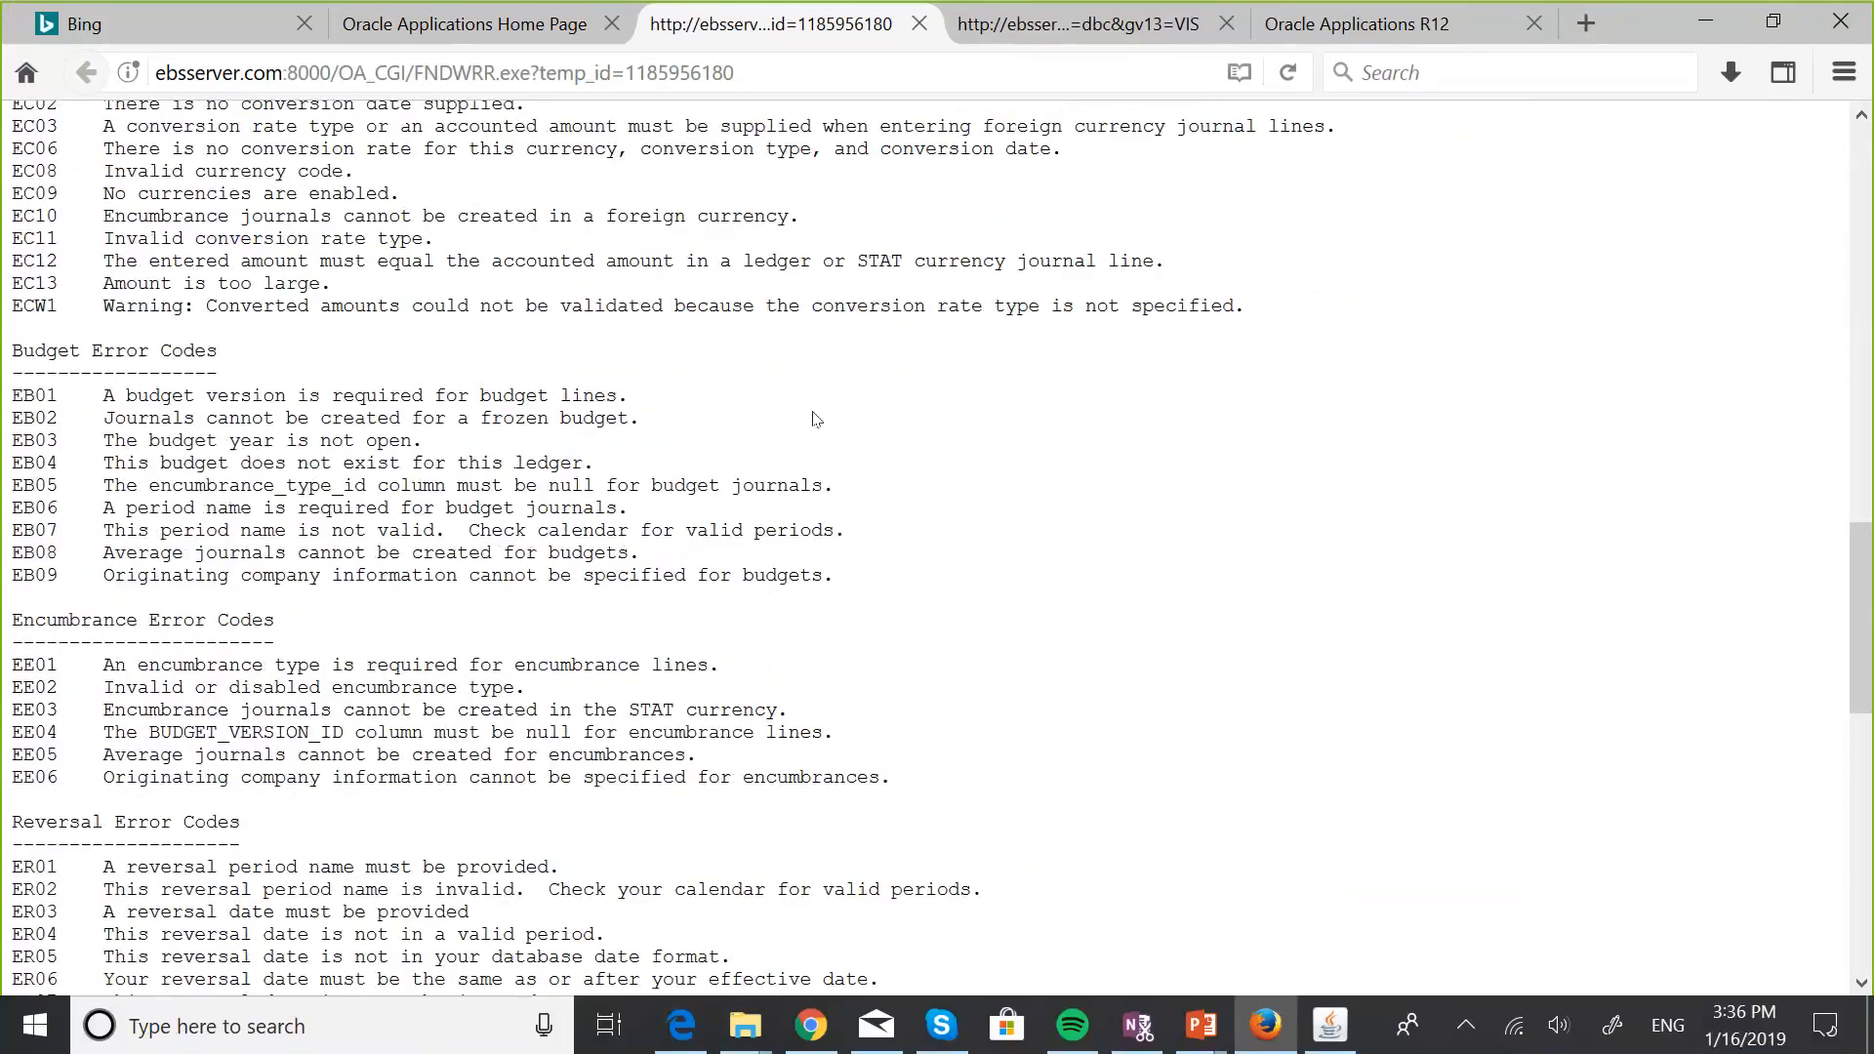
pyautogui.scroll(20, 807, 407)
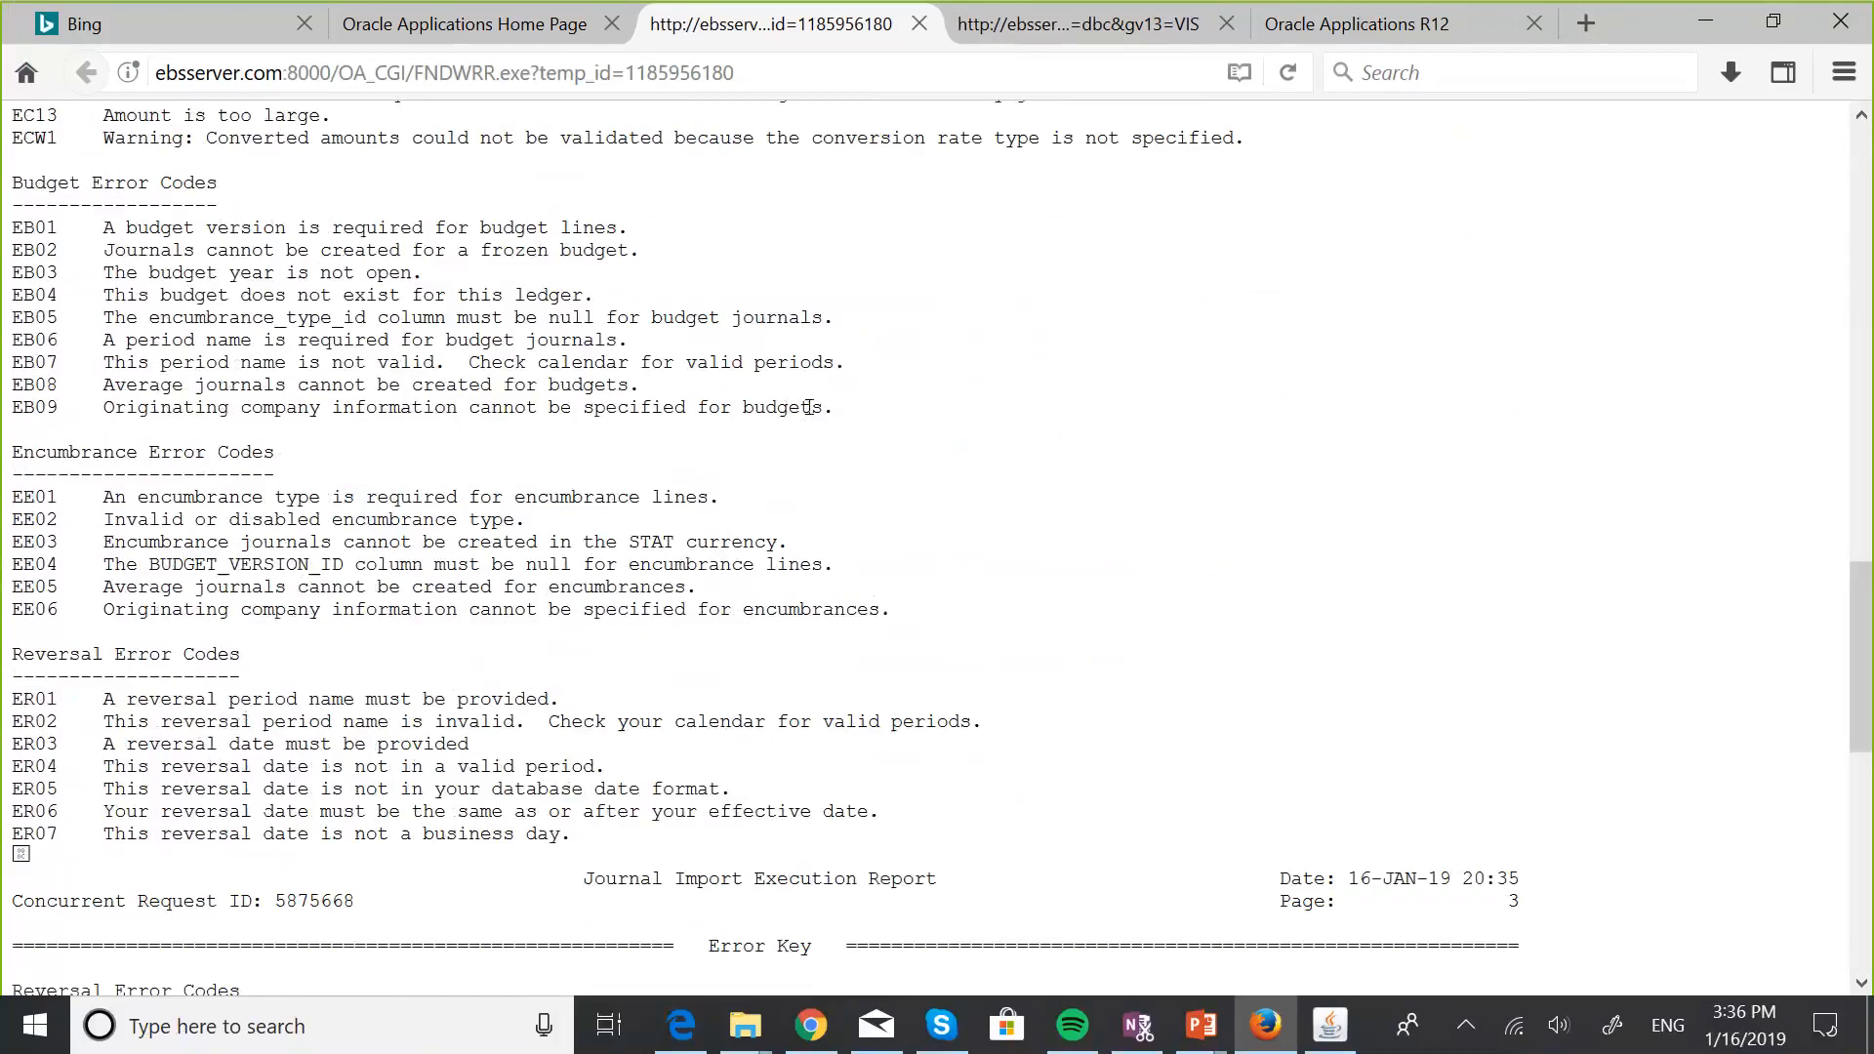
pyautogui.scroll(-1, 815, 420)
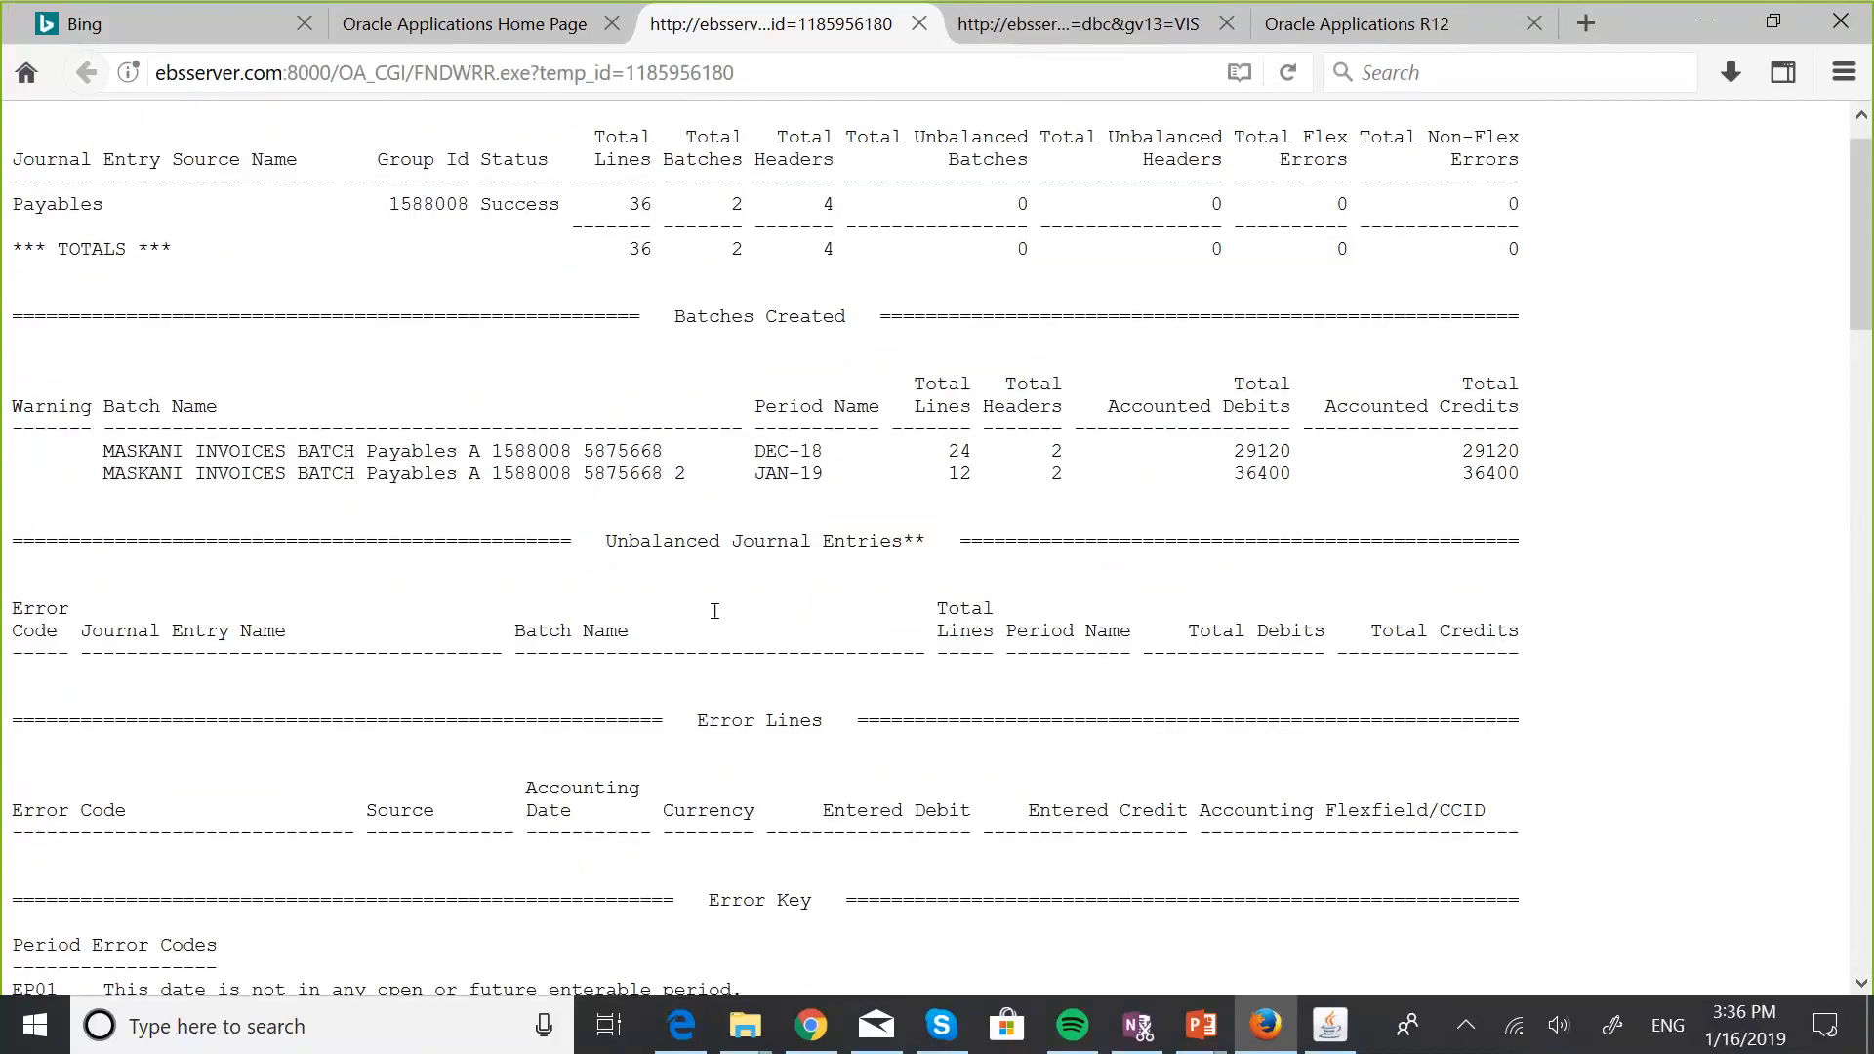
pyautogui.scroll(-3, 852, 819)
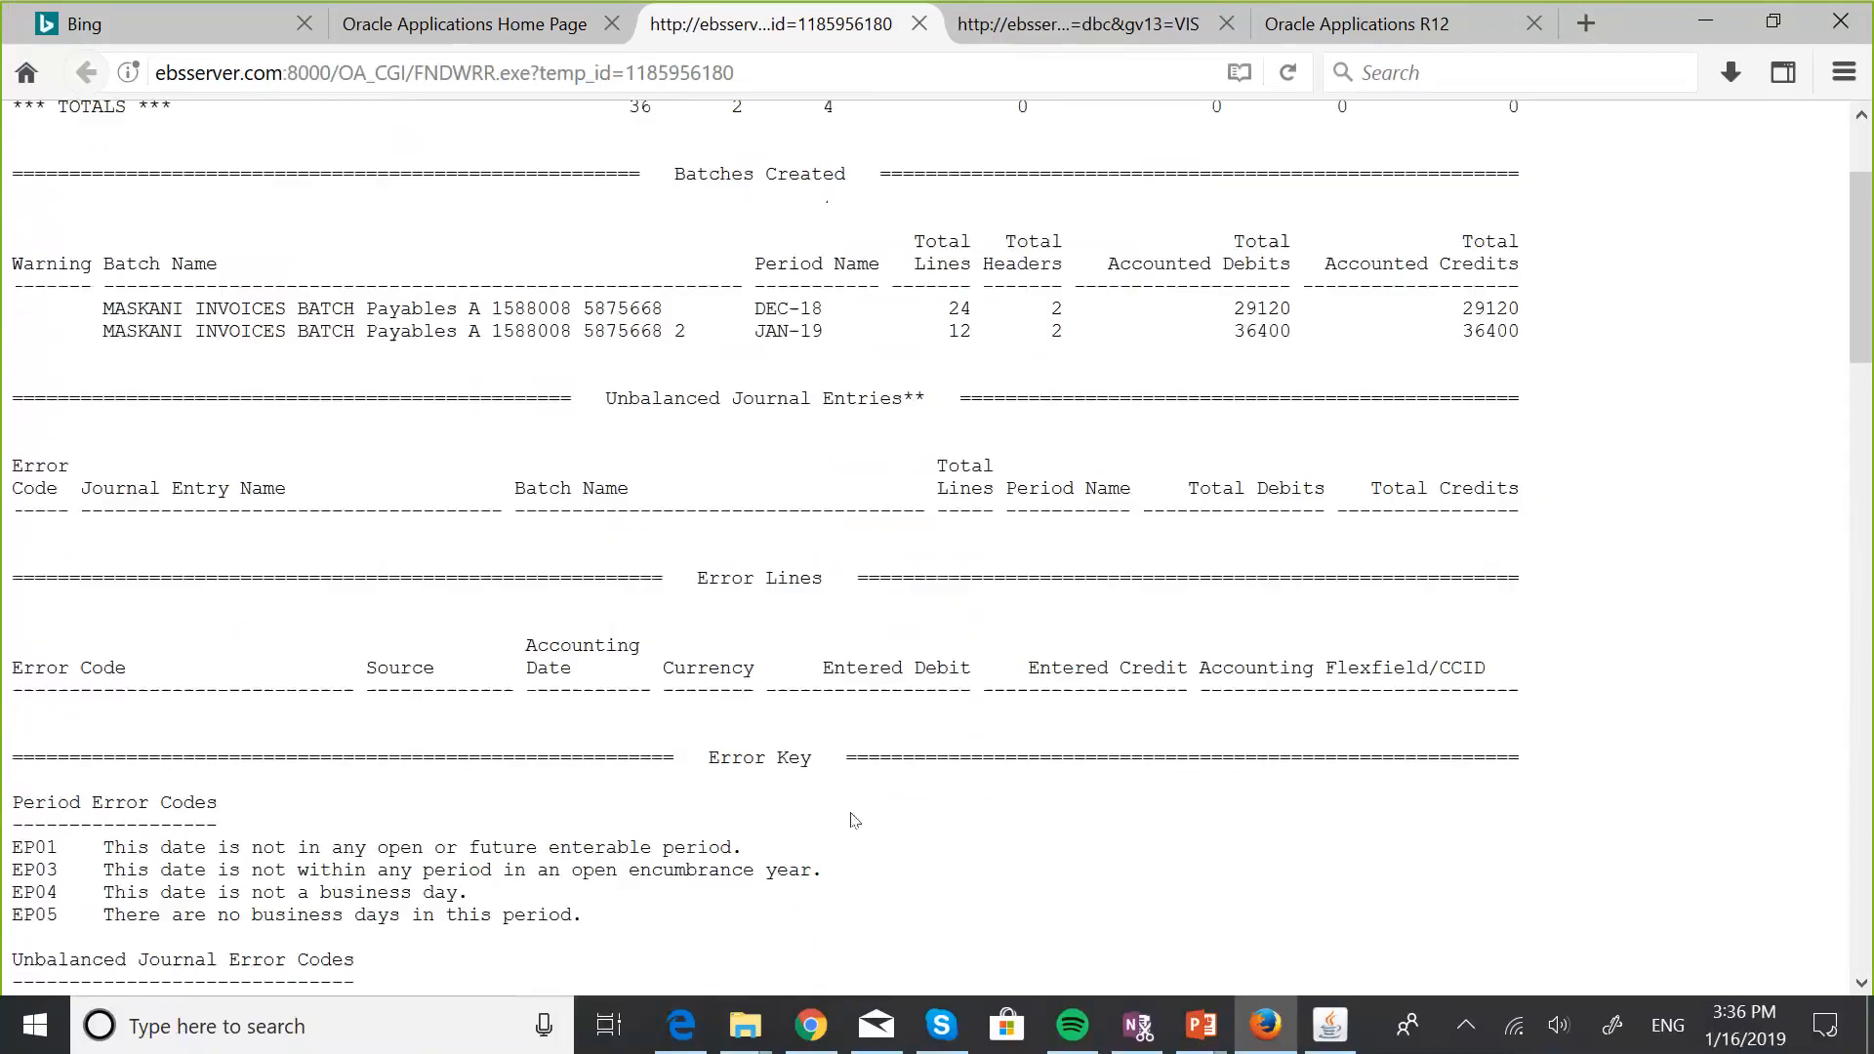
pyautogui.scroll(-4, 852, 819)
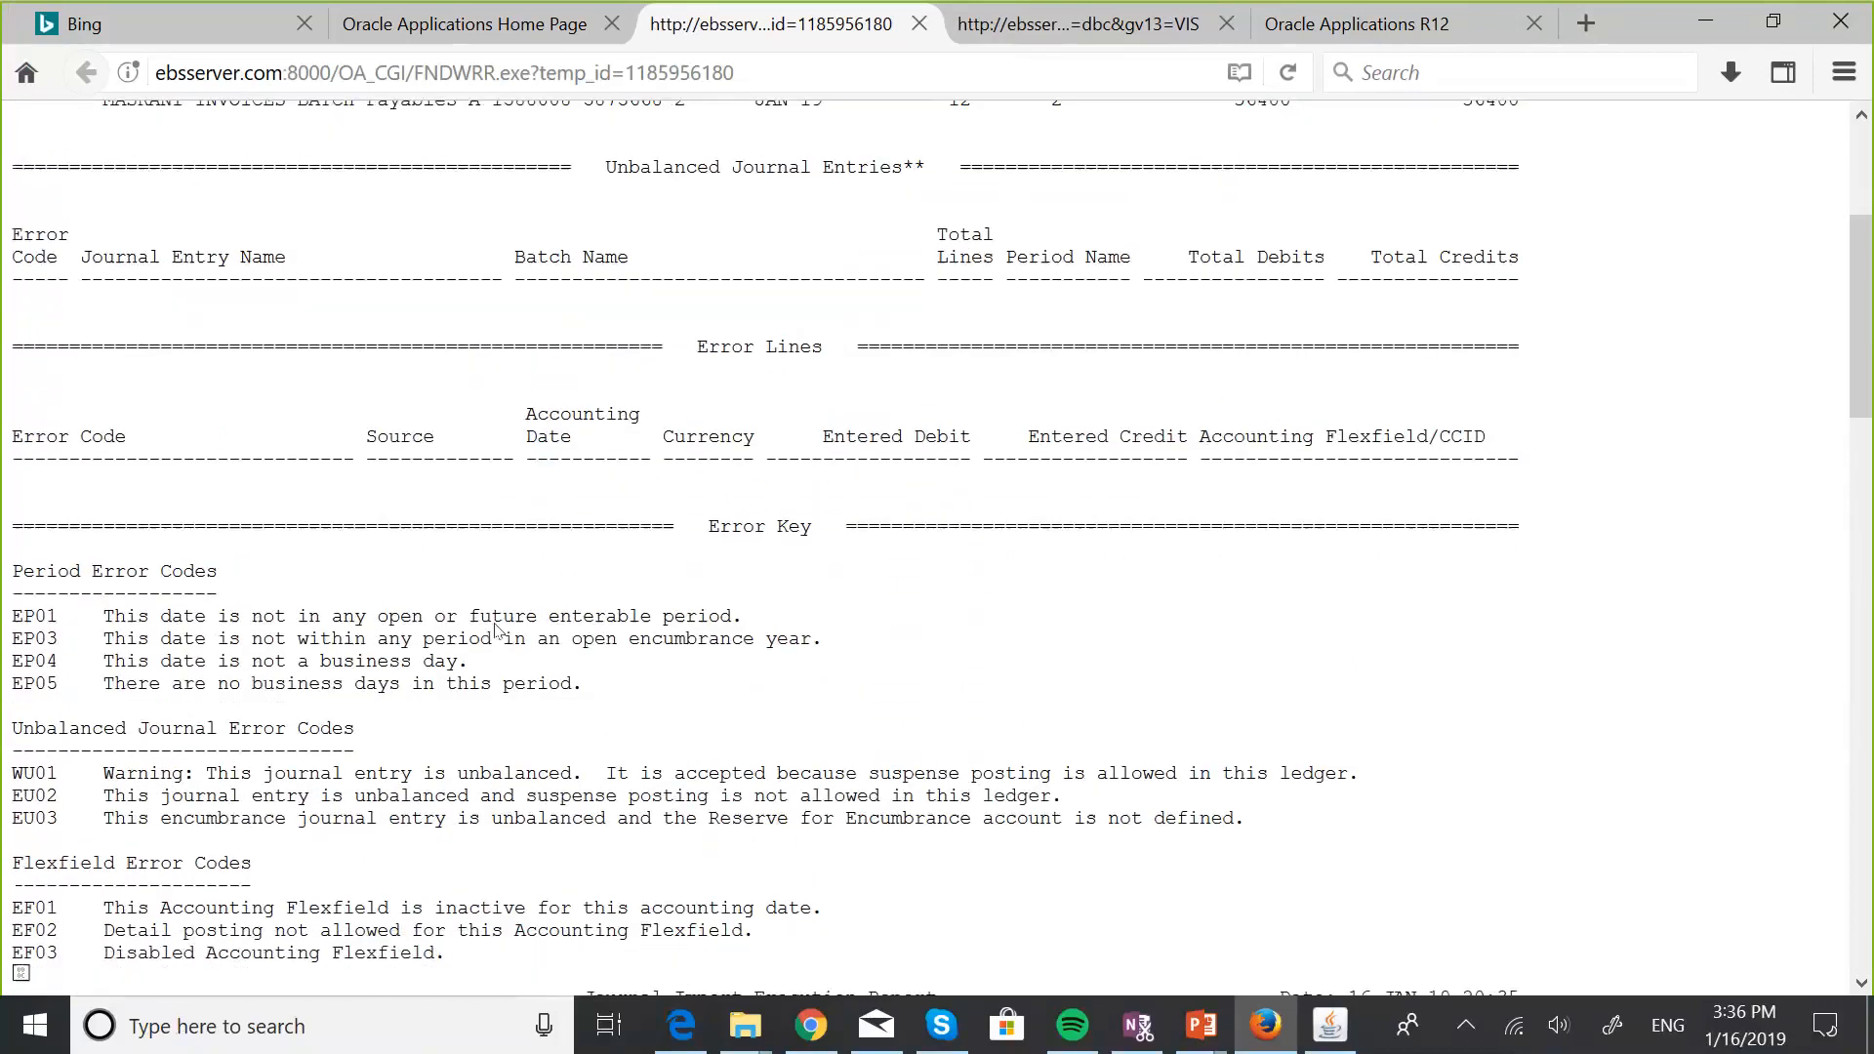
pyautogui.scroll(-15, 496, 630)
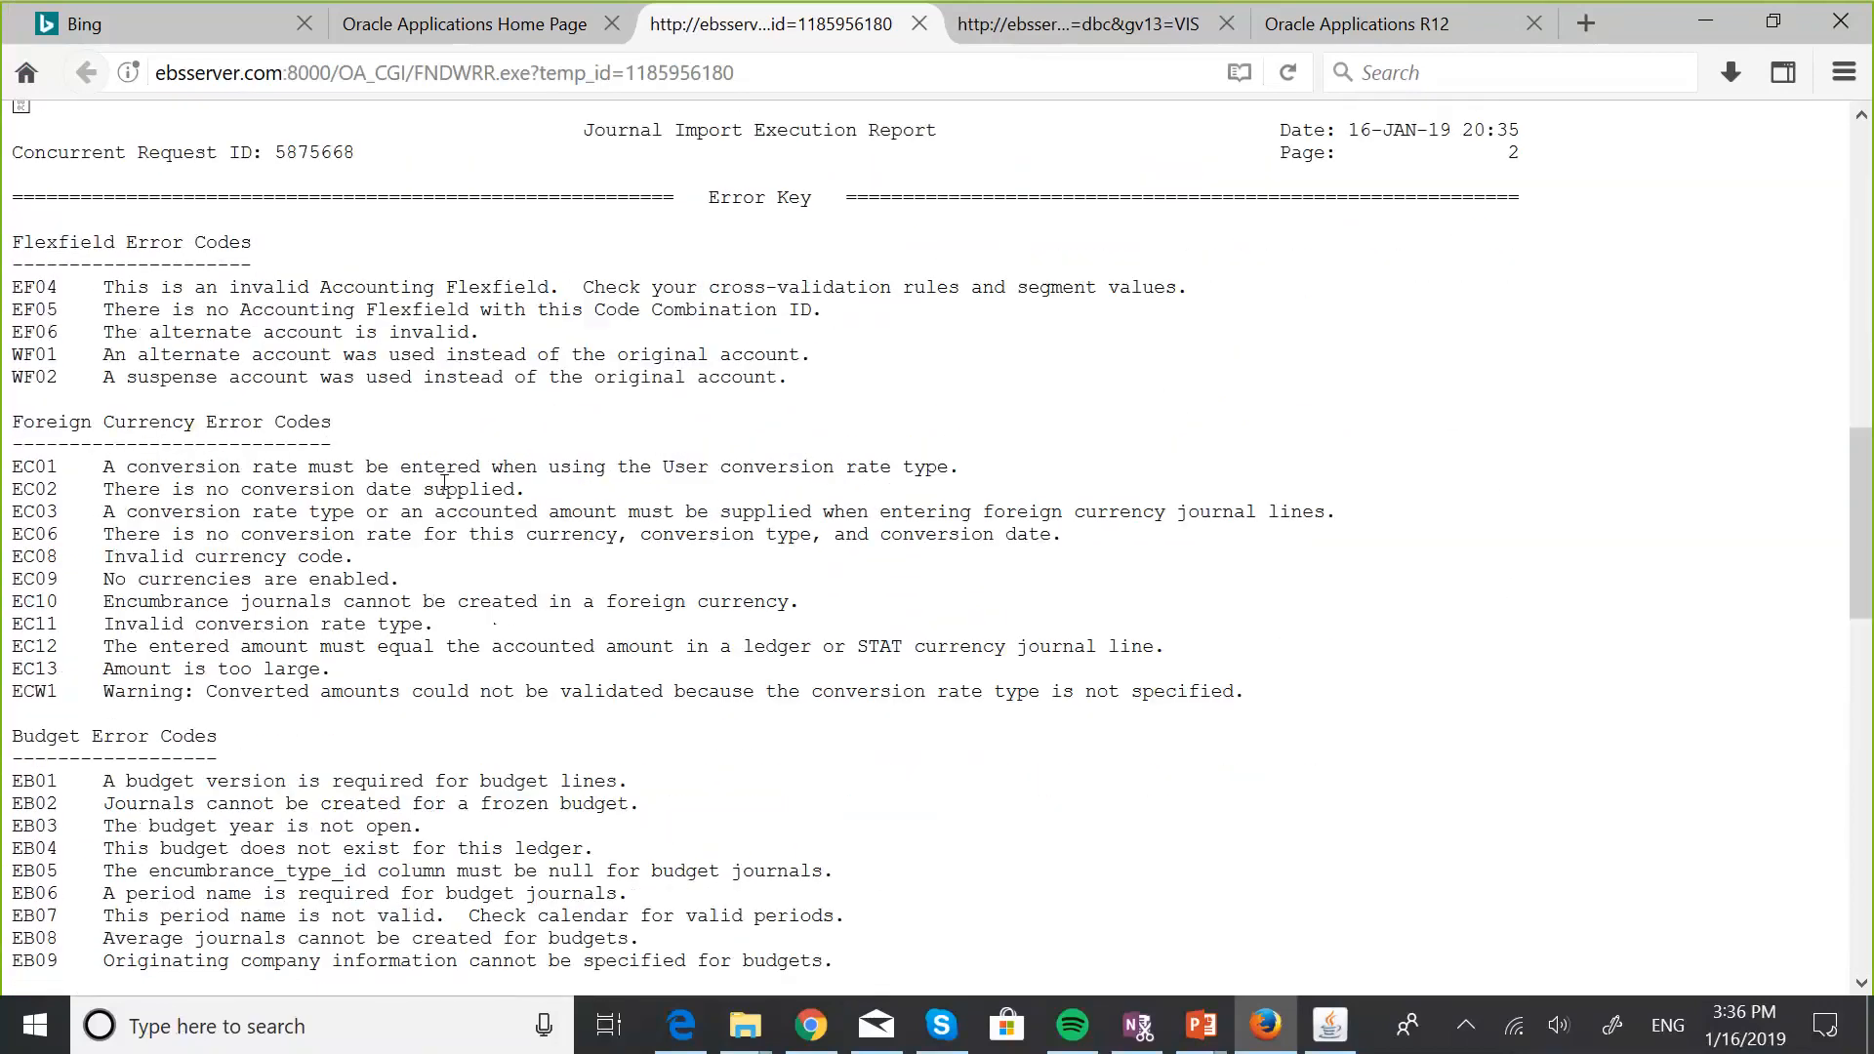
pyautogui.scroll(-1, 444, 482)
pyautogui.rightClick(445, 485)
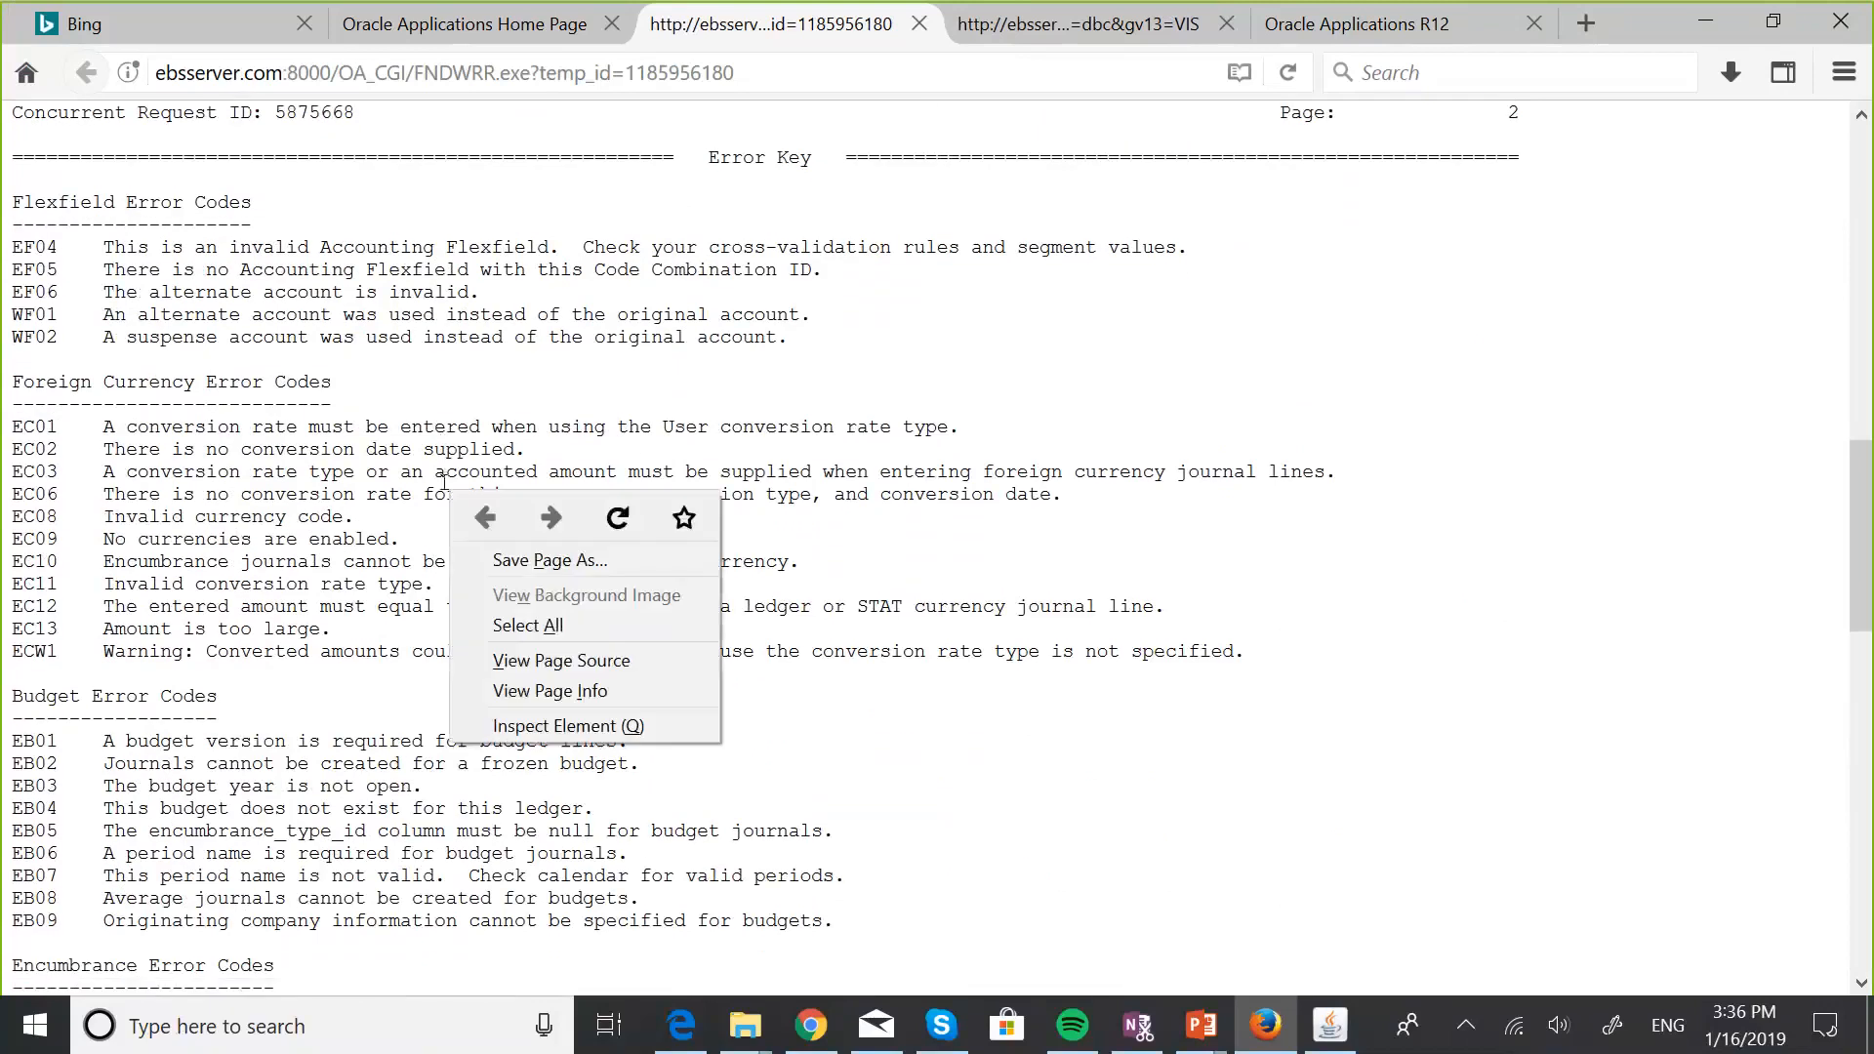
pyautogui.click(912, 524)
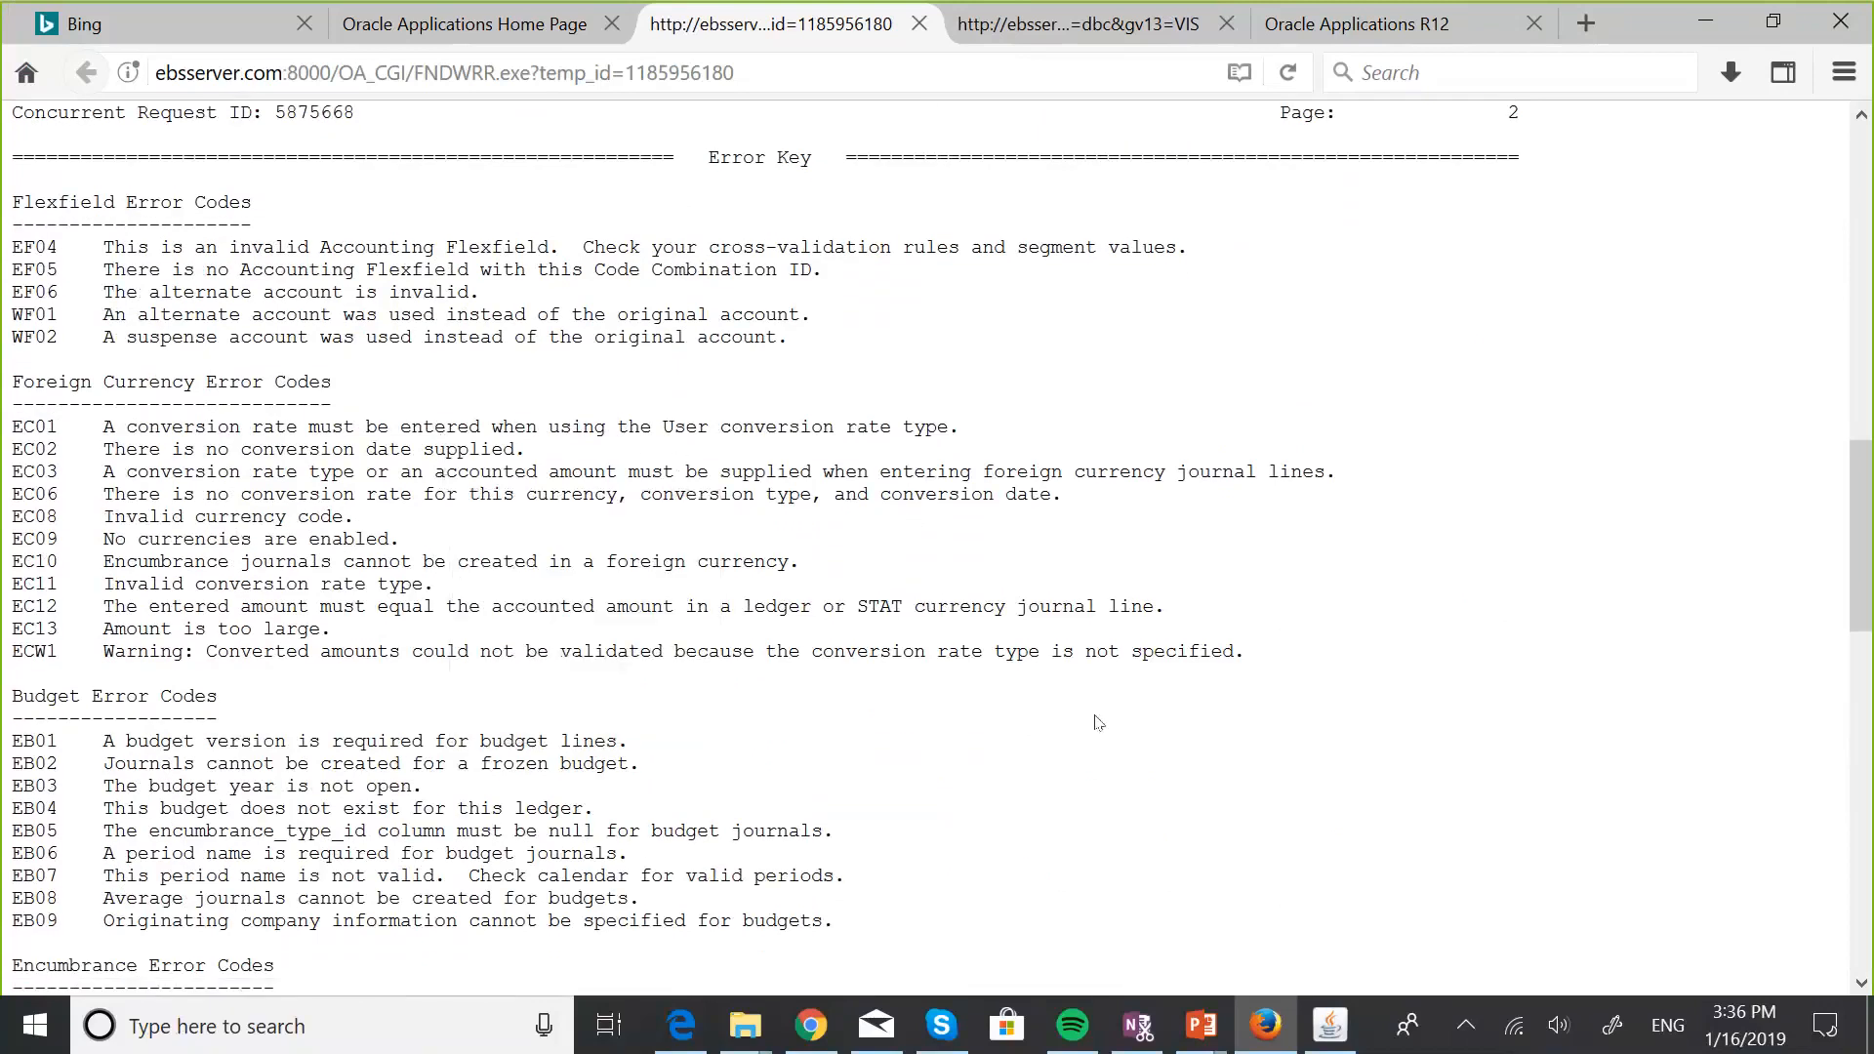
pyautogui.scroll(15, 1092, 712)
pyautogui.scroll(-13, 1091, 710)
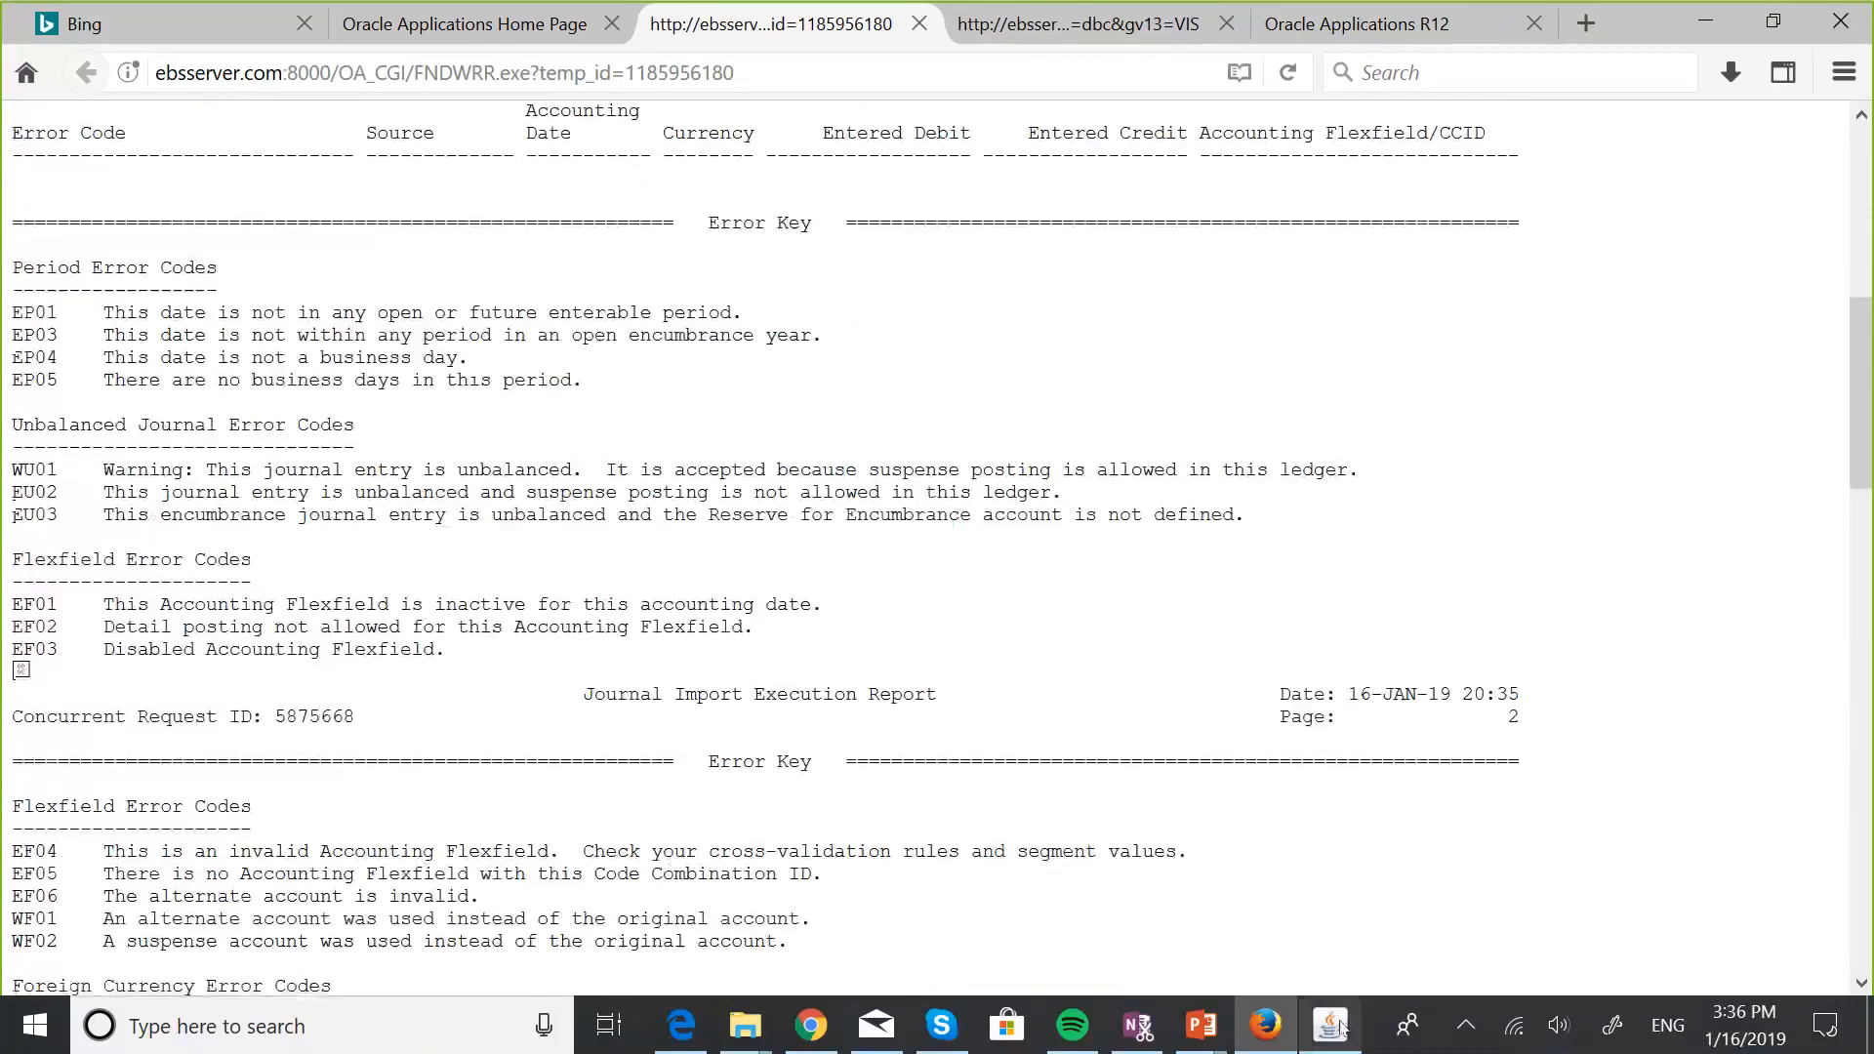
# Return to Oracle Applications and open the Create Accounting request's output, Create_Accounting_160119.rtf, in Microsoft Word.
pyautogui.click(1330, 1024)
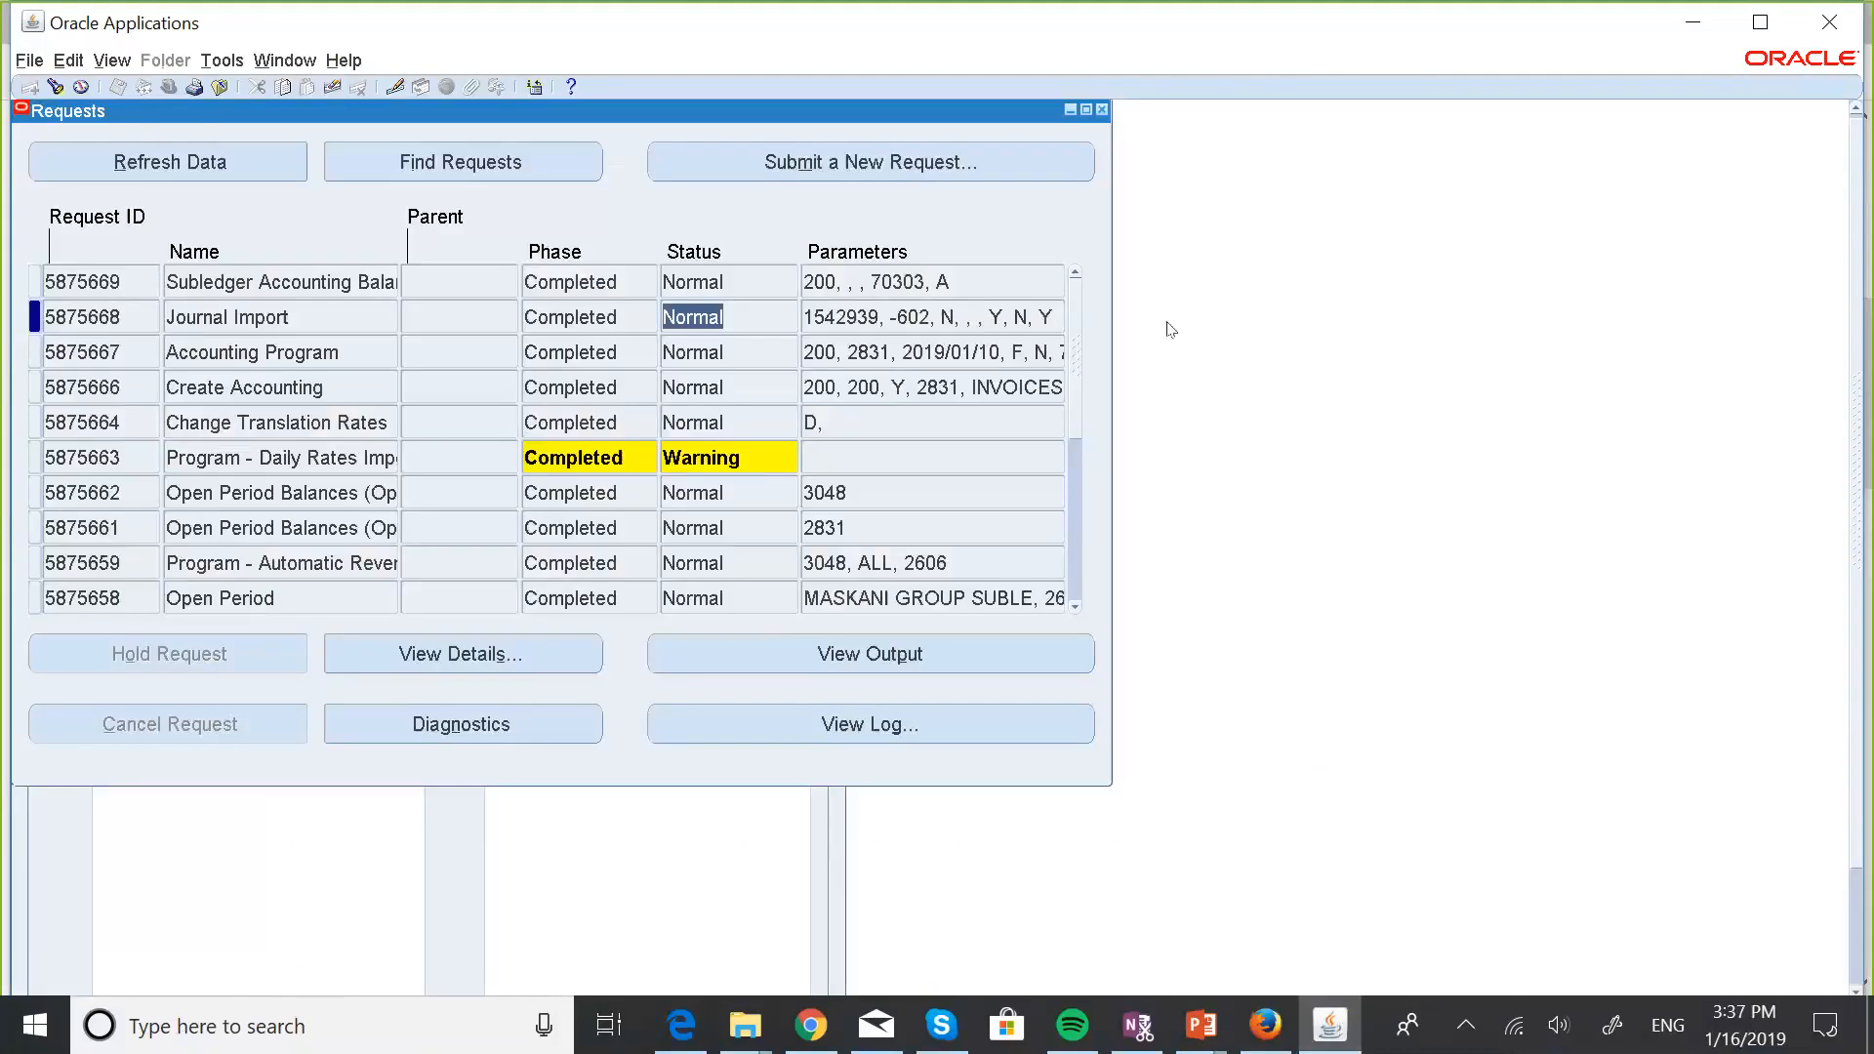
pyautogui.click(593, 389)
pyautogui.click(903, 656)
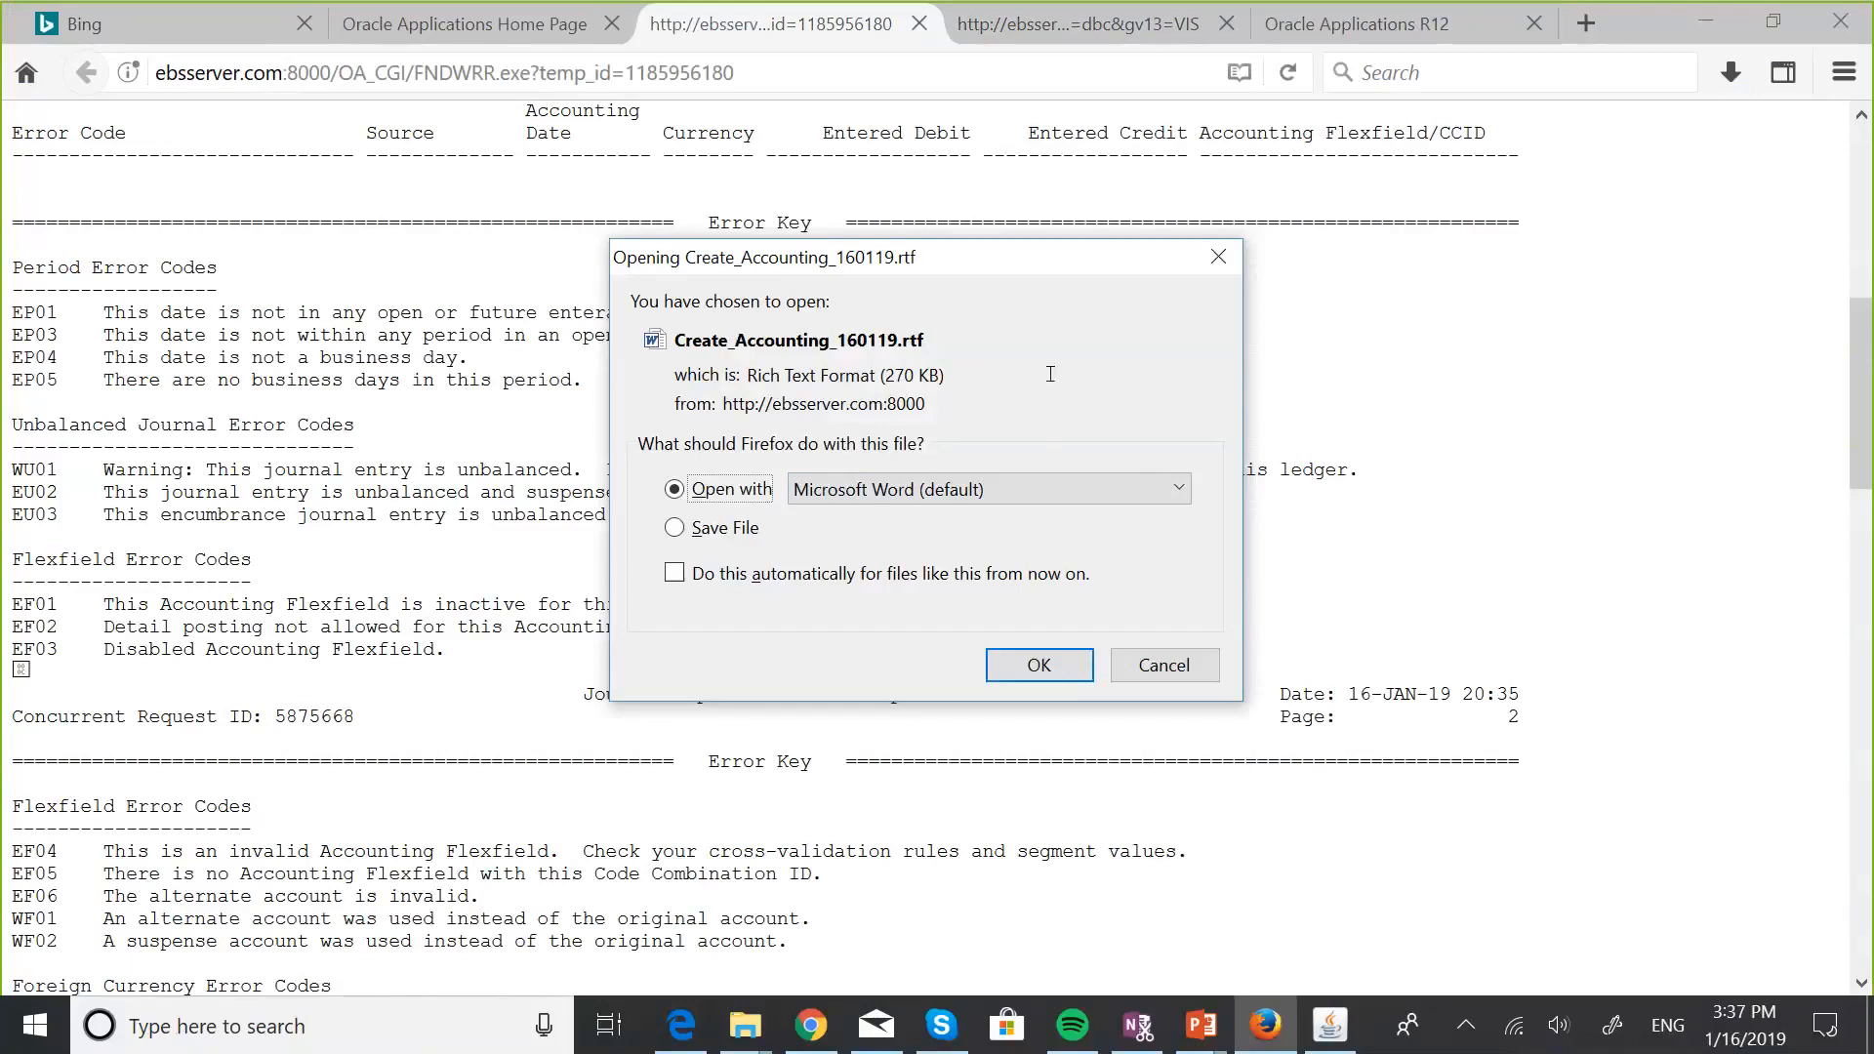
pyautogui.click(1038, 667)
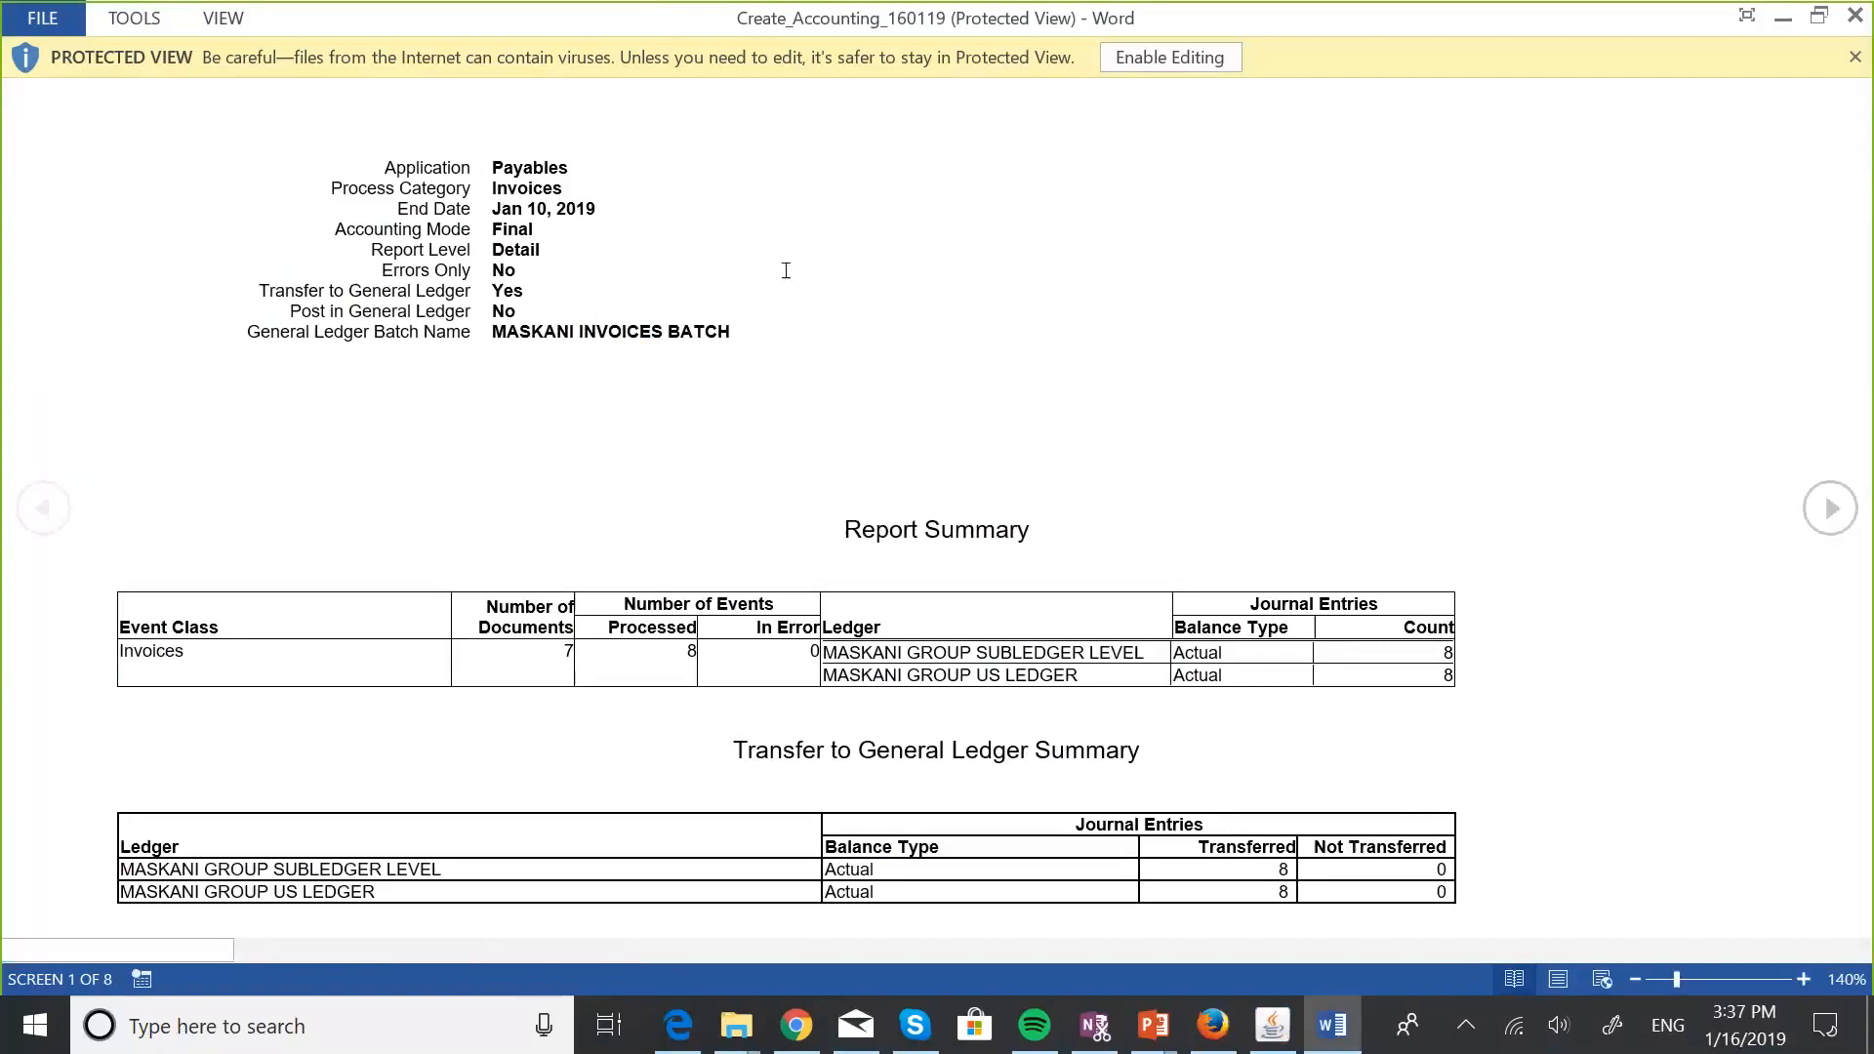
# Page through the Create Accounting report and examine the subledger journal entries for the cancelled and validated invoices in both ledgers.
pyautogui.click(1830, 507)
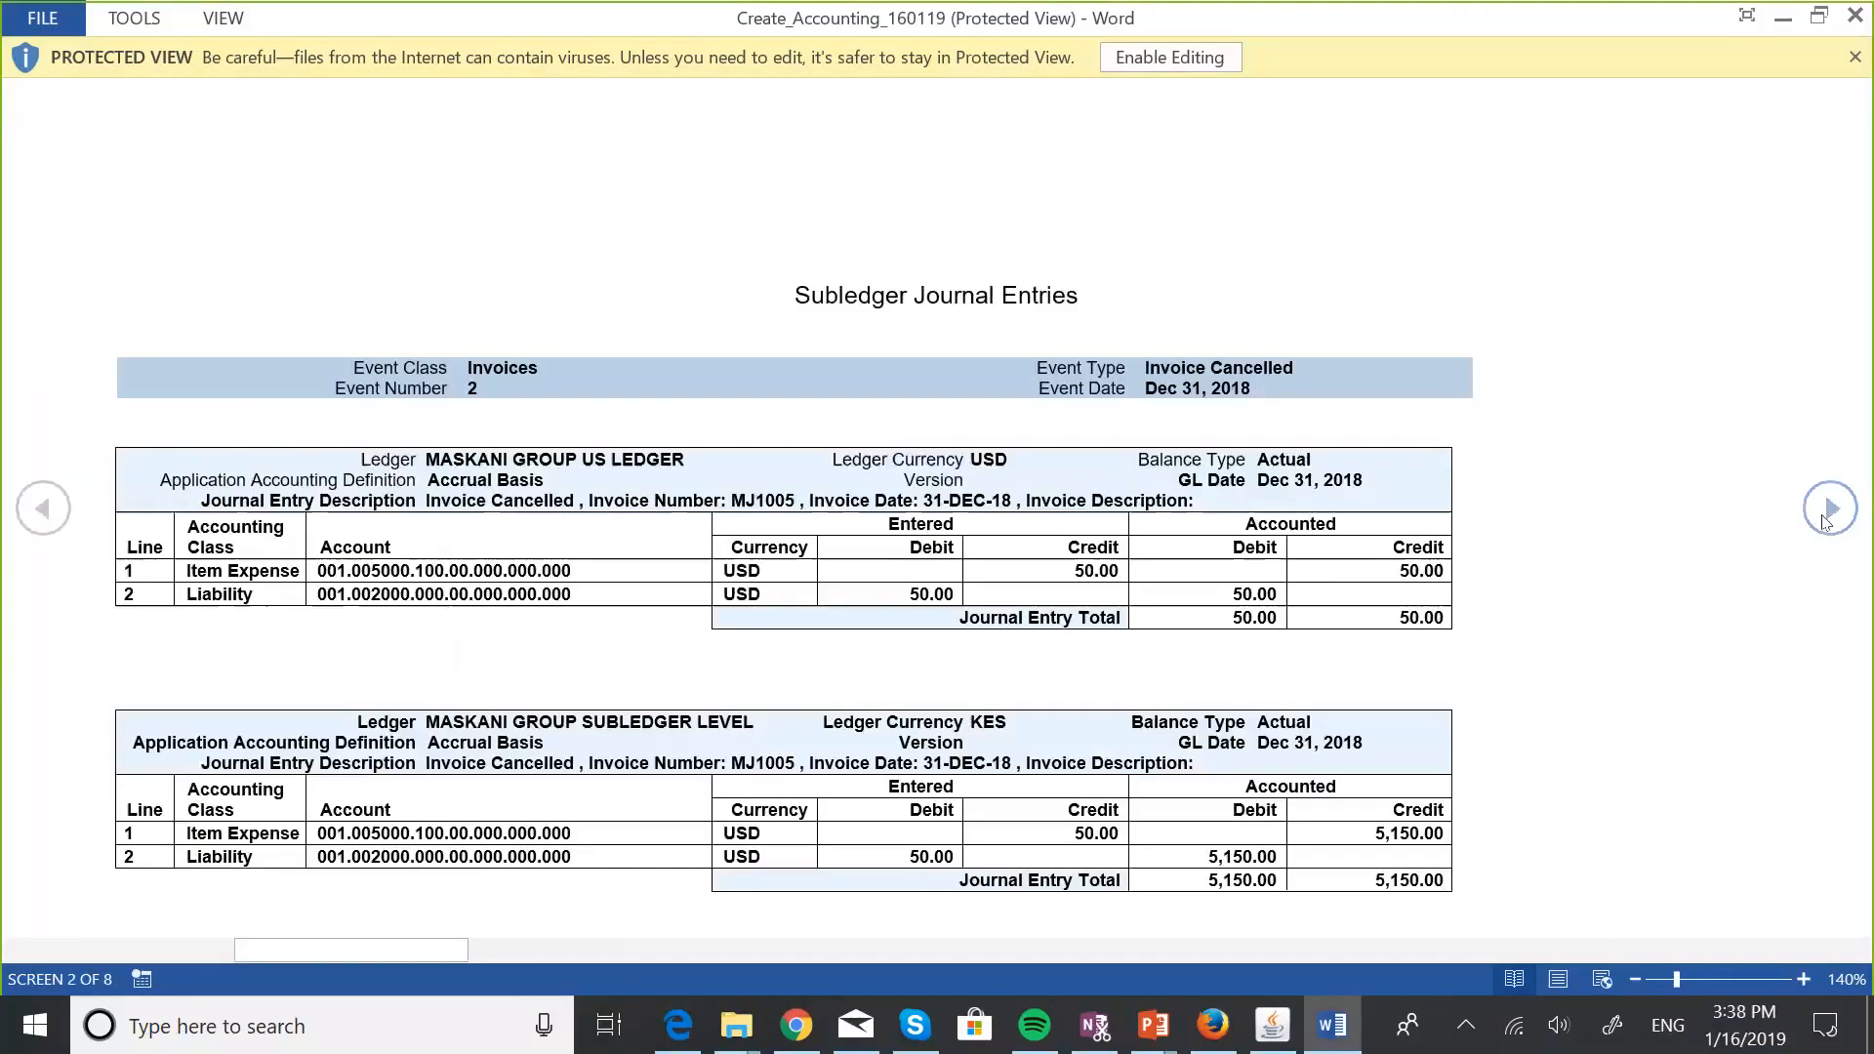
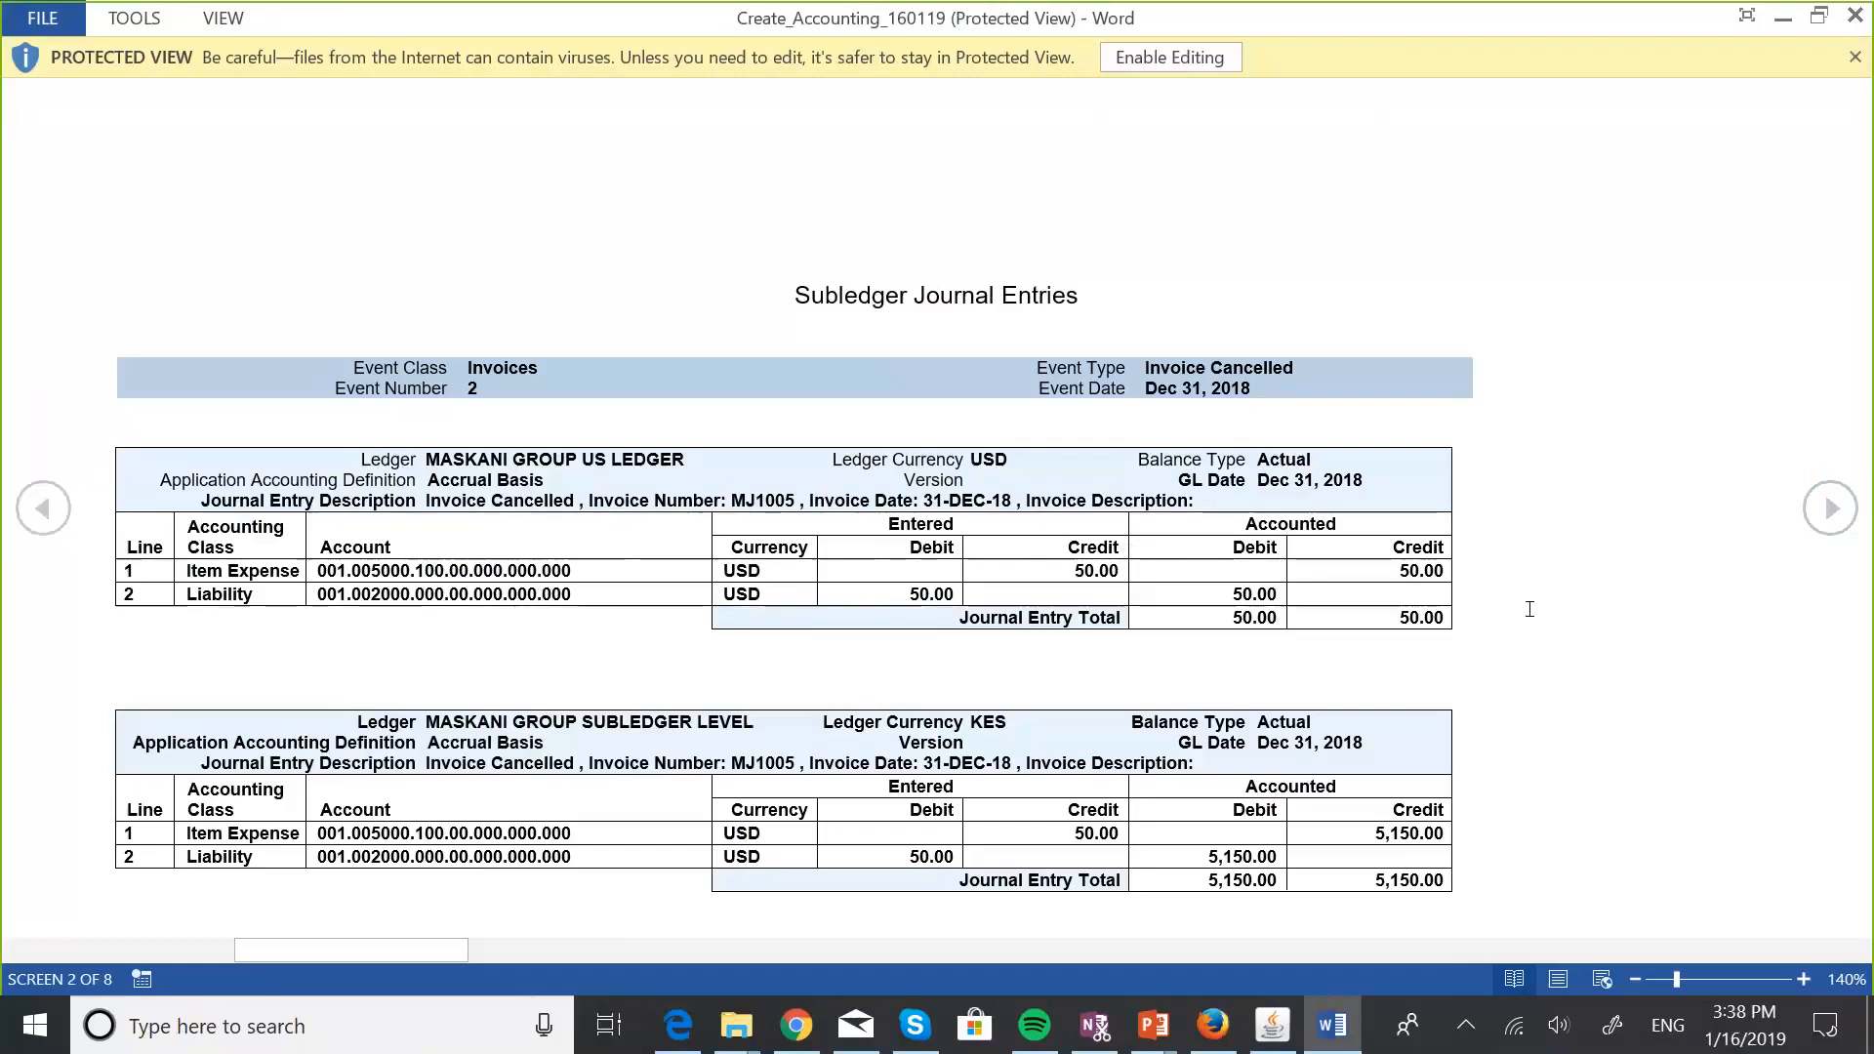
pyautogui.click(1830, 509)
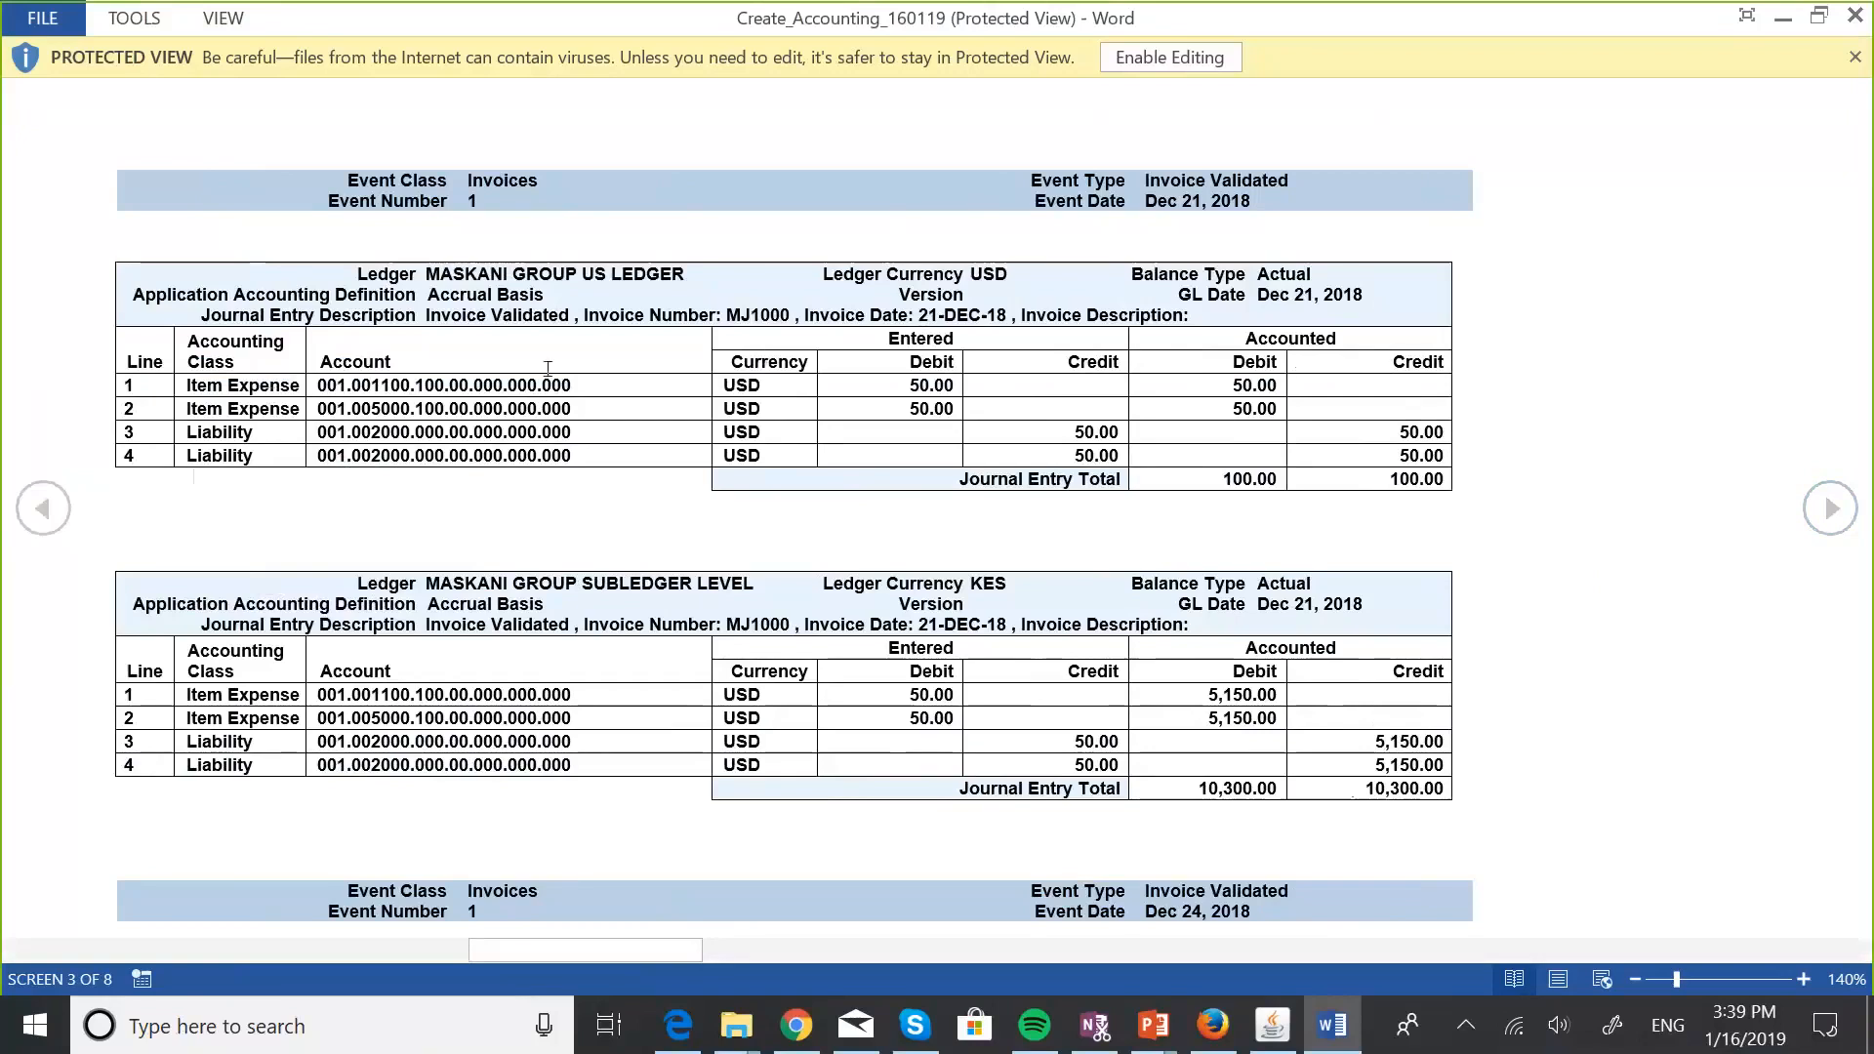
pyautogui.click(1822, 505)
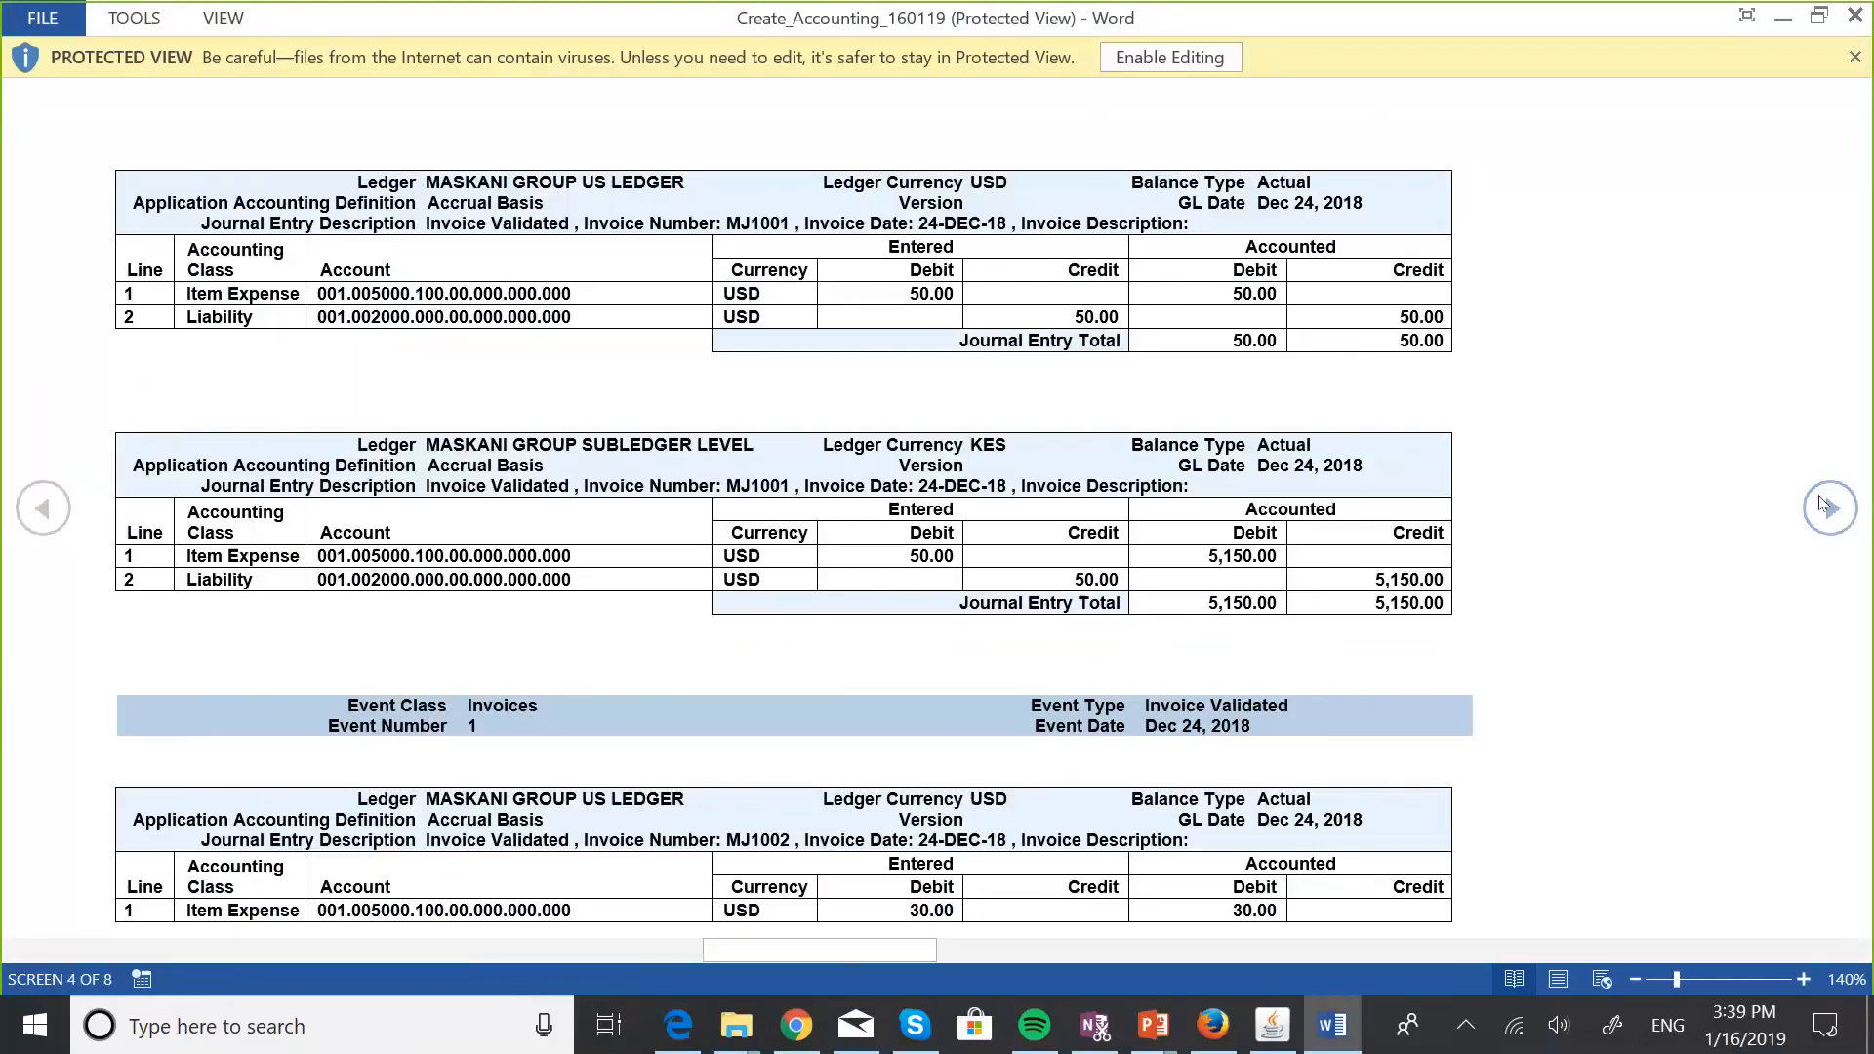
pyautogui.click(1823, 505)
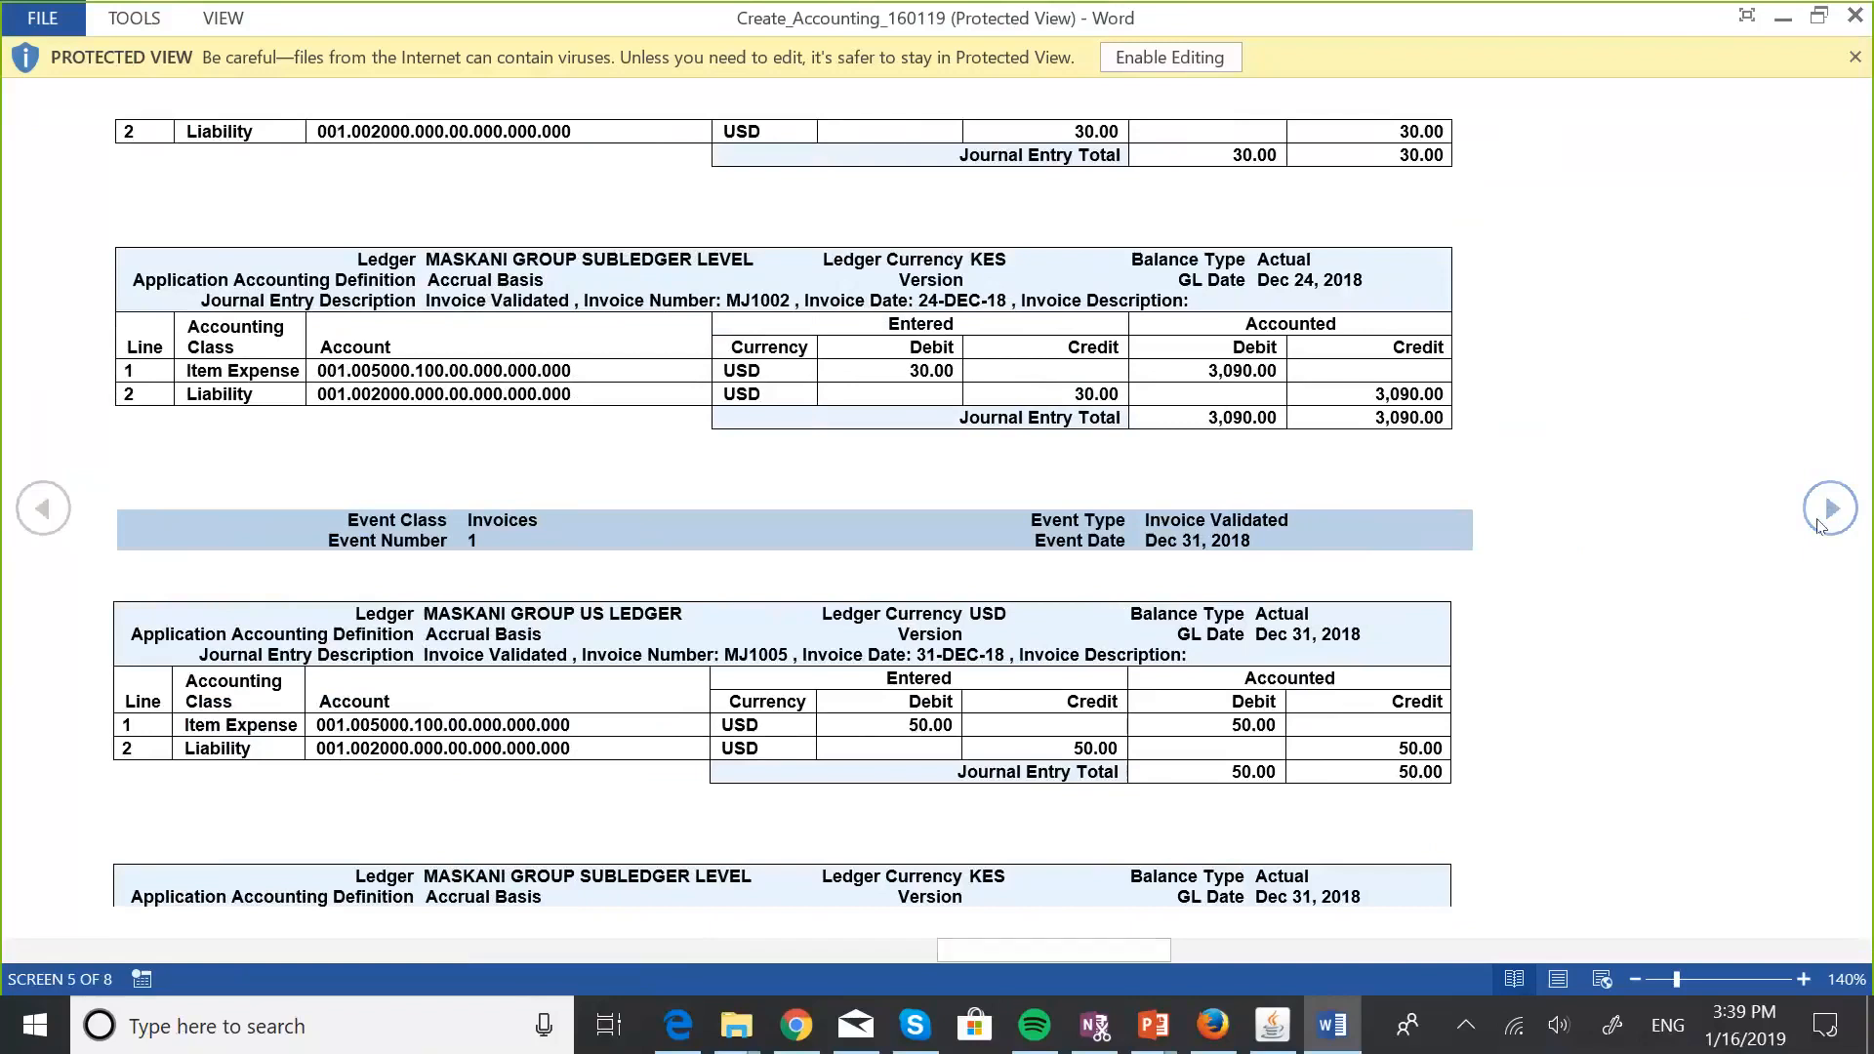
pyautogui.click(1819, 523)
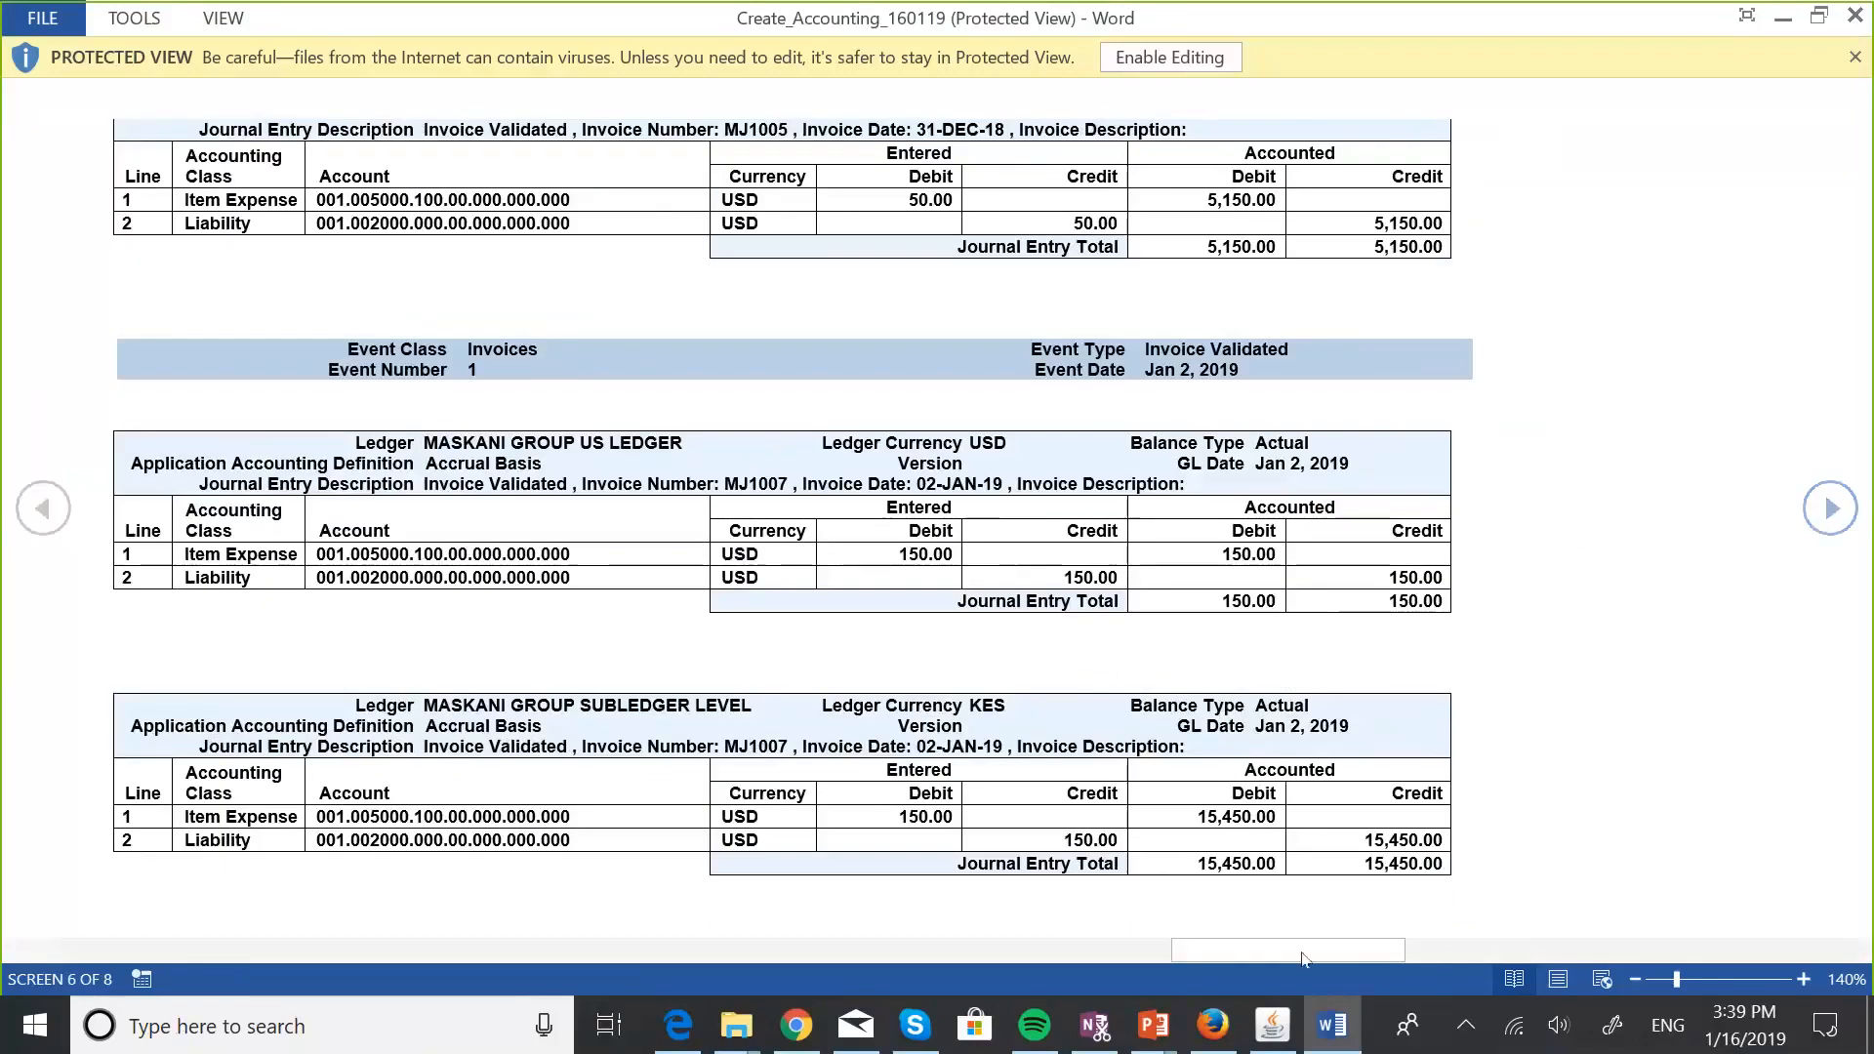
# Return to Oracle Applications, close the Requests window and switch to the MASKANI GROUP GL_US SUPER USER responsibility.
pyautogui.click(1272, 1020)
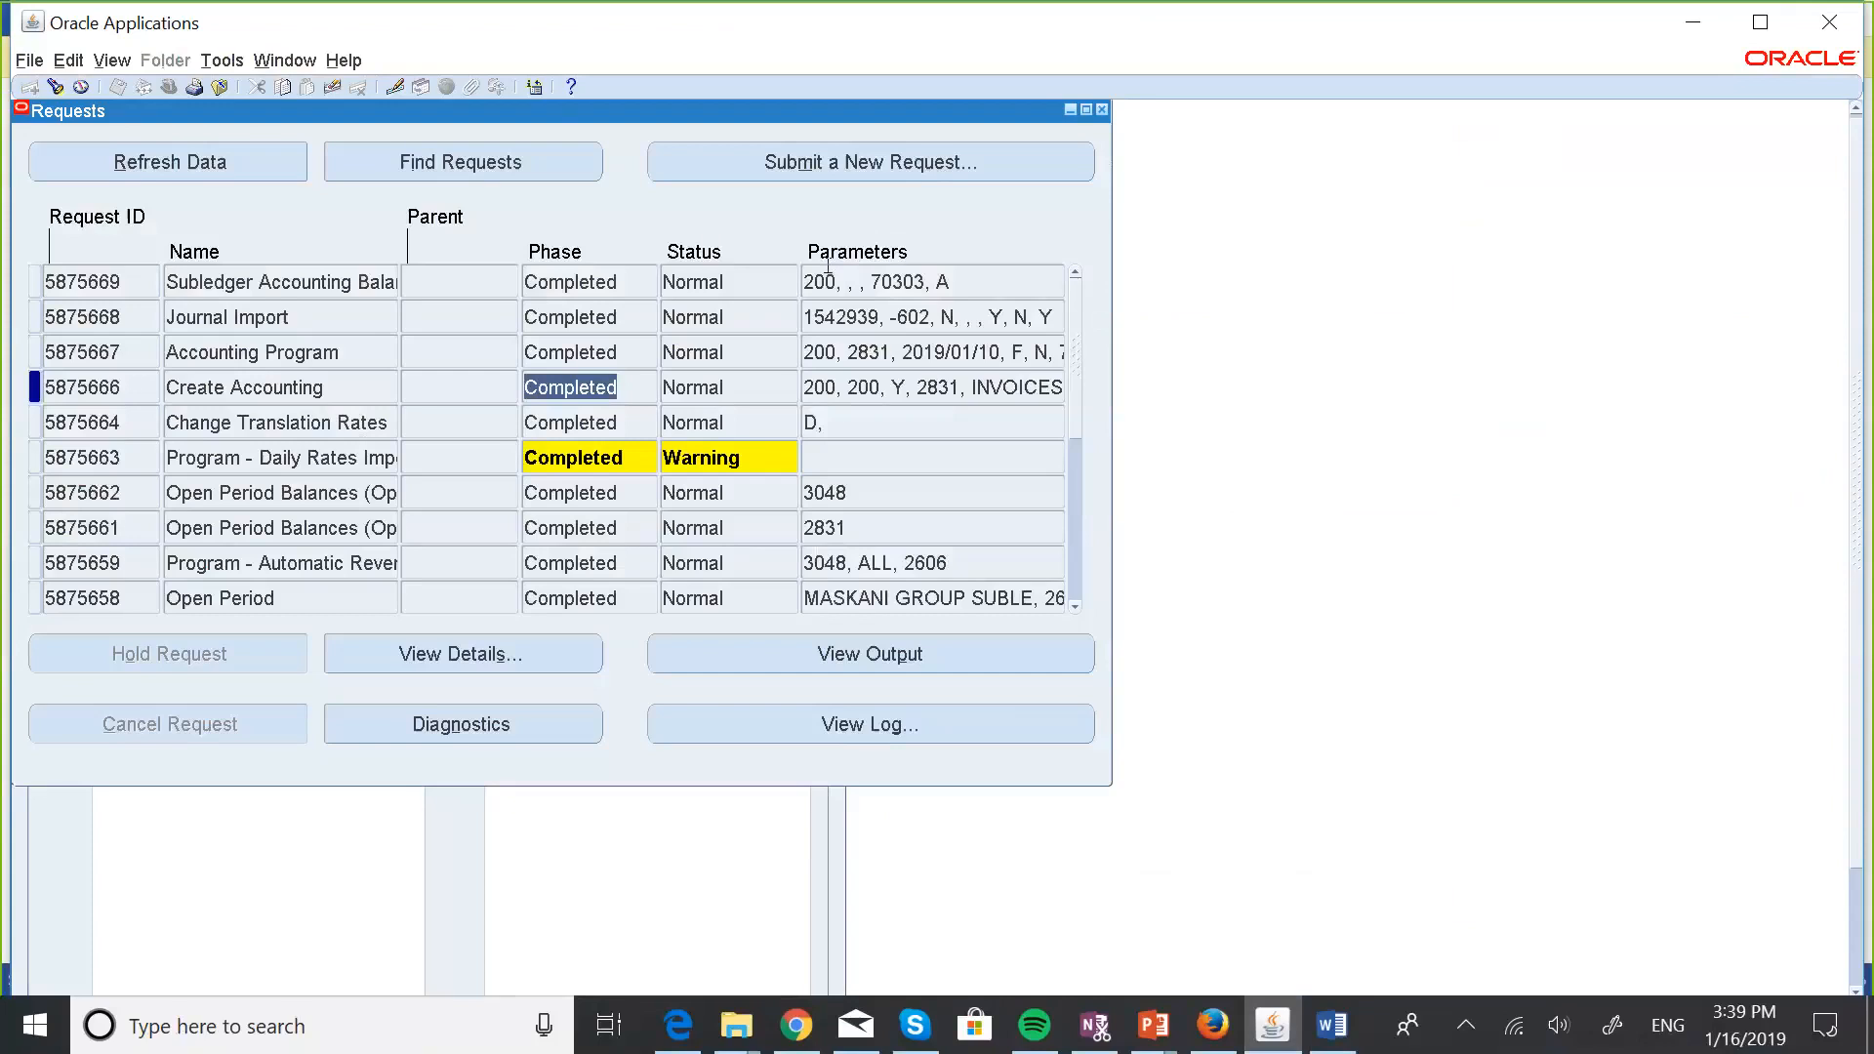
pyautogui.click(23, 64)
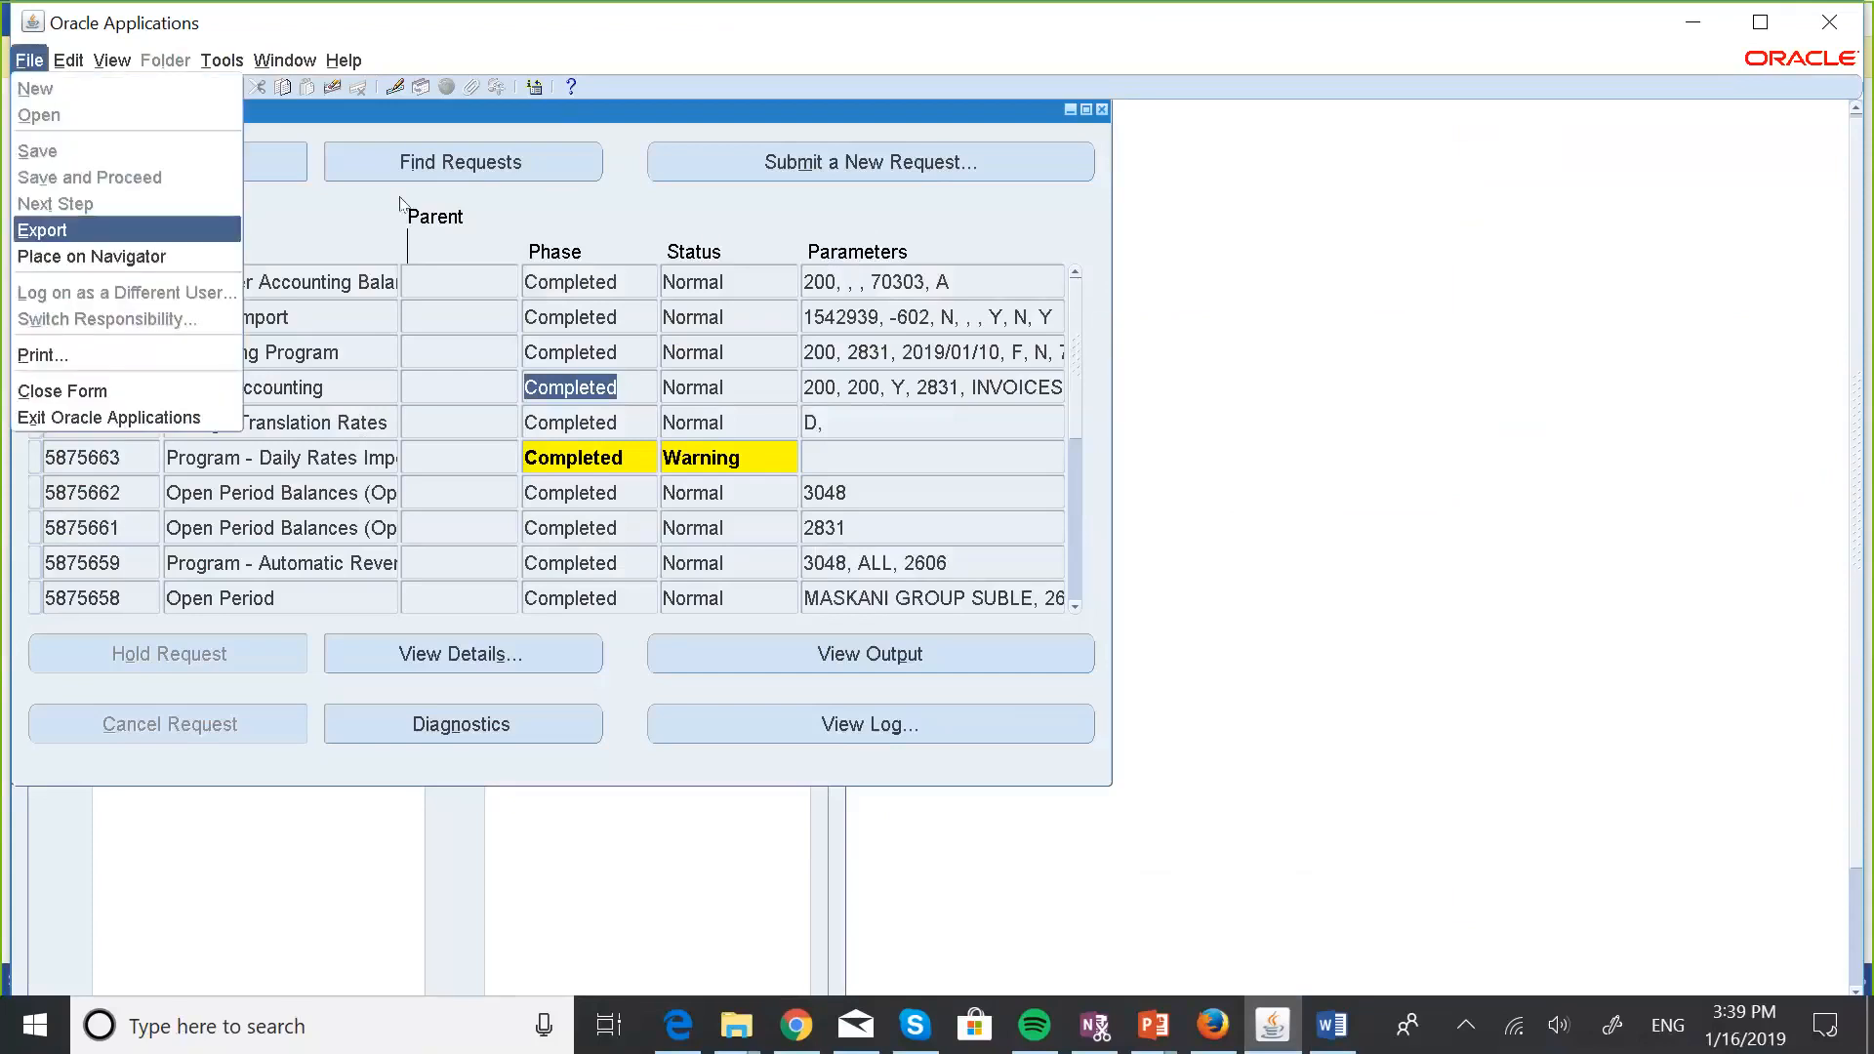
pyautogui.click(1311, 274)
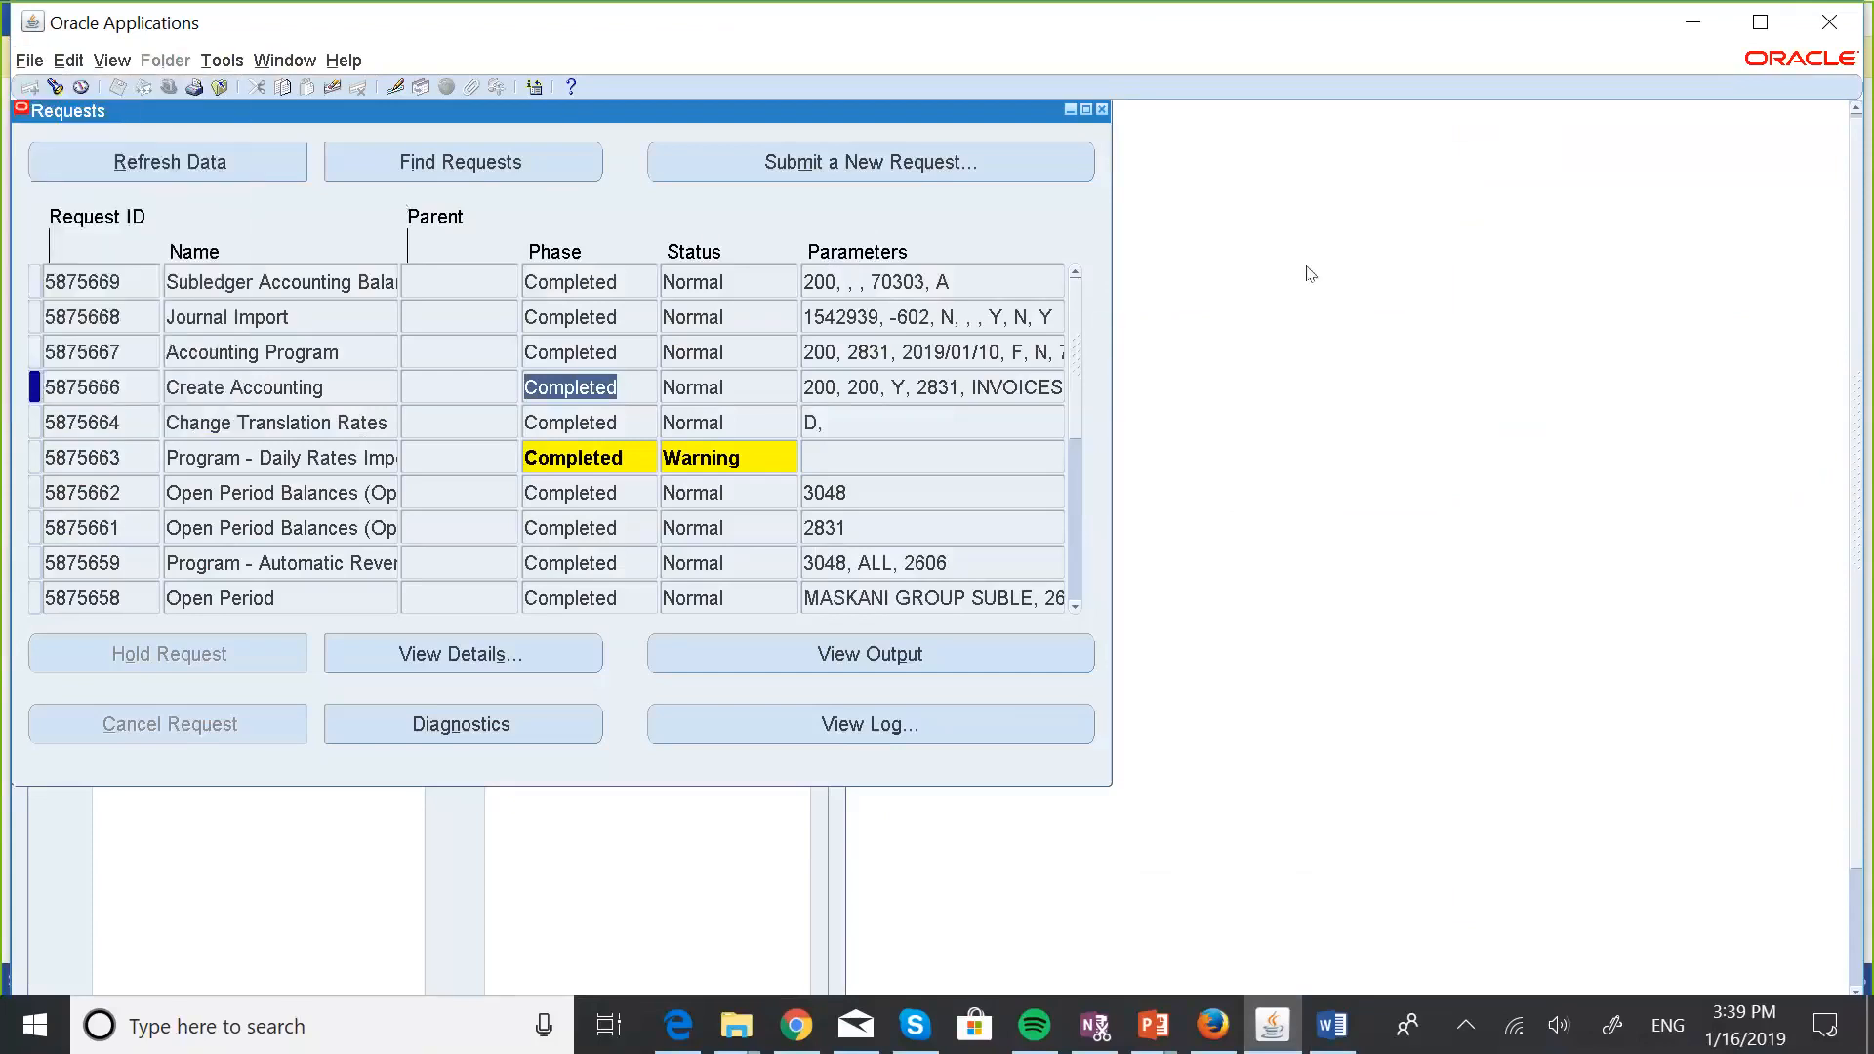
pyautogui.click(1102, 110)
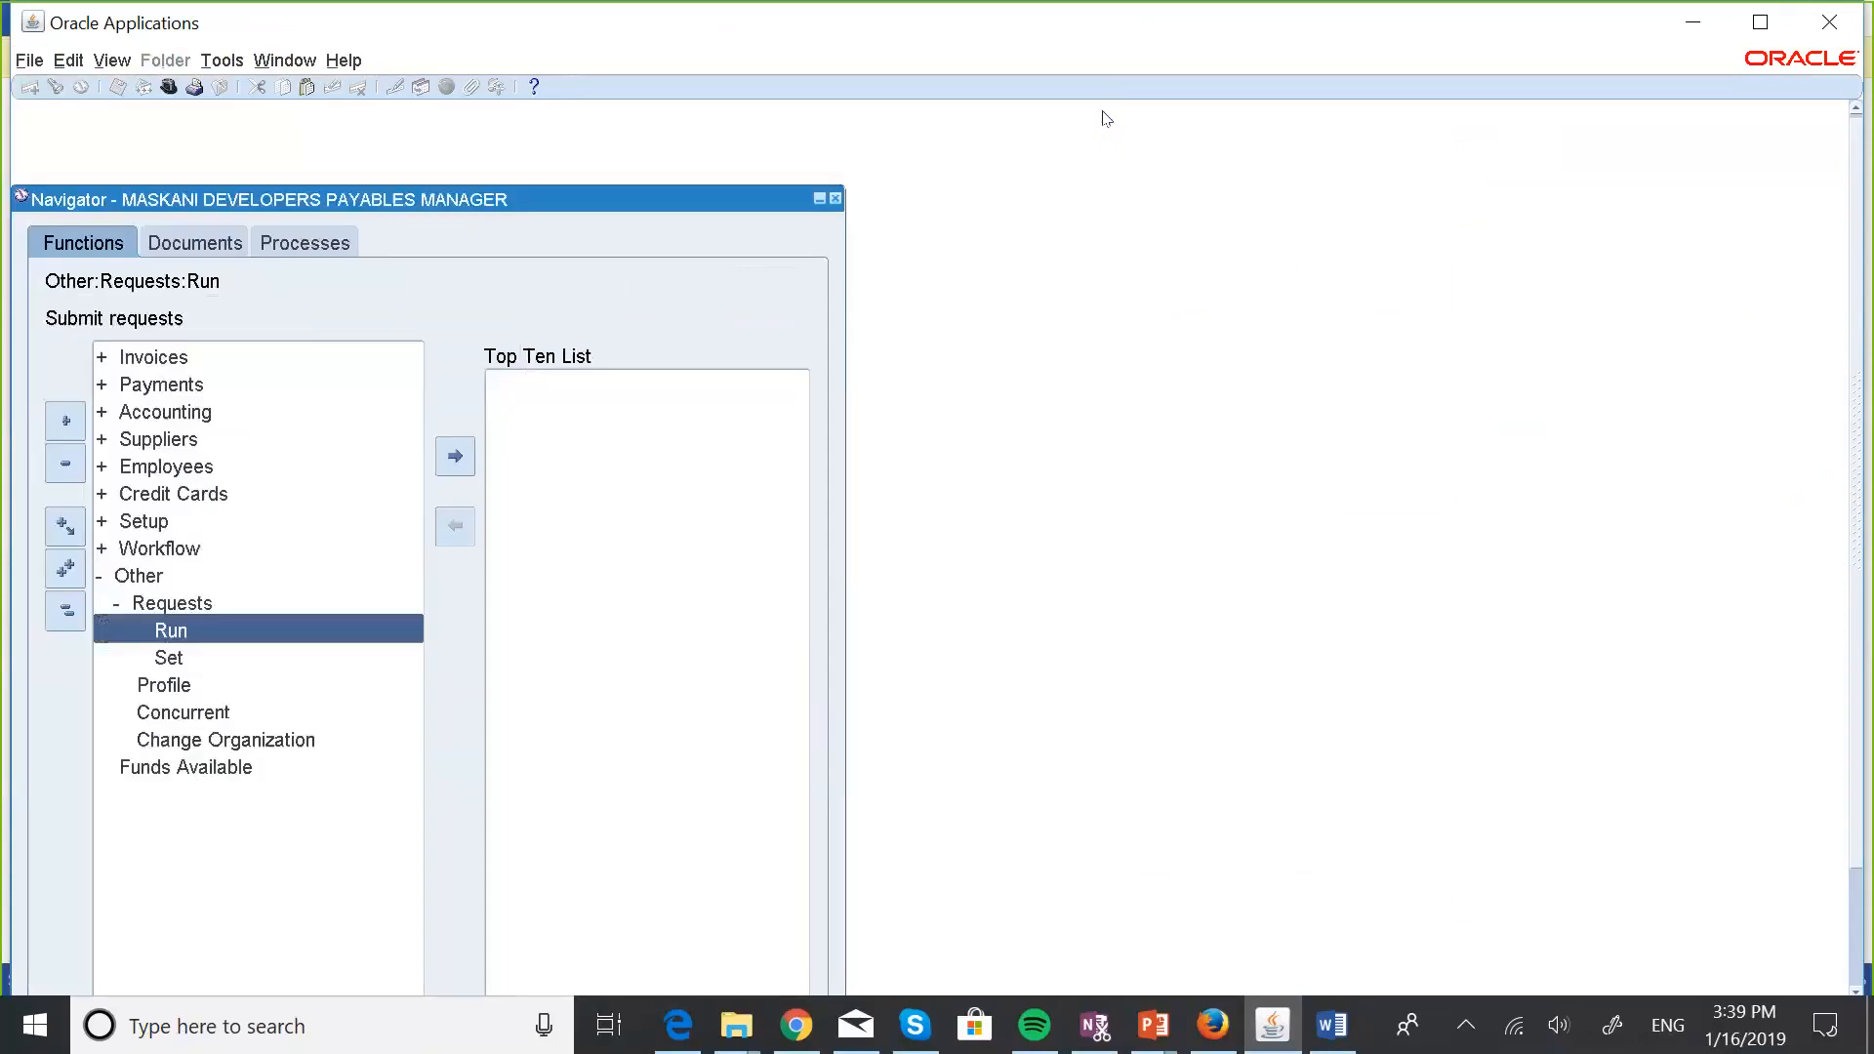
pyautogui.click(27, 64)
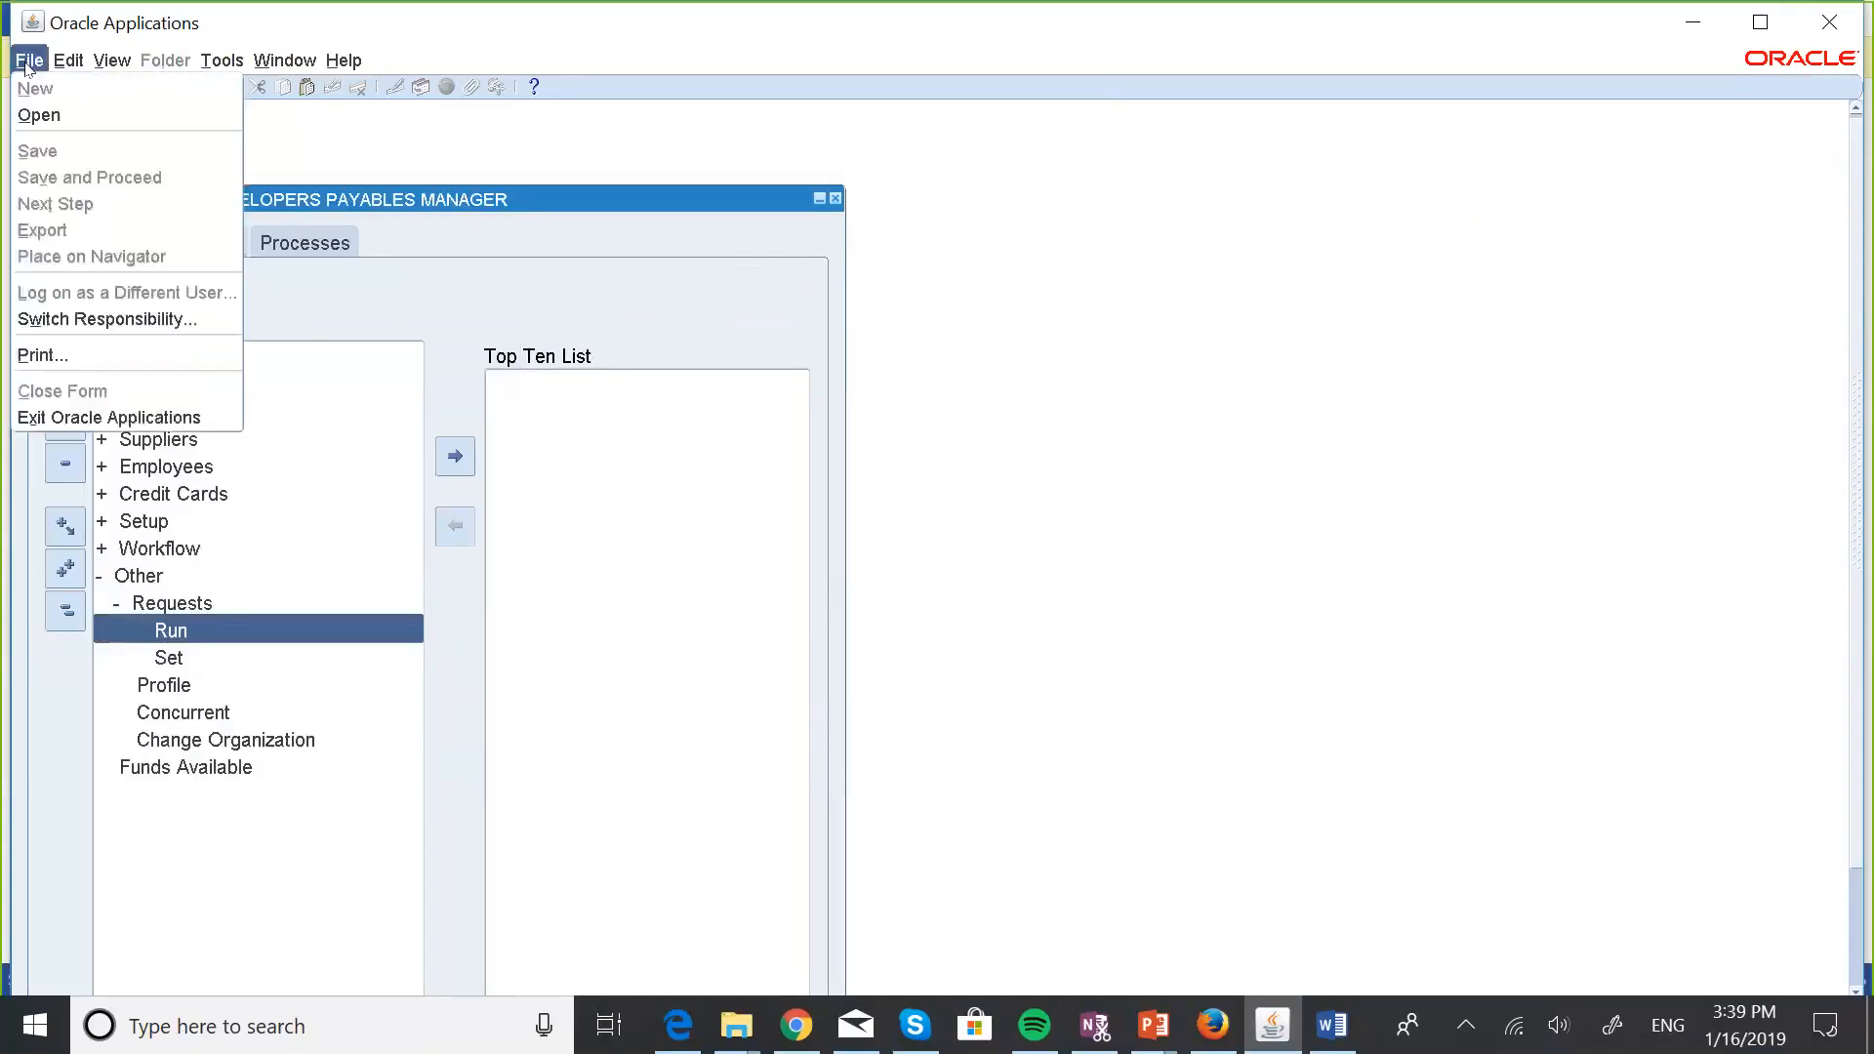
pyautogui.click(109, 320)
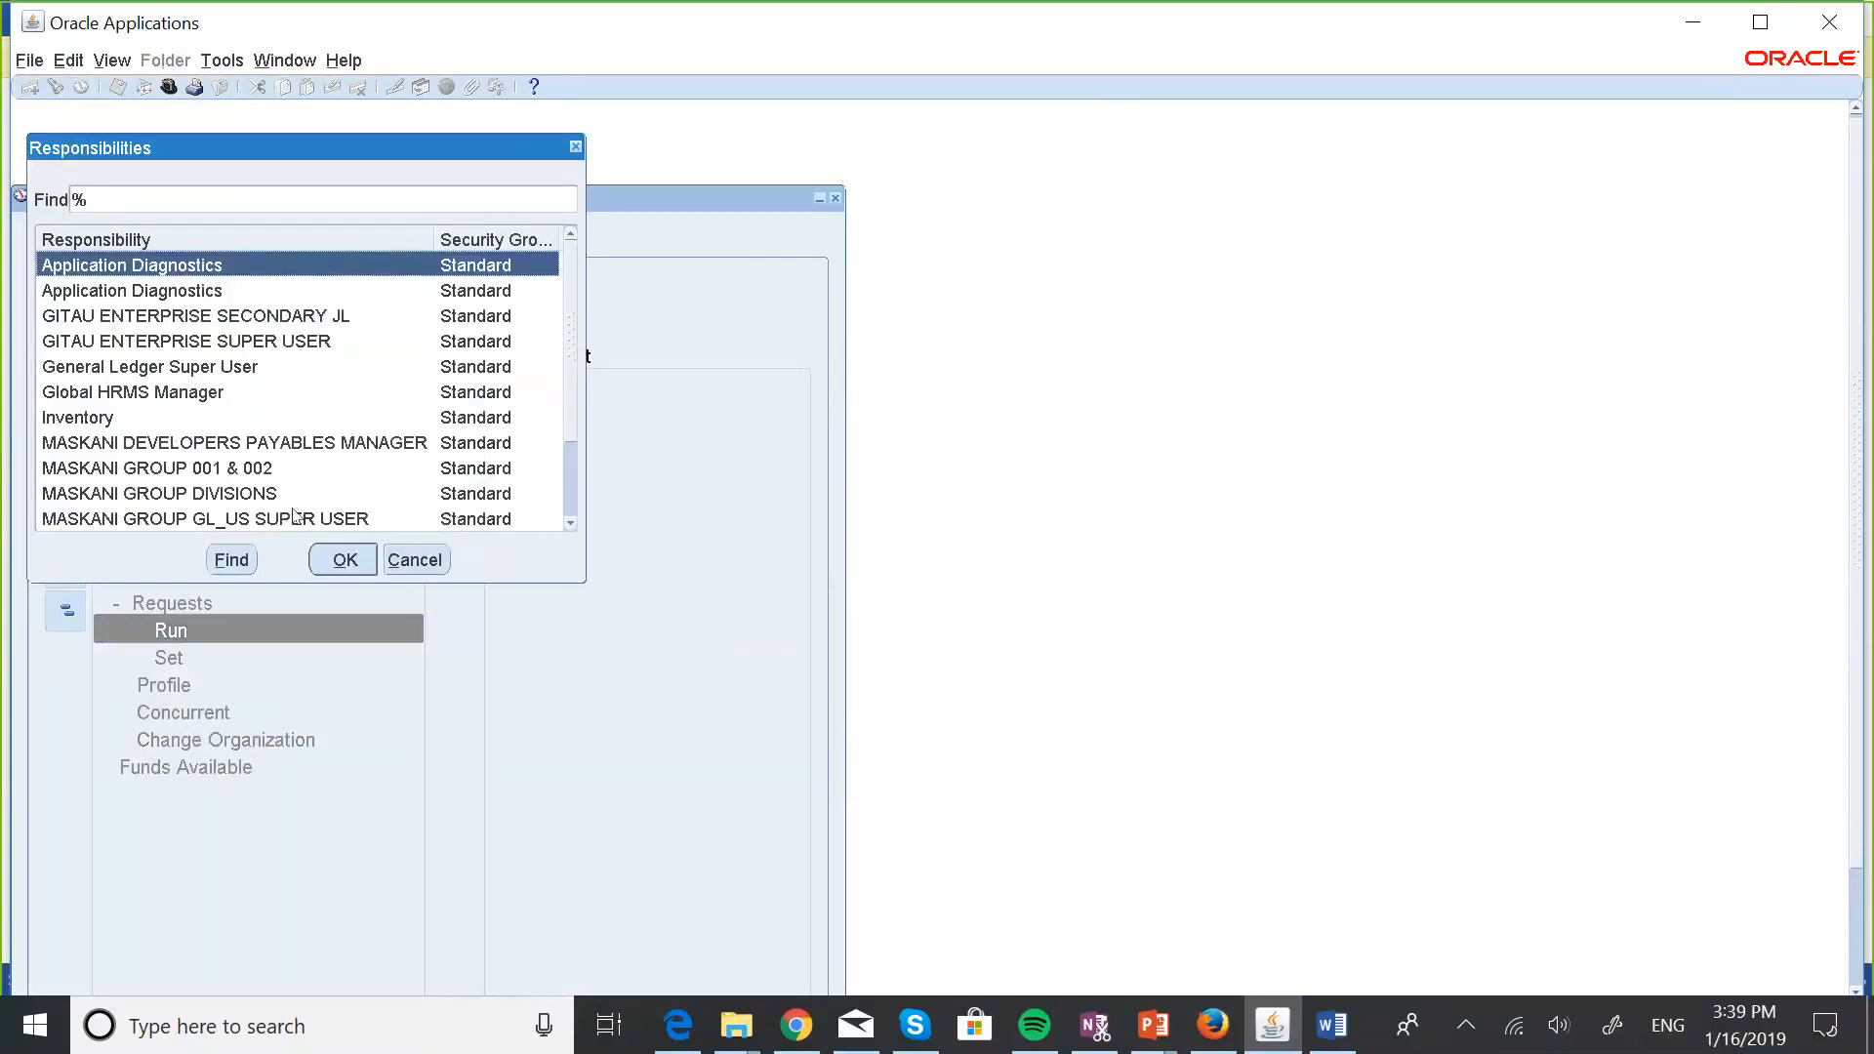
pyautogui.click(282, 520)
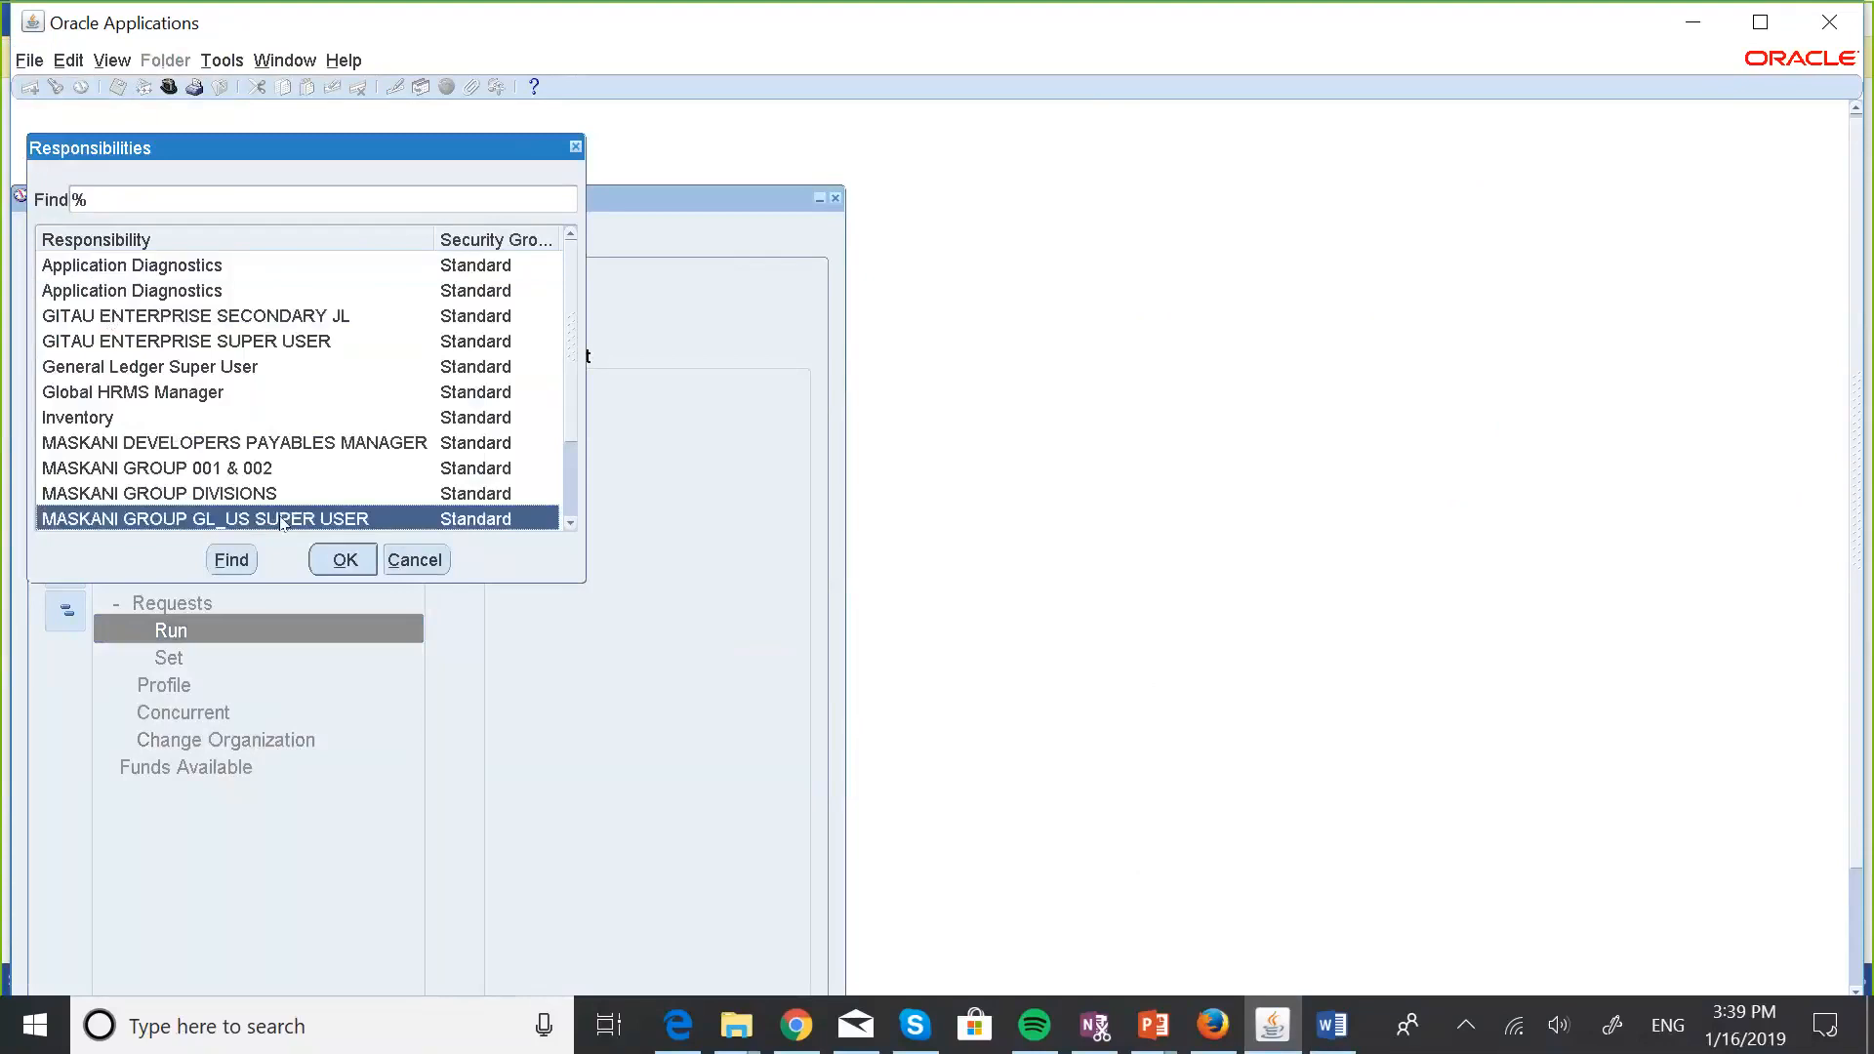
pyautogui.doubleClick(282, 520)
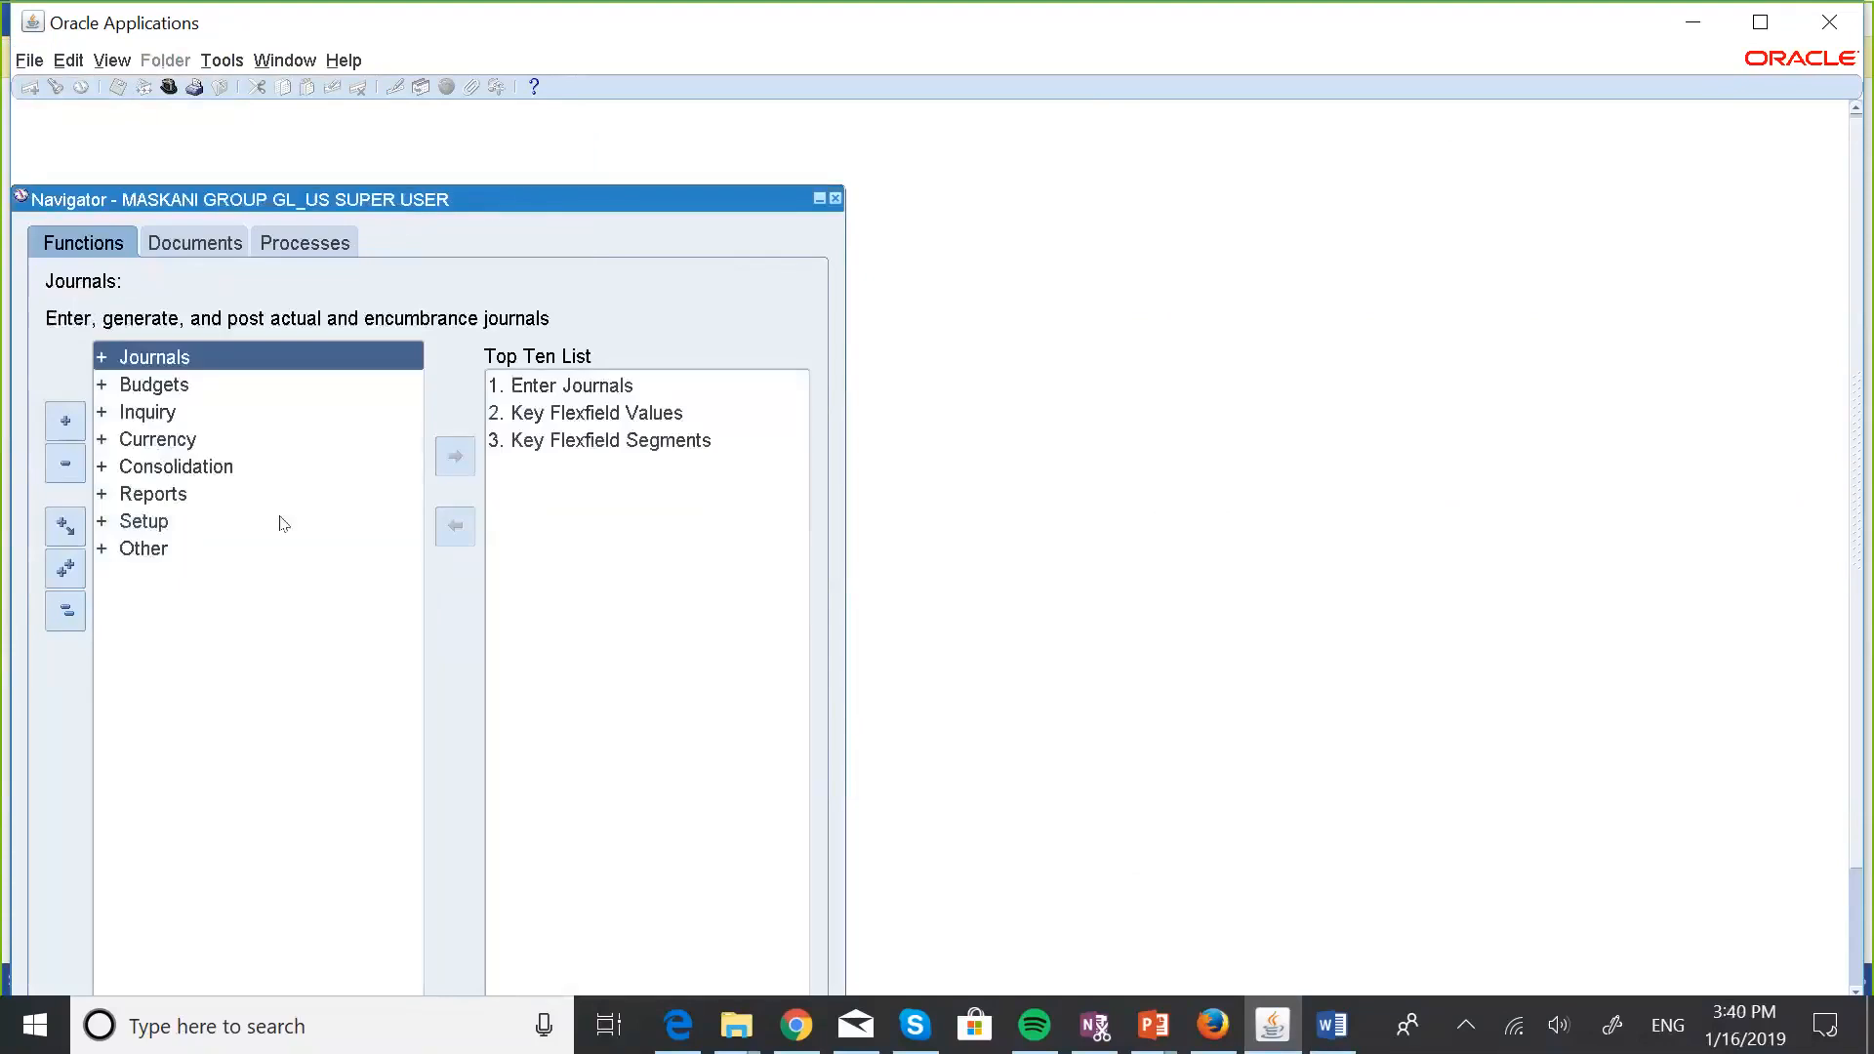
pyautogui.press('Return')
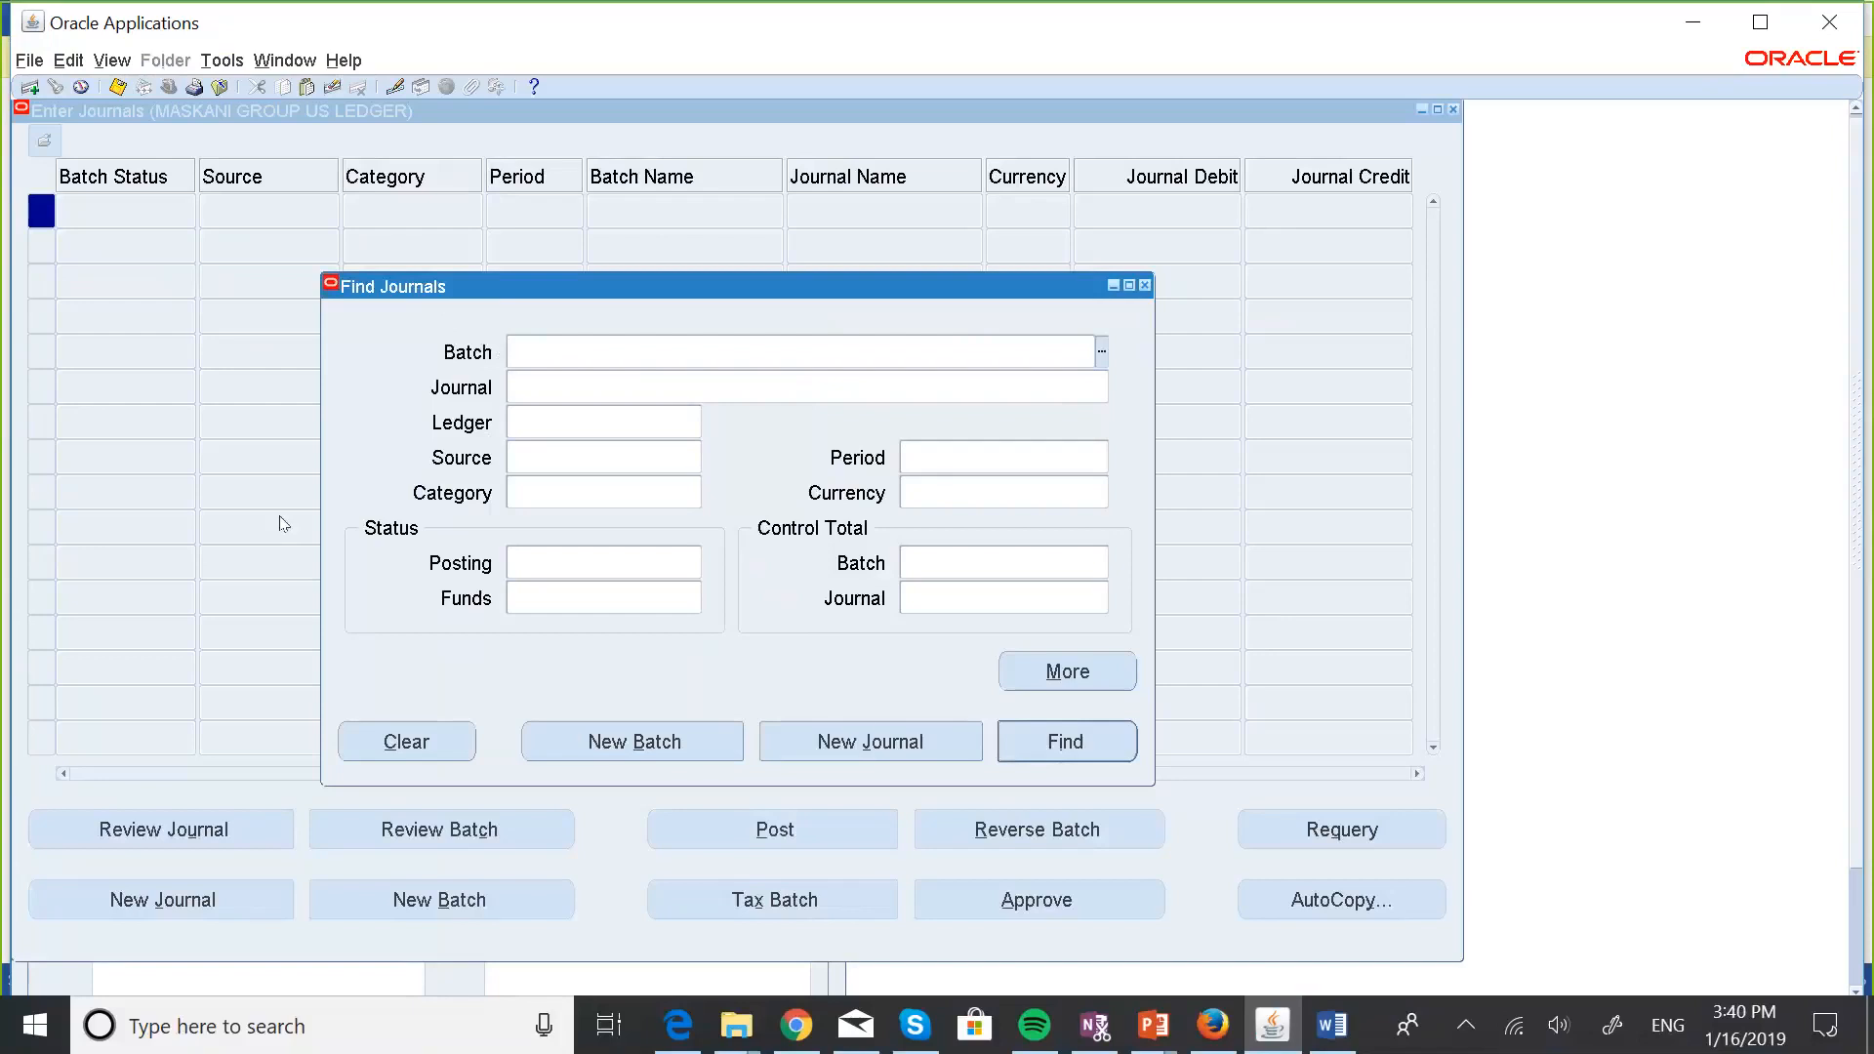
pyautogui.click(1104, 741)
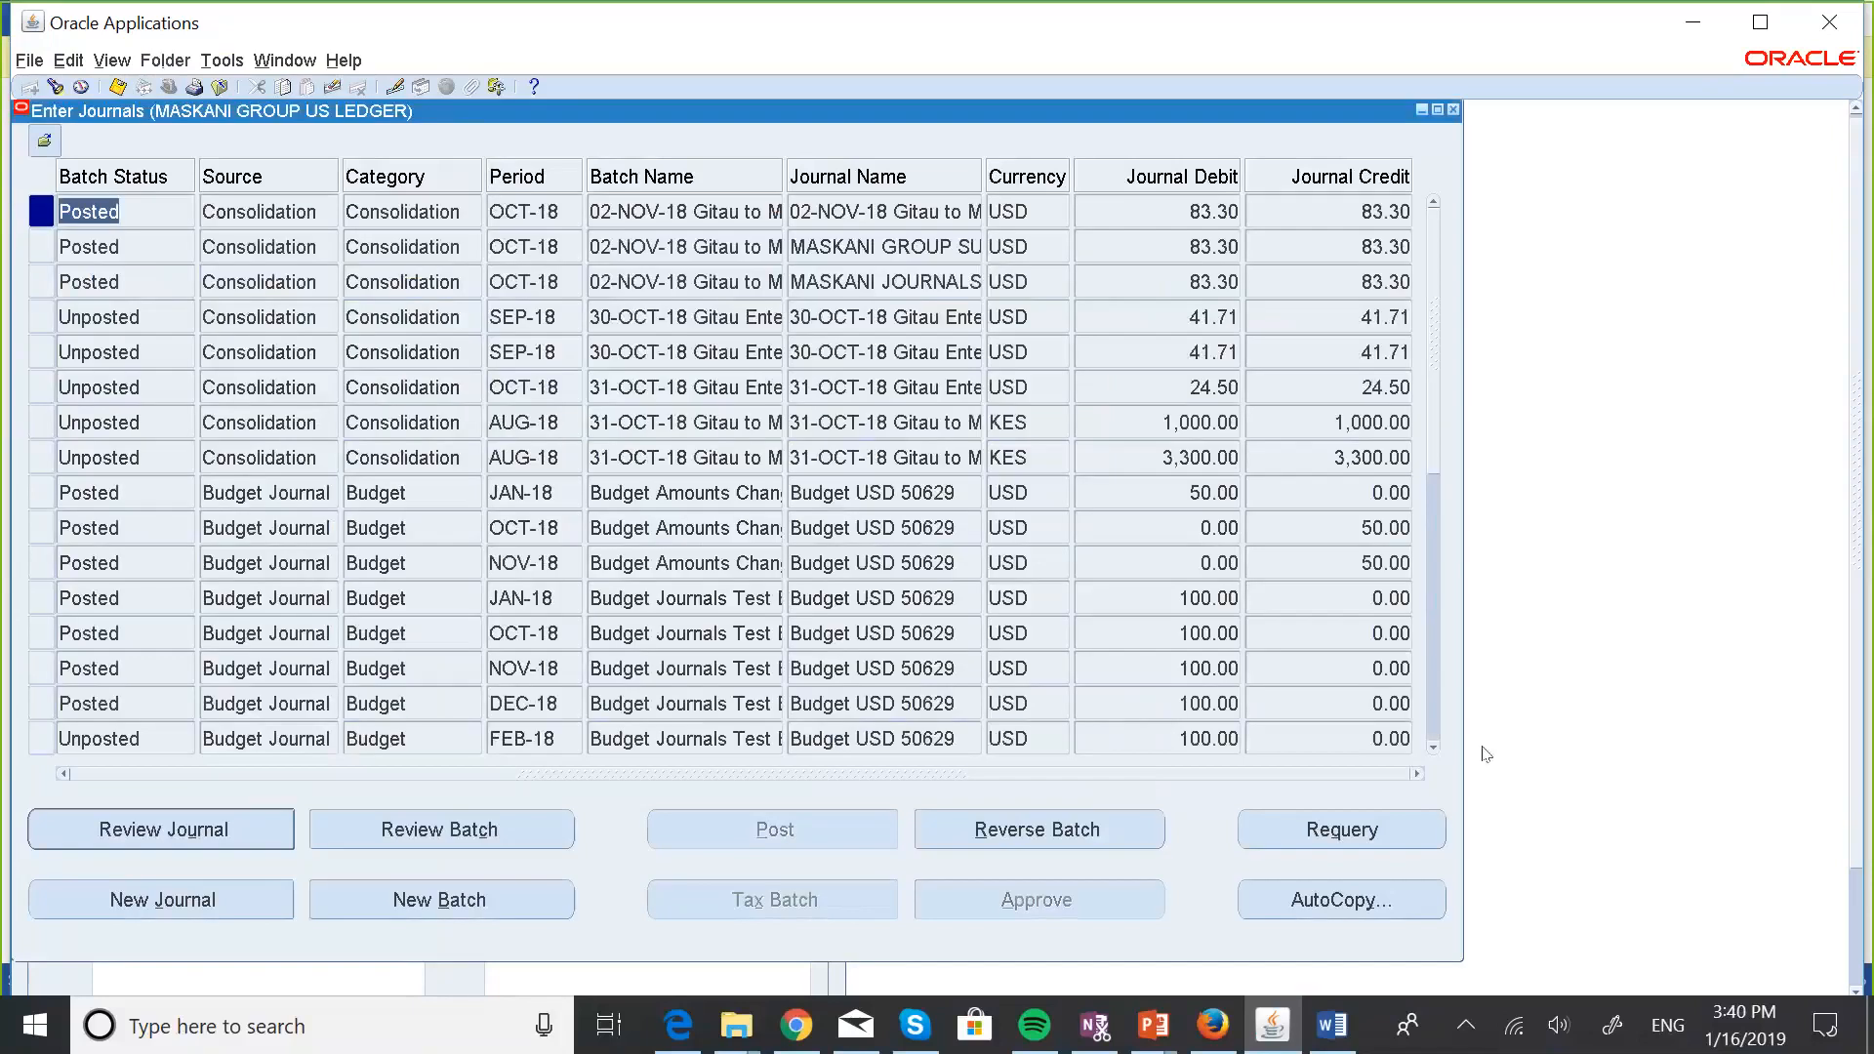
pyautogui.click(1453, 110)
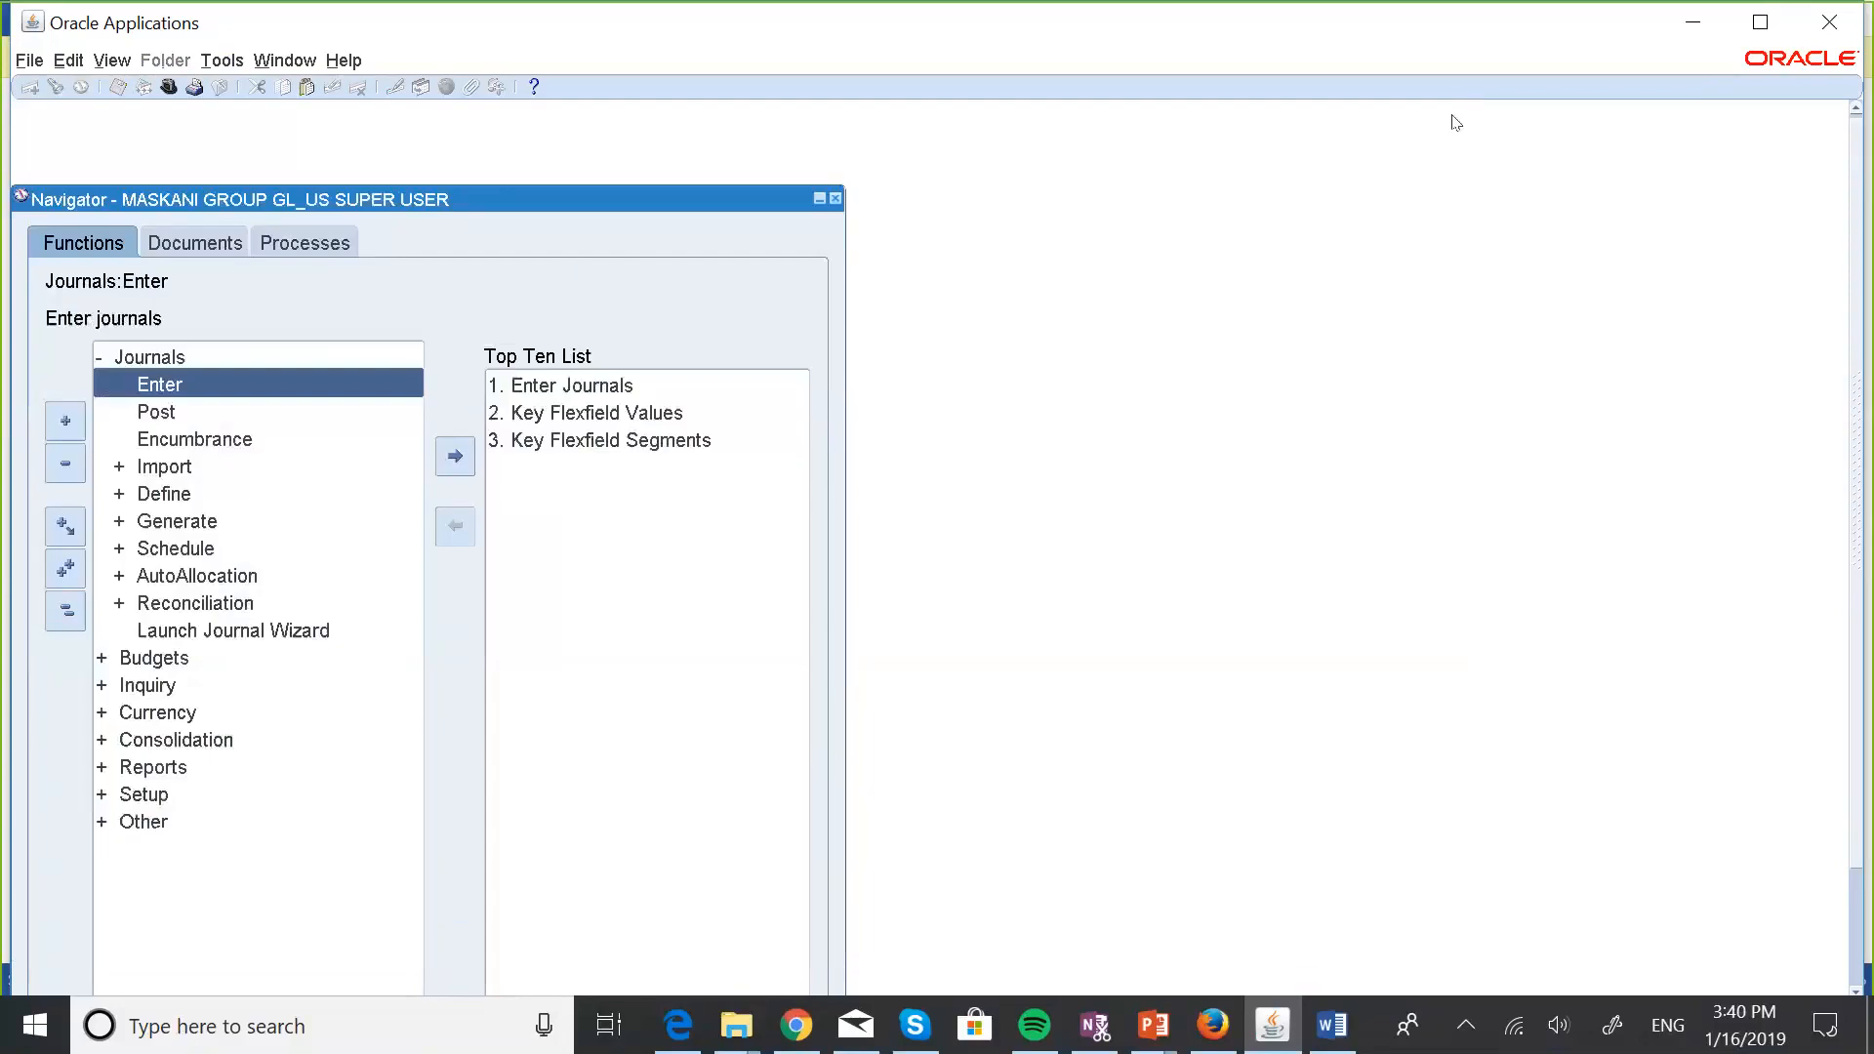
# Open the journal search in Enter Journals and set the posting status criterion to Unposted.
pyautogui.press('Return')
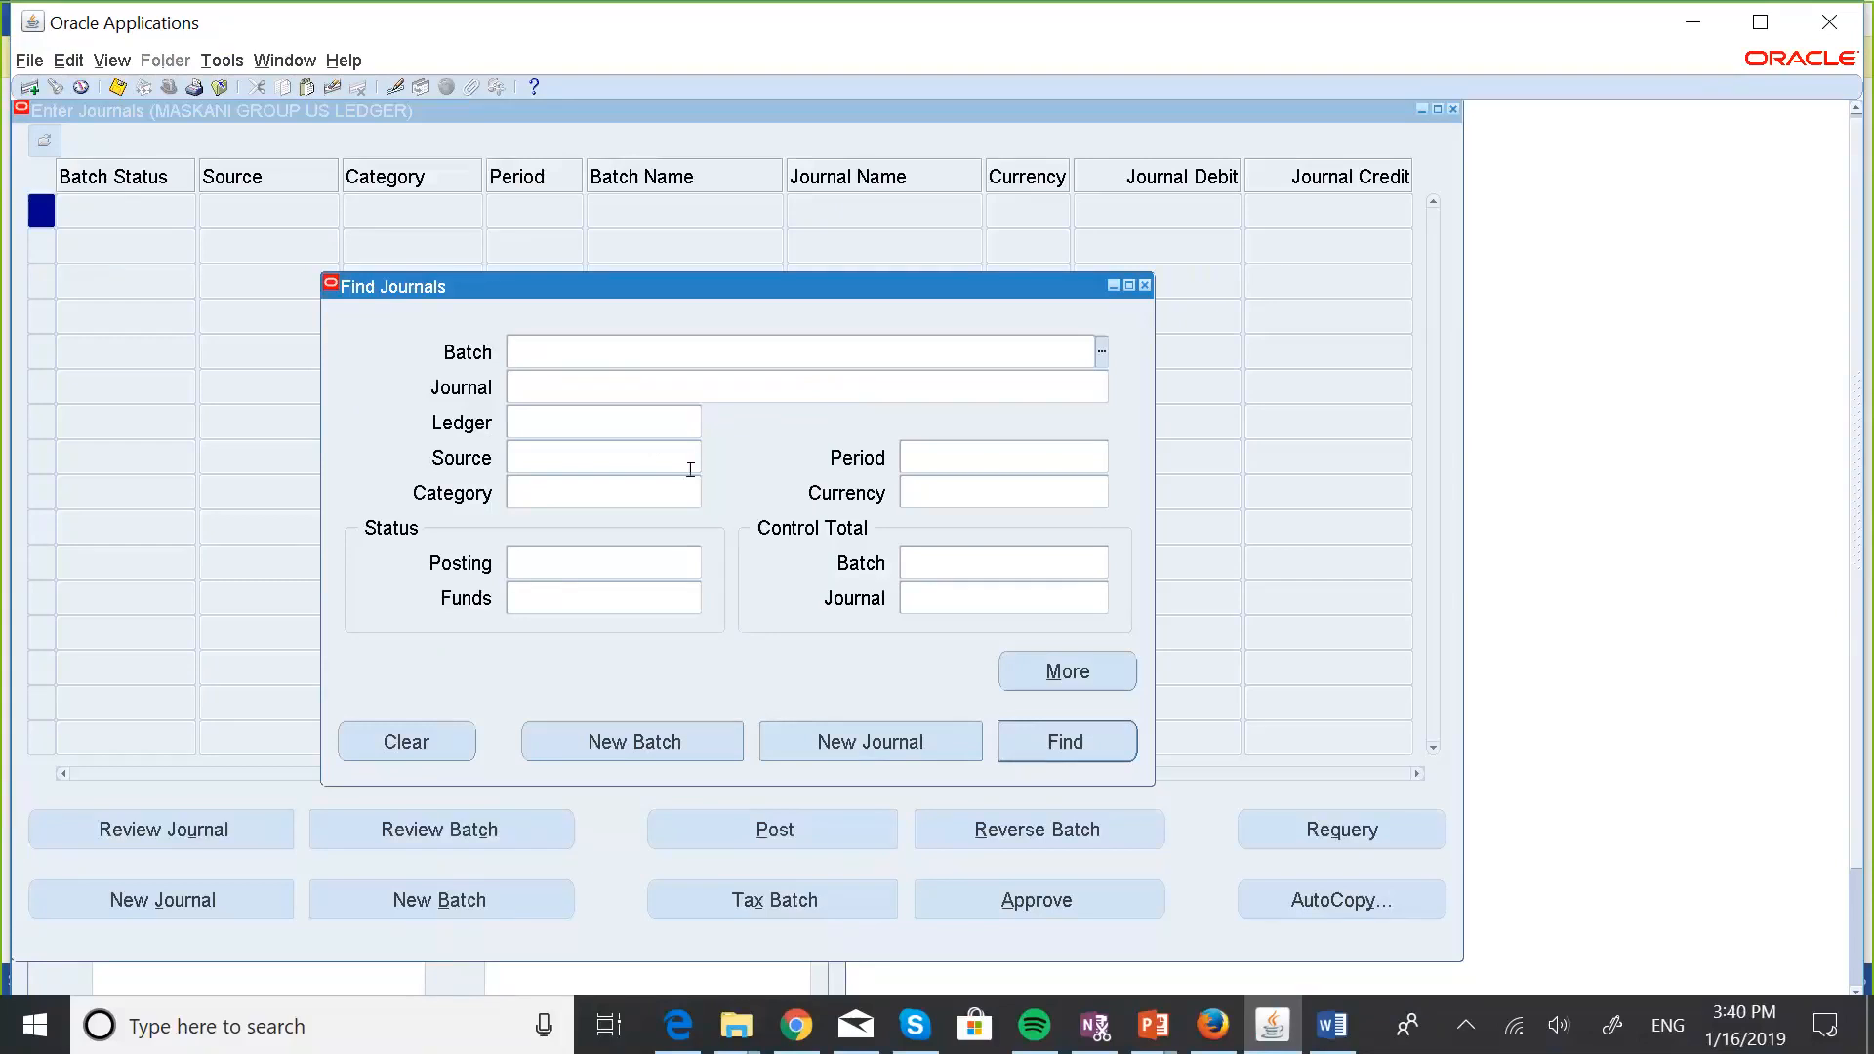
pyautogui.click(549, 561)
pyautogui.click(694, 558)
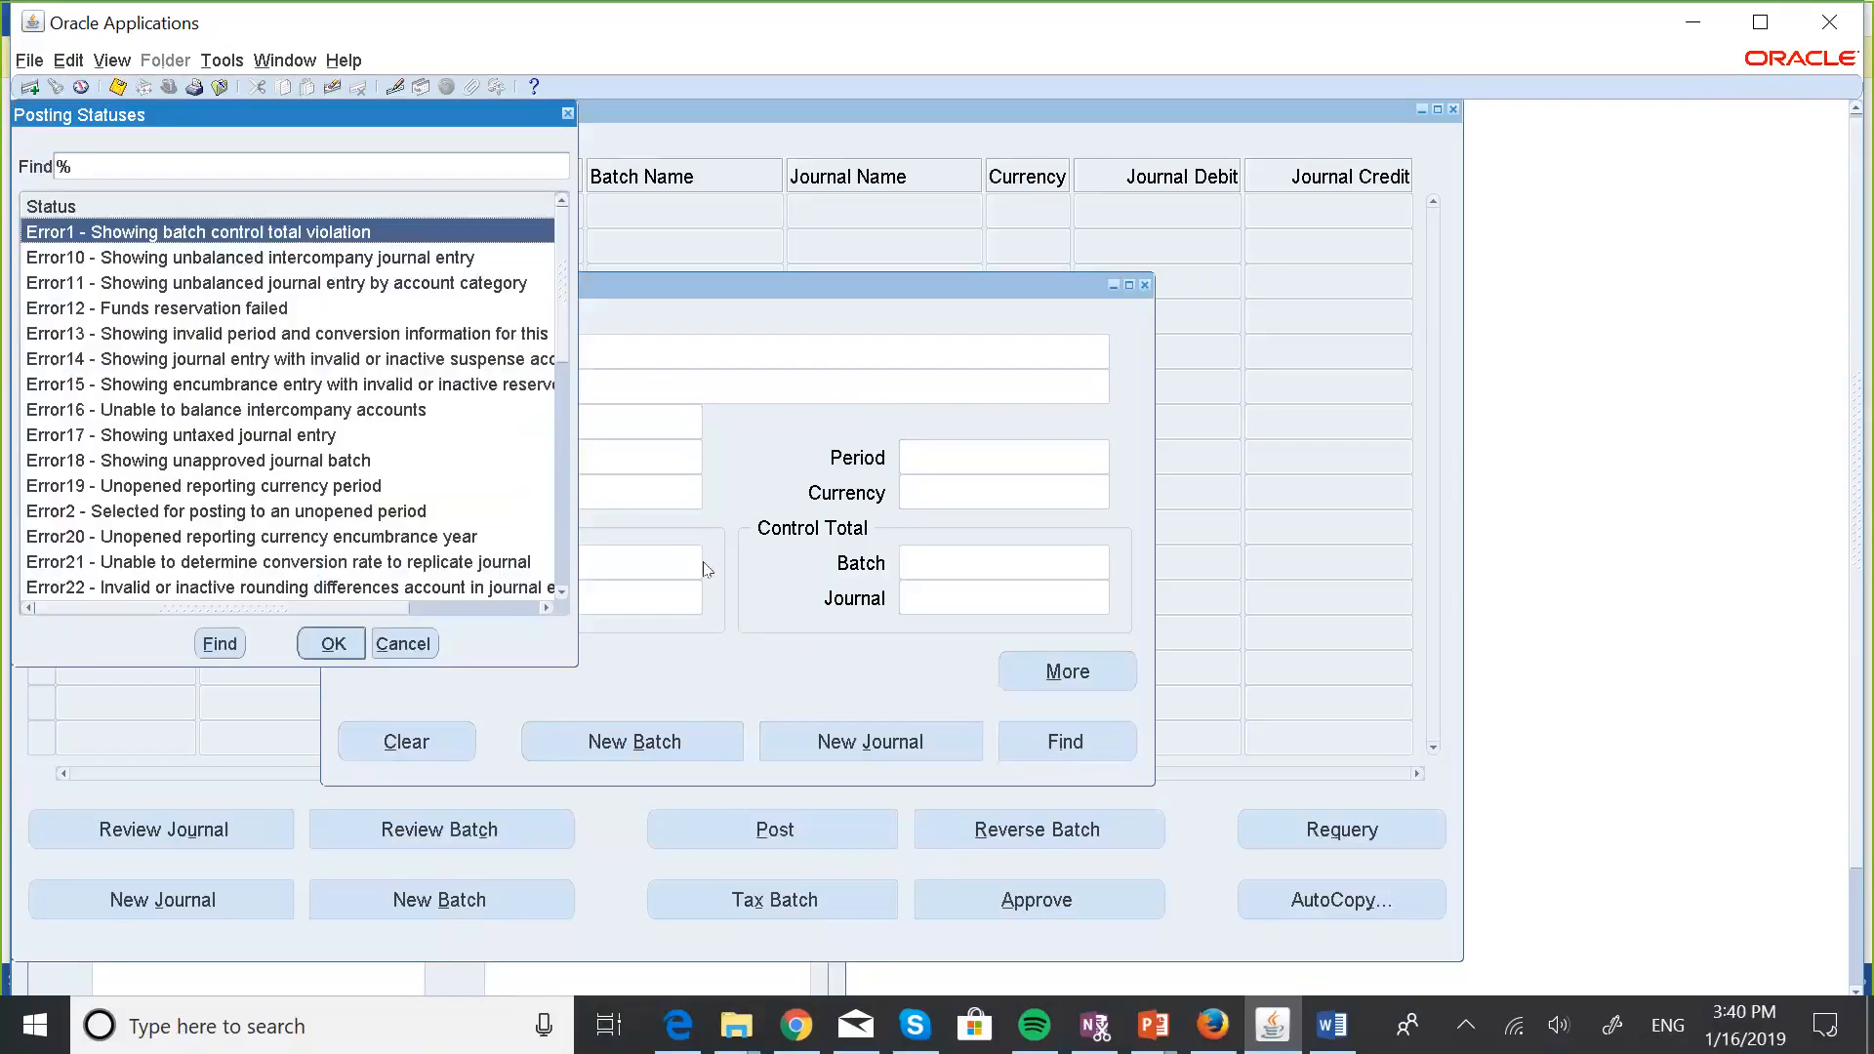
pyautogui.click(568, 114)
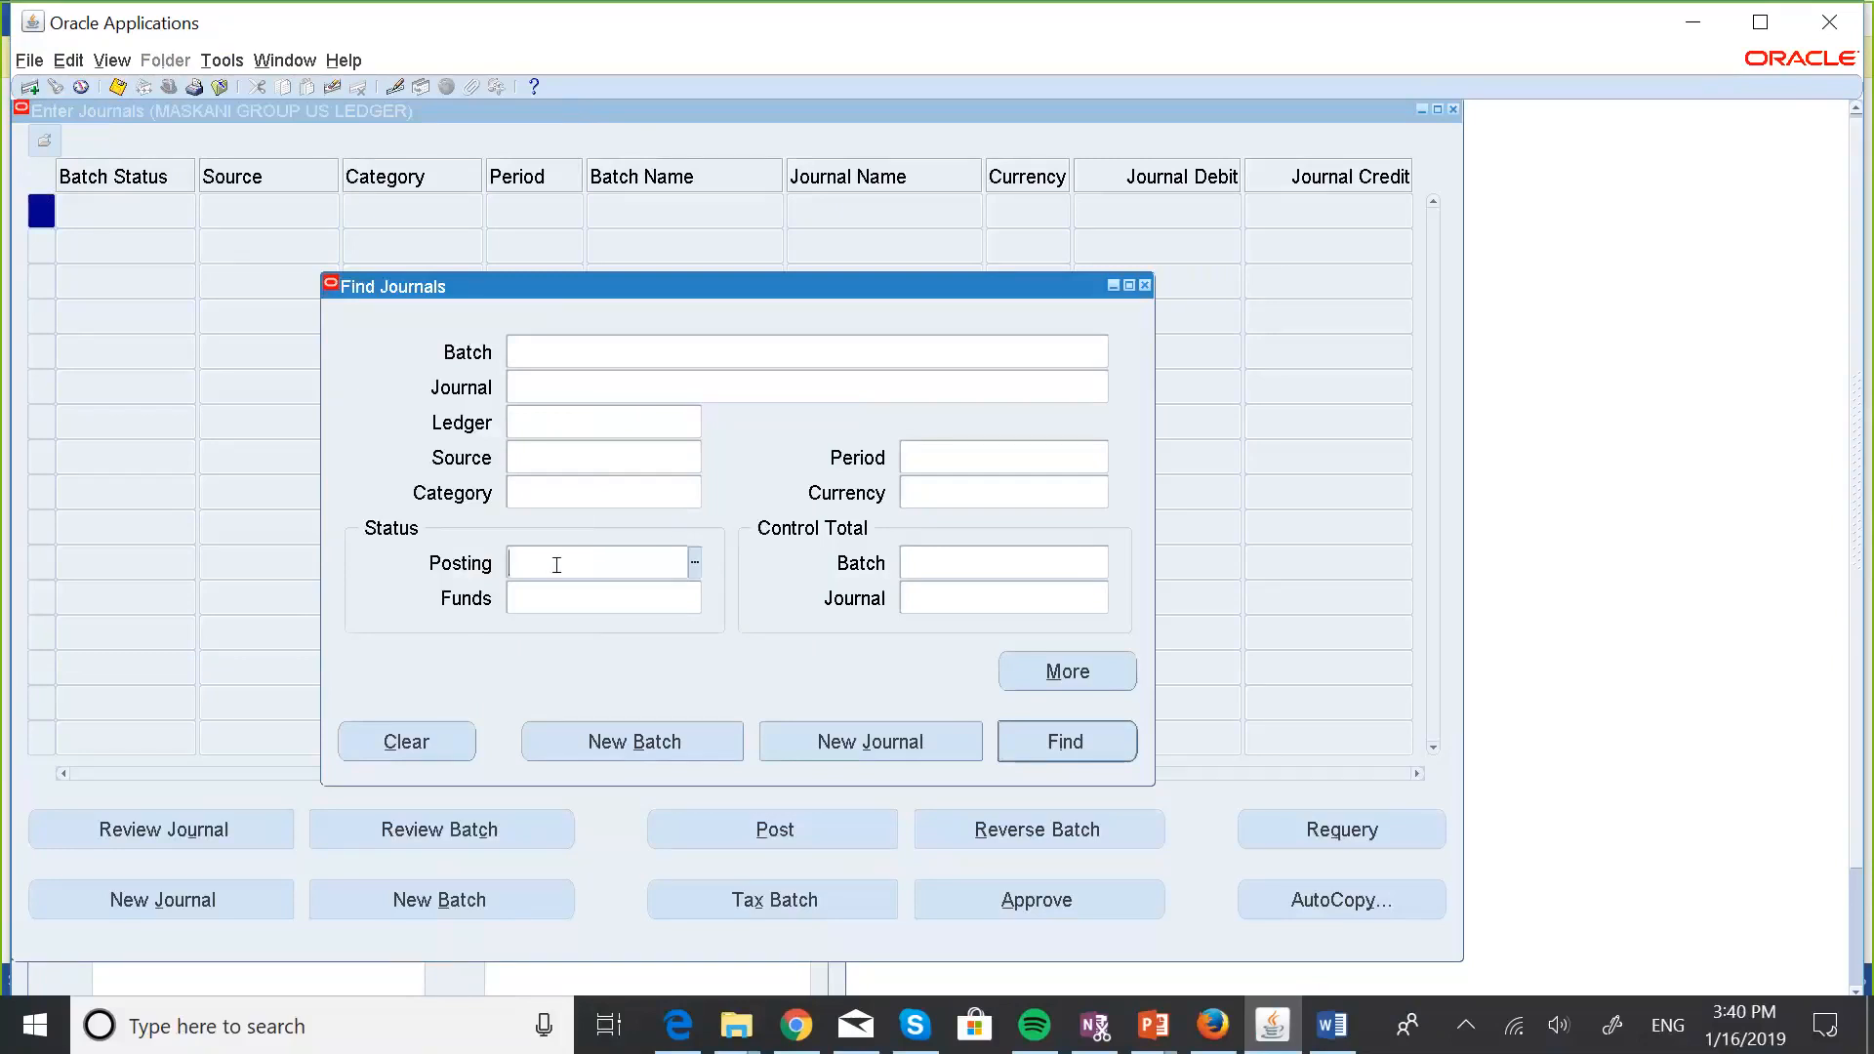
pyautogui.press('capslock')
pyautogui.write('un')
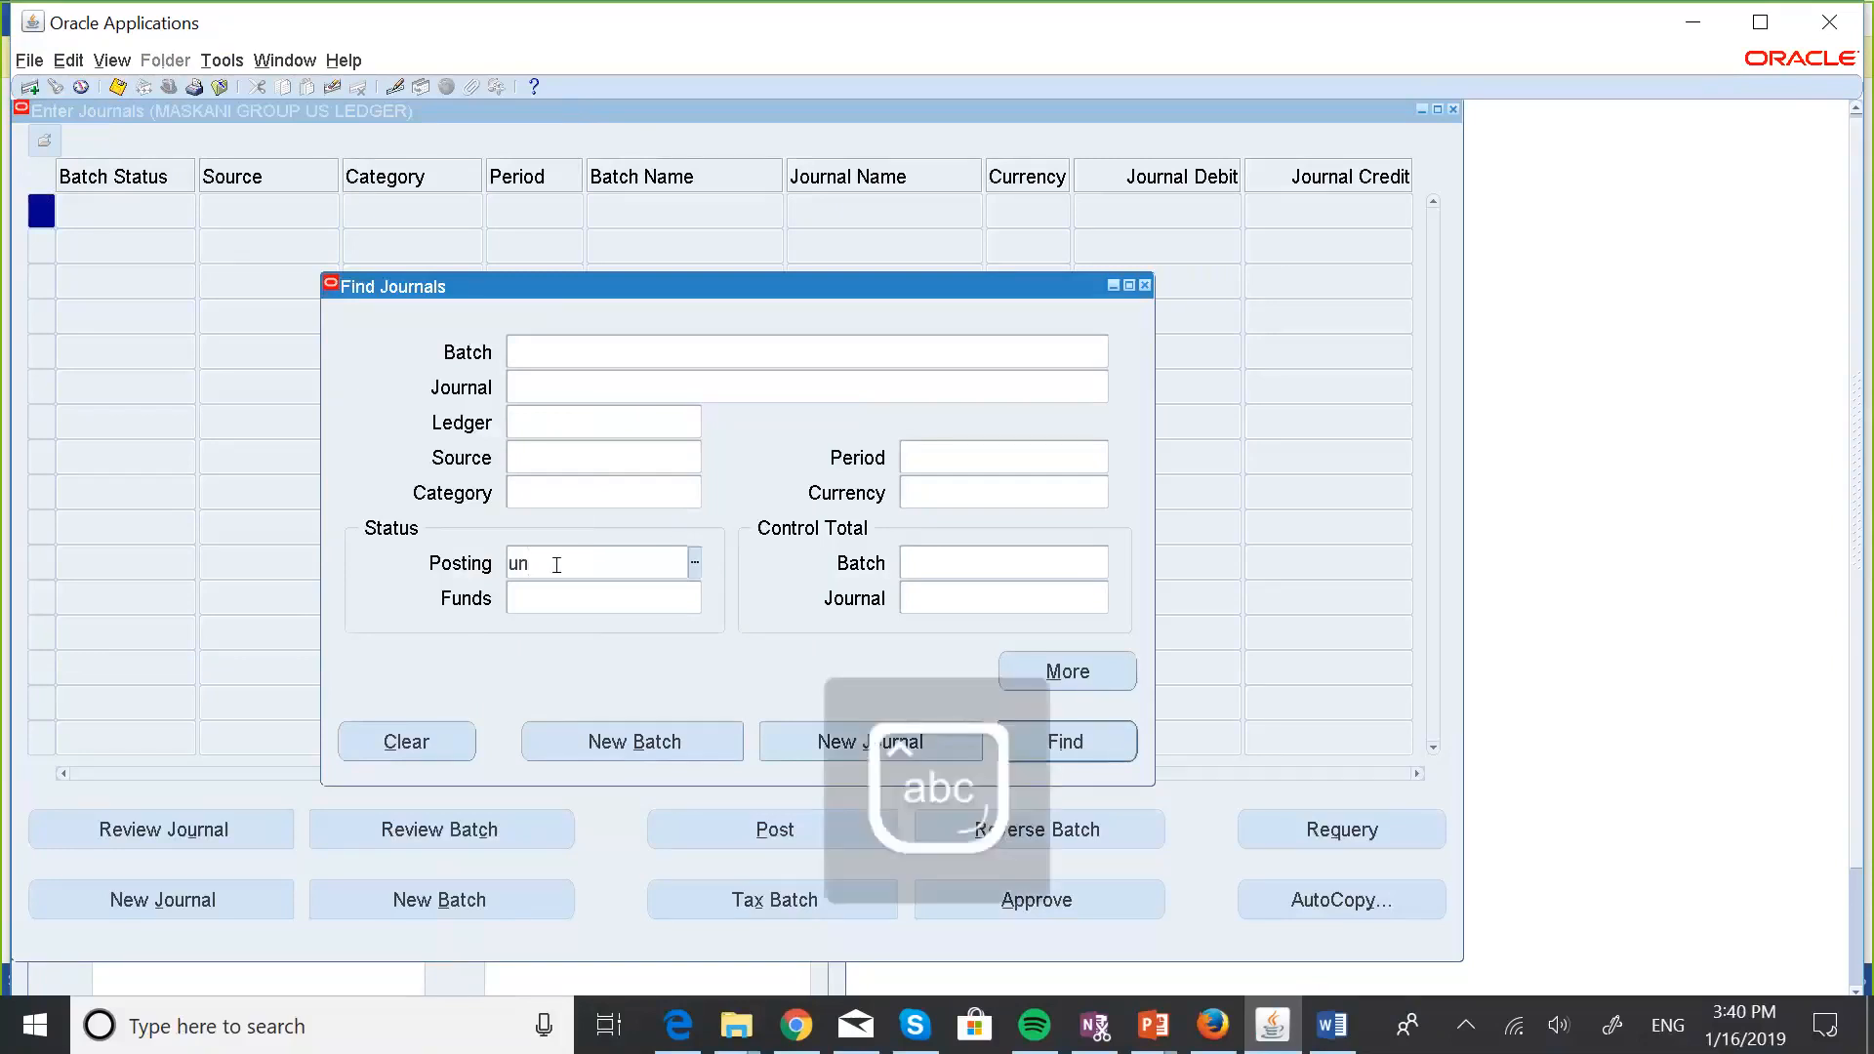
pyautogui.write('posted')
pyautogui.press('Tab')
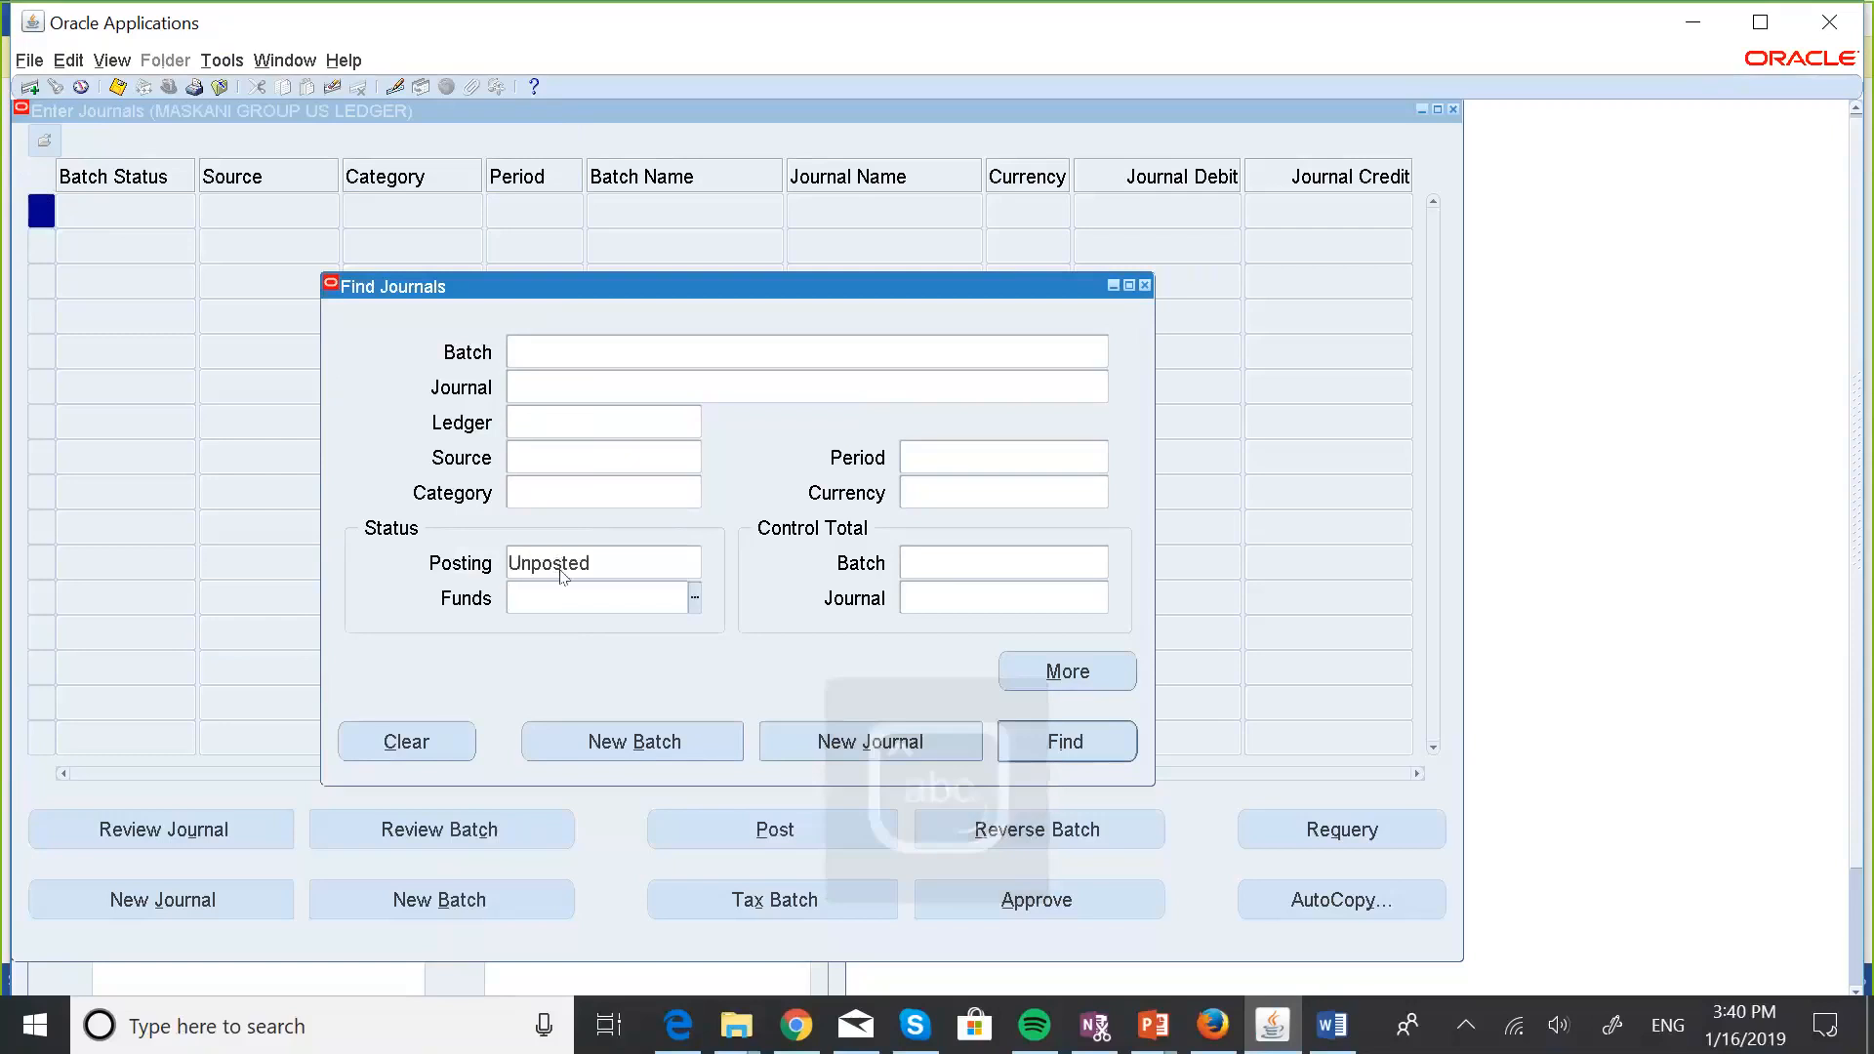
# Try to find the unposted journals whose source is AX Payables.
pyautogui.click(548, 455)
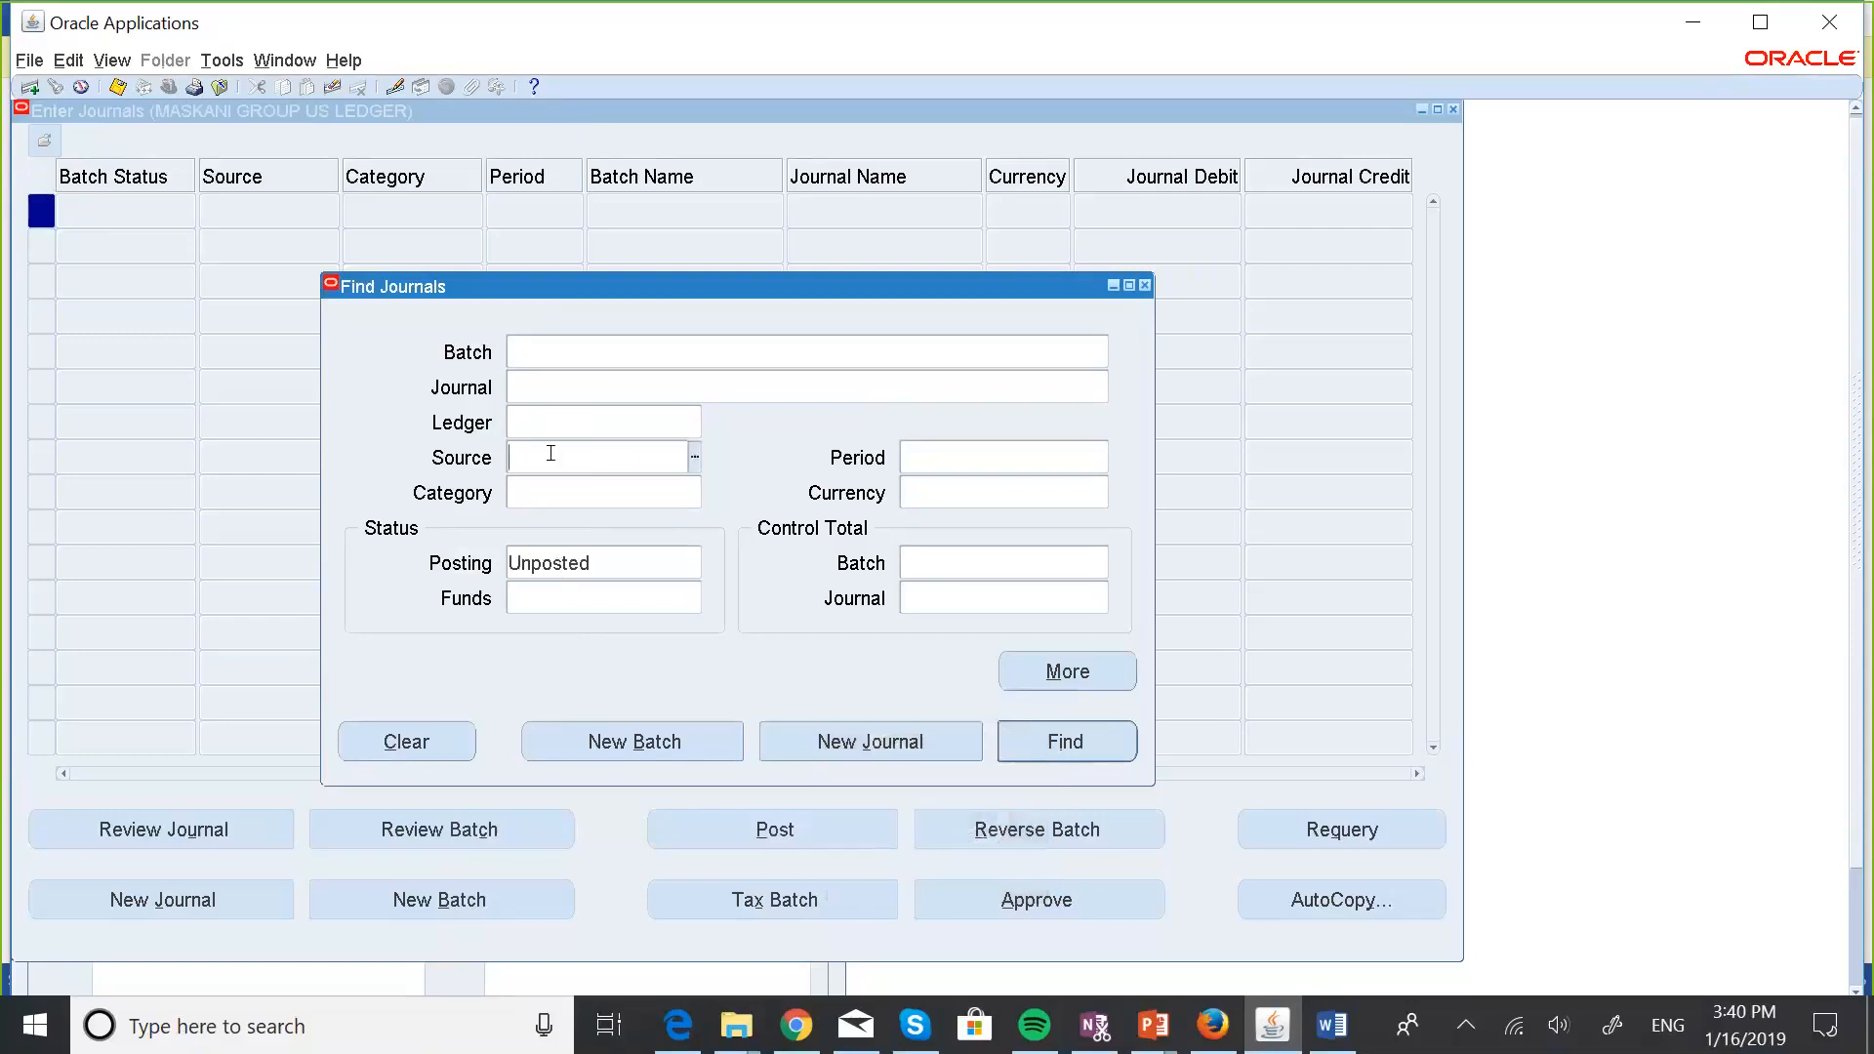
pyautogui.click(694, 459)
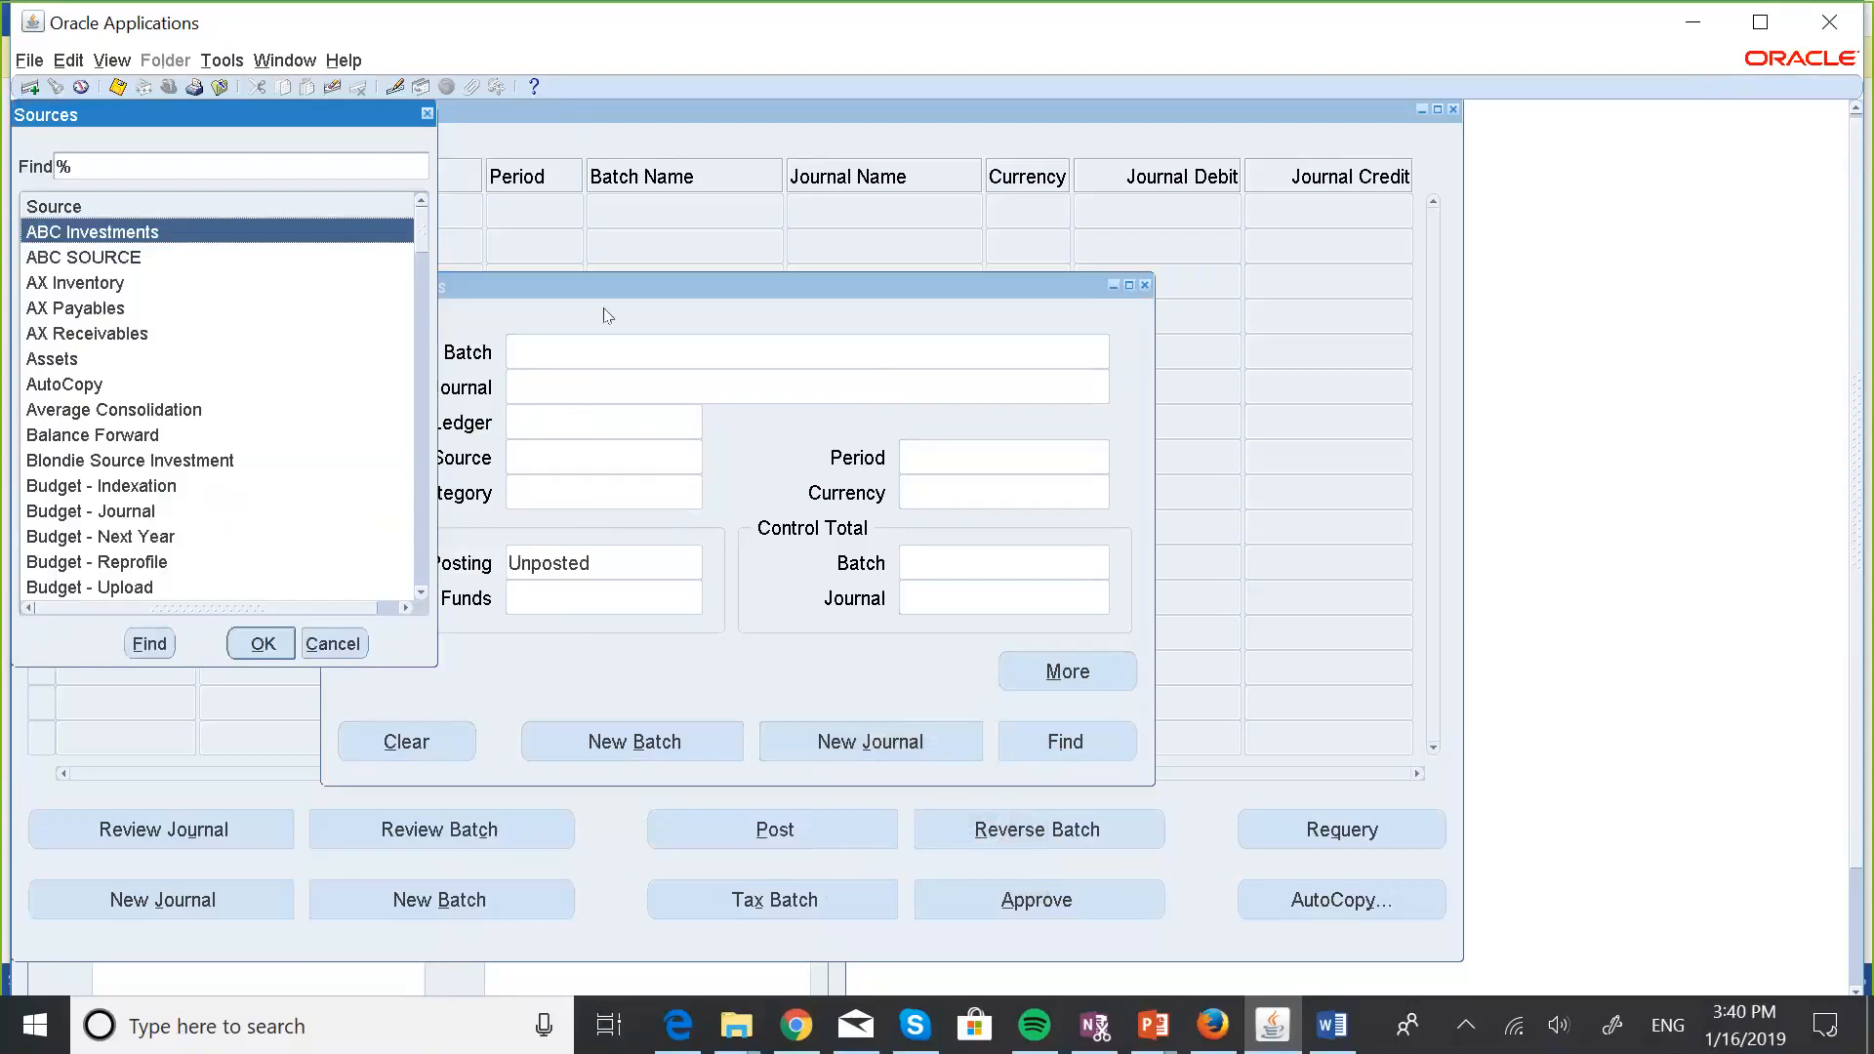
pyautogui.click(421, 591)
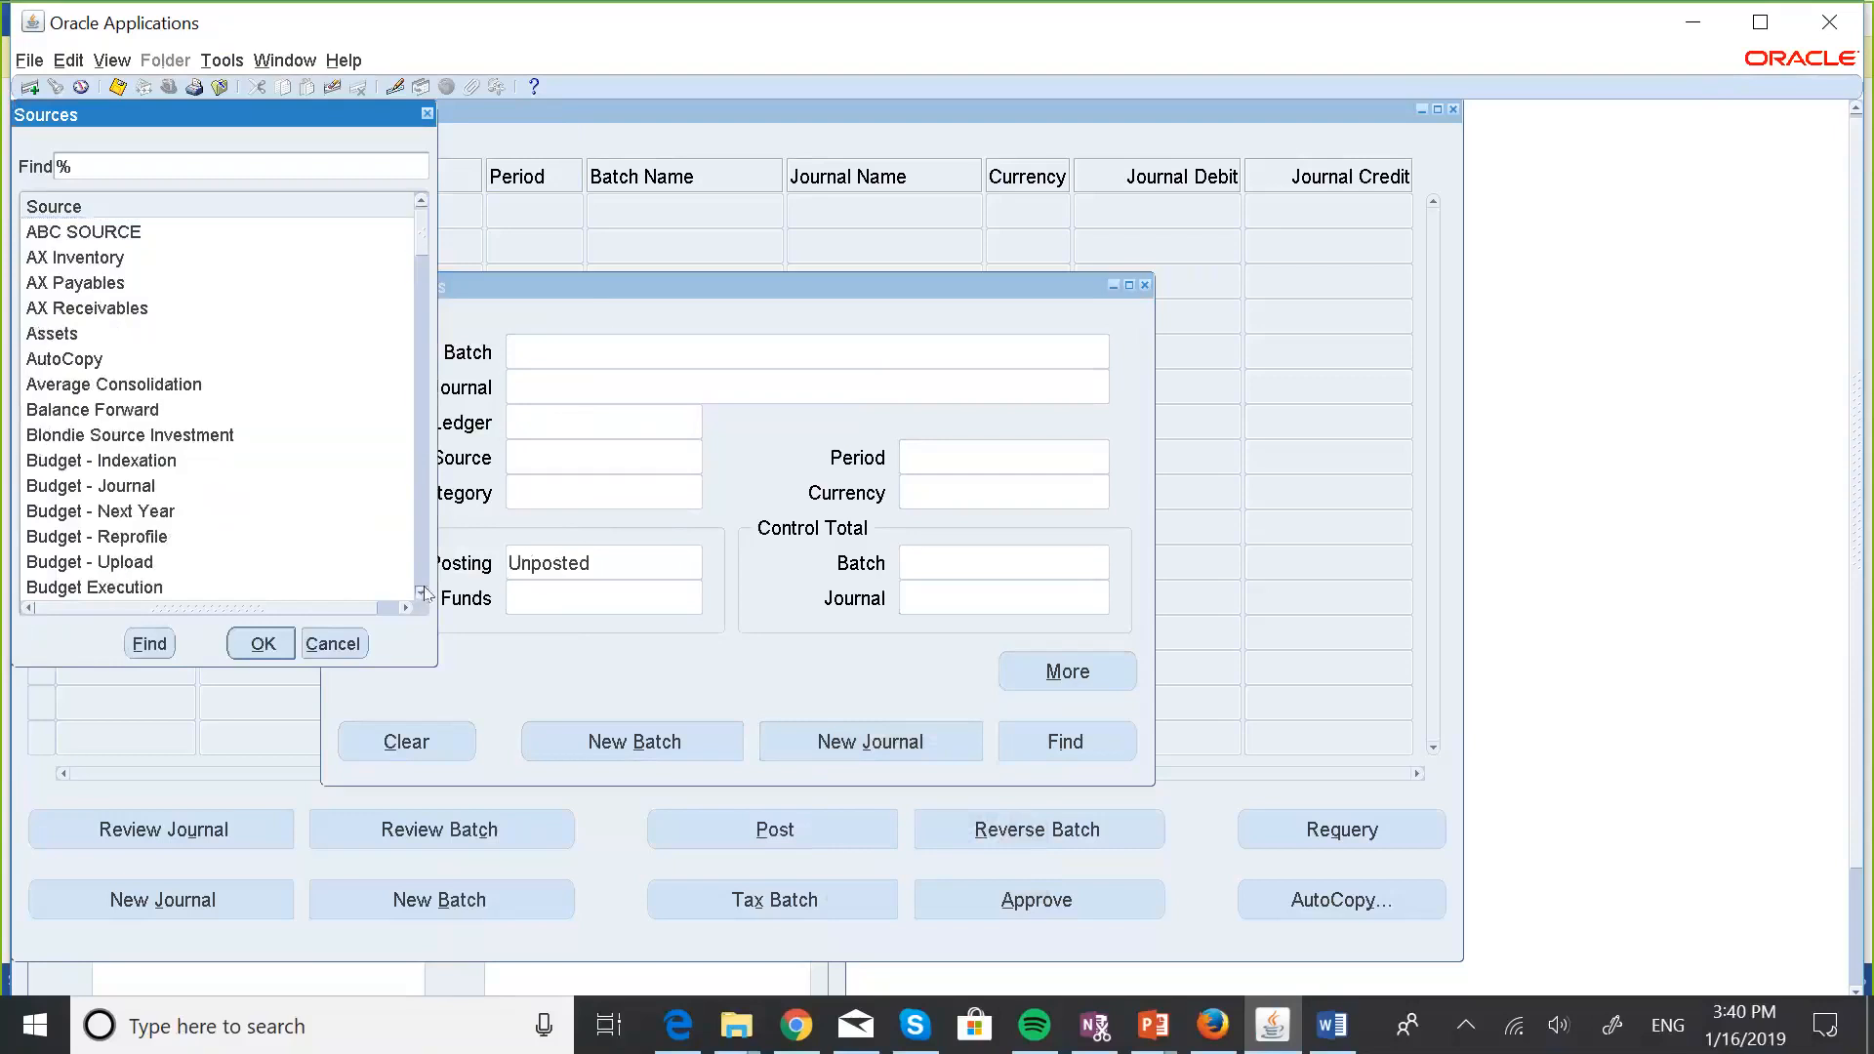
pyautogui.click(421, 592)
pyautogui.click(421, 592)
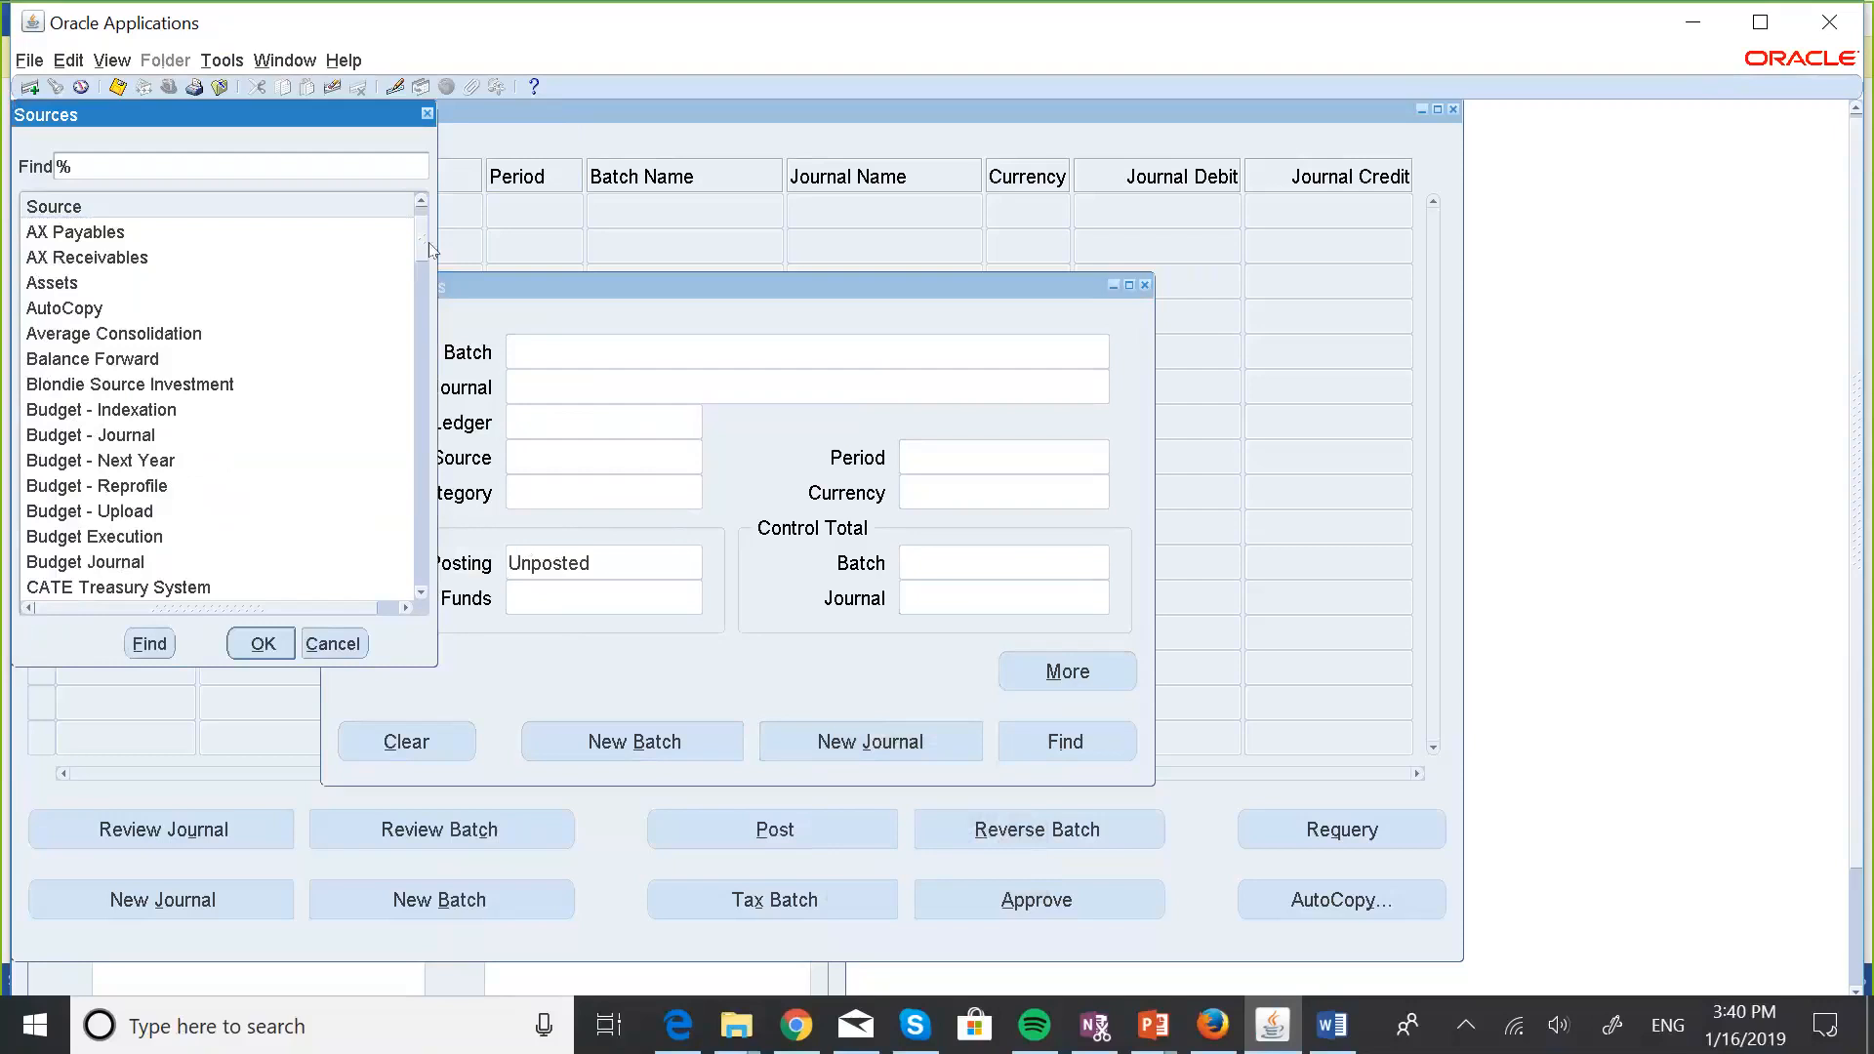
pyautogui.click(421, 201)
pyautogui.click(421, 201)
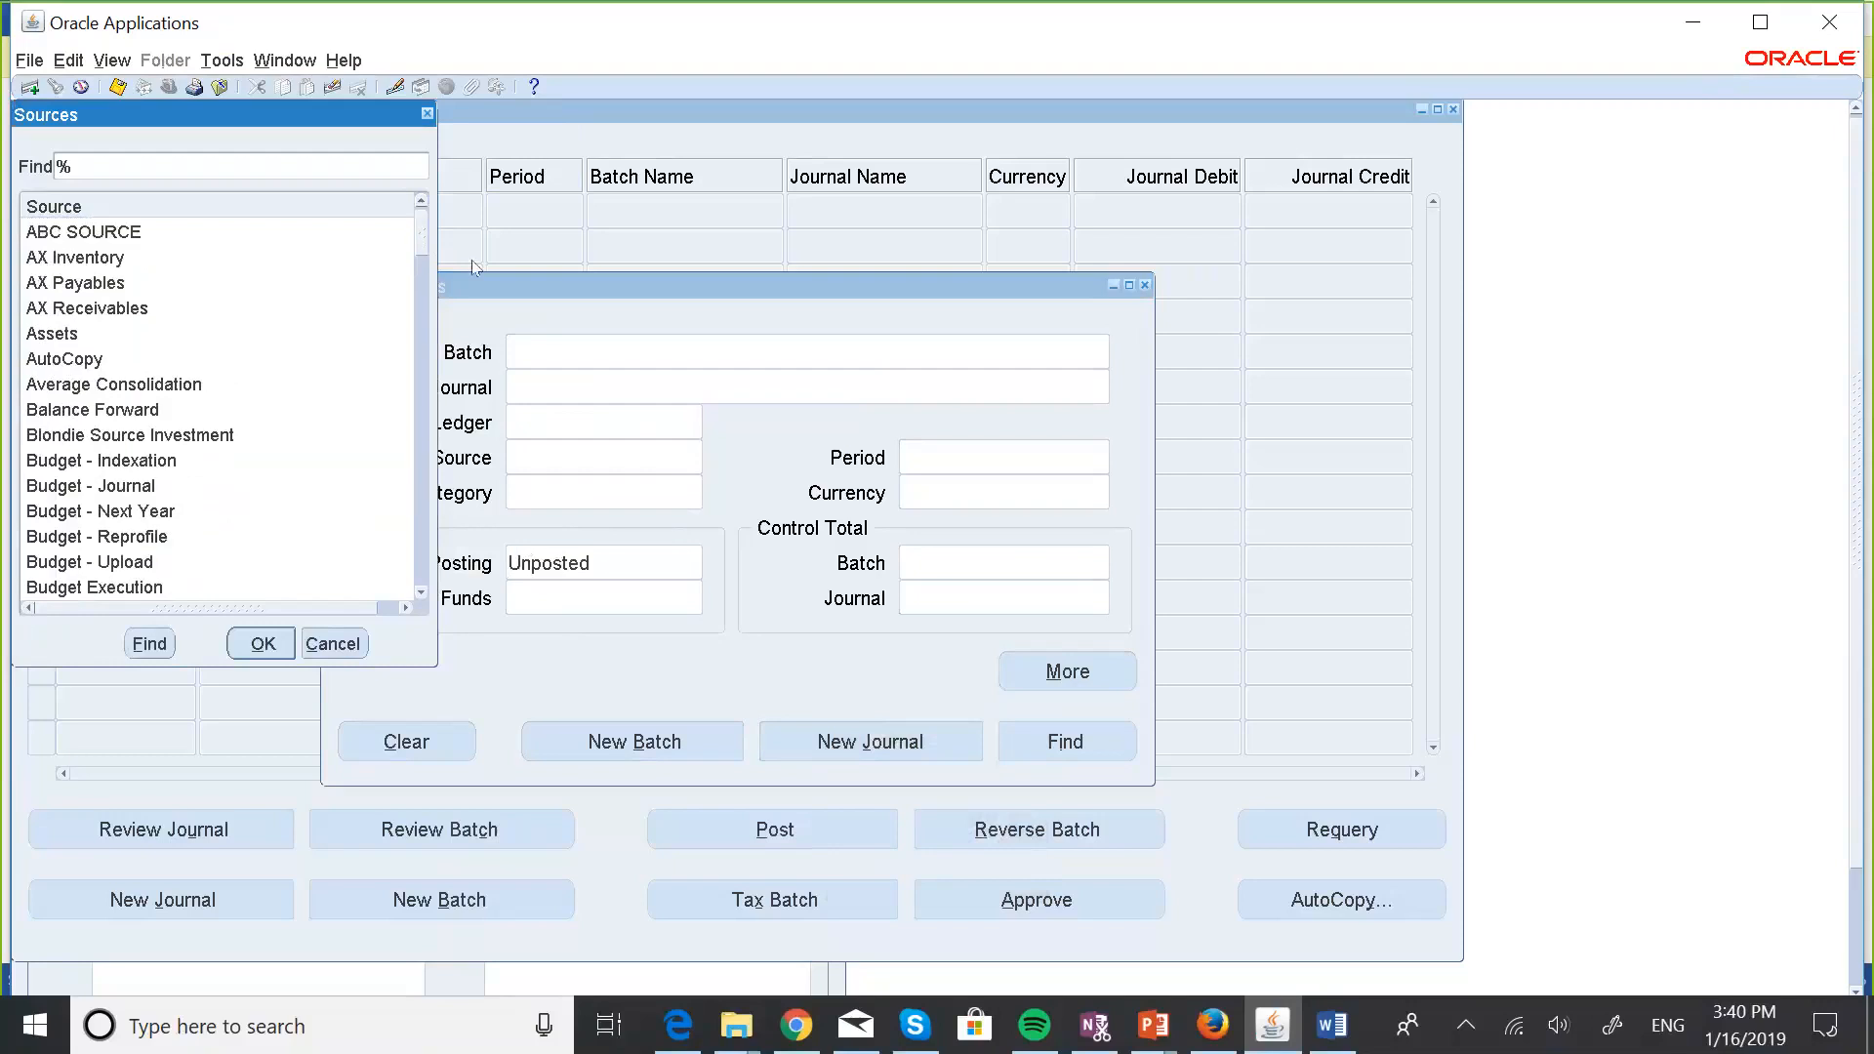
pyautogui.click(167, 283)
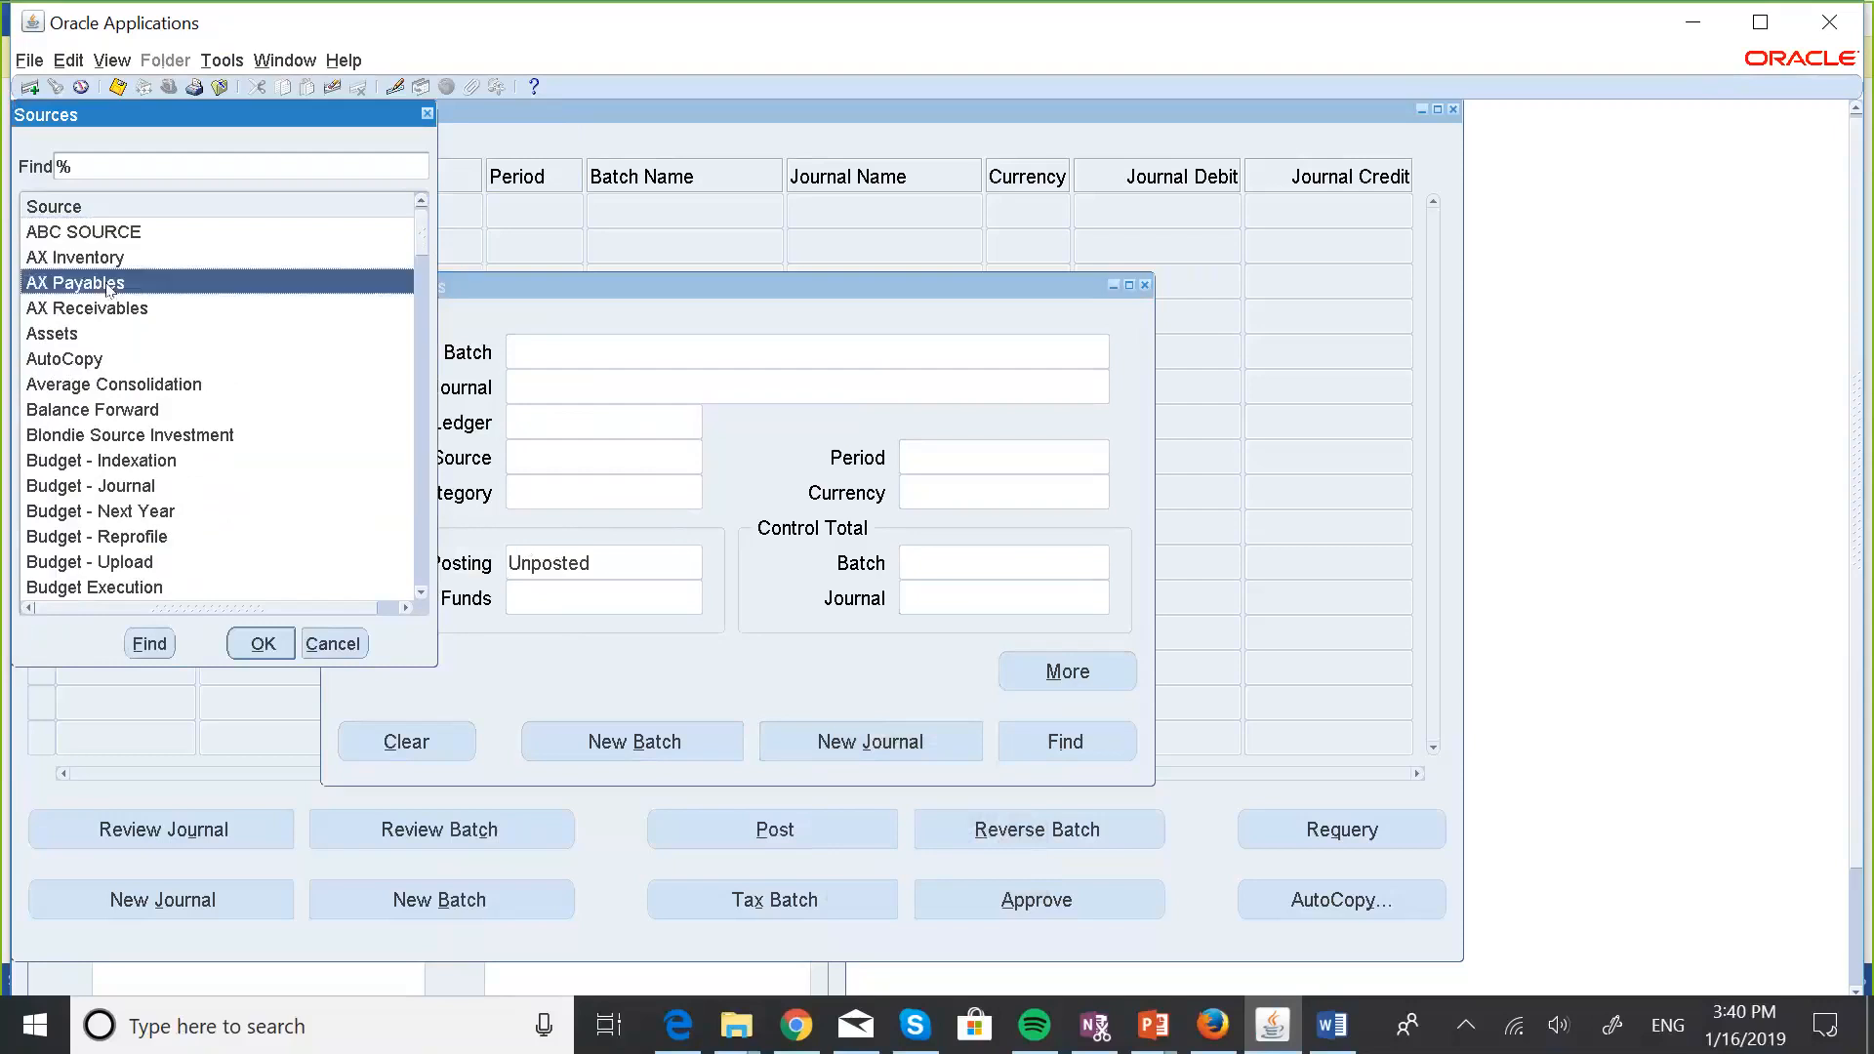
pyautogui.click(257, 652)
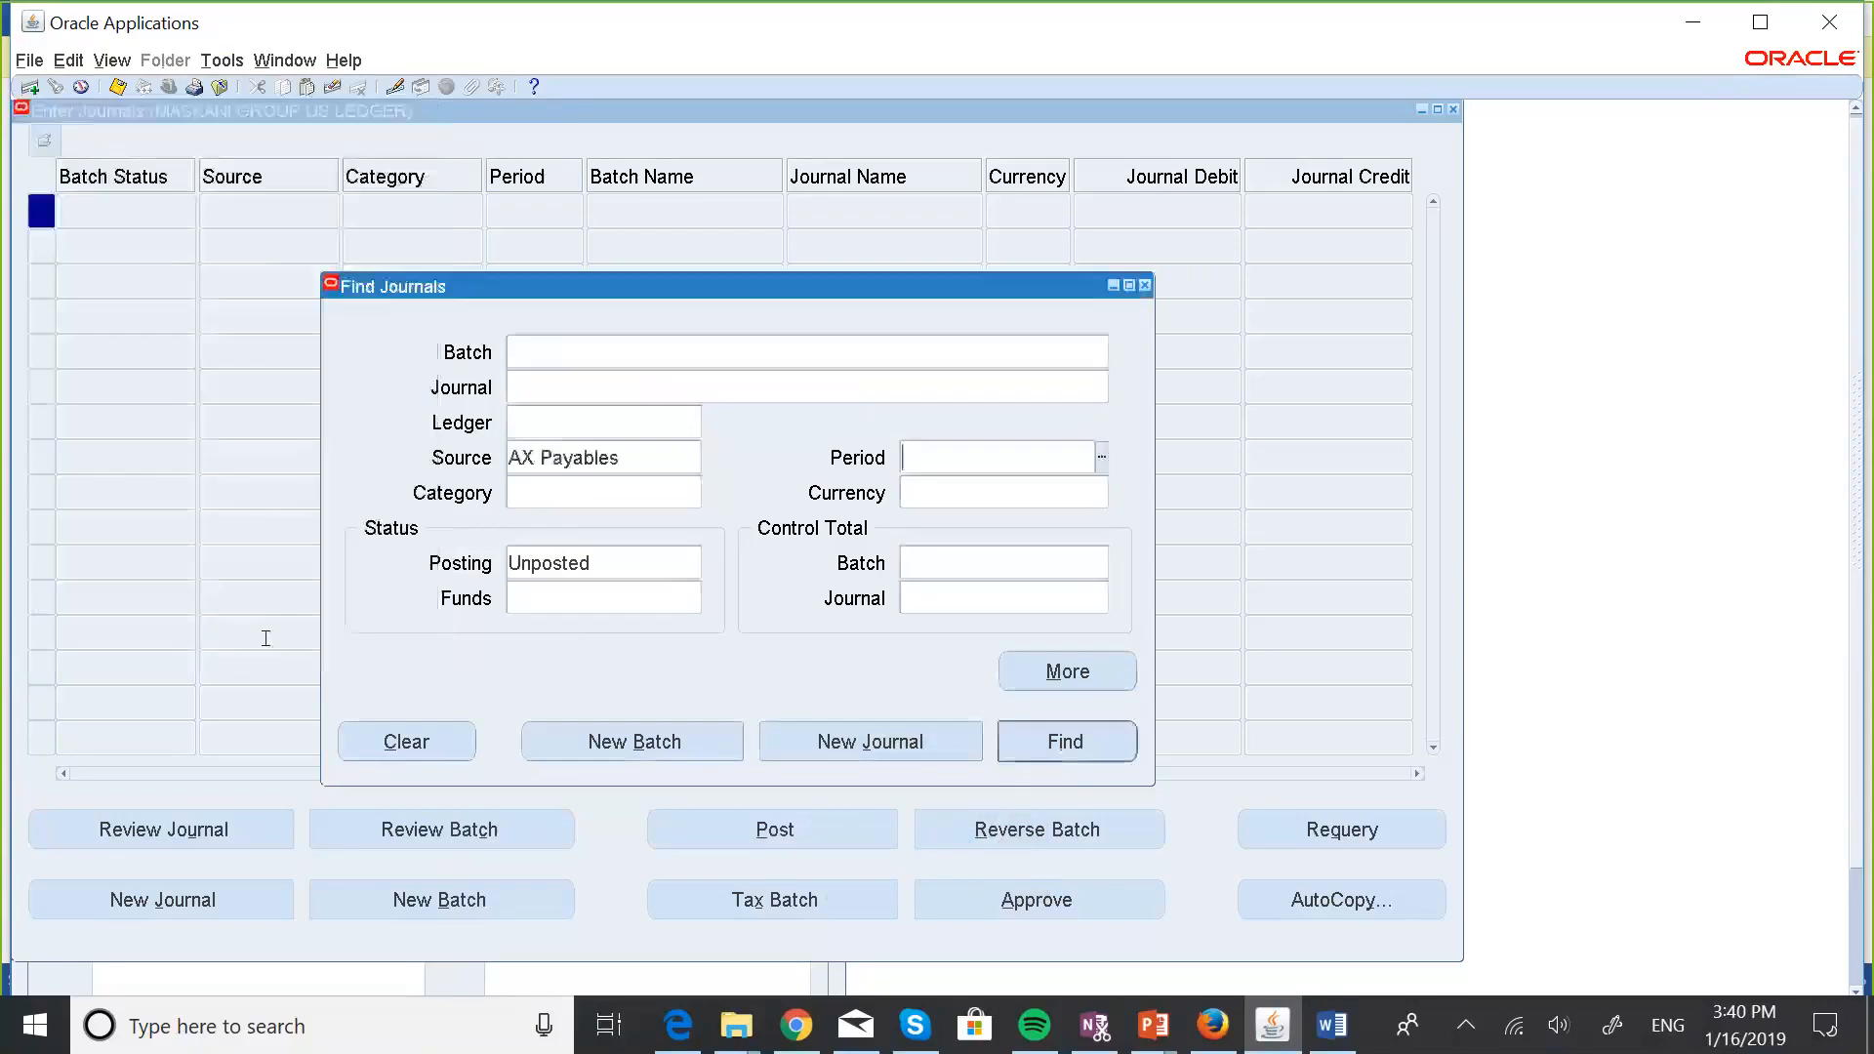
pyautogui.click(1106, 745)
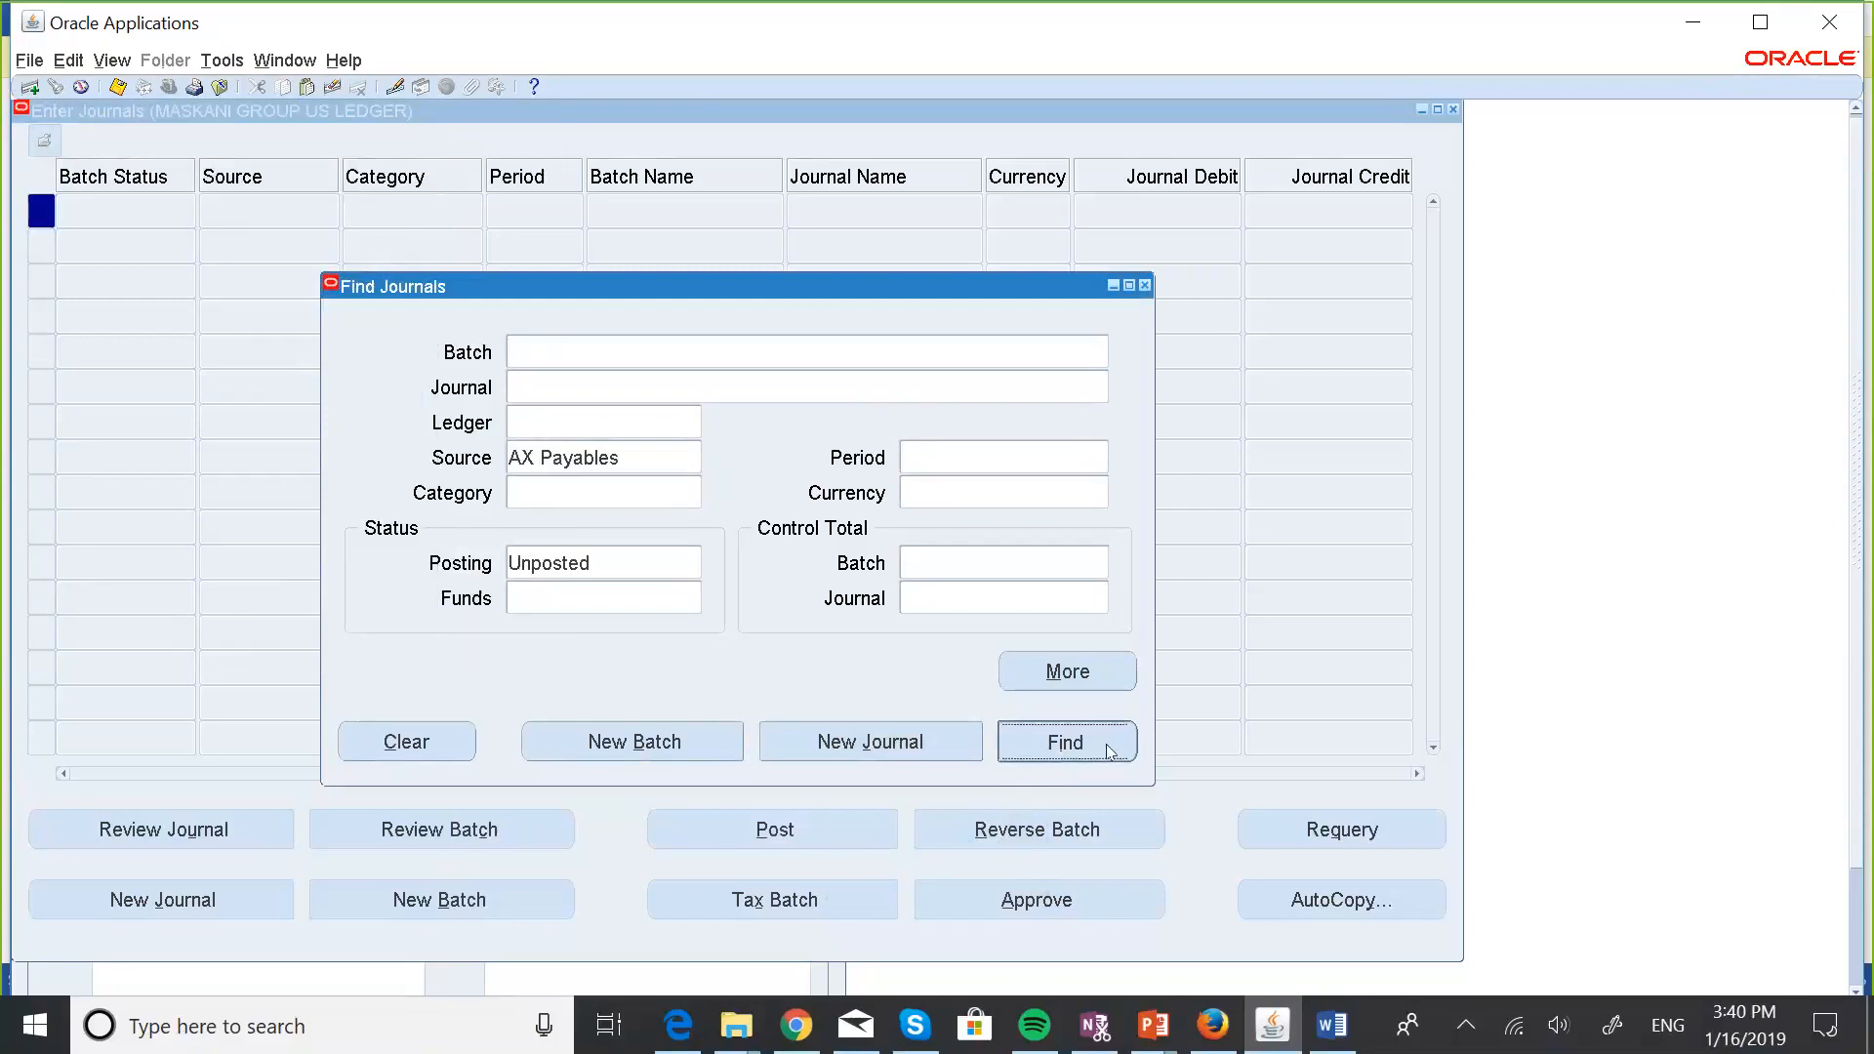
# Clear the source criterion and find all unposted journals in the ledger.
pyautogui.click(648, 469)
pyautogui.tripleClick(644, 471)
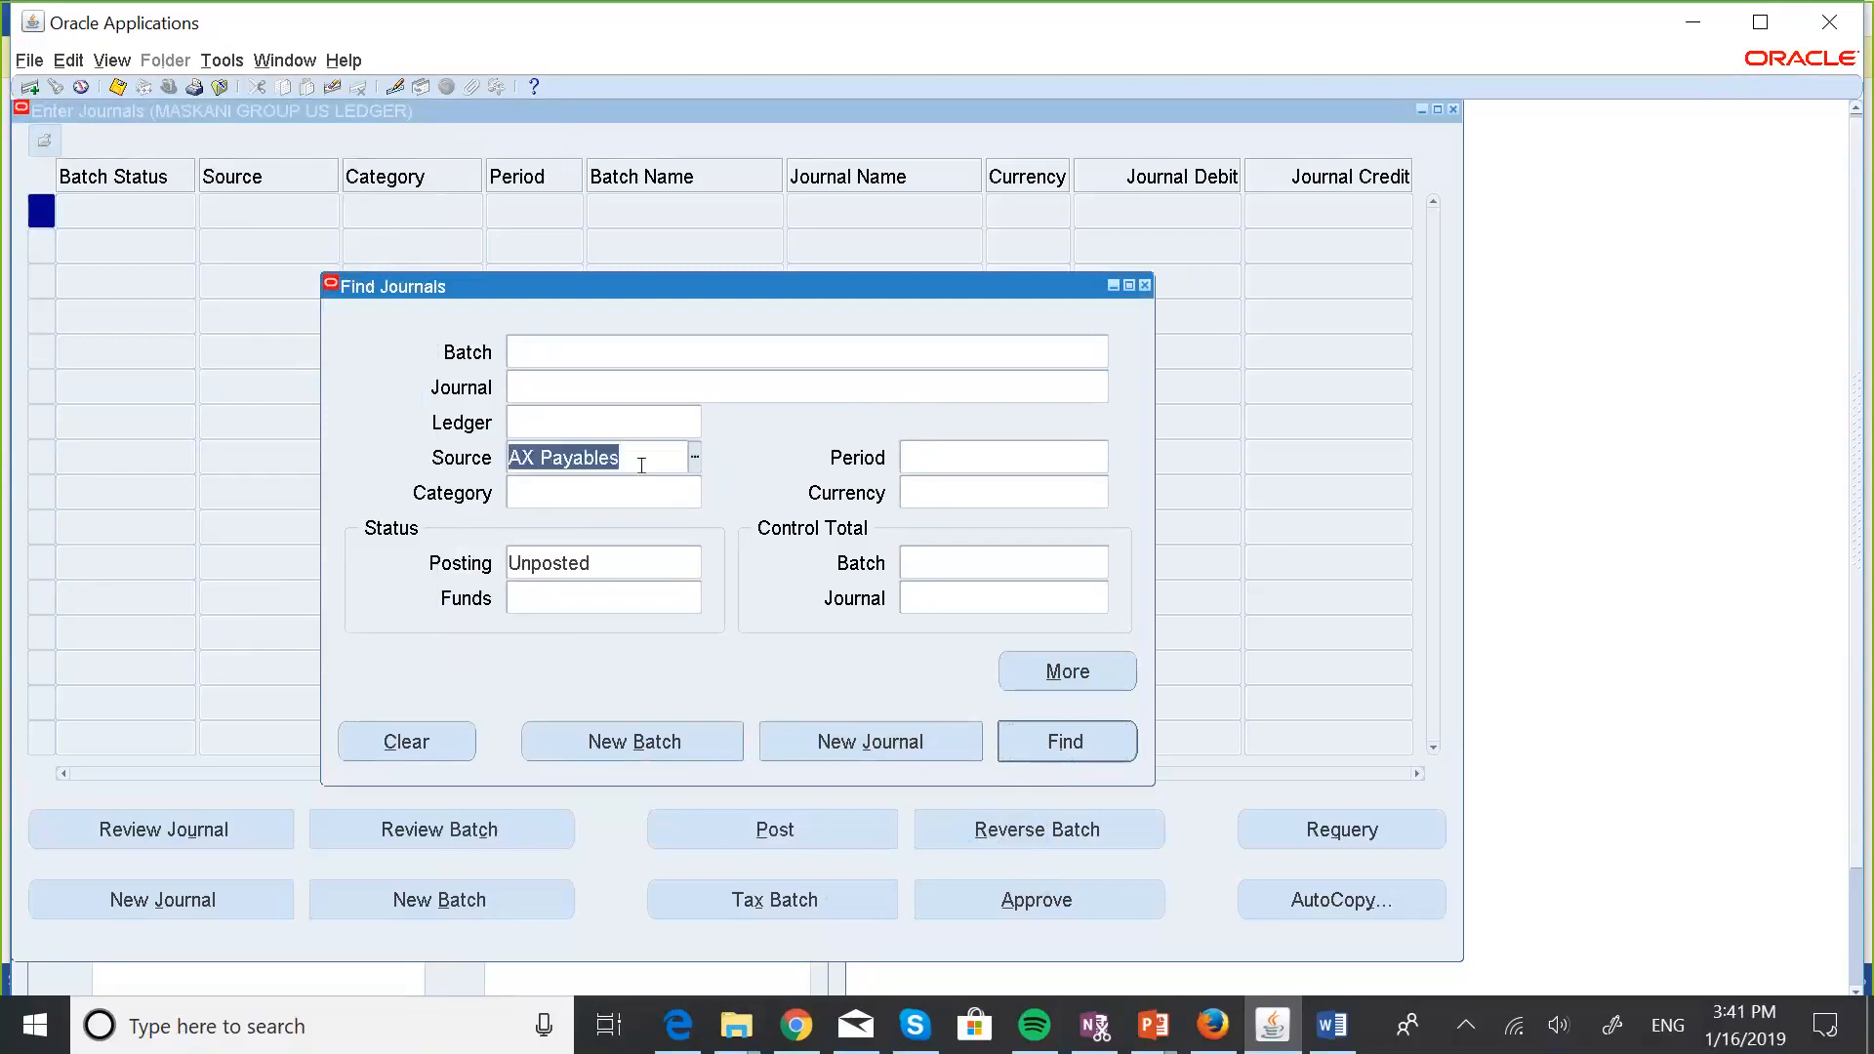
pyautogui.press('Delete')
pyautogui.click(1095, 737)
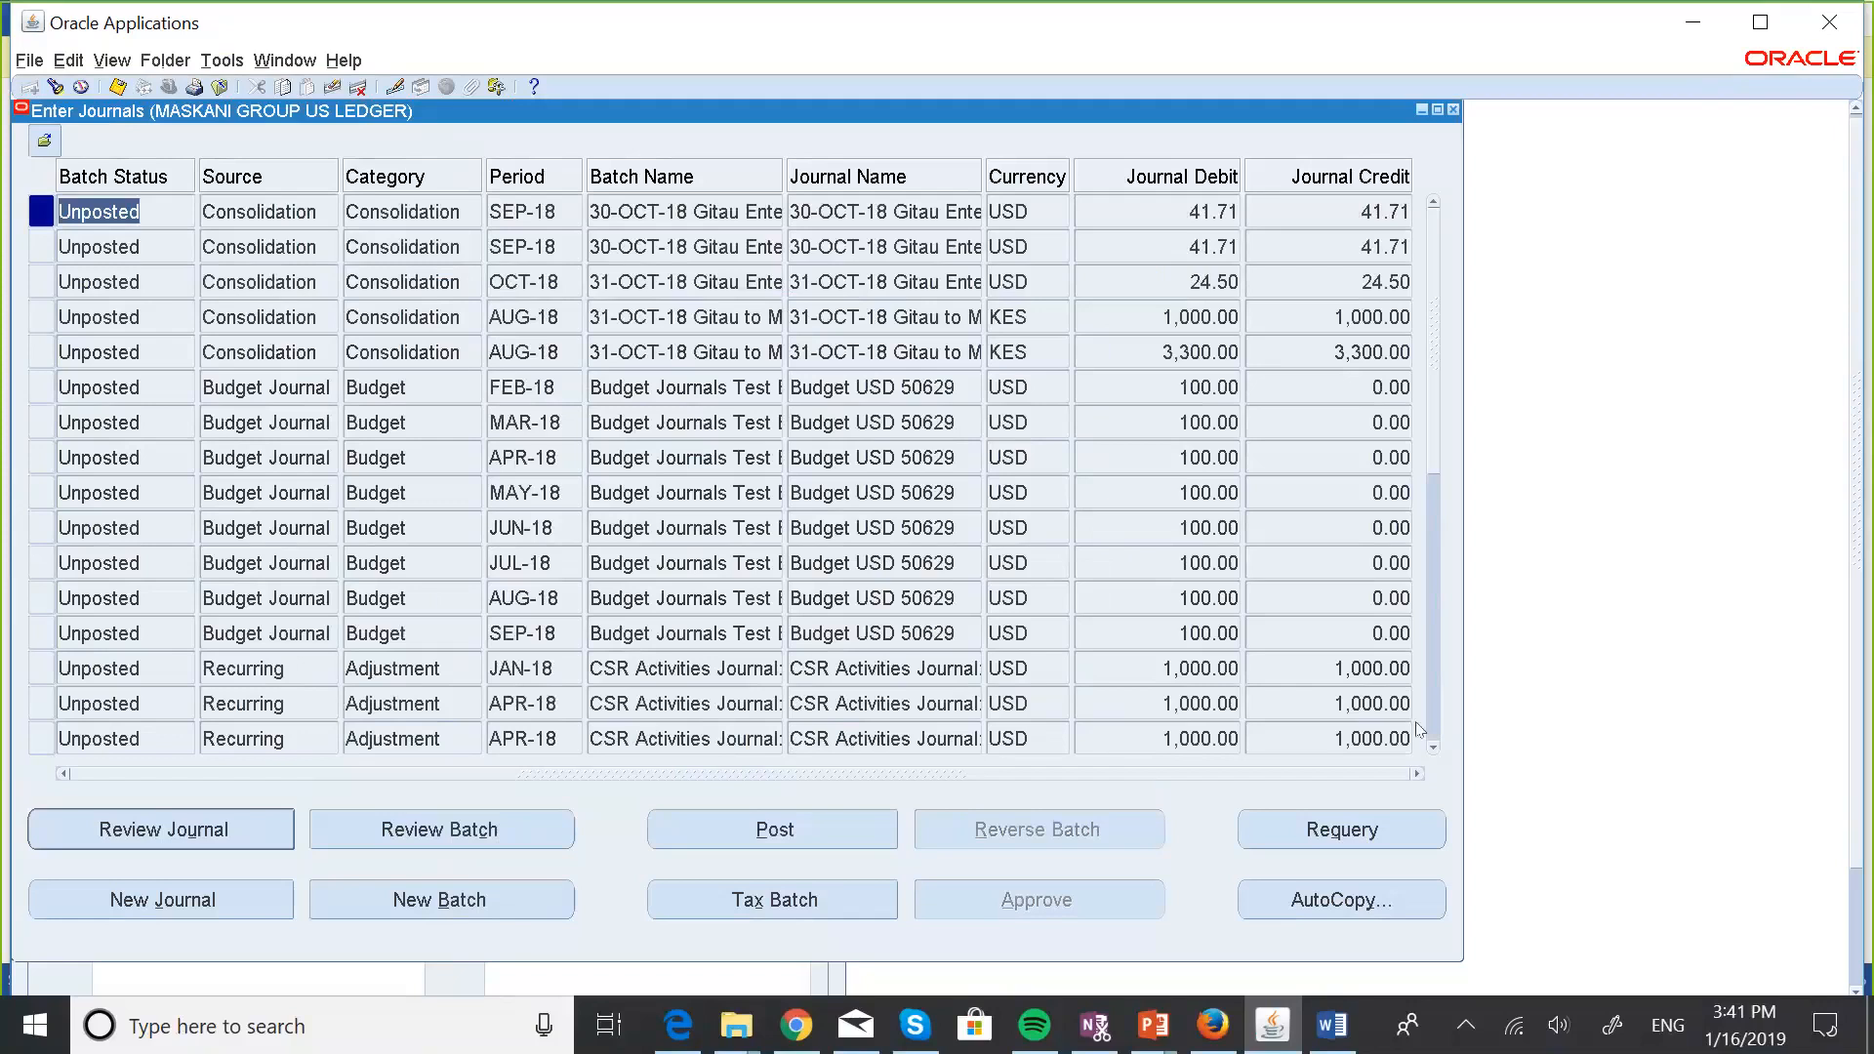
# Locate the unposted Payables journals of the MASKANI INVOICES batches and inspect the first DEC-18 entry's source and category.
pyautogui.click(1435, 747)
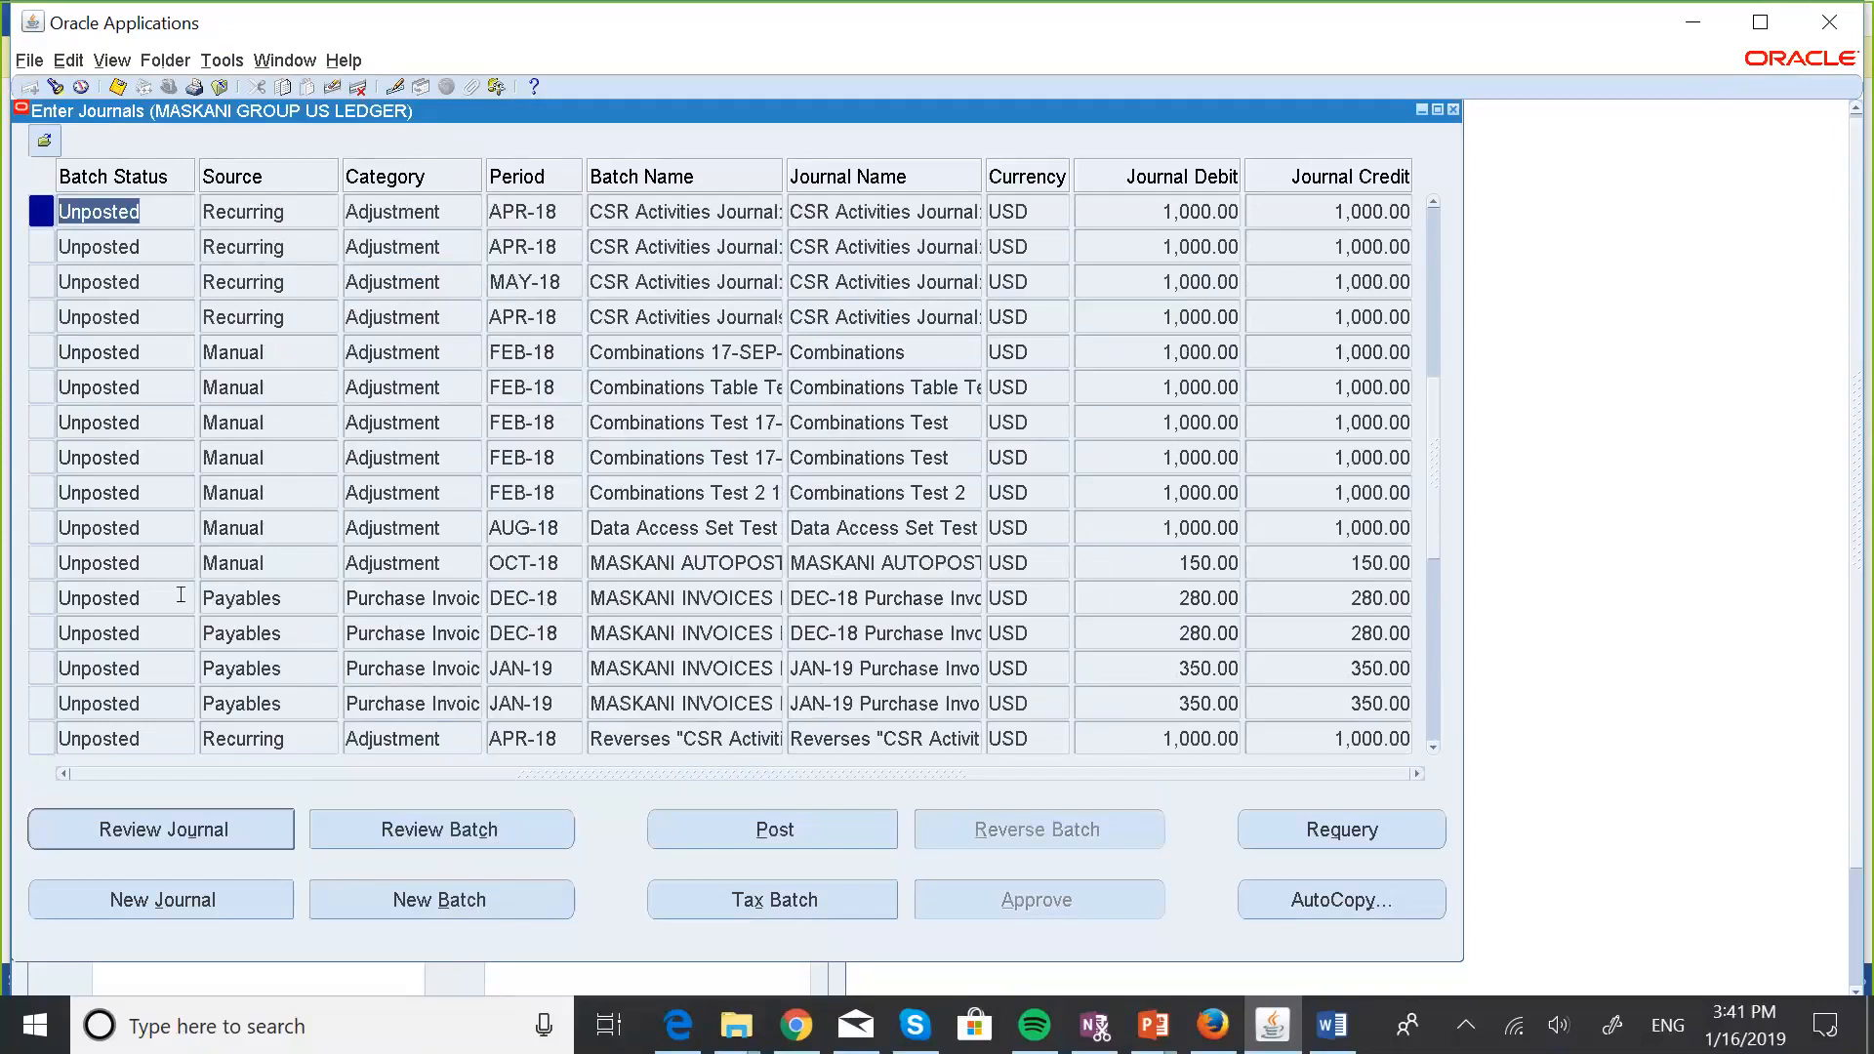
pyautogui.click(274, 599)
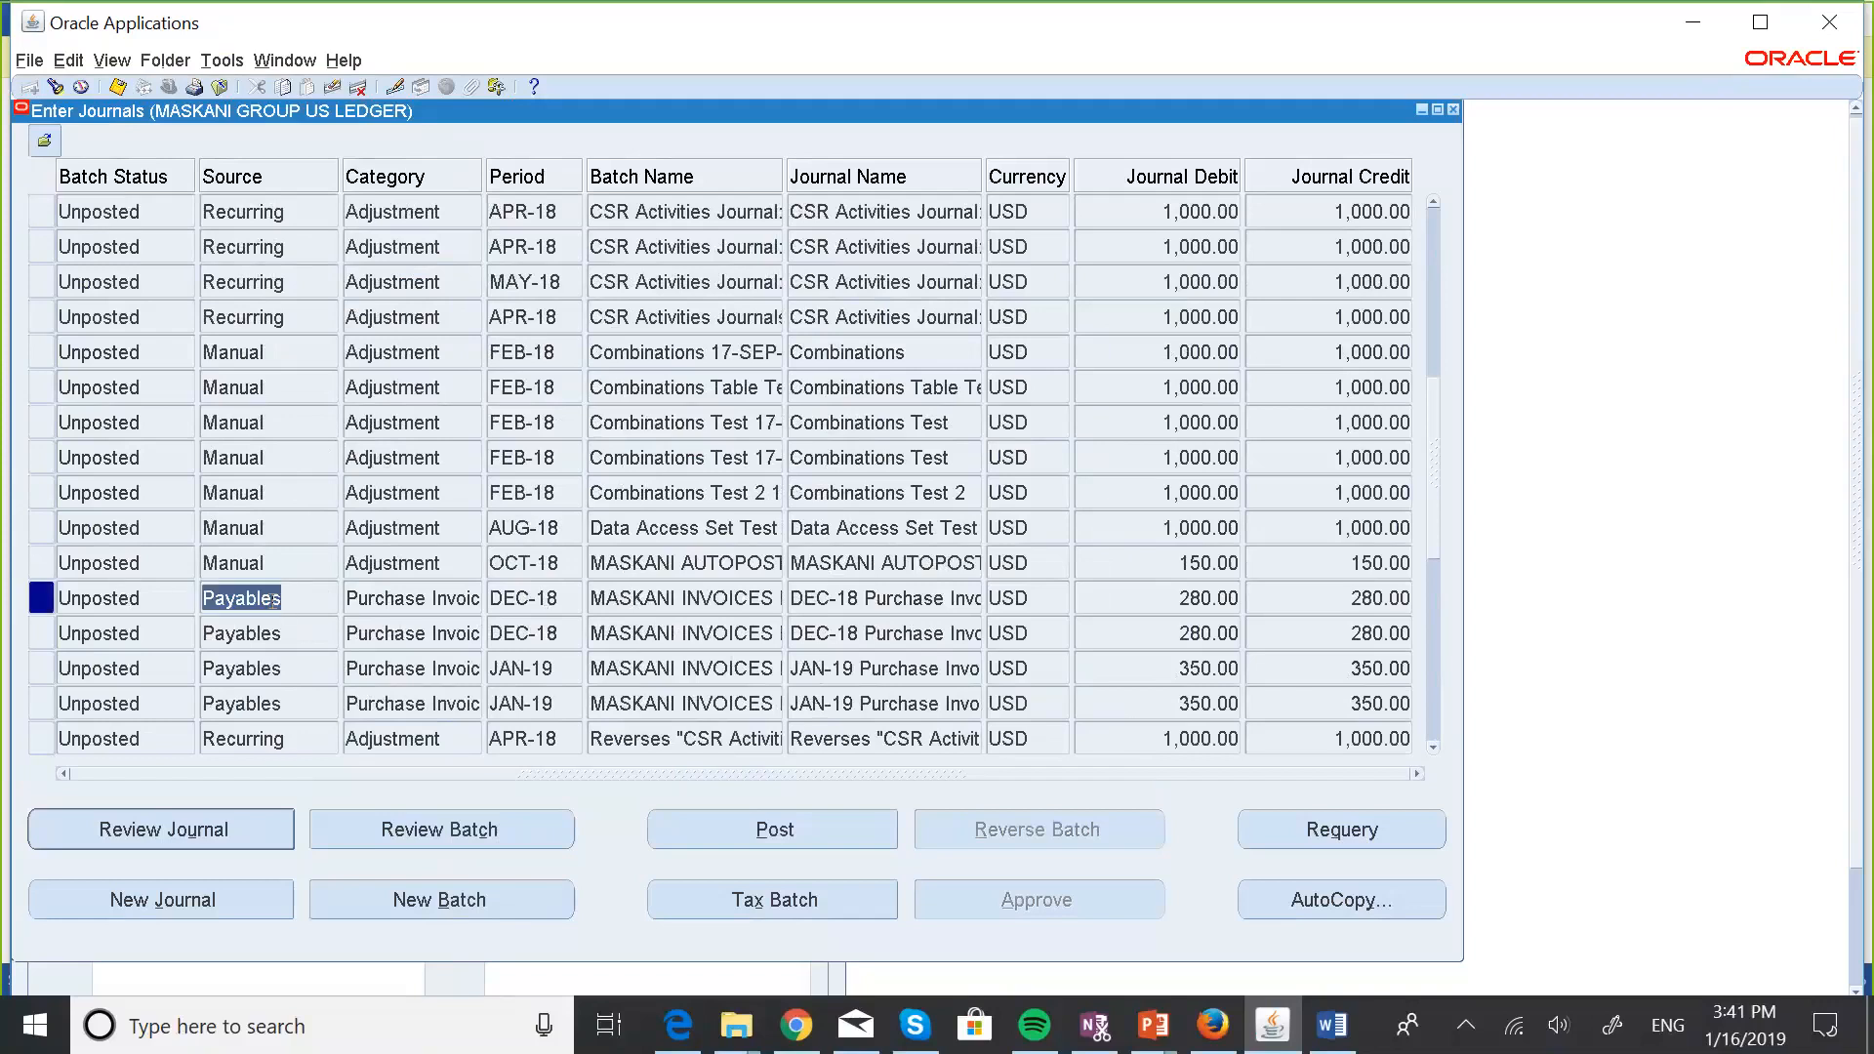
pyautogui.click(391, 602)
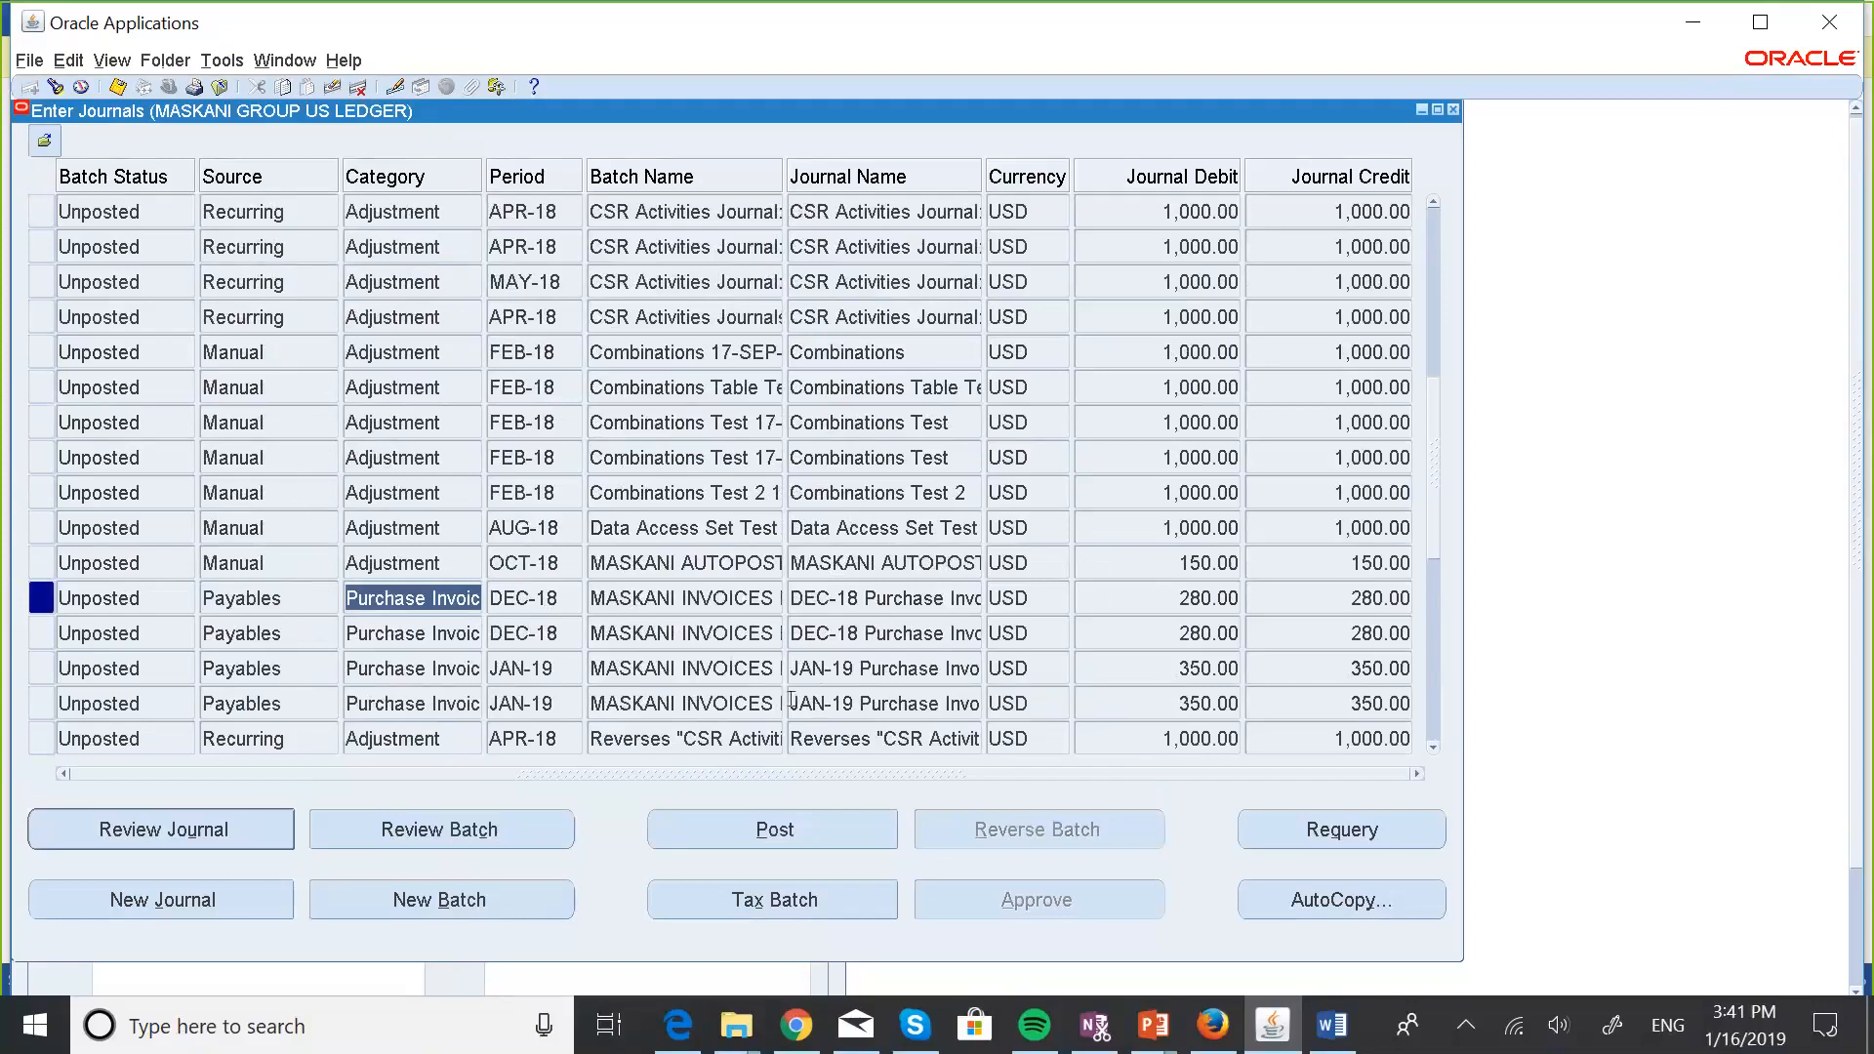
# Review the lines of the first unposted DEC-18 Payables journal, DEC-18 Purchase Invoices USD 2, and close it.
pyautogui.click(1433, 748)
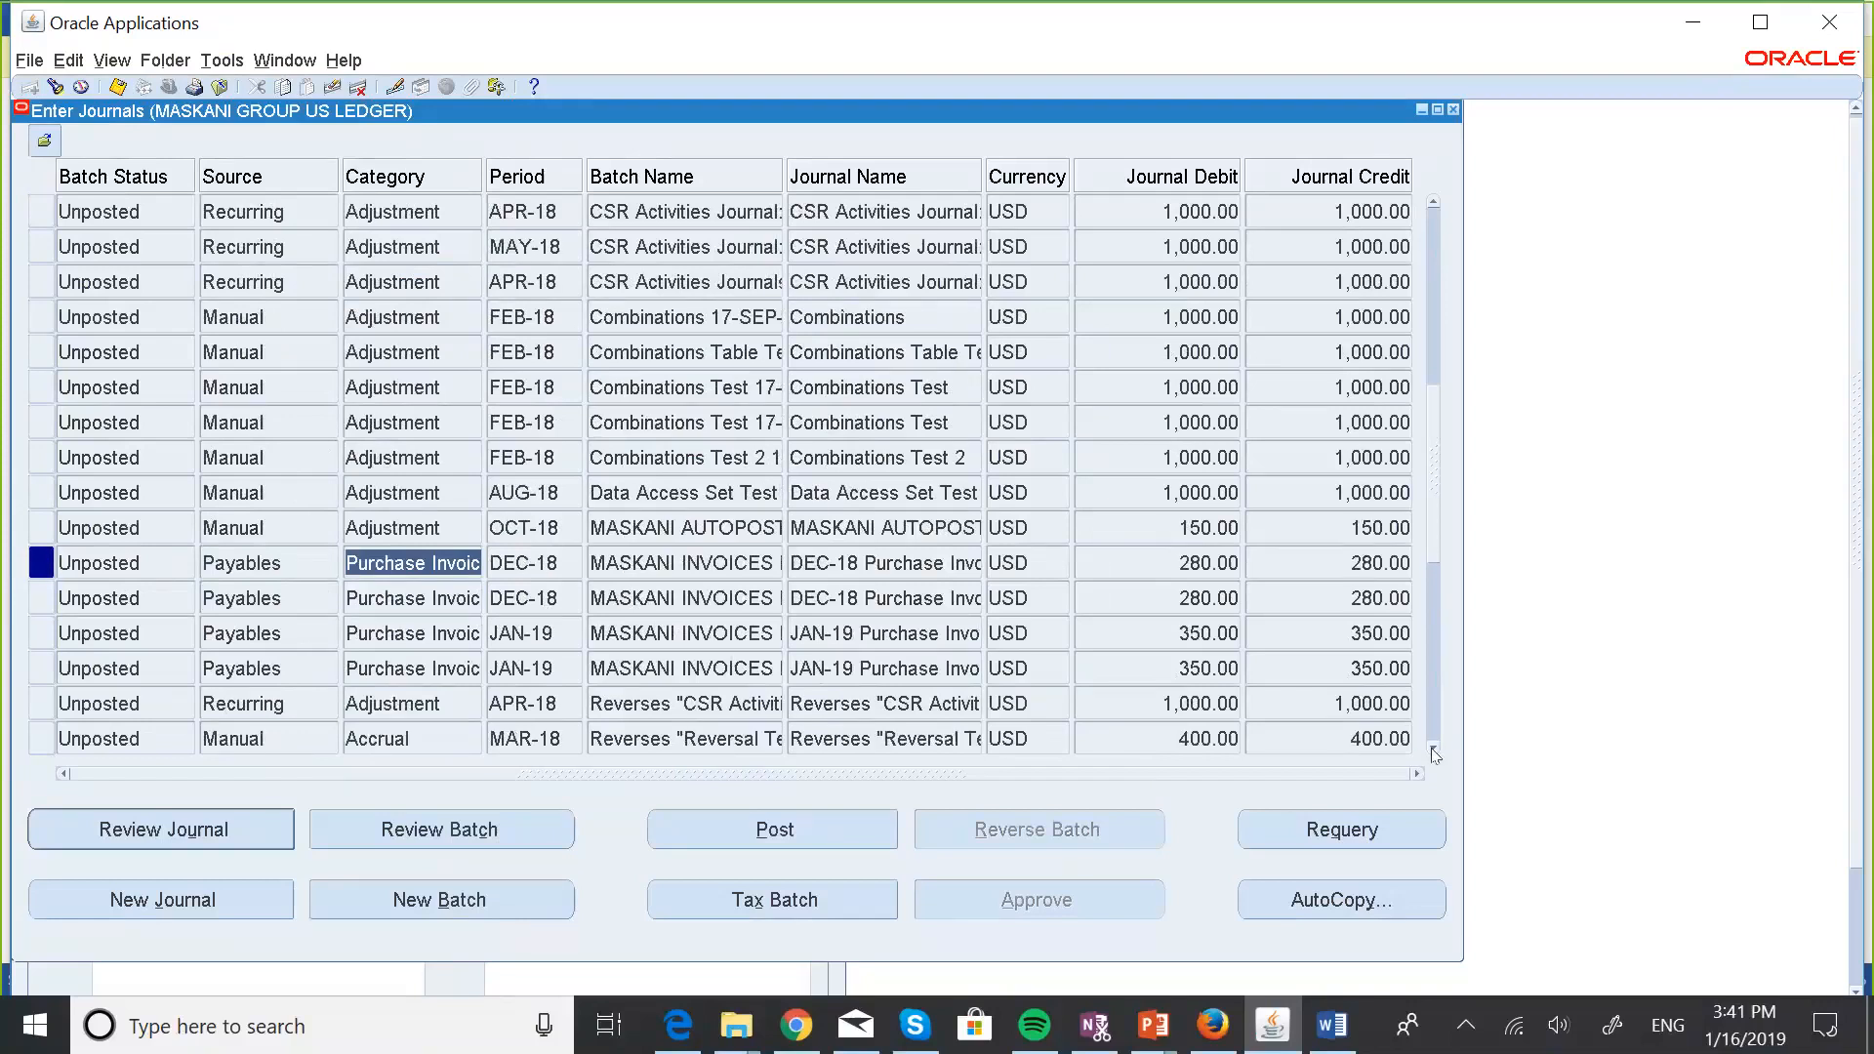
pyautogui.click(1432, 748)
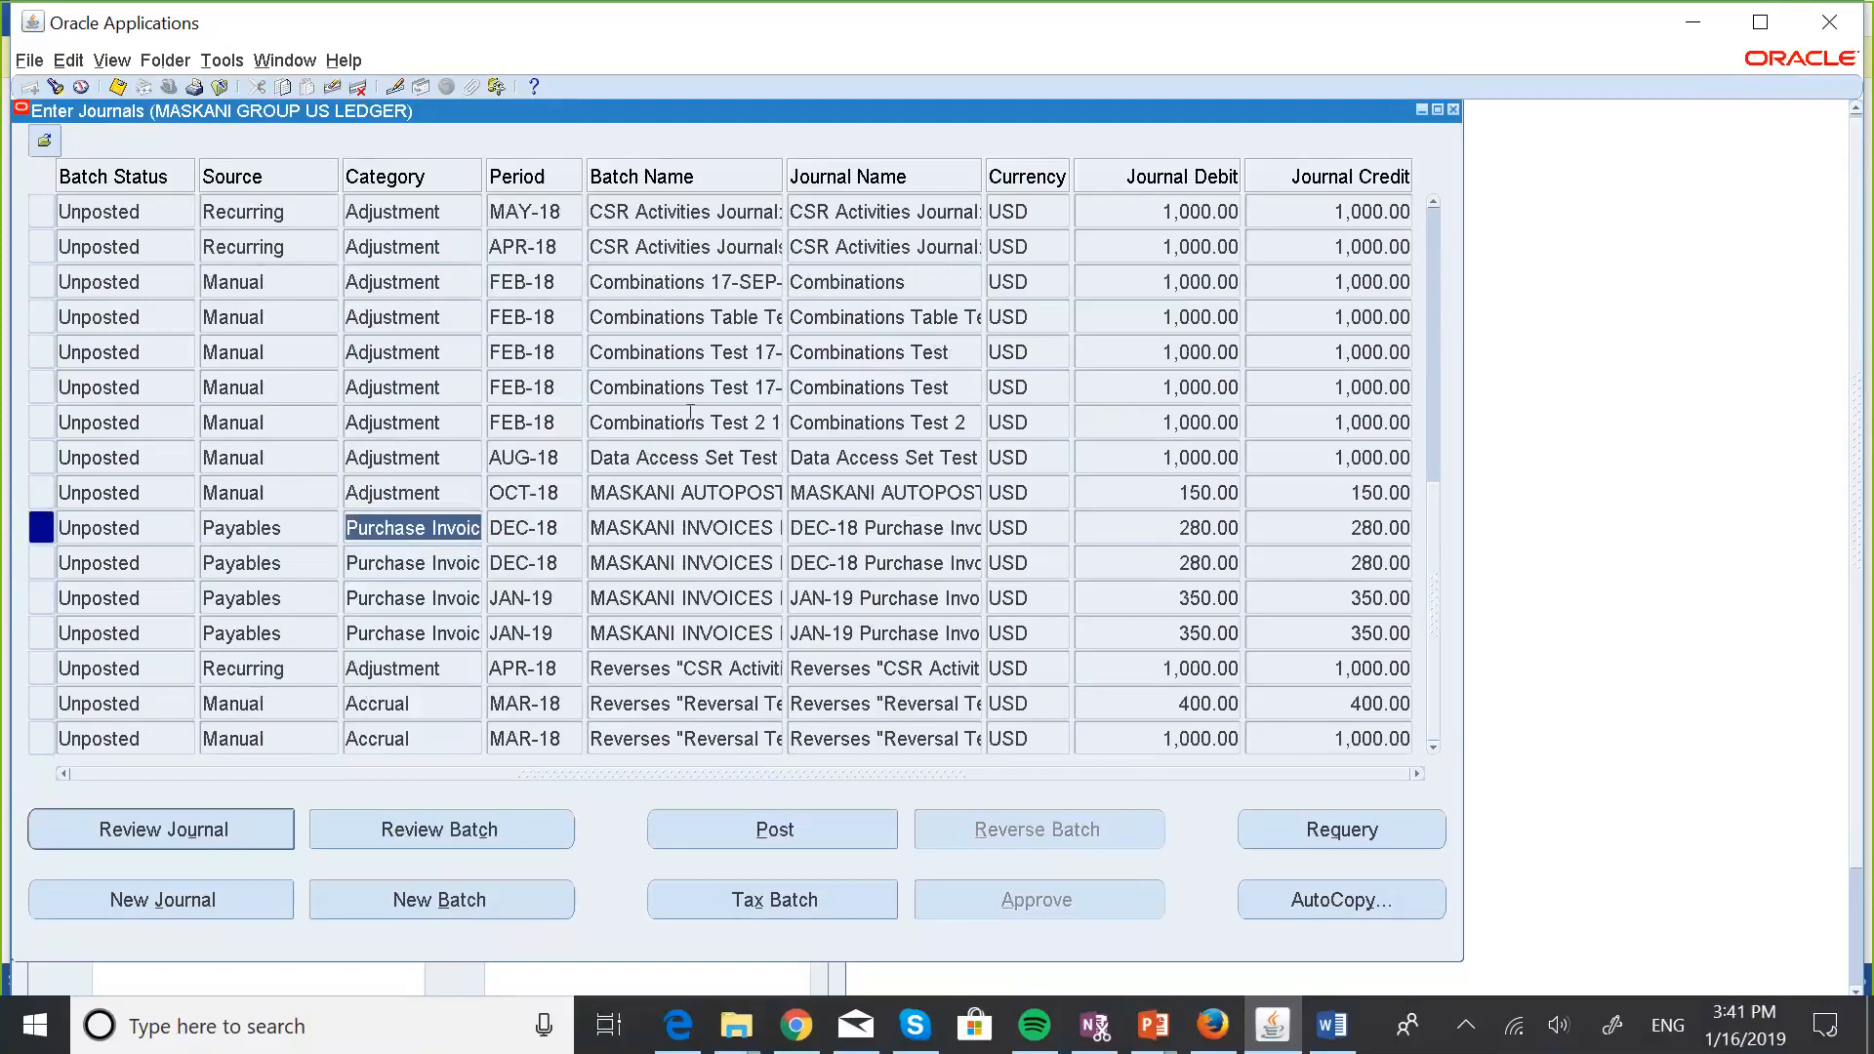
pyautogui.click(101, 520)
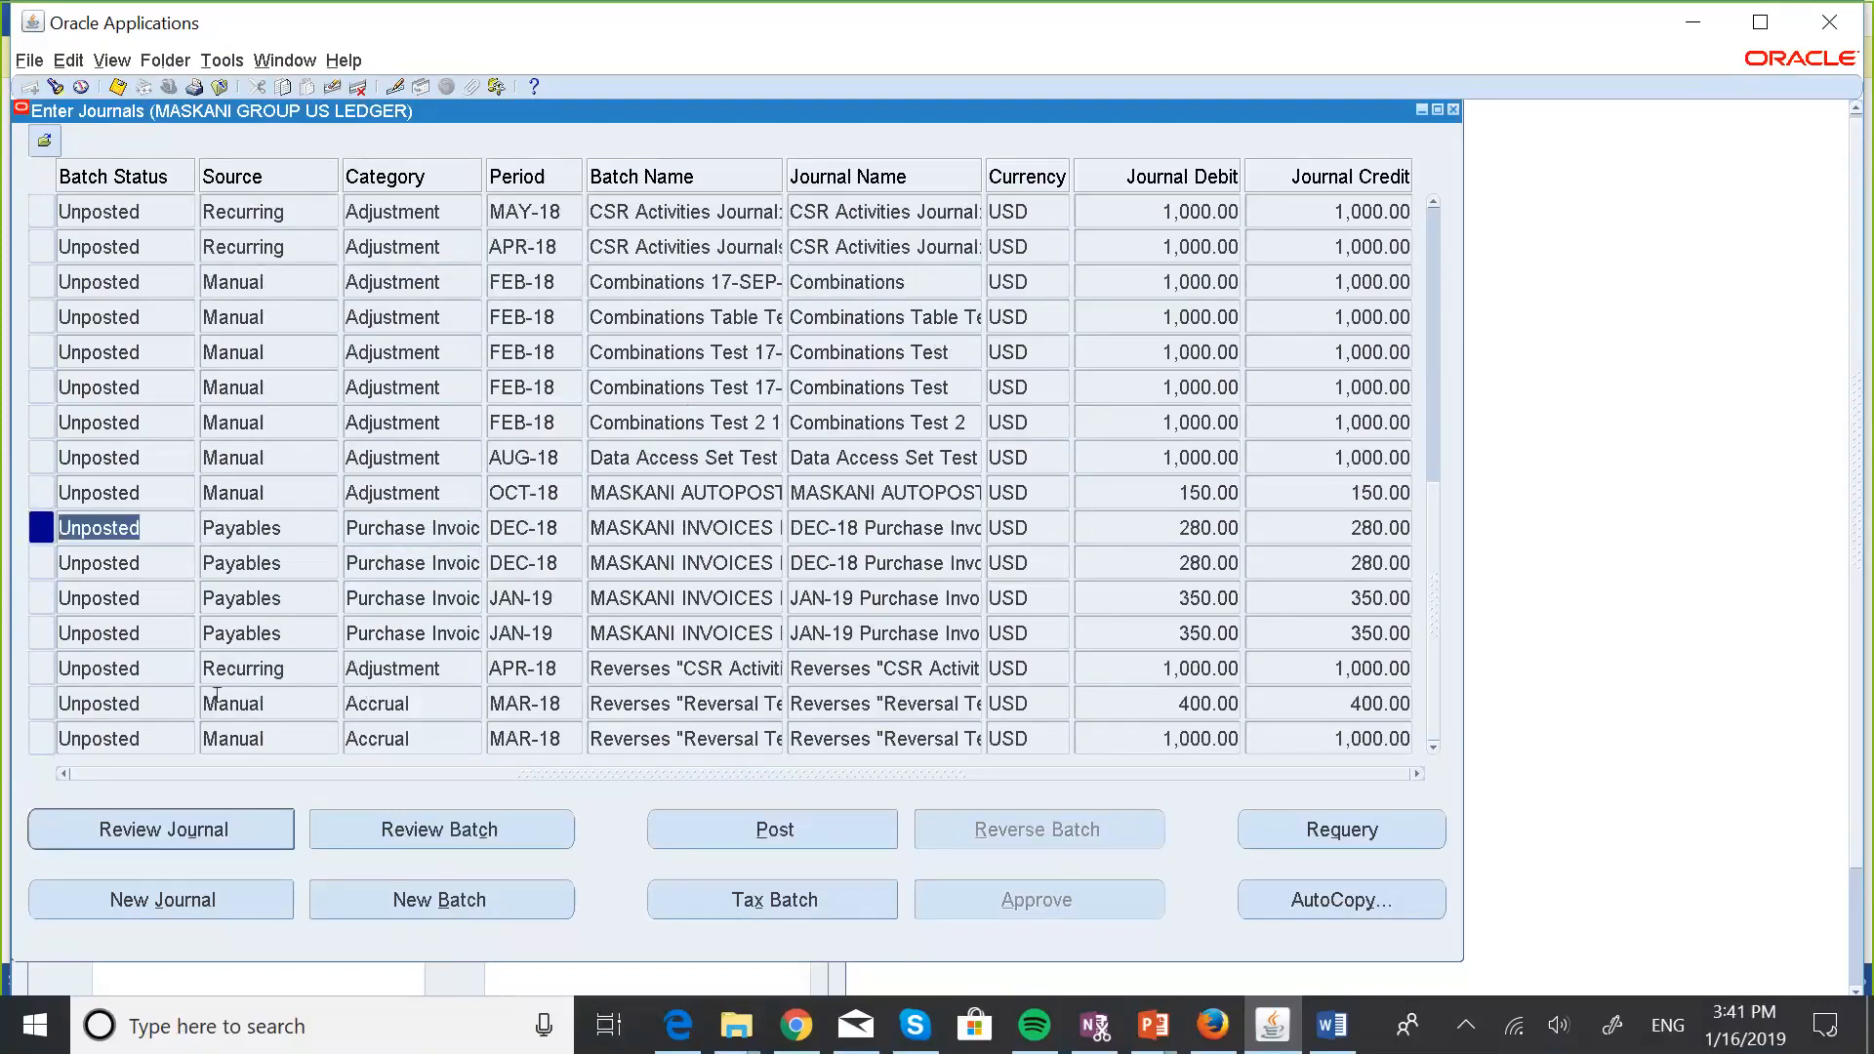
pyautogui.click(235, 825)
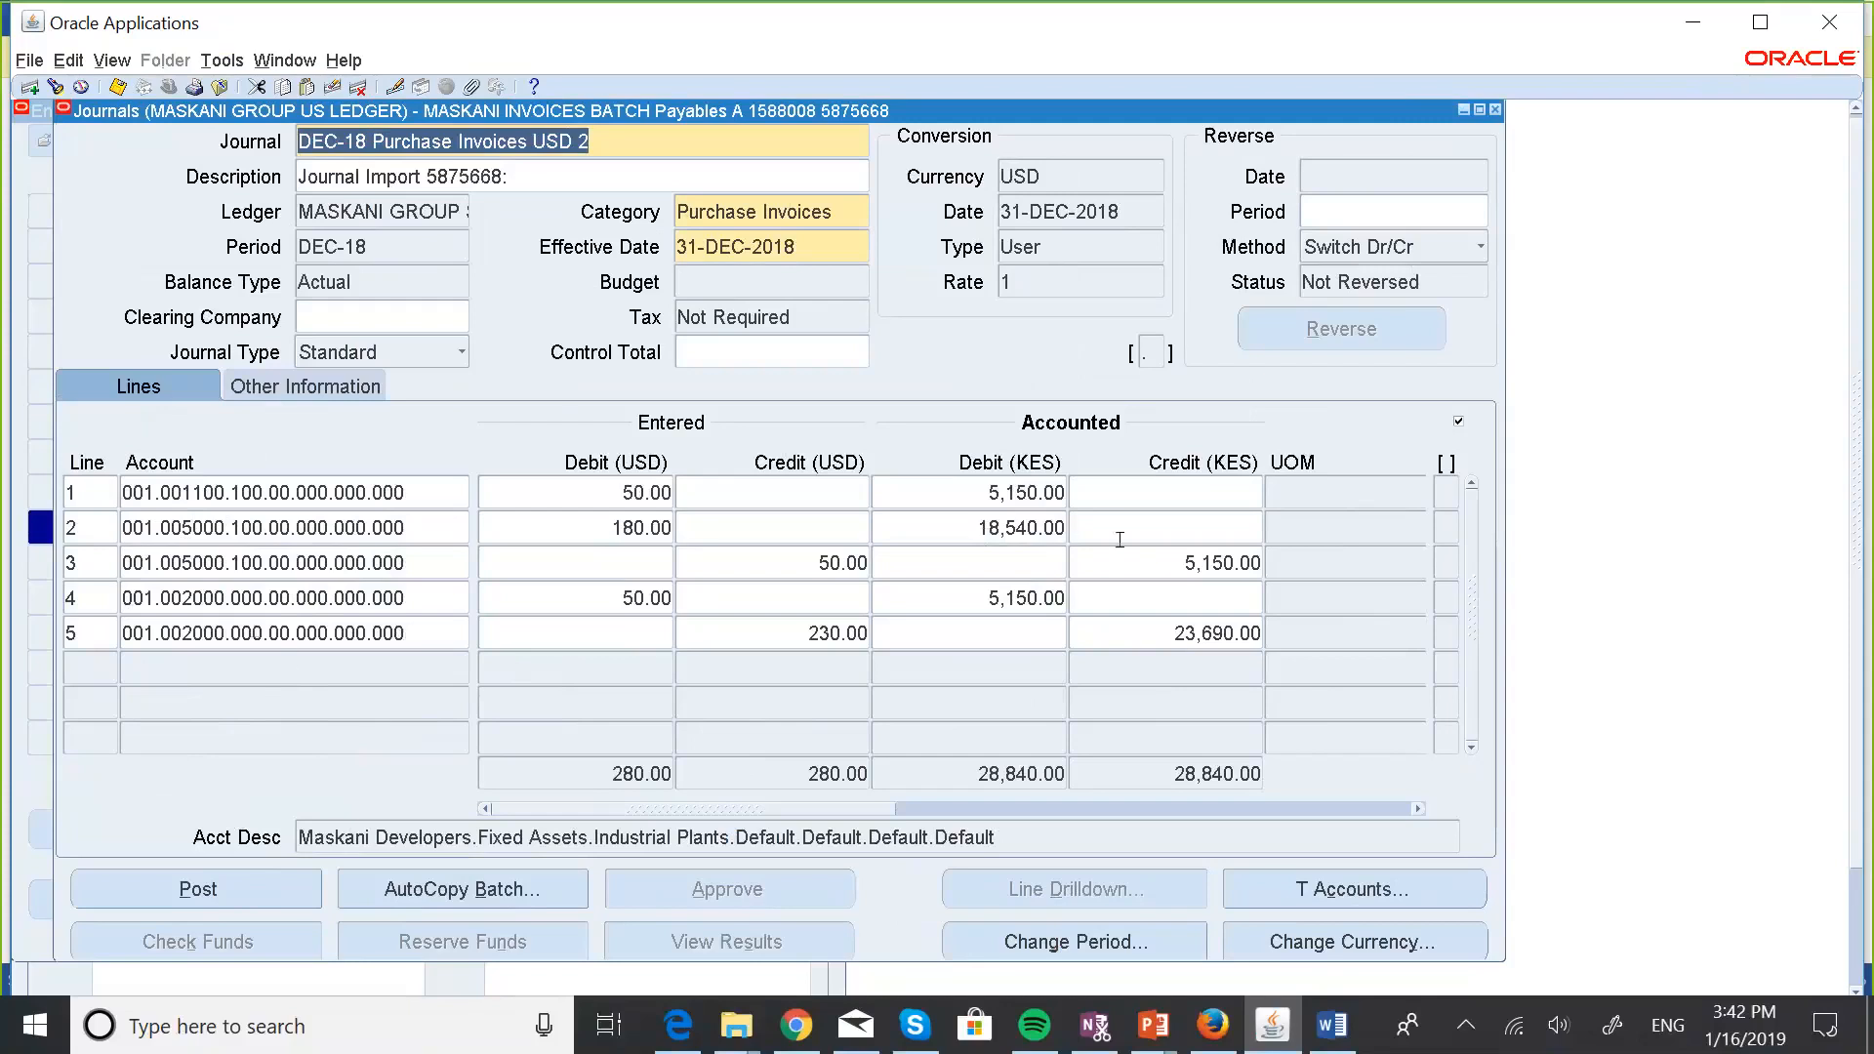
pyautogui.click(1493, 110)
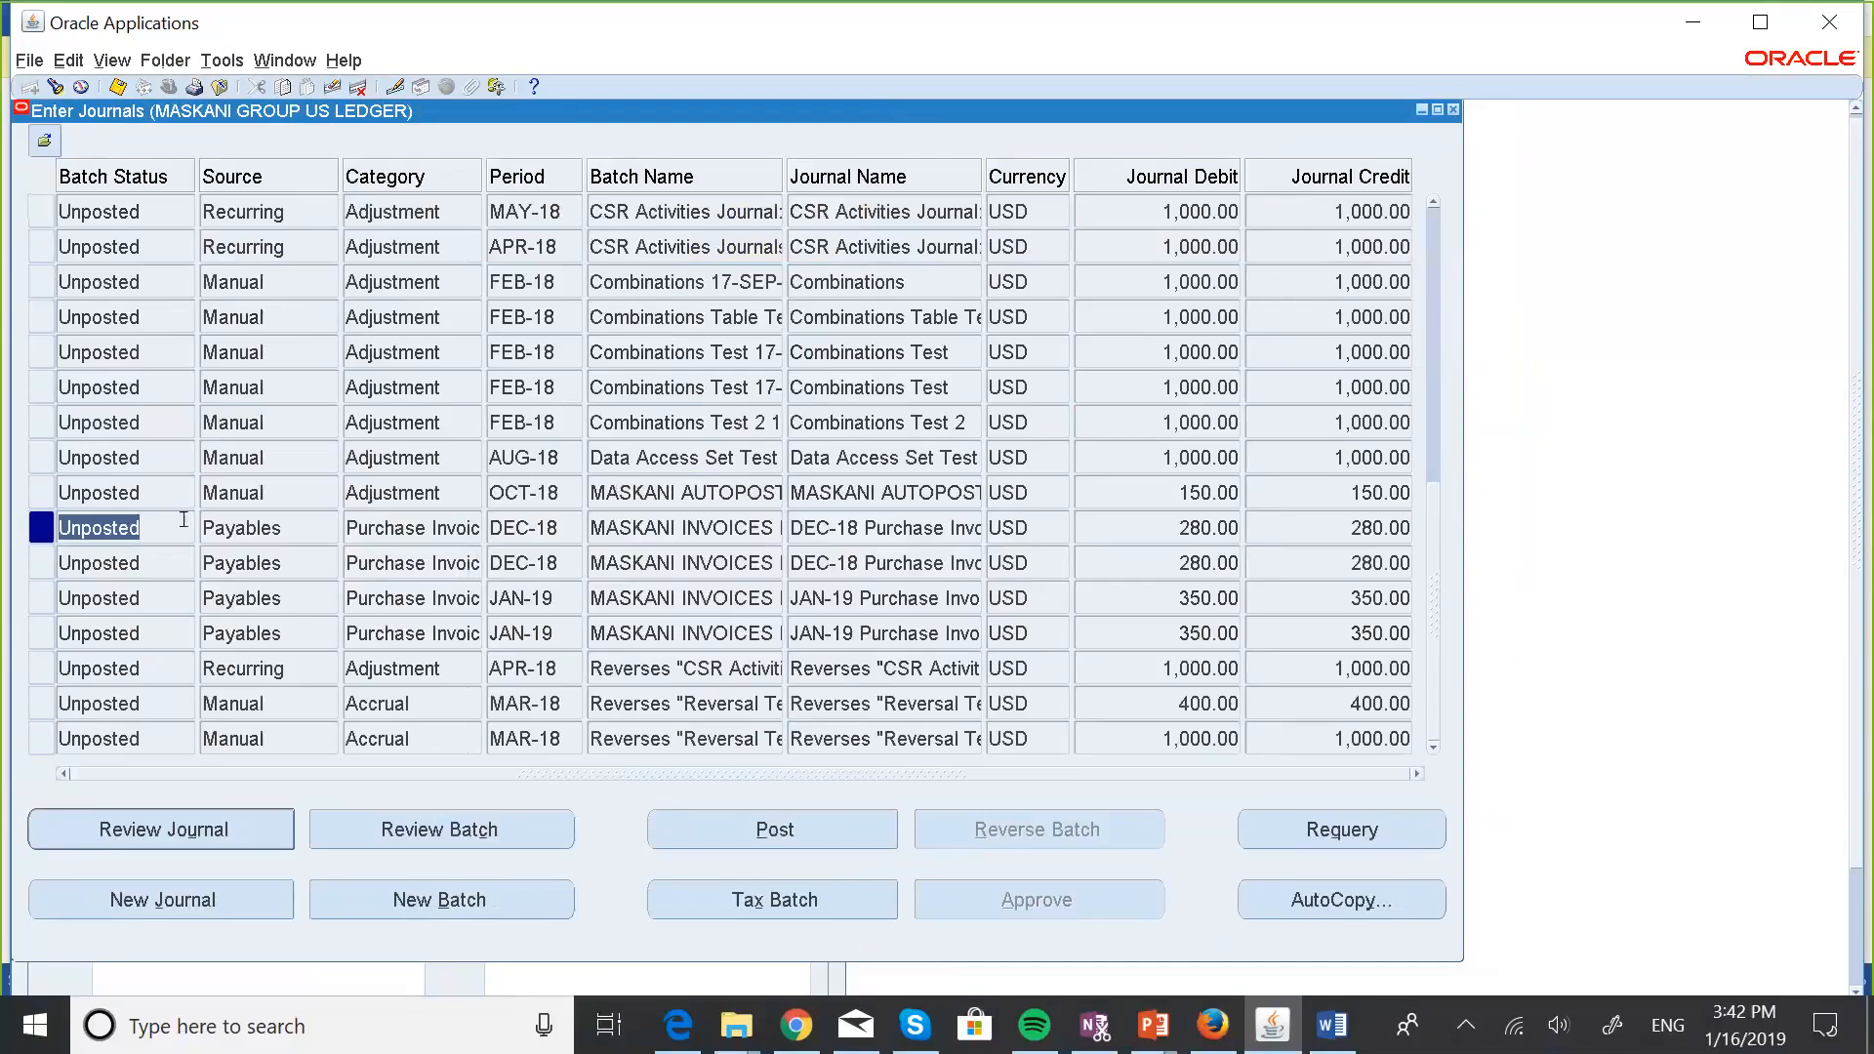
# Review the second DEC-18 Payables journal, DEC-18 Purchase Invoices USD, and compare its amounts with DEC-18 Purchase Invoices USD 2.
pyautogui.click(88, 564)
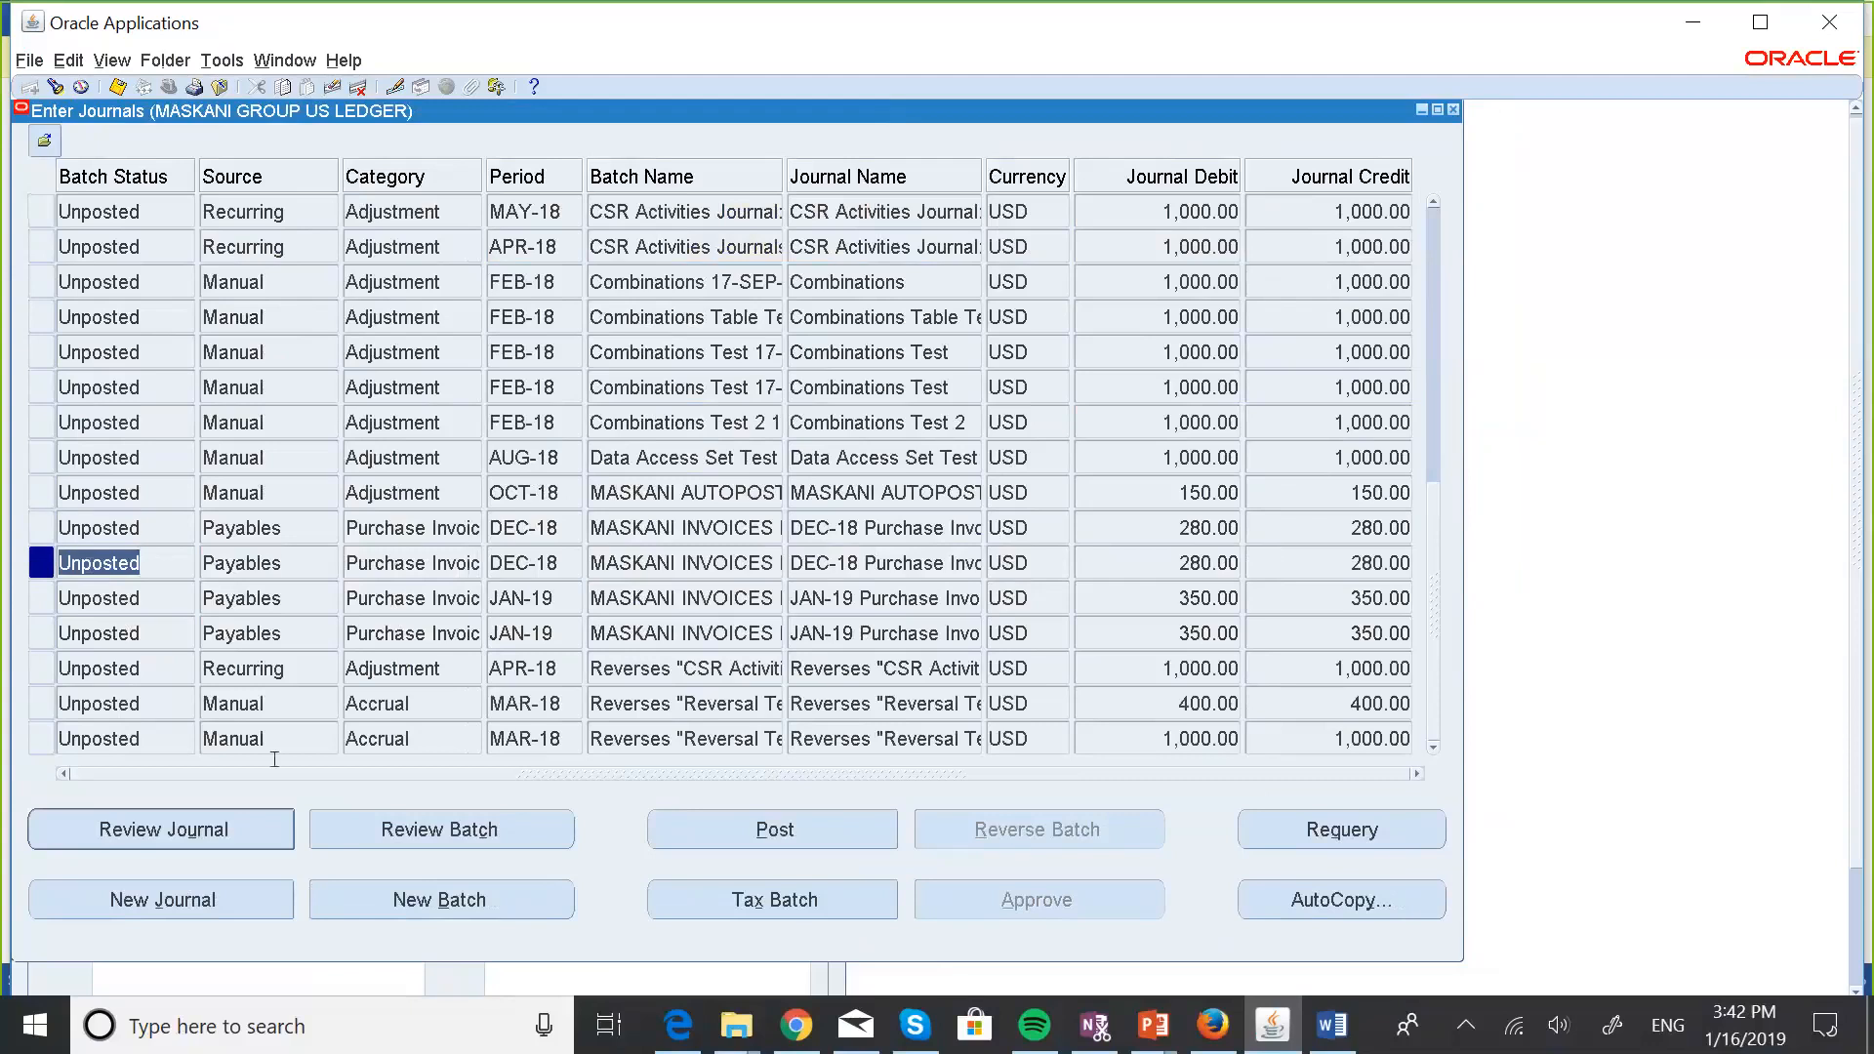
pyautogui.click(182, 839)
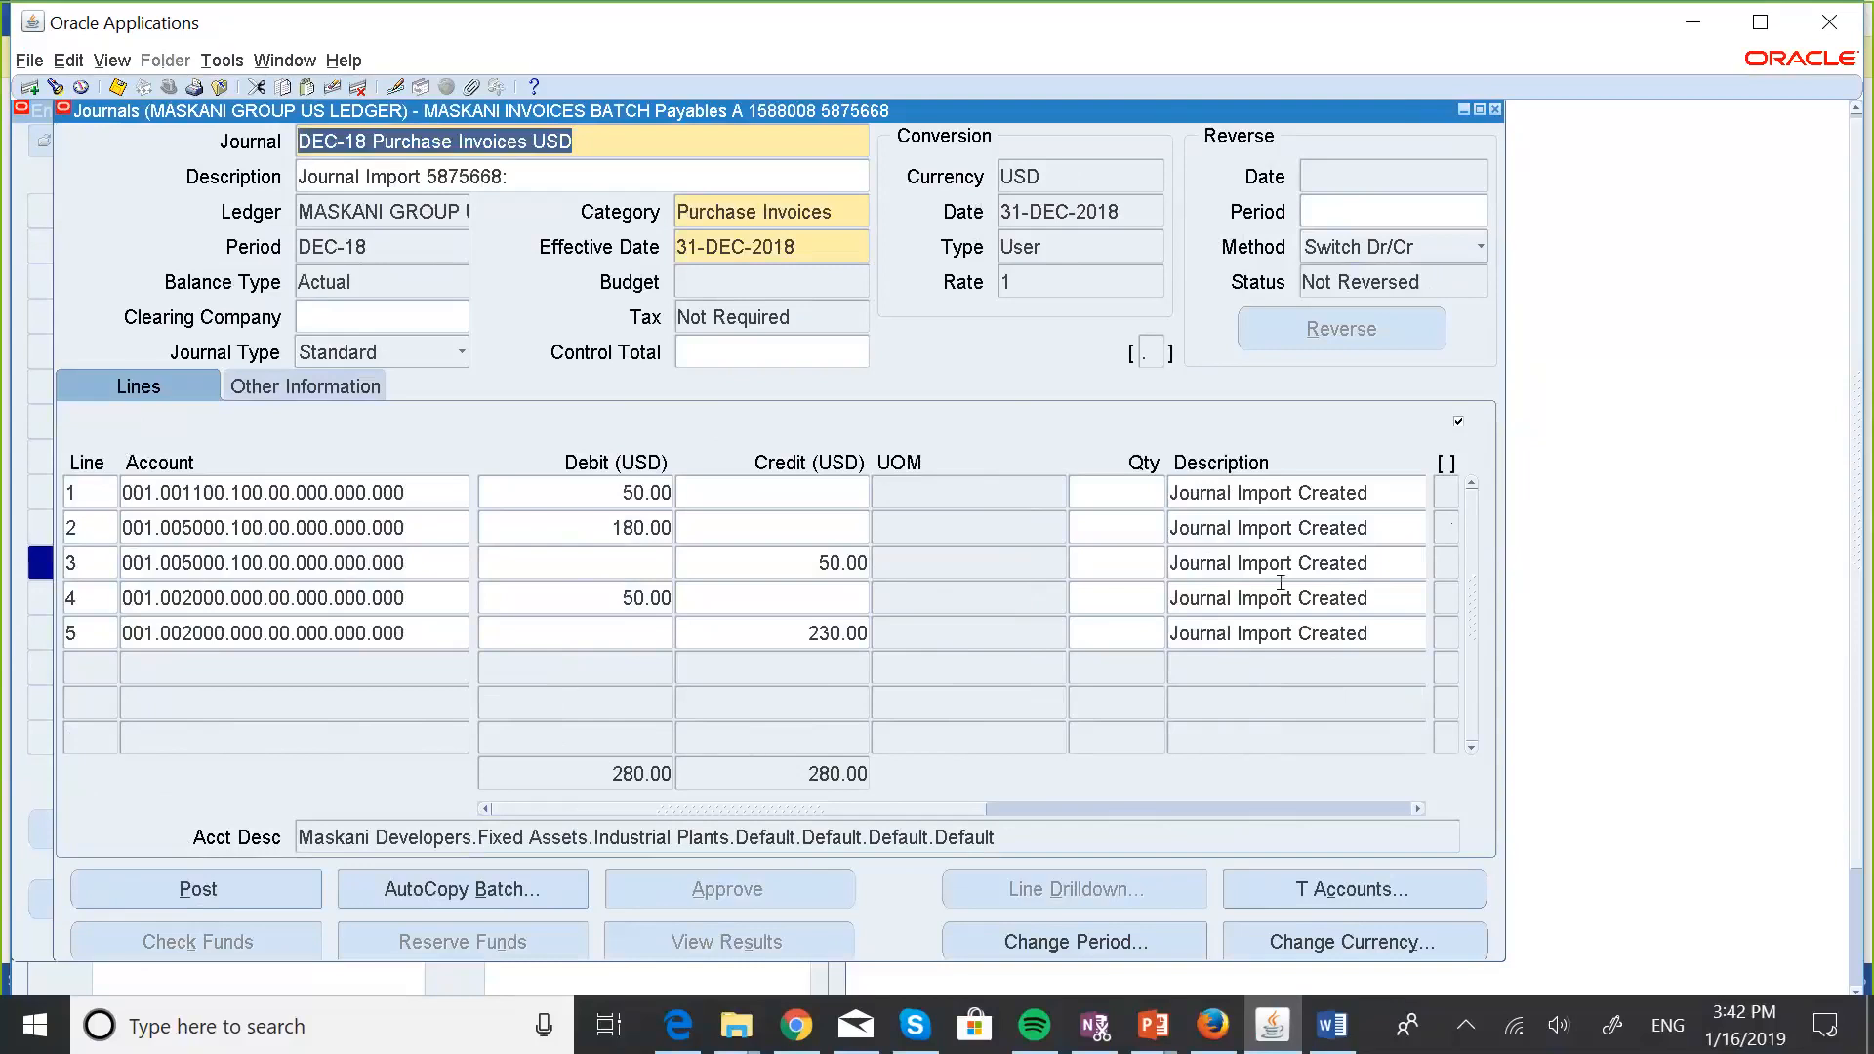
pyautogui.click(1495, 111)
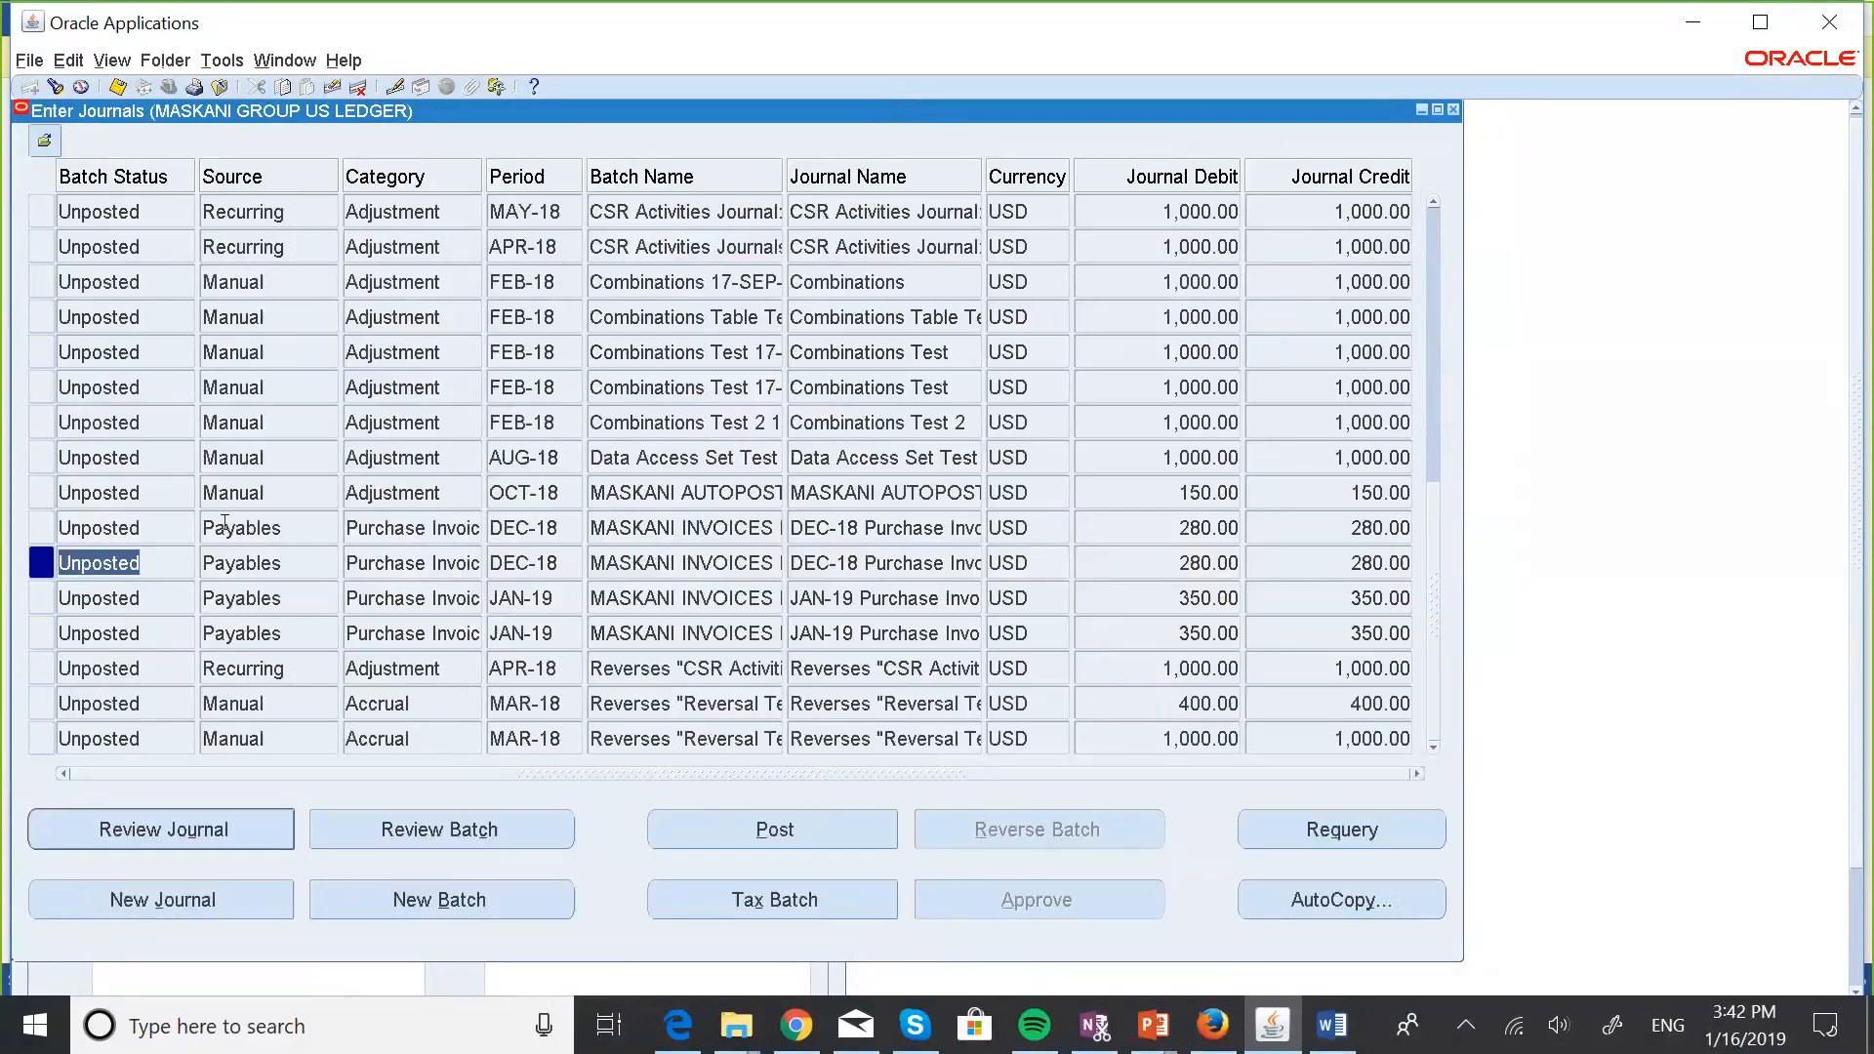
pyautogui.click(131, 524)
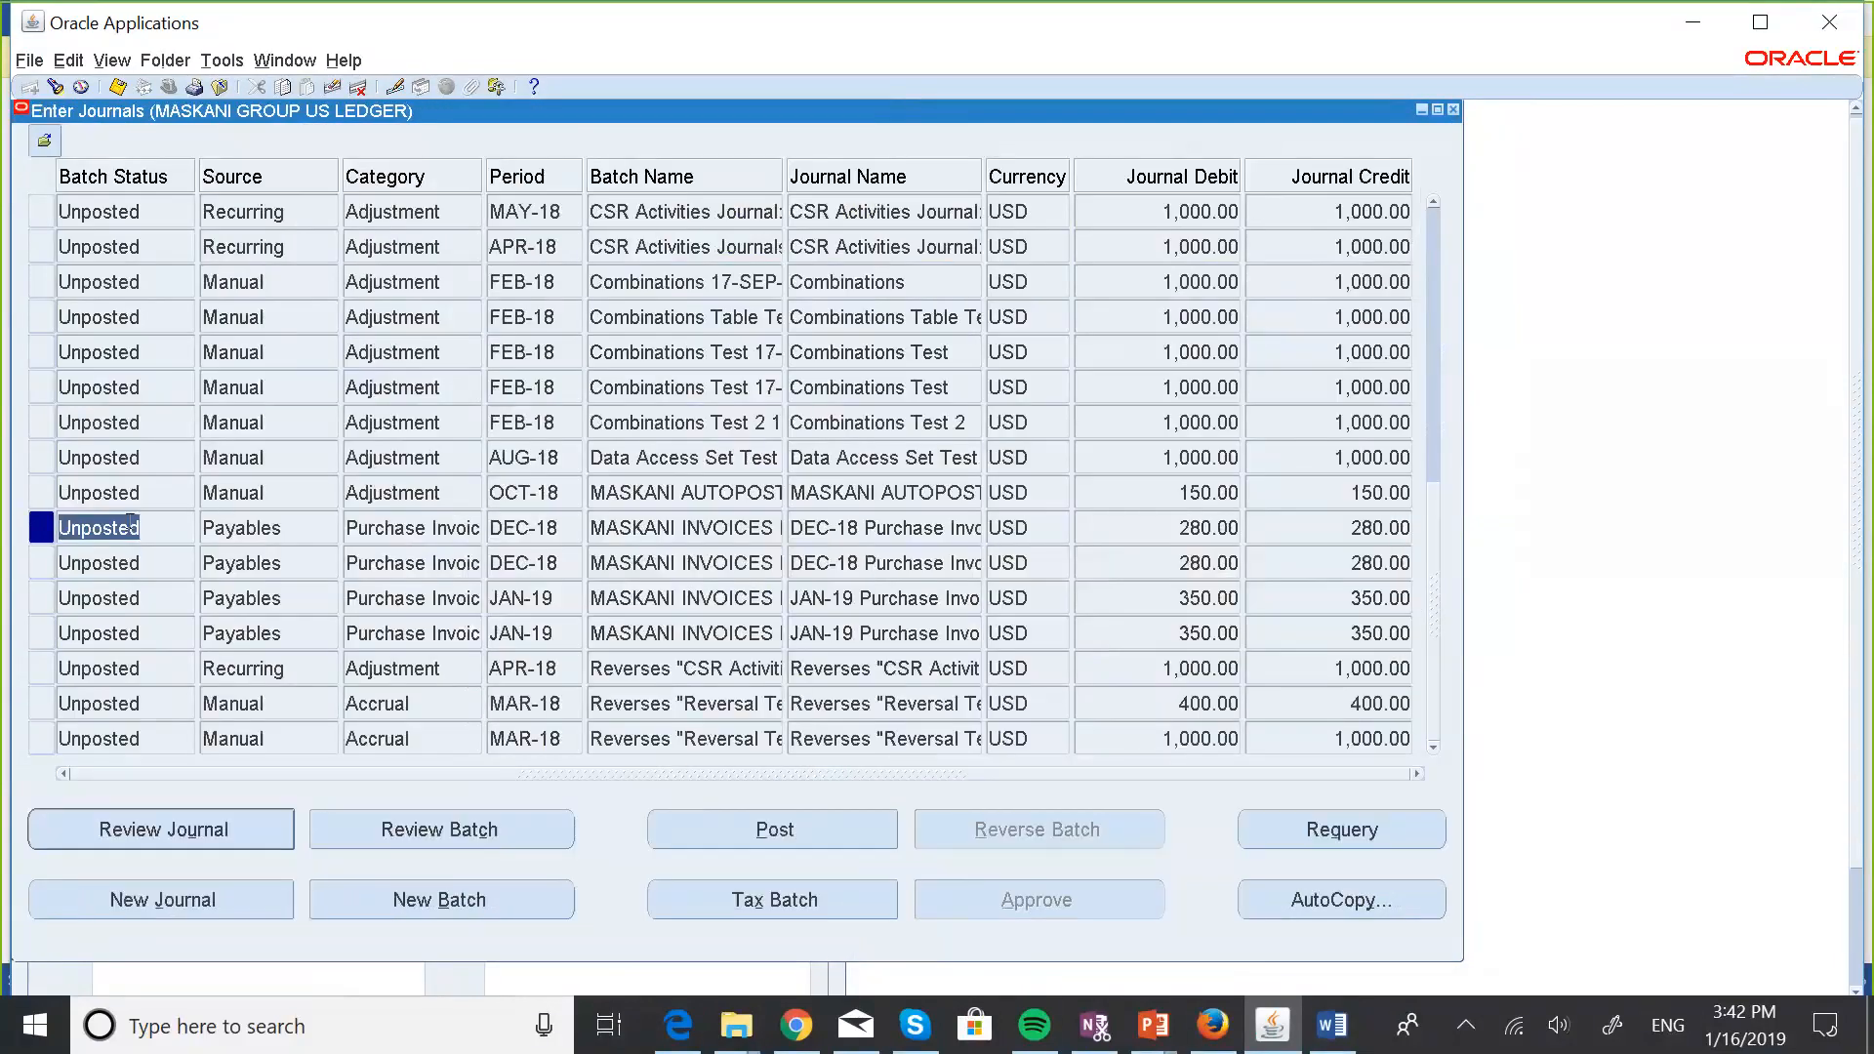
pyautogui.click(211, 826)
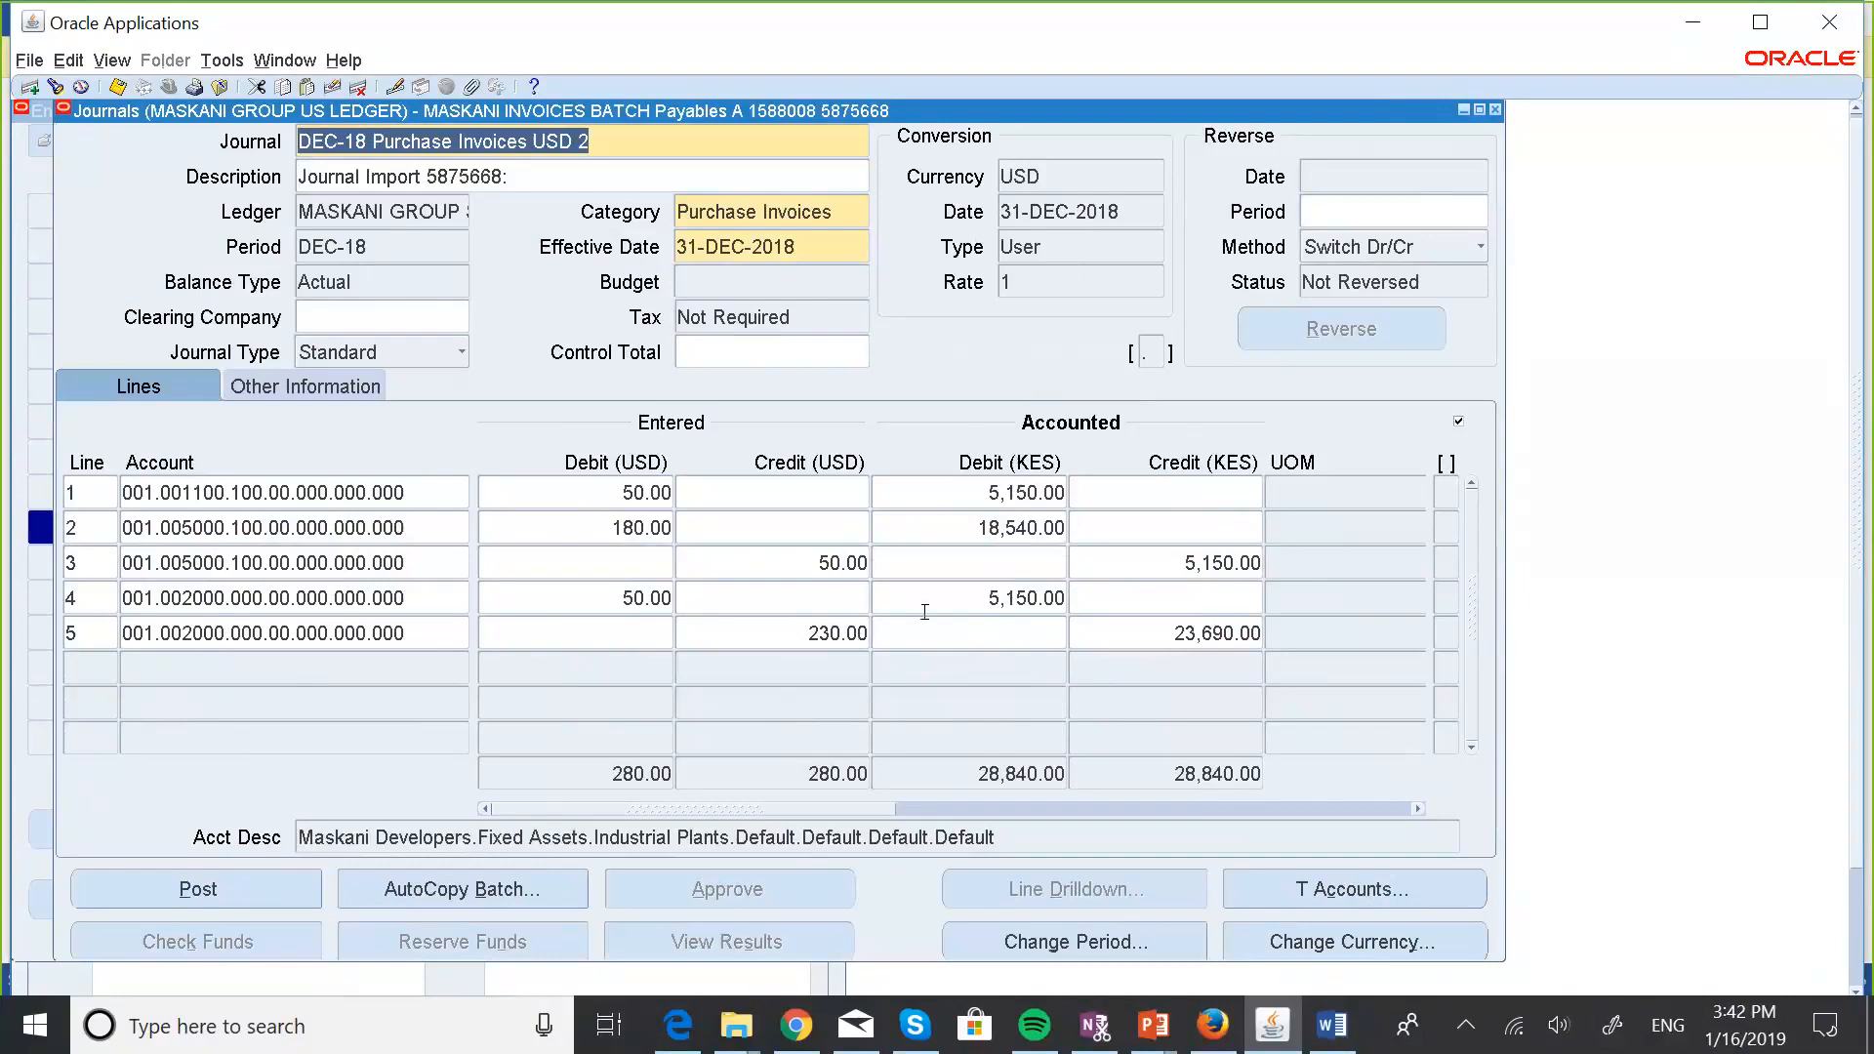
pyautogui.click(1495, 111)
# Review the lines of the two unposted JAN-19 Payables journals one after the other, and close Enter Journals.
pyautogui.click(145, 596)
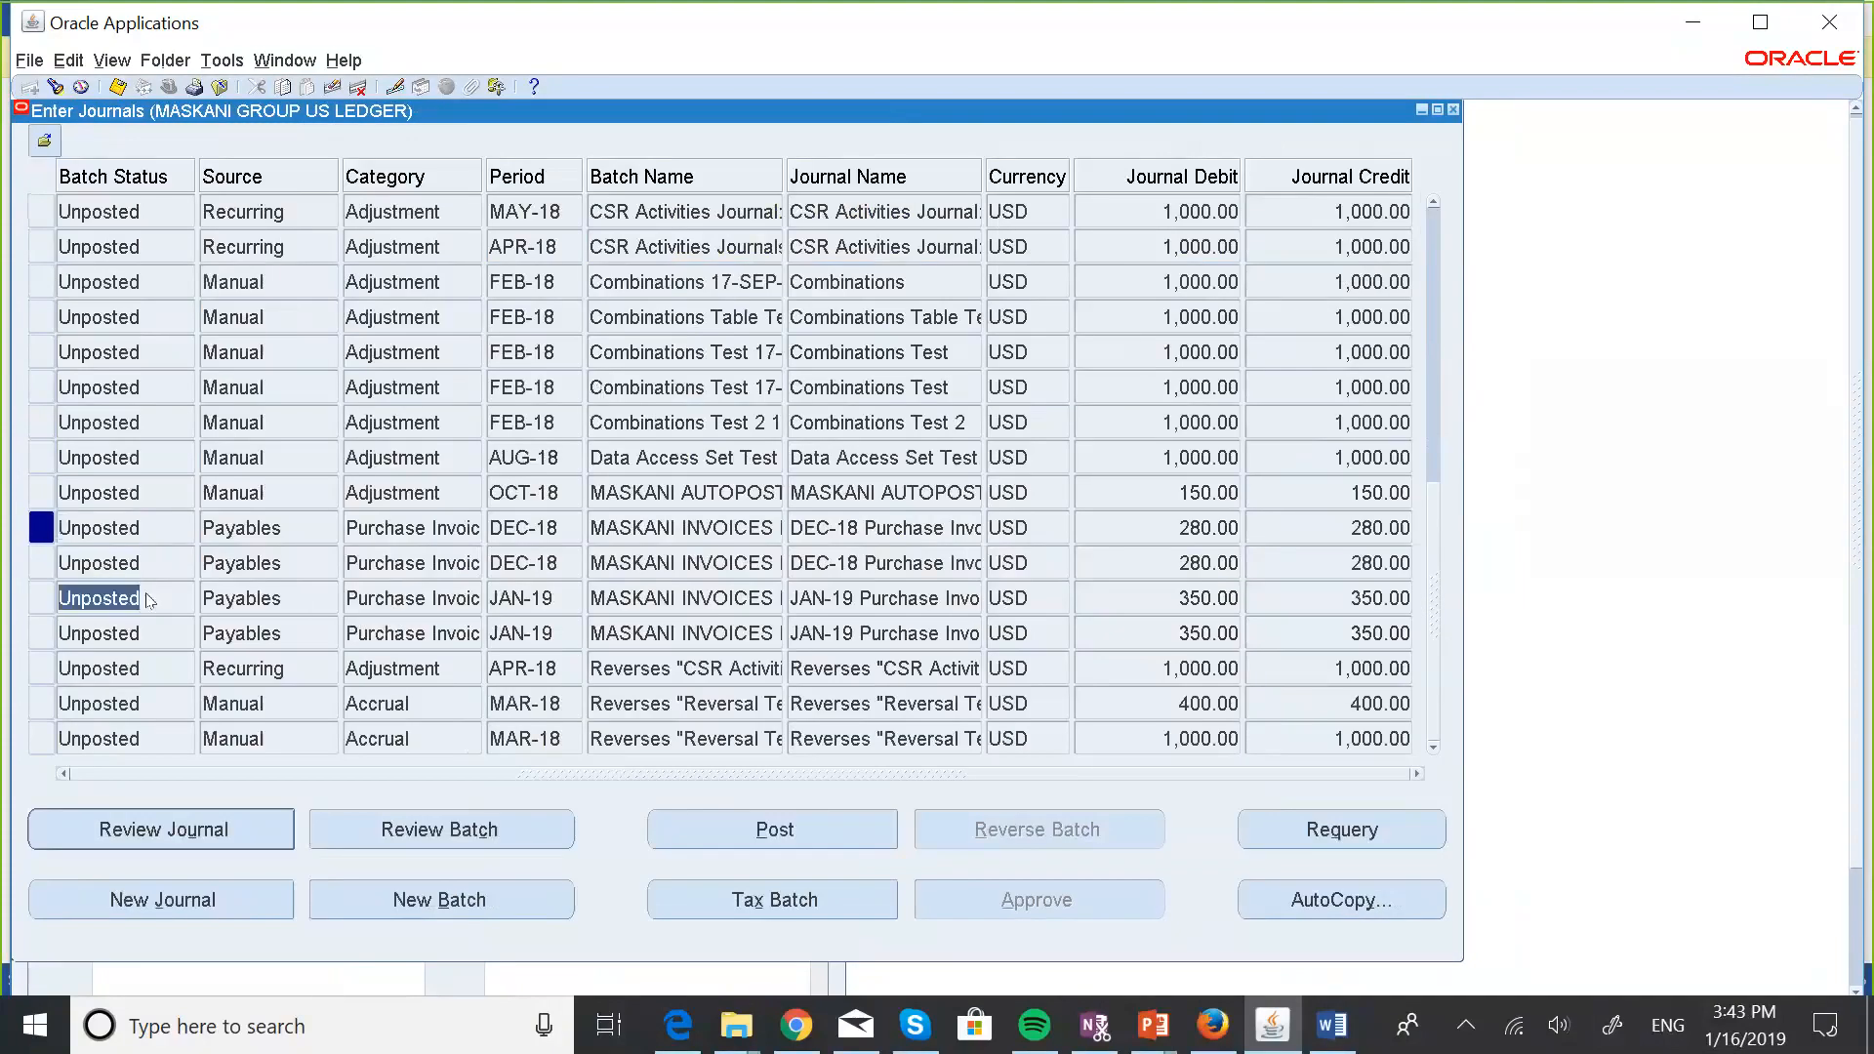
pyautogui.click(162, 824)
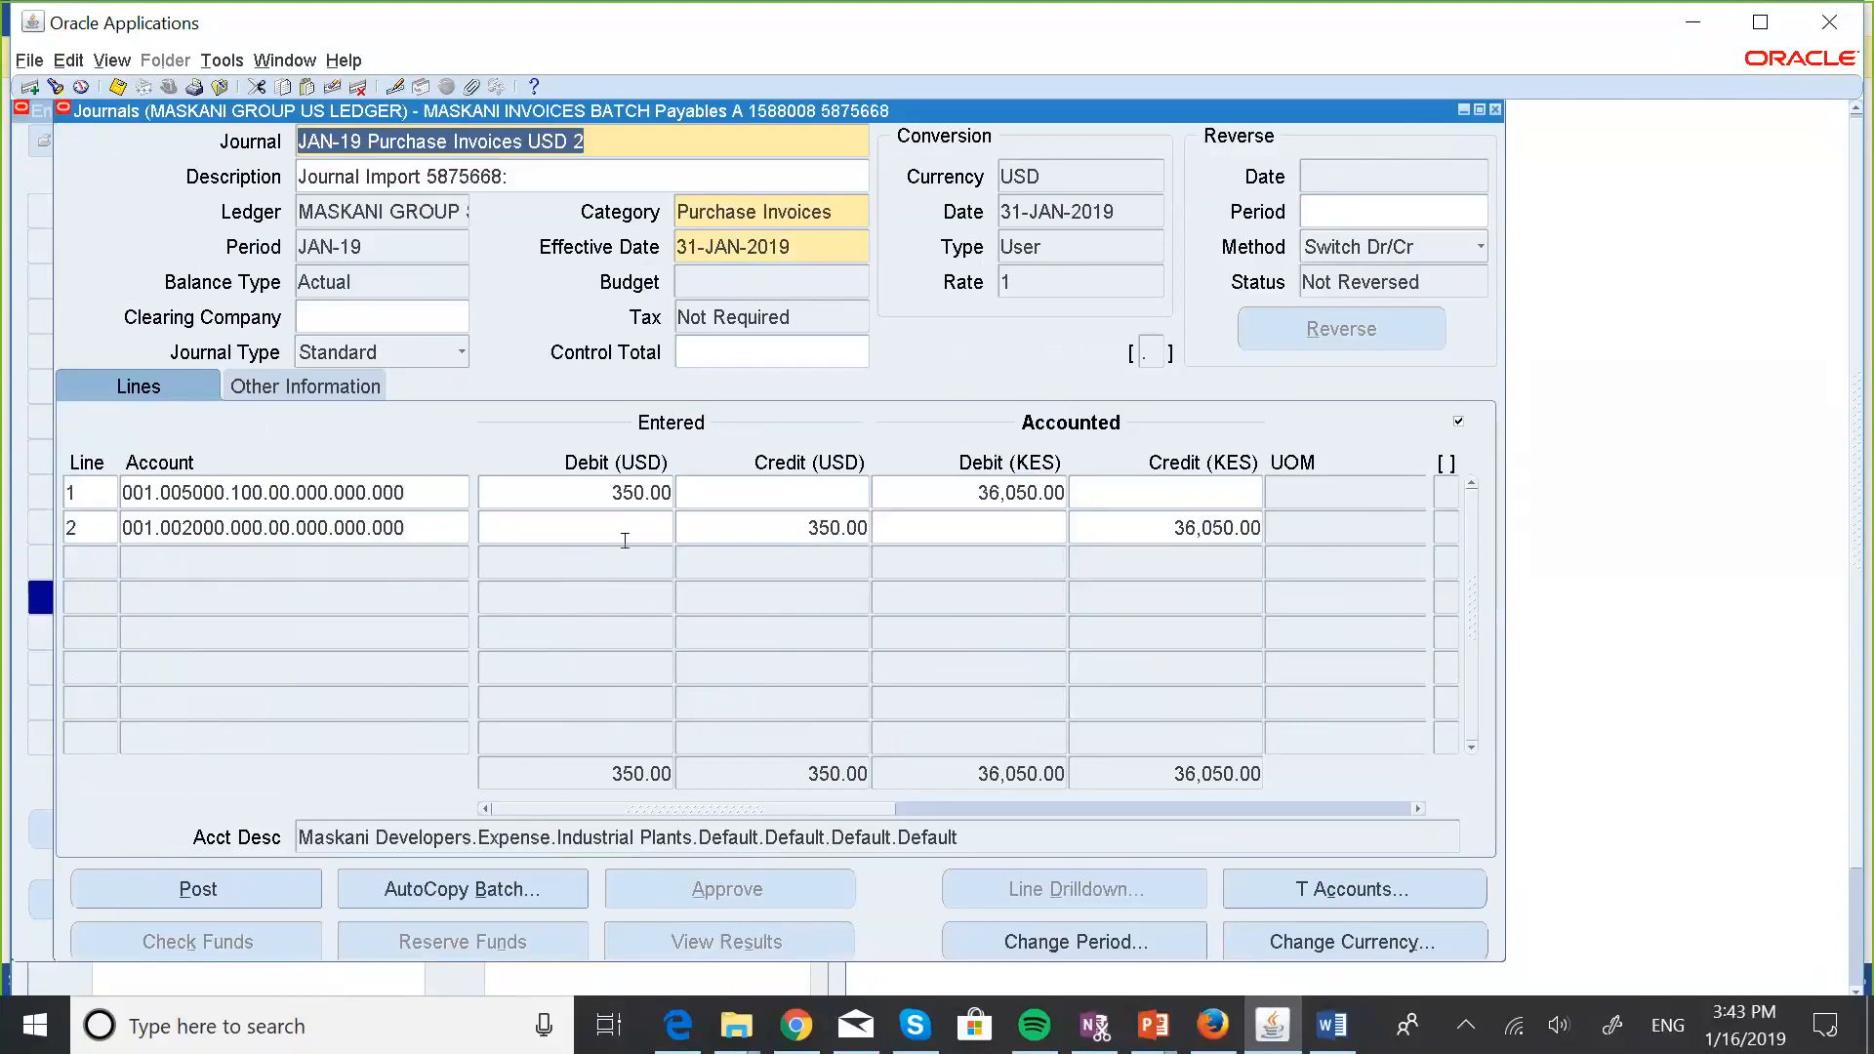
pyautogui.click(1495, 110)
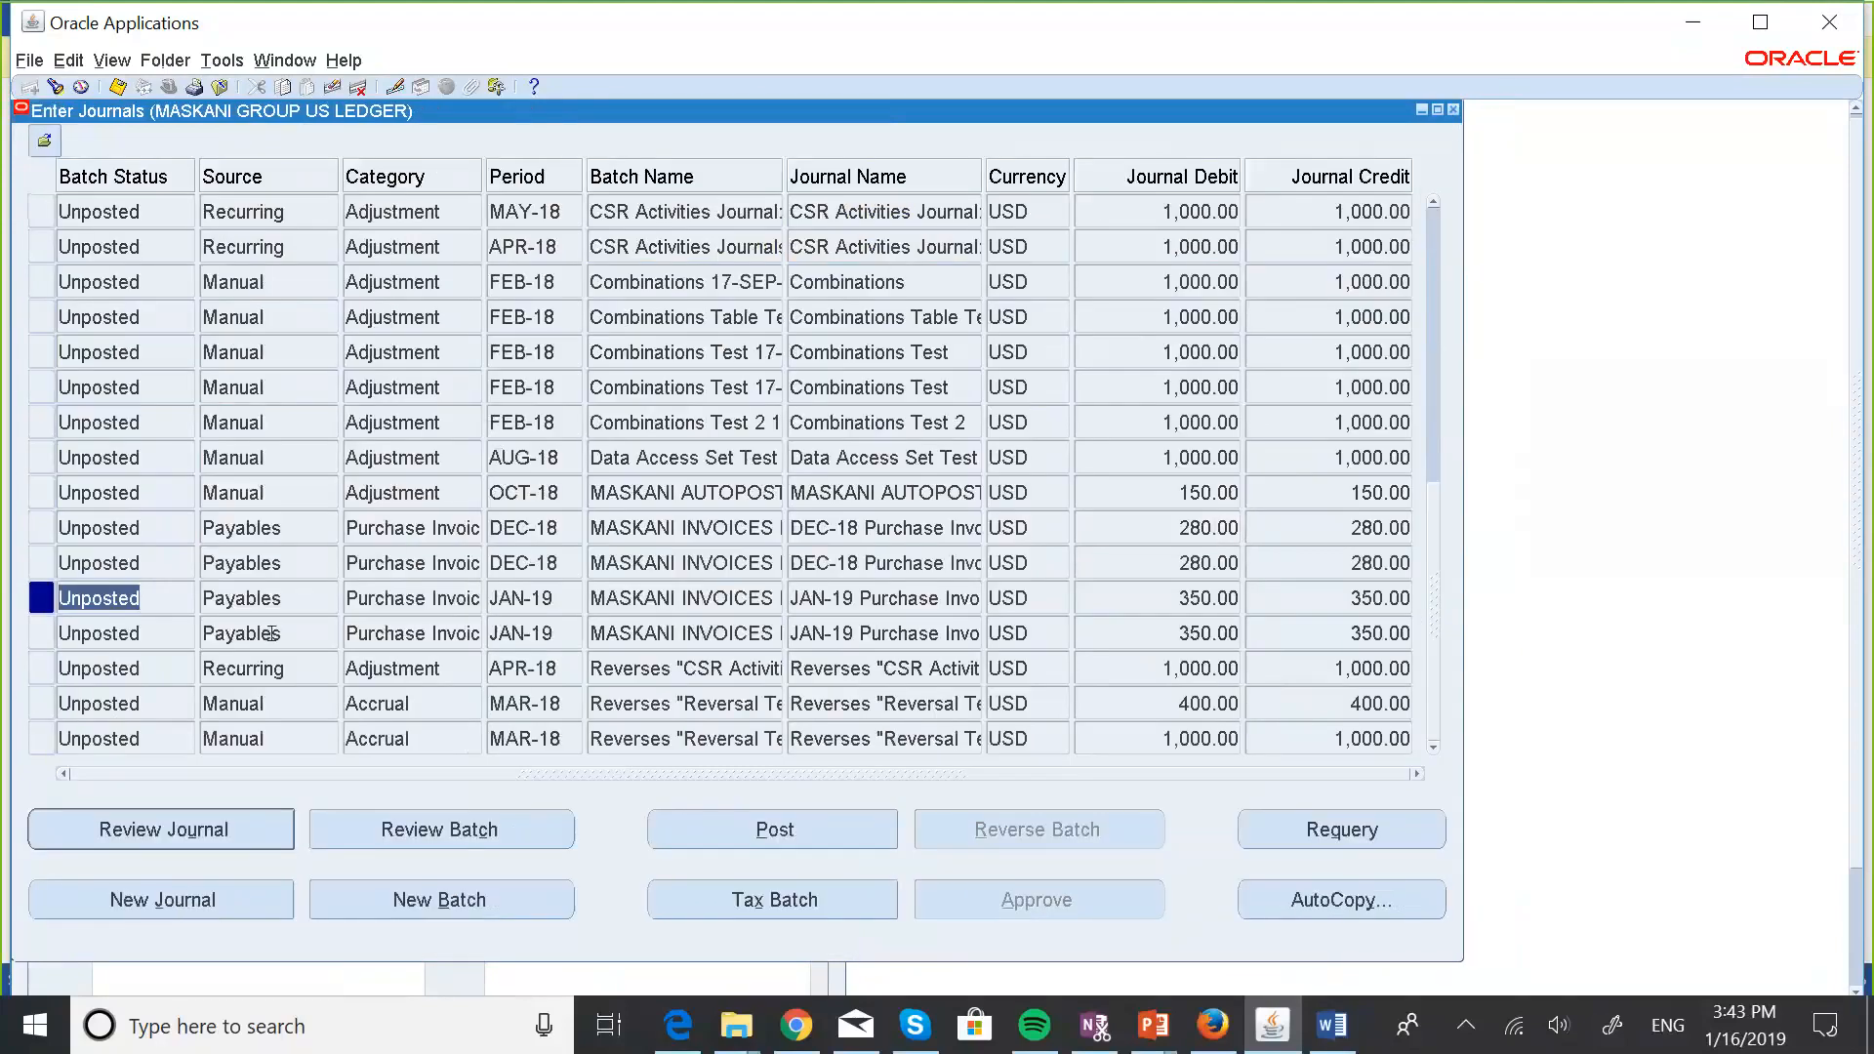
pyautogui.click(74, 634)
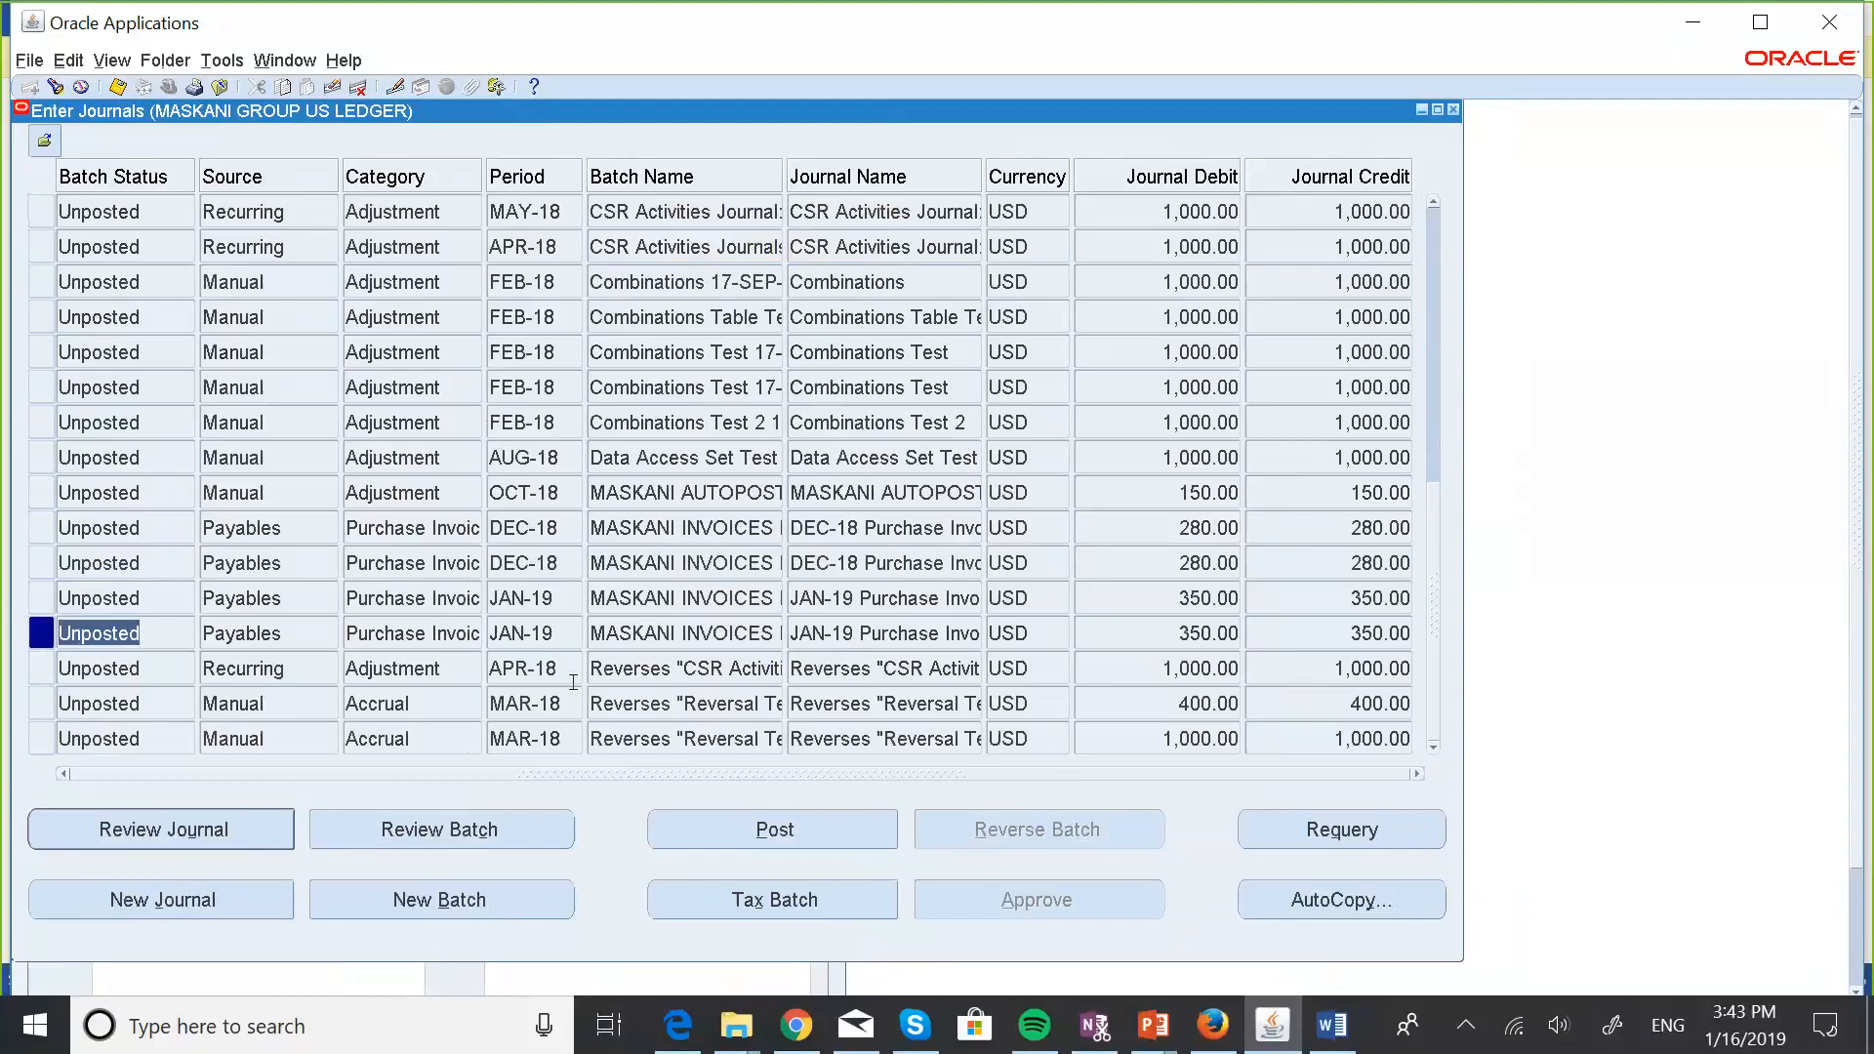
pyautogui.click(179, 811)
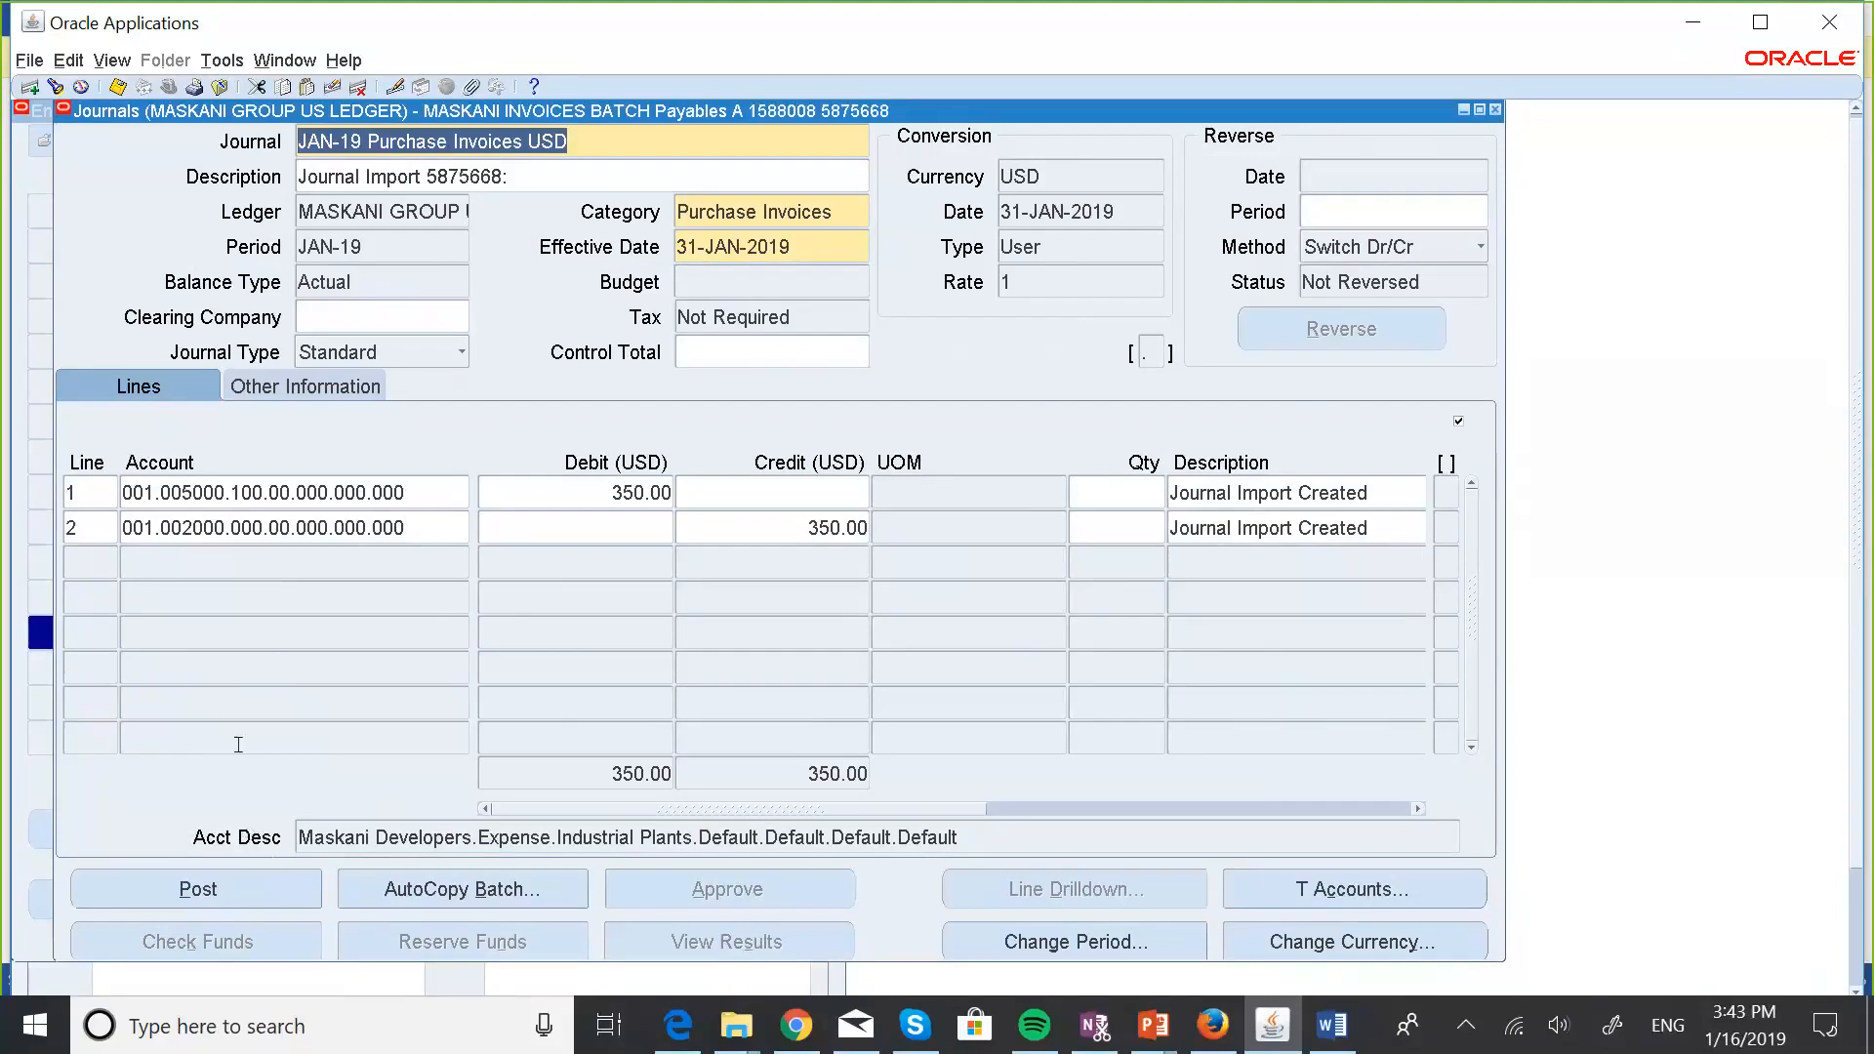
pyautogui.click(1495, 110)
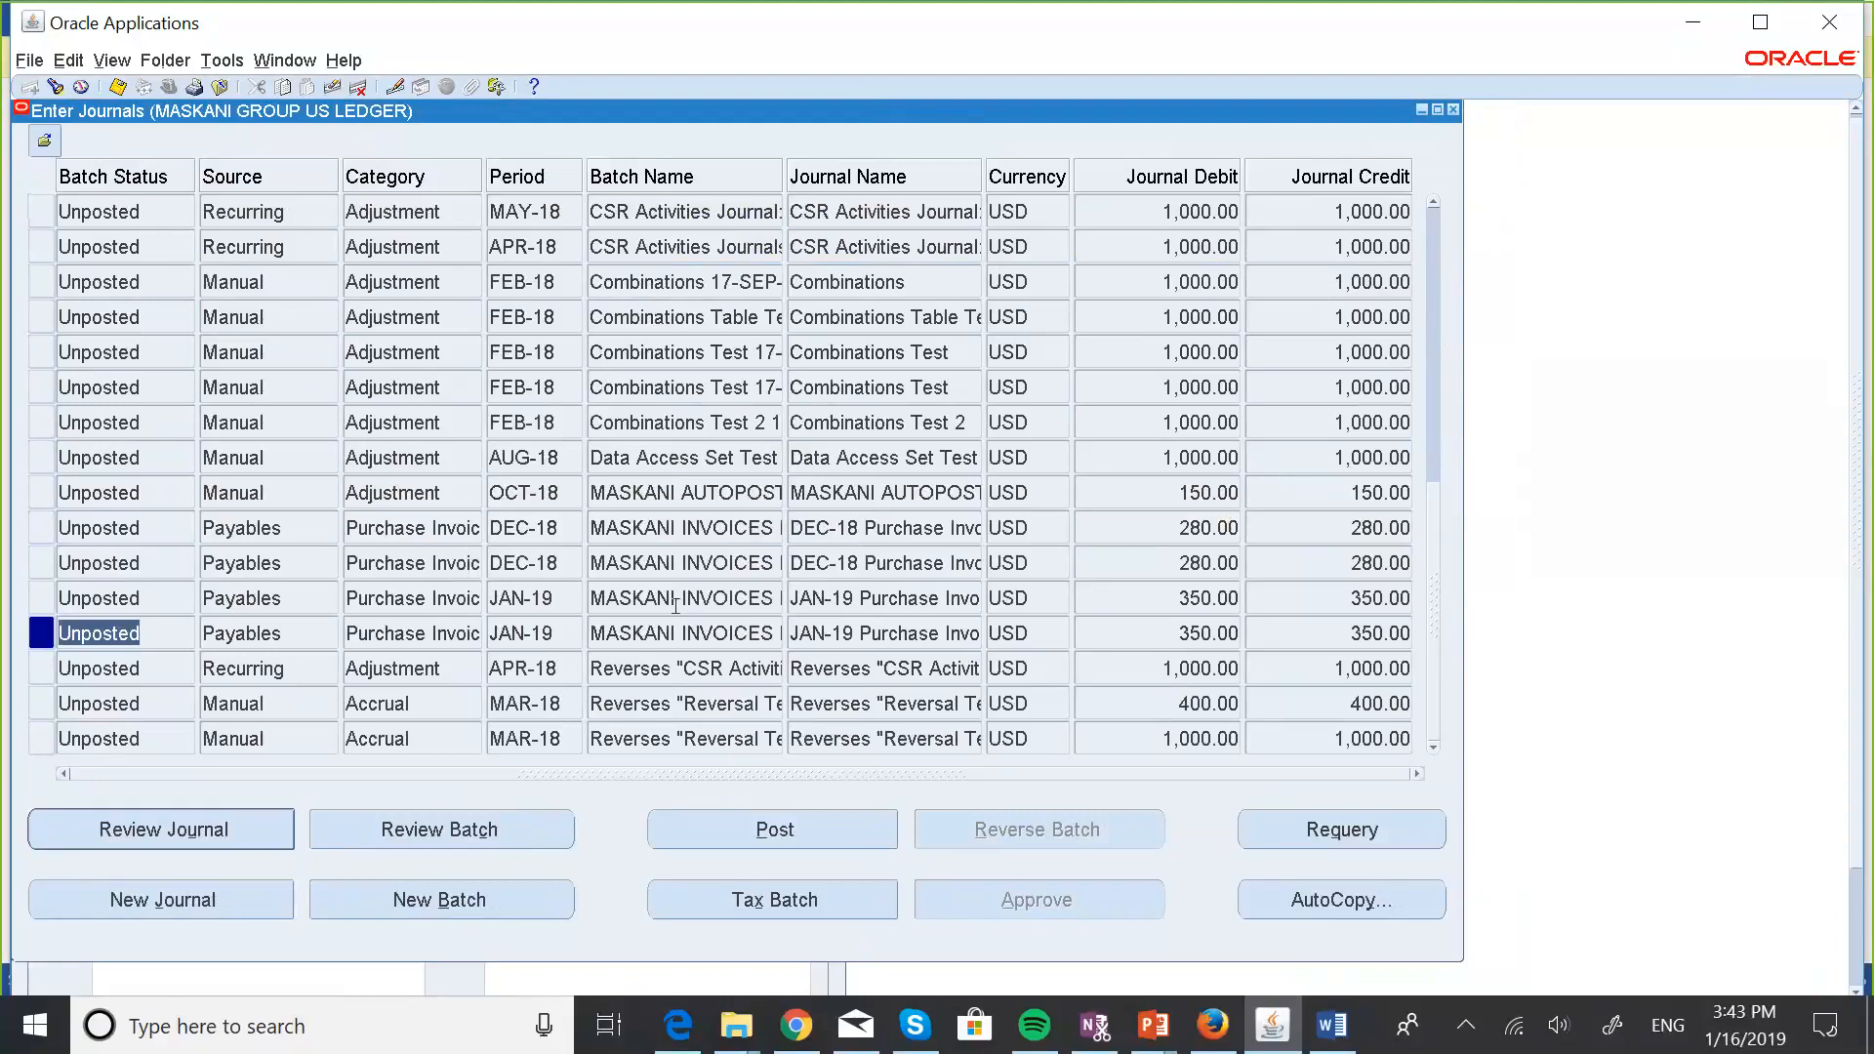
pyautogui.click(1453, 109)
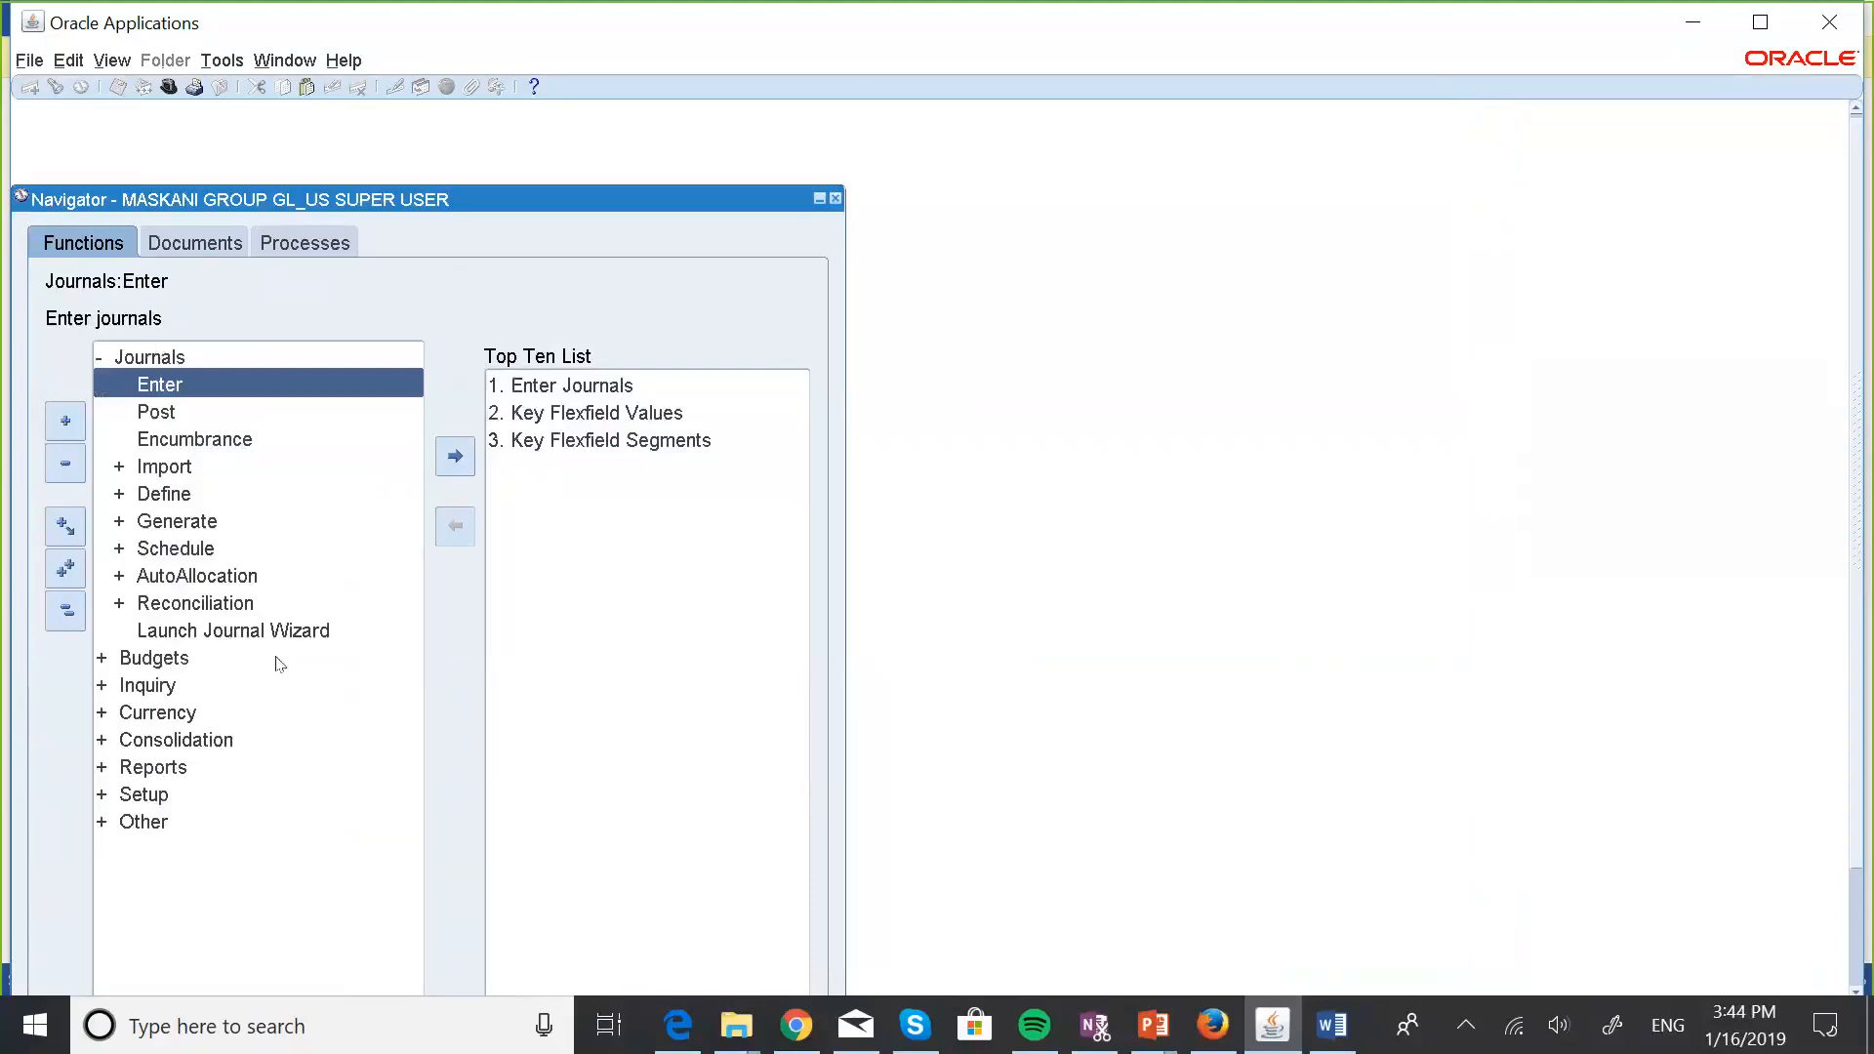
# Start a new single request and try to look up a program whose name begins with Crea.
pyautogui.doubleClick(144, 822)
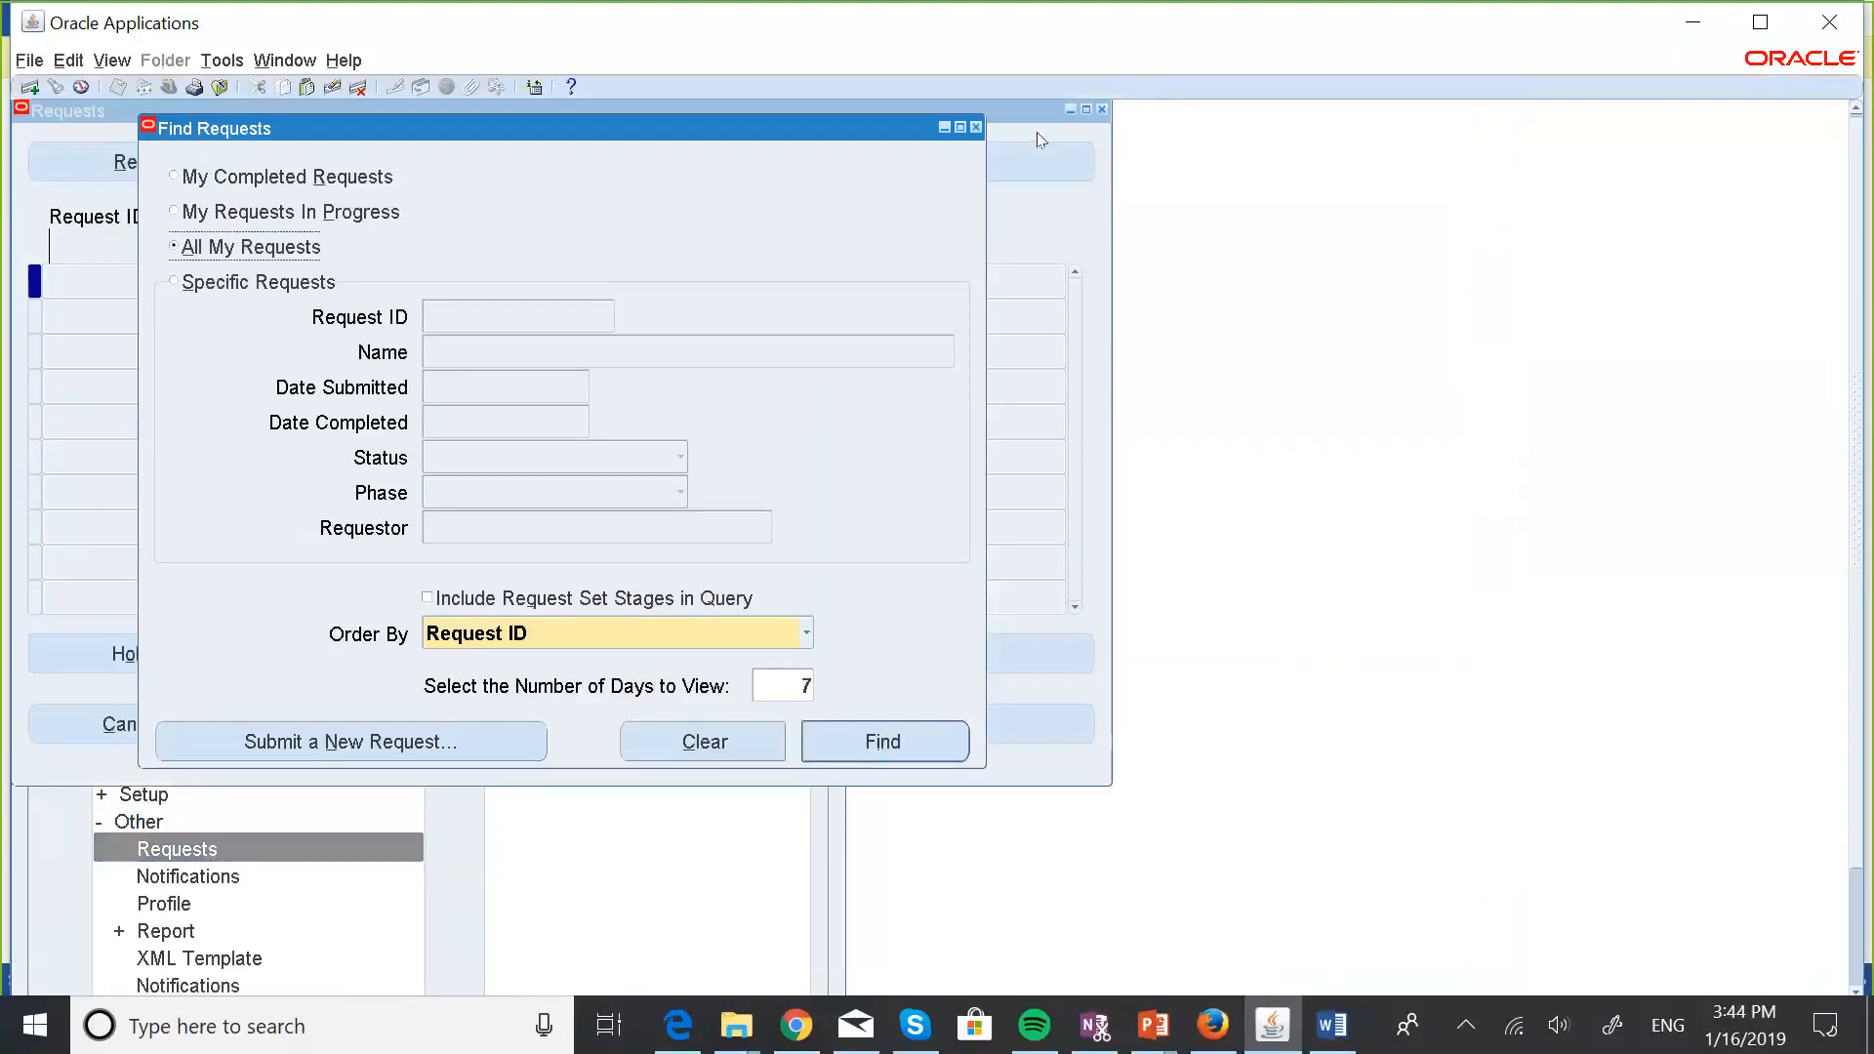
pyautogui.click(460, 728)
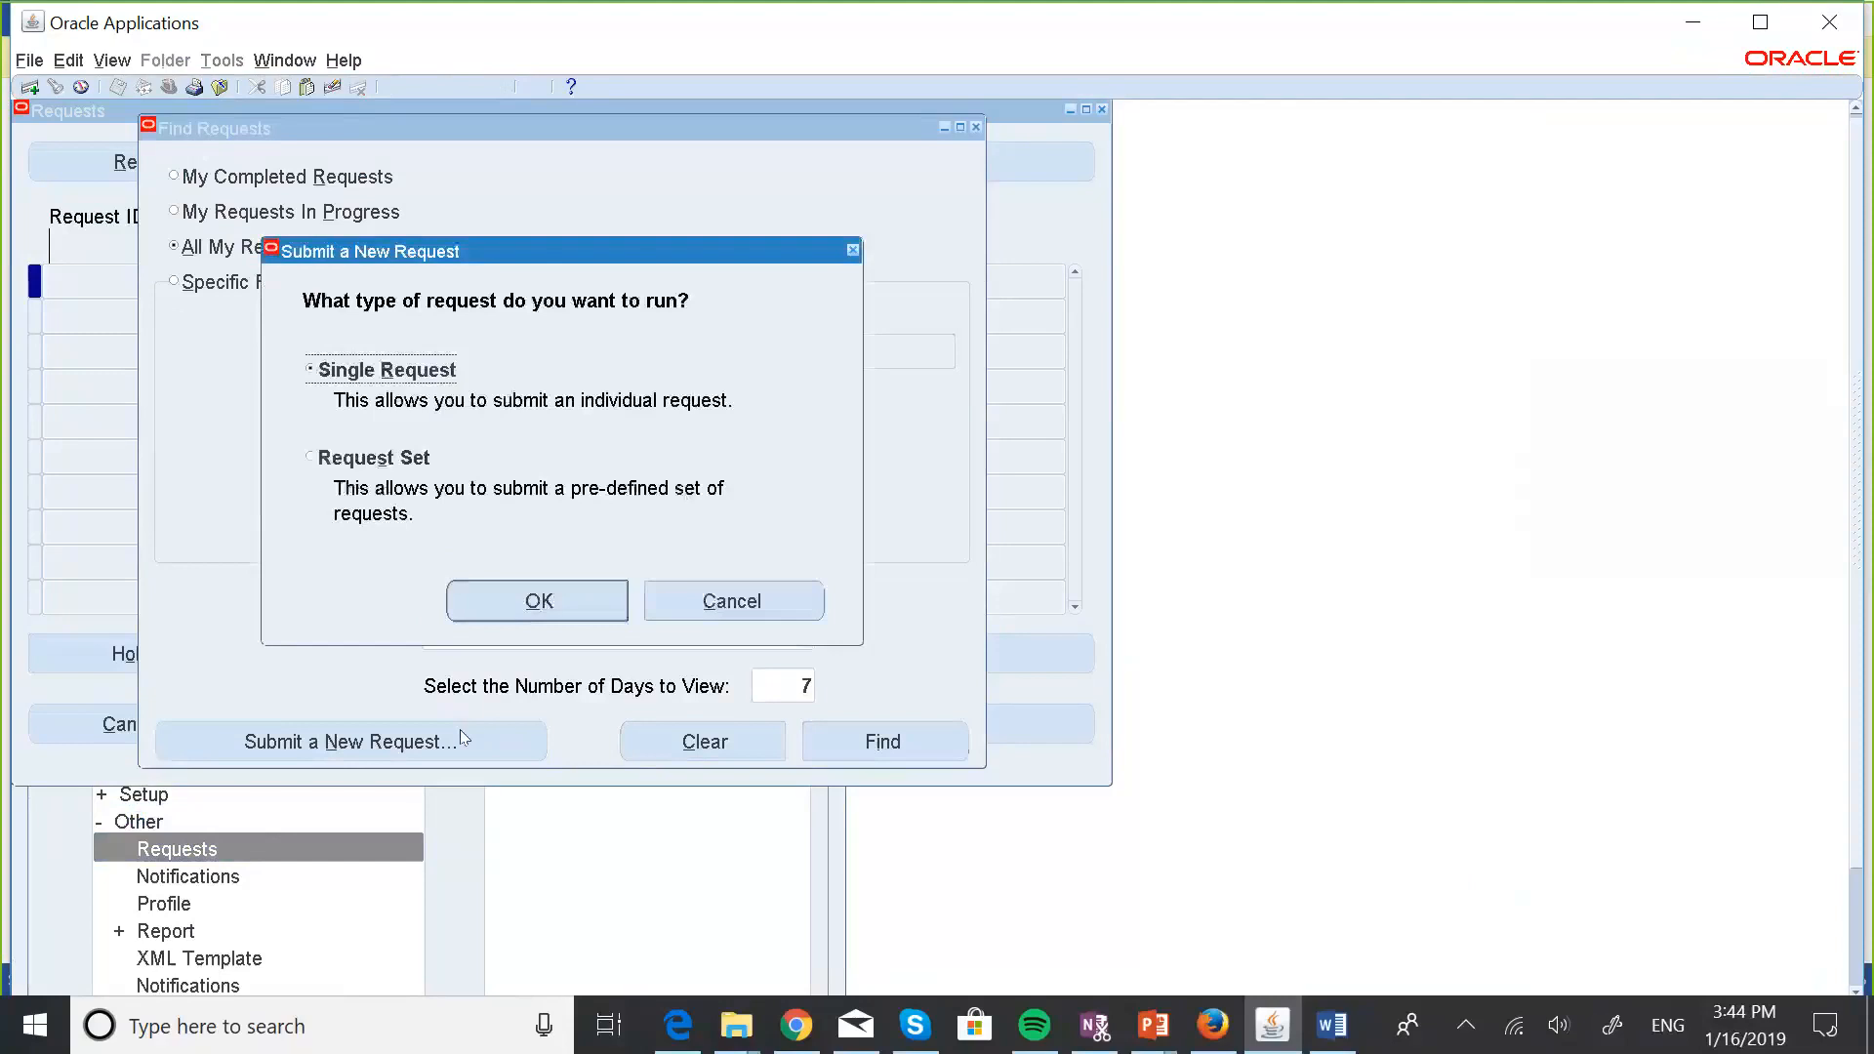
pyautogui.click(534, 599)
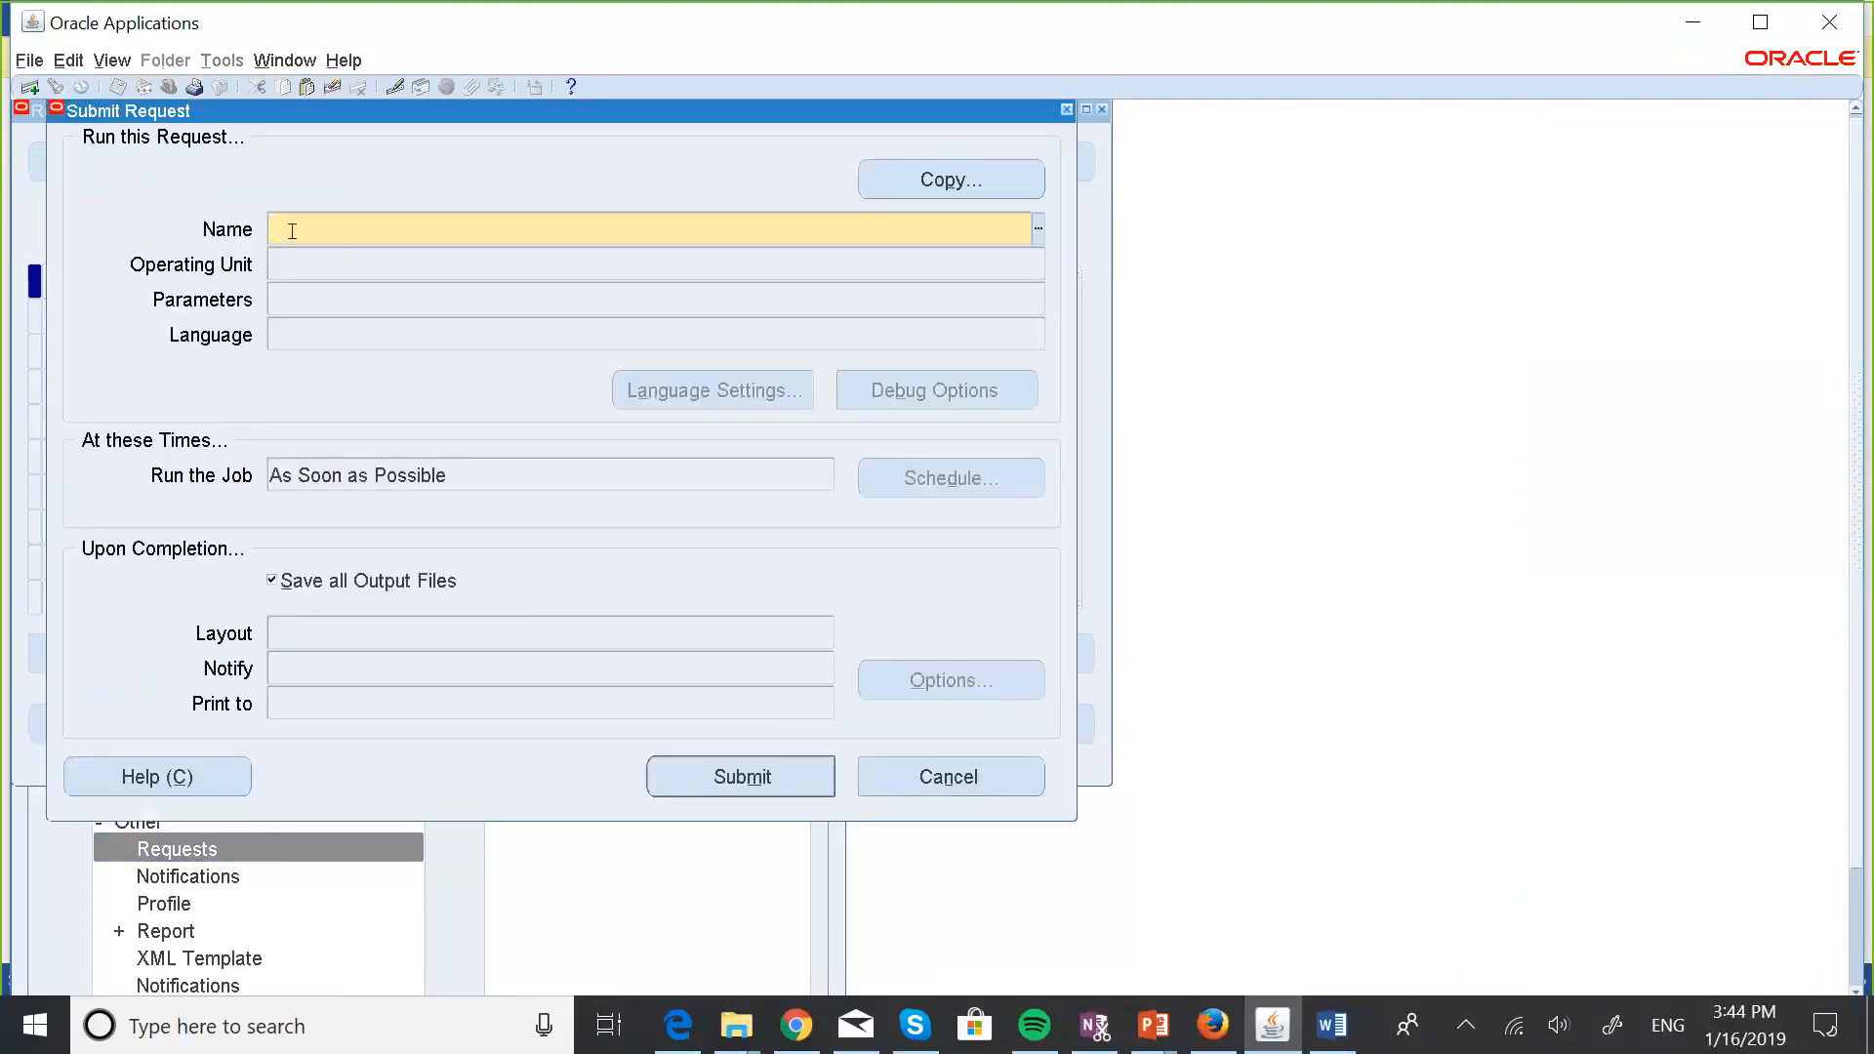
pyautogui.write('Crea')
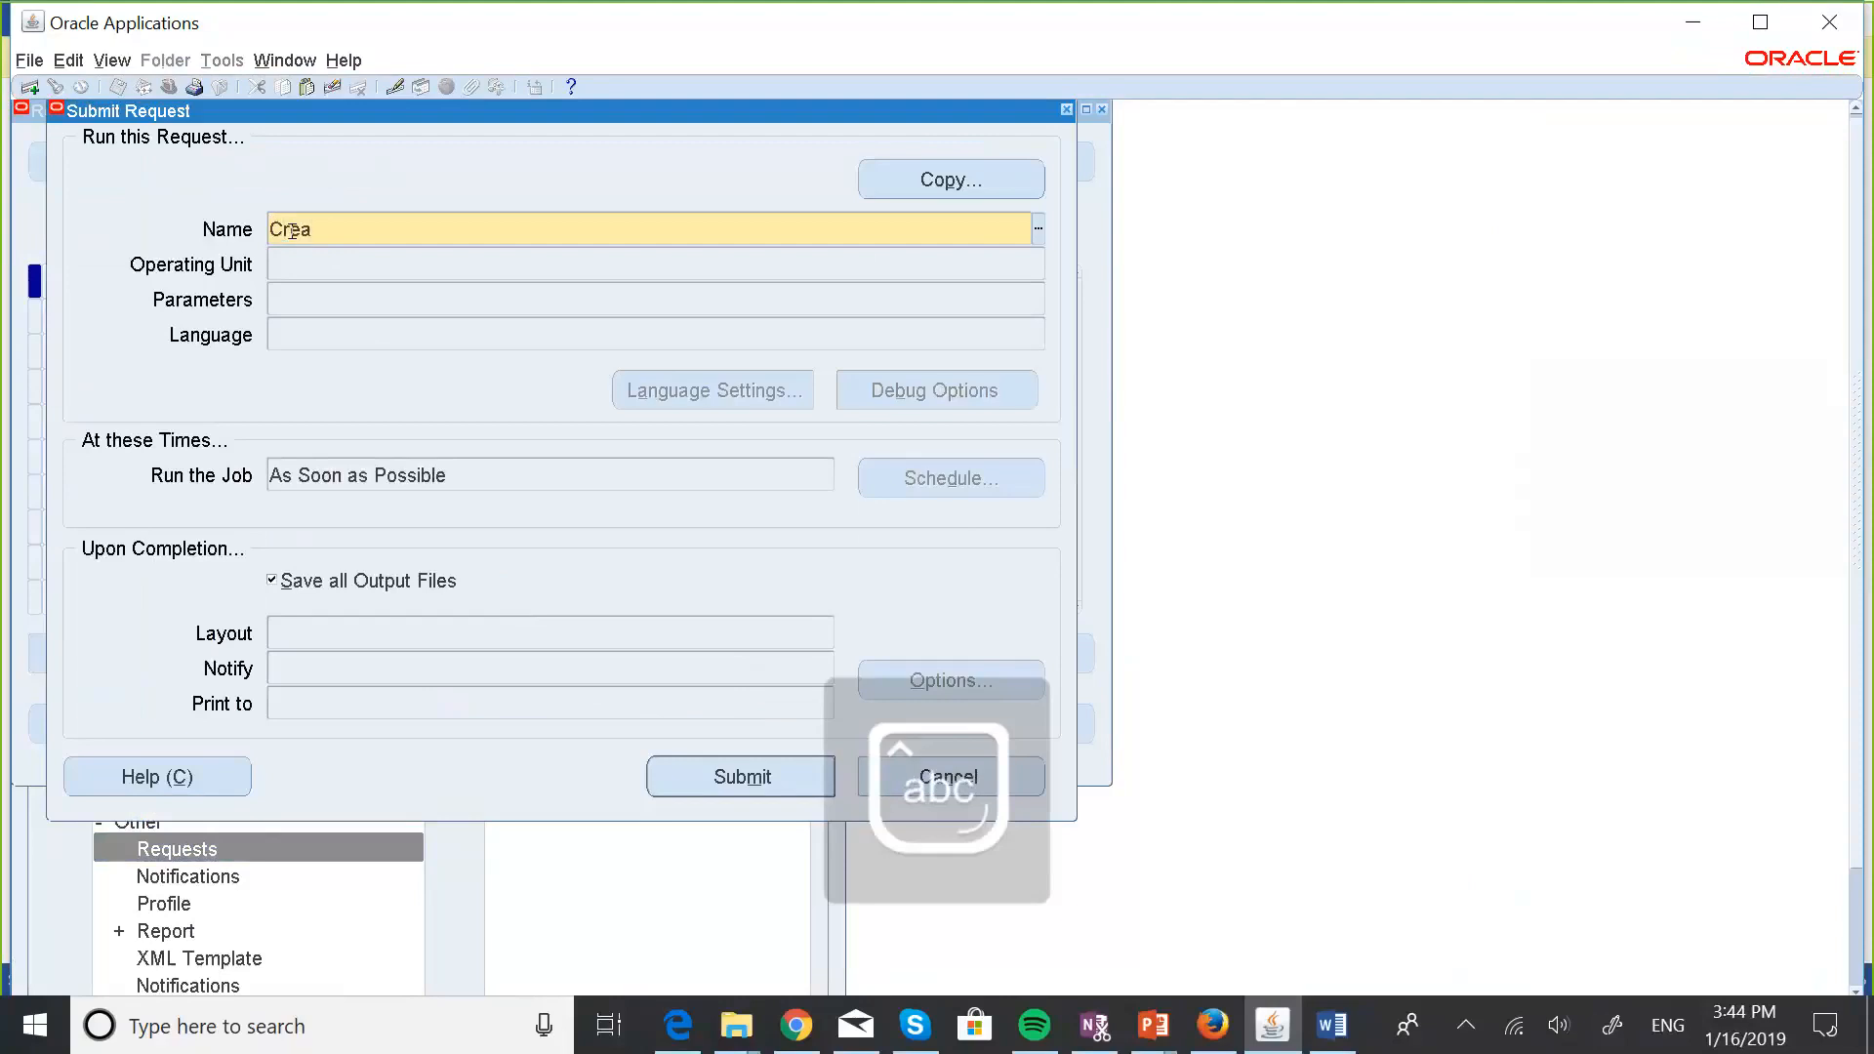
pyautogui.press('Tab')
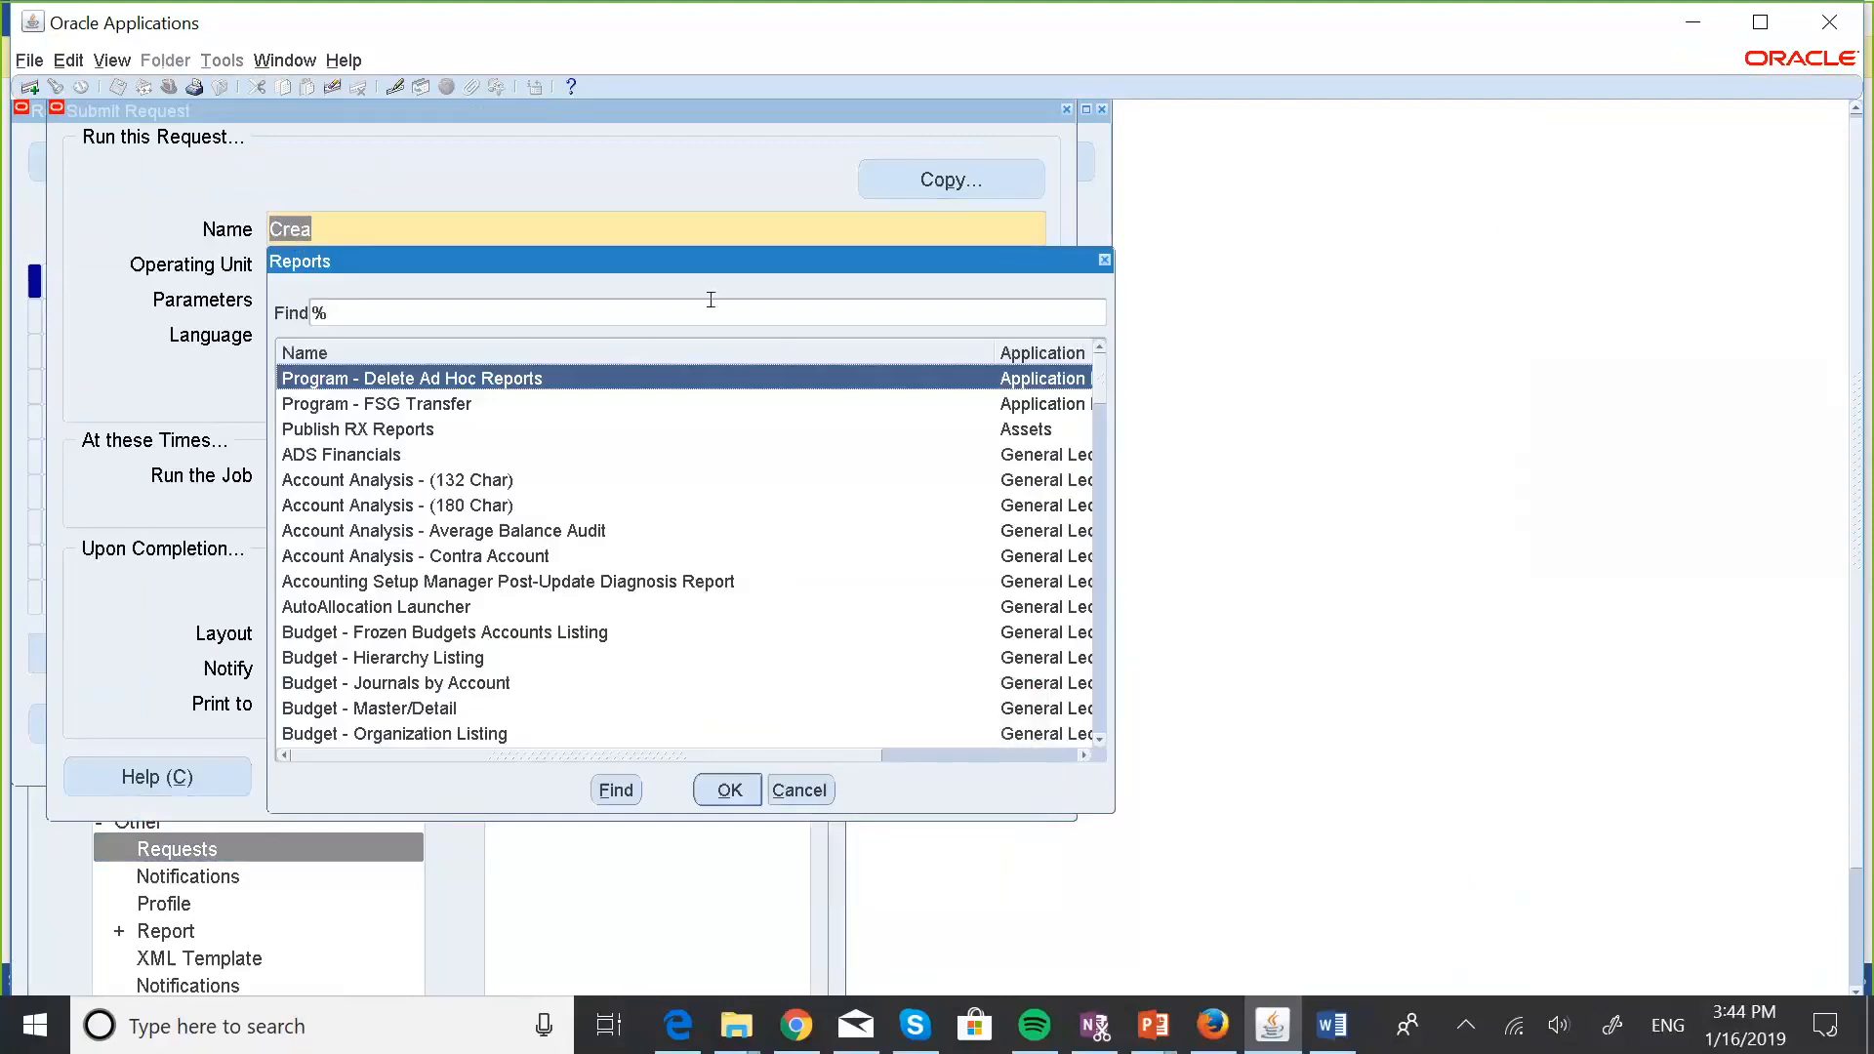
pyautogui.click(1104, 259)
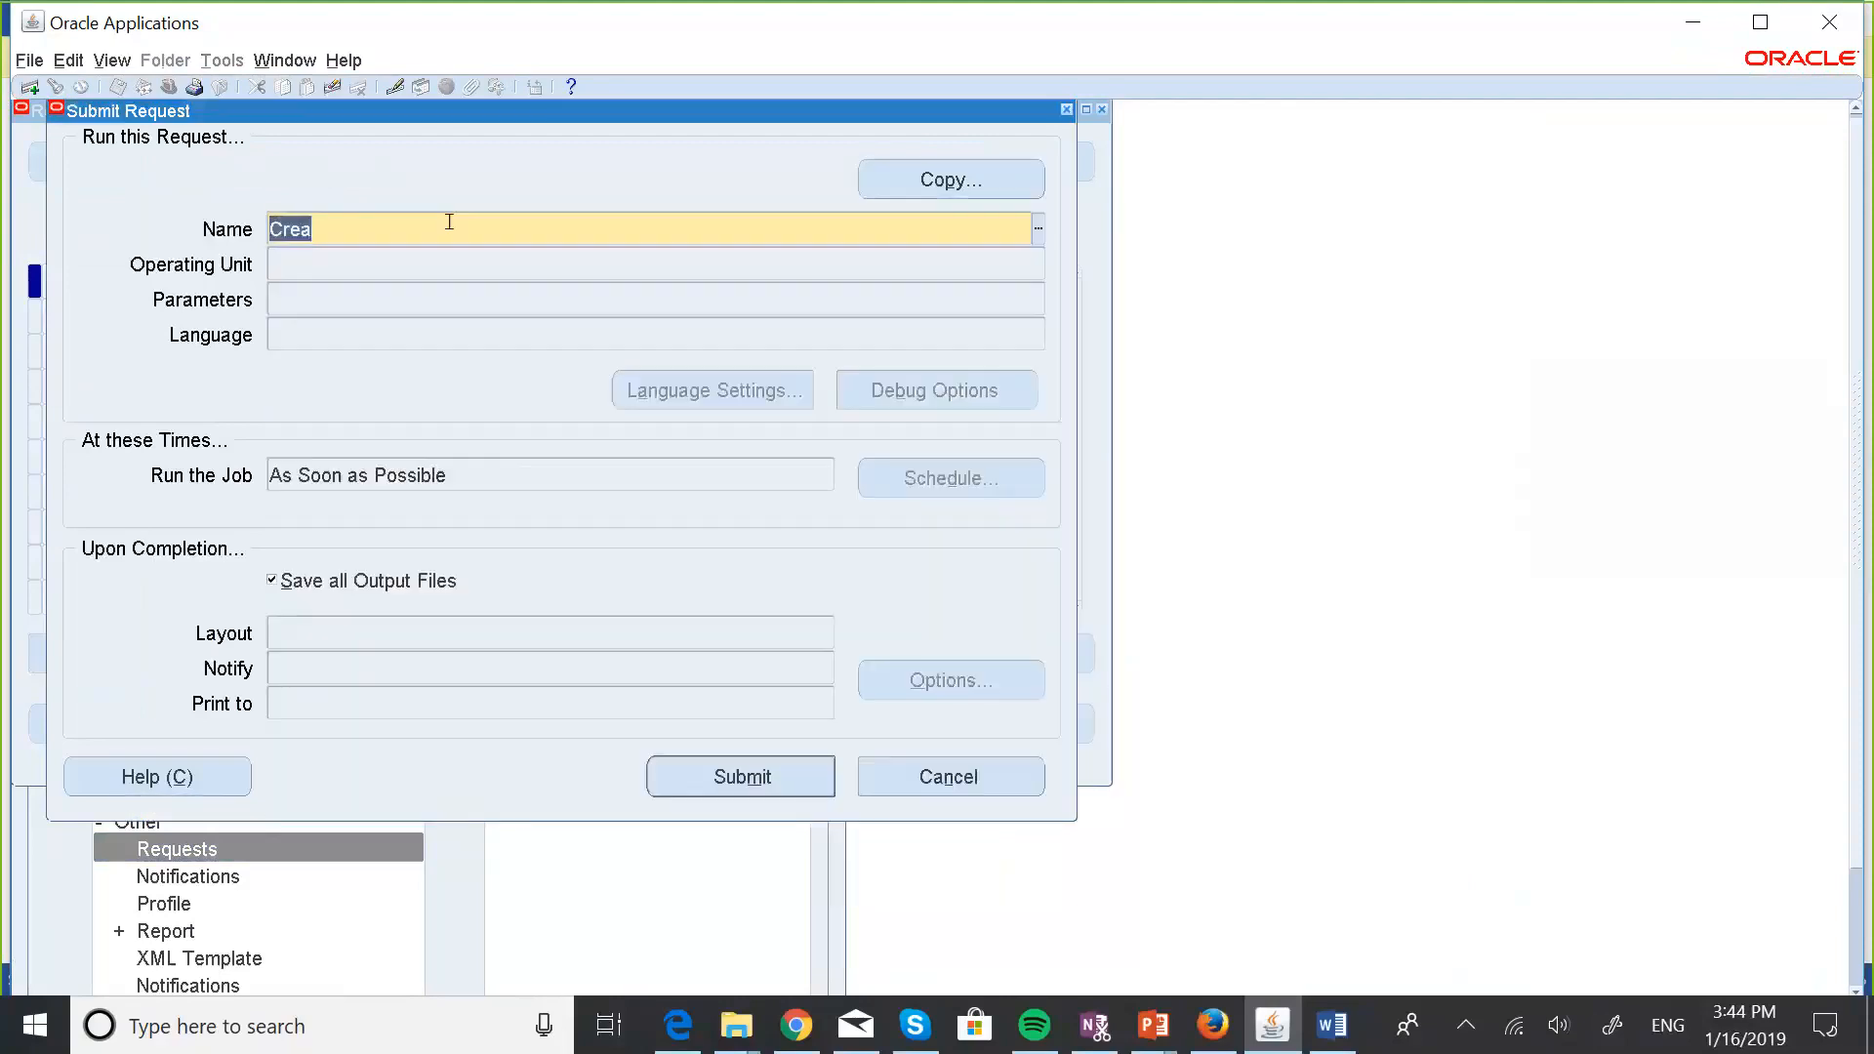
# Extend the request name to Create and look through the available reports for a matching program.
pyautogui.click(417, 227)
pyautogui.write('te')
pyautogui.press('Tab')
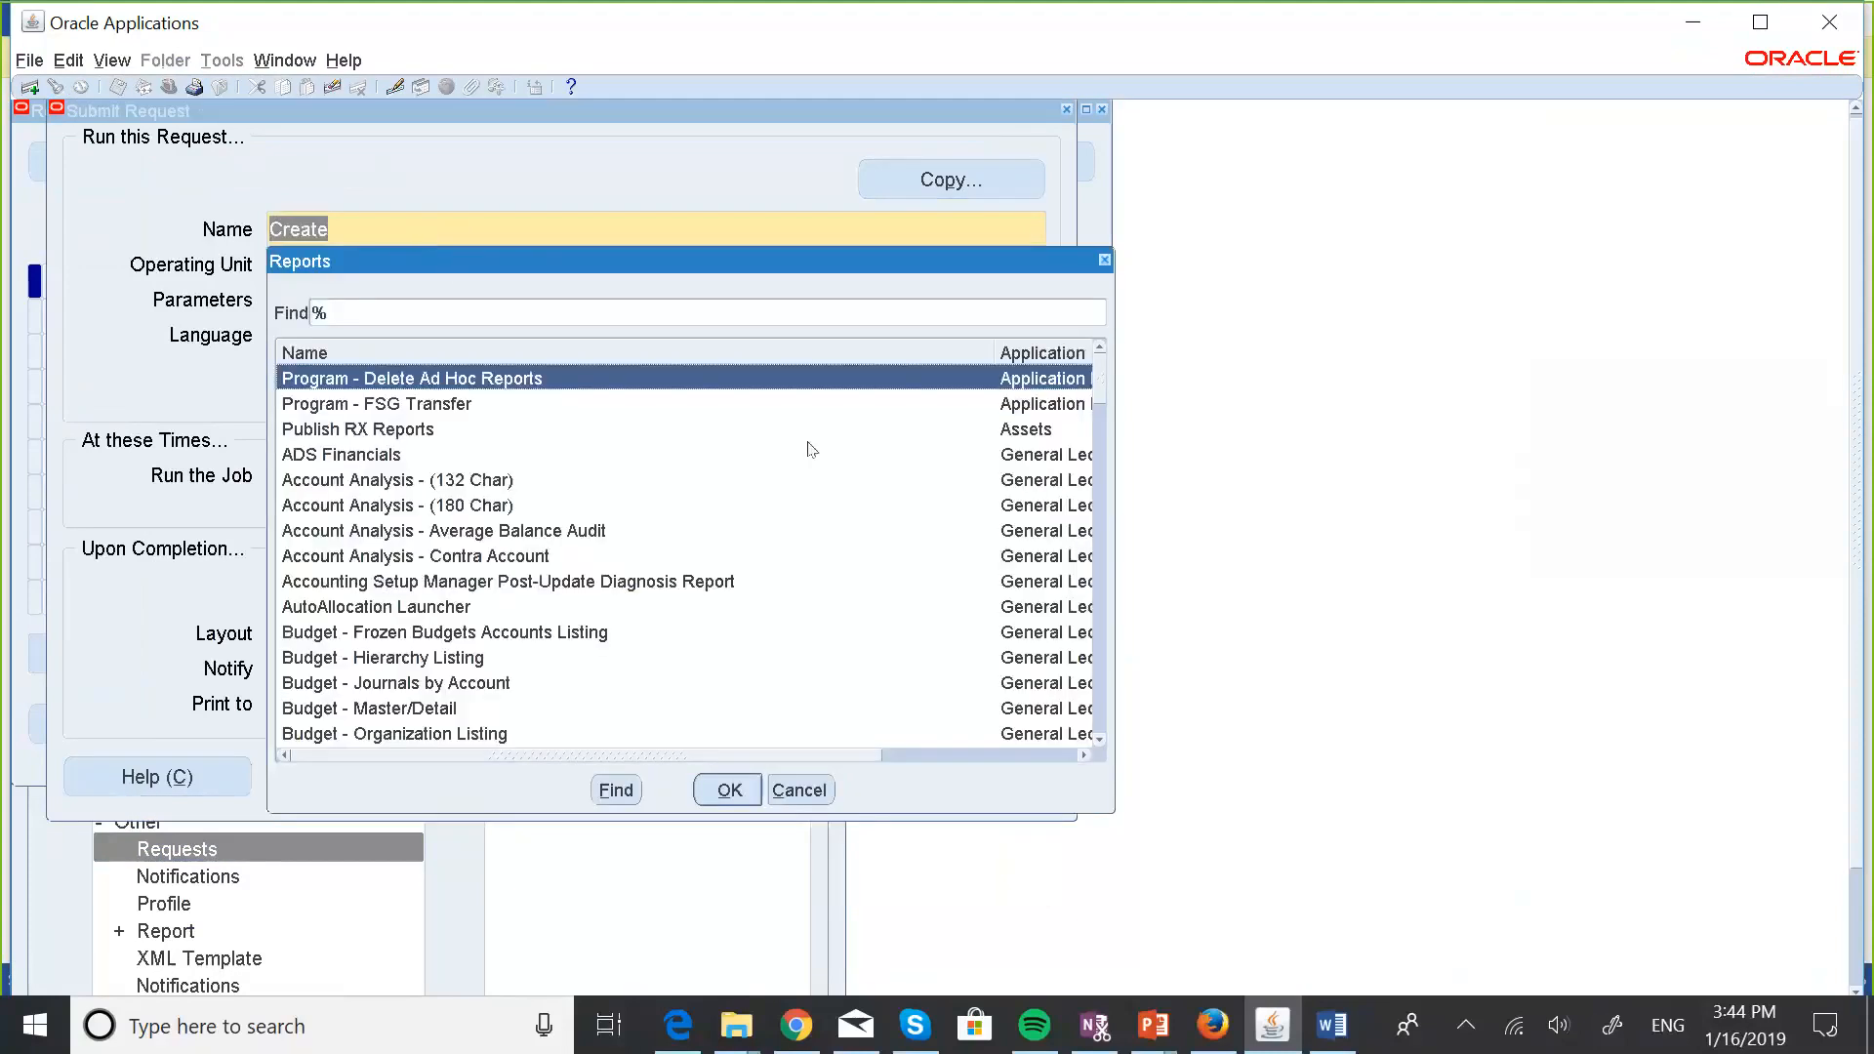
pyautogui.click(1099, 739)
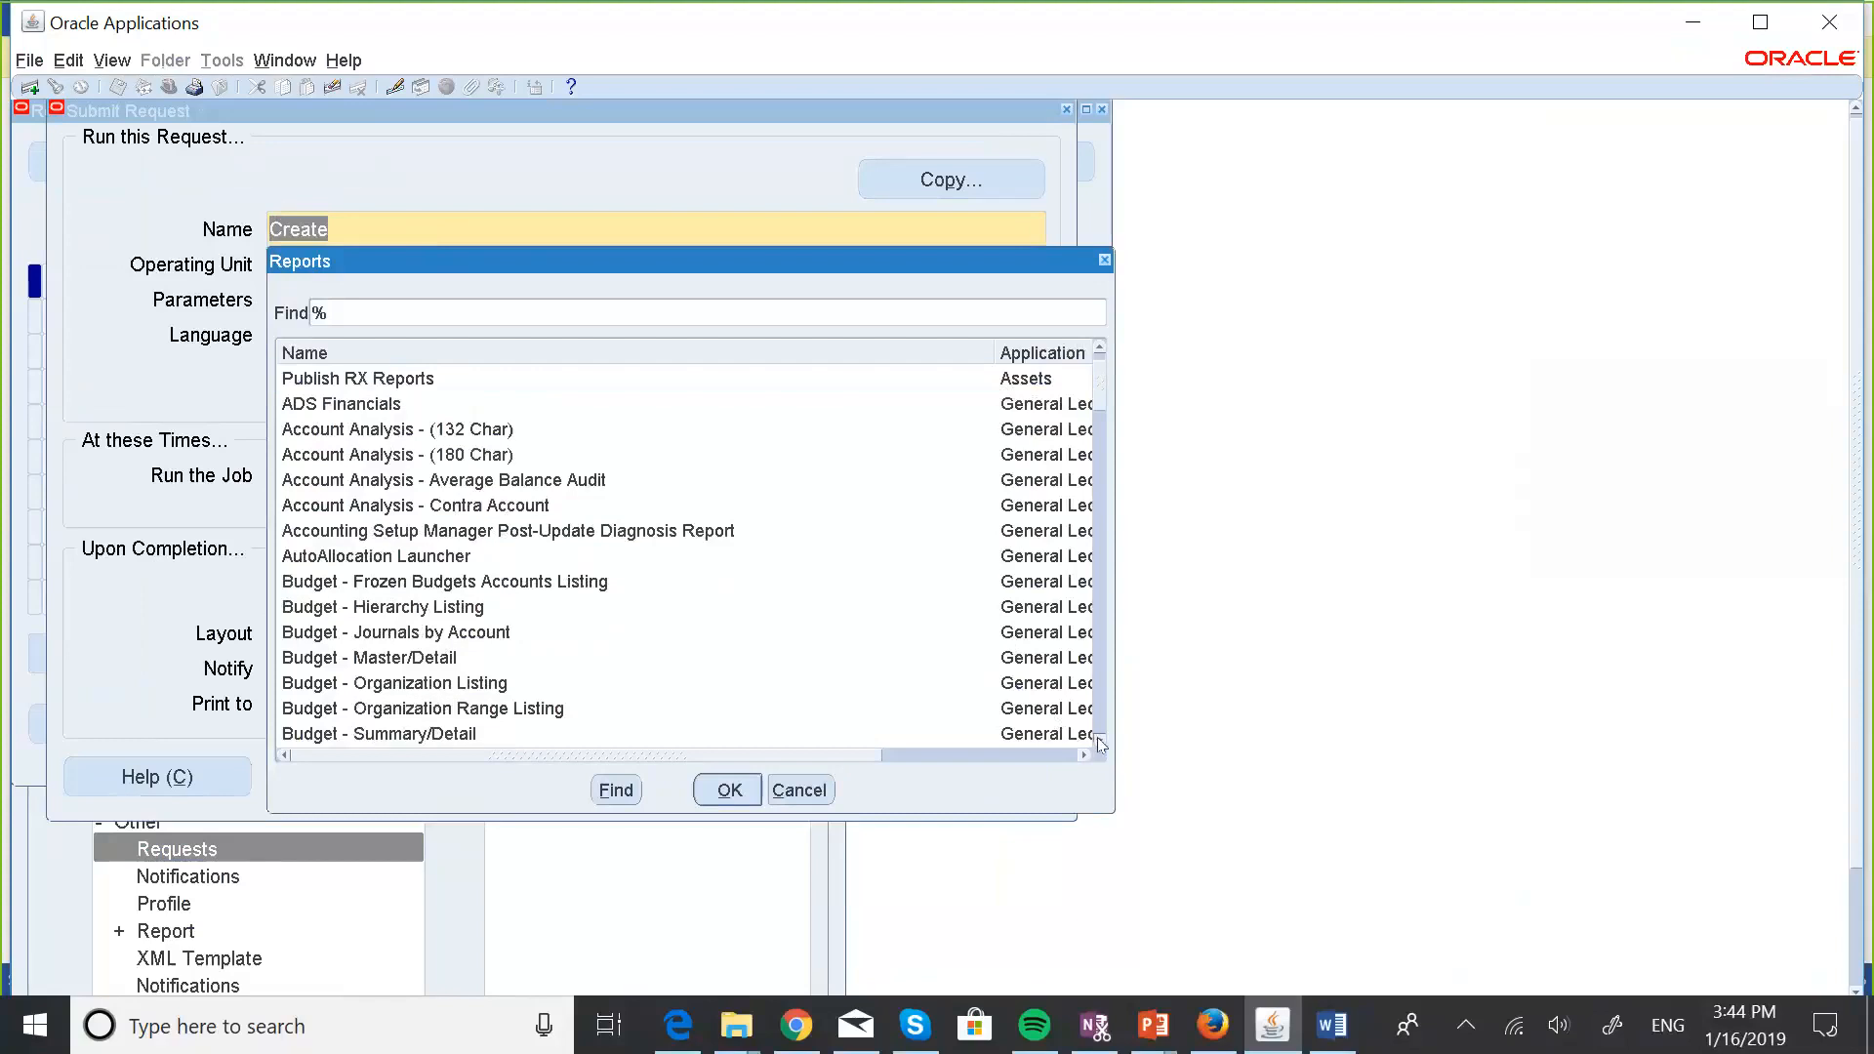
pyautogui.moveTo(1100, 744); pyautogui.dragTo(1099, 746)
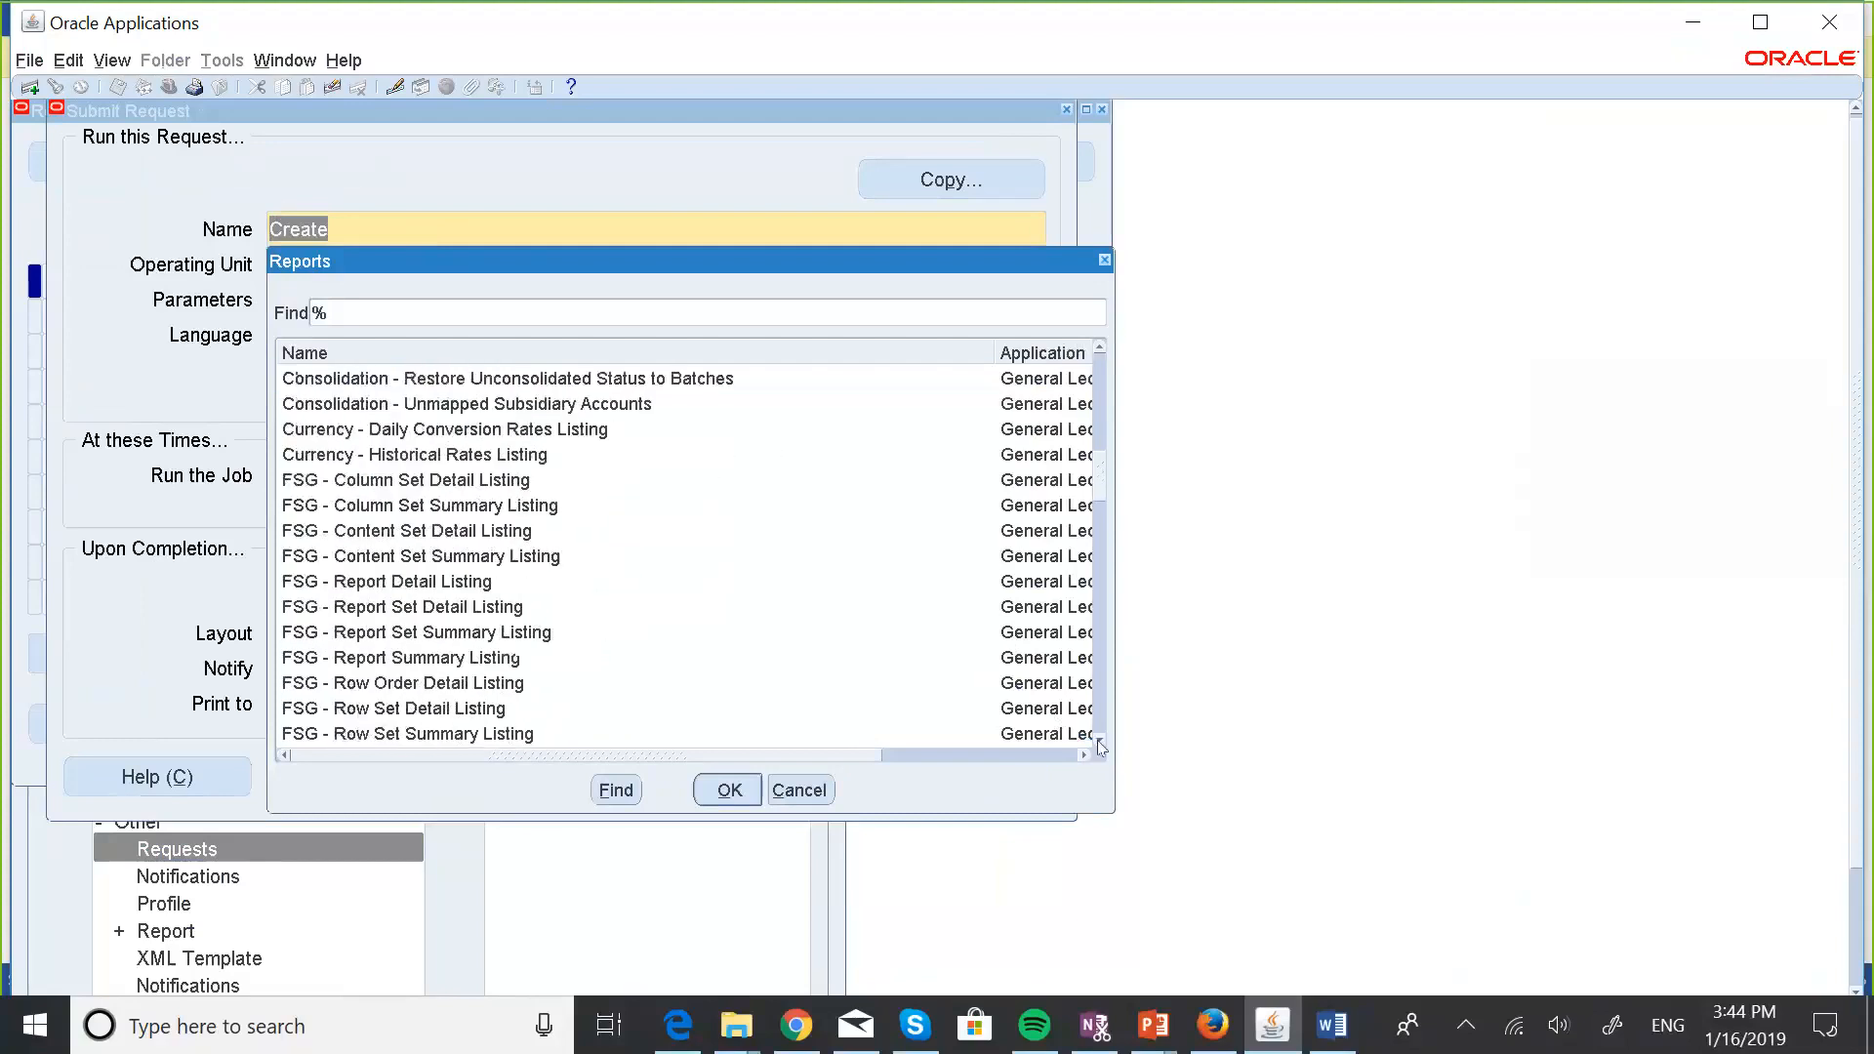
pyautogui.click(1103, 259)
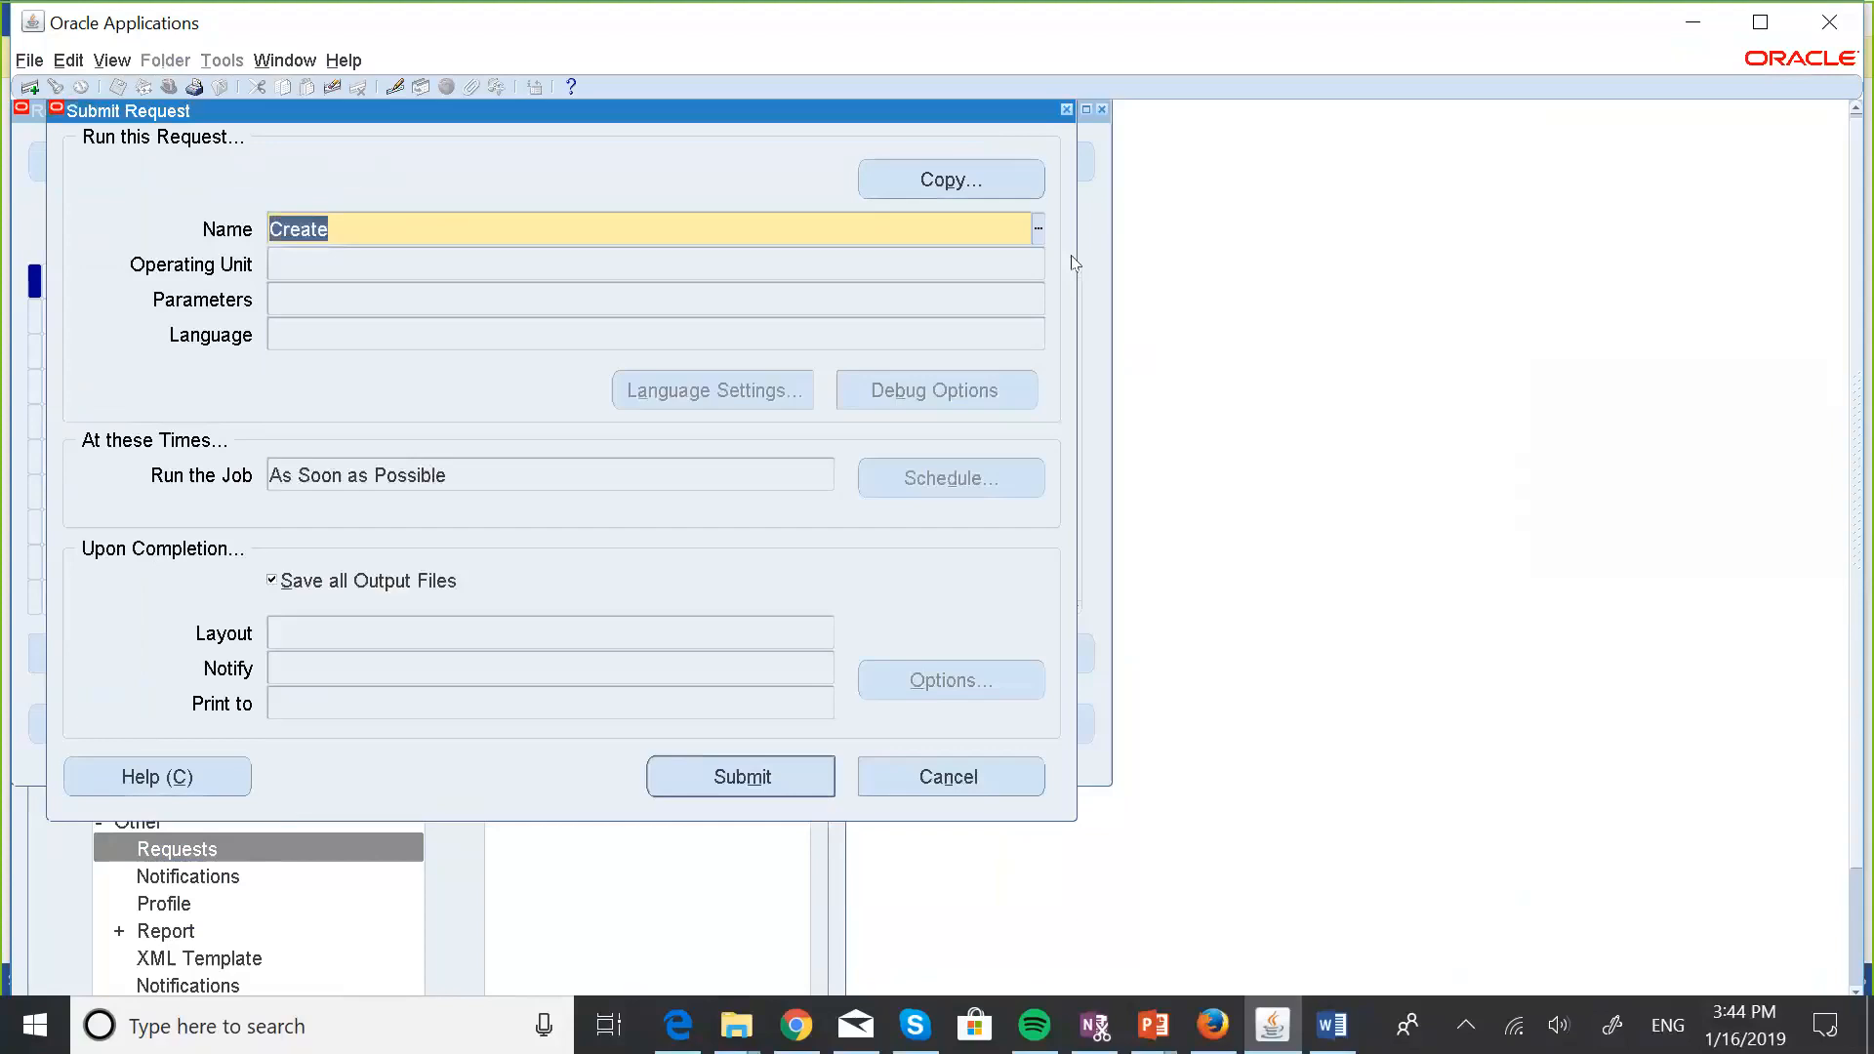
# Try to find a request program matching Create Accou%, and close the request forms without submitting.
pyautogui.click(396, 228)
pyautogui.write('Accou')
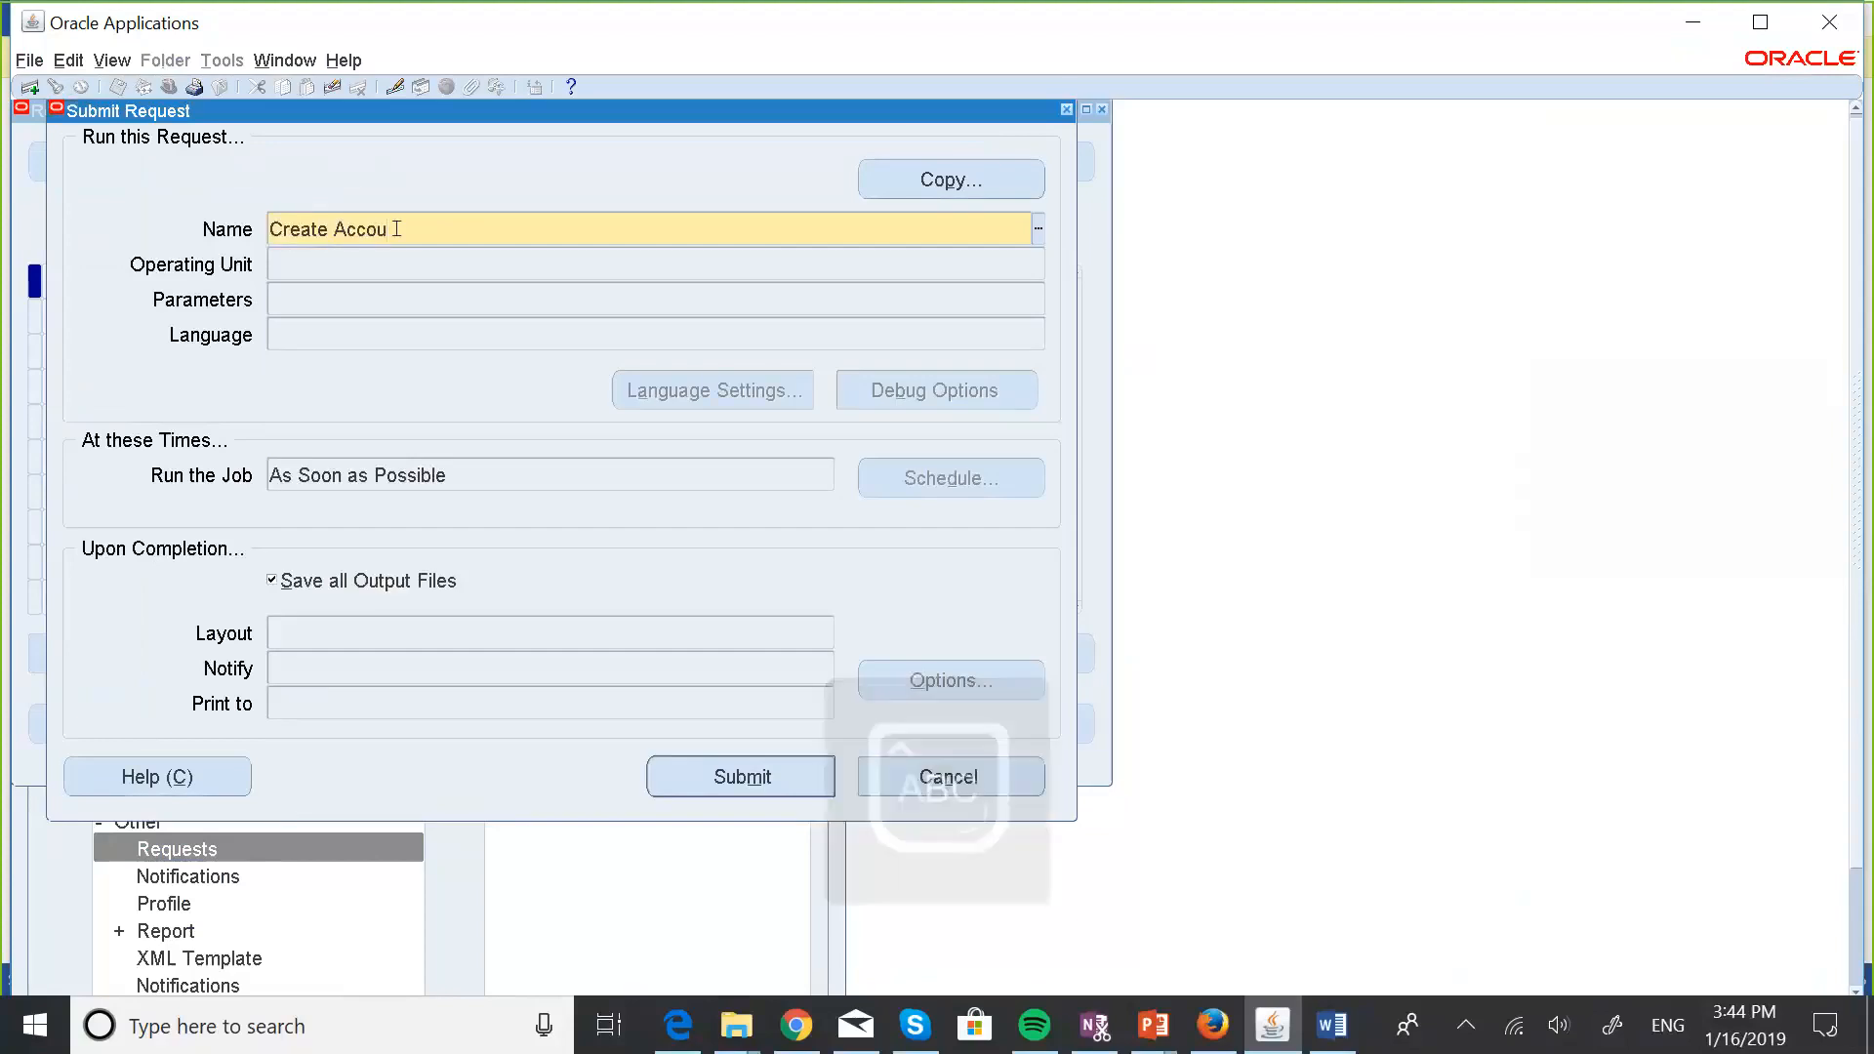
pyautogui.write('%')
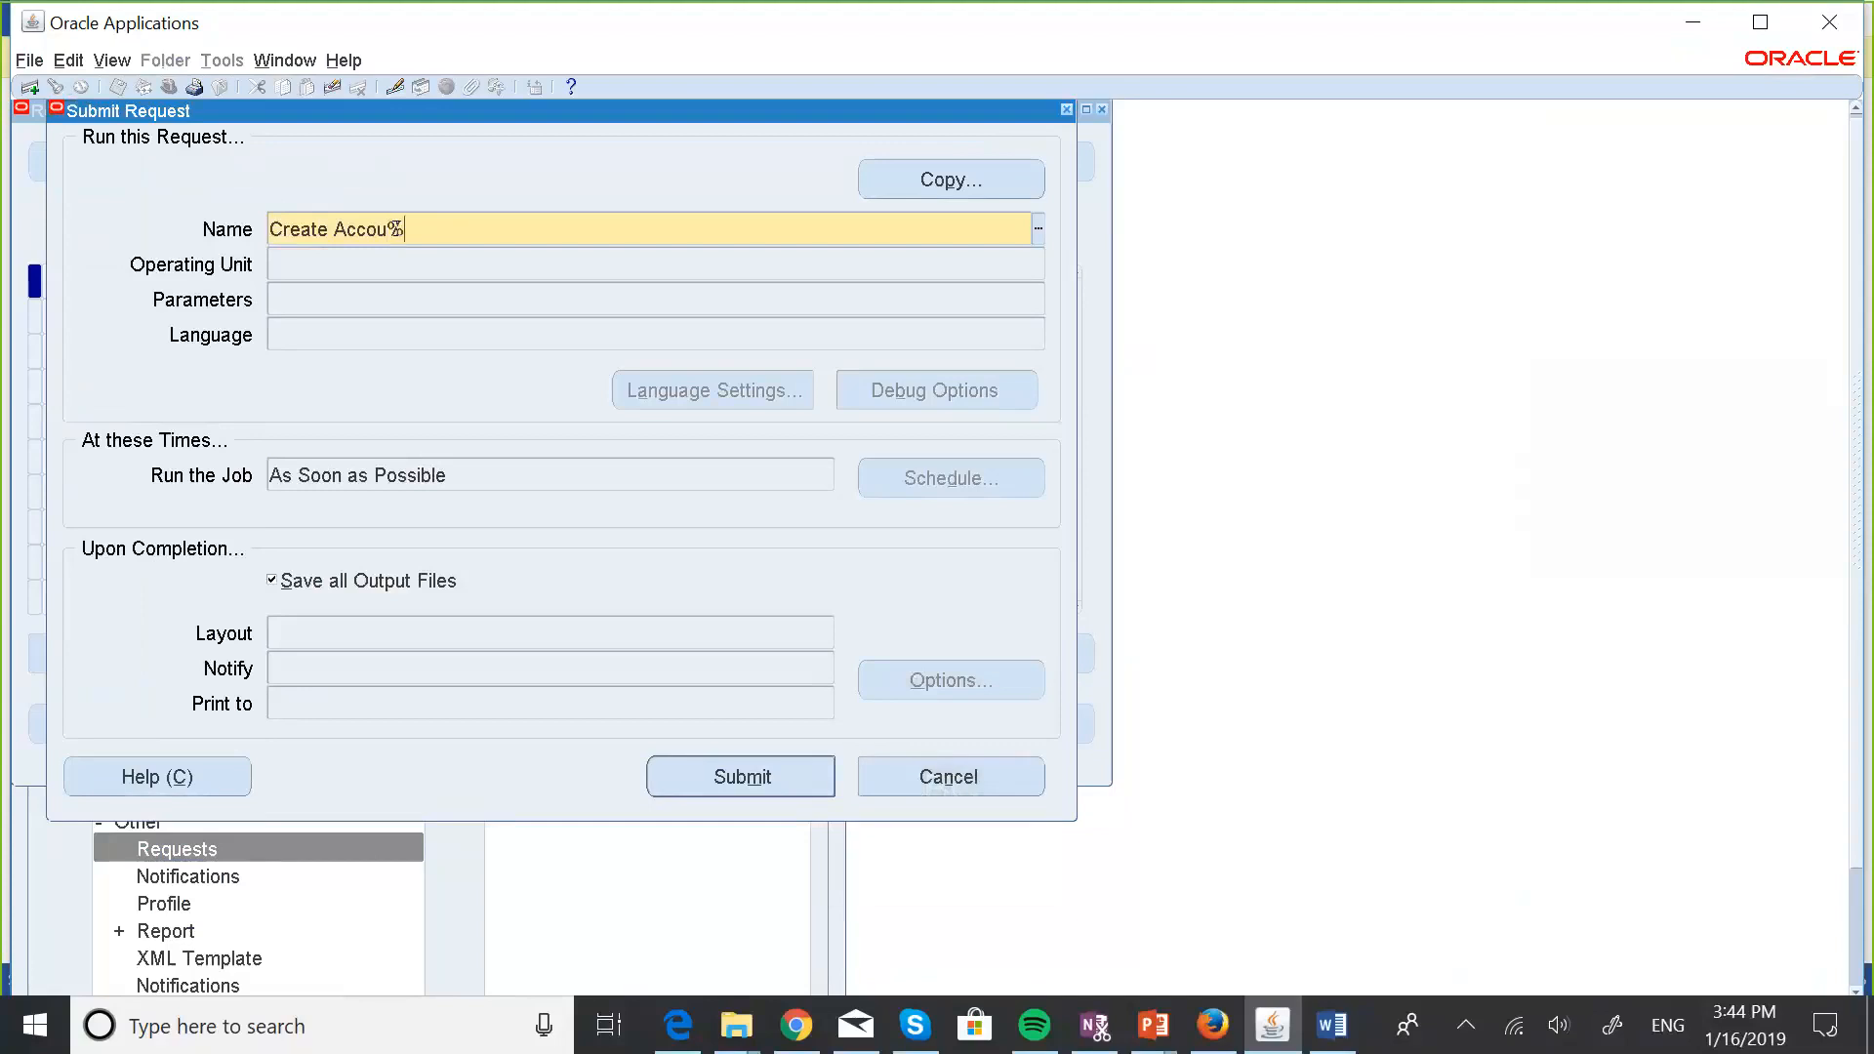
pyautogui.press('Tab')
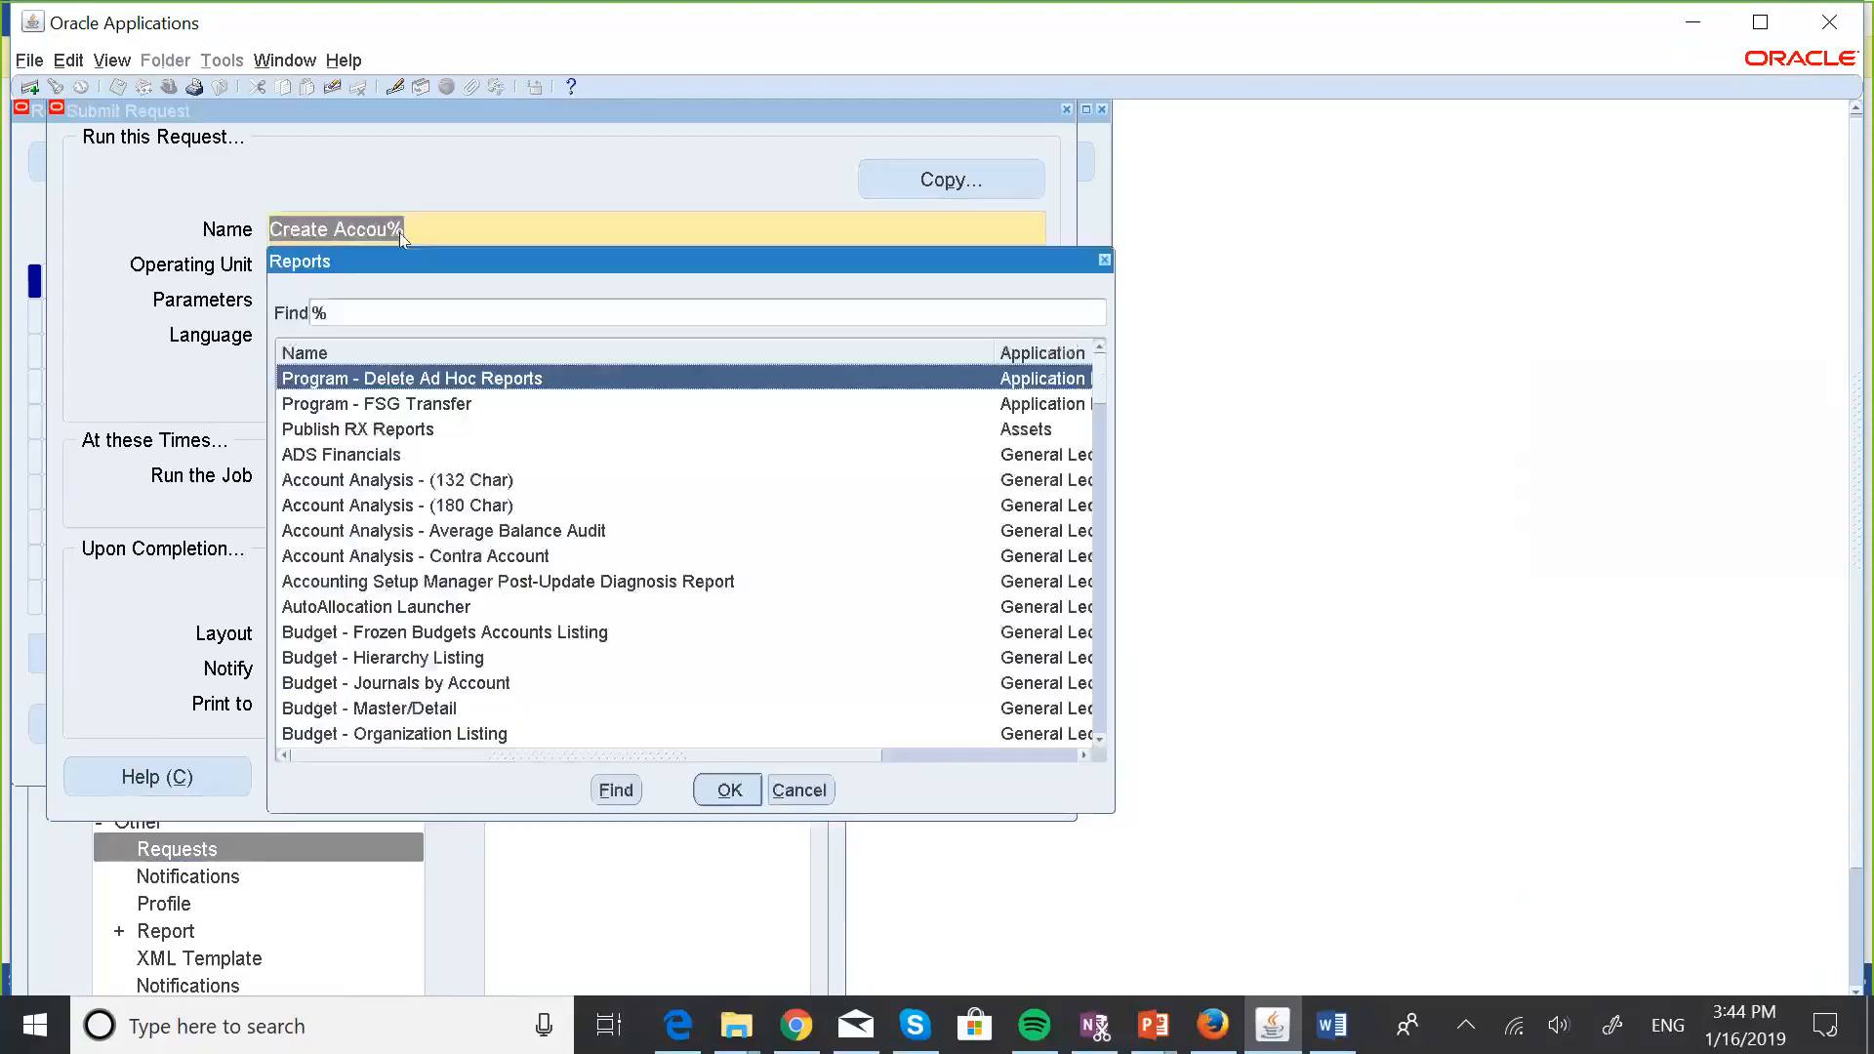
pyautogui.click(1104, 260)
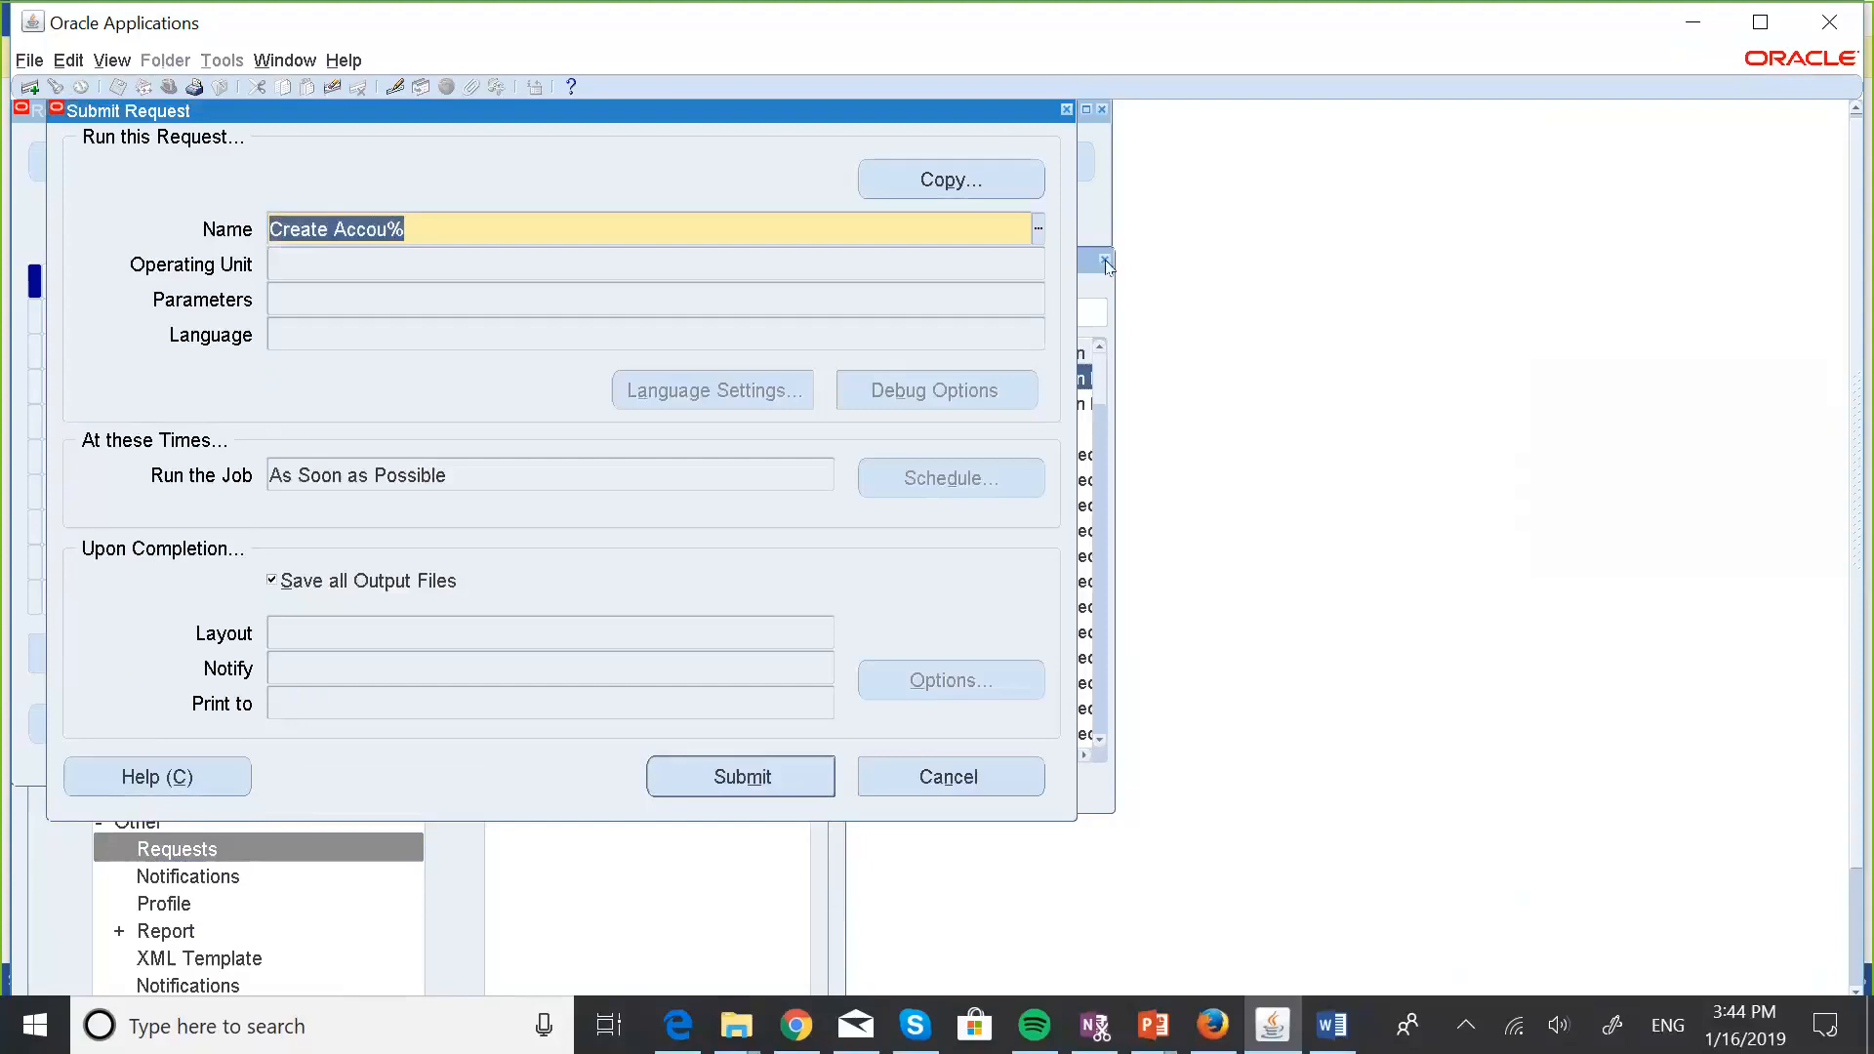
pyautogui.click(1069, 109)
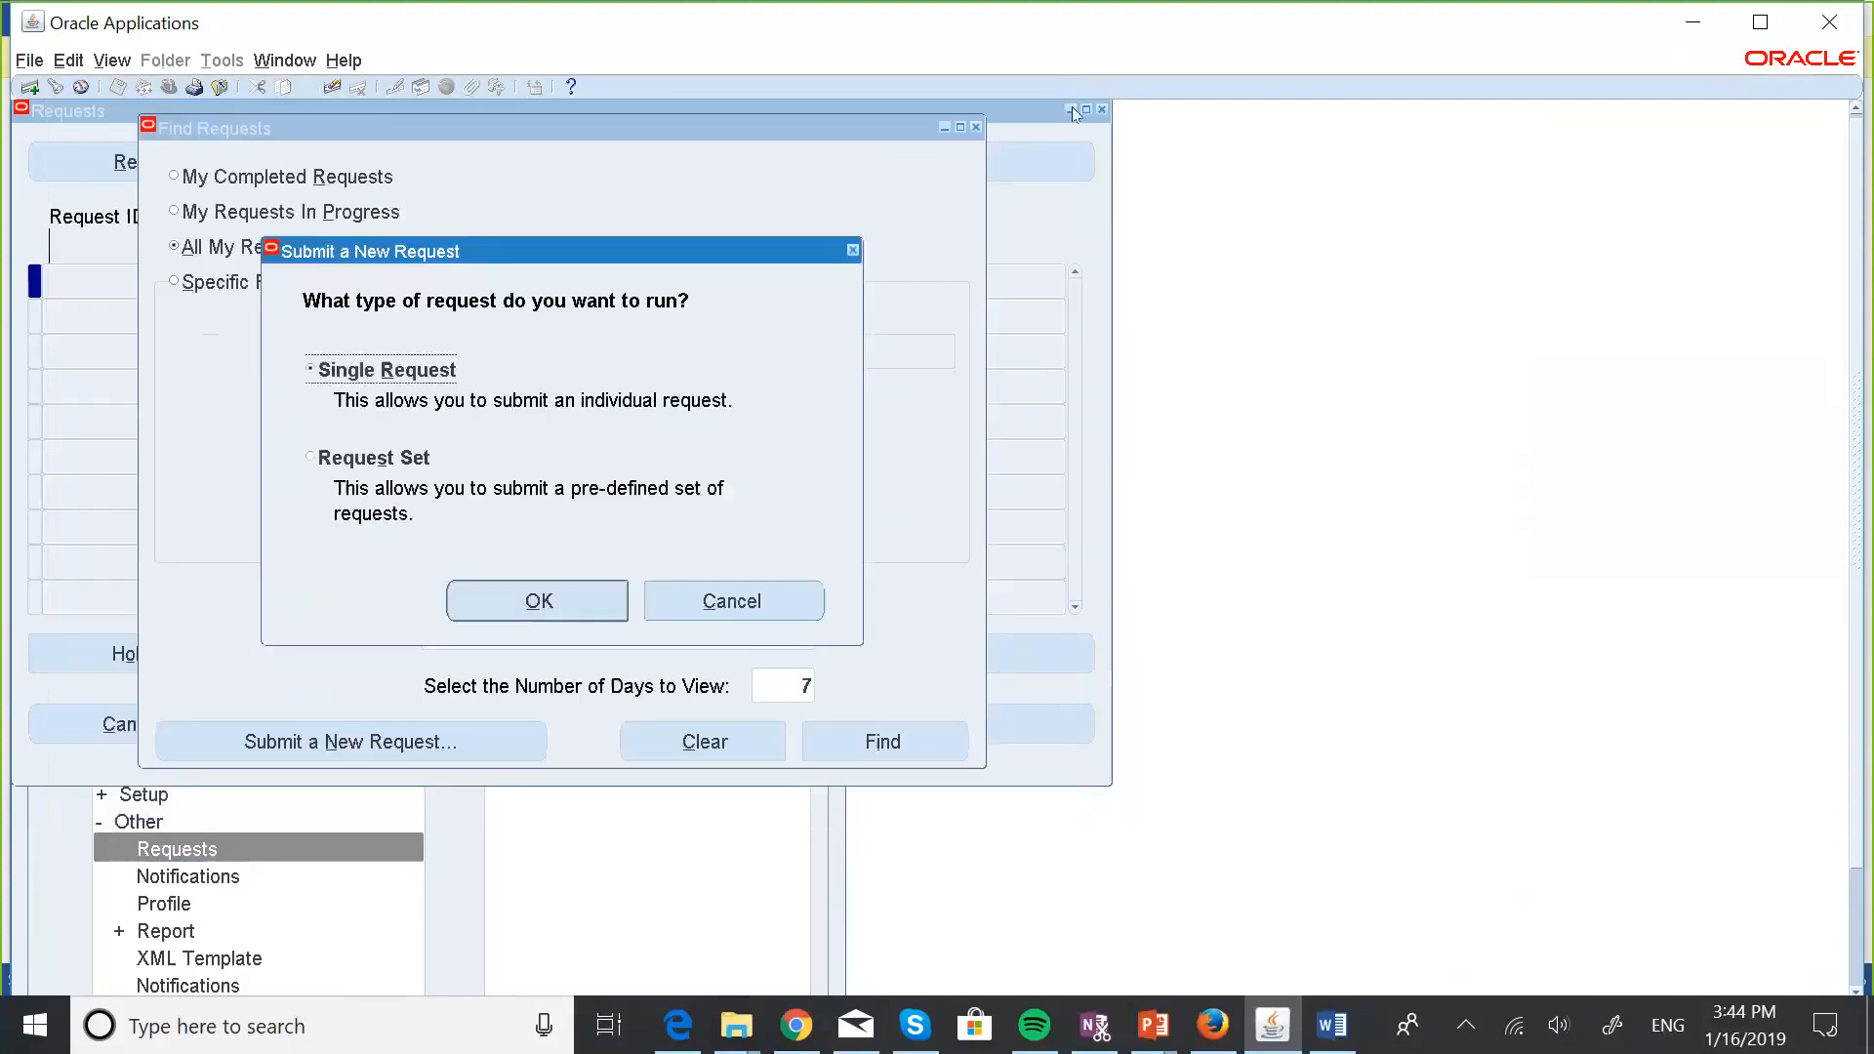
pyautogui.click(733, 602)
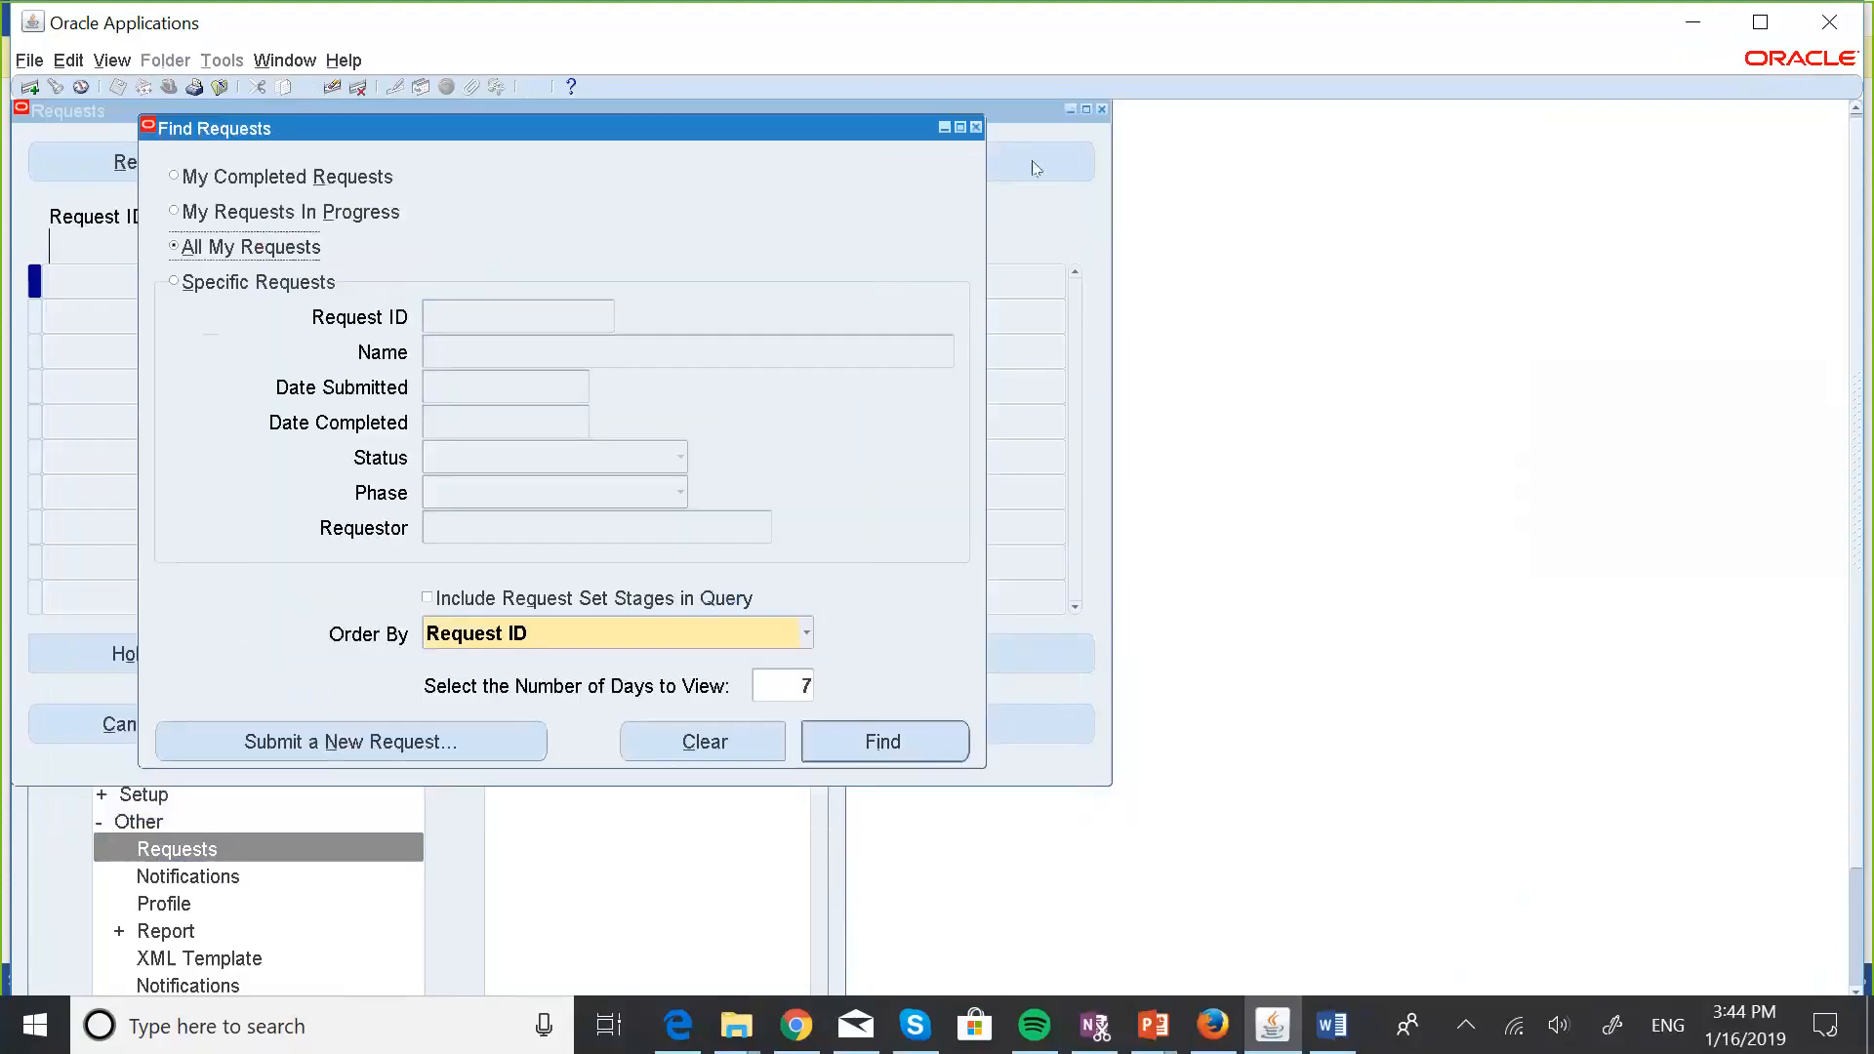
pyautogui.click(976, 128)
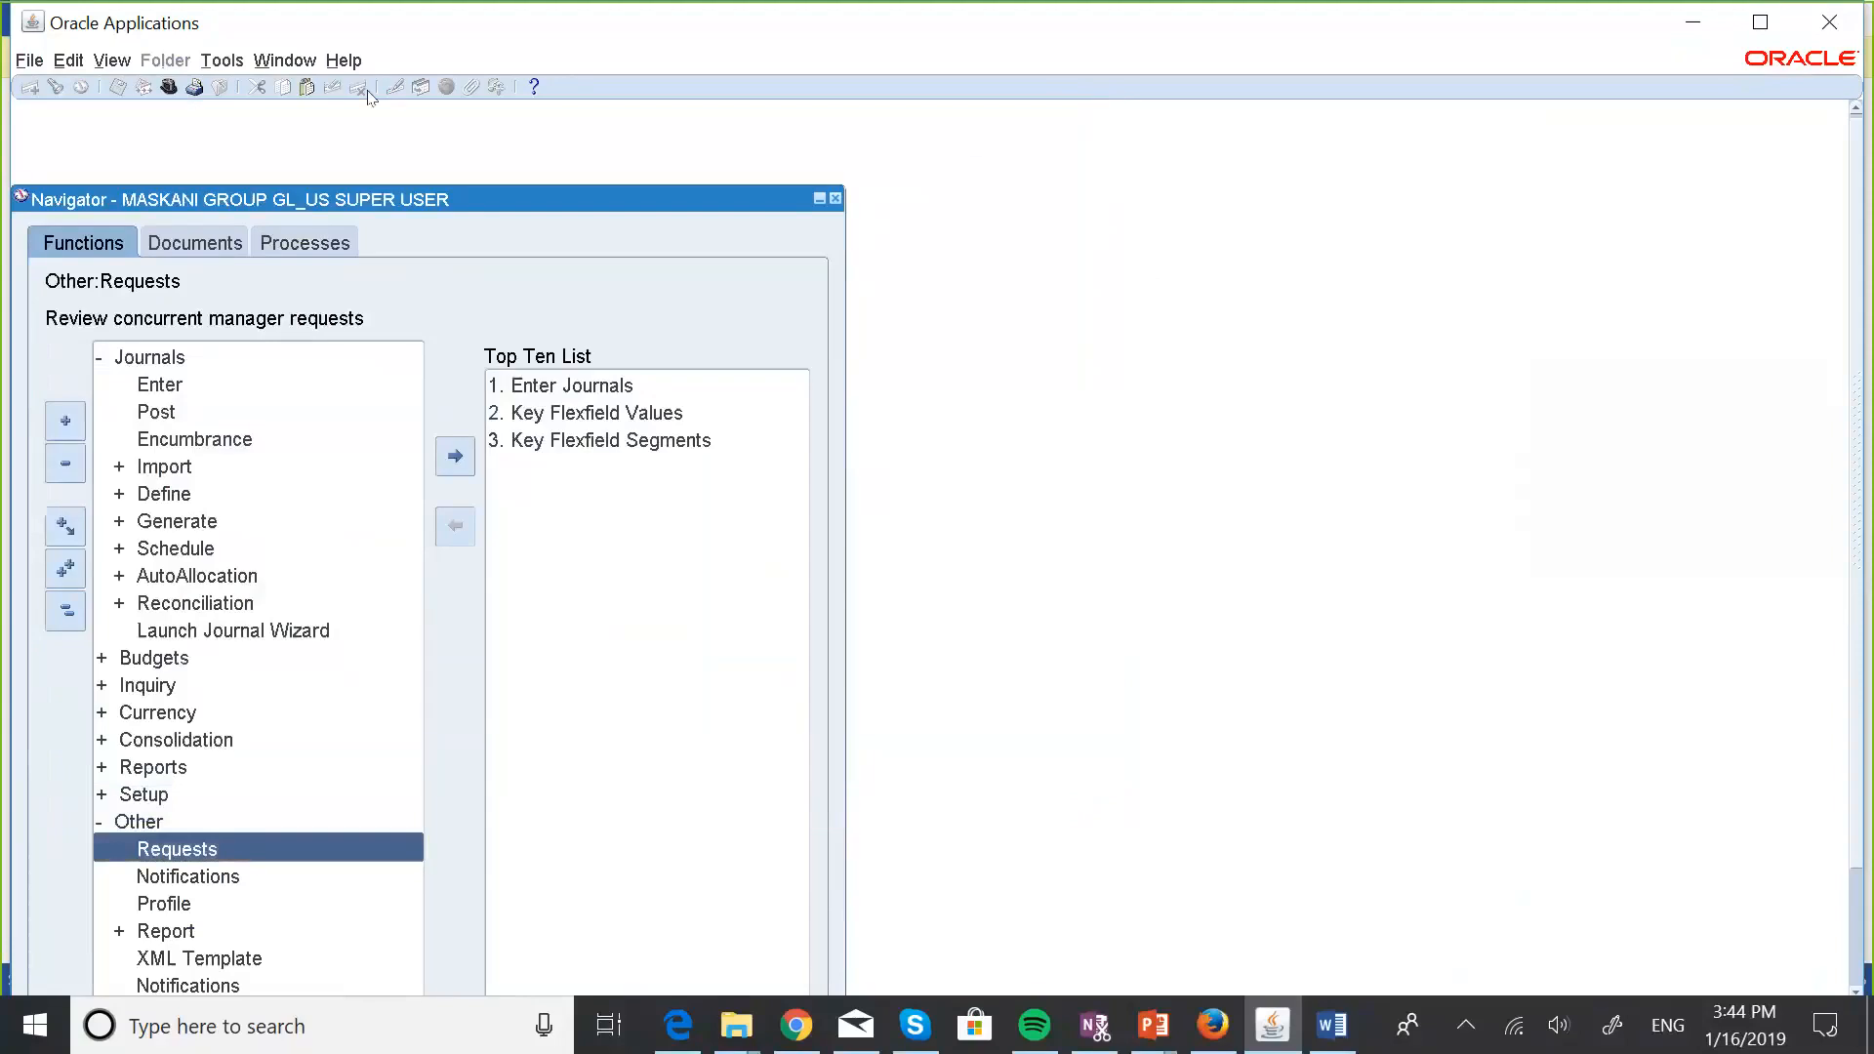
# Switch the responsibility to MASKANI DEVELOPERS PAYABLES MANAGER.
pyautogui.click(25, 61)
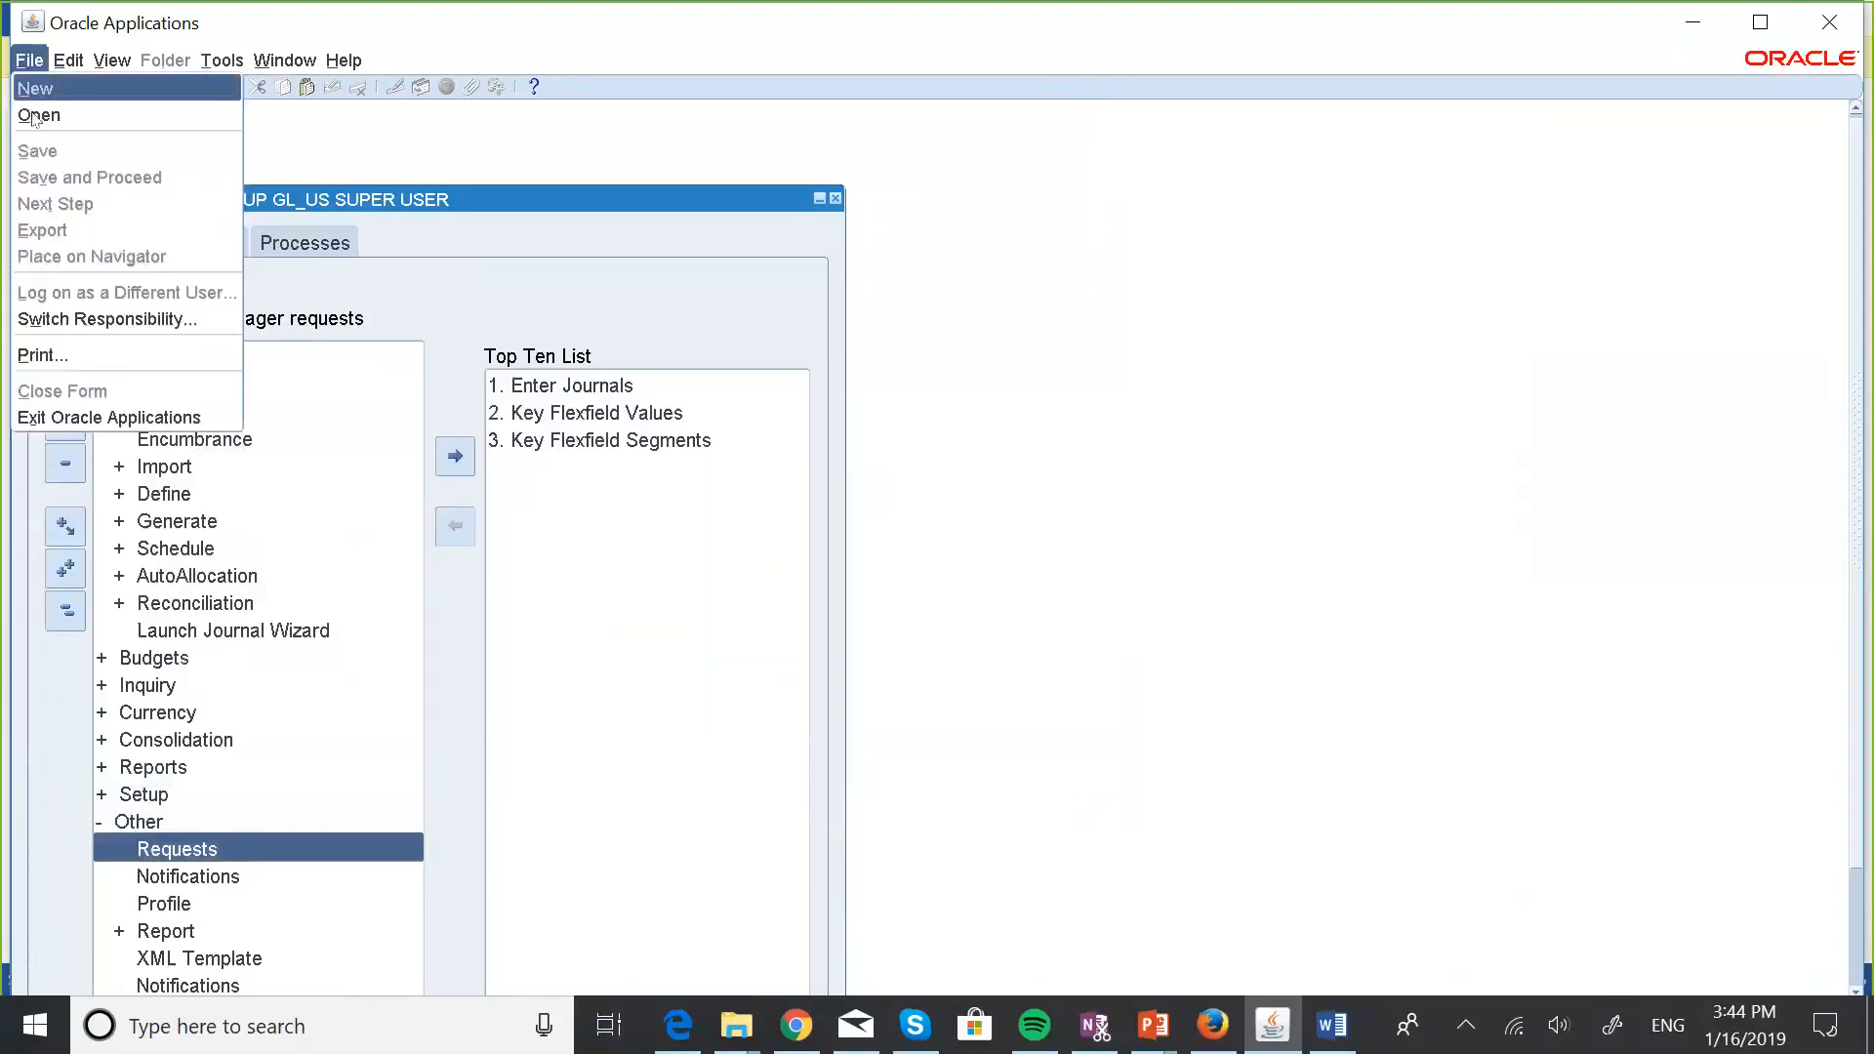
pyautogui.click(78, 319)
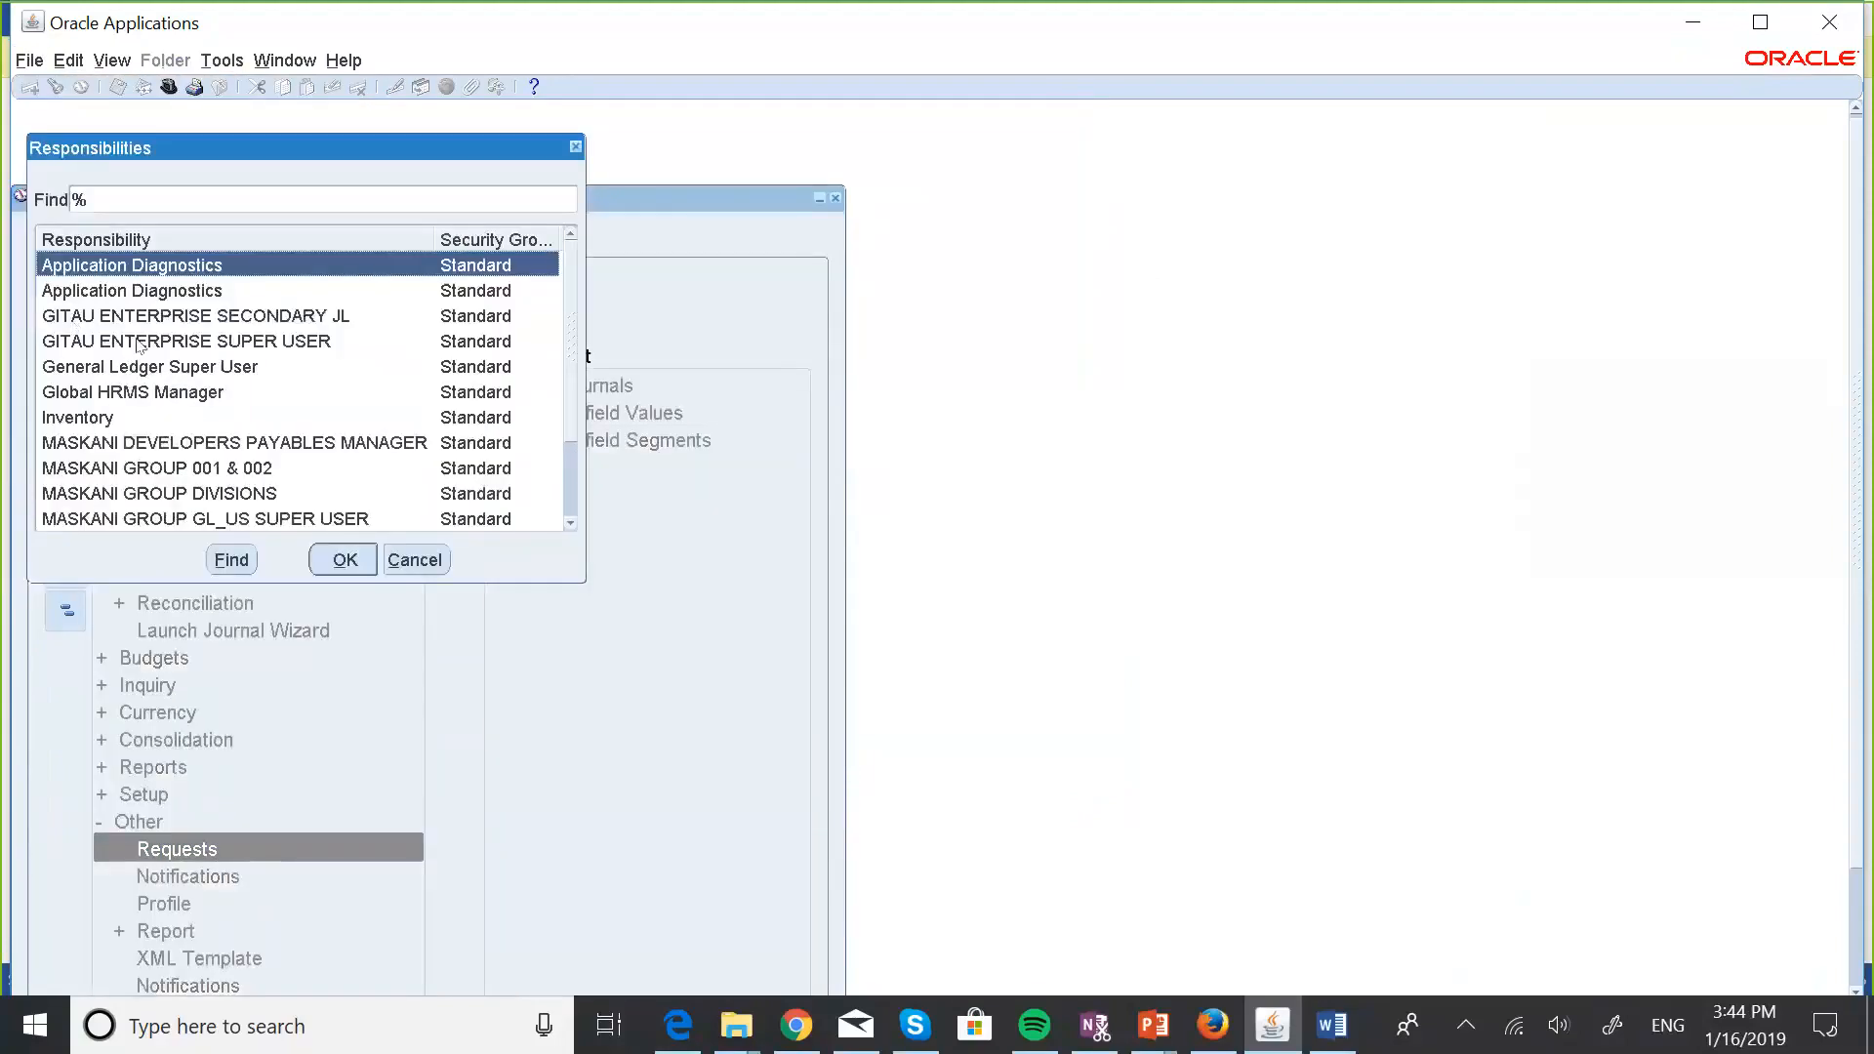
pyautogui.click(391, 445)
pyautogui.doubleClick(392, 445)
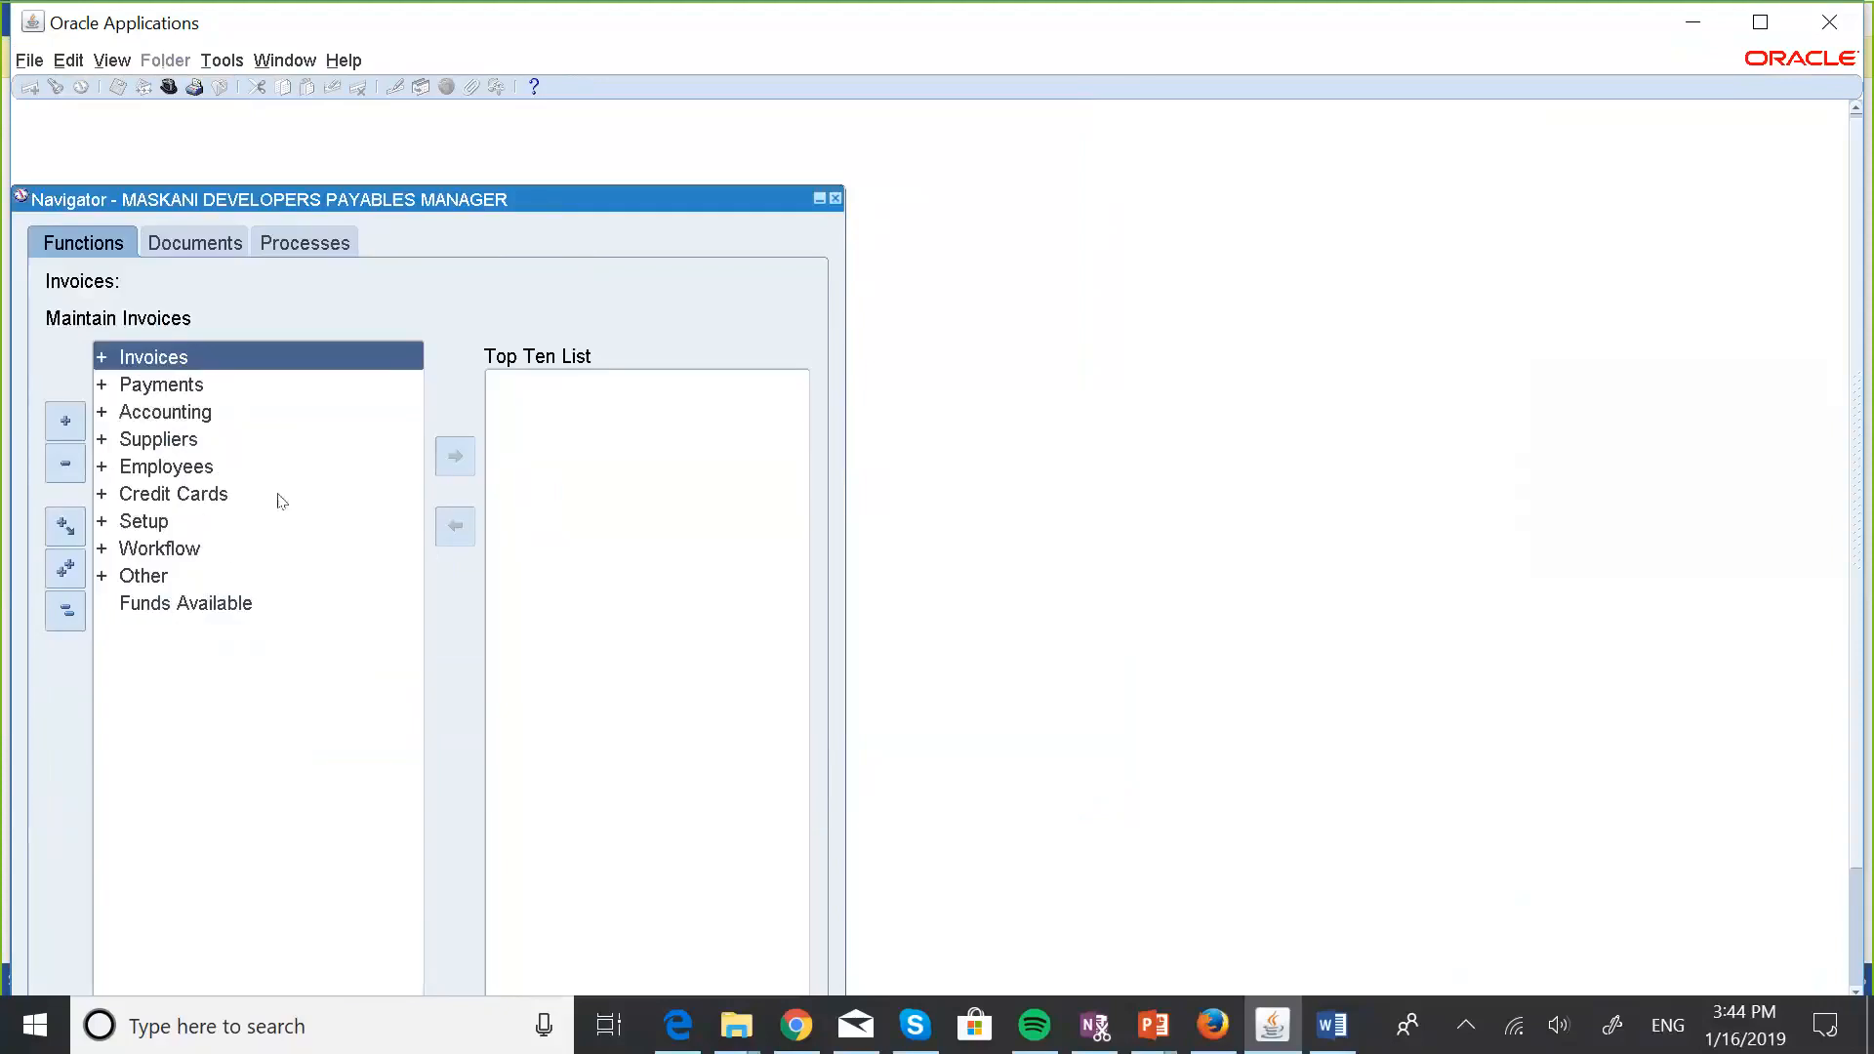
# Start a new single request from the Payables request submission function.
pyautogui.click(159, 578)
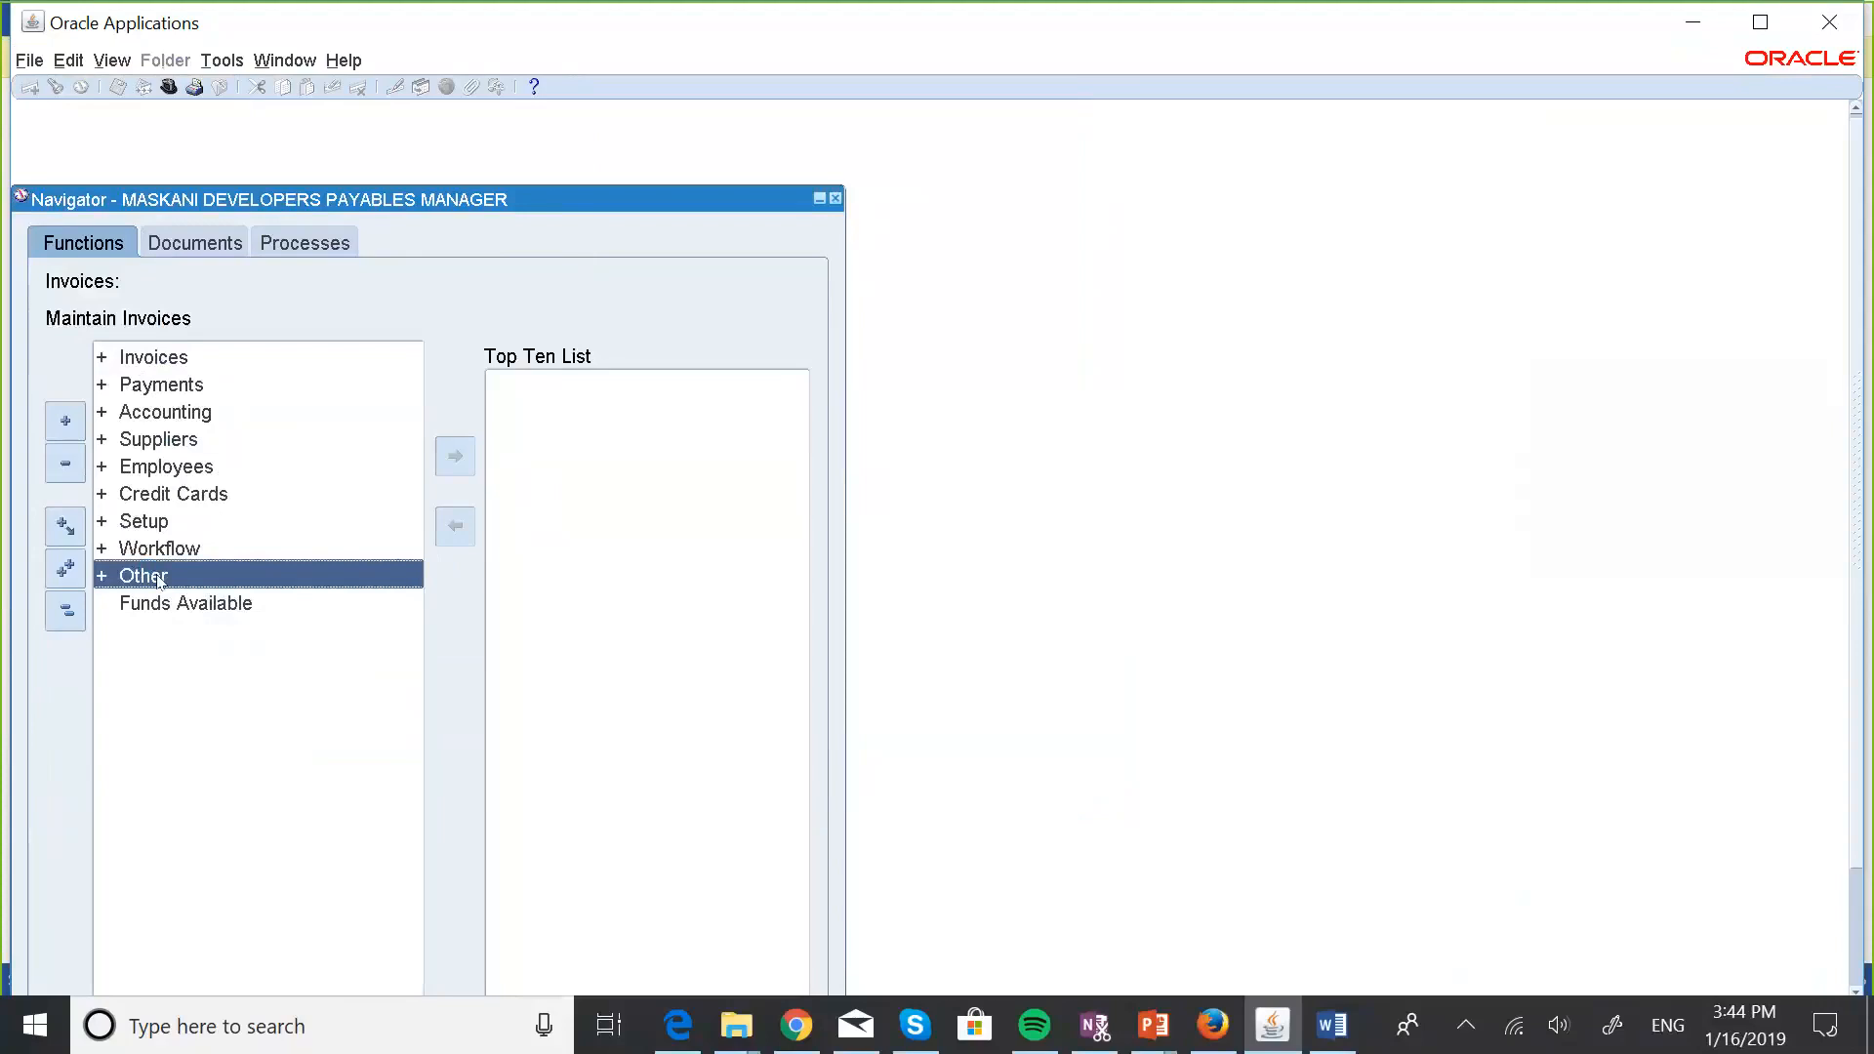
pyautogui.doubleClick(159, 578)
pyautogui.press('Return')
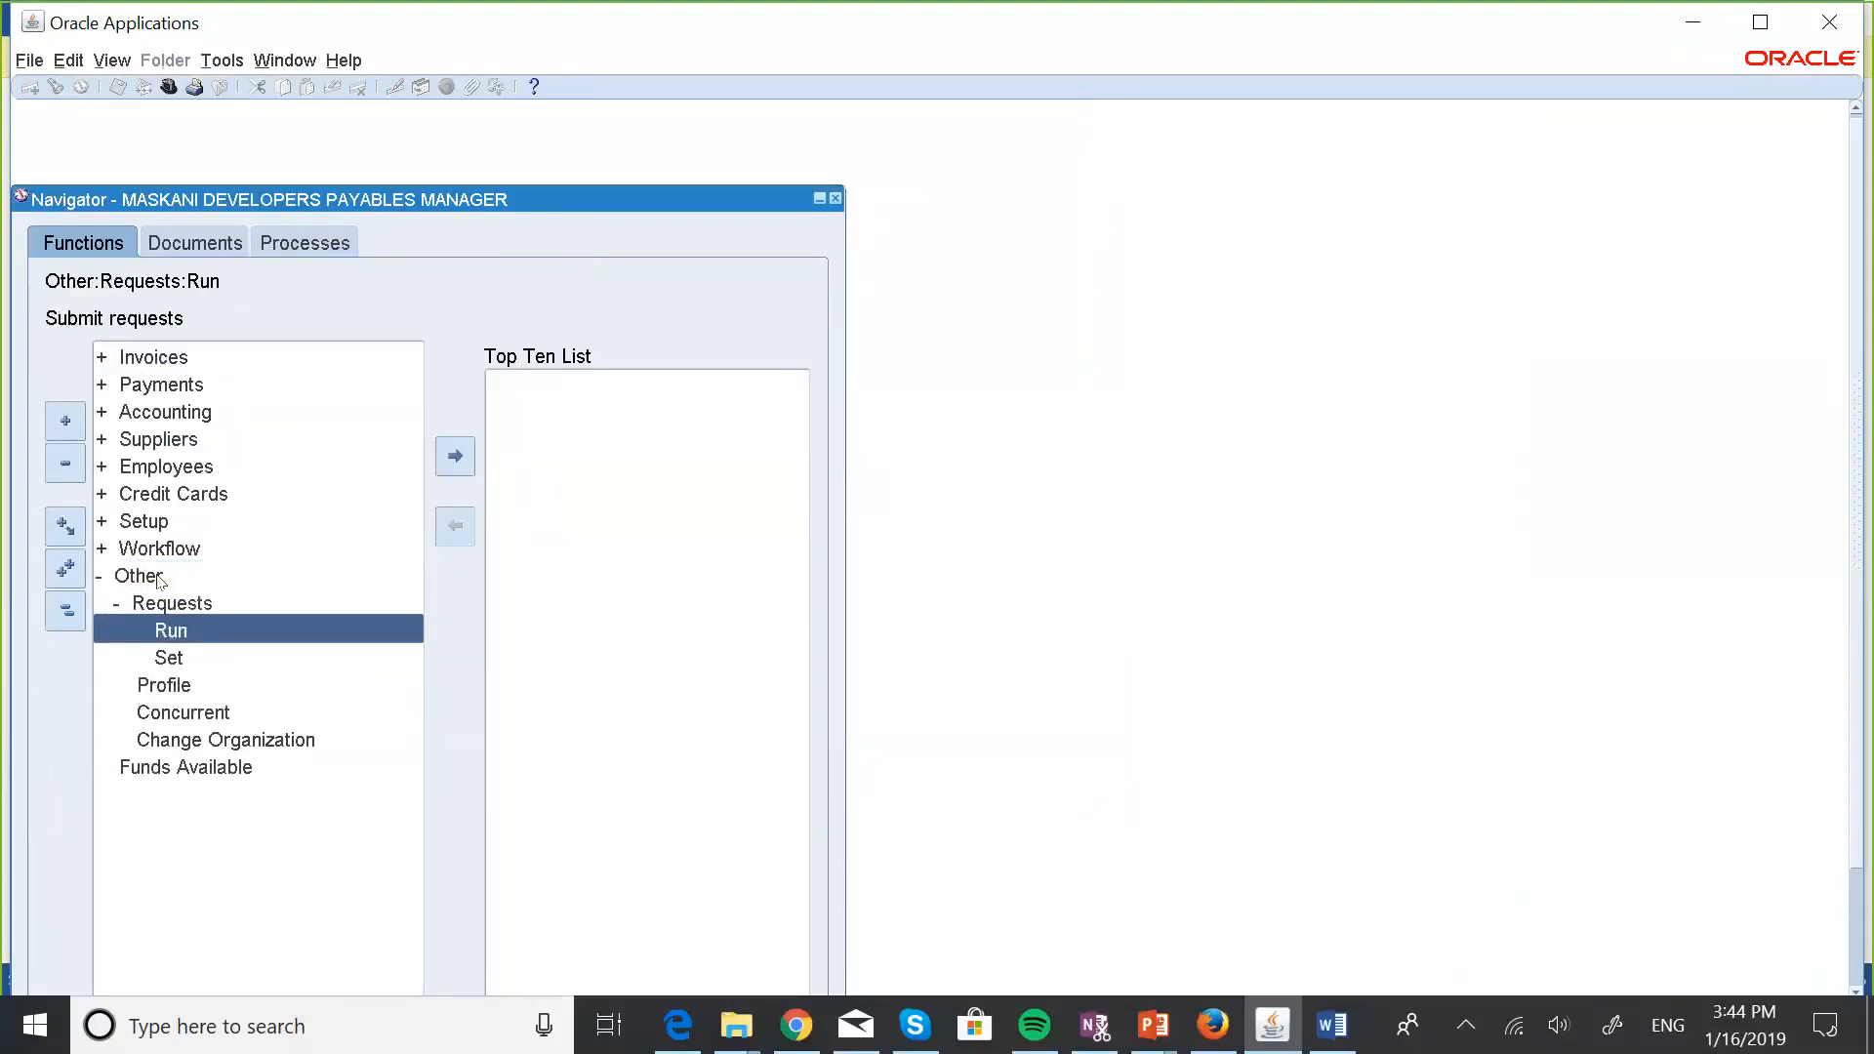
pyautogui.press('Return')
pyautogui.click(539, 590)
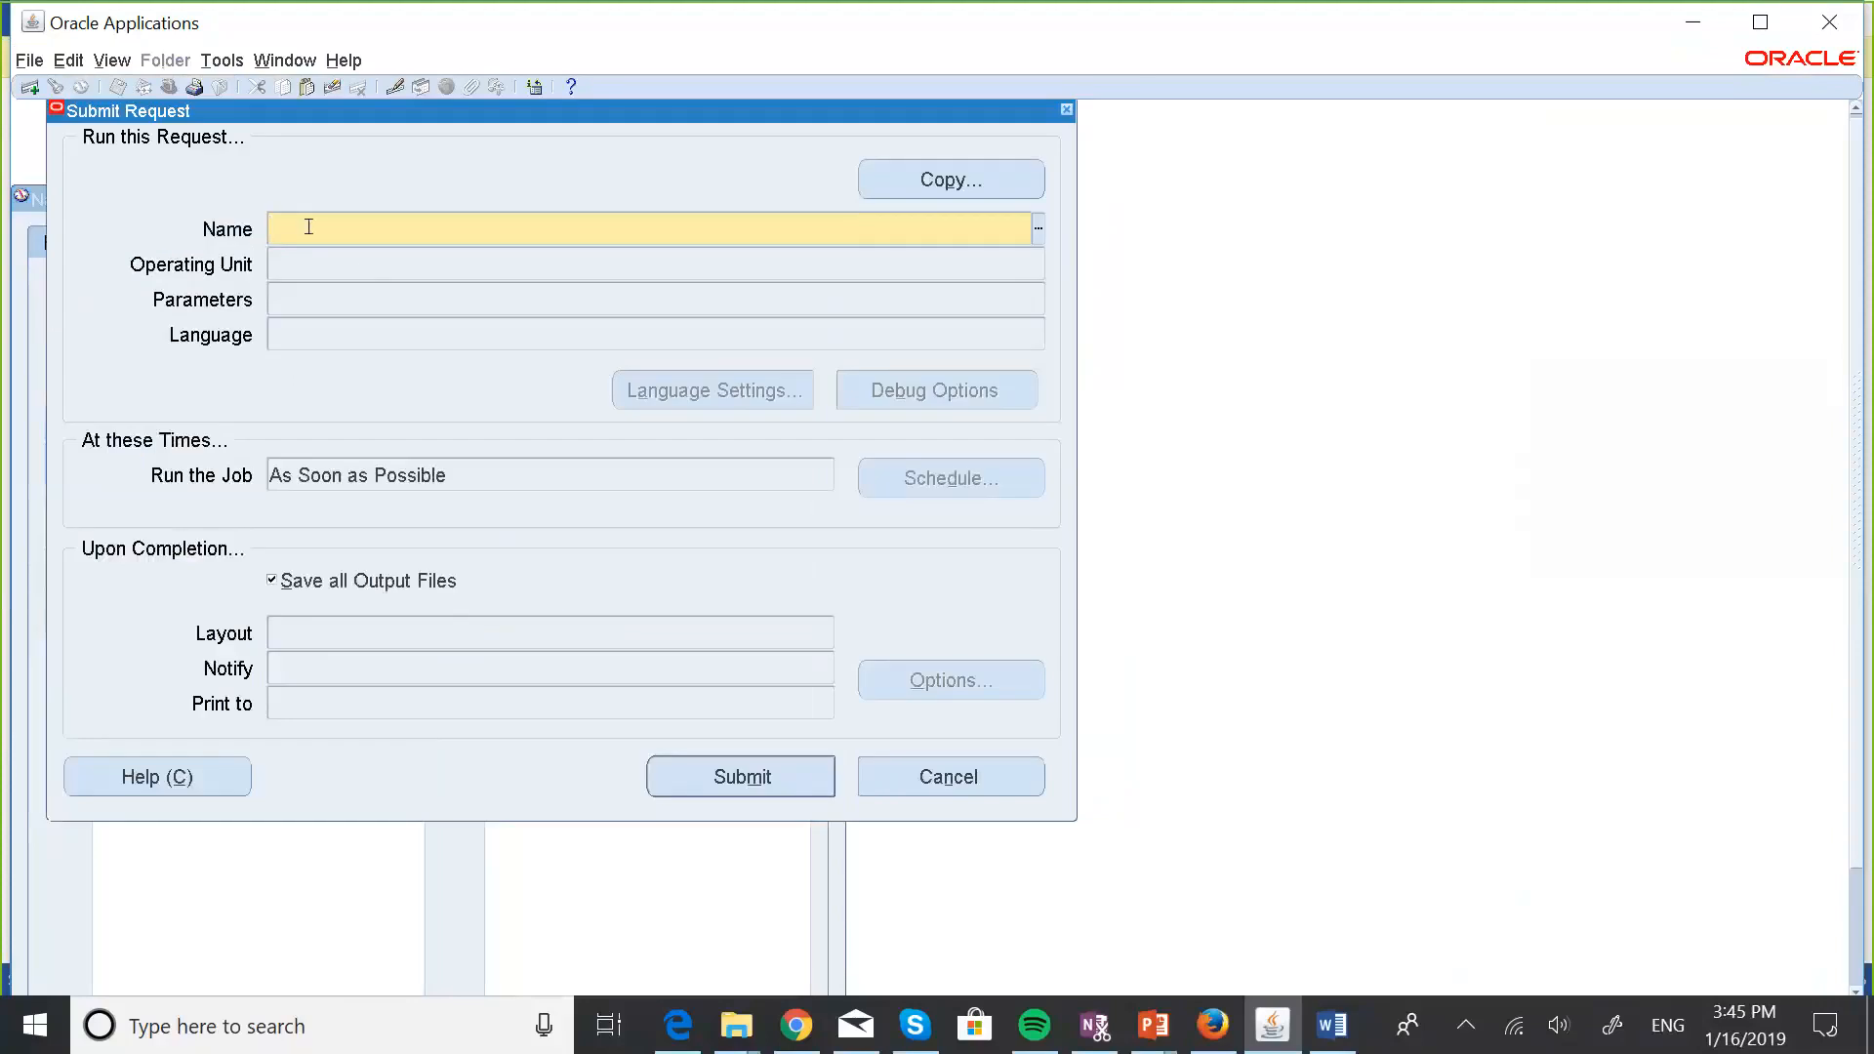
# Look up request programs beginning with Crea and choose Create Accounting as the program to run.
pyautogui.press('capslock')
pyautogui.write('Crea')
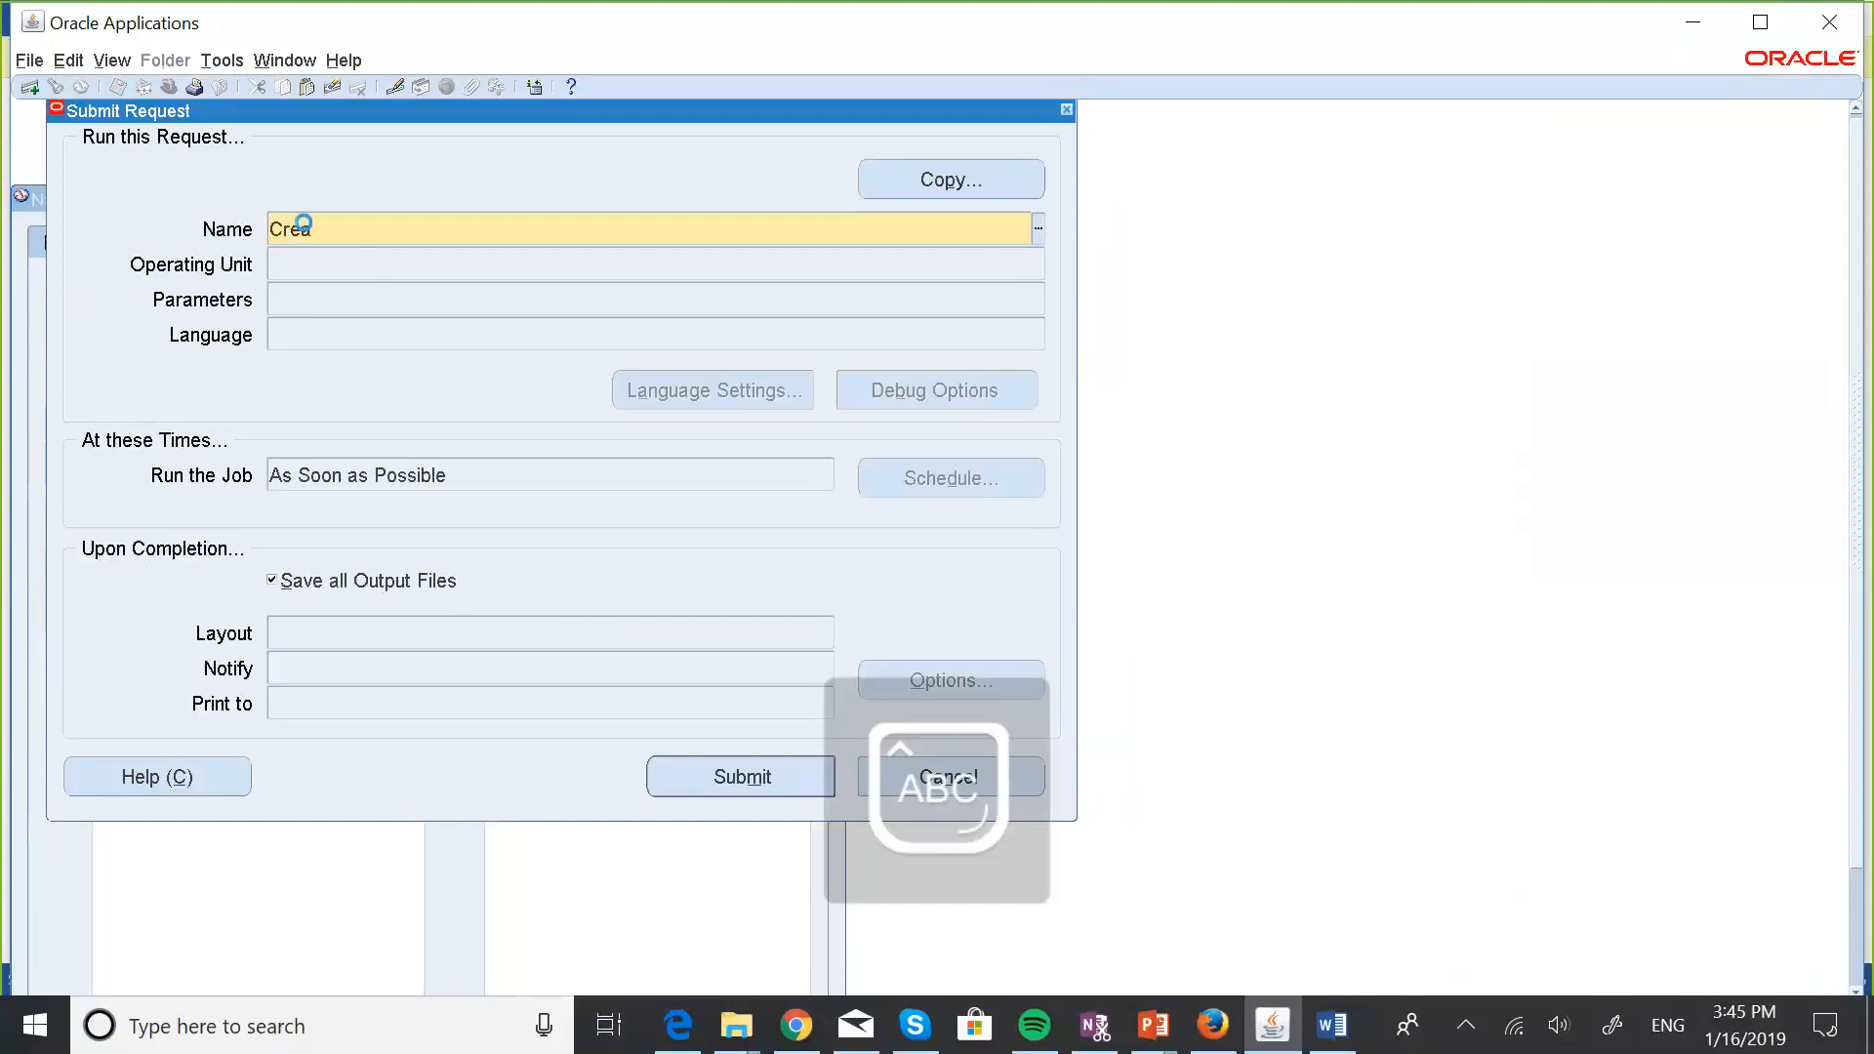
pyautogui.press('capslock')
pyautogui.press('Tab')
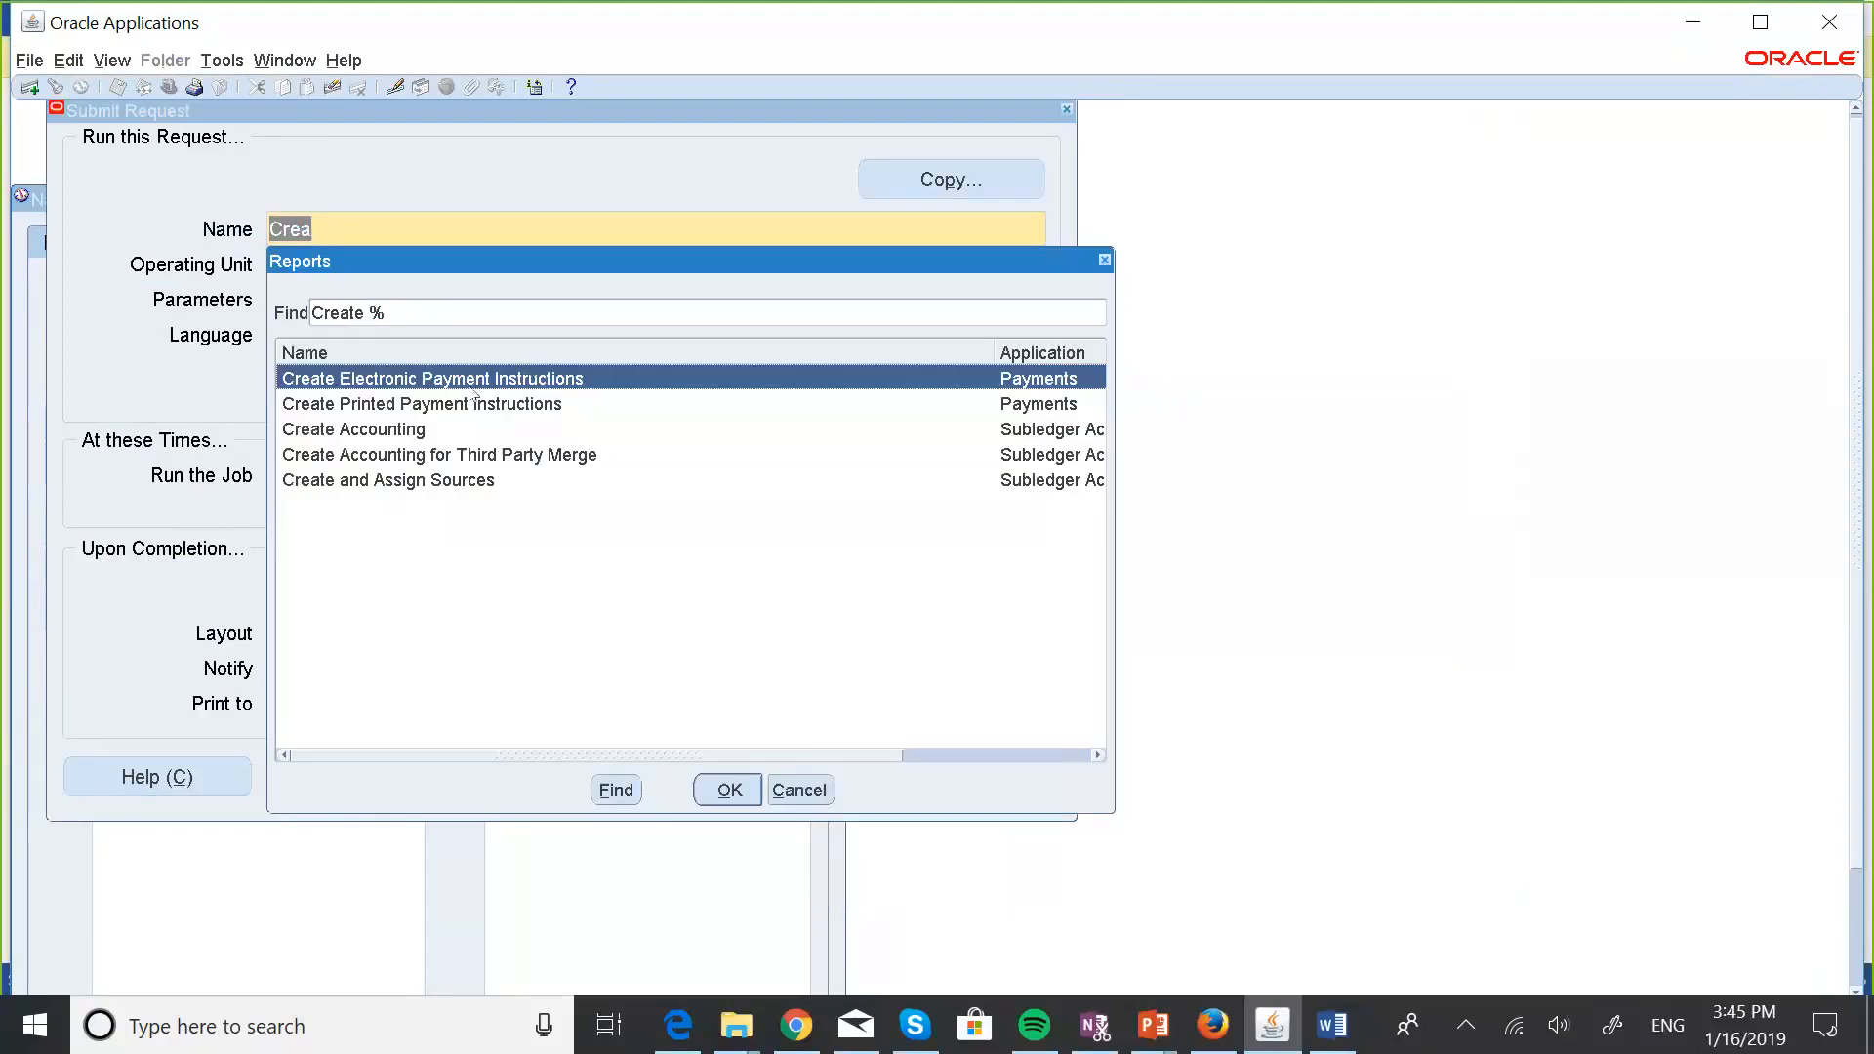
pyautogui.click(394, 428)
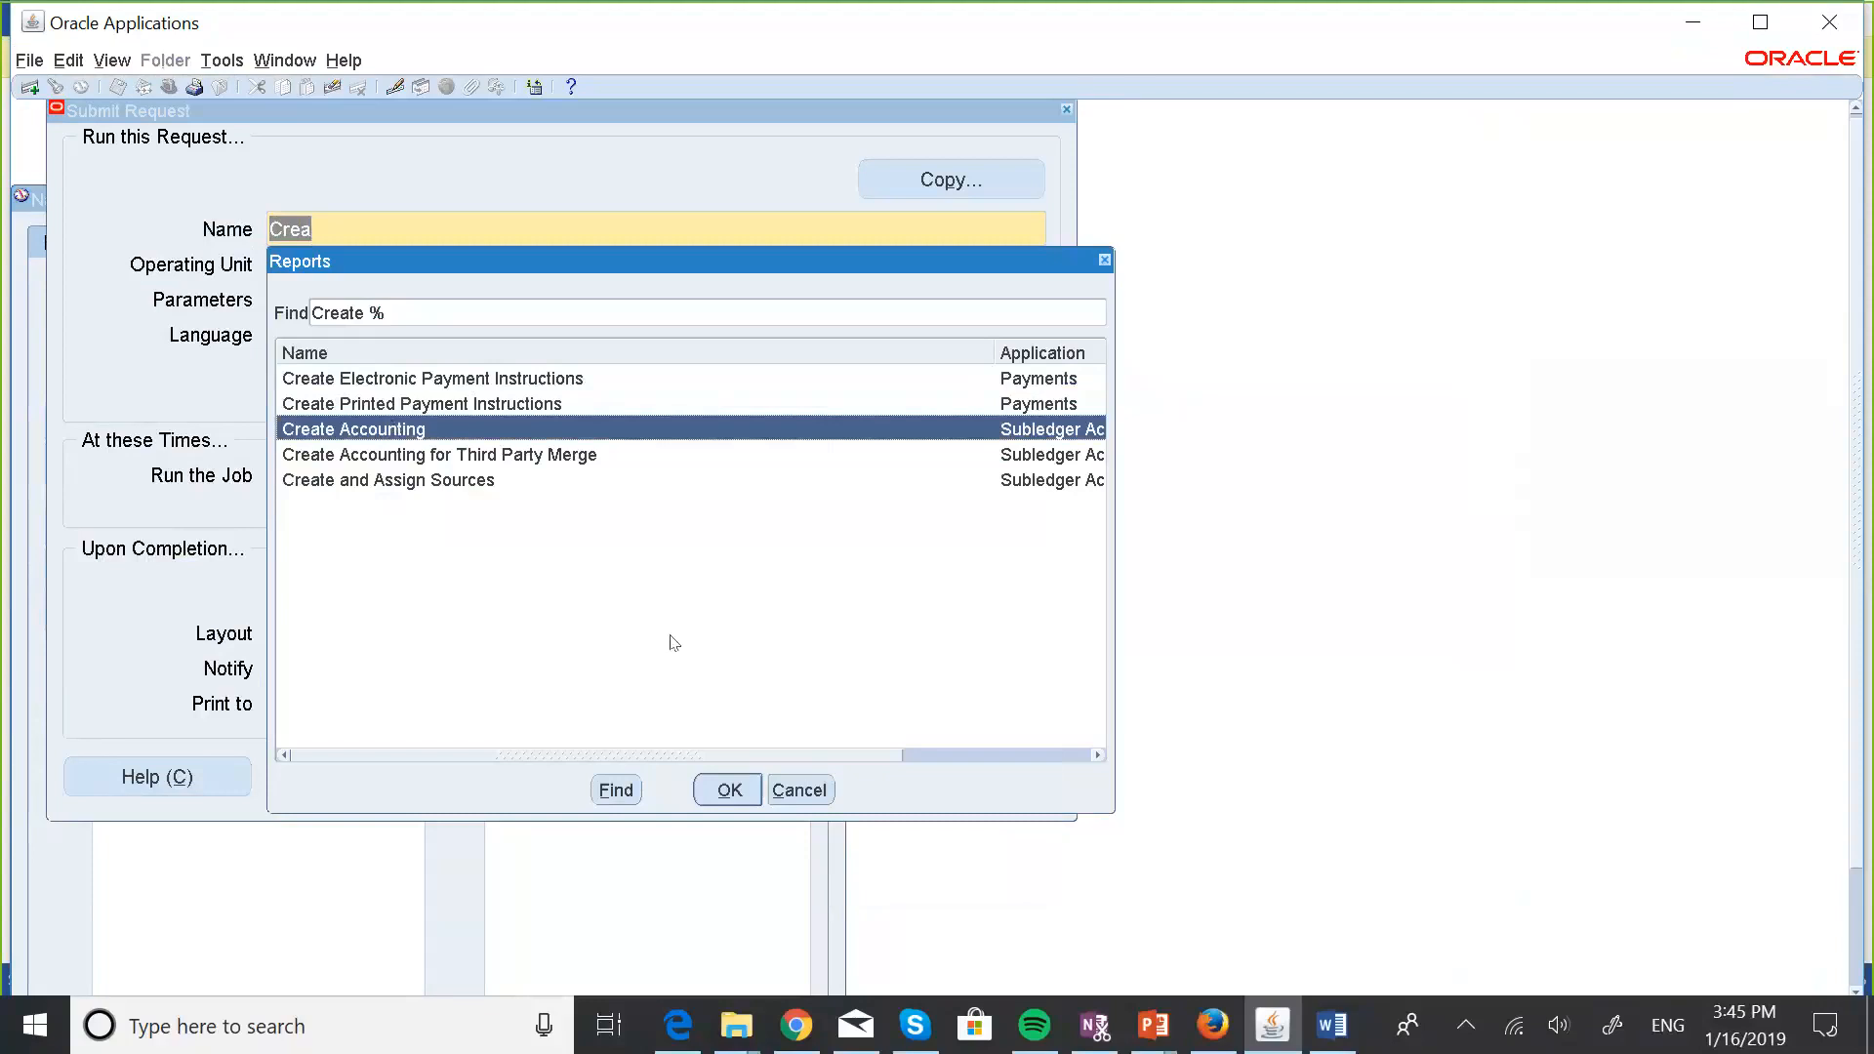
pyautogui.click(729, 790)
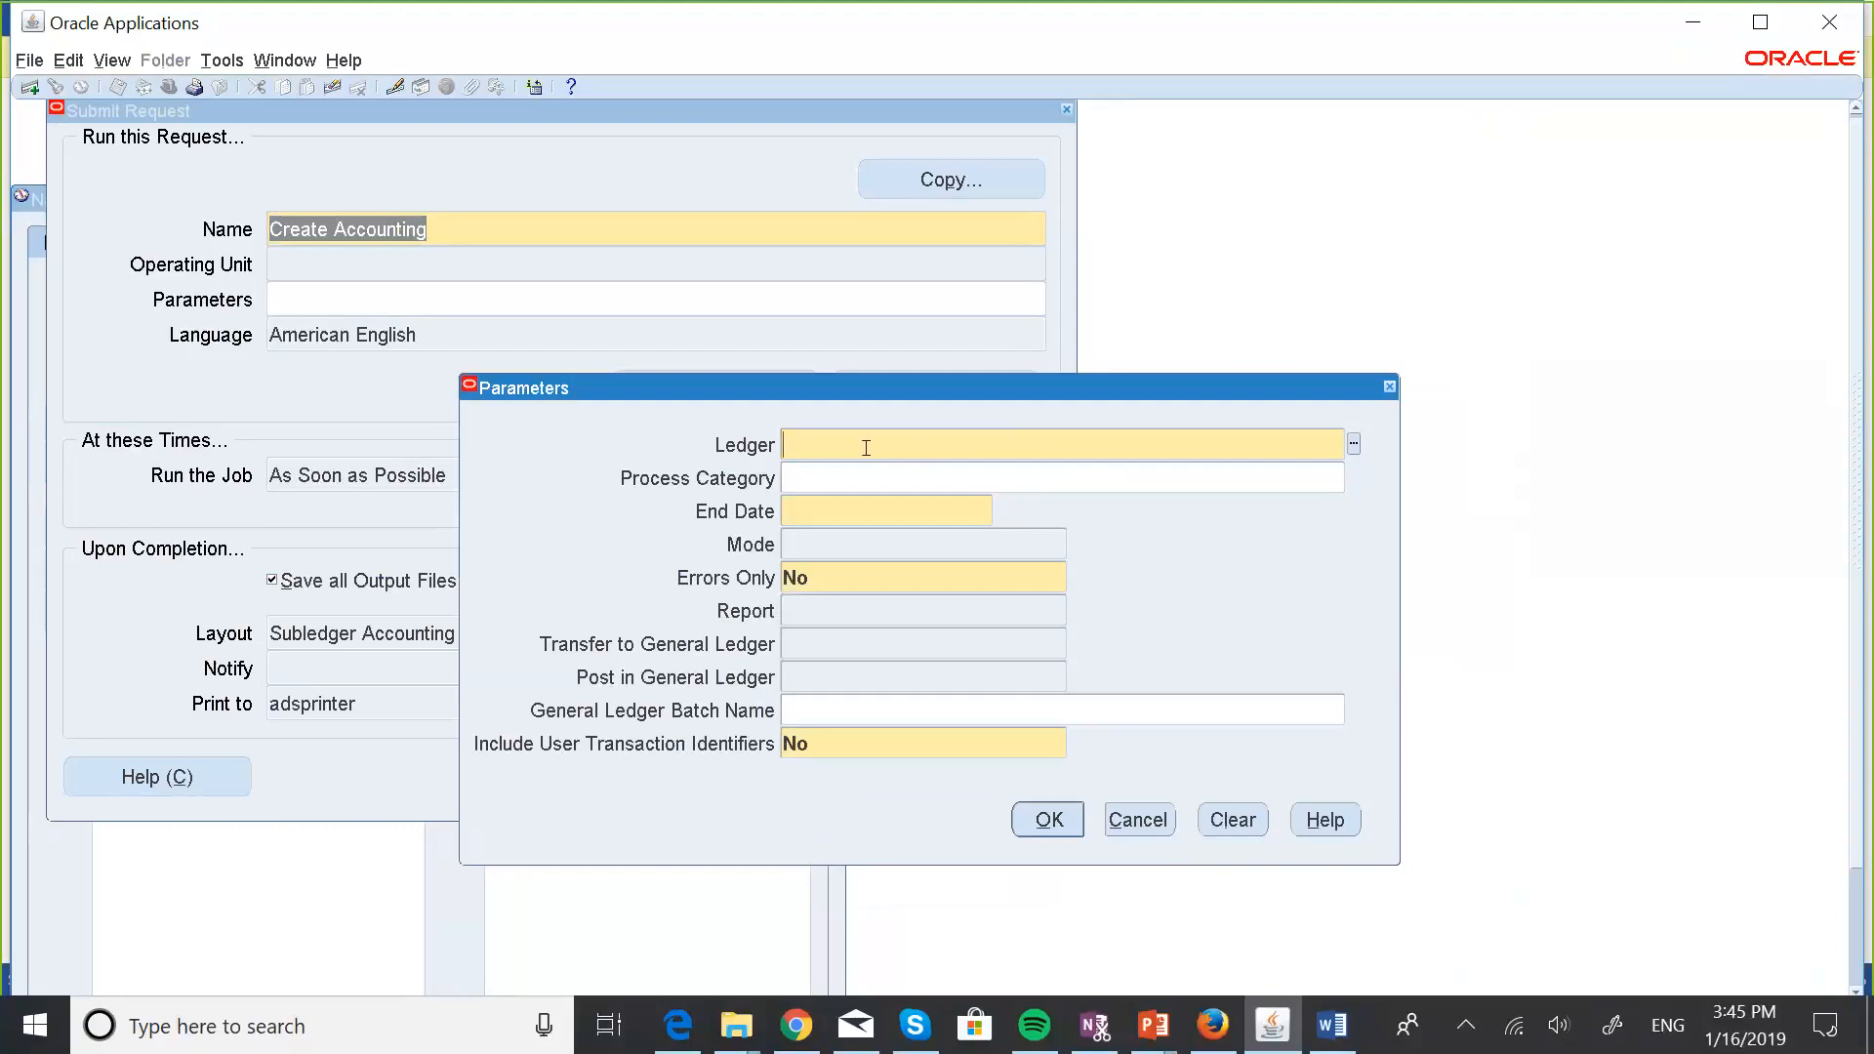
# Set the ledger to MASKANI GROUP US LEDGER, the process category to Invoices and the end date to 15-JAN-2019.
pyautogui.press('capslock')
pyautogui.write('MASKA')
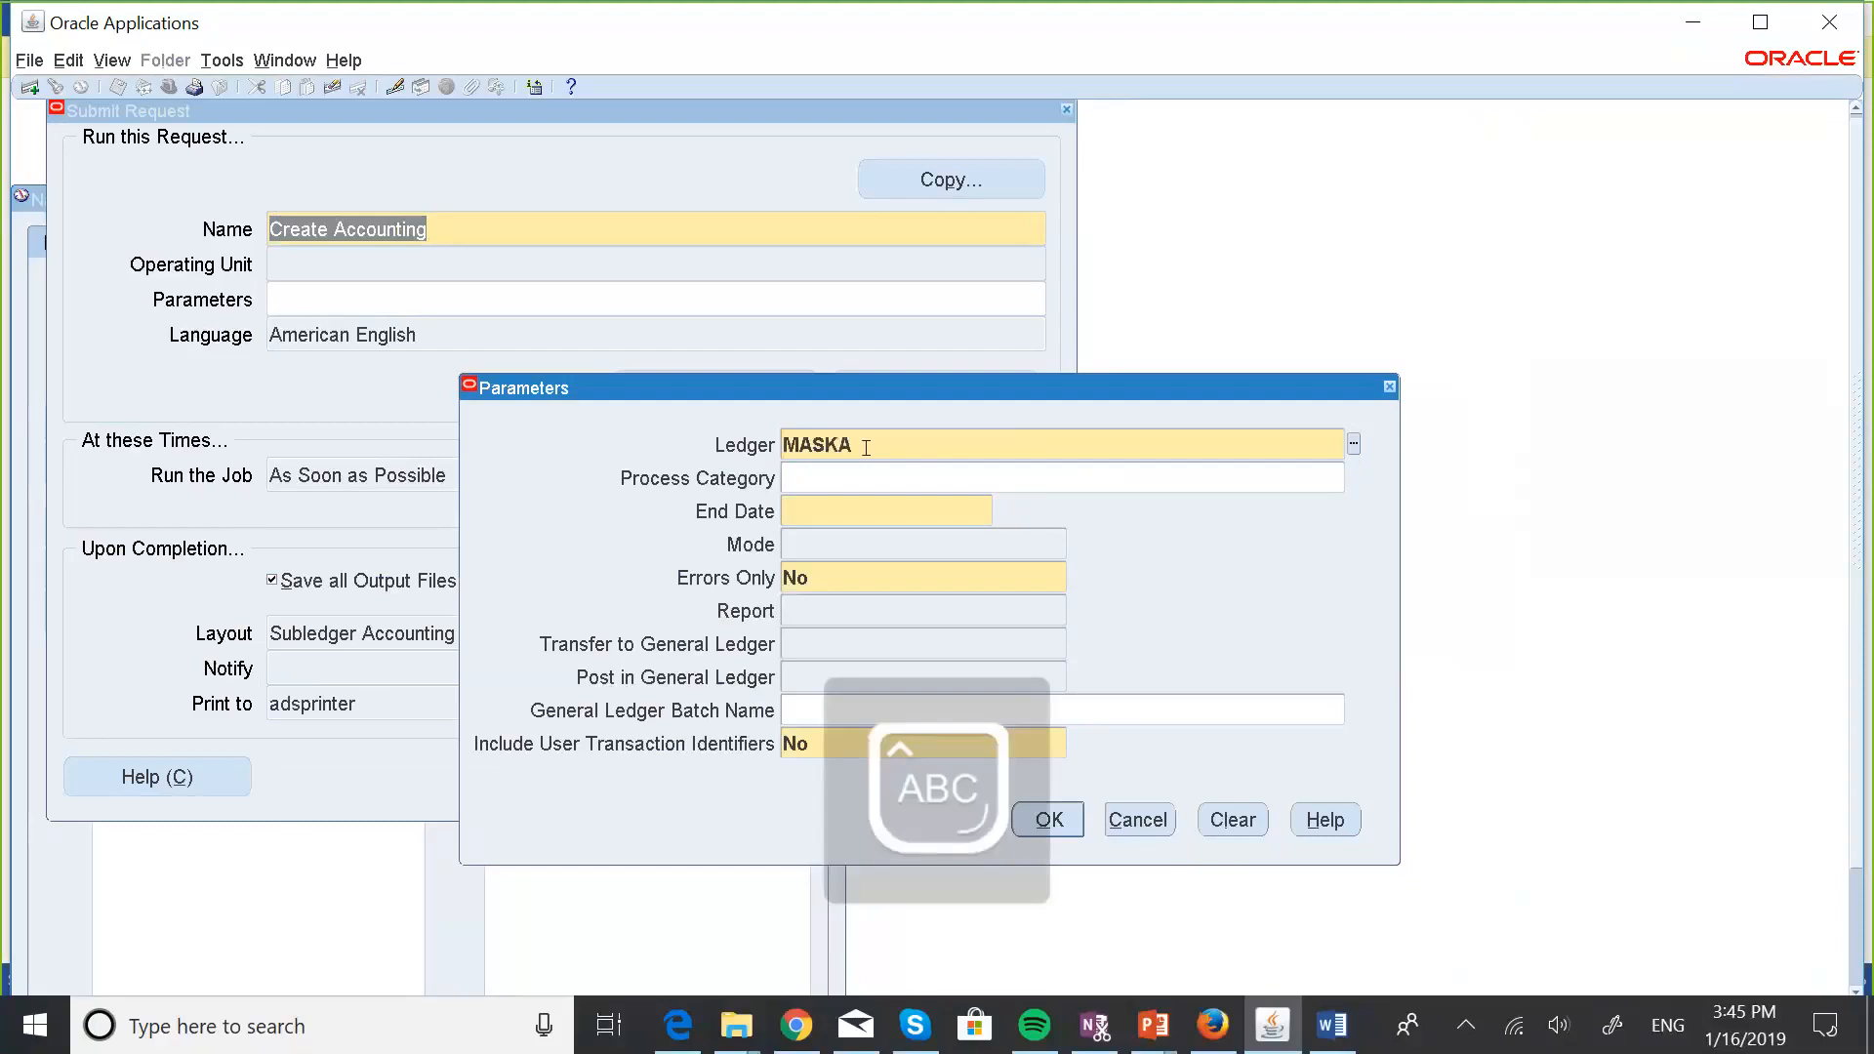
pyautogui.press('Tab')
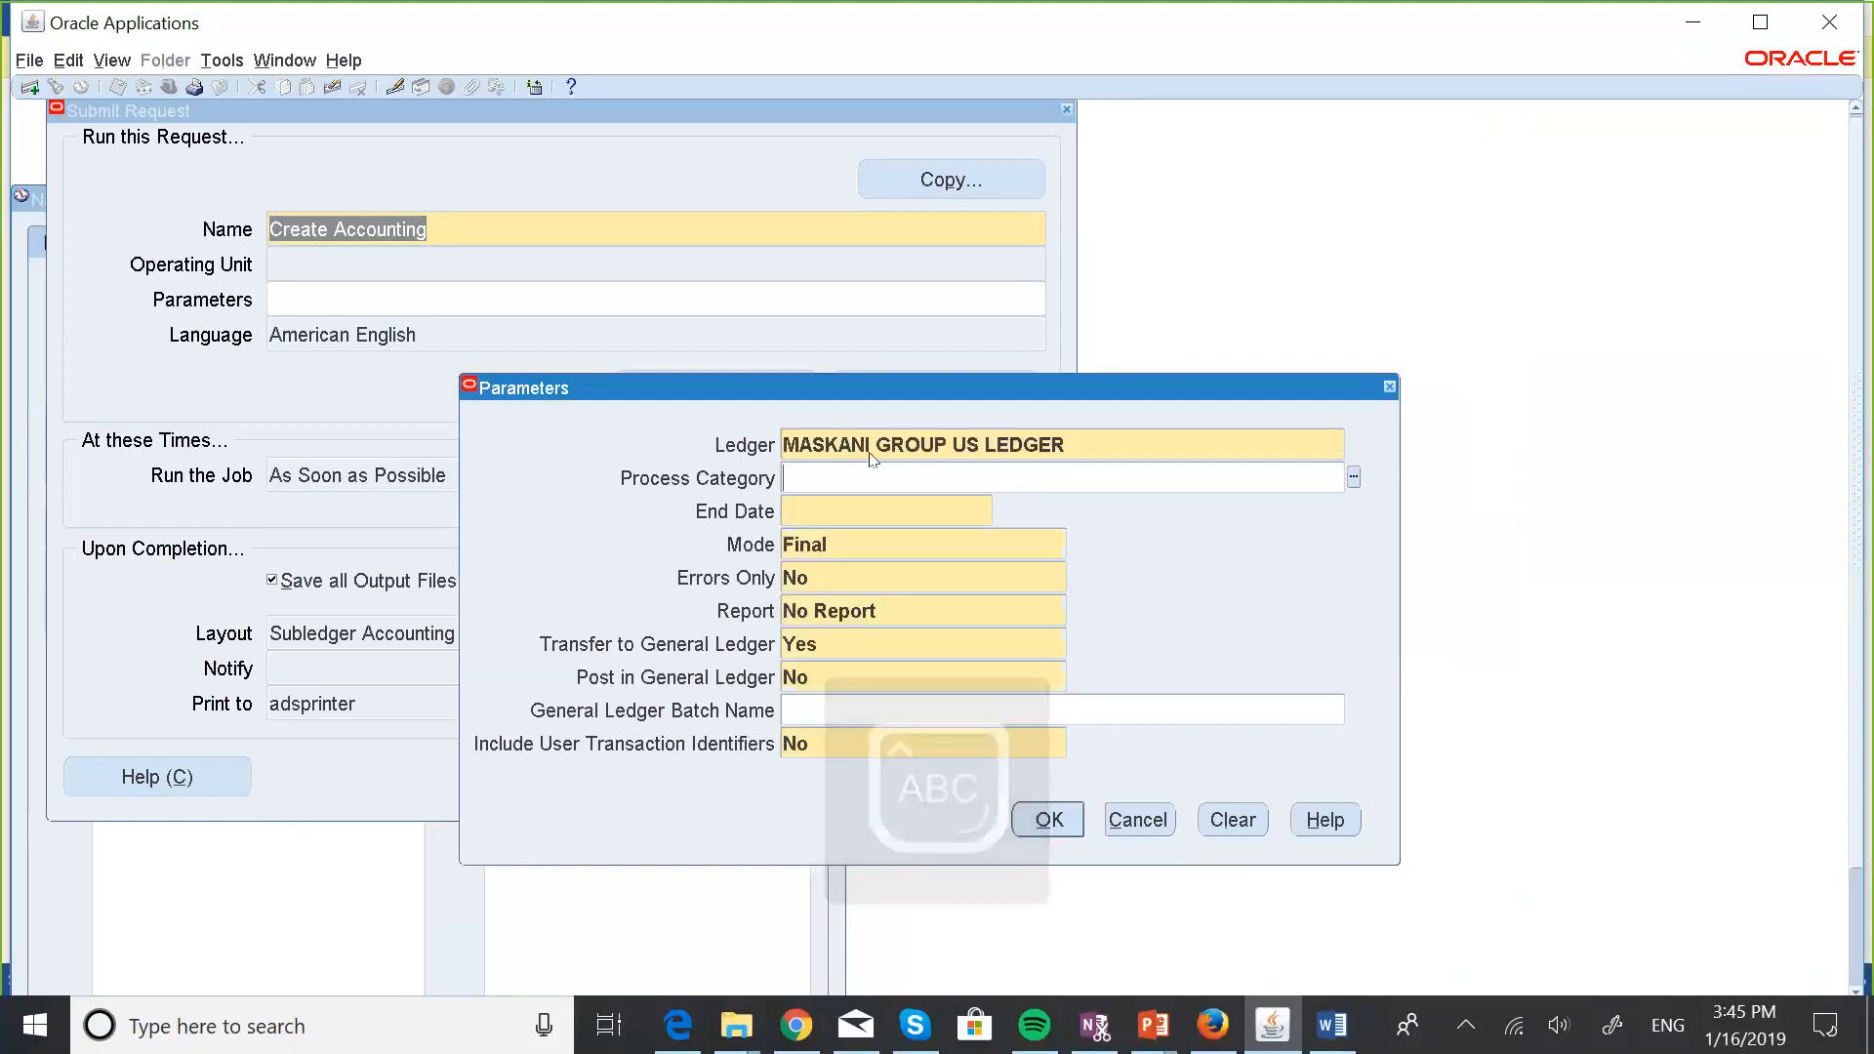
pyautogui.click(1353, 478)
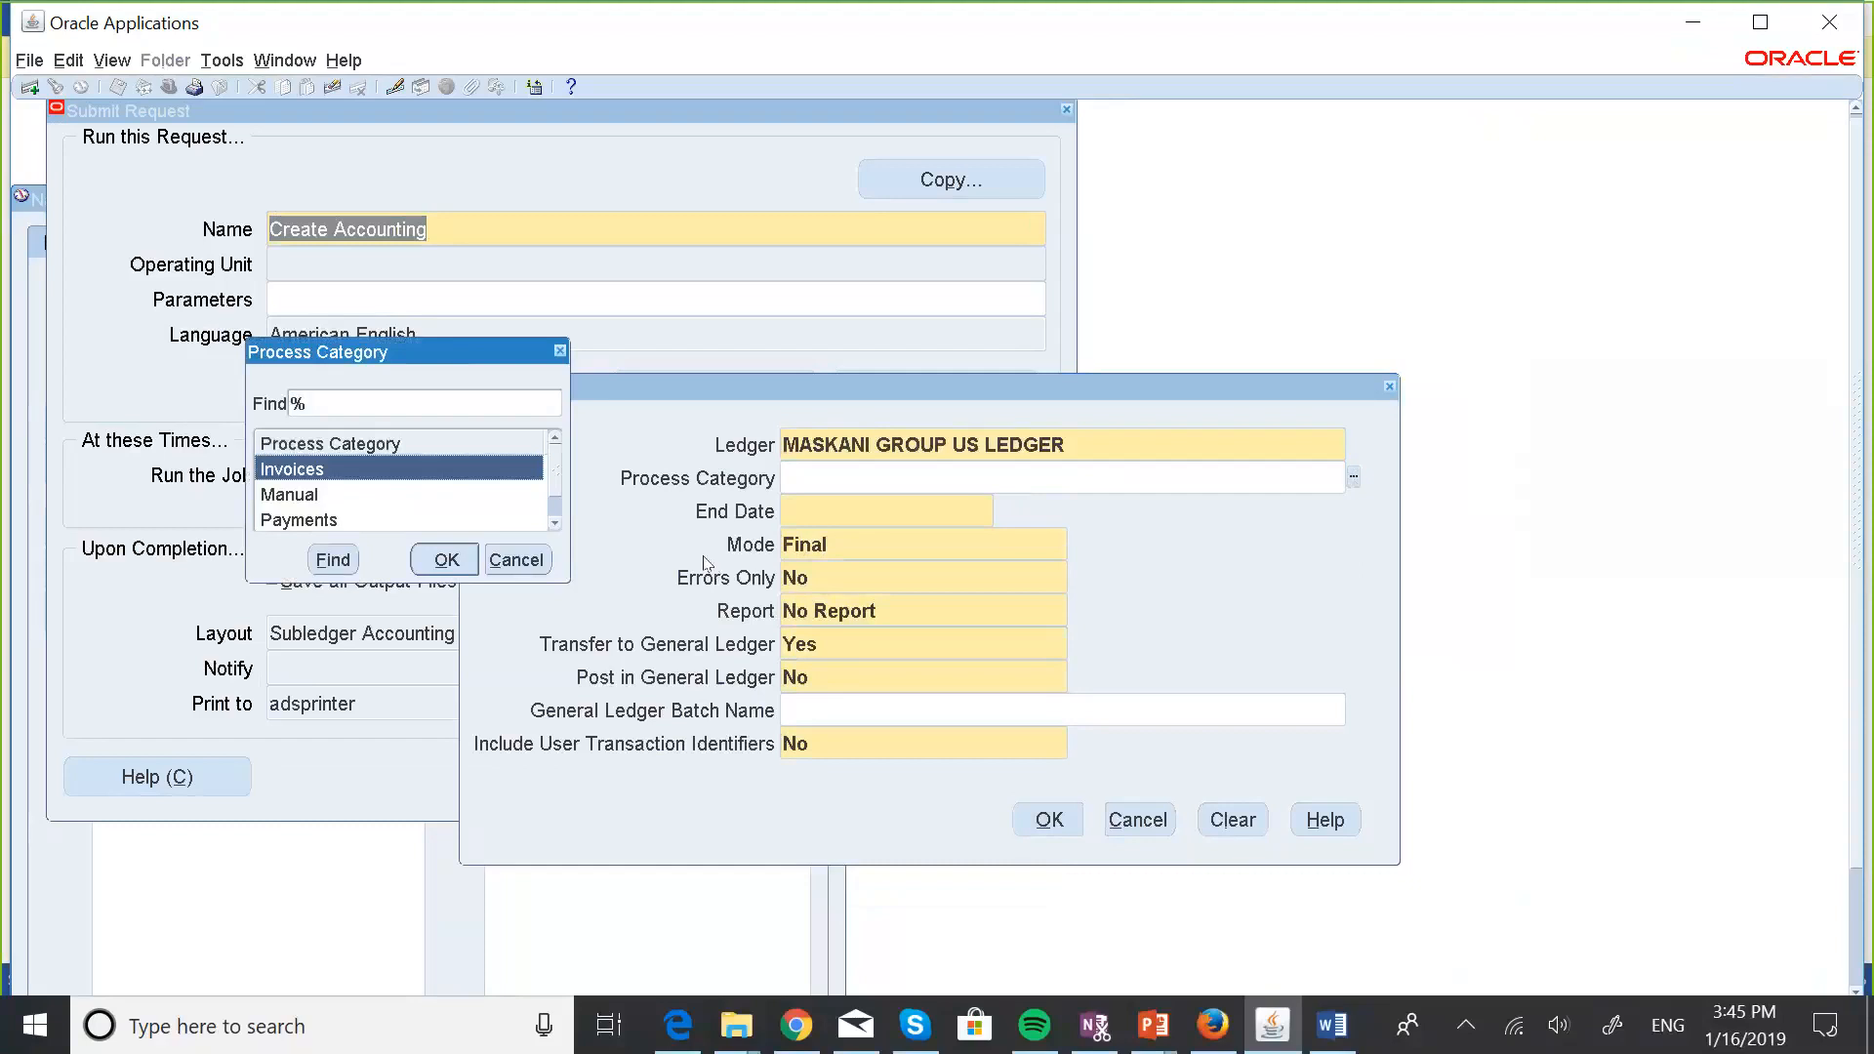
pyautogui.click(444, 561)
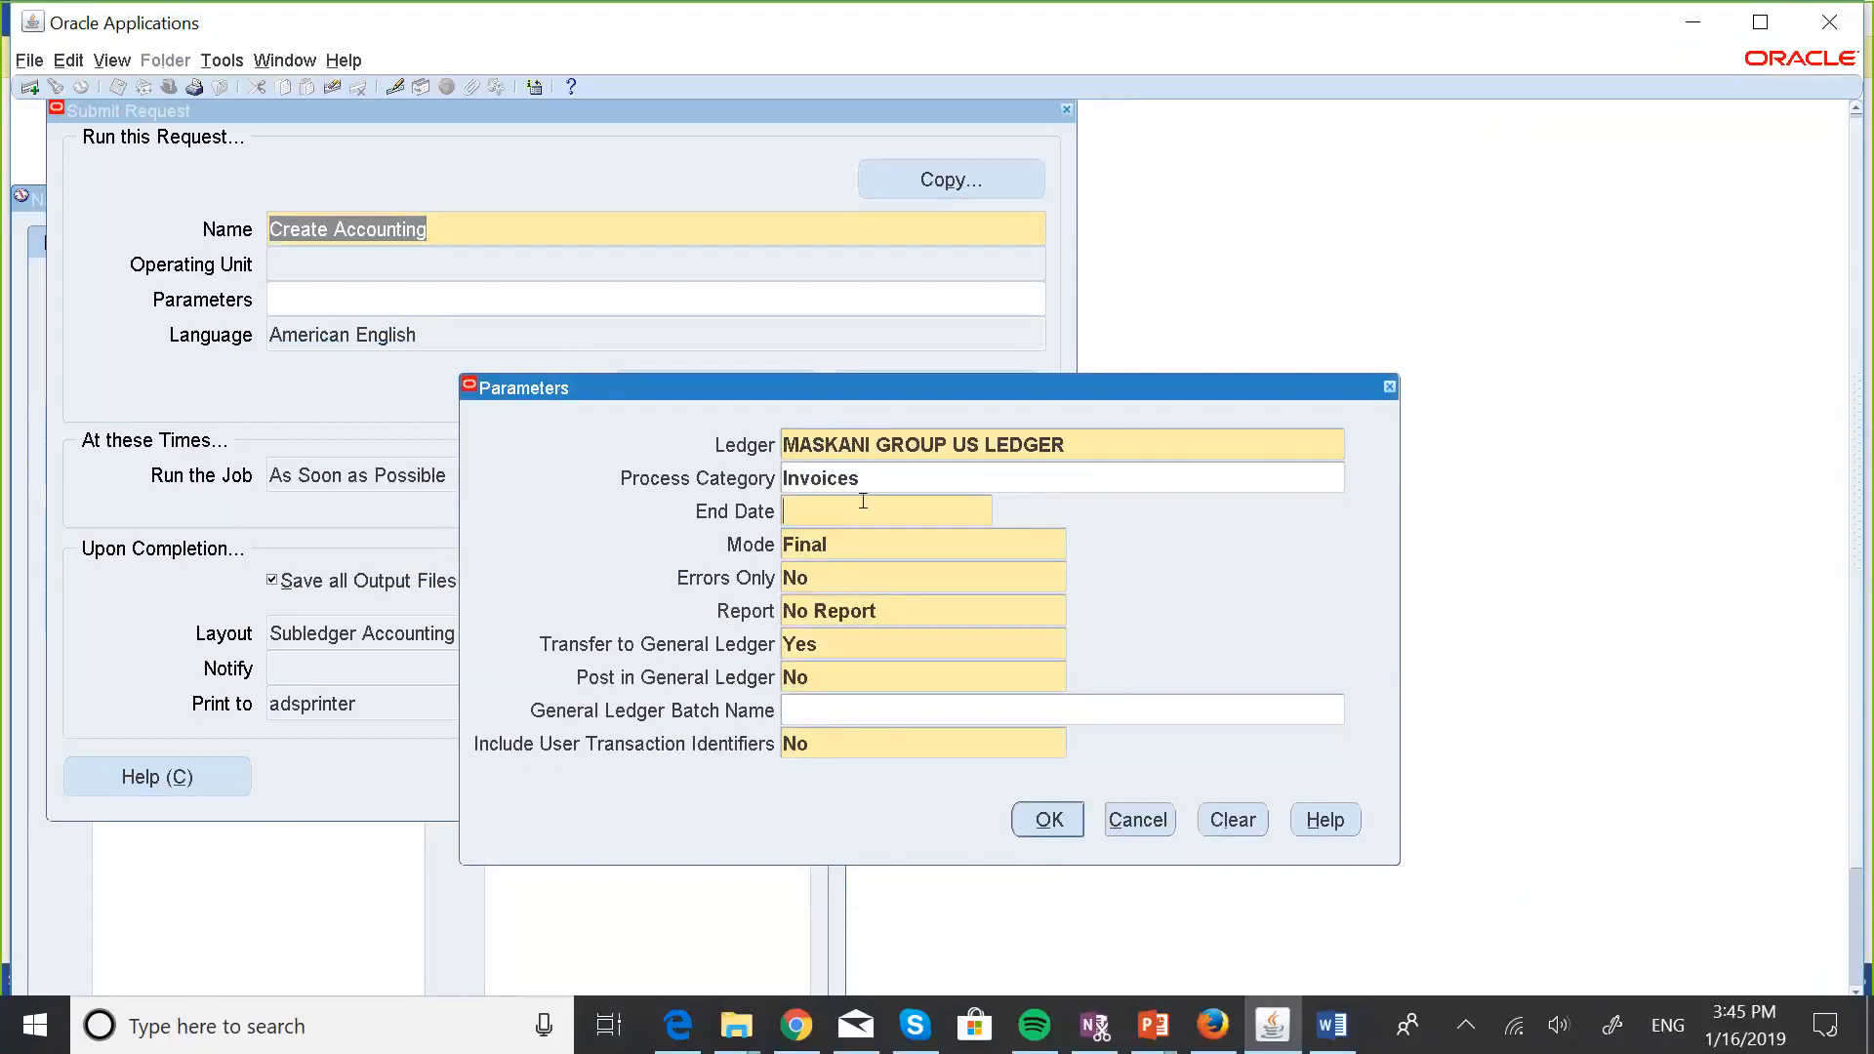
pyautogui.write('15-JAN-2019')
pyautogui.press('Tab')
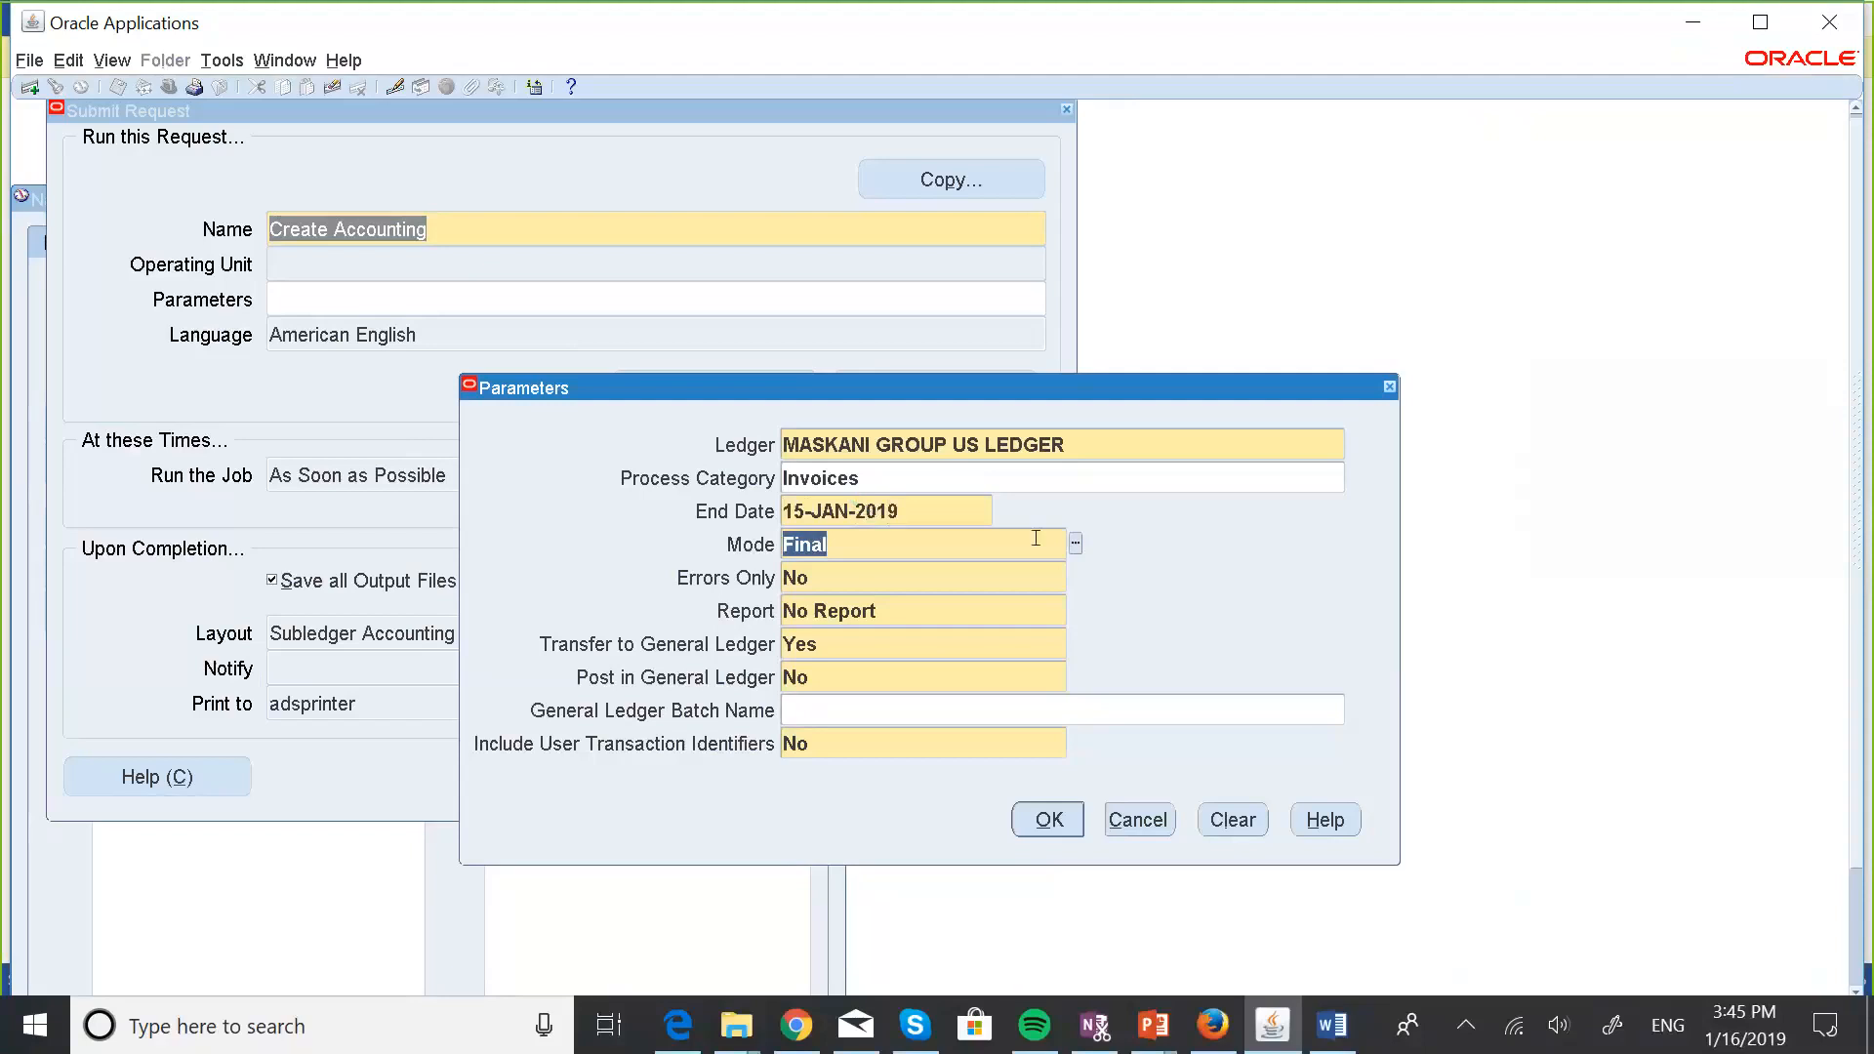
# Review the available accounting modes, choose Final, and set the report to Detail.
pyautogui.click(1076, 545)
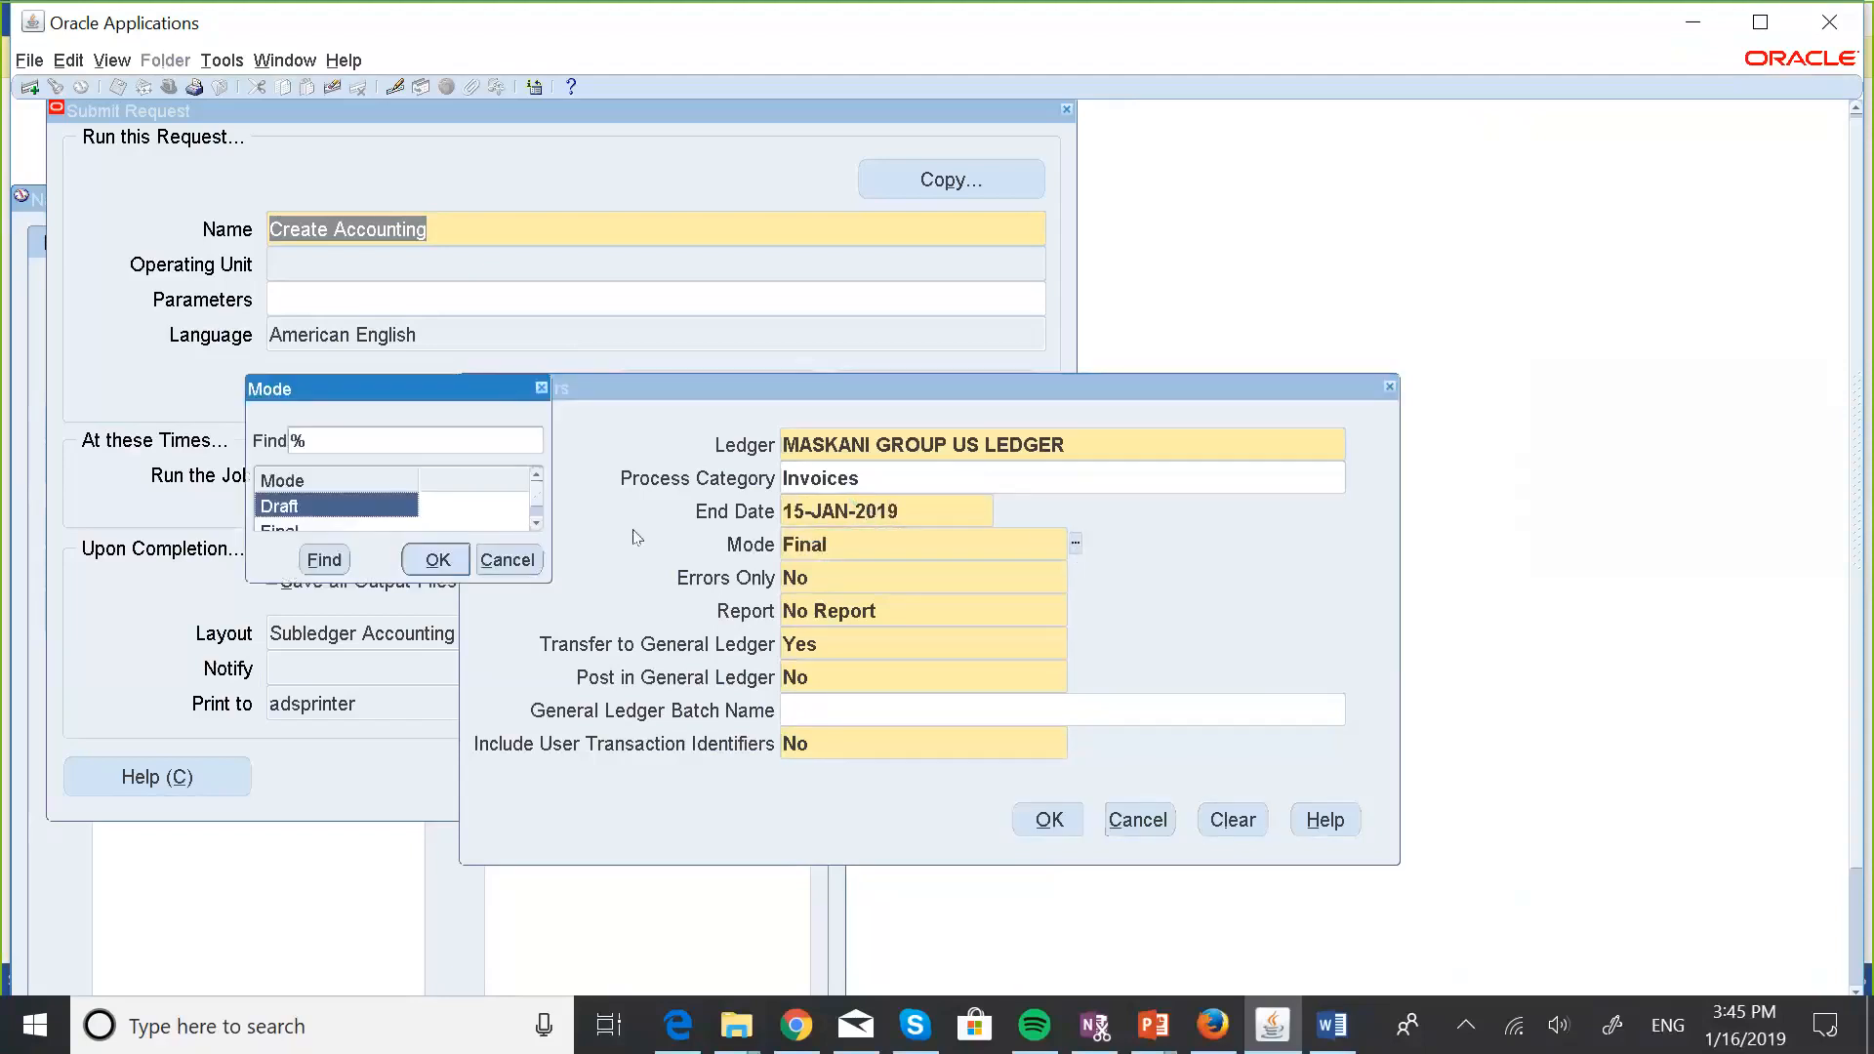
pyautogui.click(536, 524)
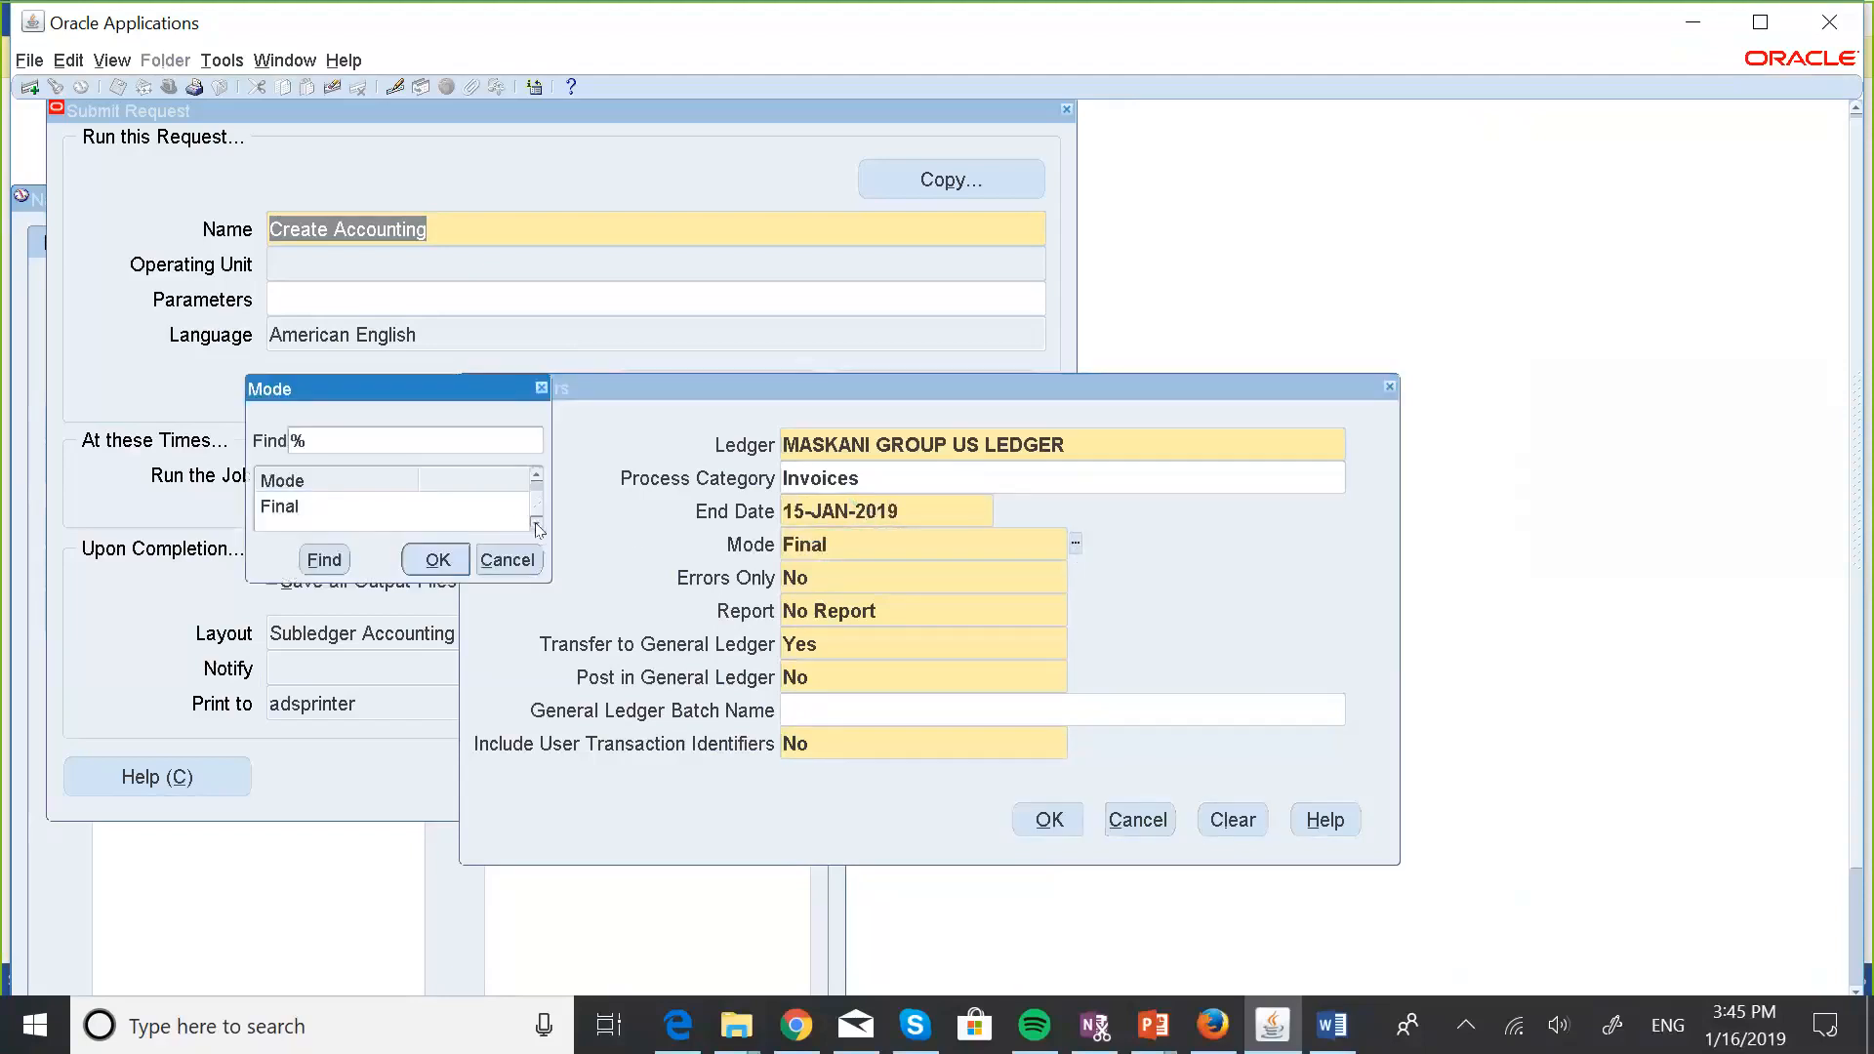
pyautogui.click(537, 481)
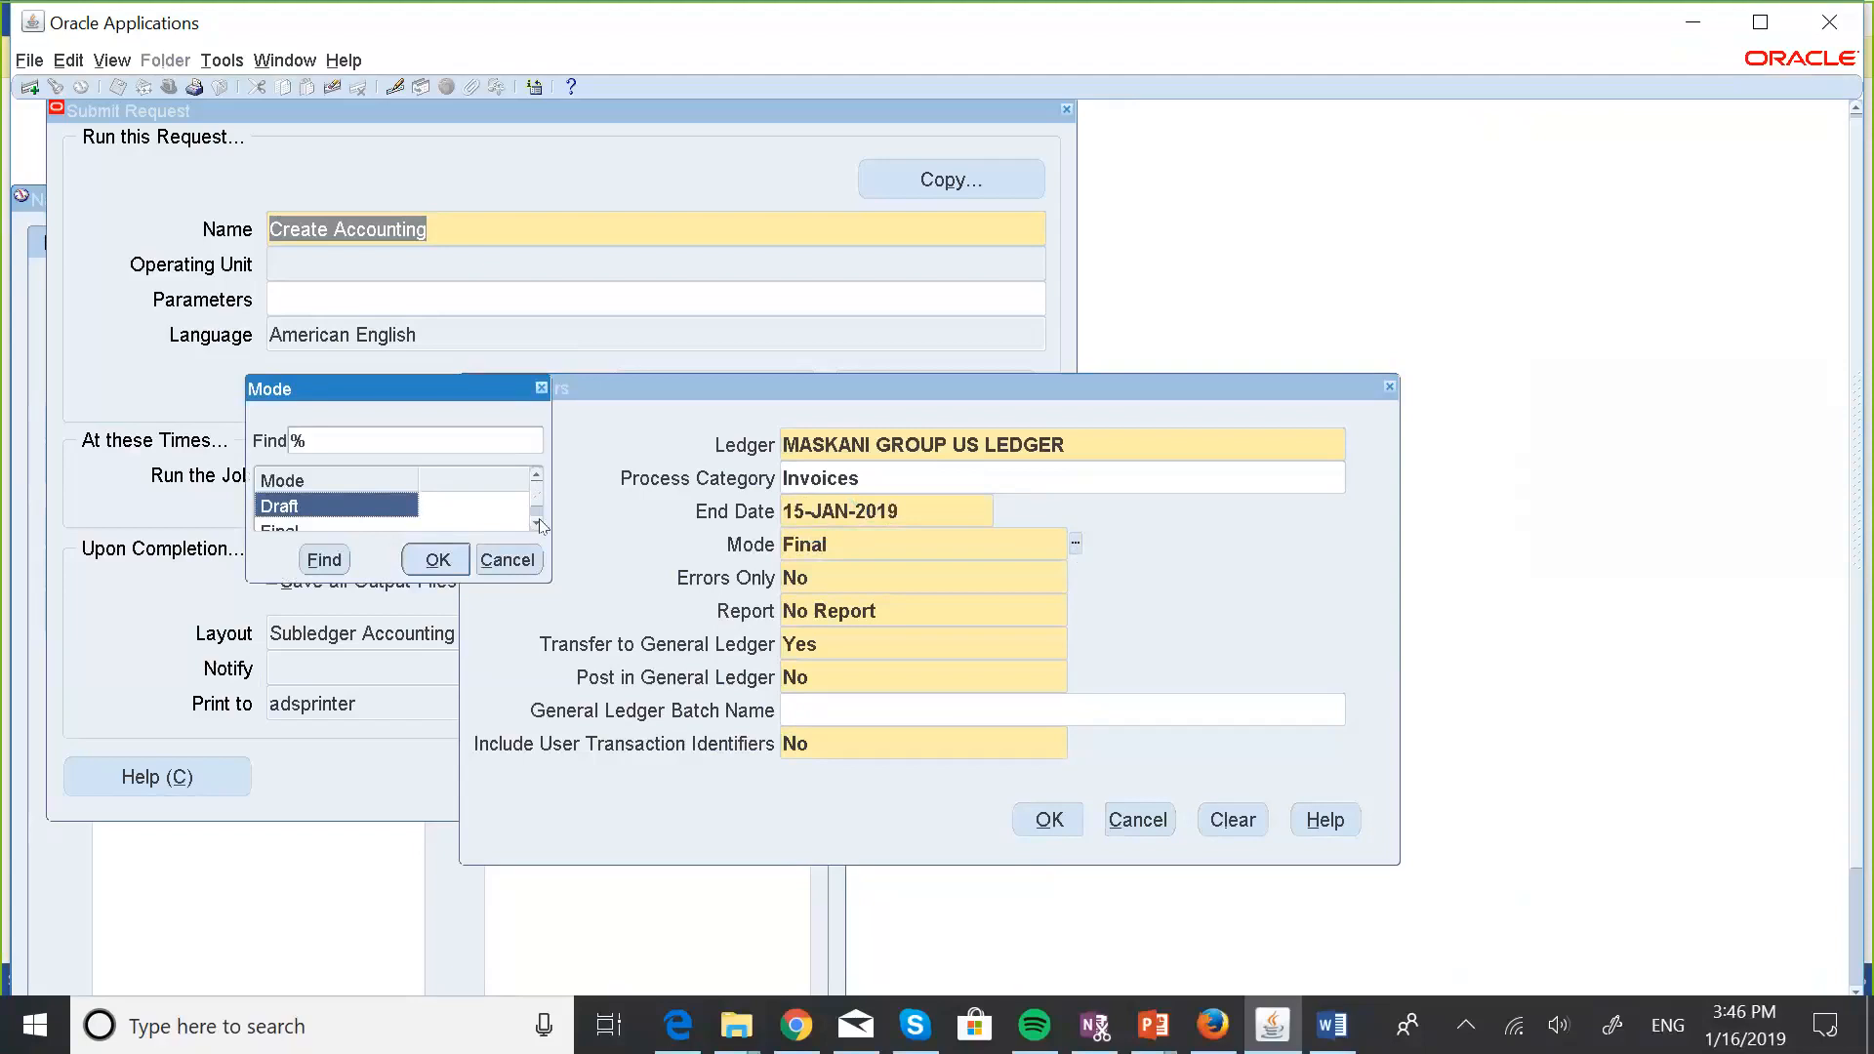
pyautogui.click(271, 528)
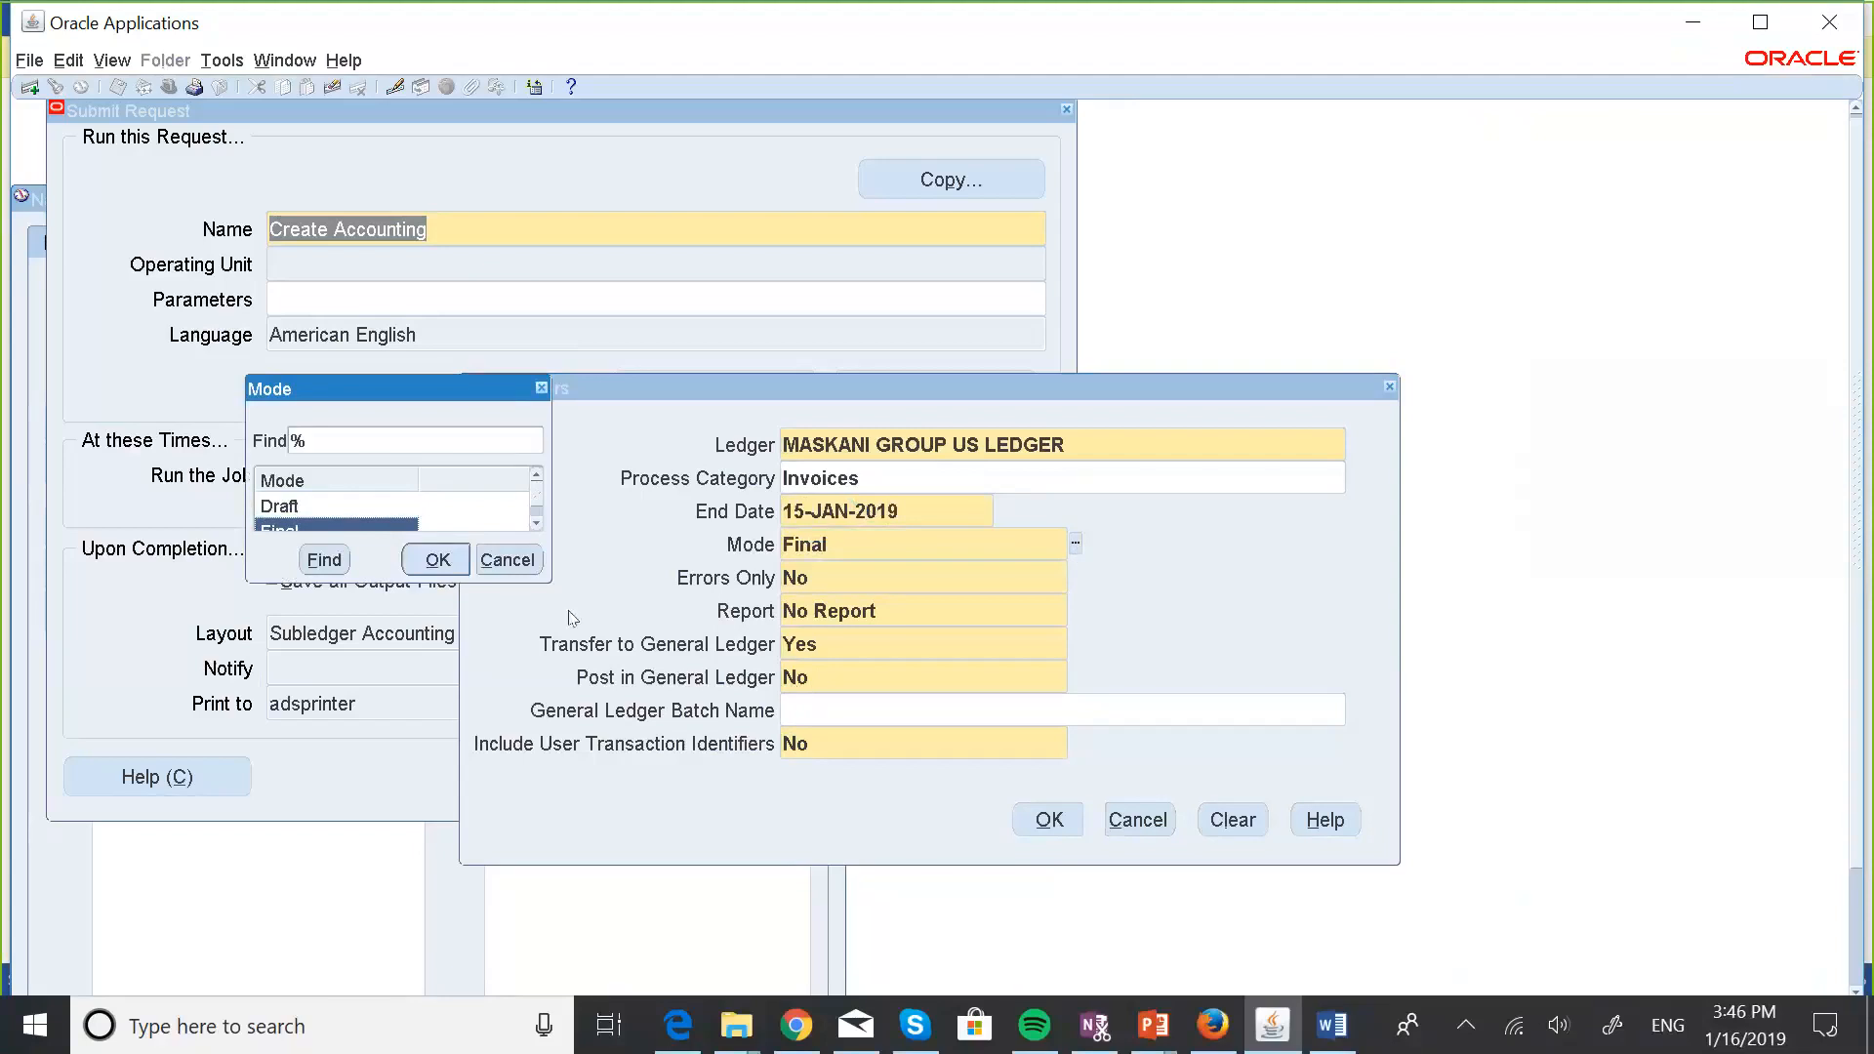
pyautogui.click(438, 560)
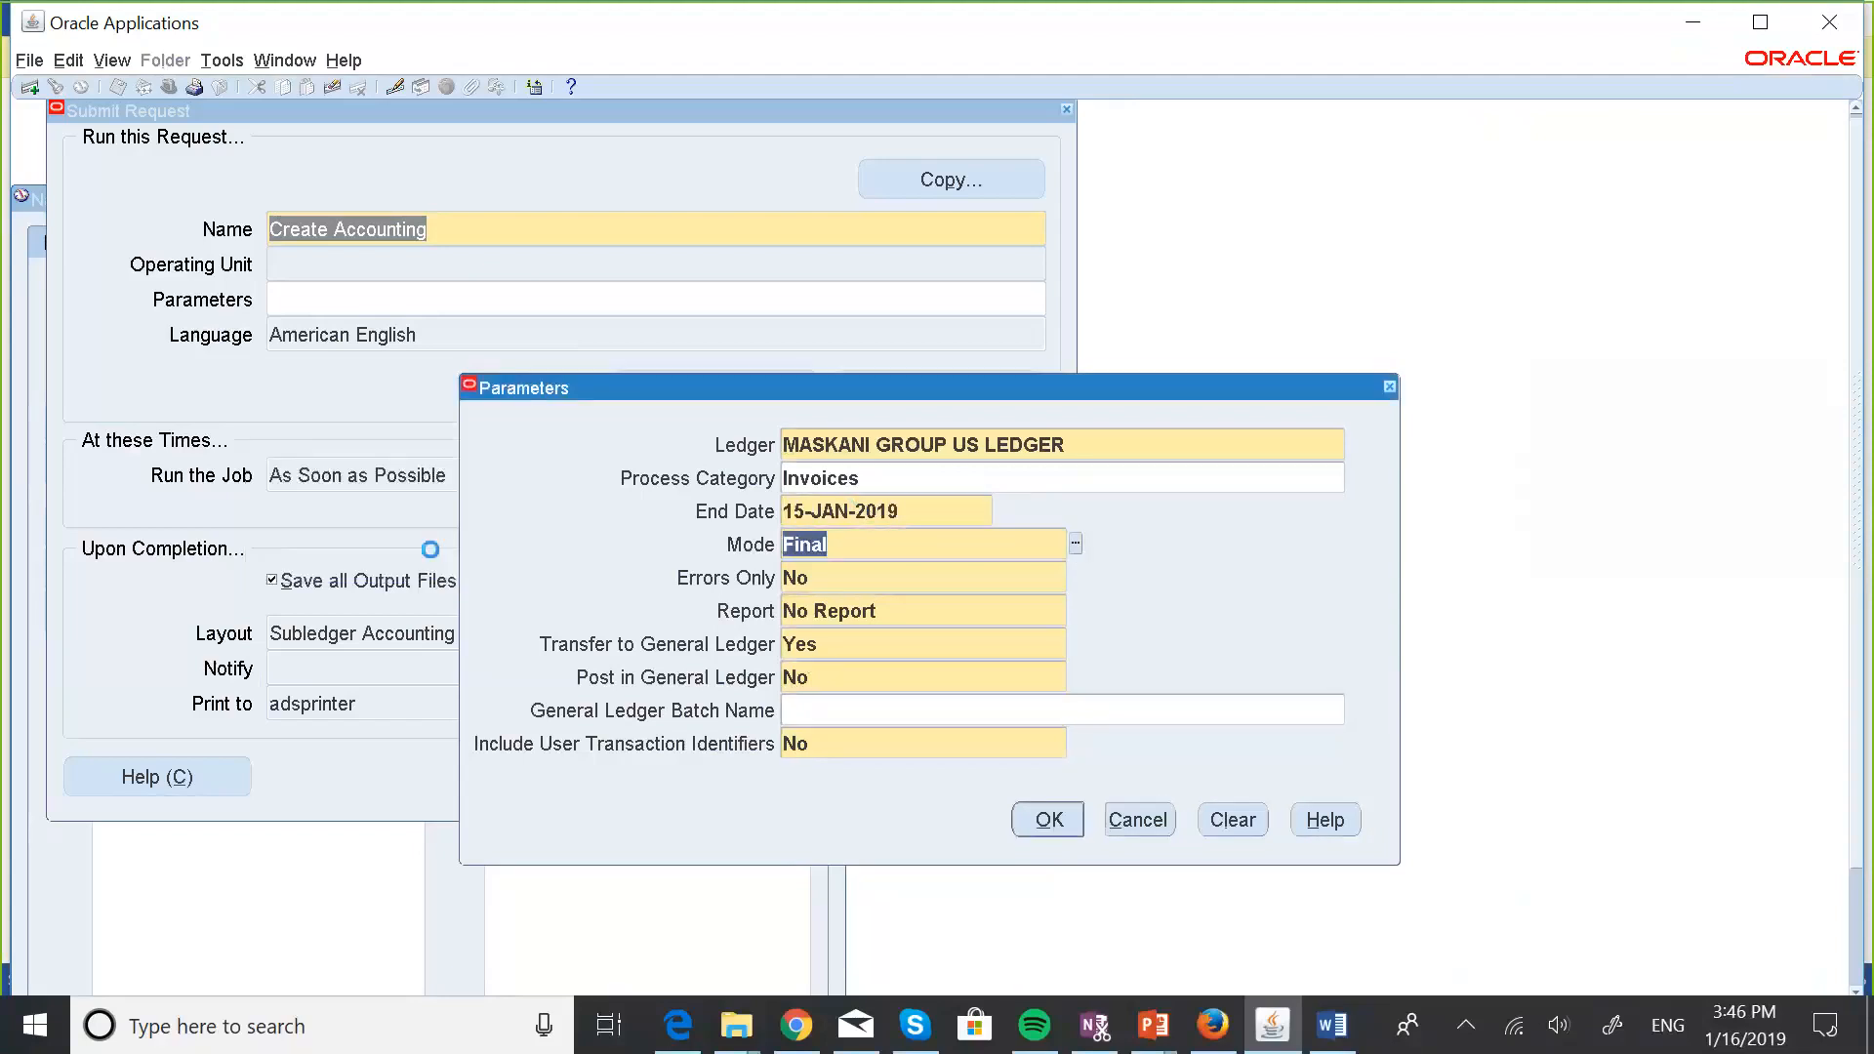
pyautogui.click(977, 607)
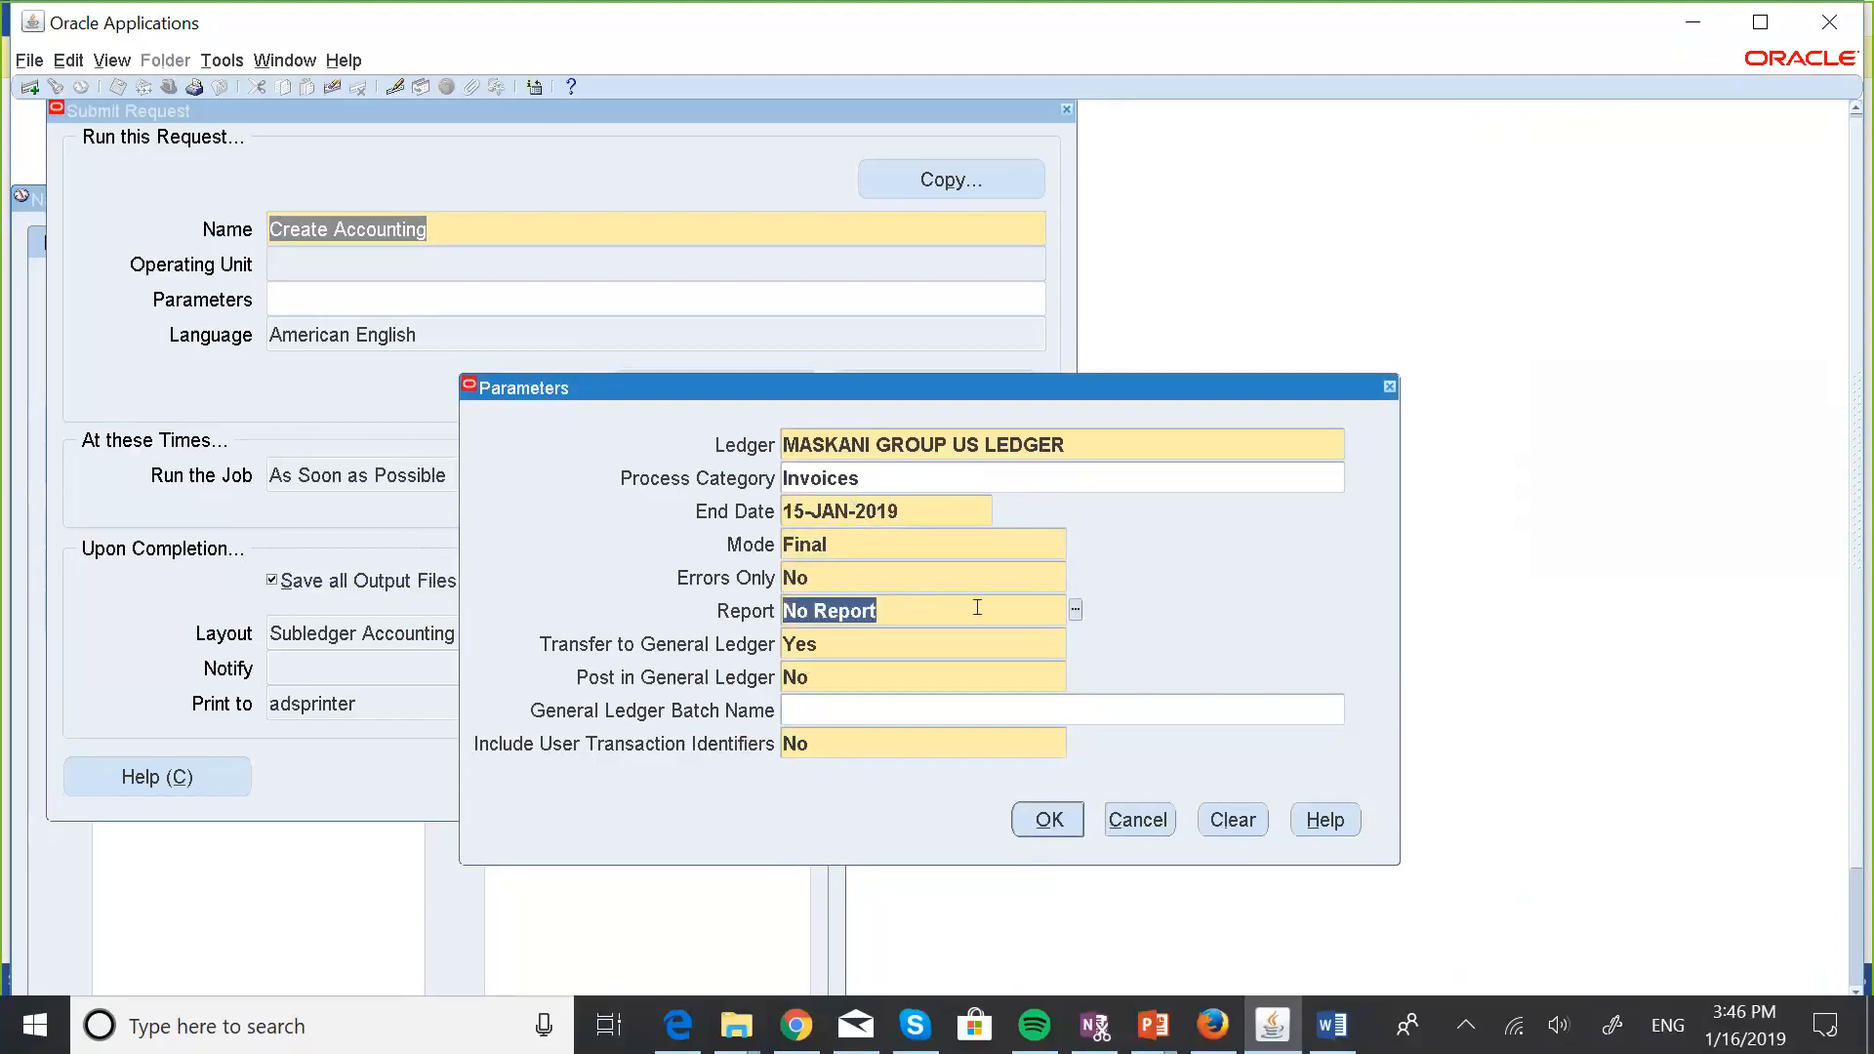
pyautogui.click(1075, 610)
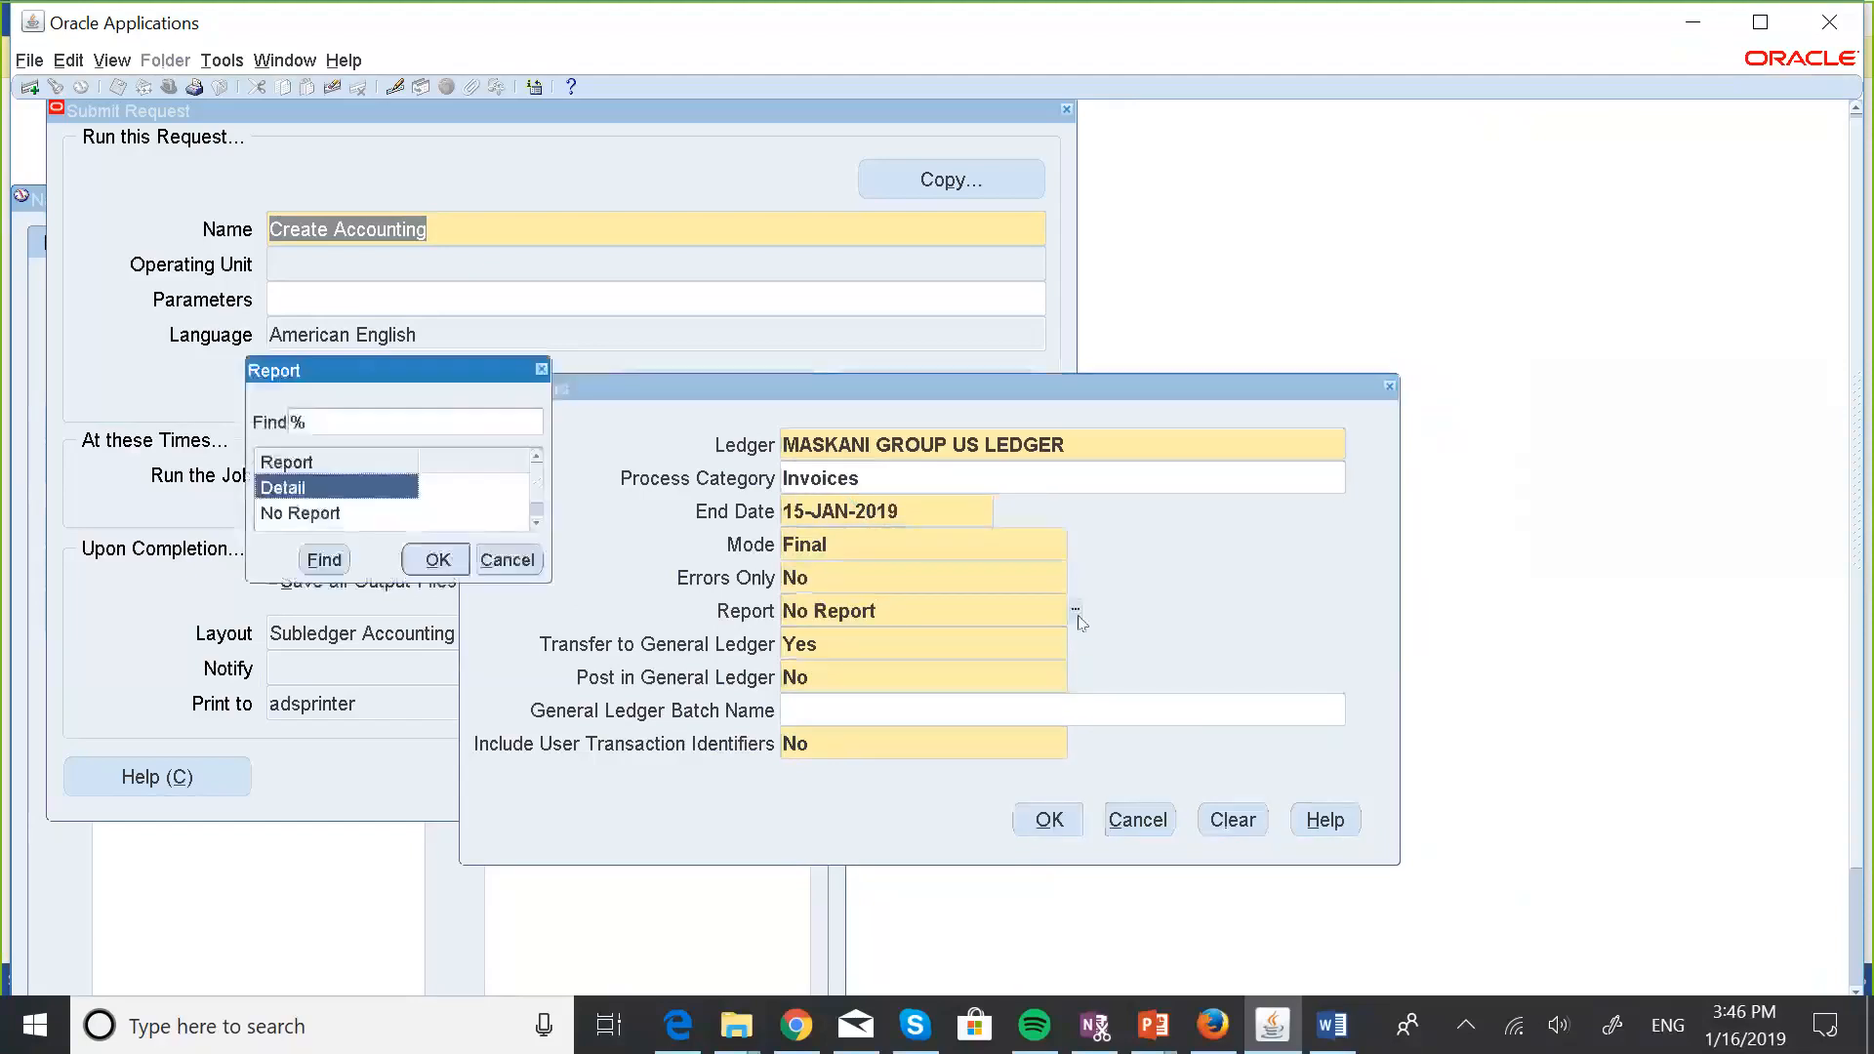
pyautogui.click(429, 562)
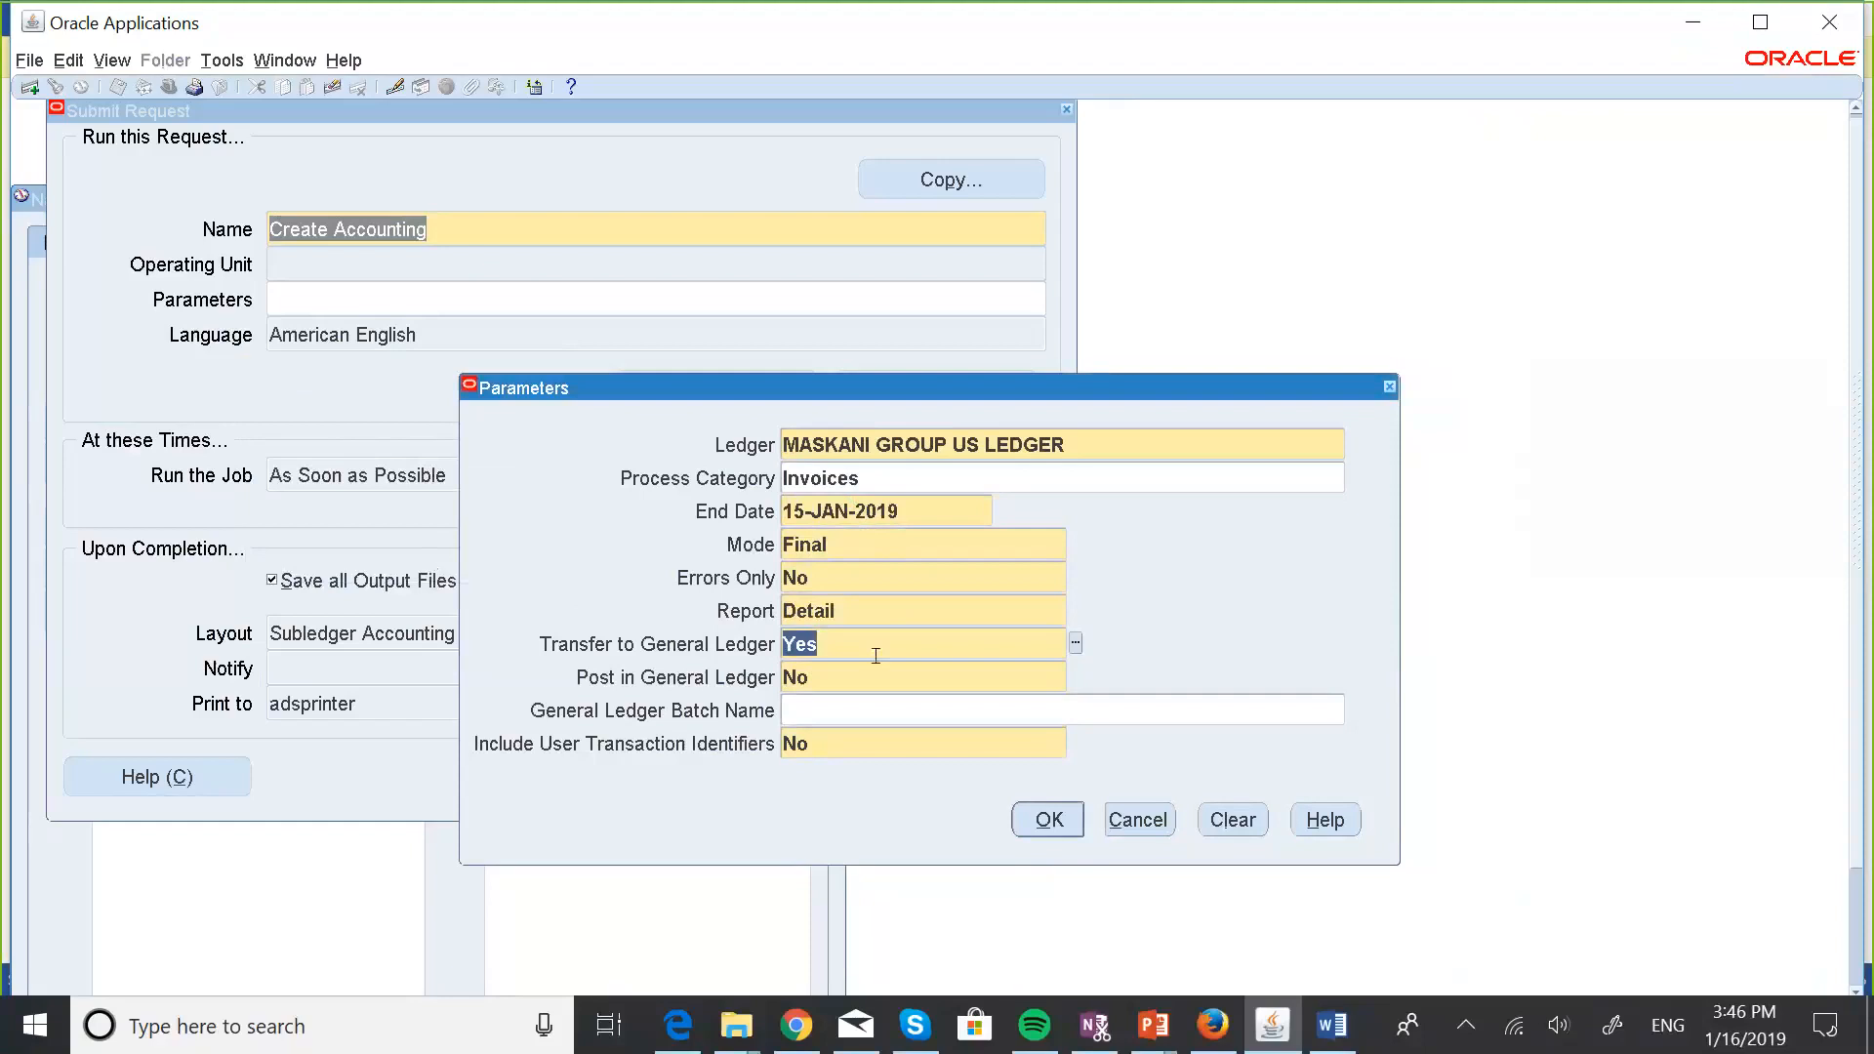
# Set Post in General Ledger to Yes and name the General Ledger batch MASKANI PAYABLES BATCH 2.
pyautogui.press('Tab')
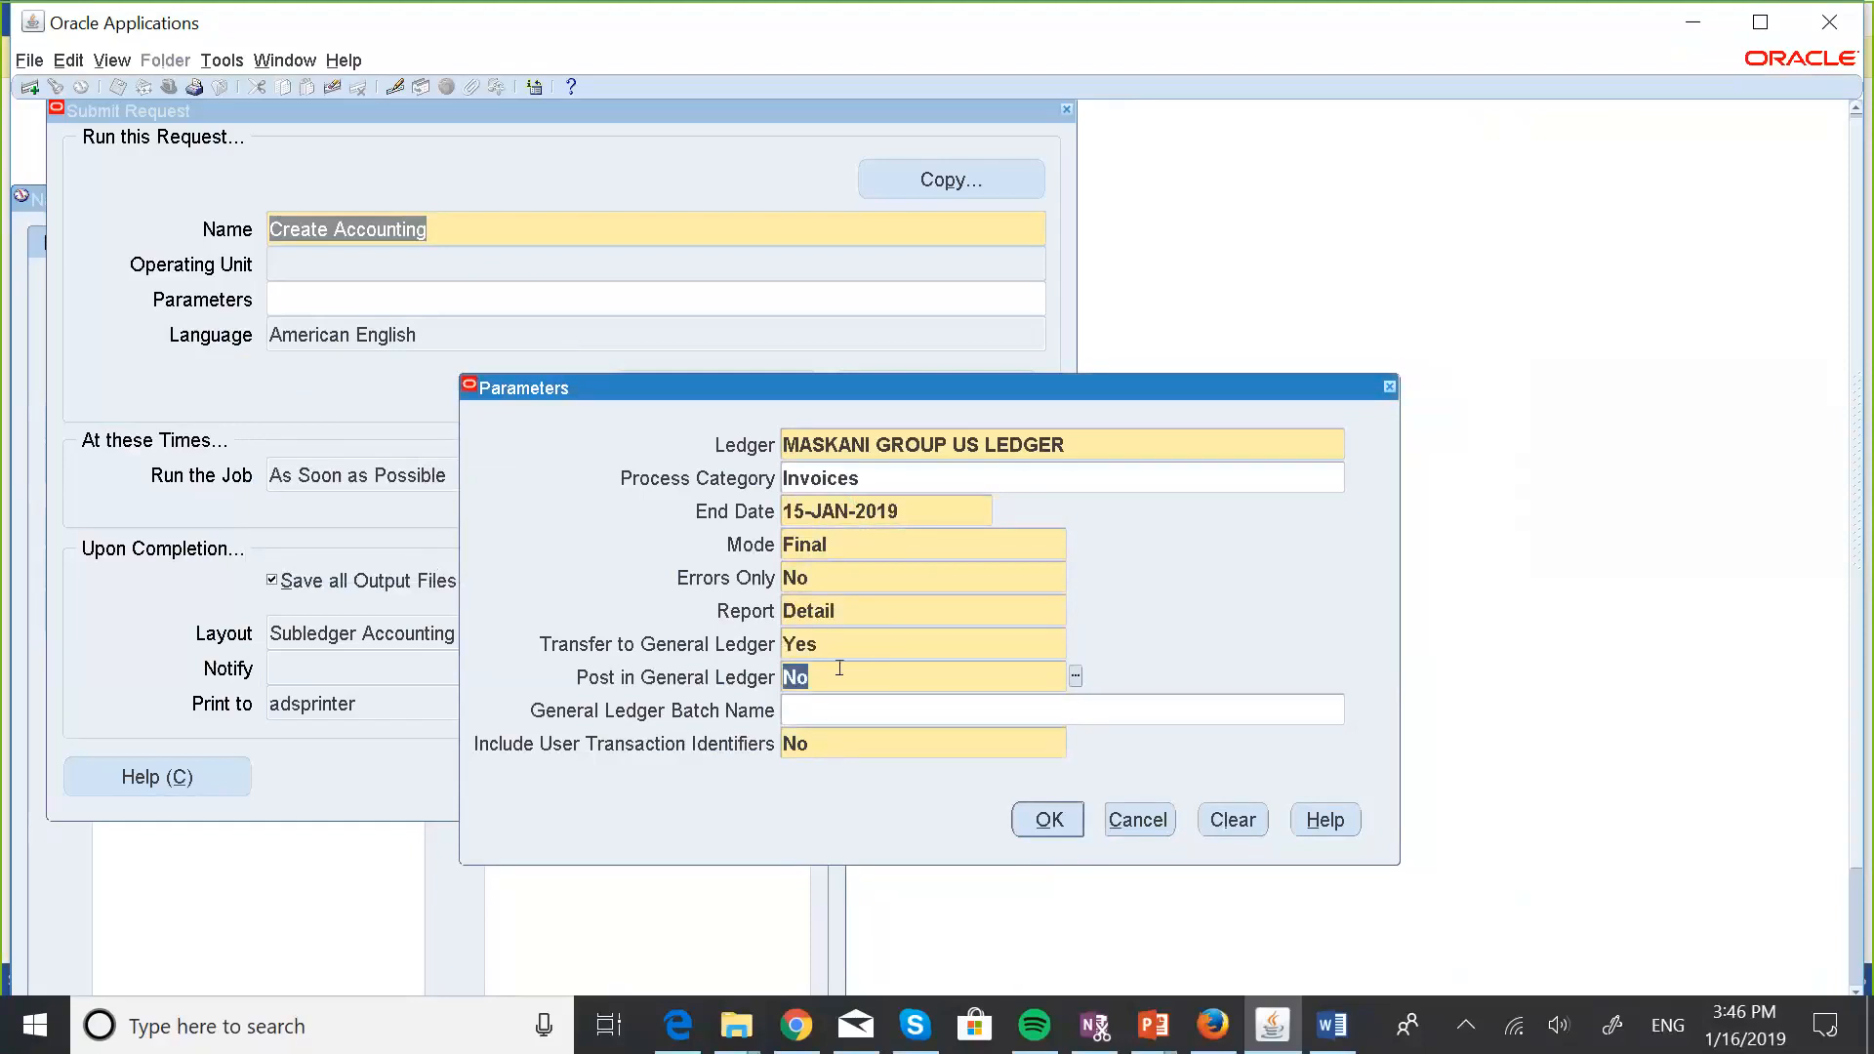
pyautogui.write('Ye')
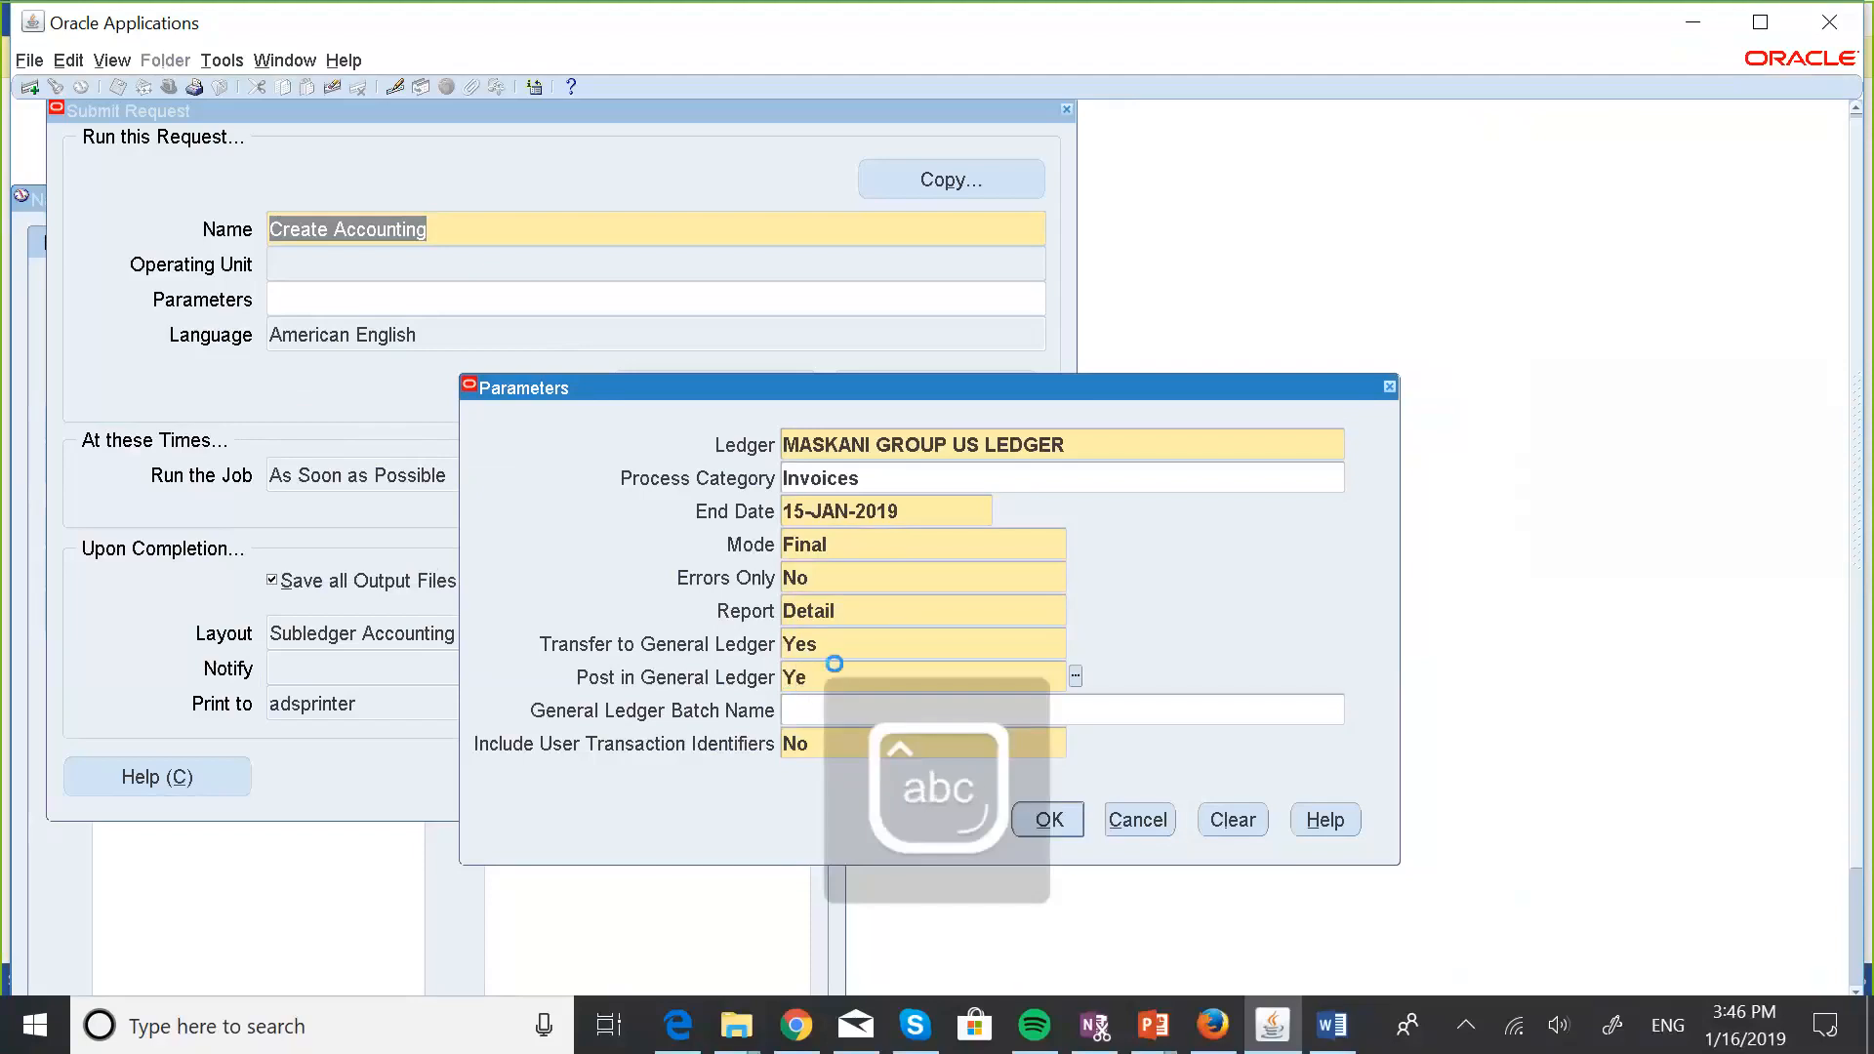
pyautogui.press('Tab')
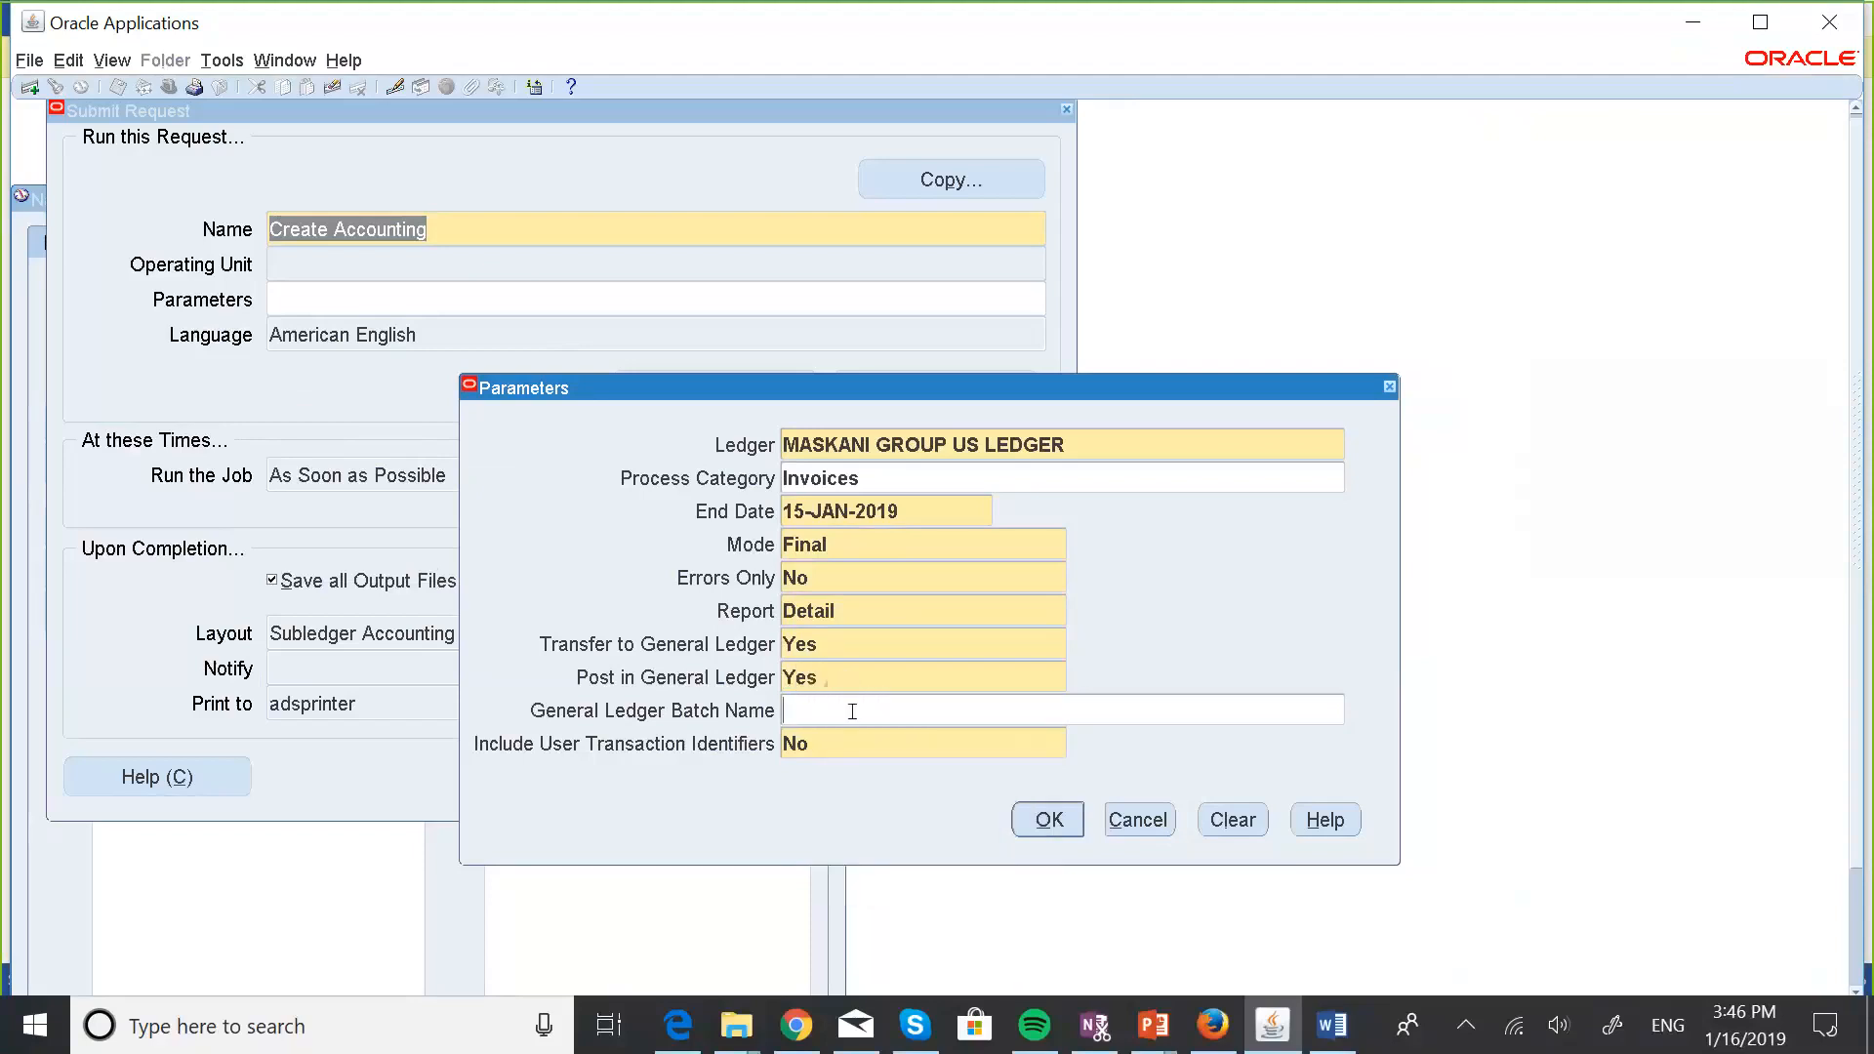
pyautogui.write('MAS')
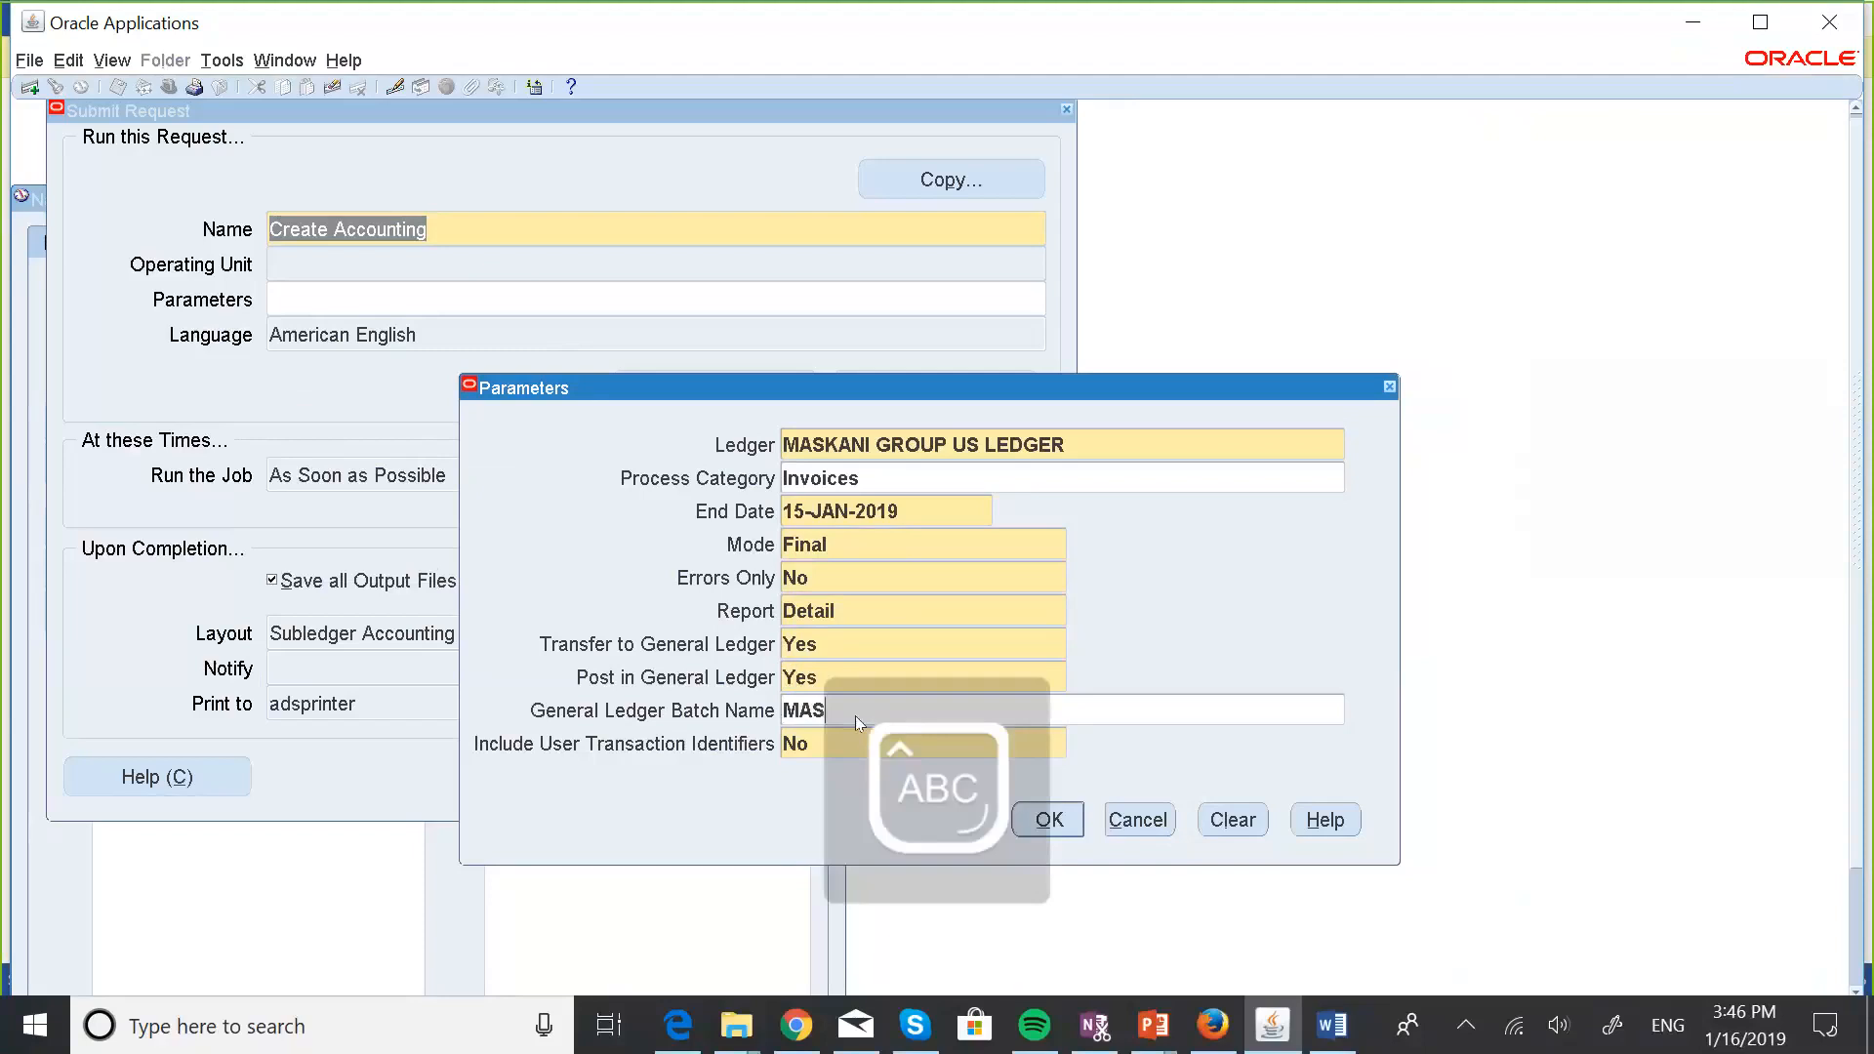
pyautogui.write('KANI ')
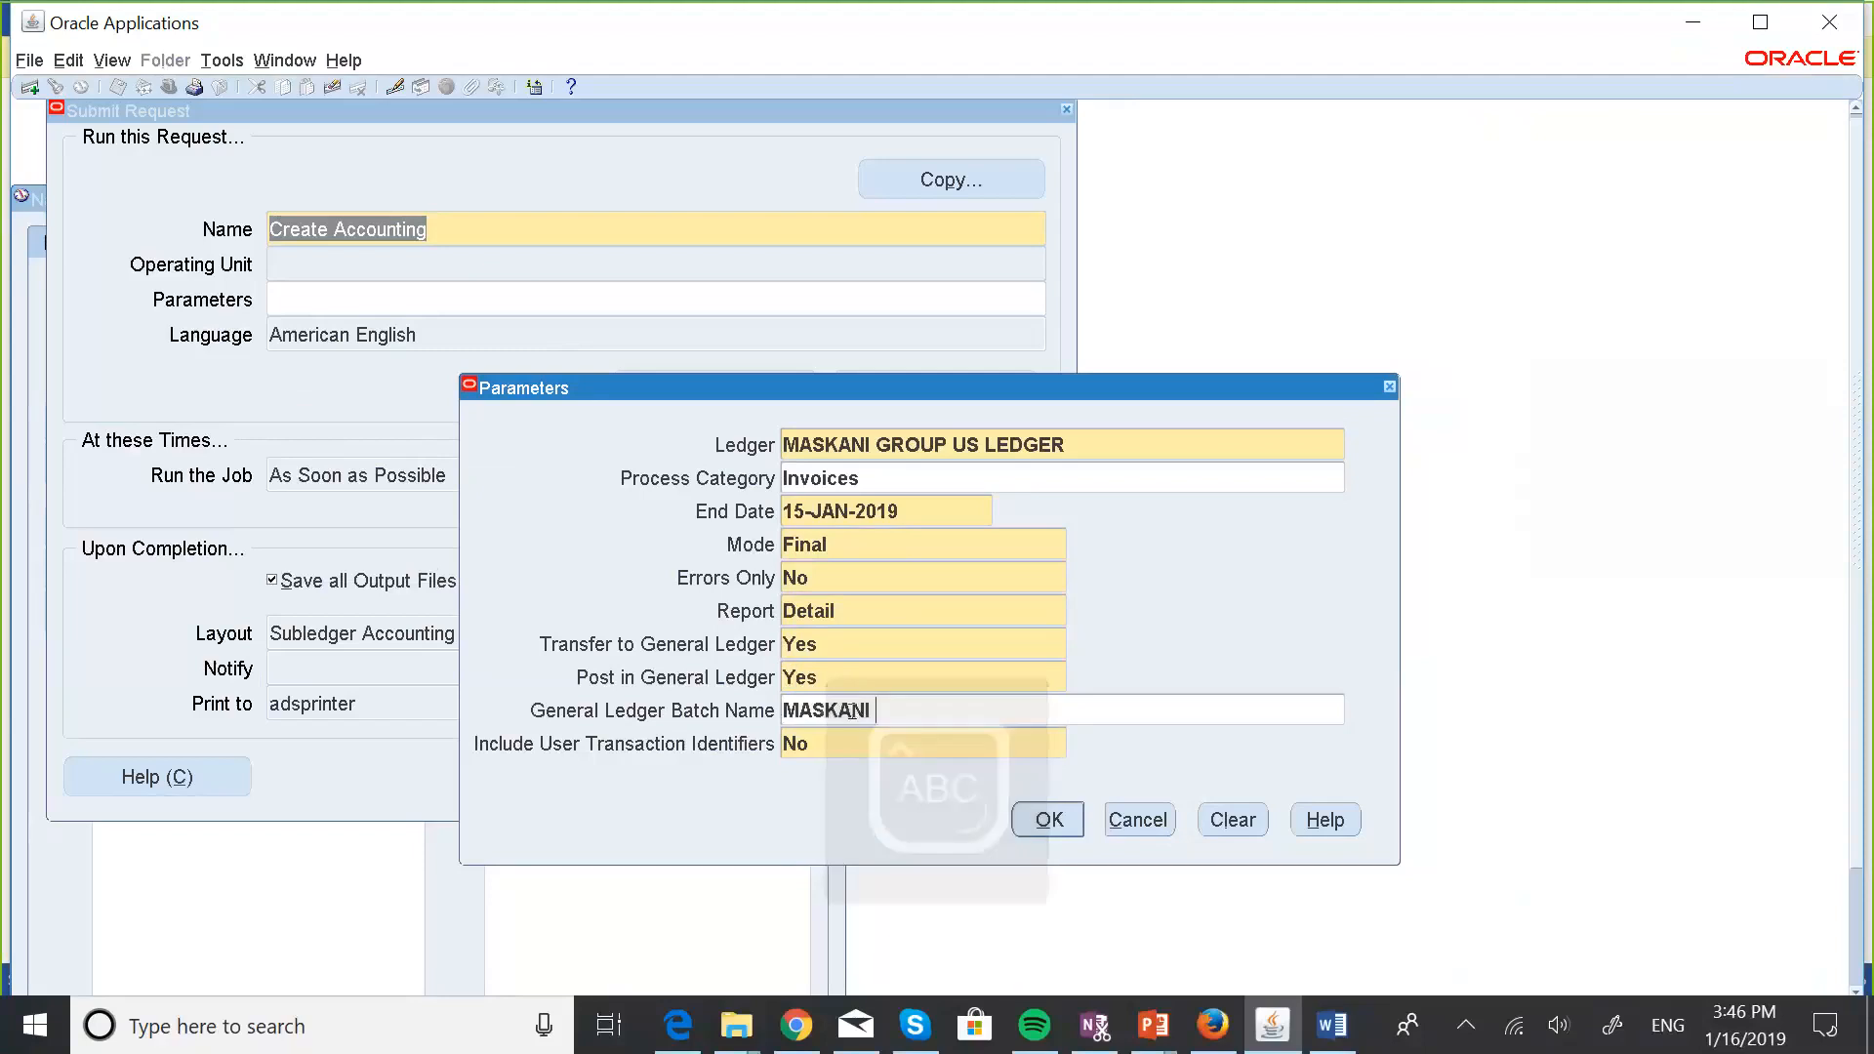
pyautogui.write('PA')
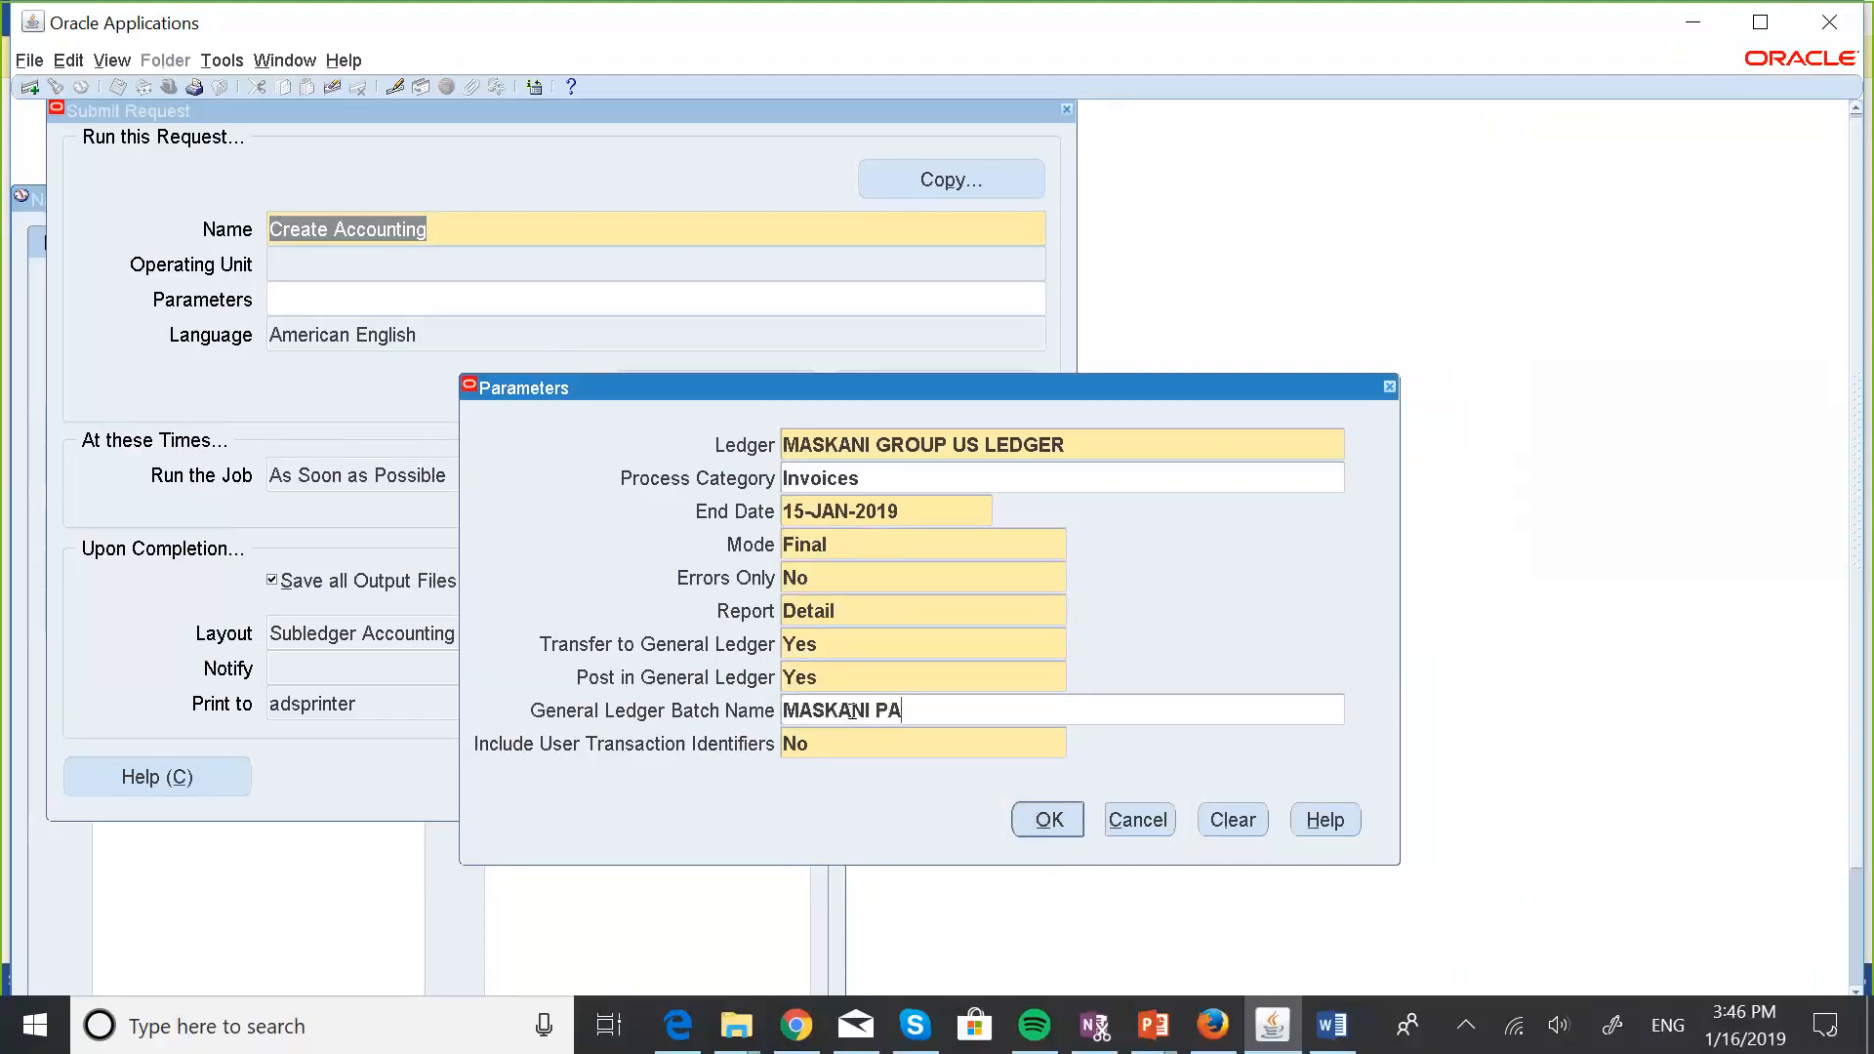
pyautogui.write('YABLES BATCH 2')
# Accept the parameters, submit the Create Accounting request and decline submitting another one.
pyautogui.click(1032, 814)
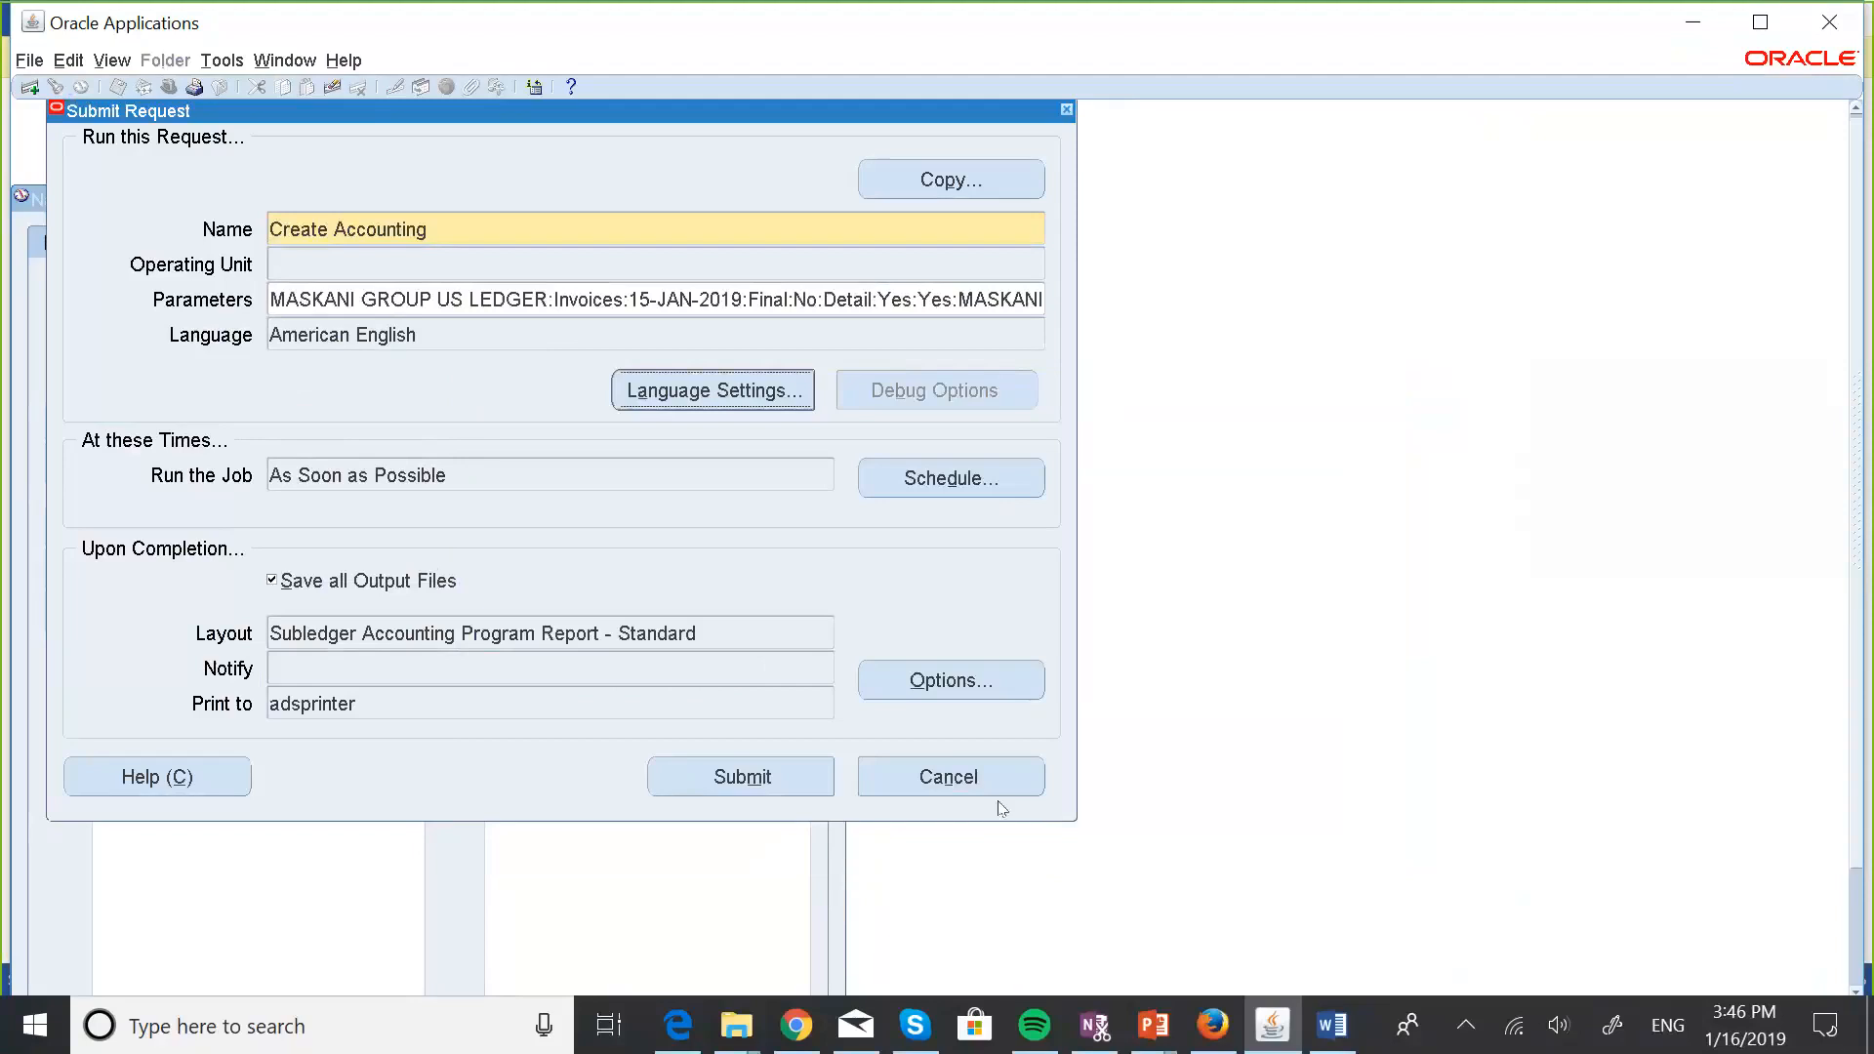
pyautogui.click(753, 775)
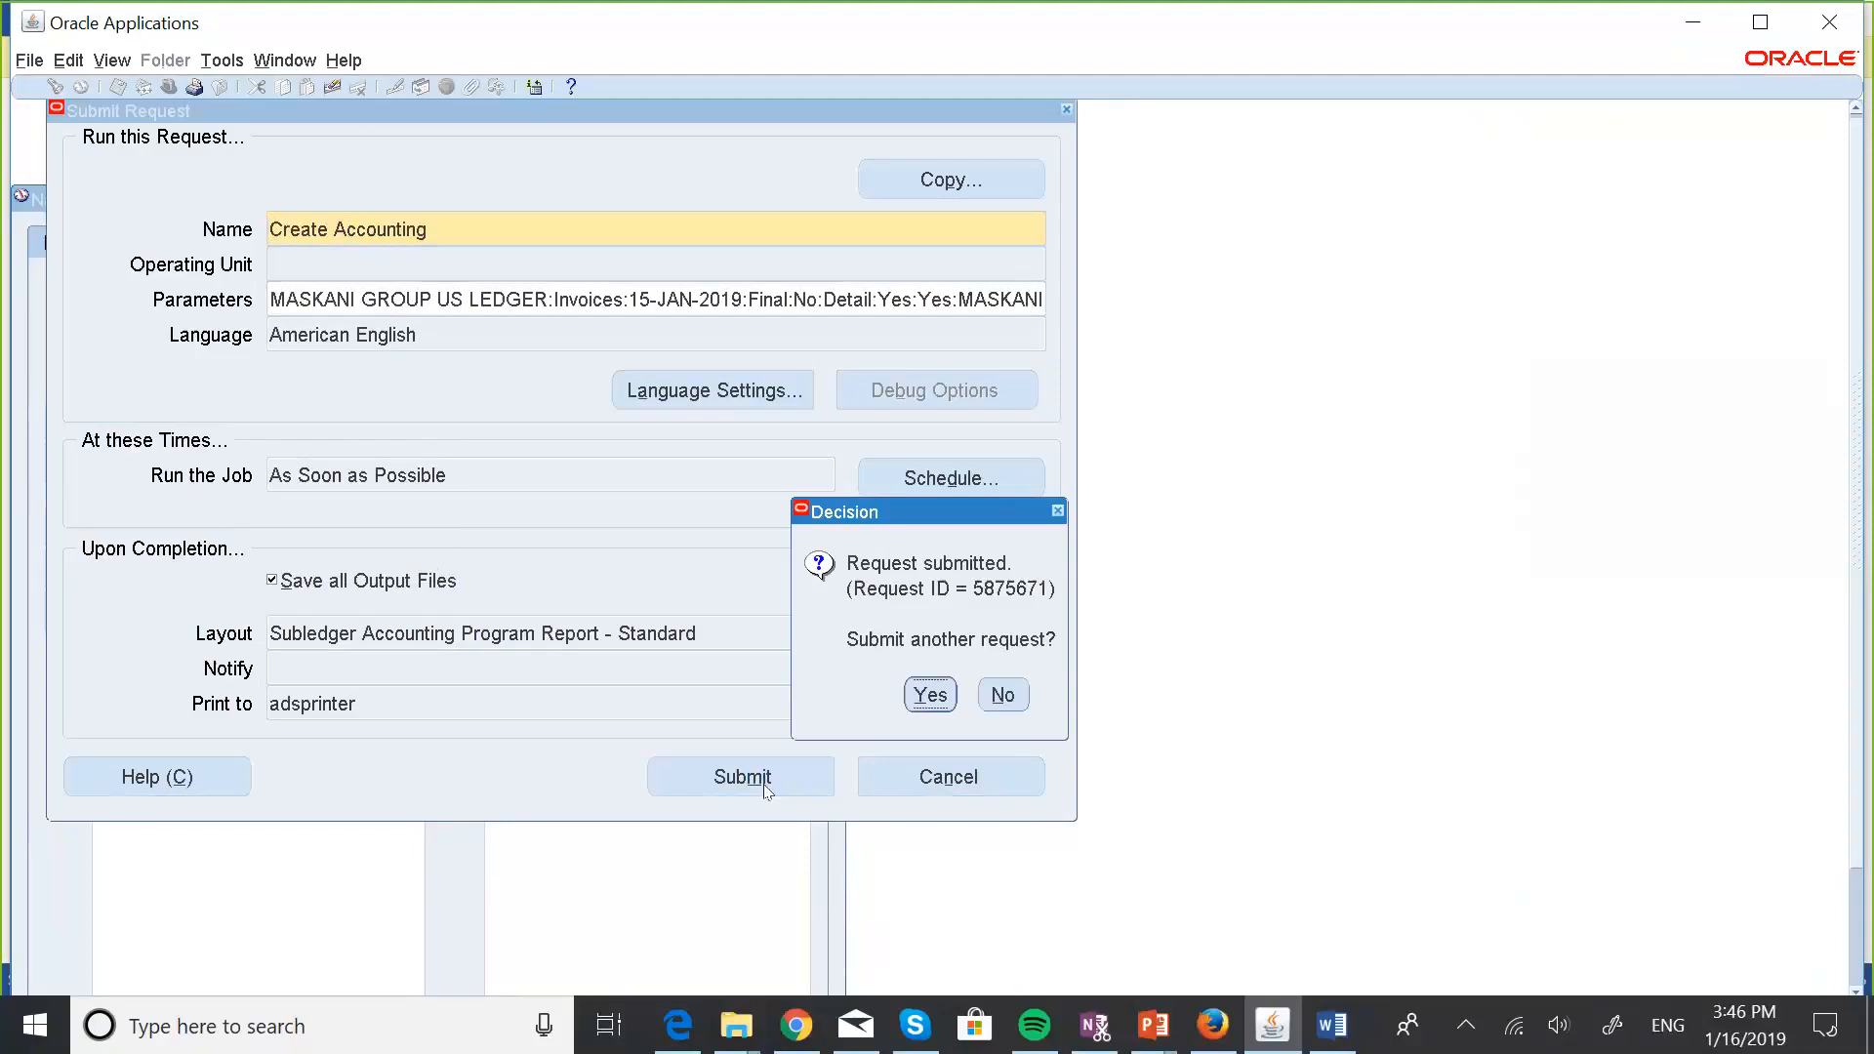
pyautogui.click(1015, 695)
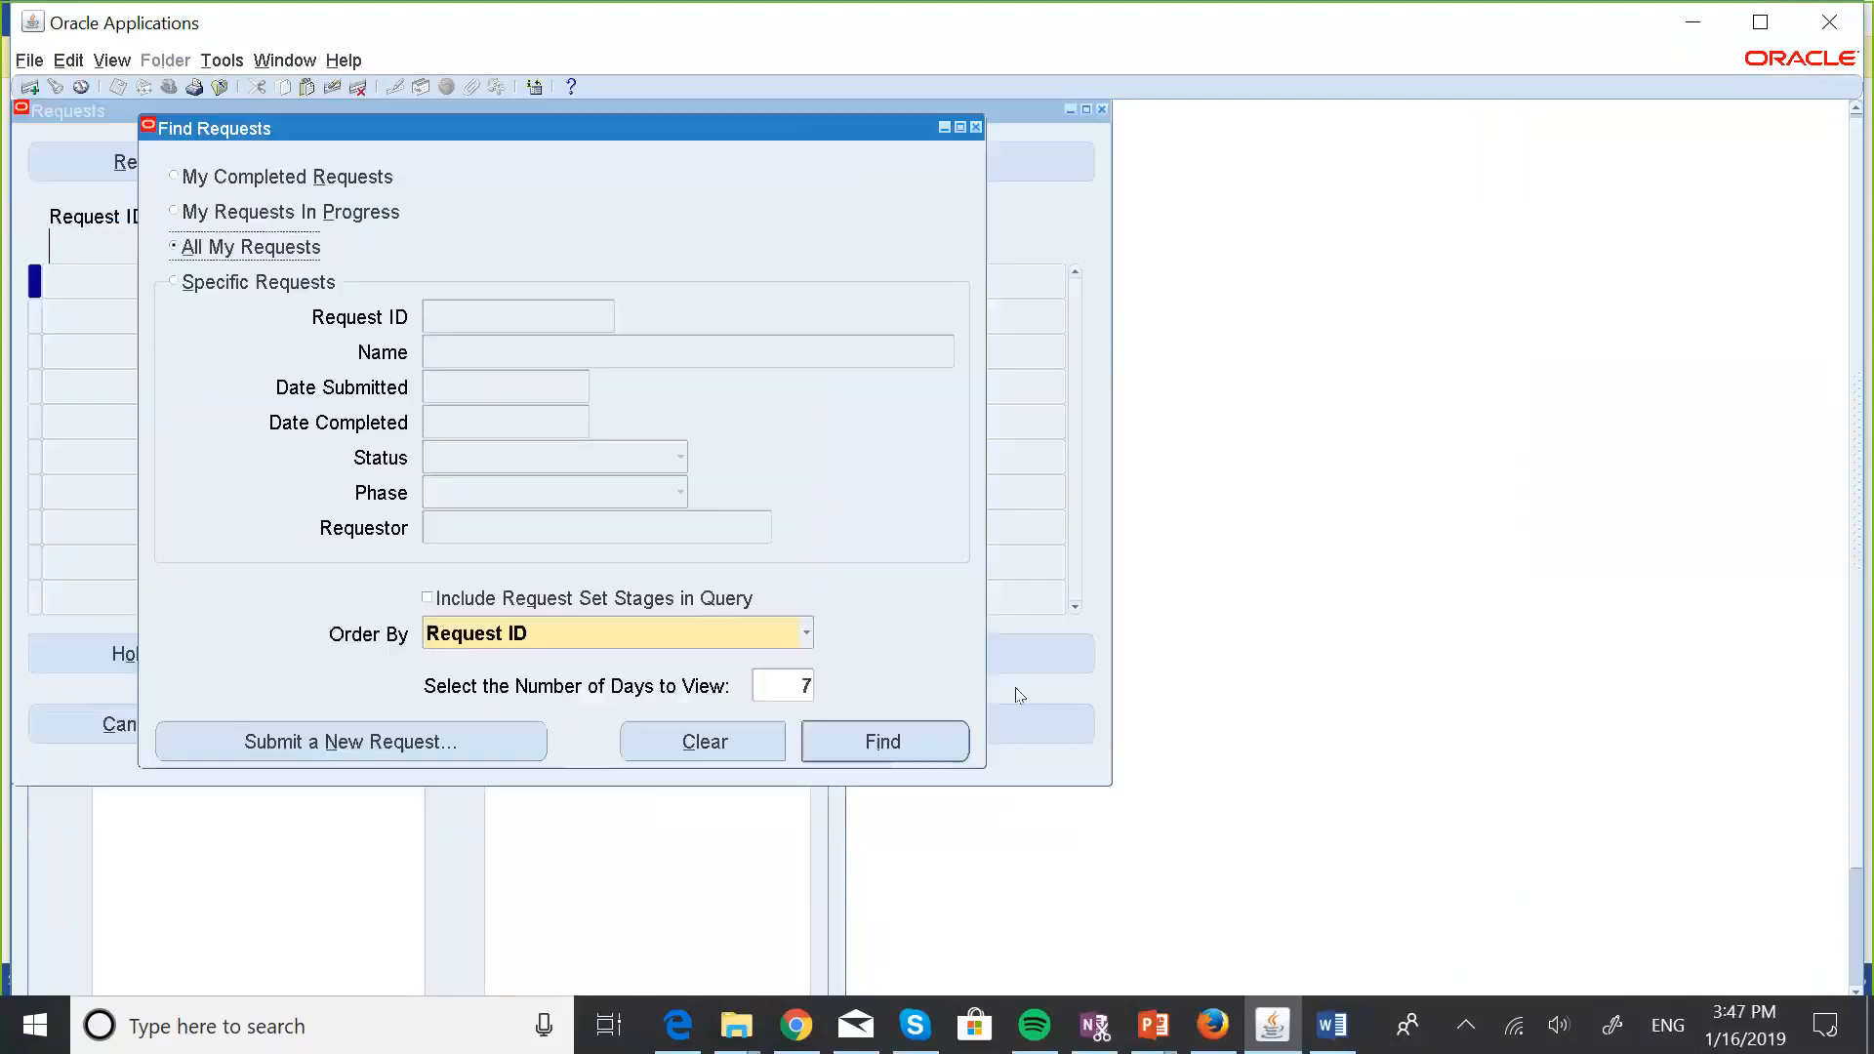
# List all submitted requests and refresh the list repeatedly to follow the progress of the Create Accounting run and its child requests.
pyautogui.press('alt')
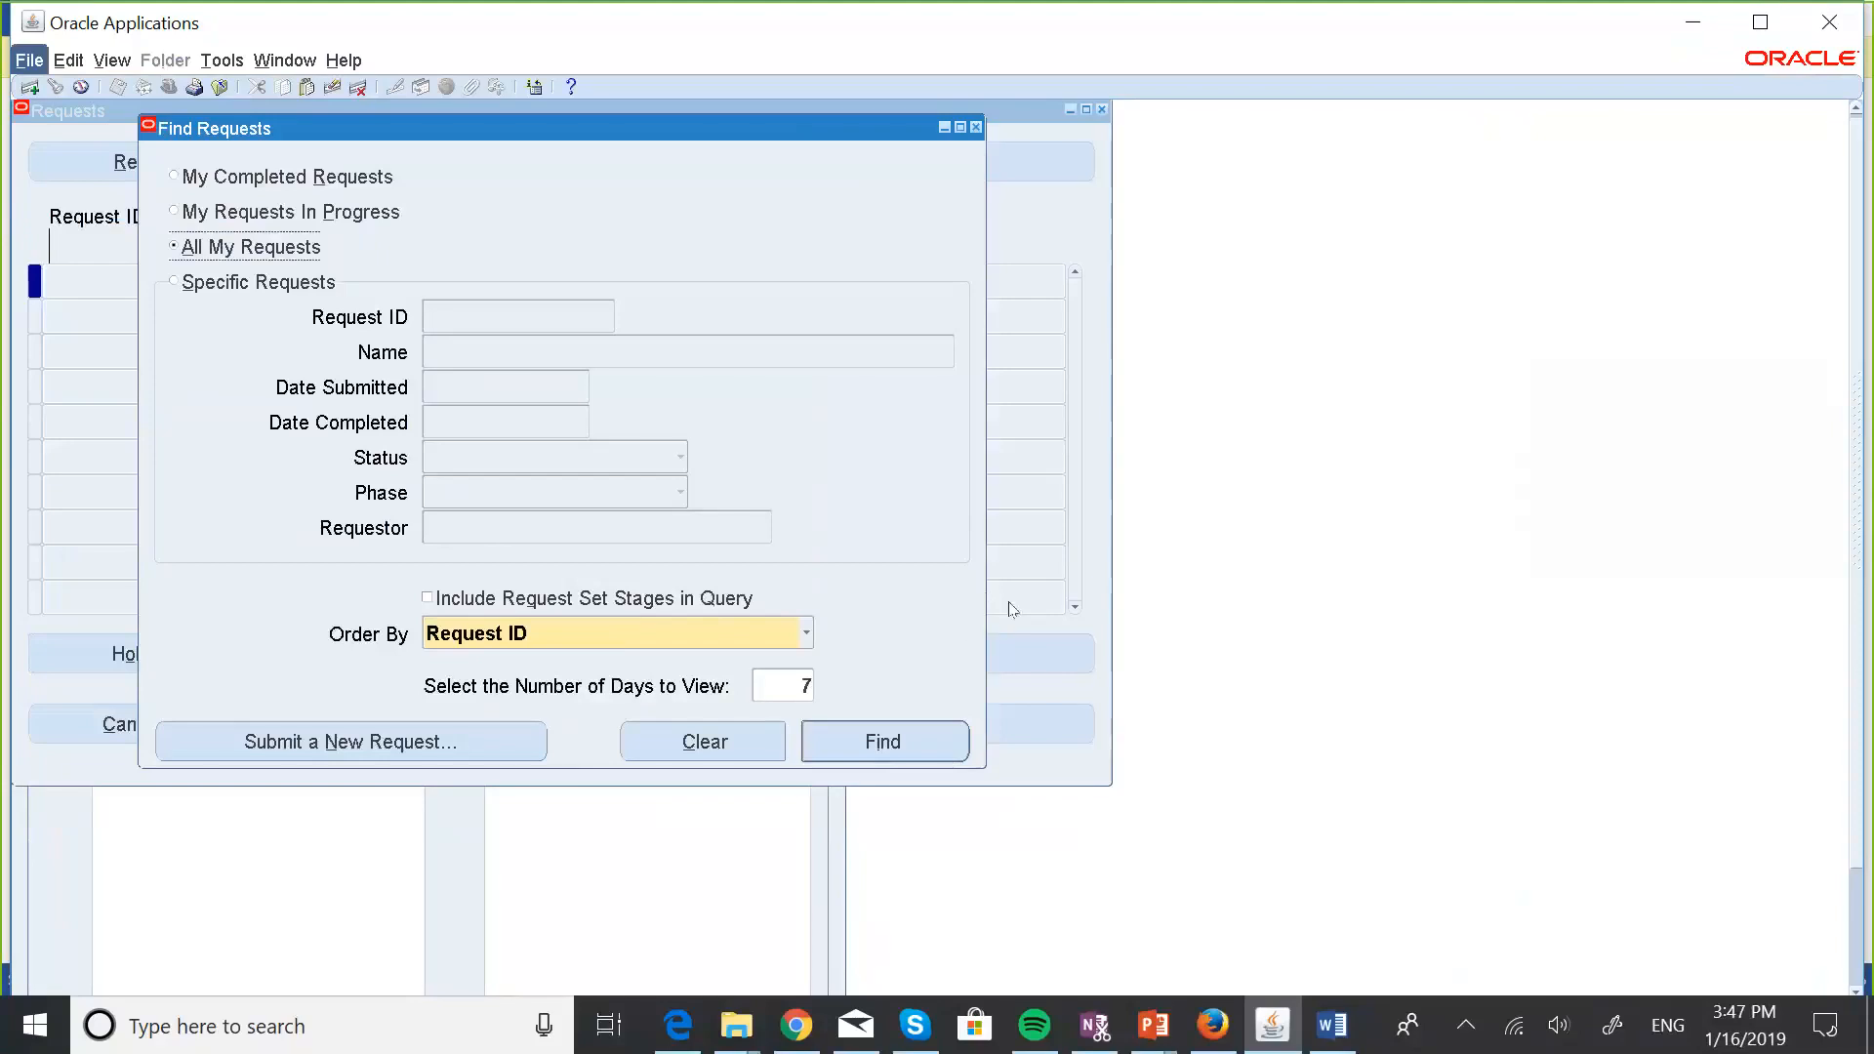
pyautogui.click(932, 731)
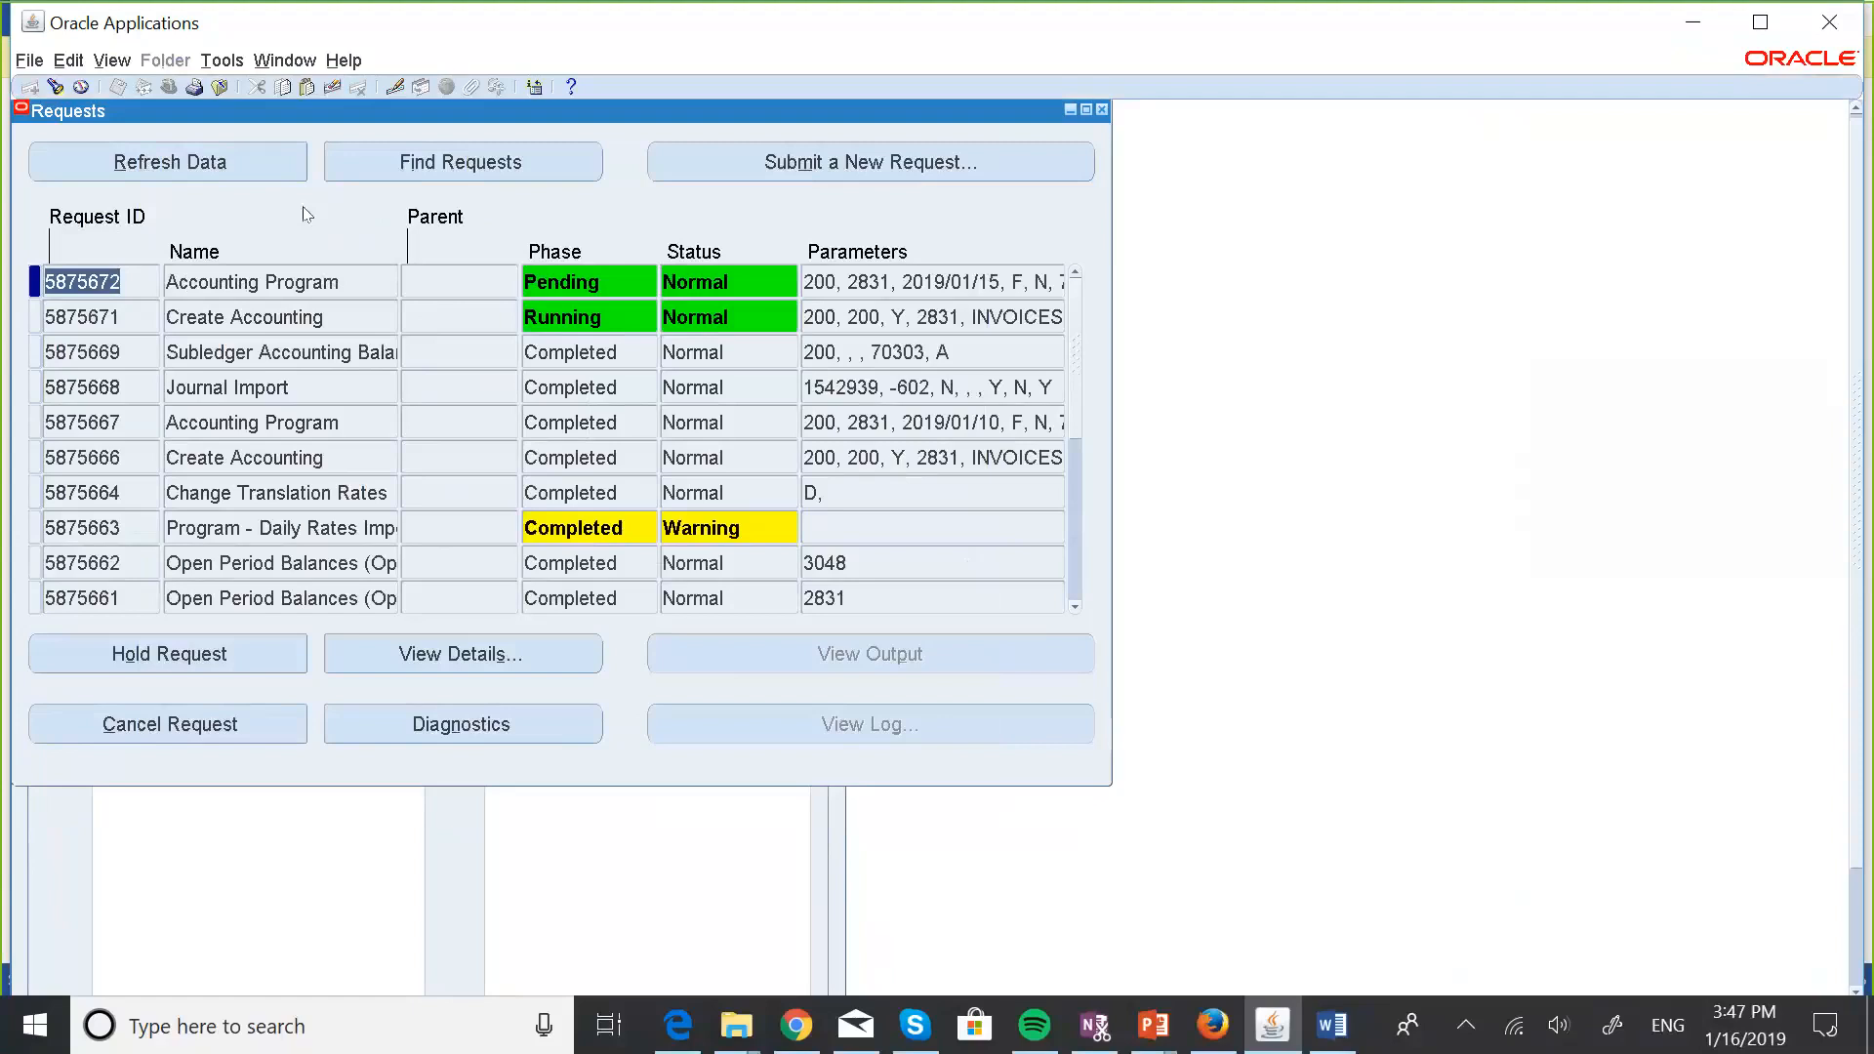
pyautogui.click(234, 162)
pyautogui.click(232, 161)
pyautogui.click(233, 160)
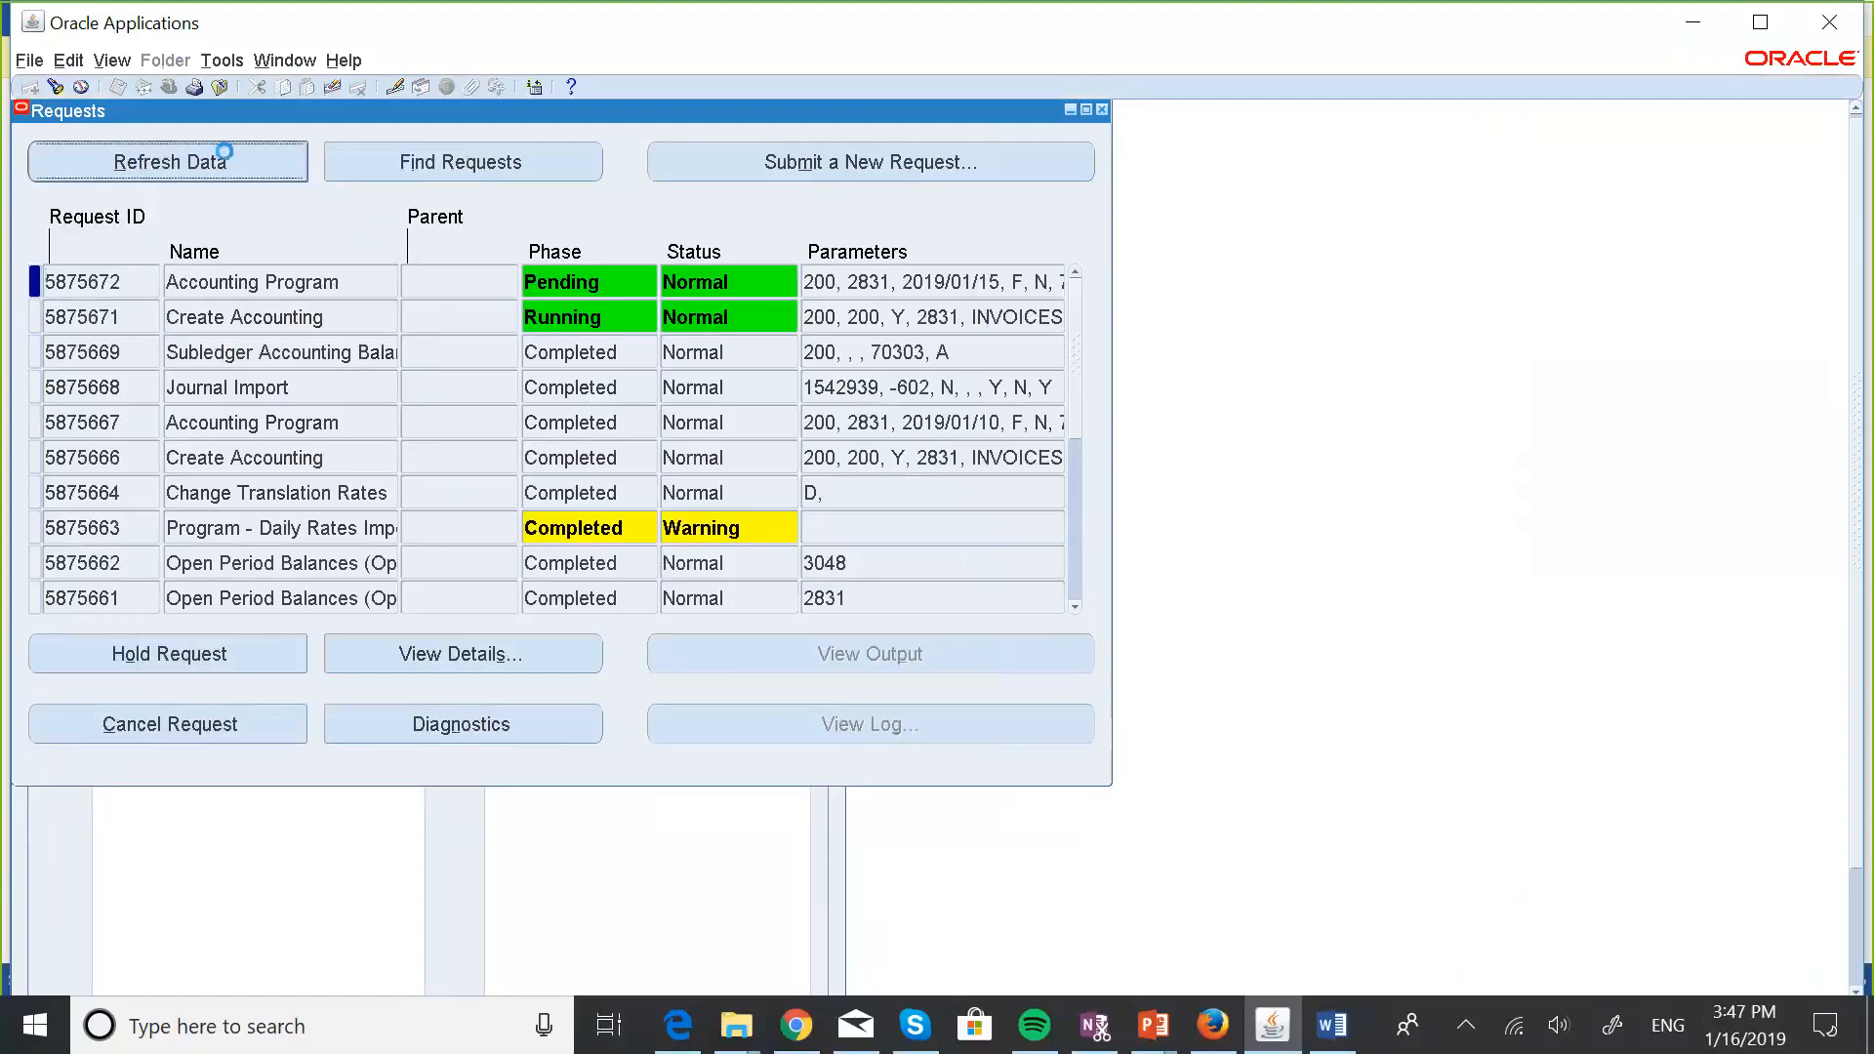
pyautogui.click(232, 160)
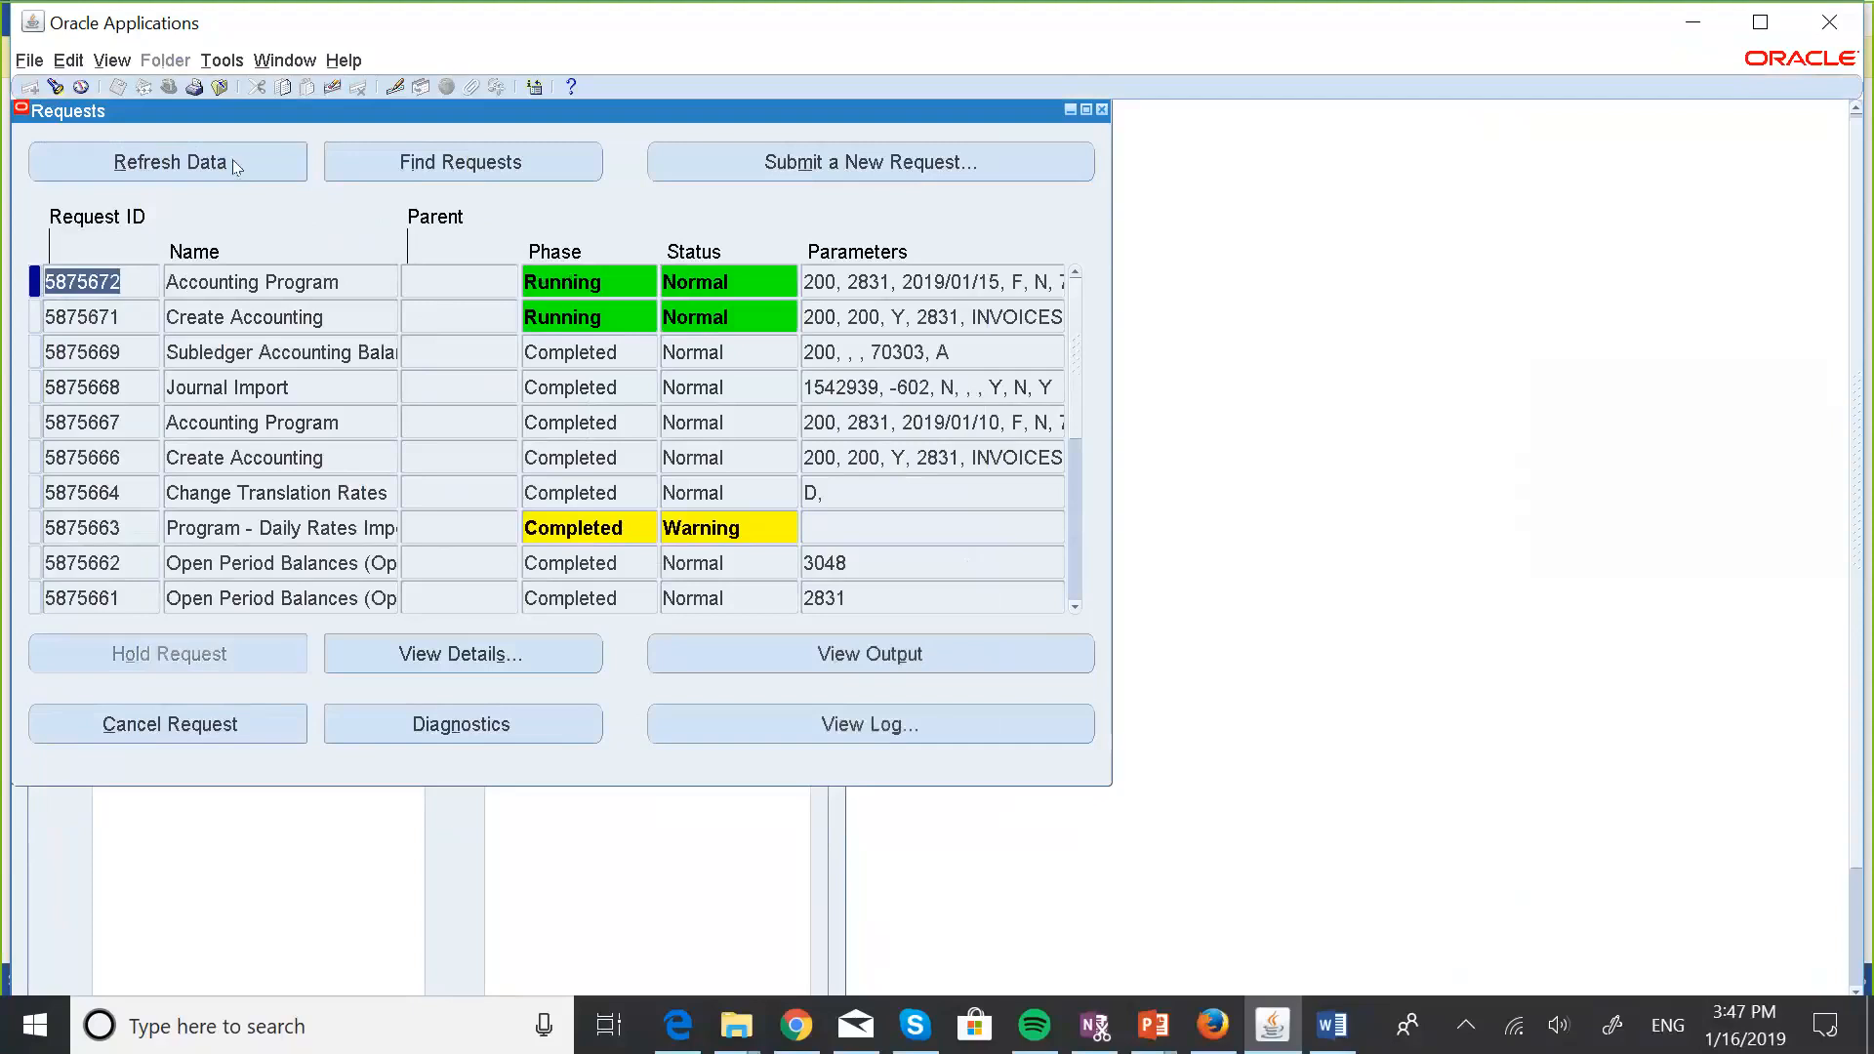
pyautogui.click(232, 160)
pyautogui.click(232, 161)
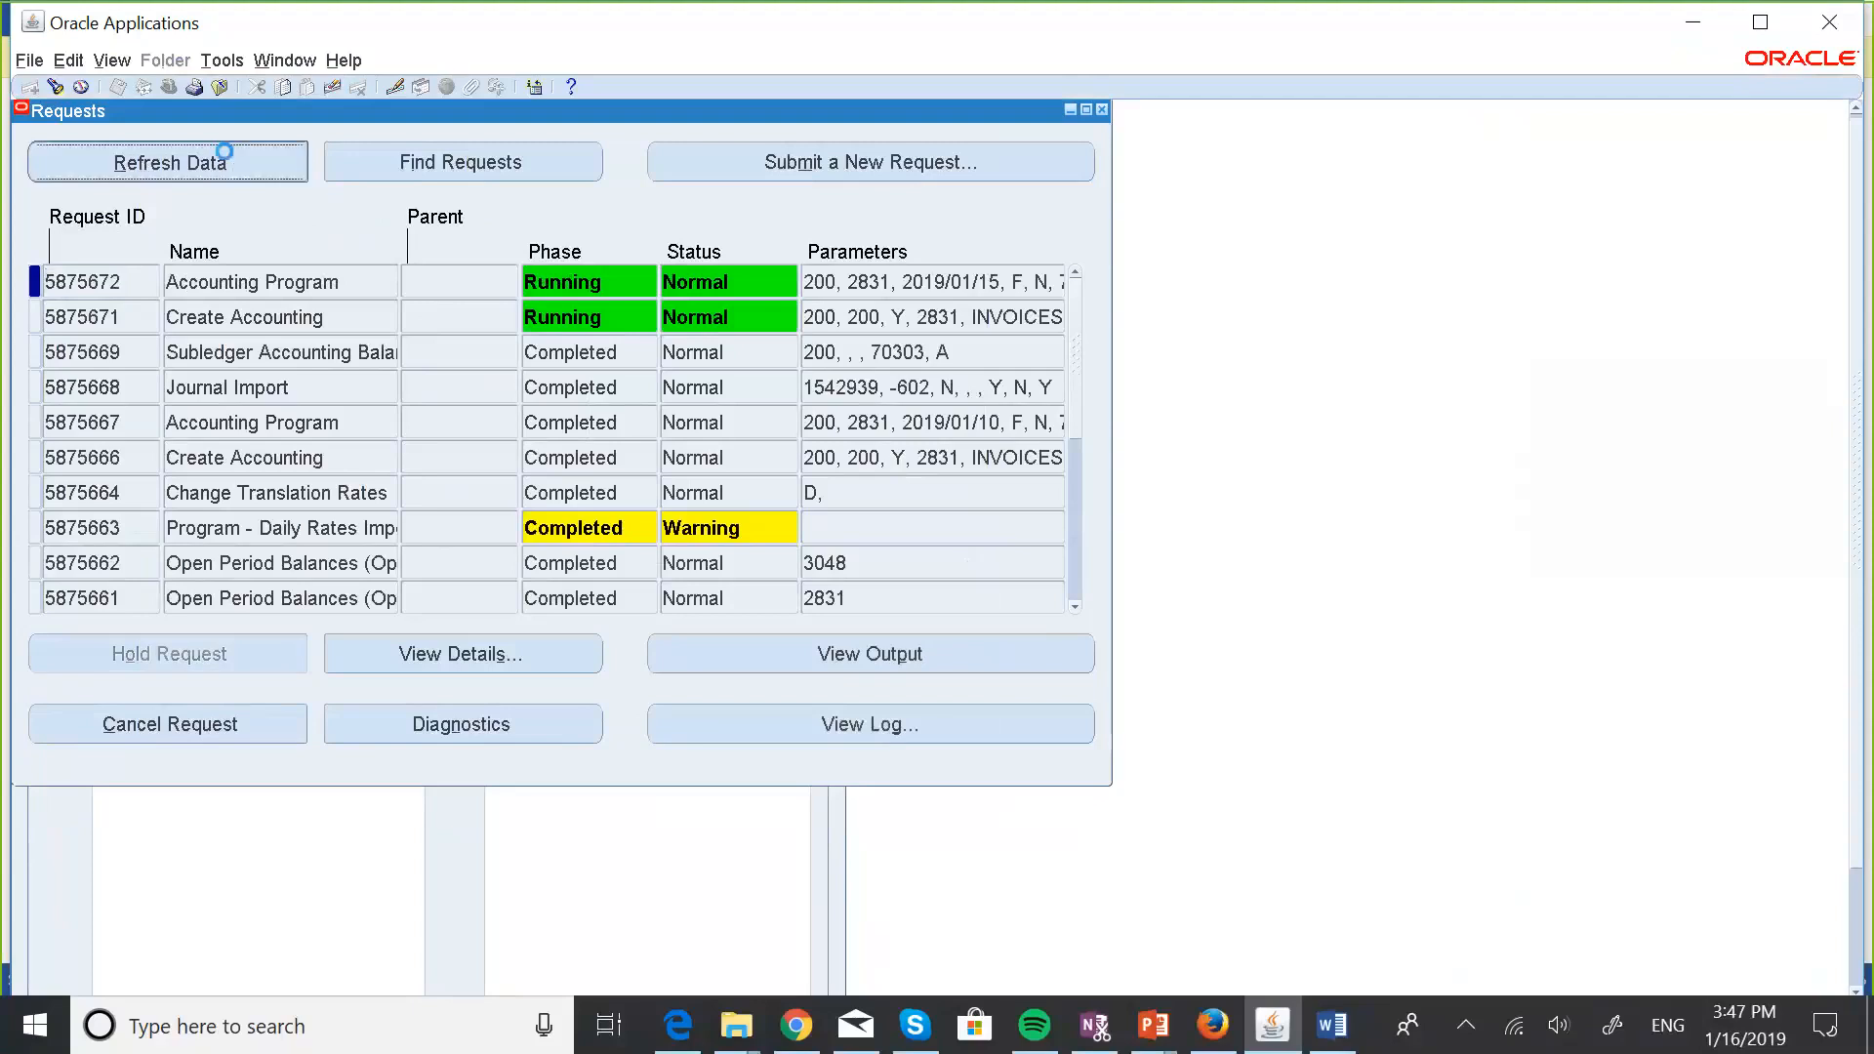
pyautogui.click(233, 160)
pyautogui.click(232, 160)
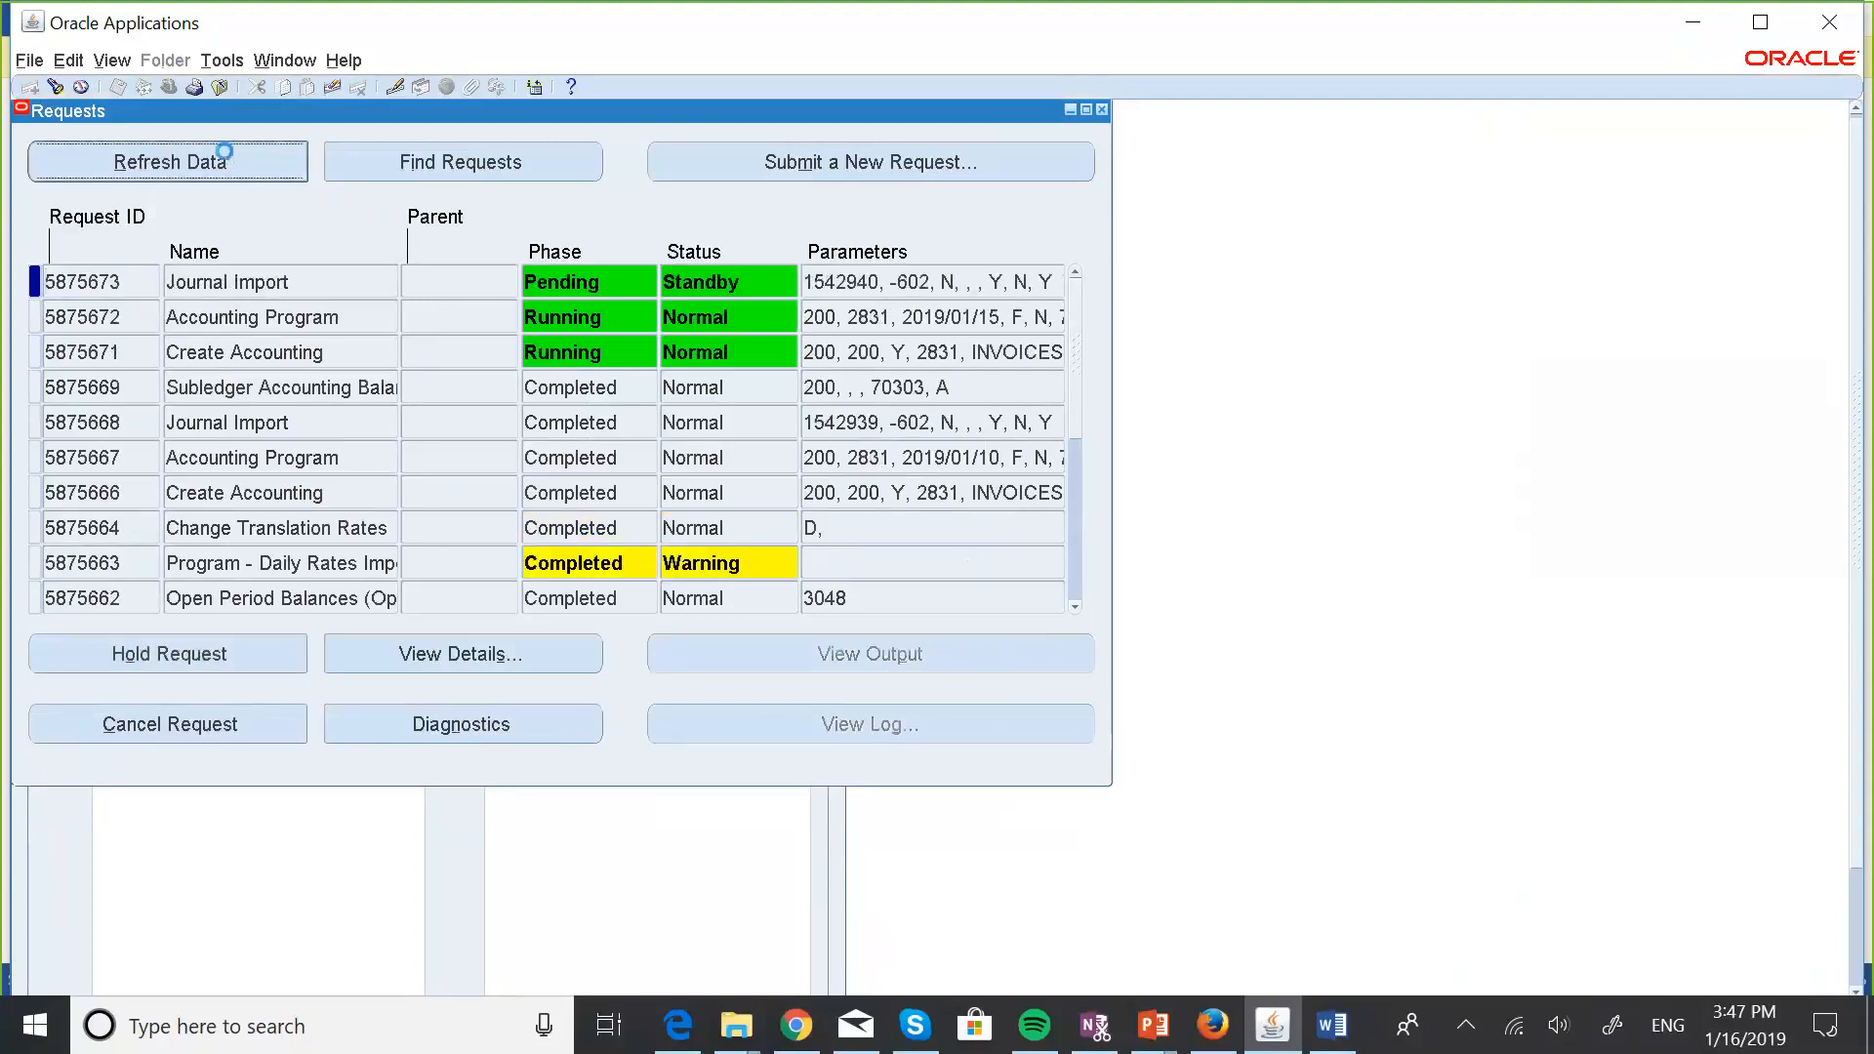
pyautogui.click(232, 161)
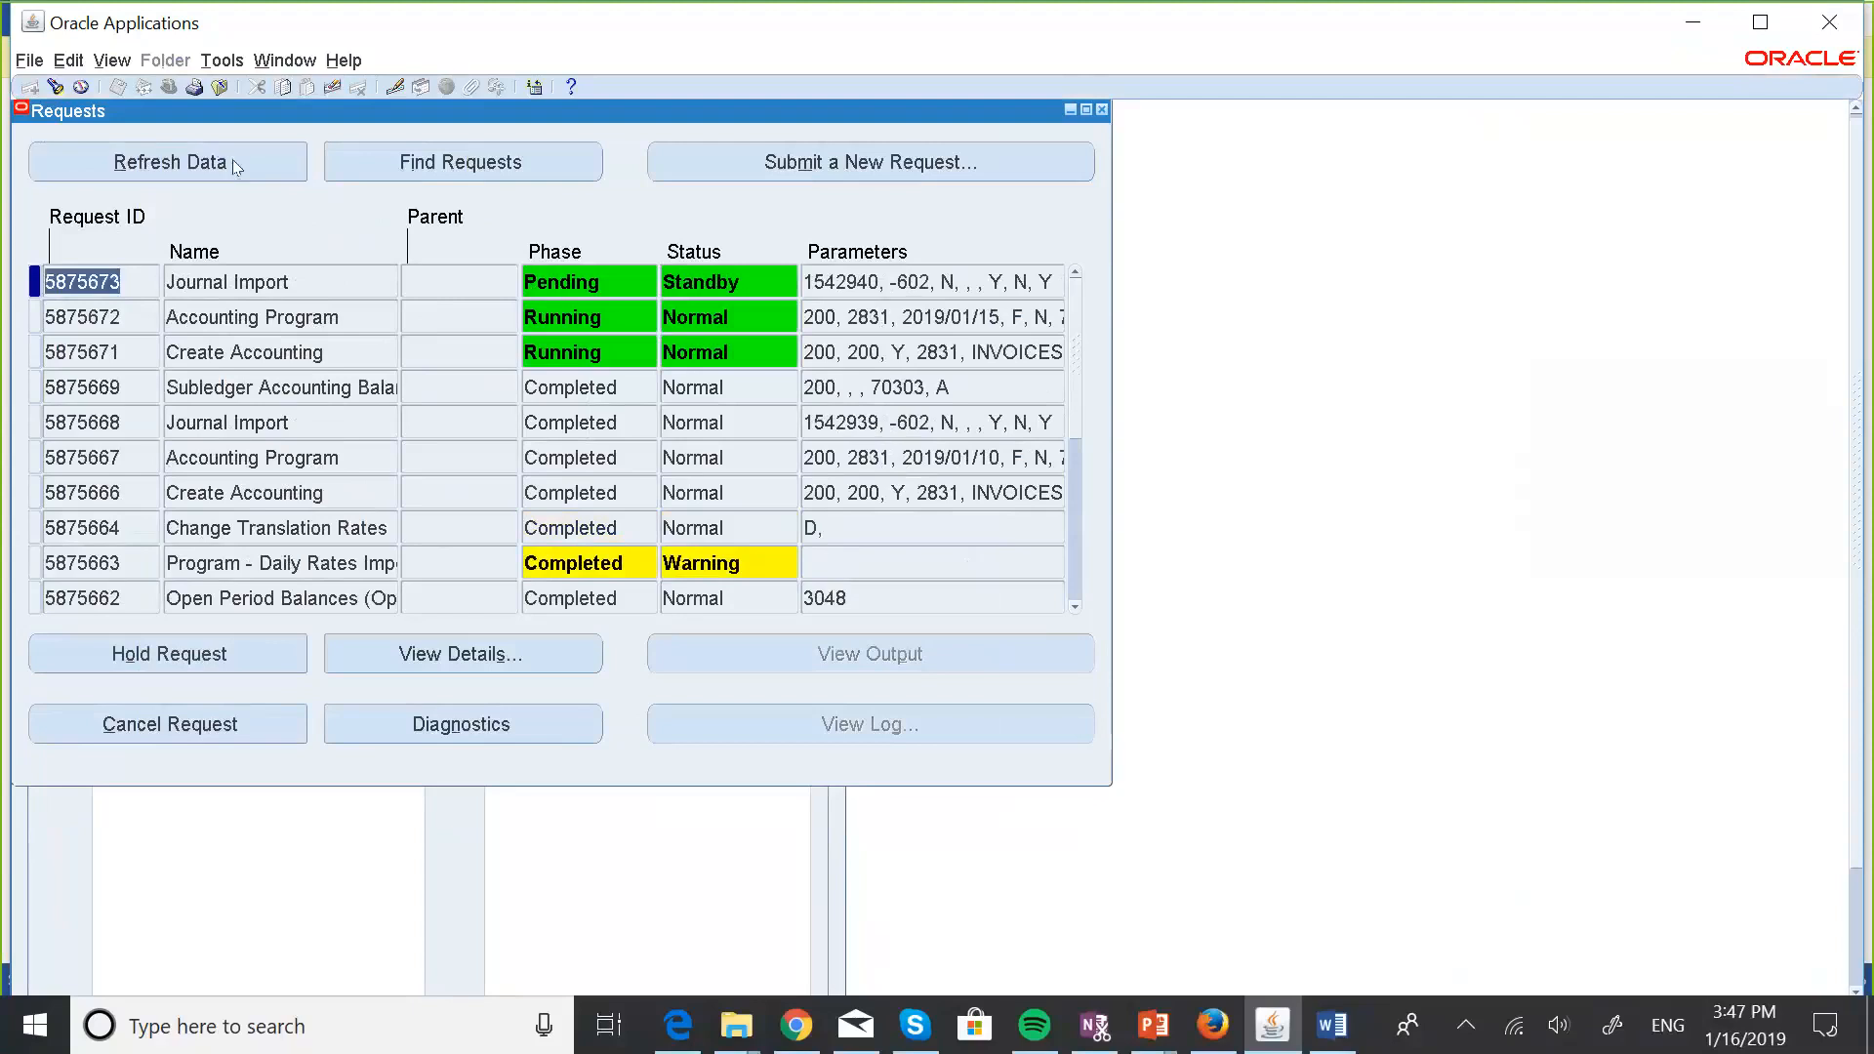
pyautogui.click(232, 160)
pyautogui.click(232, 160)
pyautogui.click(232, 160)
pyautogui.click(233, 160)
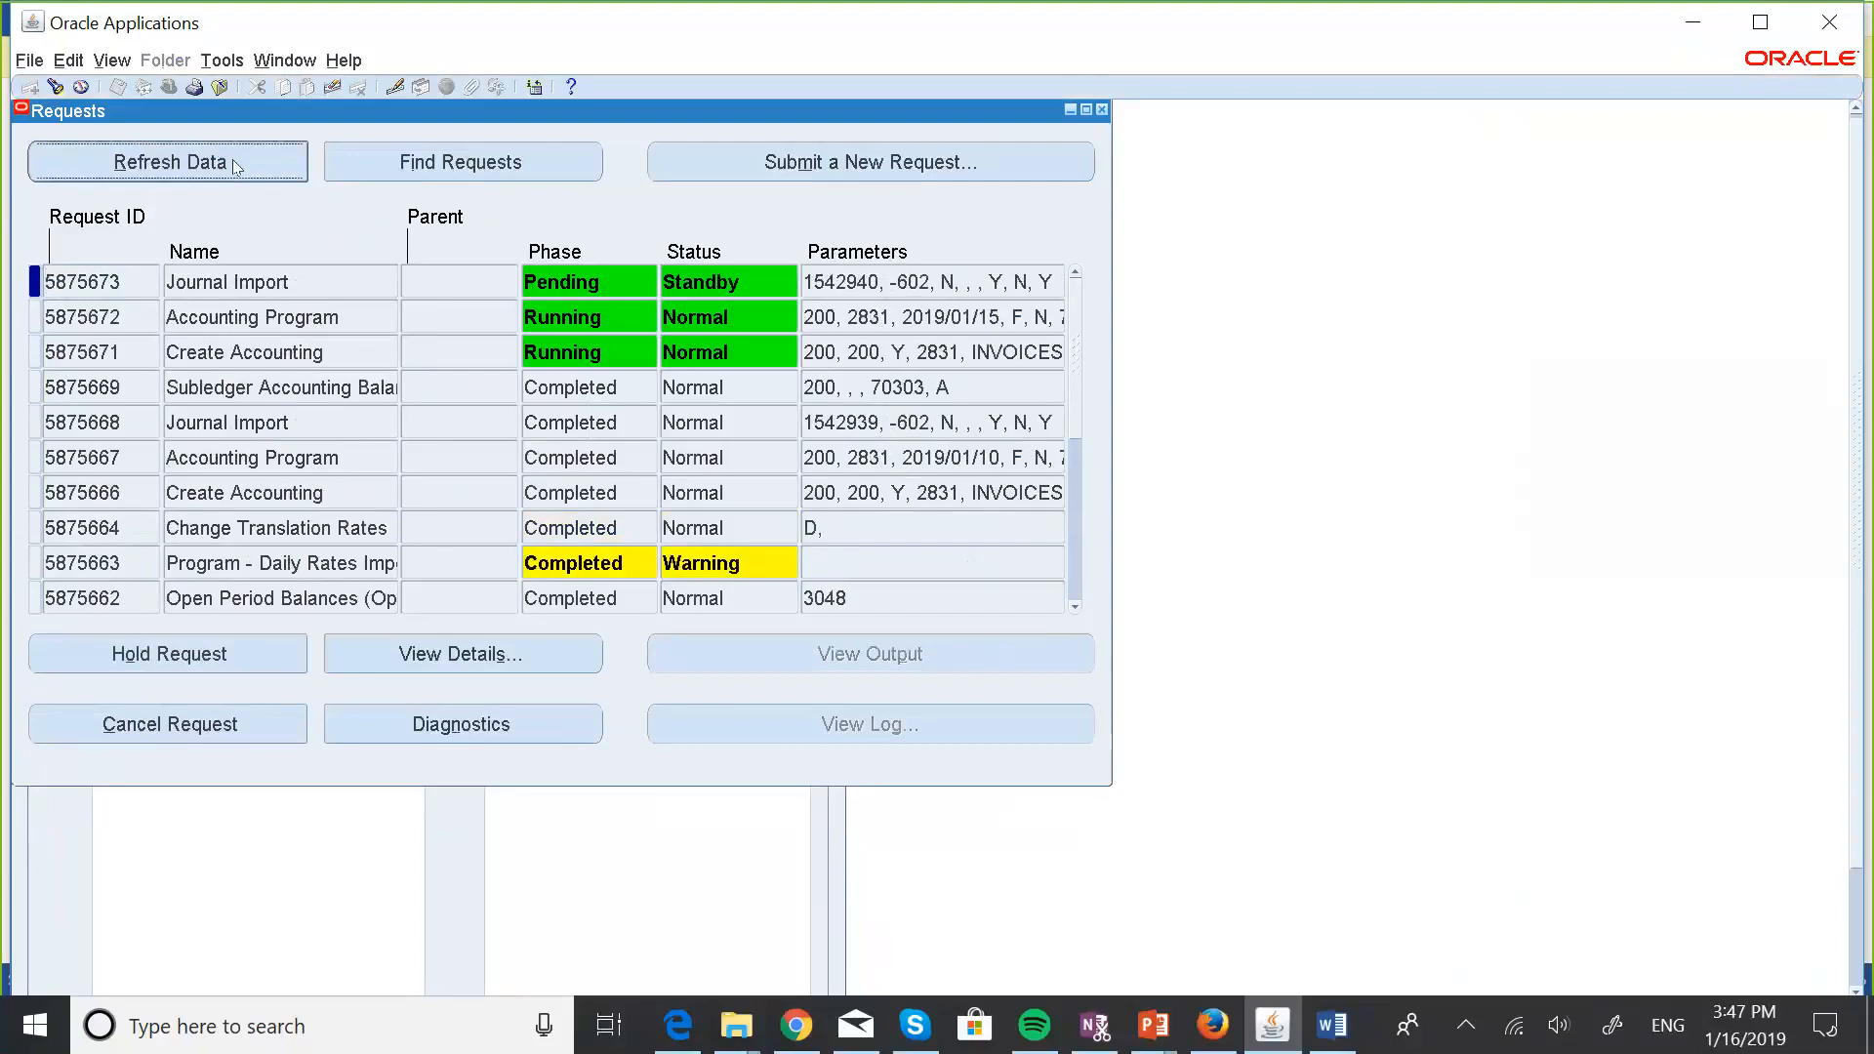
pyautogui.click(225, 153)
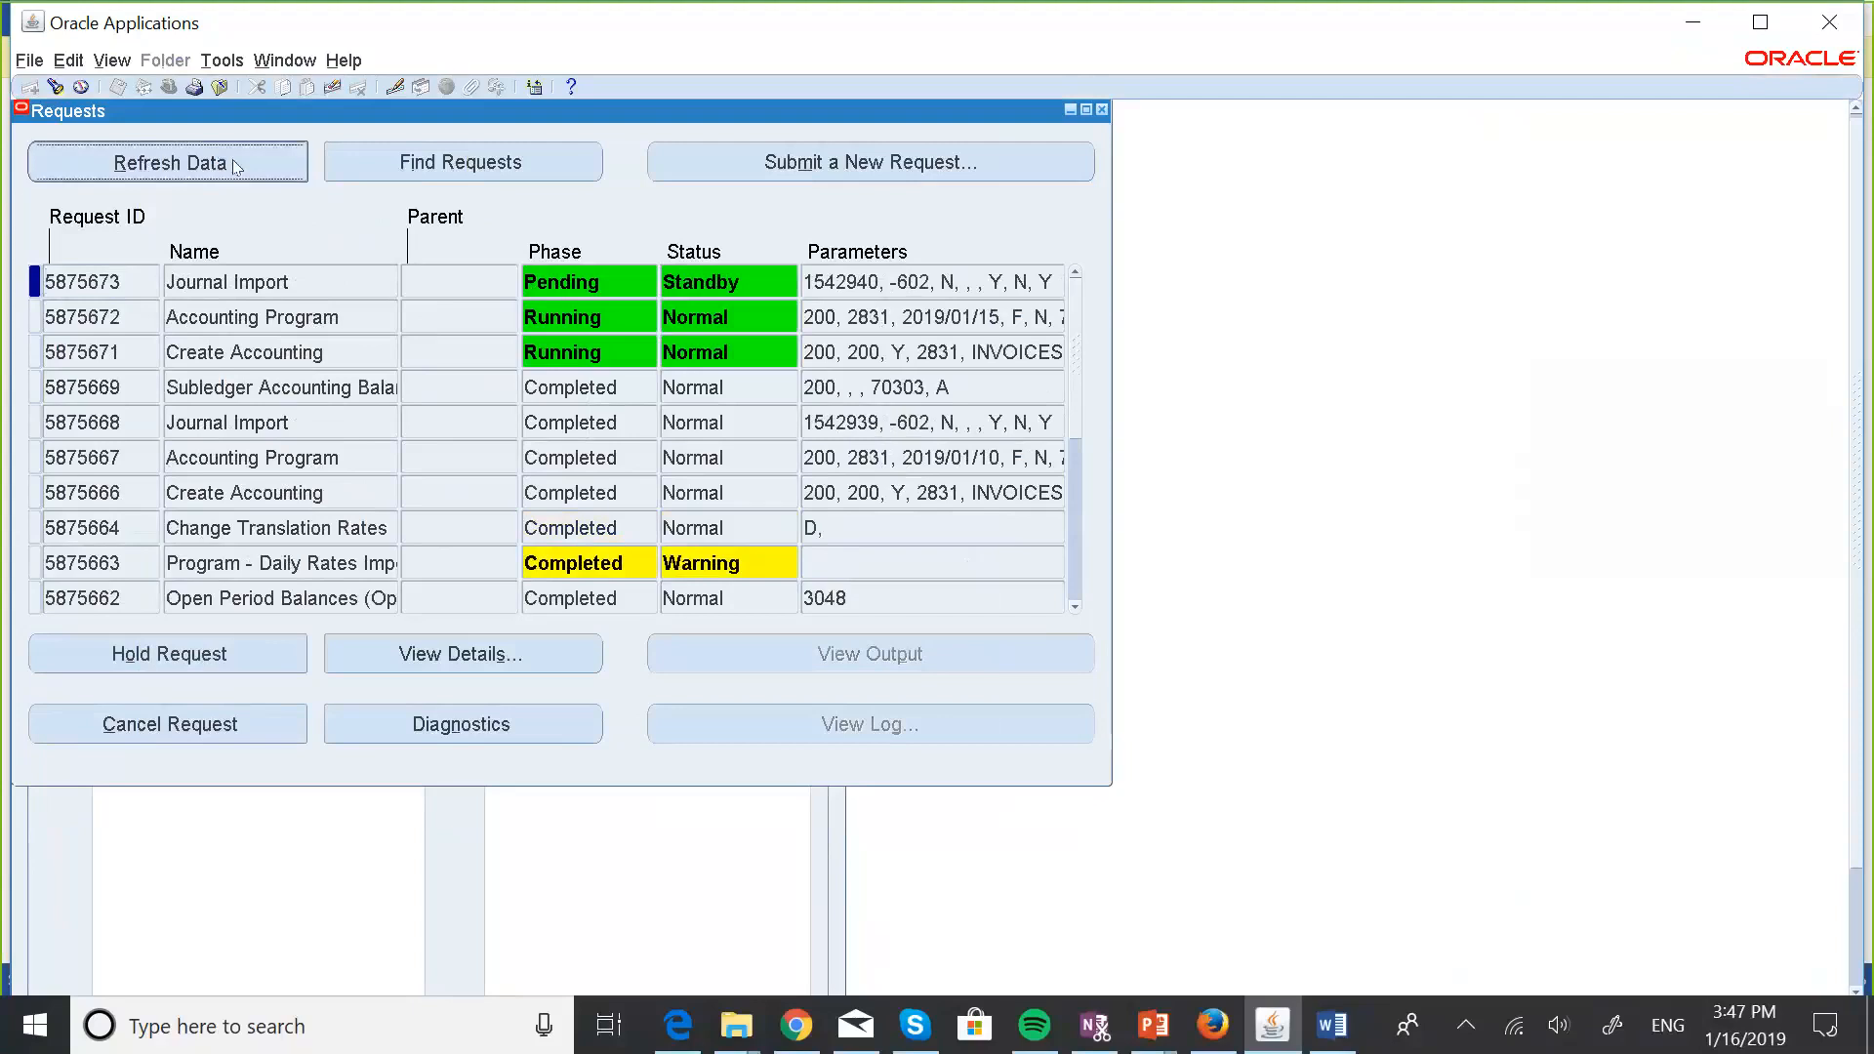
pyautogui.click(226, 154)
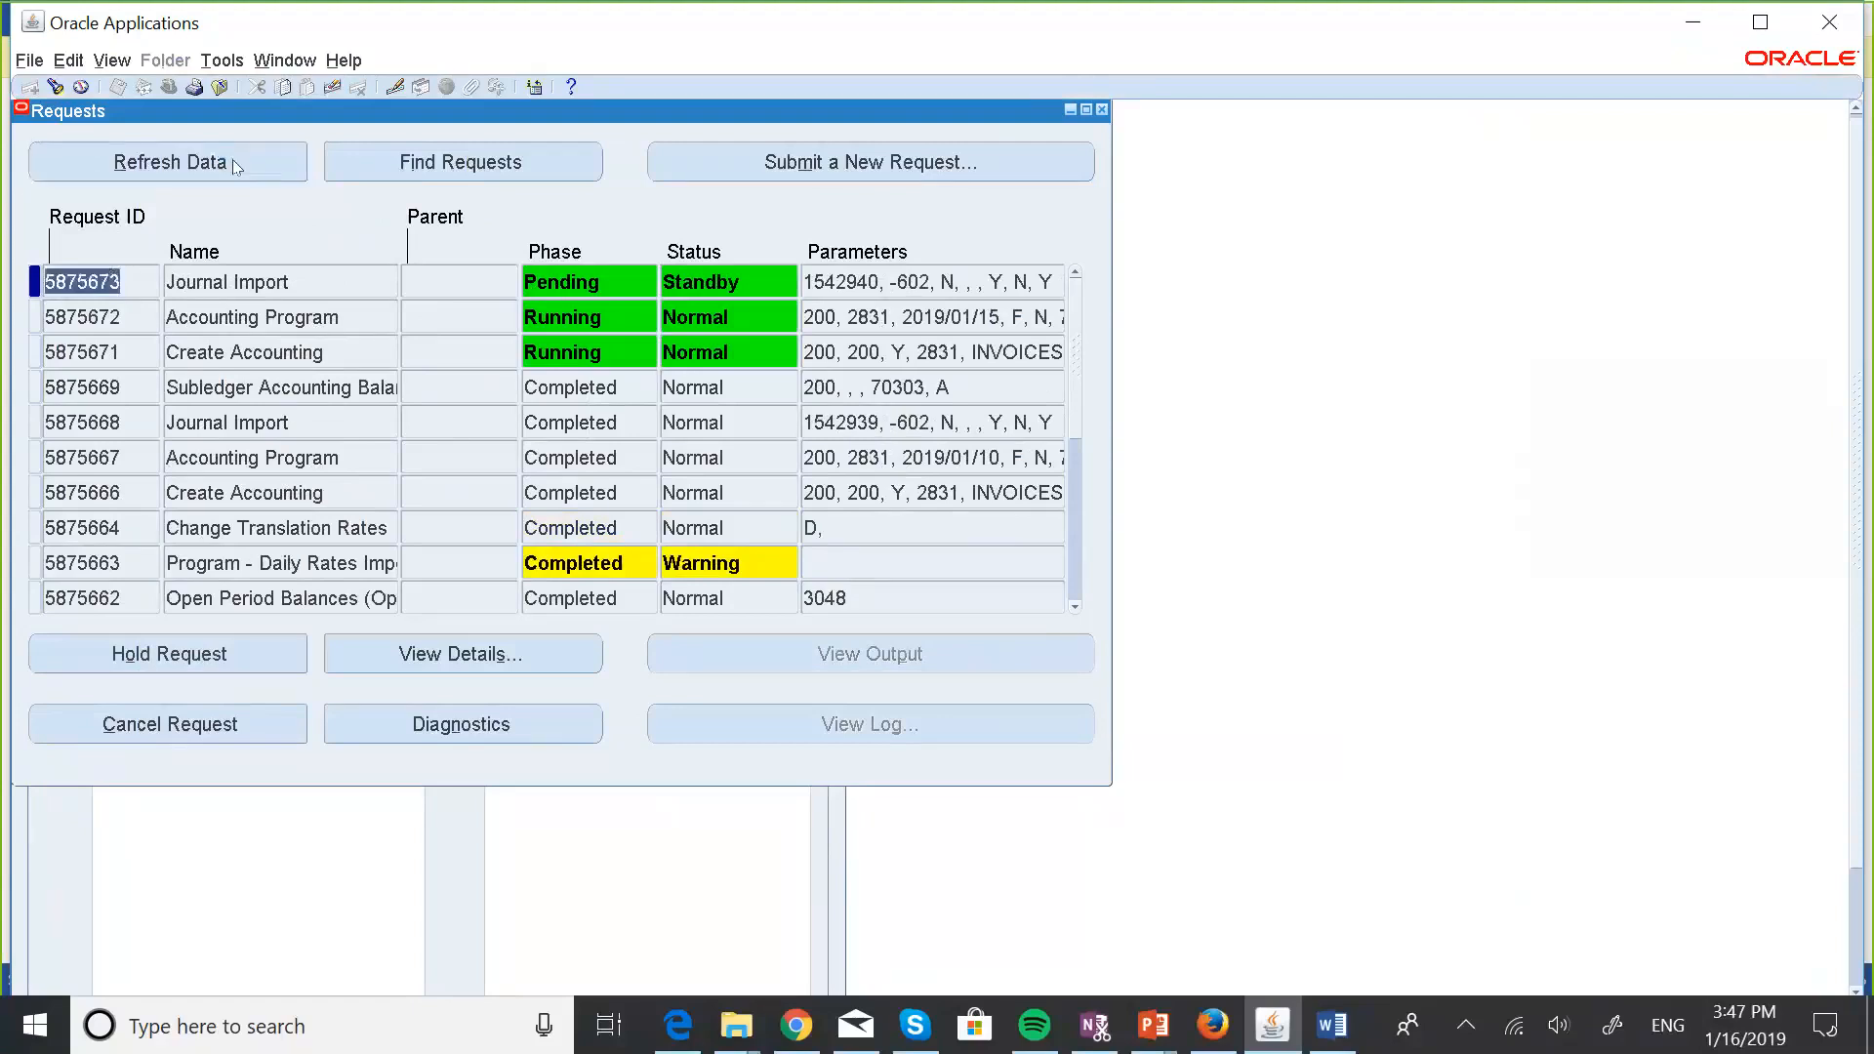
pyautogui.click(232, 160)
pyautogui.click(233, 160)
pyautogui.click(232, 160)
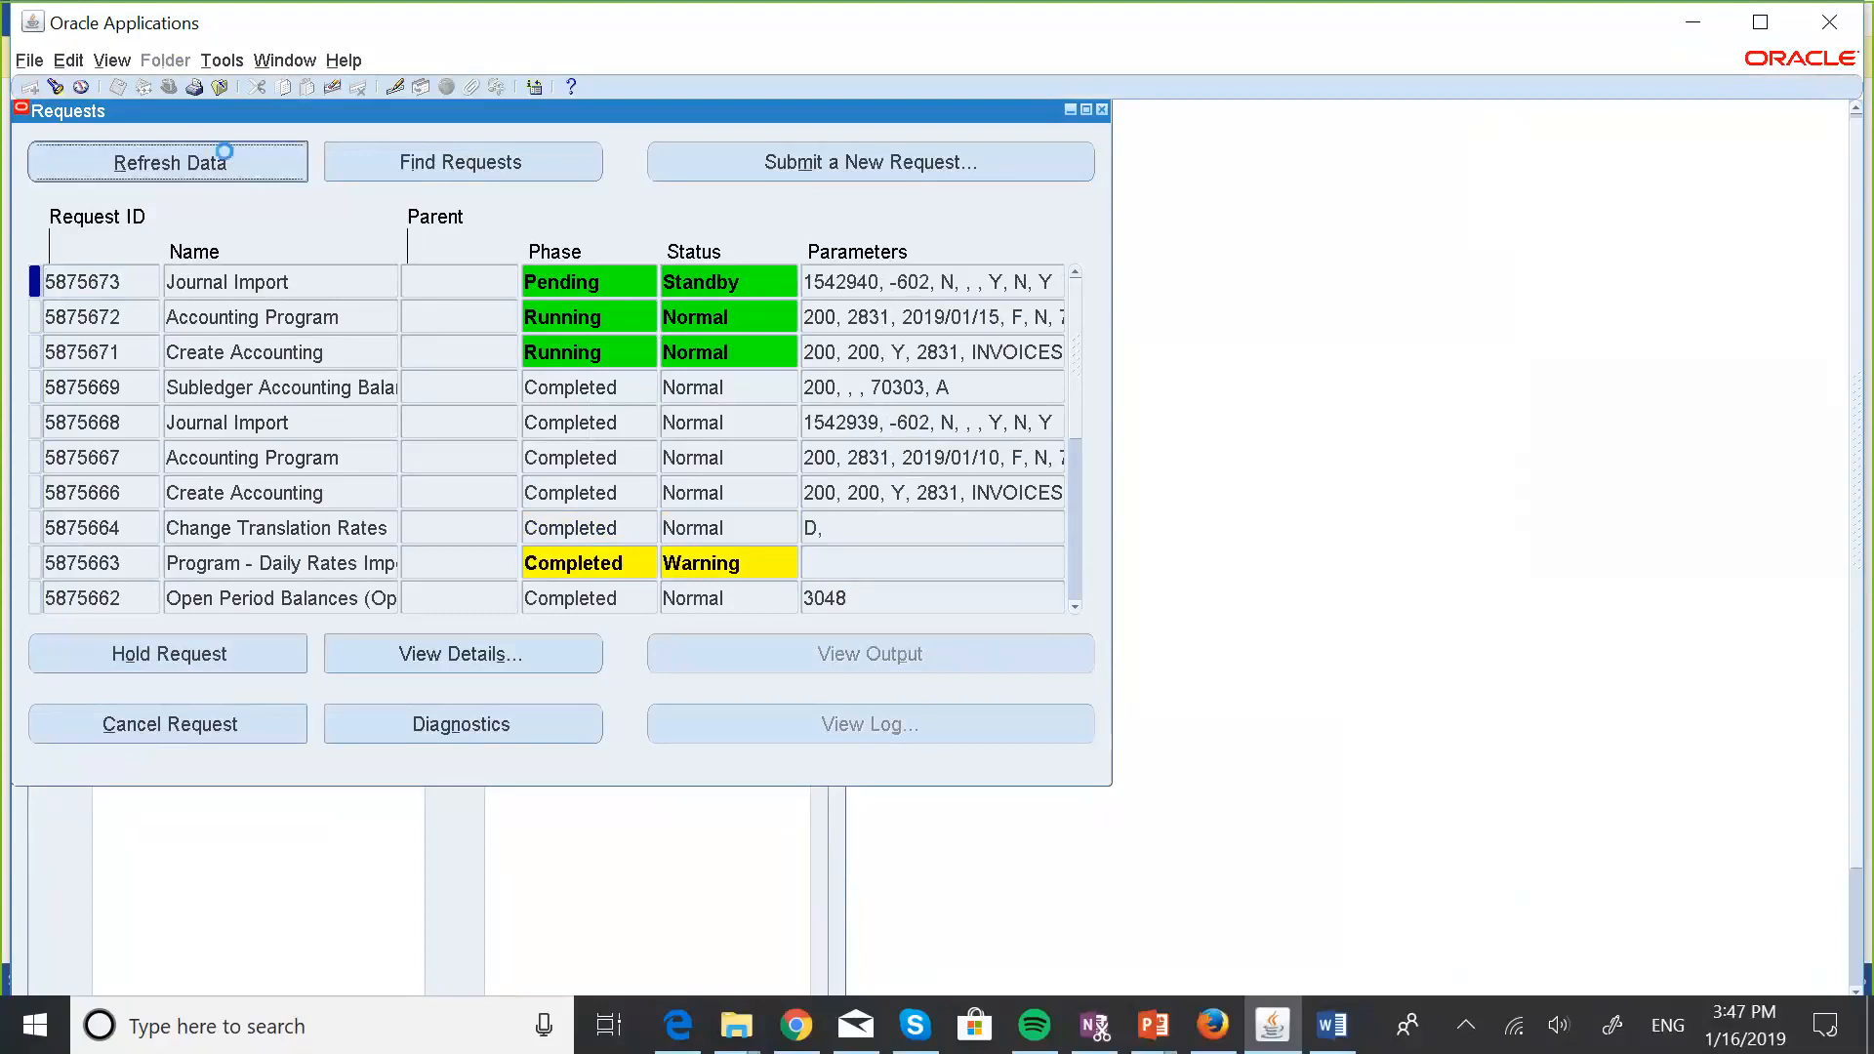
pyautogui.click(225, 153)
pyautogui.click(225, 154)
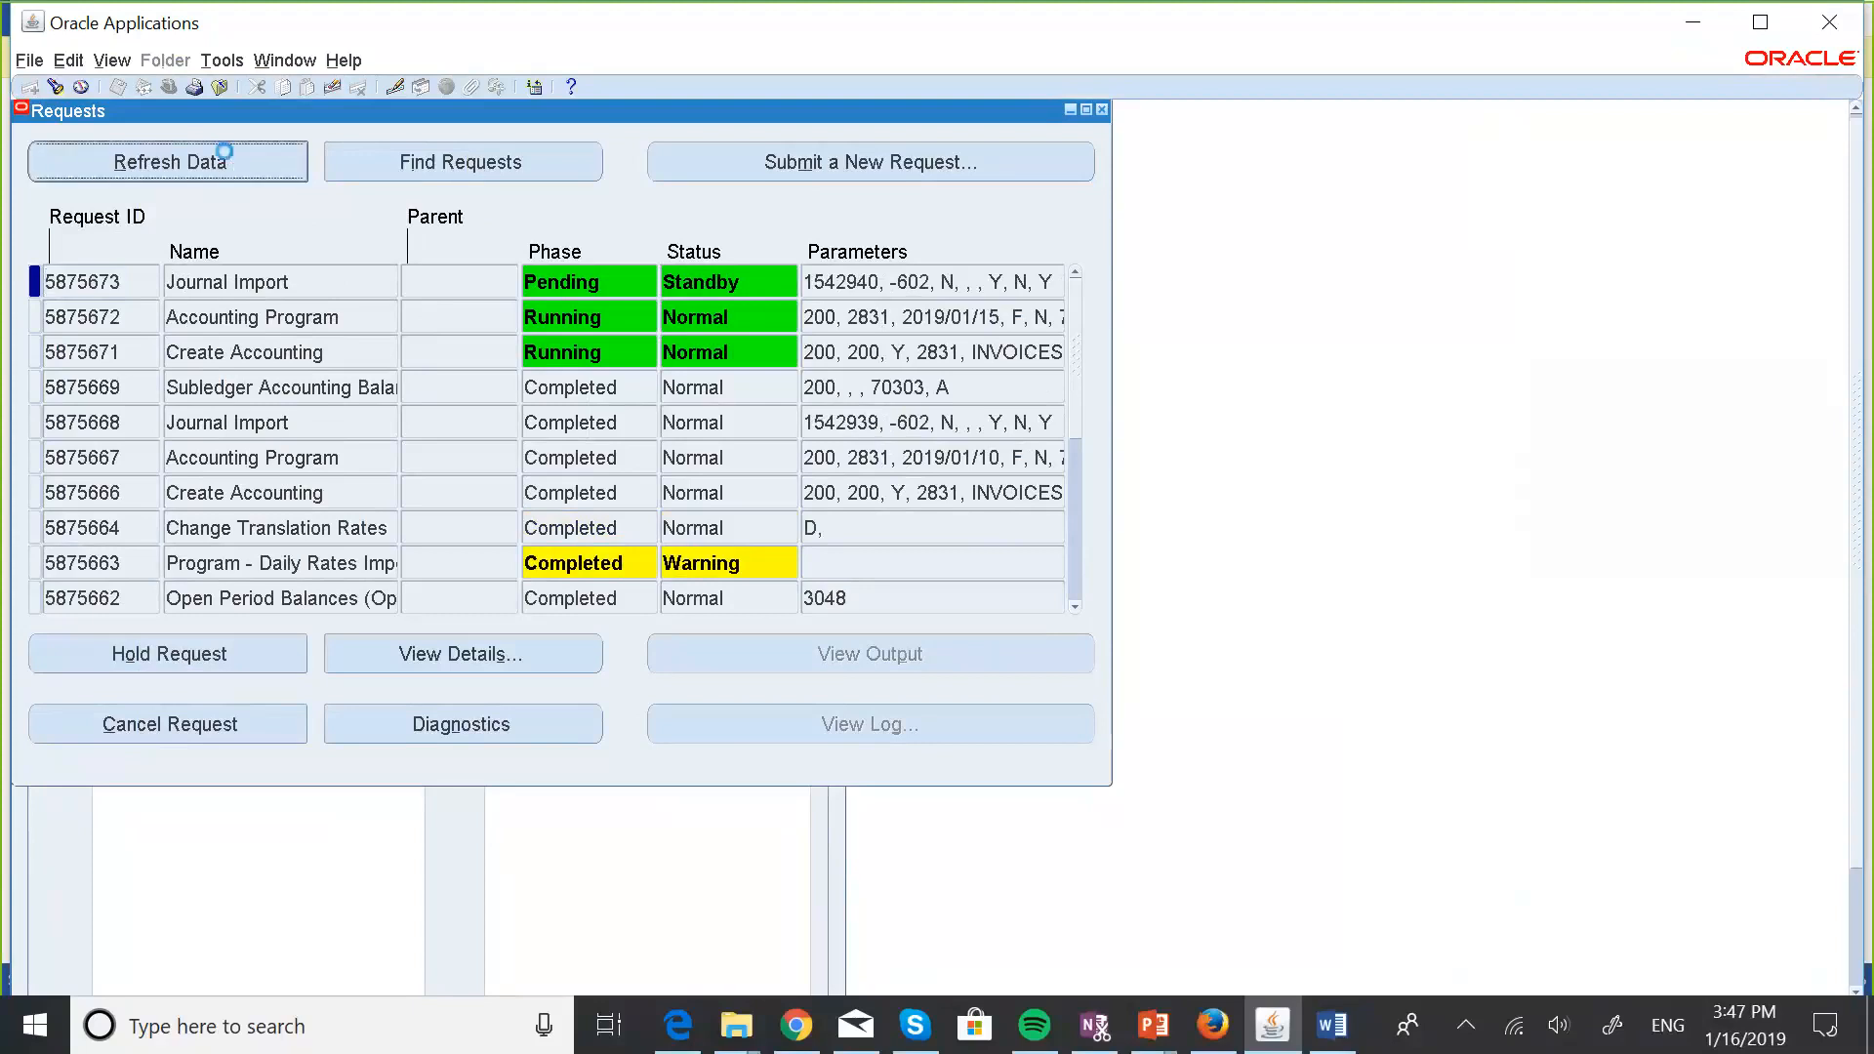
pyautogui.click(234, 164)
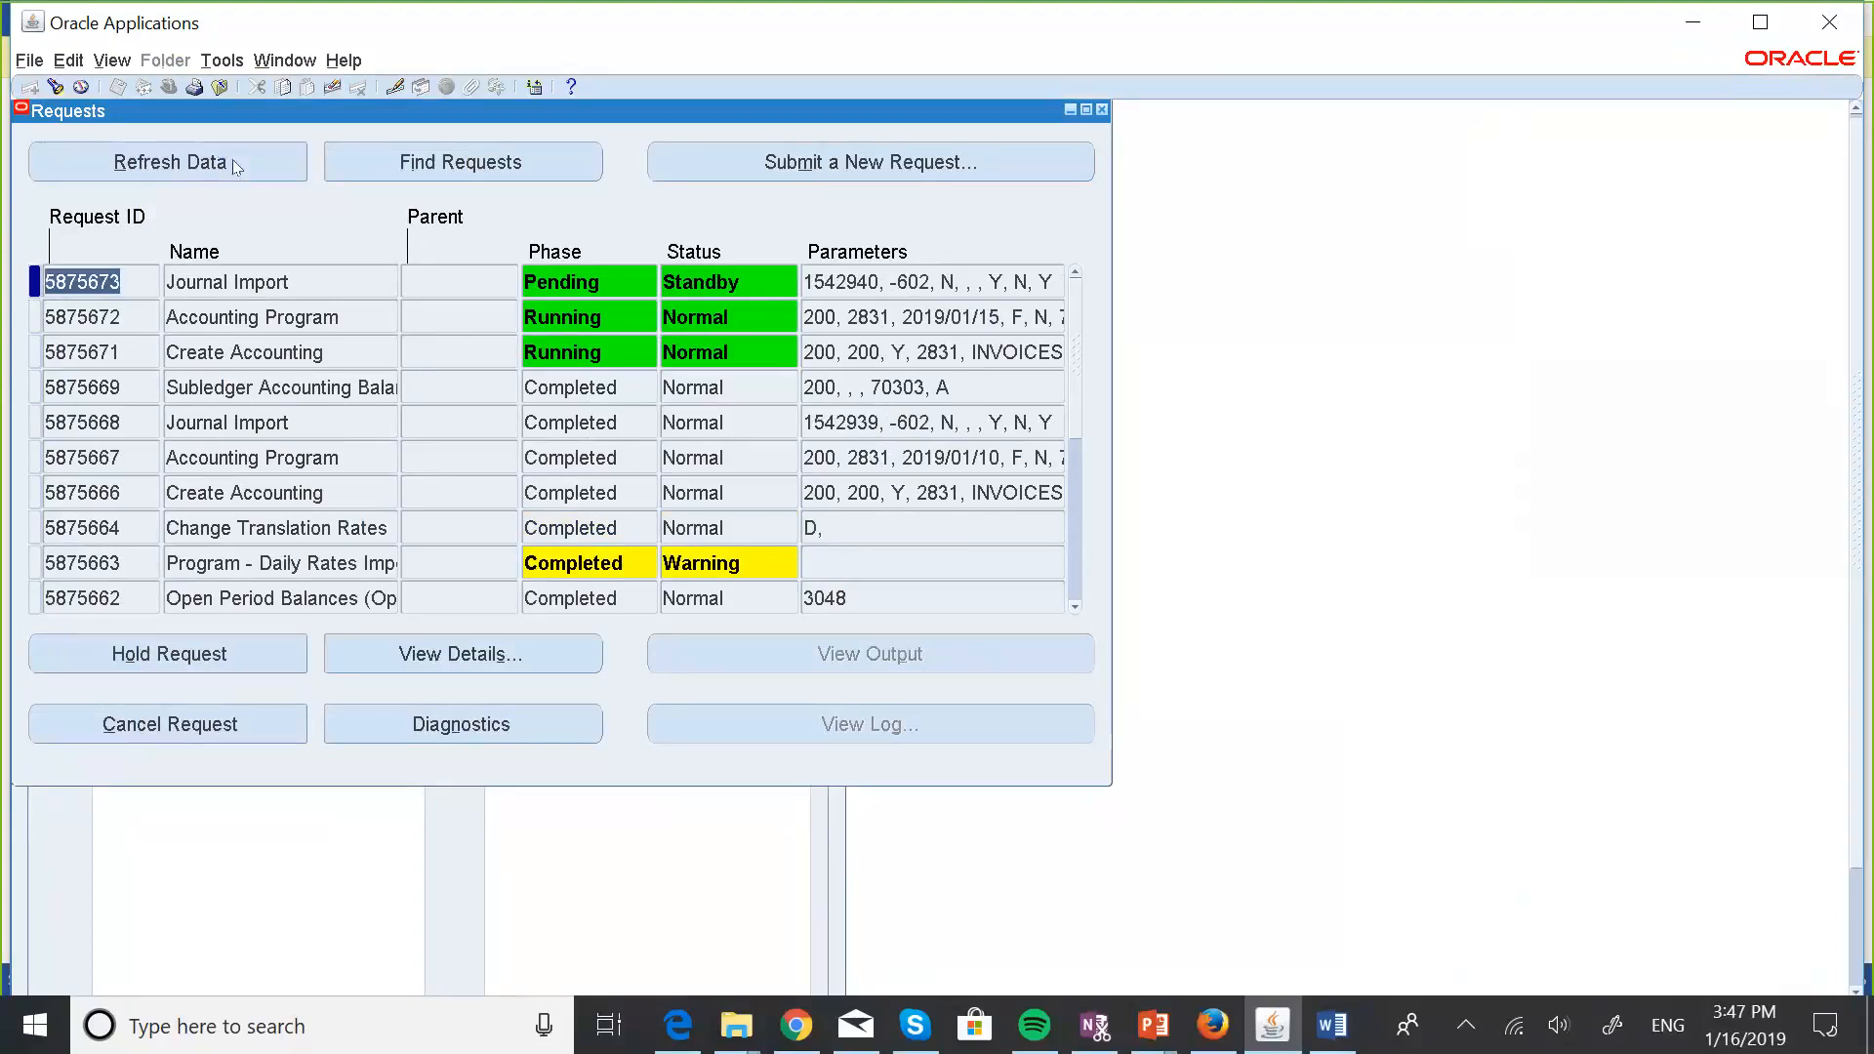
pyautogui.click(232, 160)
pyautogui.click(233, 160)
pyautogui.click(232, 160)
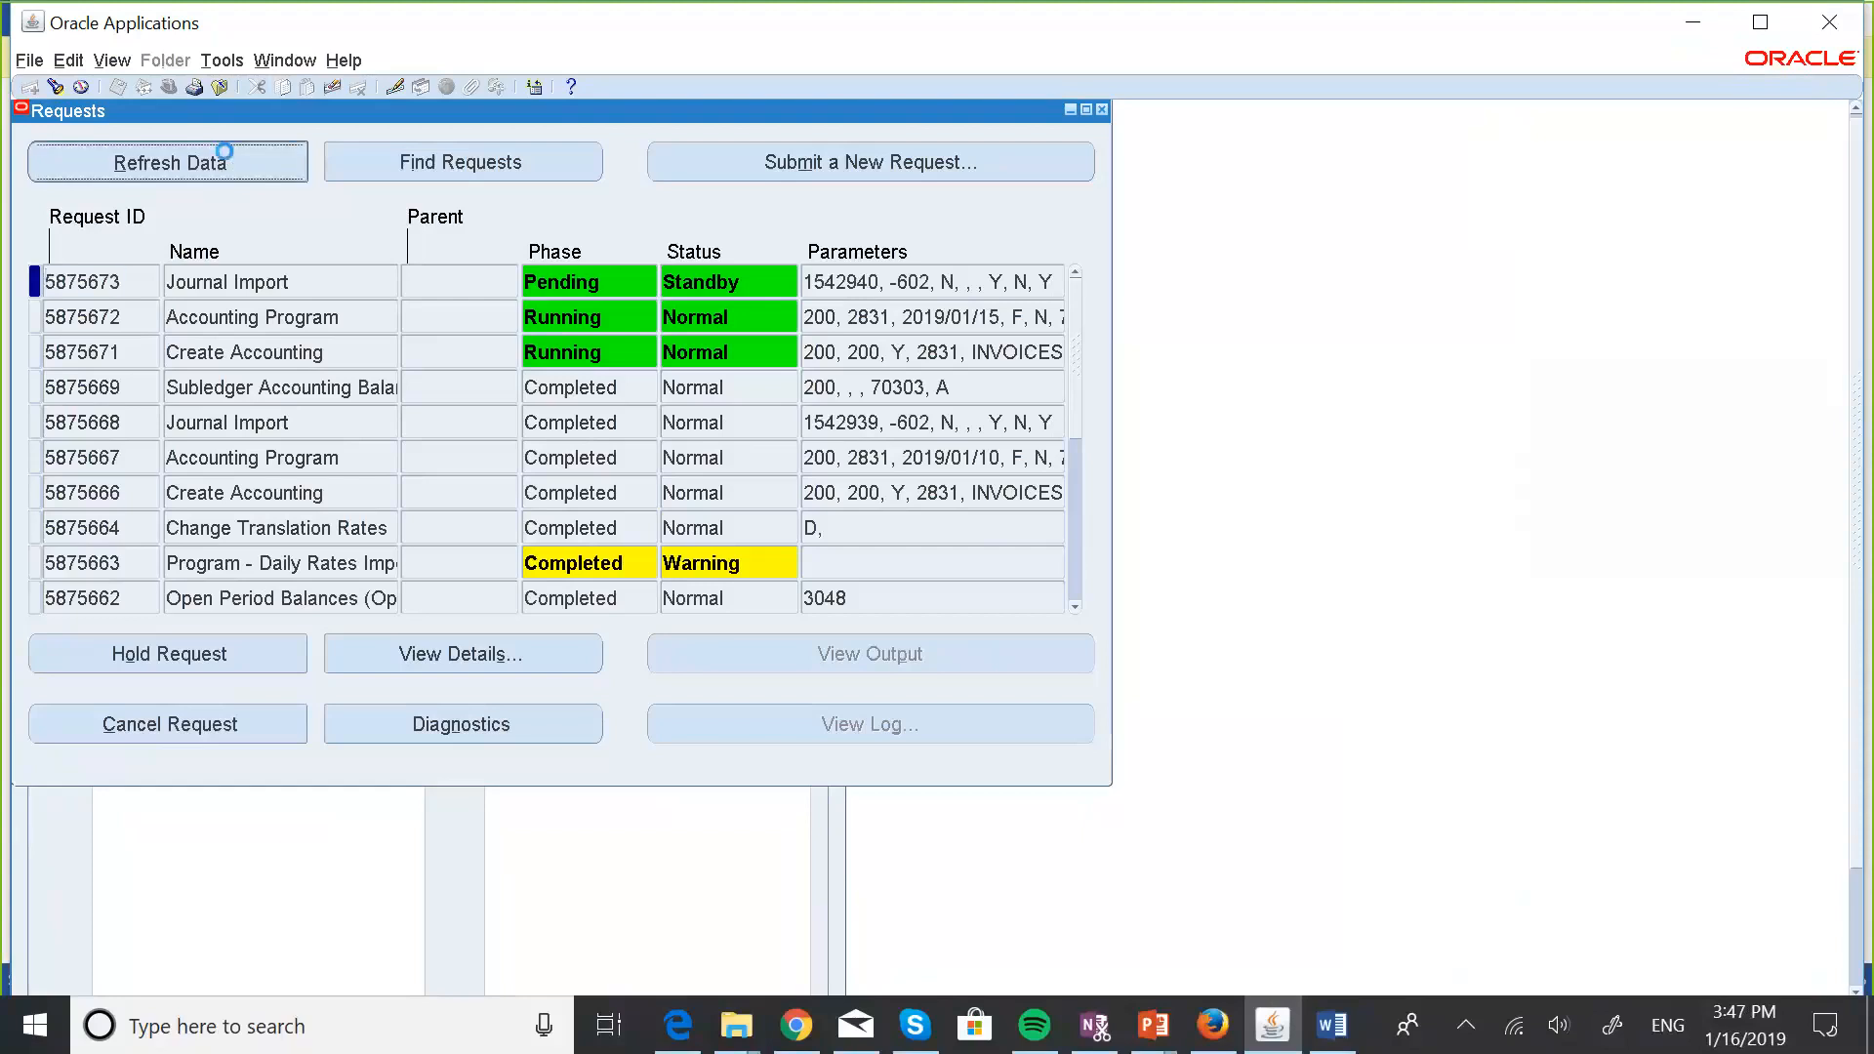
pyautogui.click(232, 160)
pyautogui.click(232, 160)
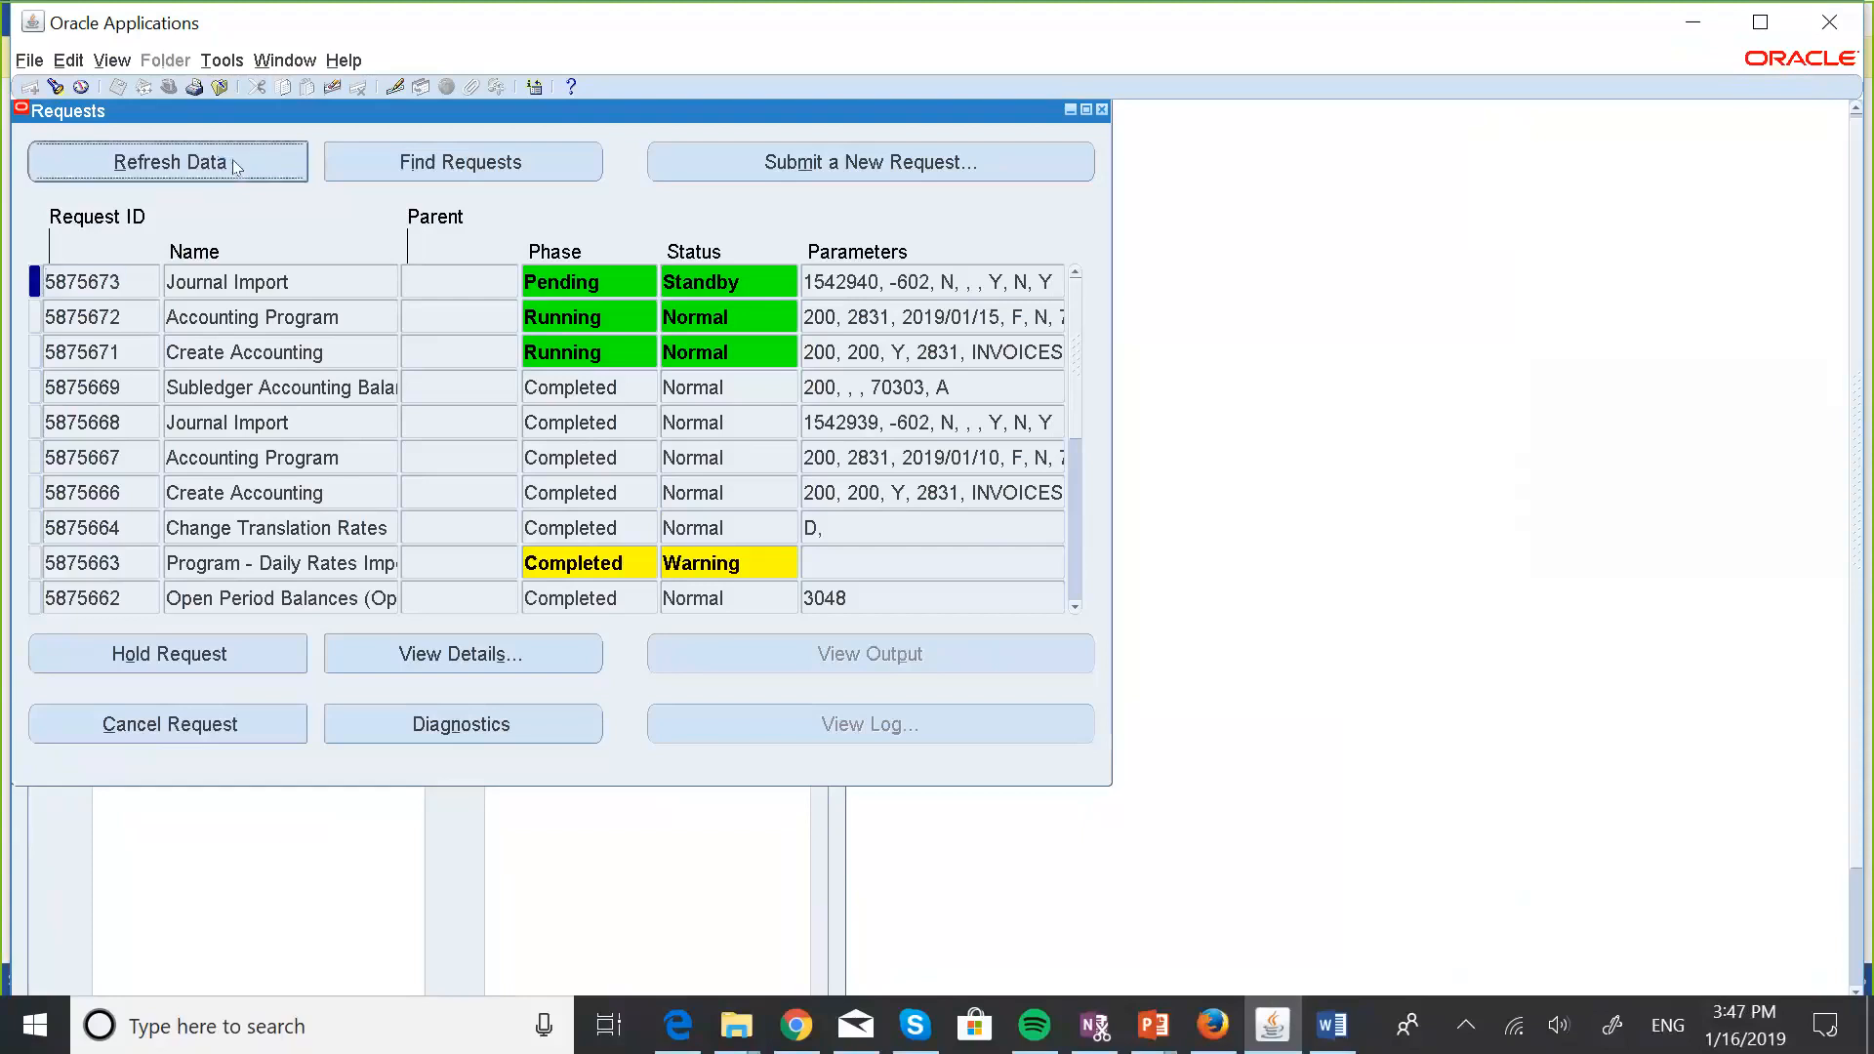
pyautogui.click(233, 160)
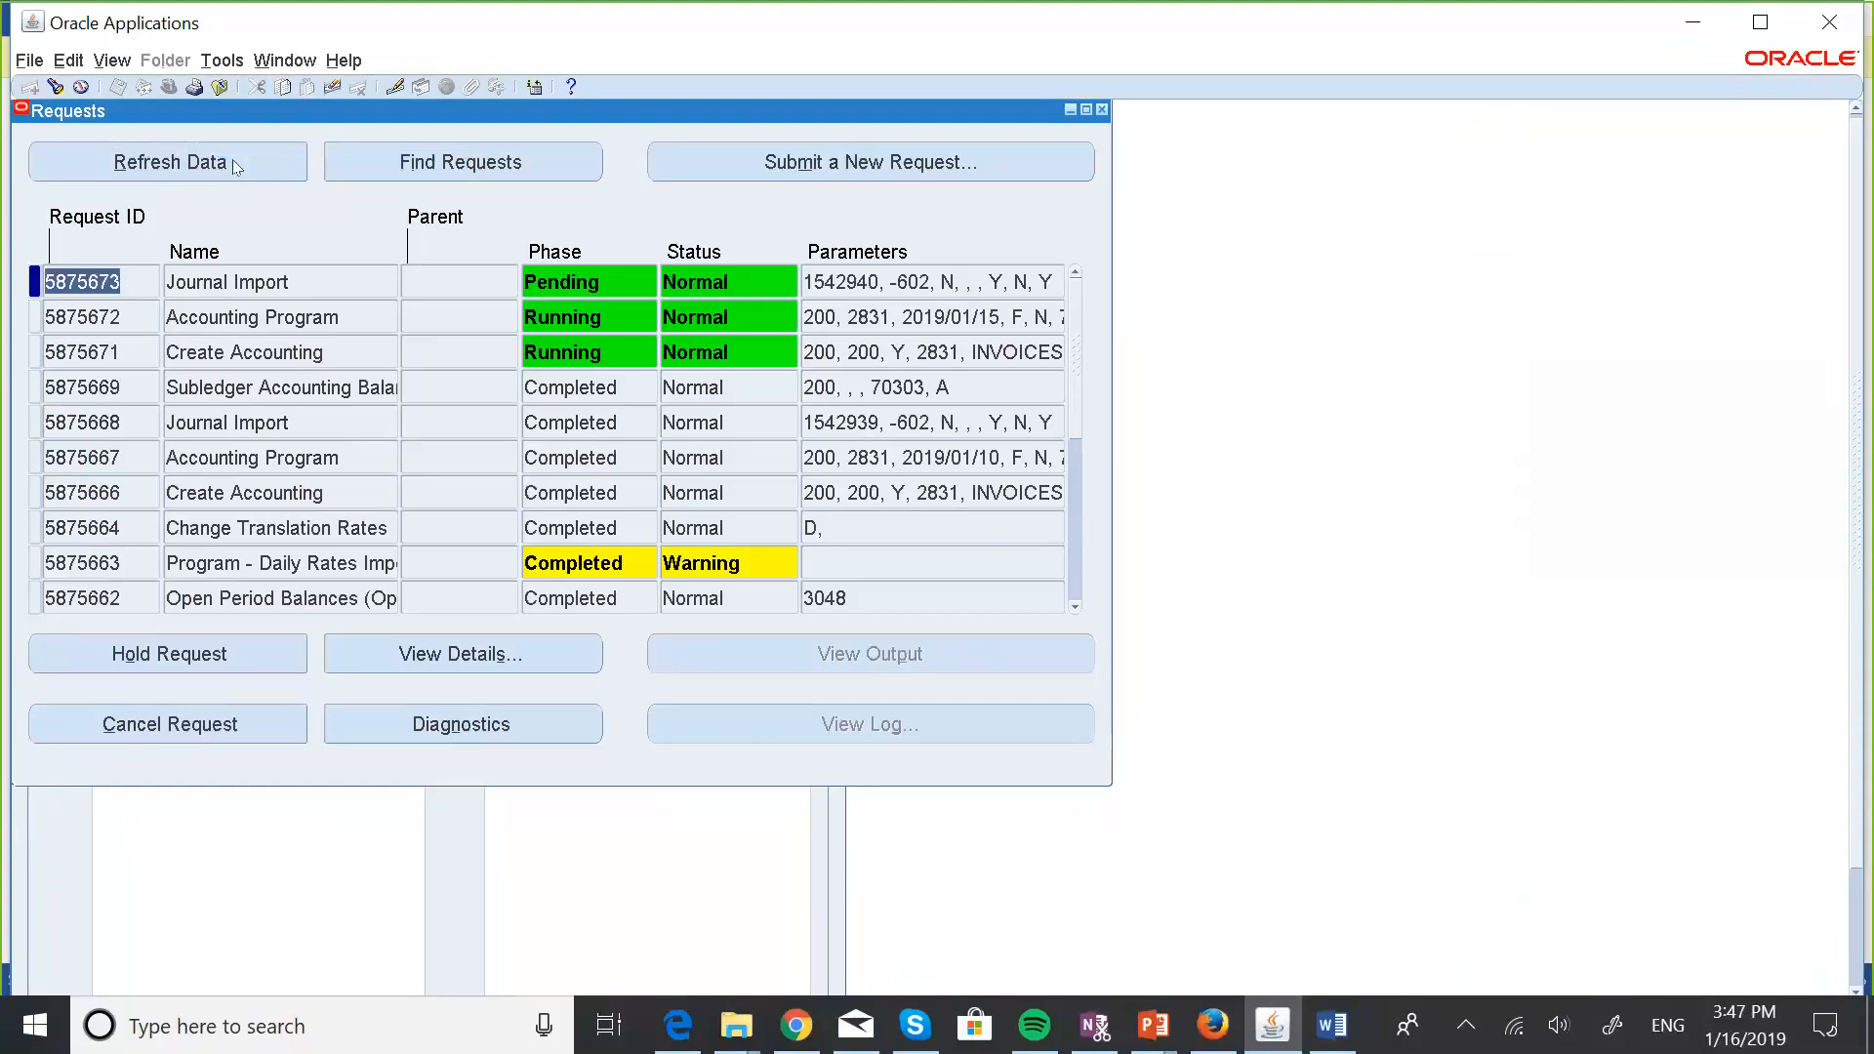
pyautogui.click(232, 160)
pyautogui.click(233, 160)
pyautogui.click(232, 160)
pyautogui.click(232, 160)
pyautogui.click(233, 161)
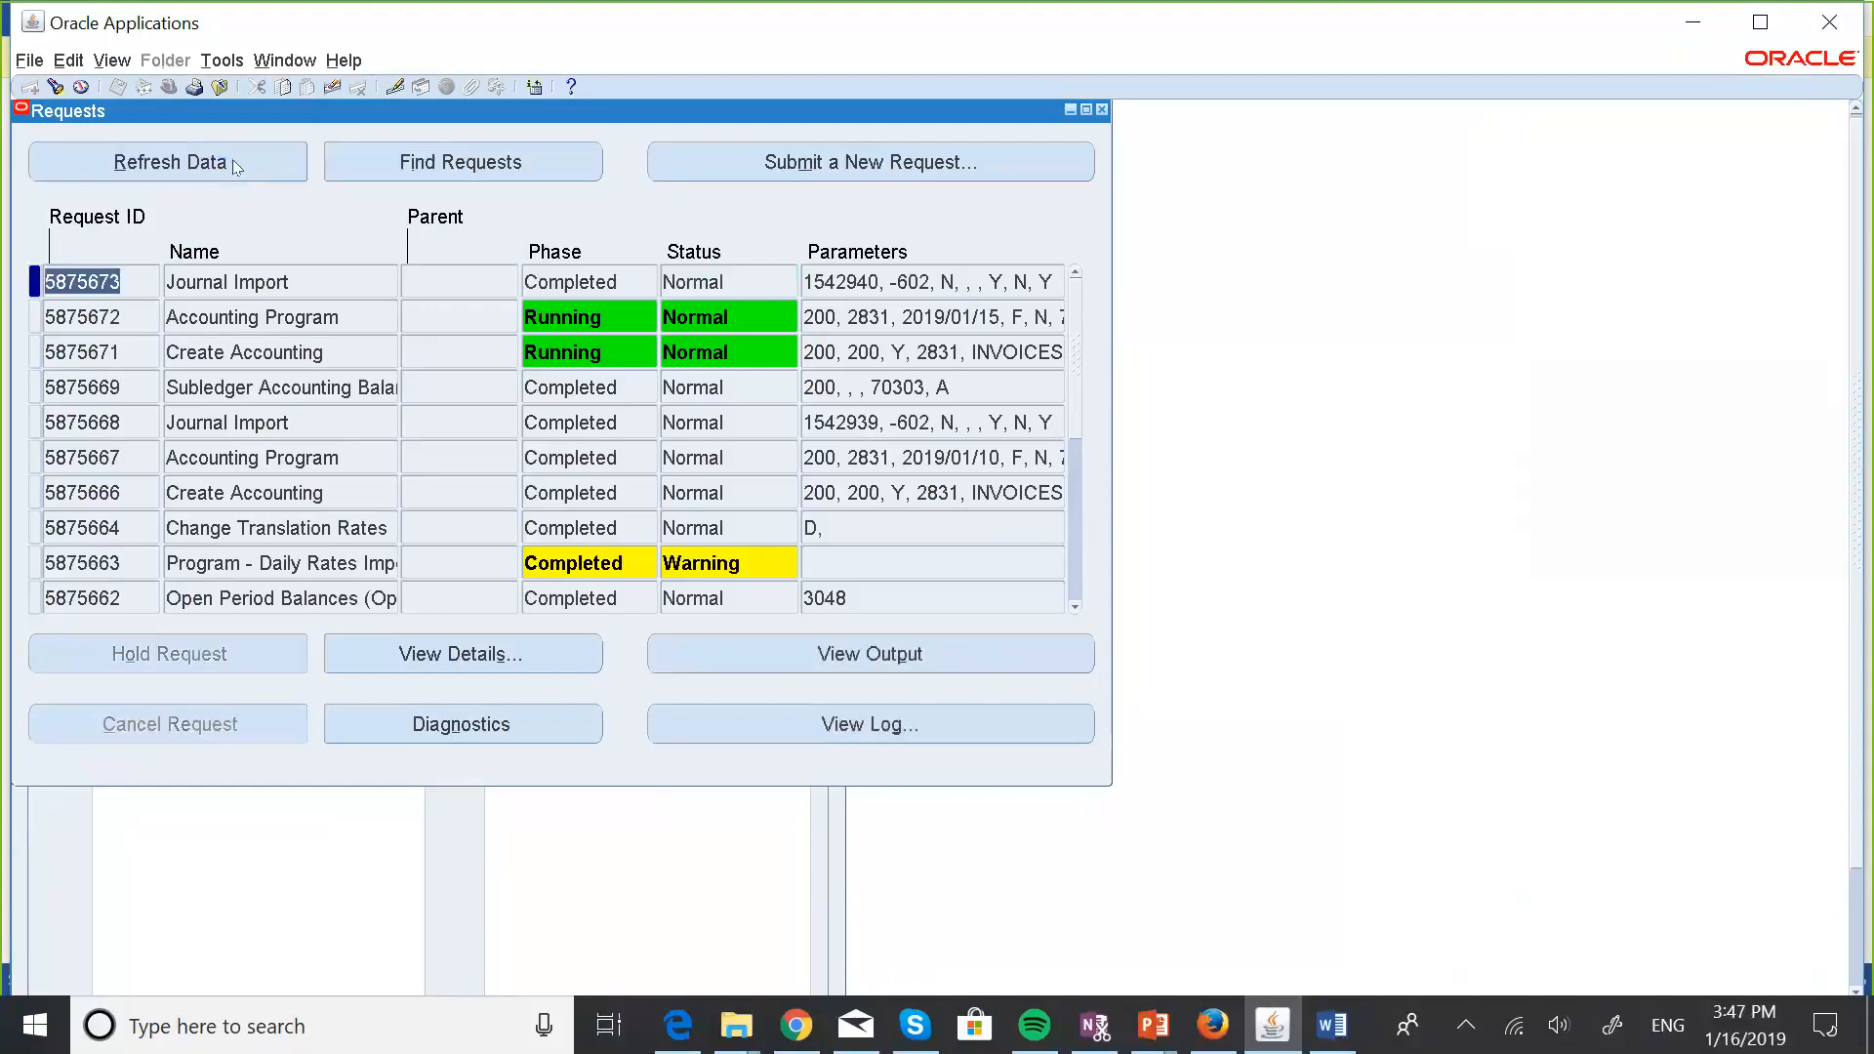
pyautogui.click(232, 160)
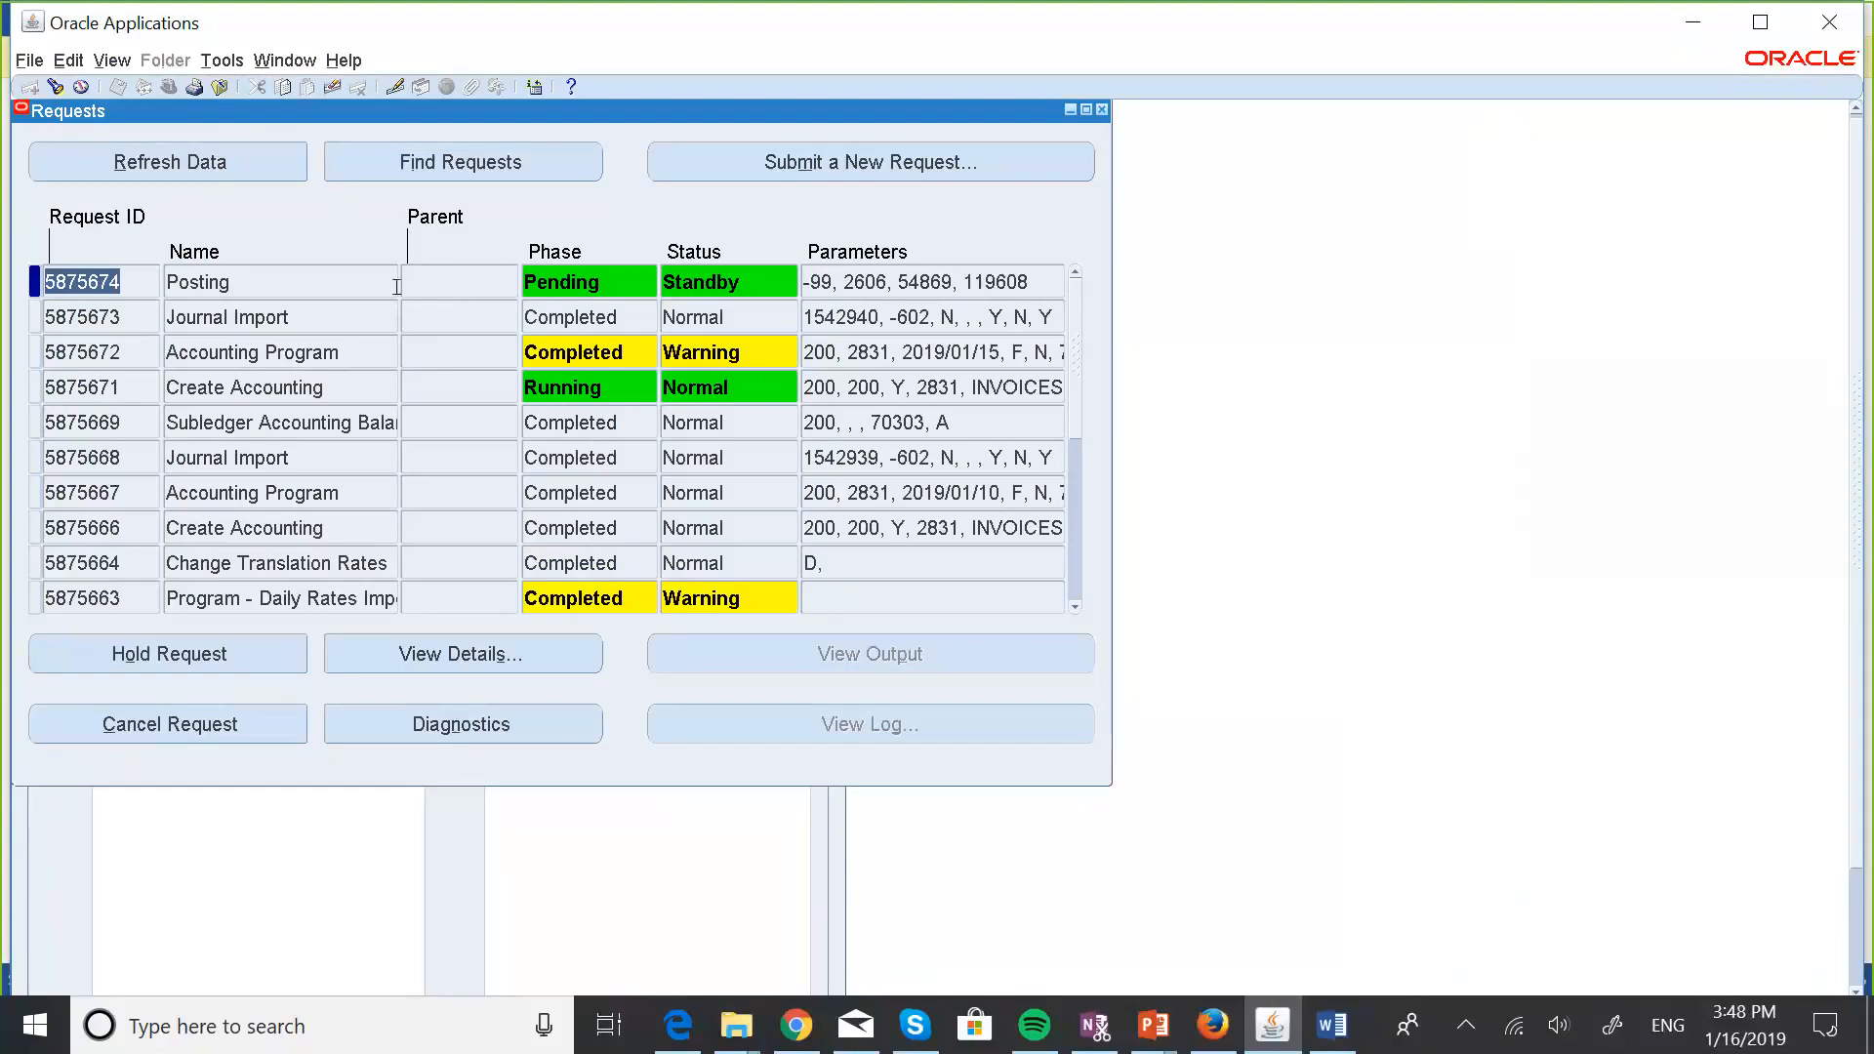
pyautogui.click(237, 163)
# Try to view the output of the latest Accounting Program request.
pyautogui.click(336, 351)
pyautogui.click(844, 673)
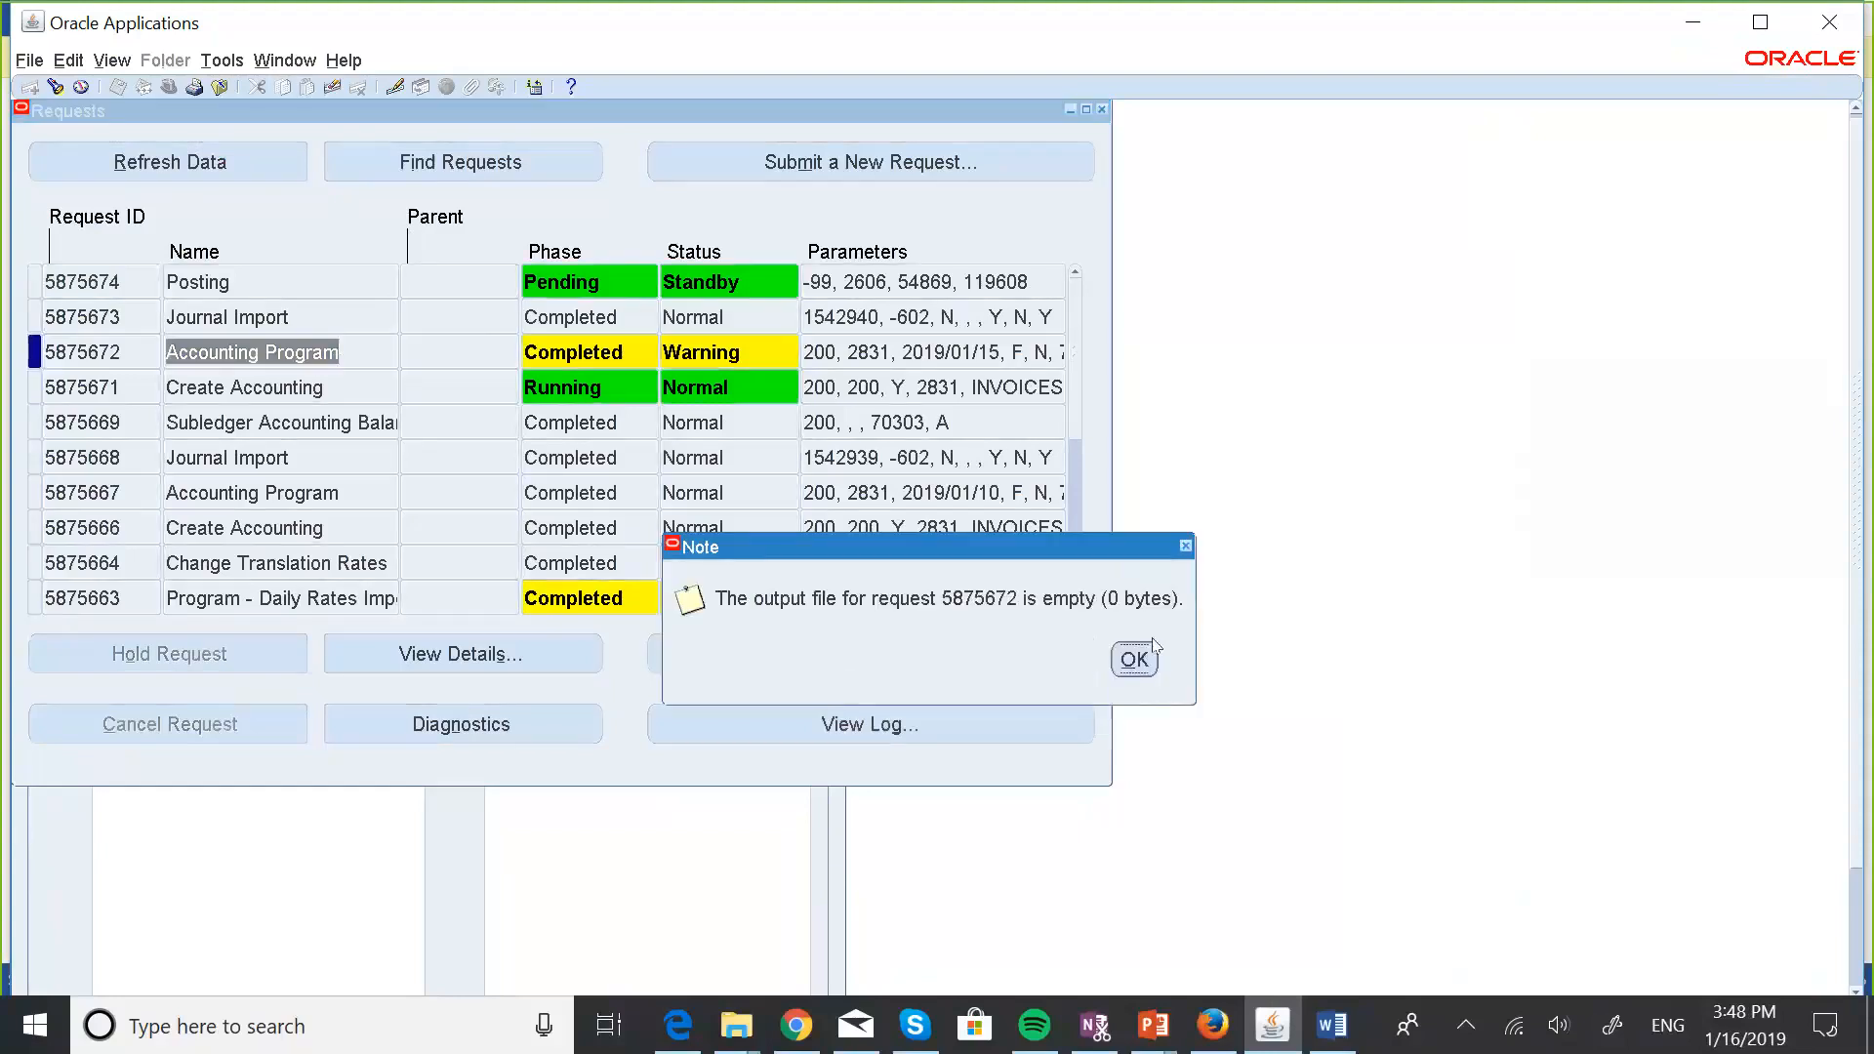
pyautogui.click(1132, 660)
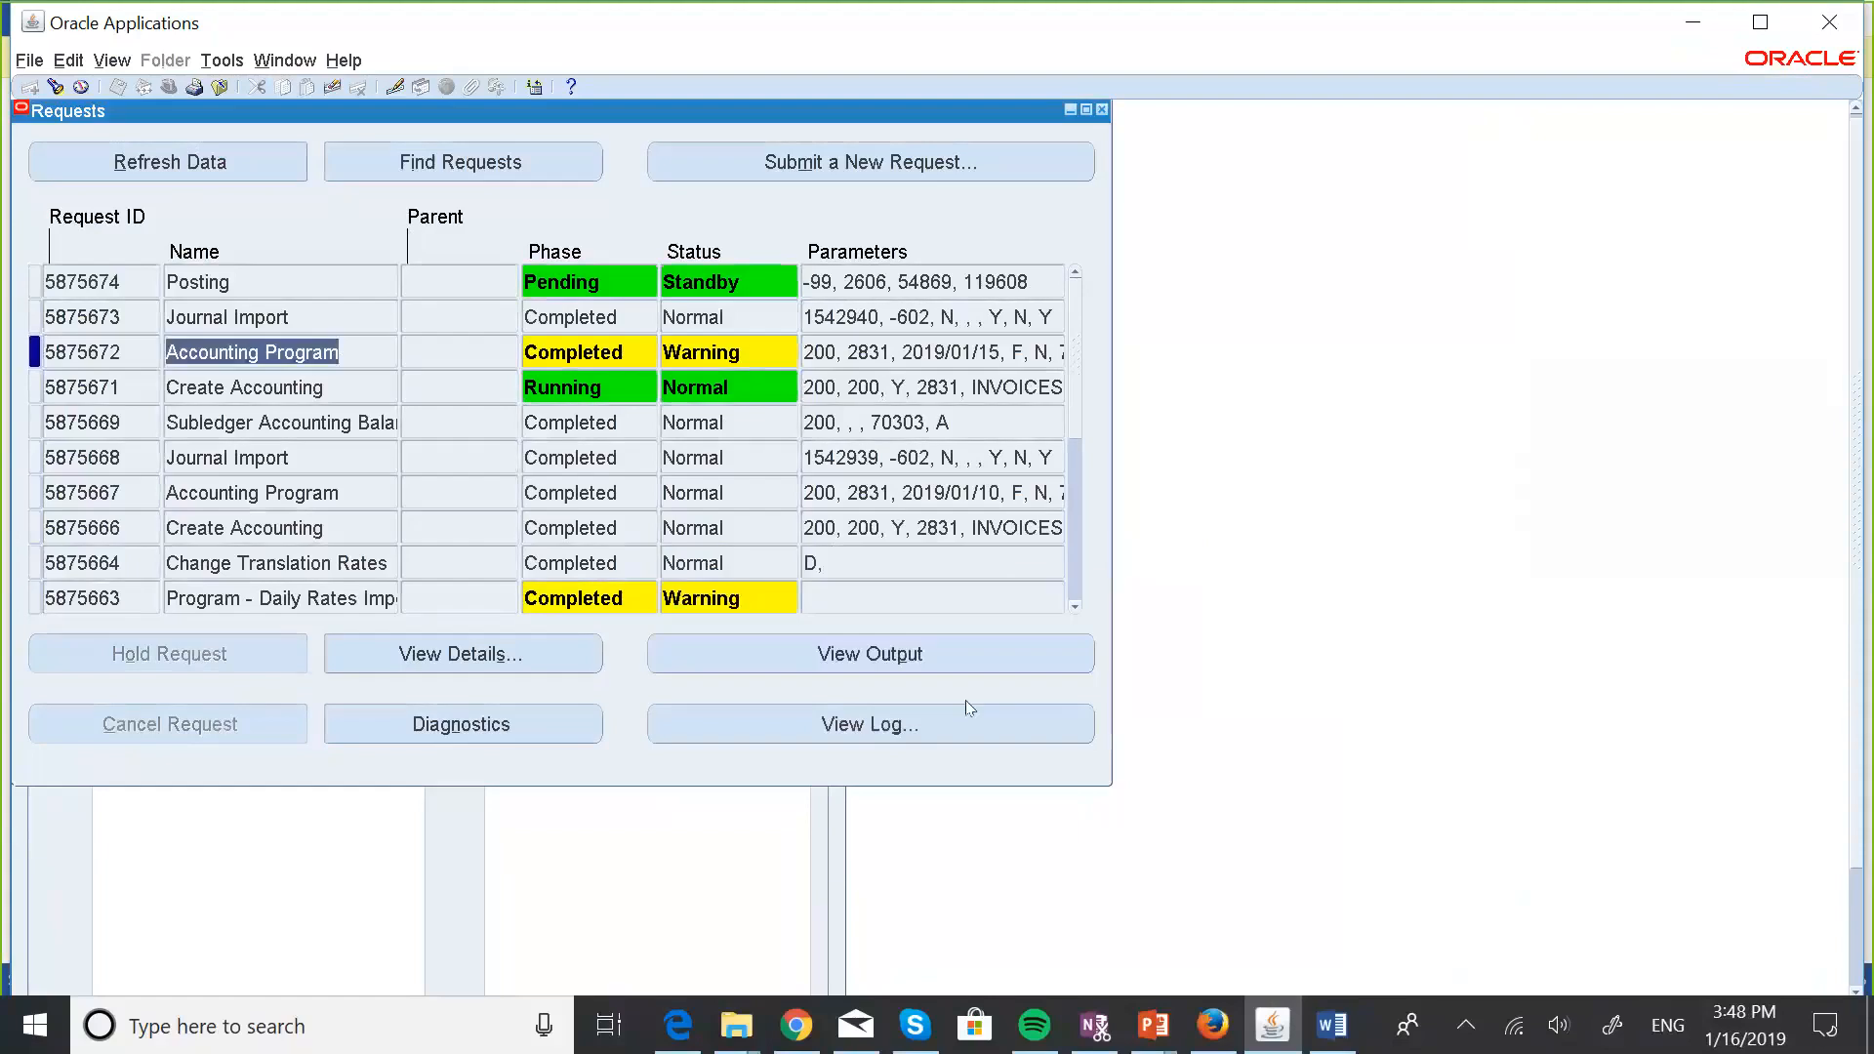
# Open the log of the latest Accounting Program request and examine its messages for the cause of the warning.
pyautogui.click(927, 717)
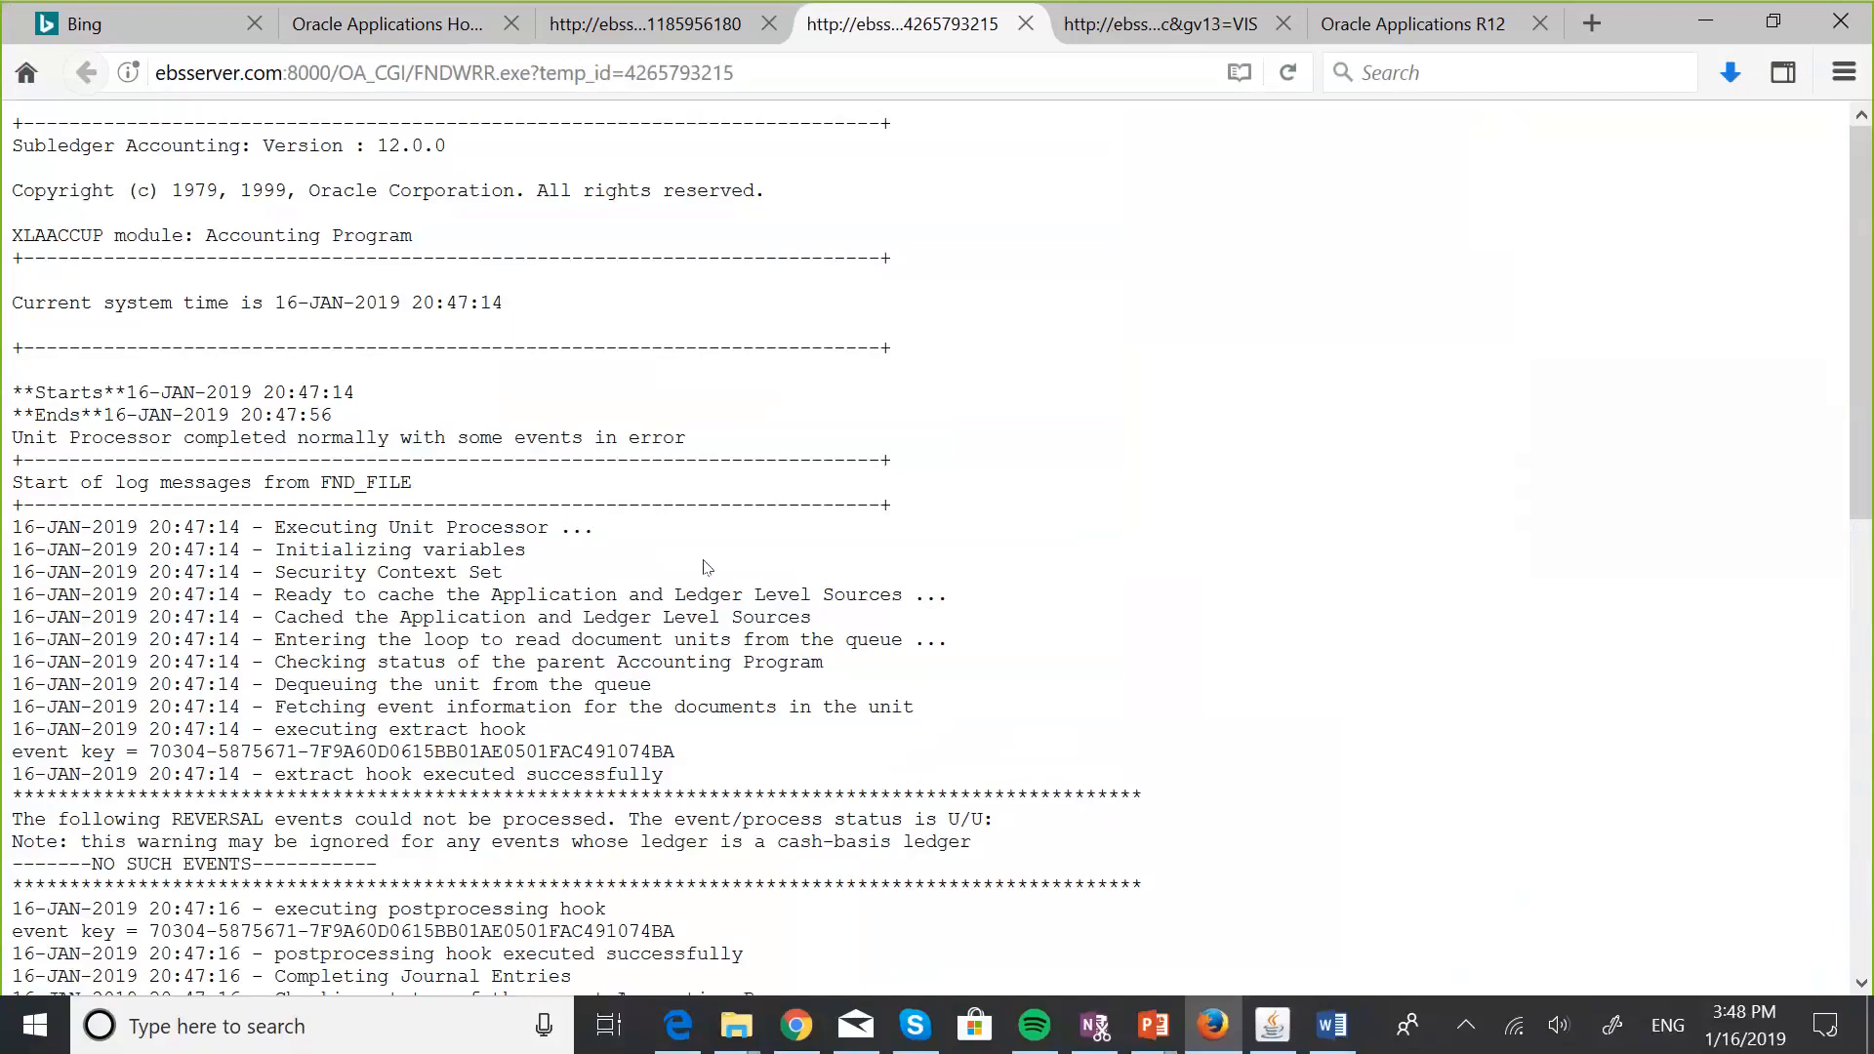
pyautogui.scroll(-2, 707, 567)
pyautogui.scroll(-8, 707, 567)
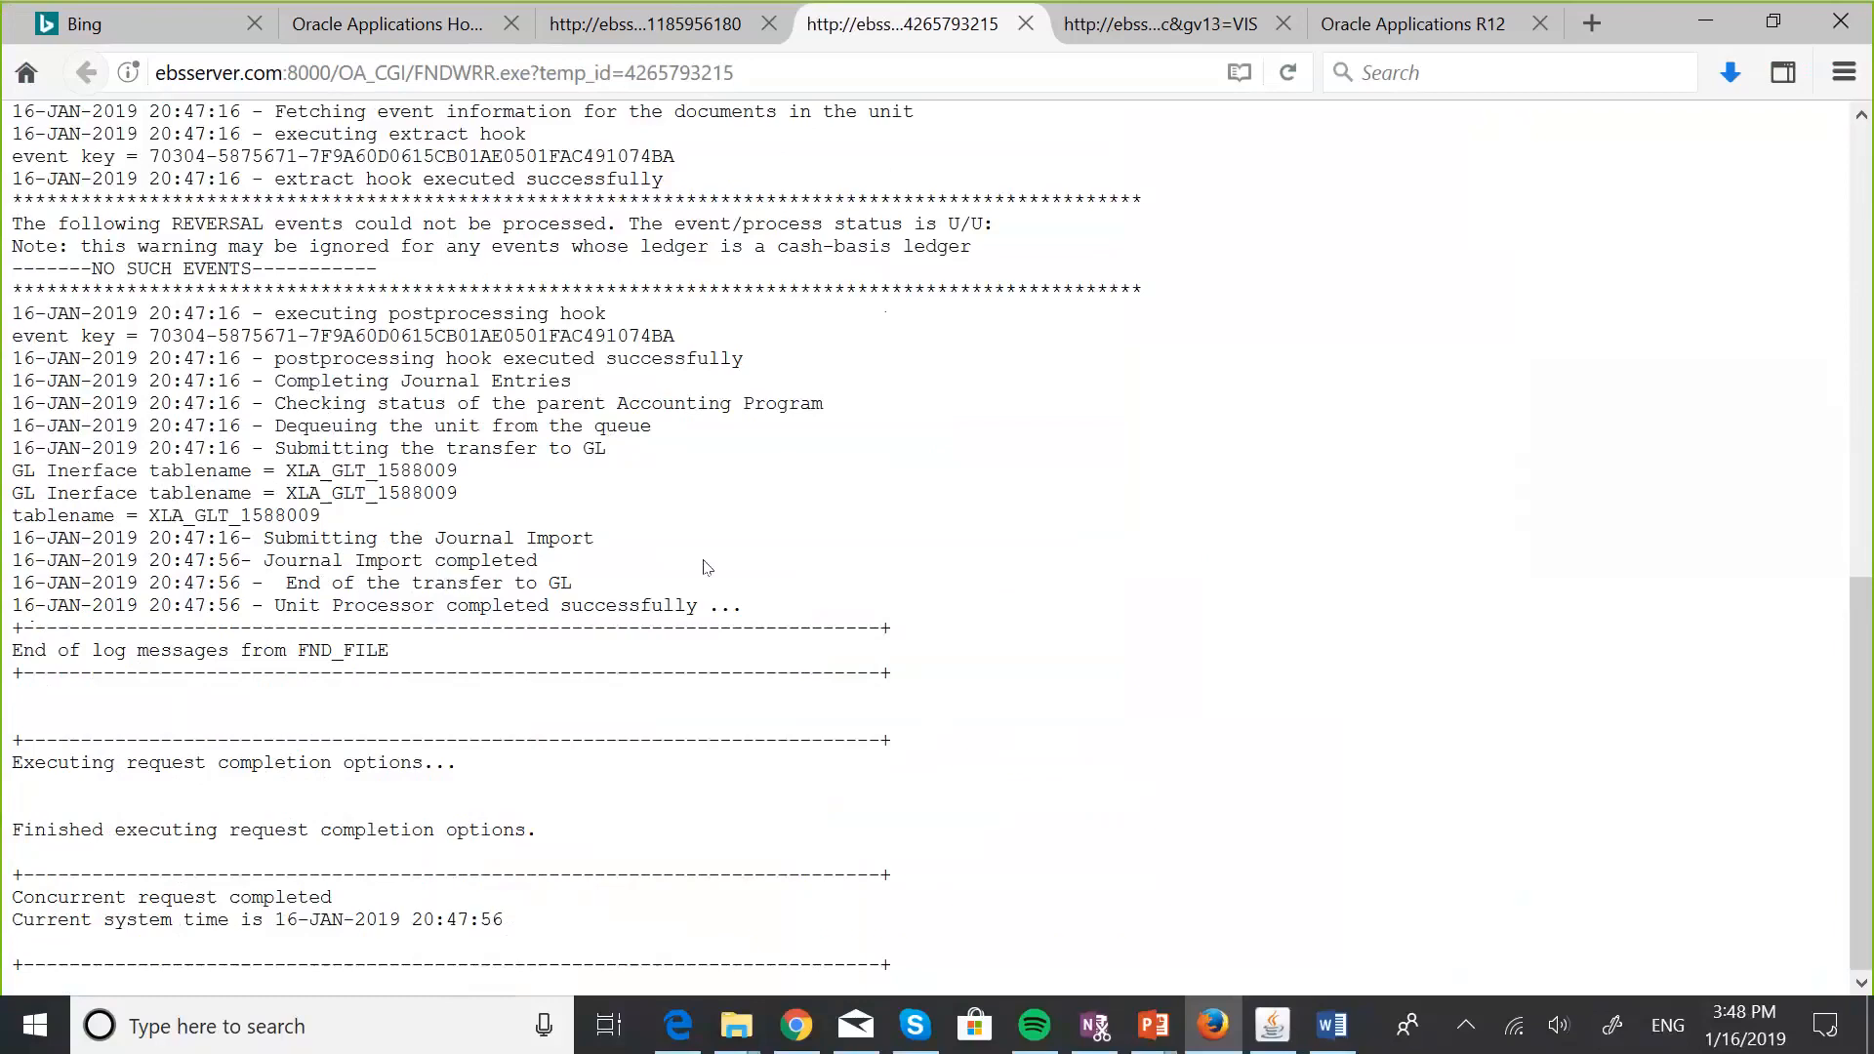
pyautogui.scroll(1, 706, 567)
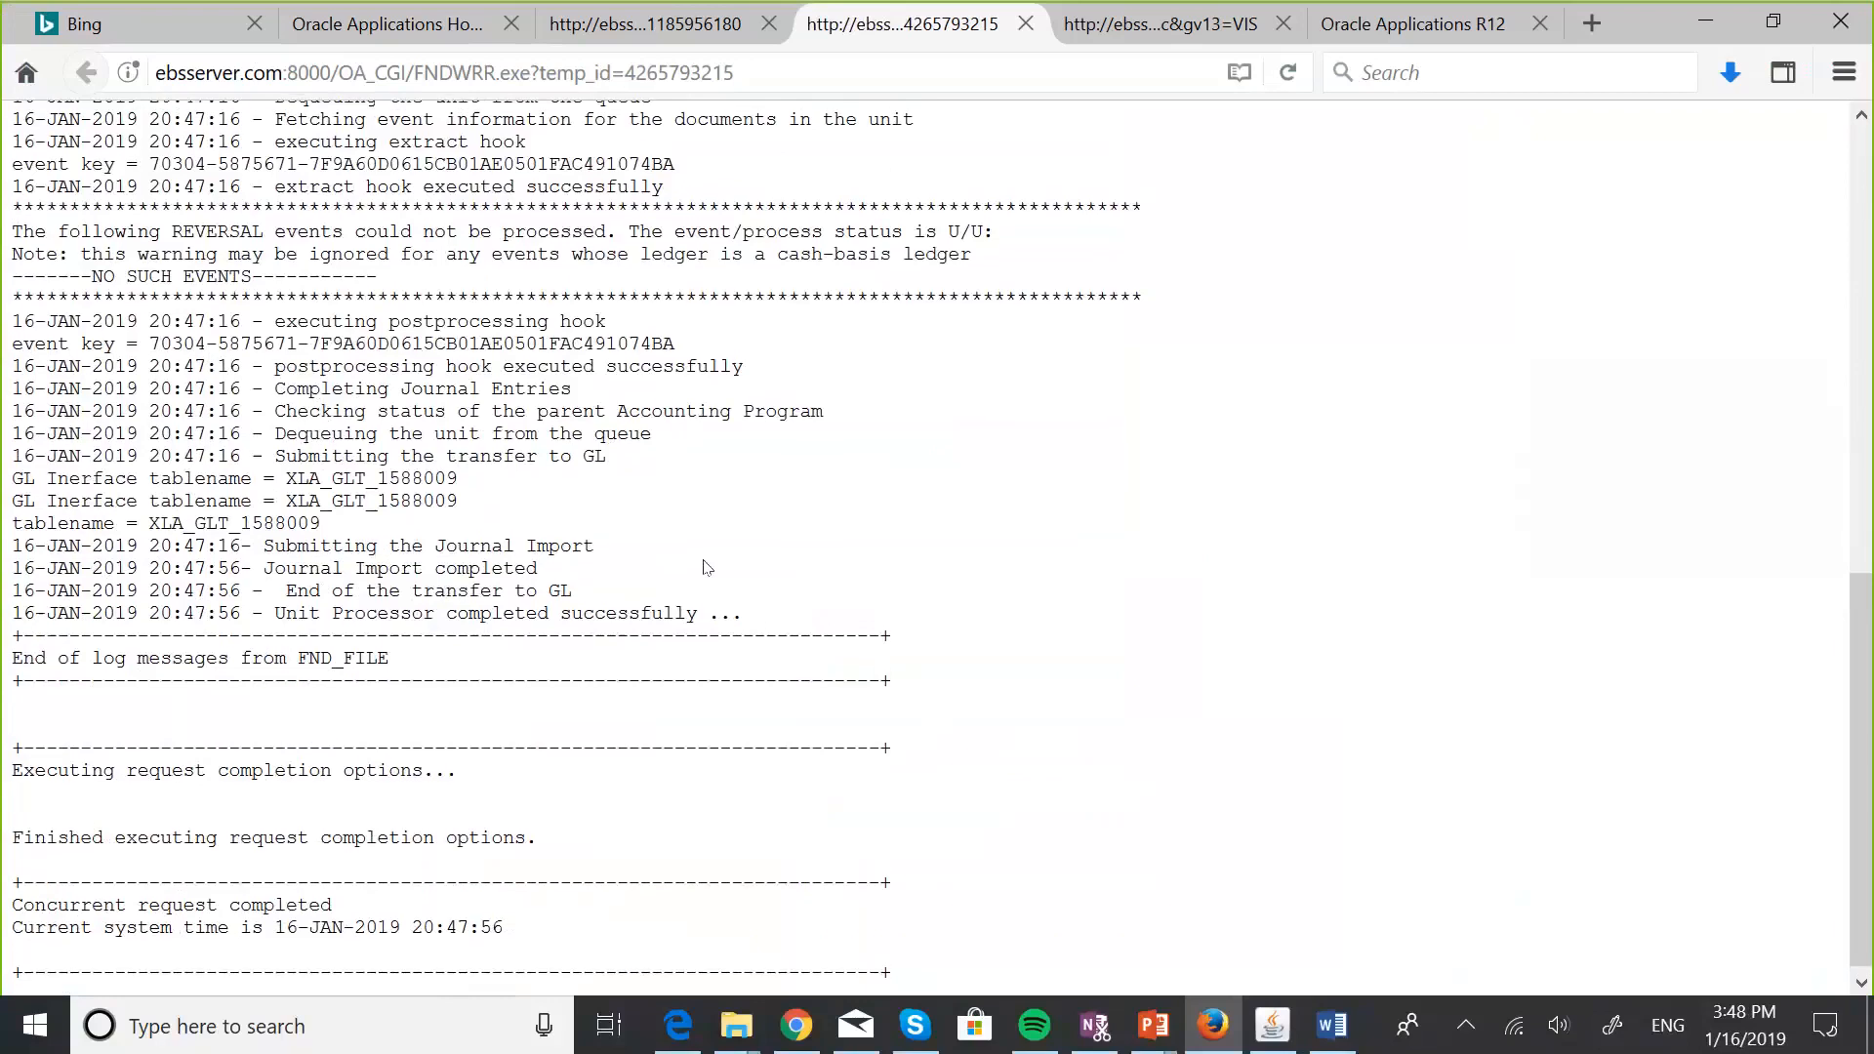
pyautogui.scroll(1, 707, 567)
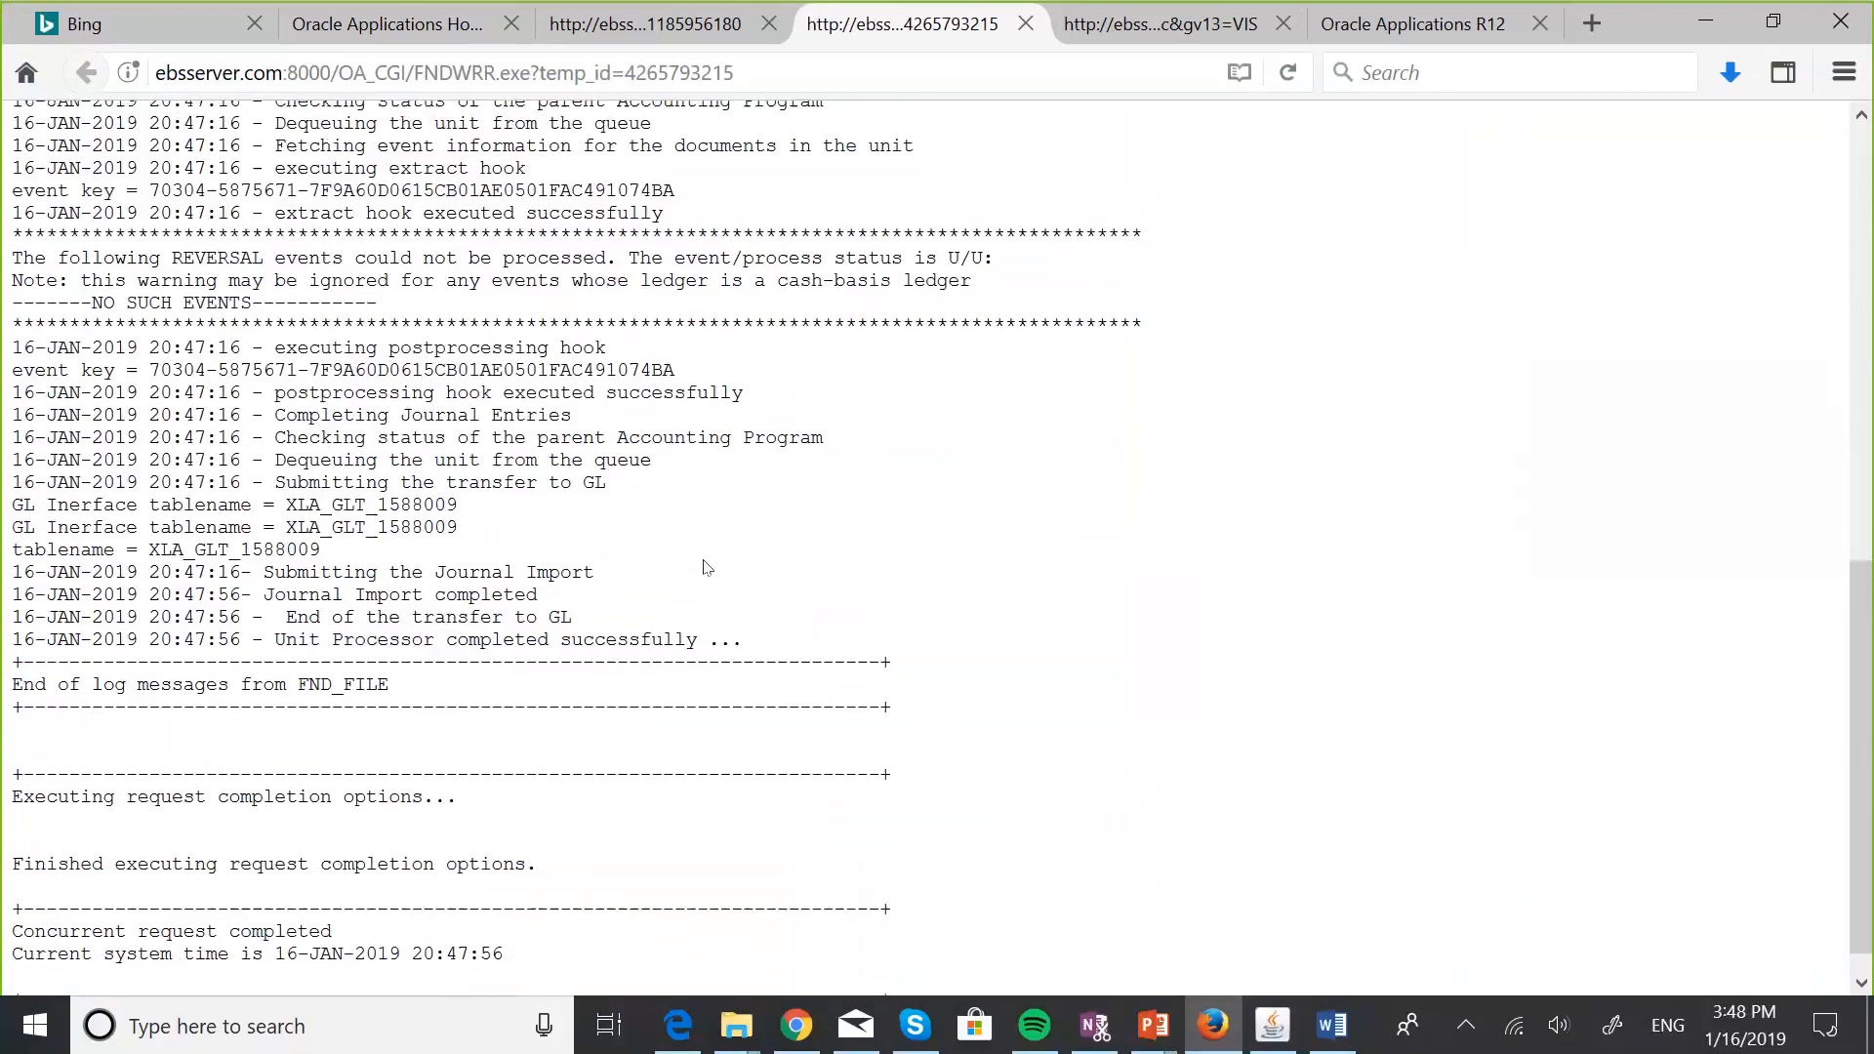
pyautogui.scroll(3, 707, 567)
pyautogui.scroll(3, 707, 567)
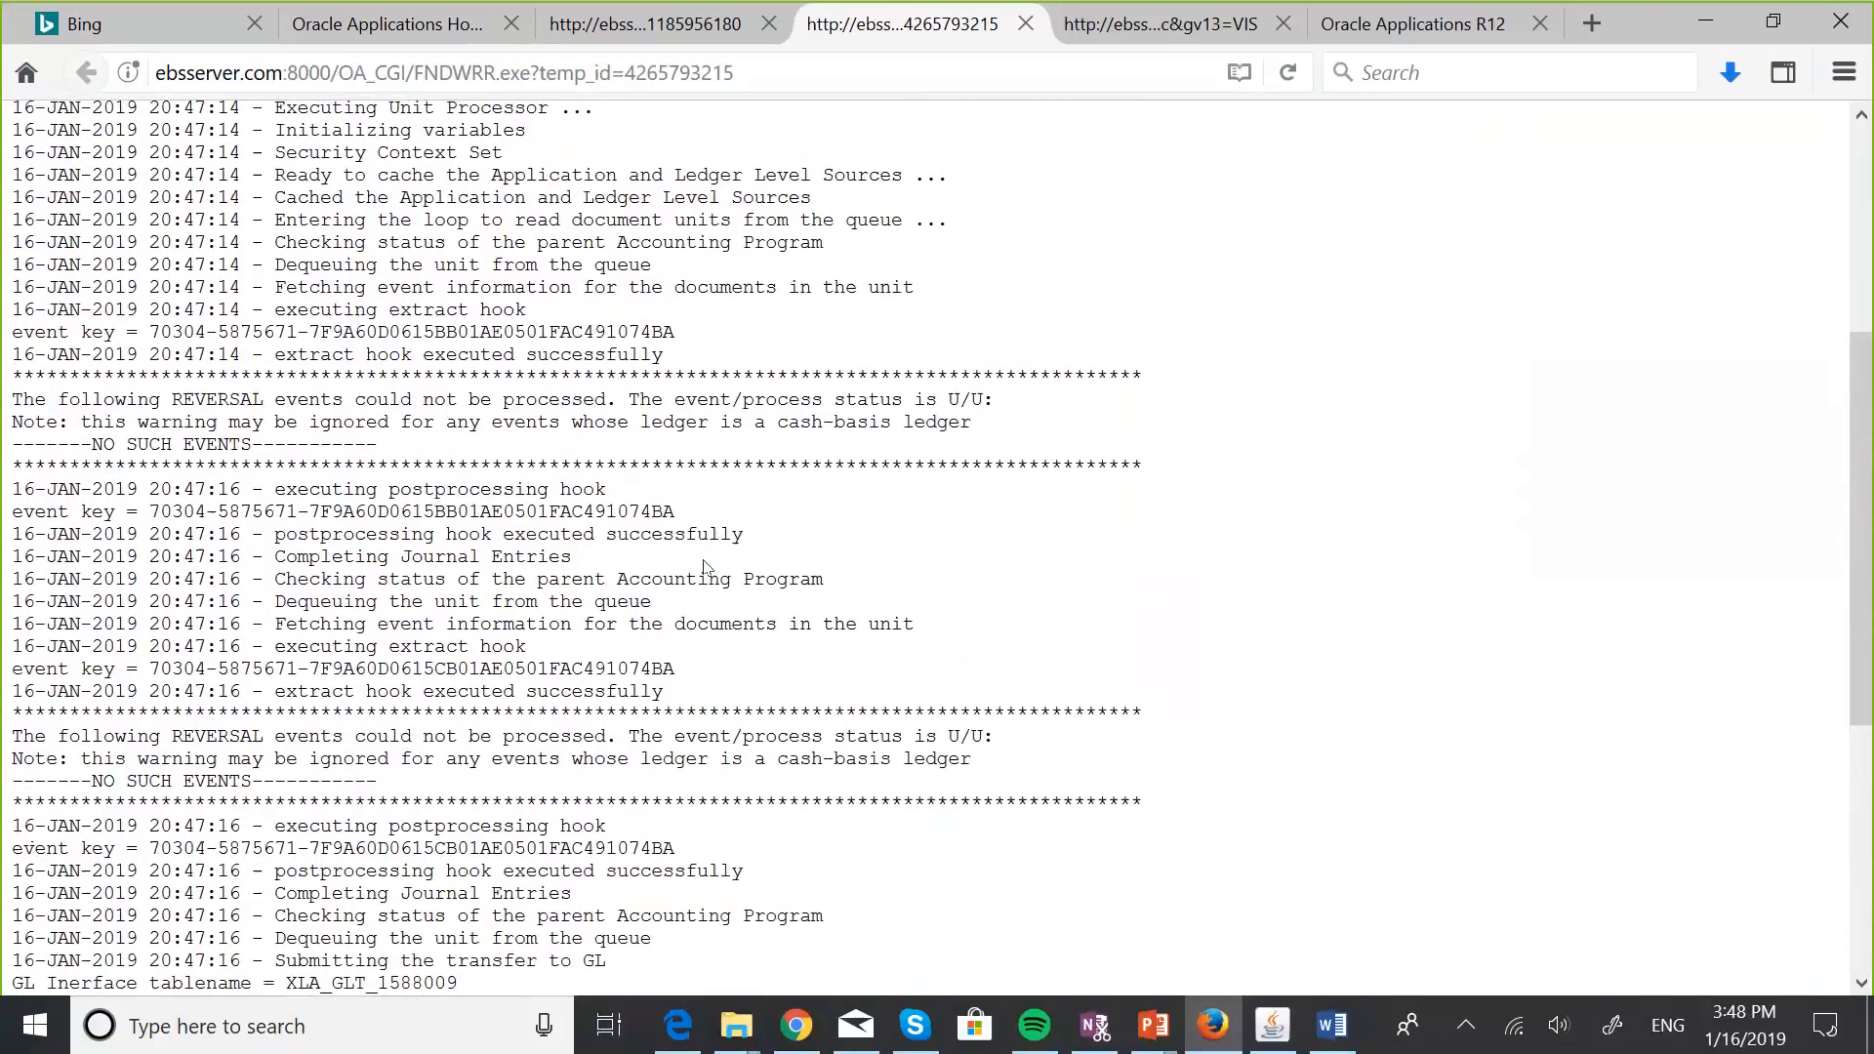
pyautogui.scroll(6, 707, 567)
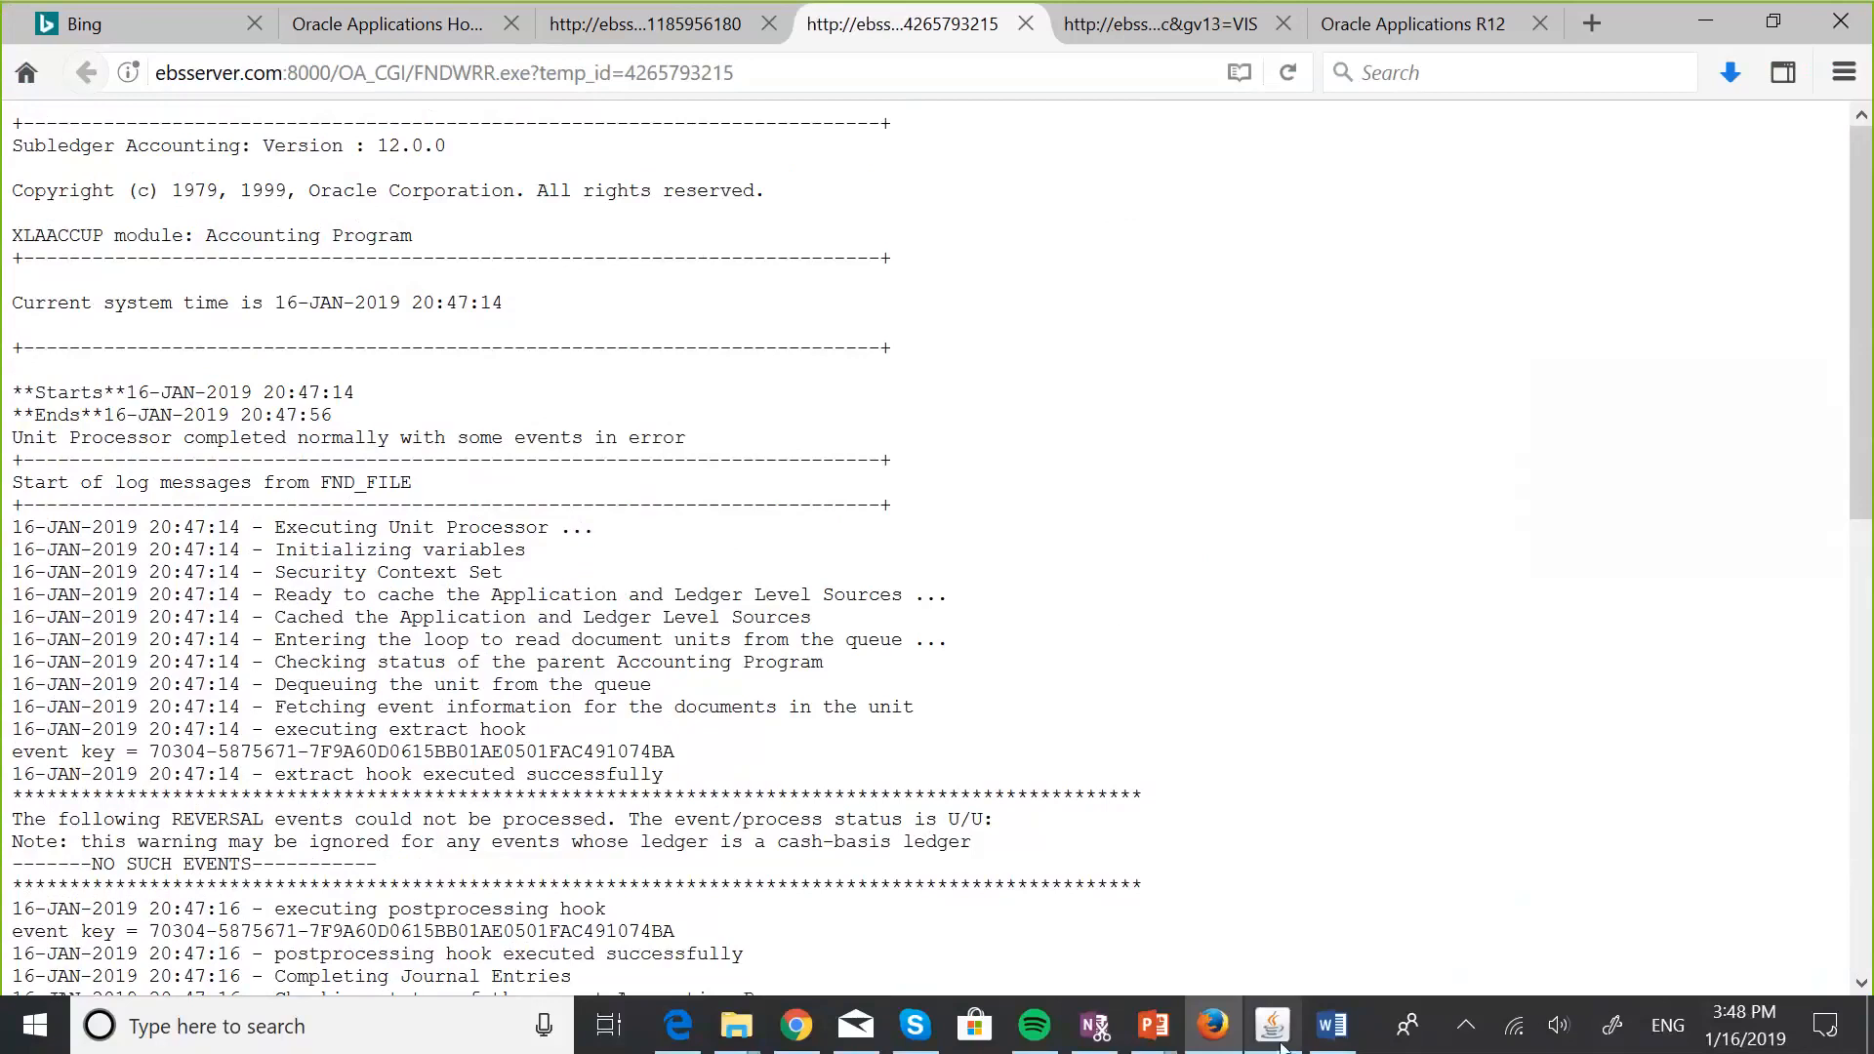
# Switch back to Oracle Applications and refresh the requests list.
pyautogui.moveTo(1270, 1014)
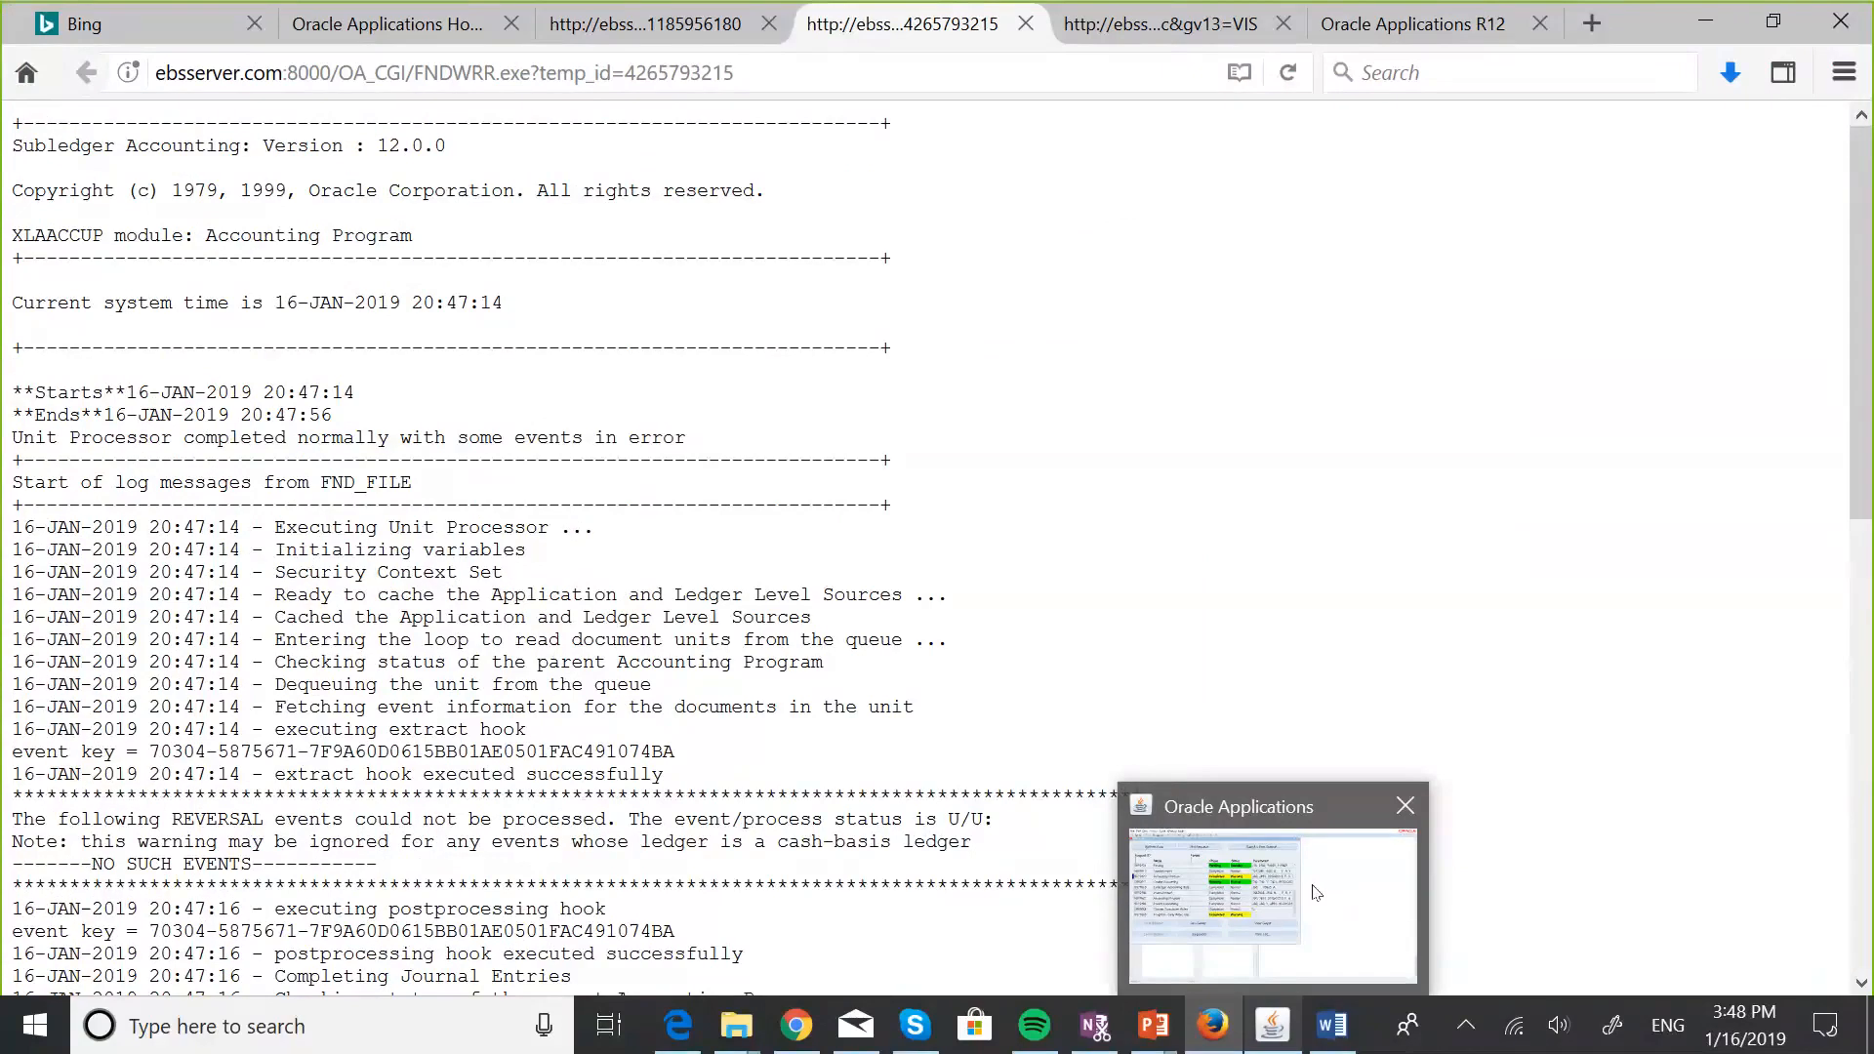
pyautogui.click(1288, 856)
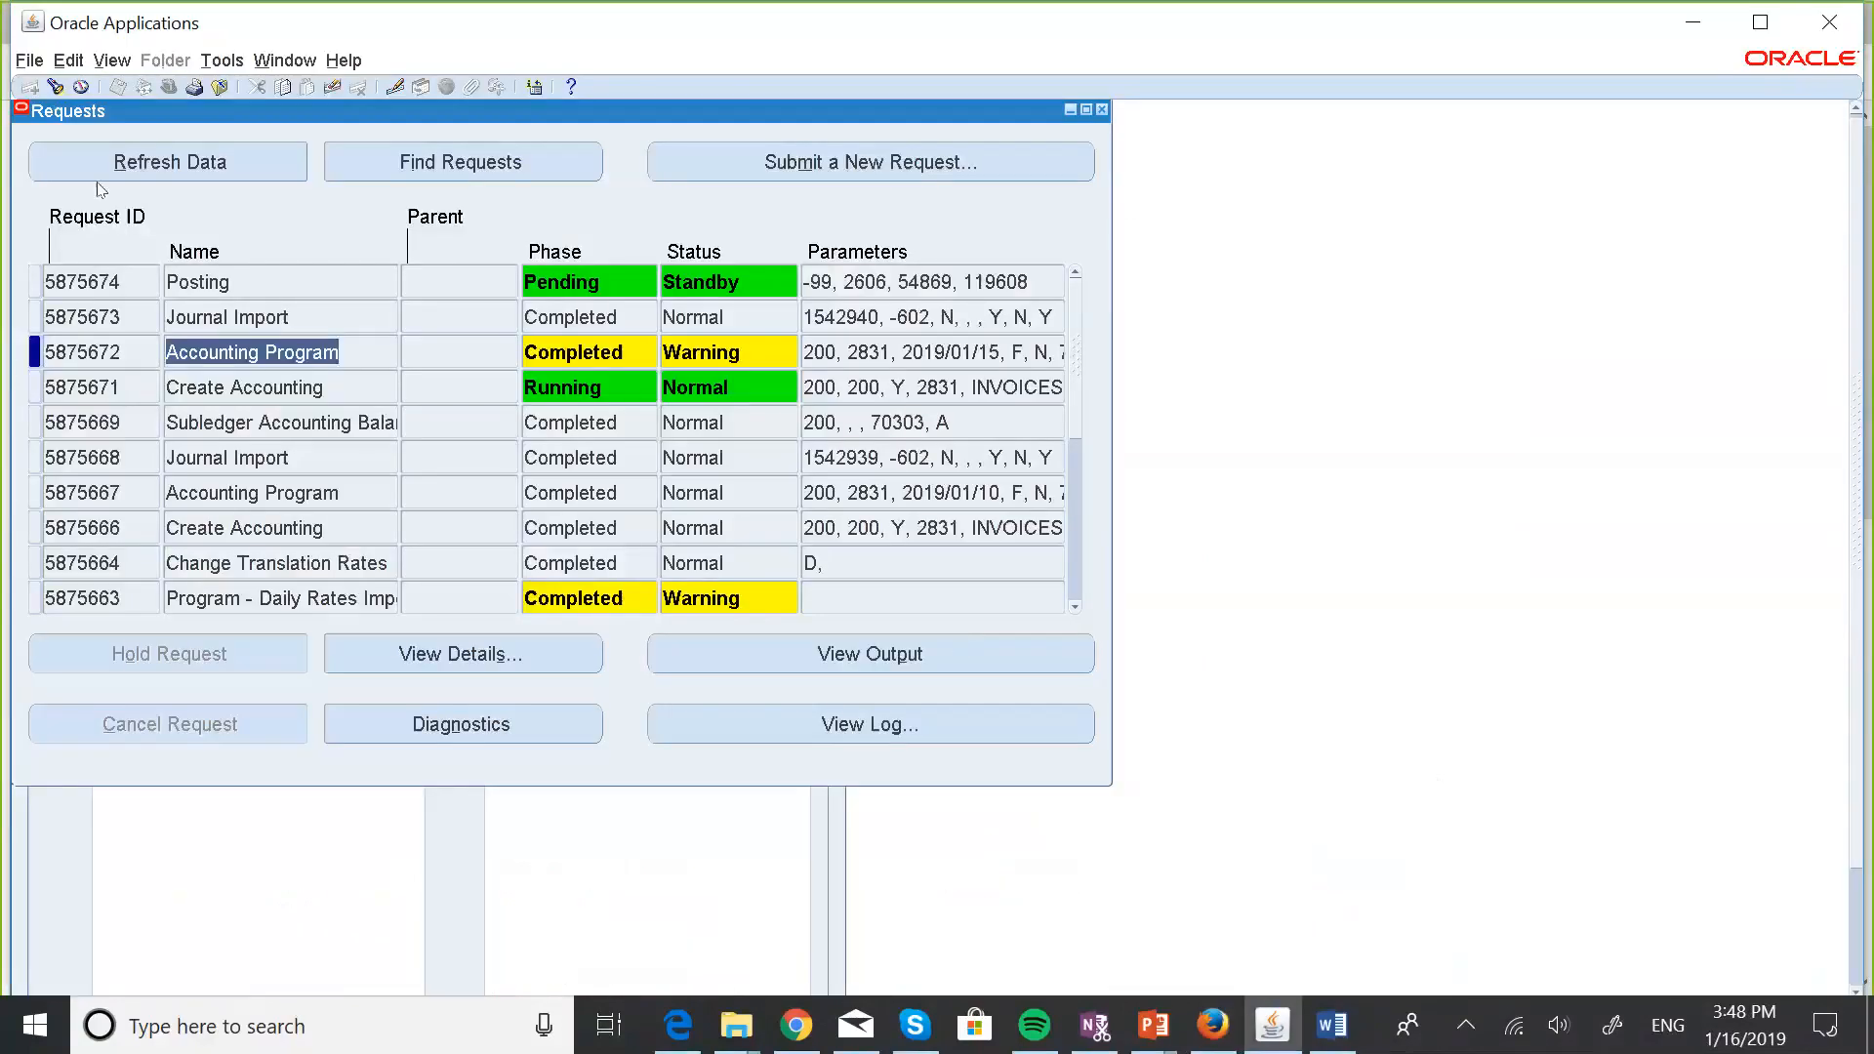
pyautogui.click(125, 163)
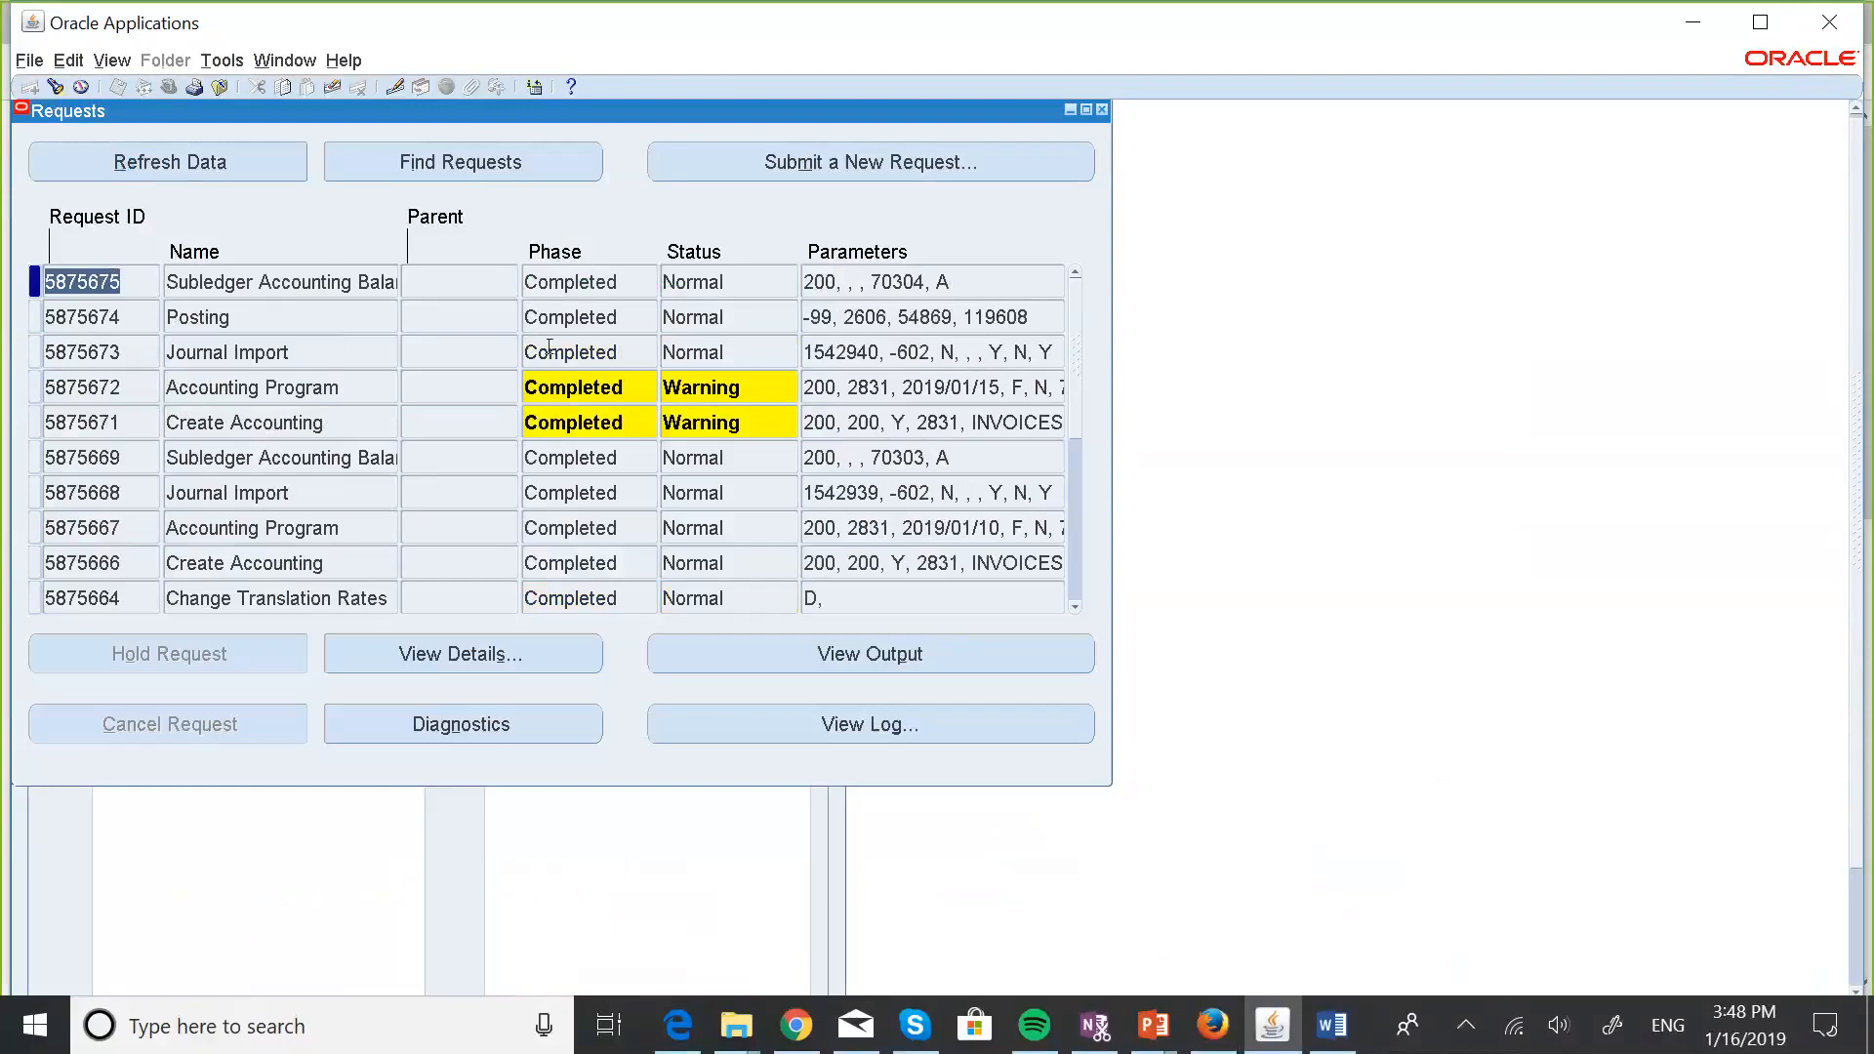
# Open the output of the latest Create Accounting request, Create_Accounting_160119.rtf, in Microsoft Word.
pyautogui.click(704, 418)
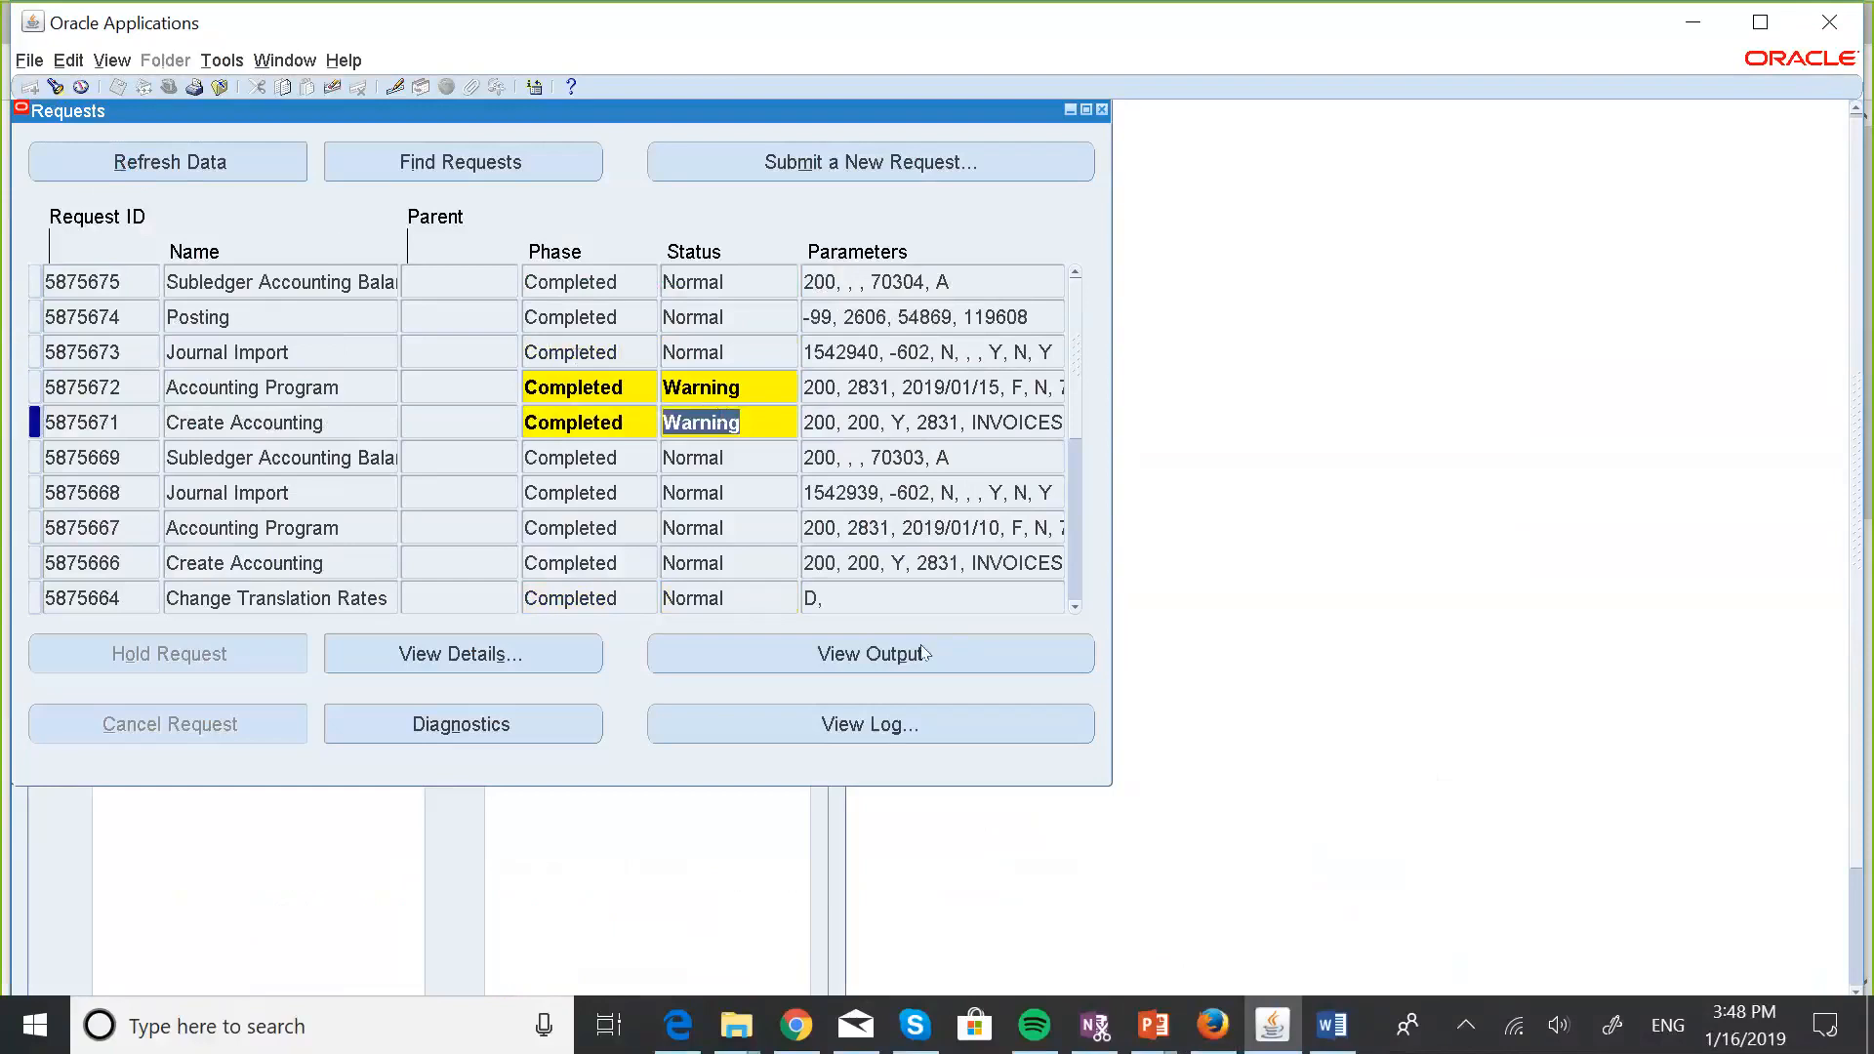
pyautogui.click(921, 653)
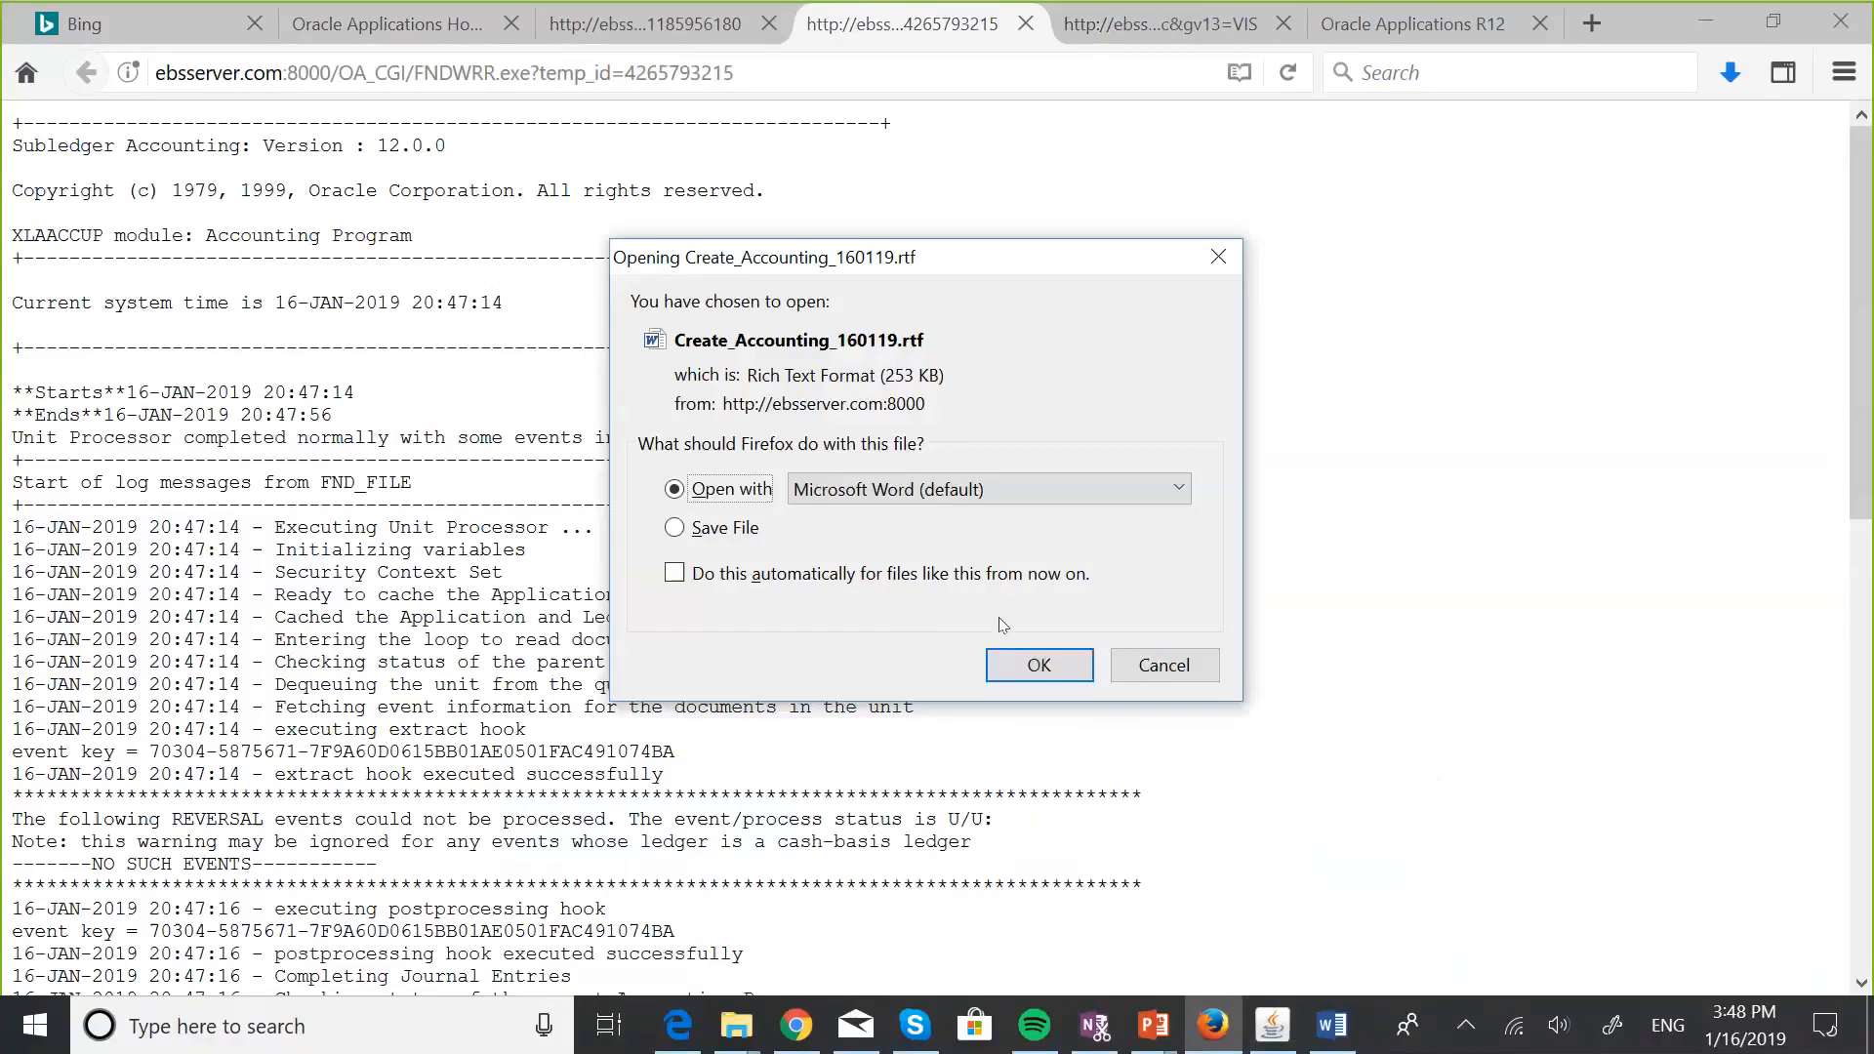
pyautogui.click(1027, 675)
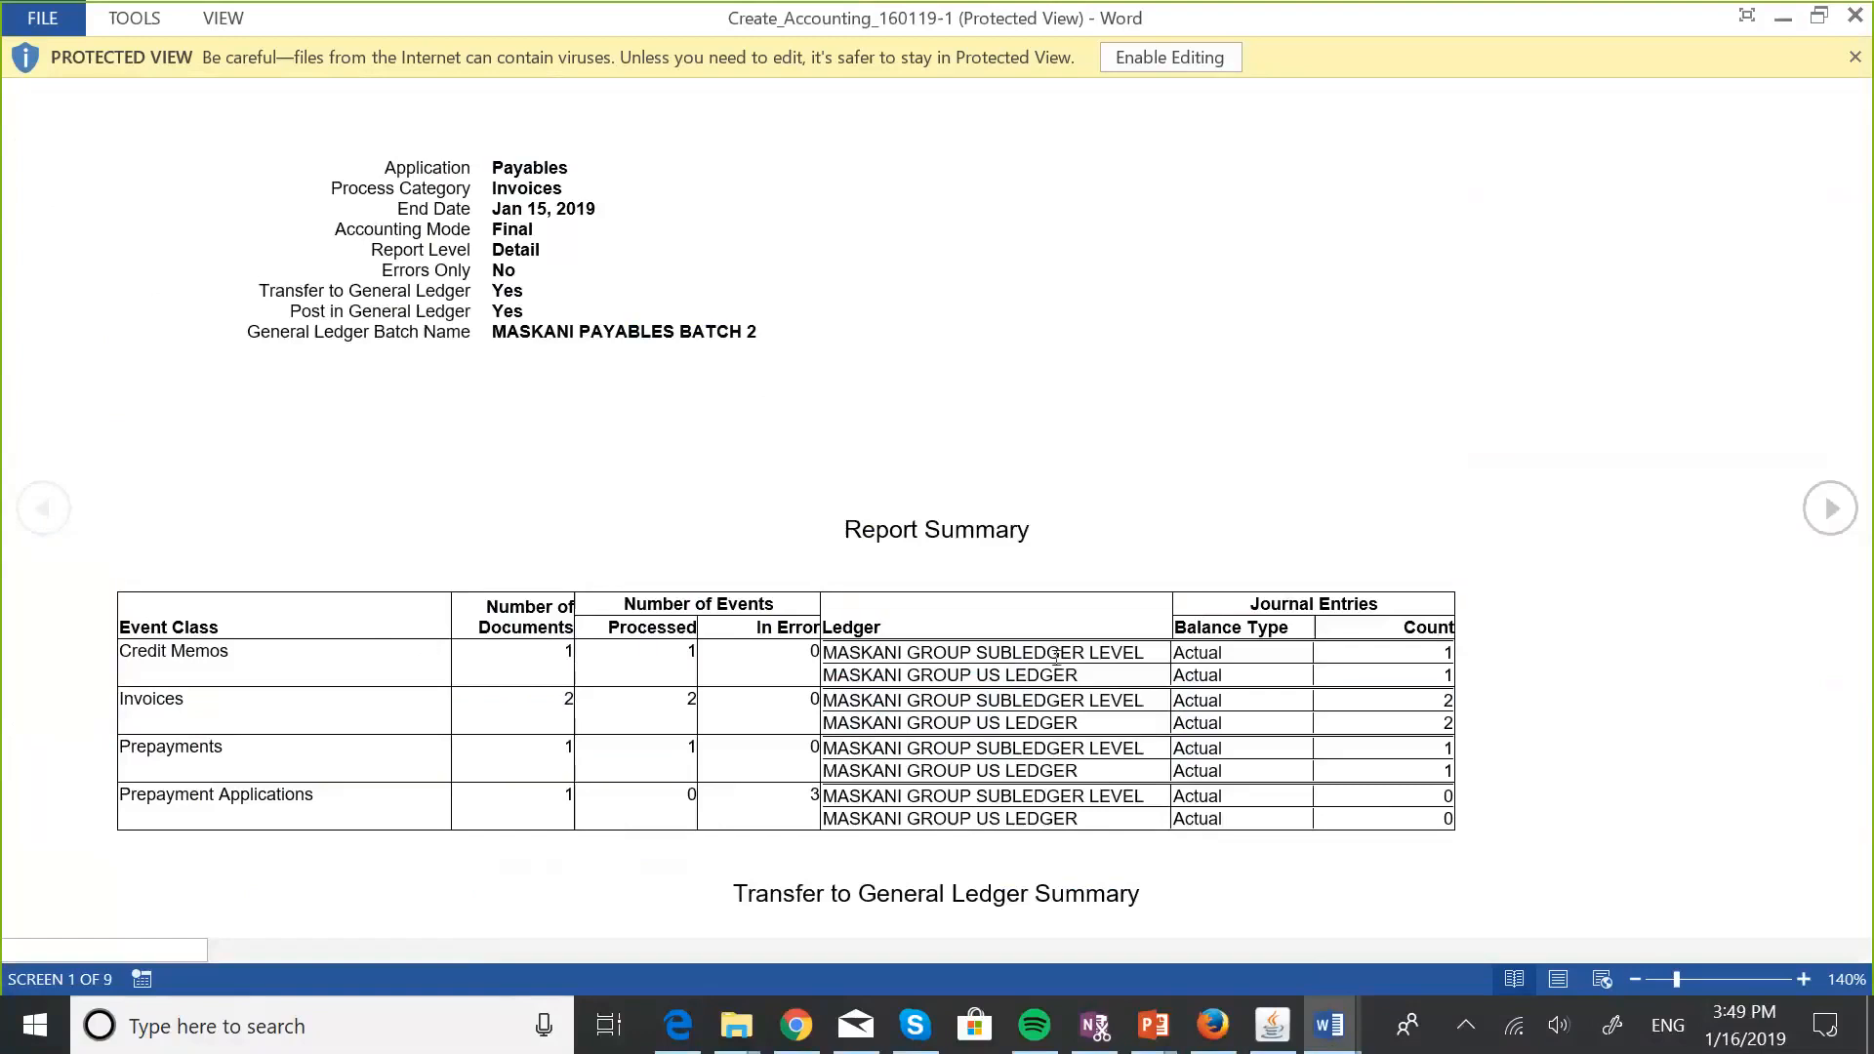
# Examine the transfer summary and the subledger journal entries for credit memos, invoices and prepayments in the Create Accounting report.
pyautogui.click(1829, 509)
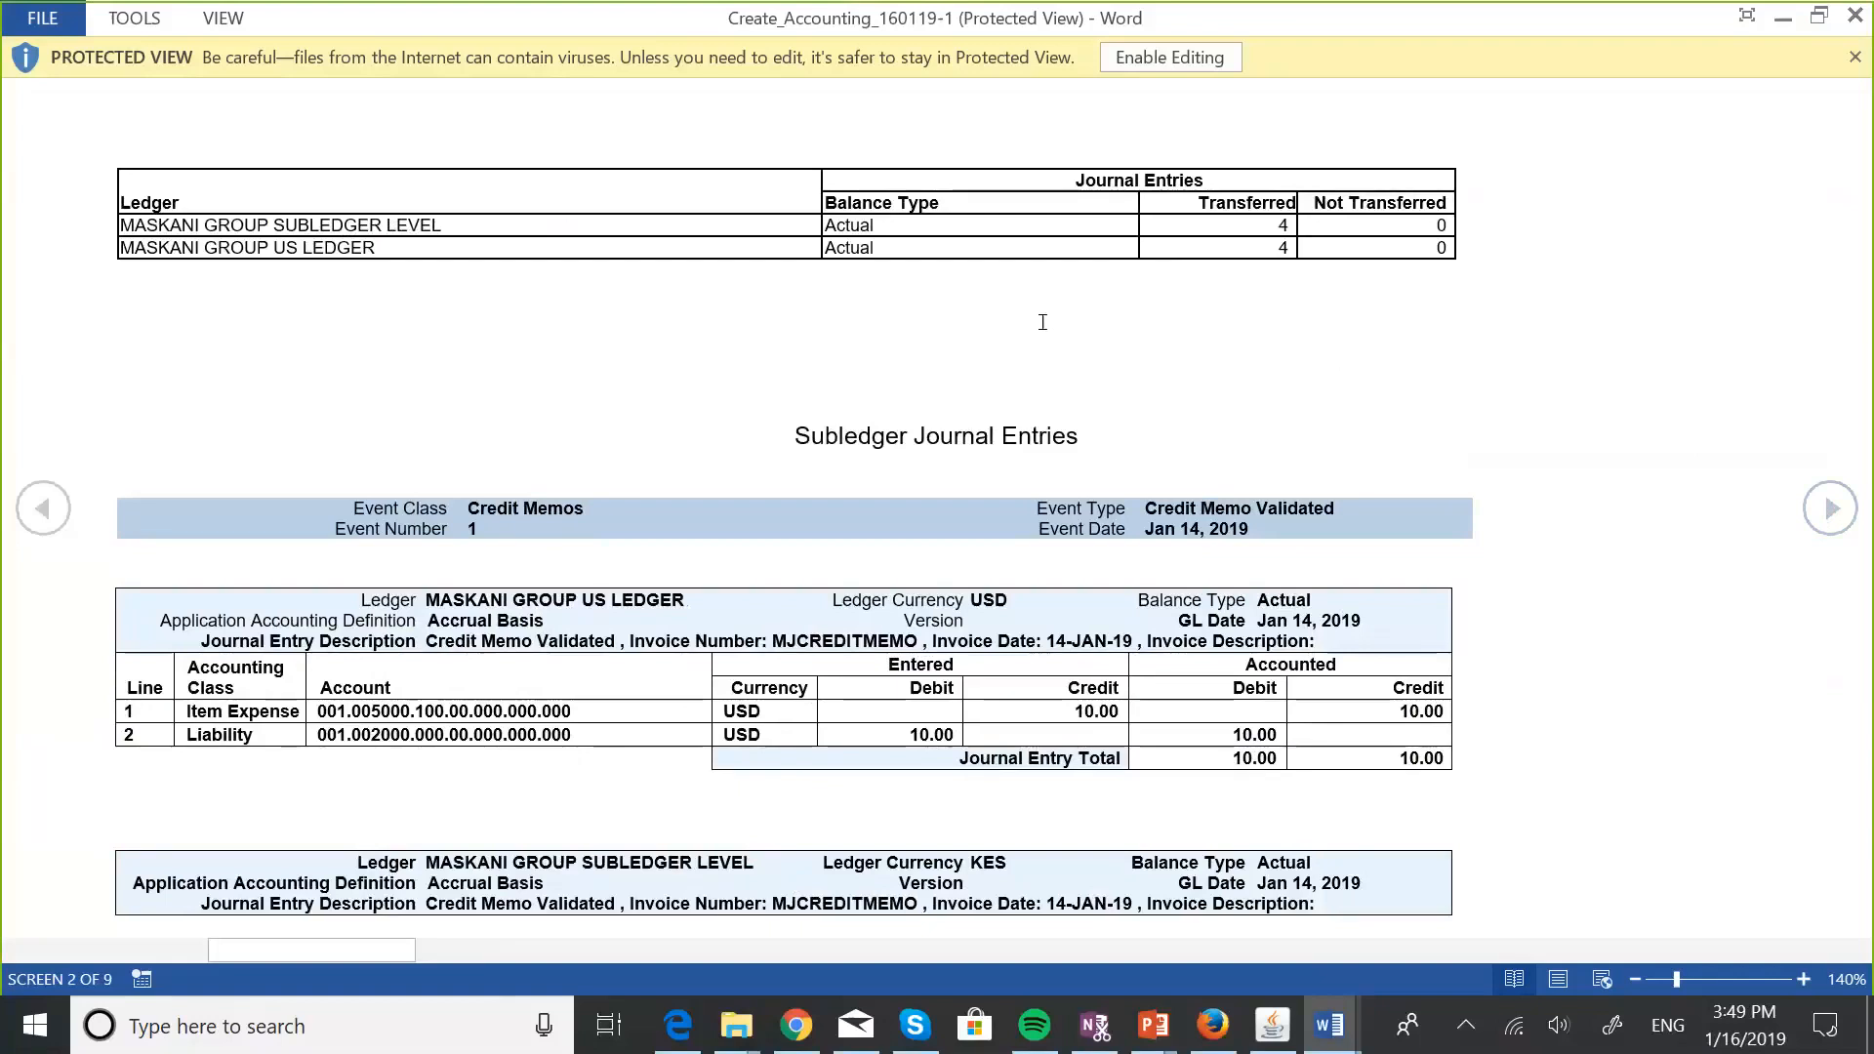
pyautogui.click(1830, 507)
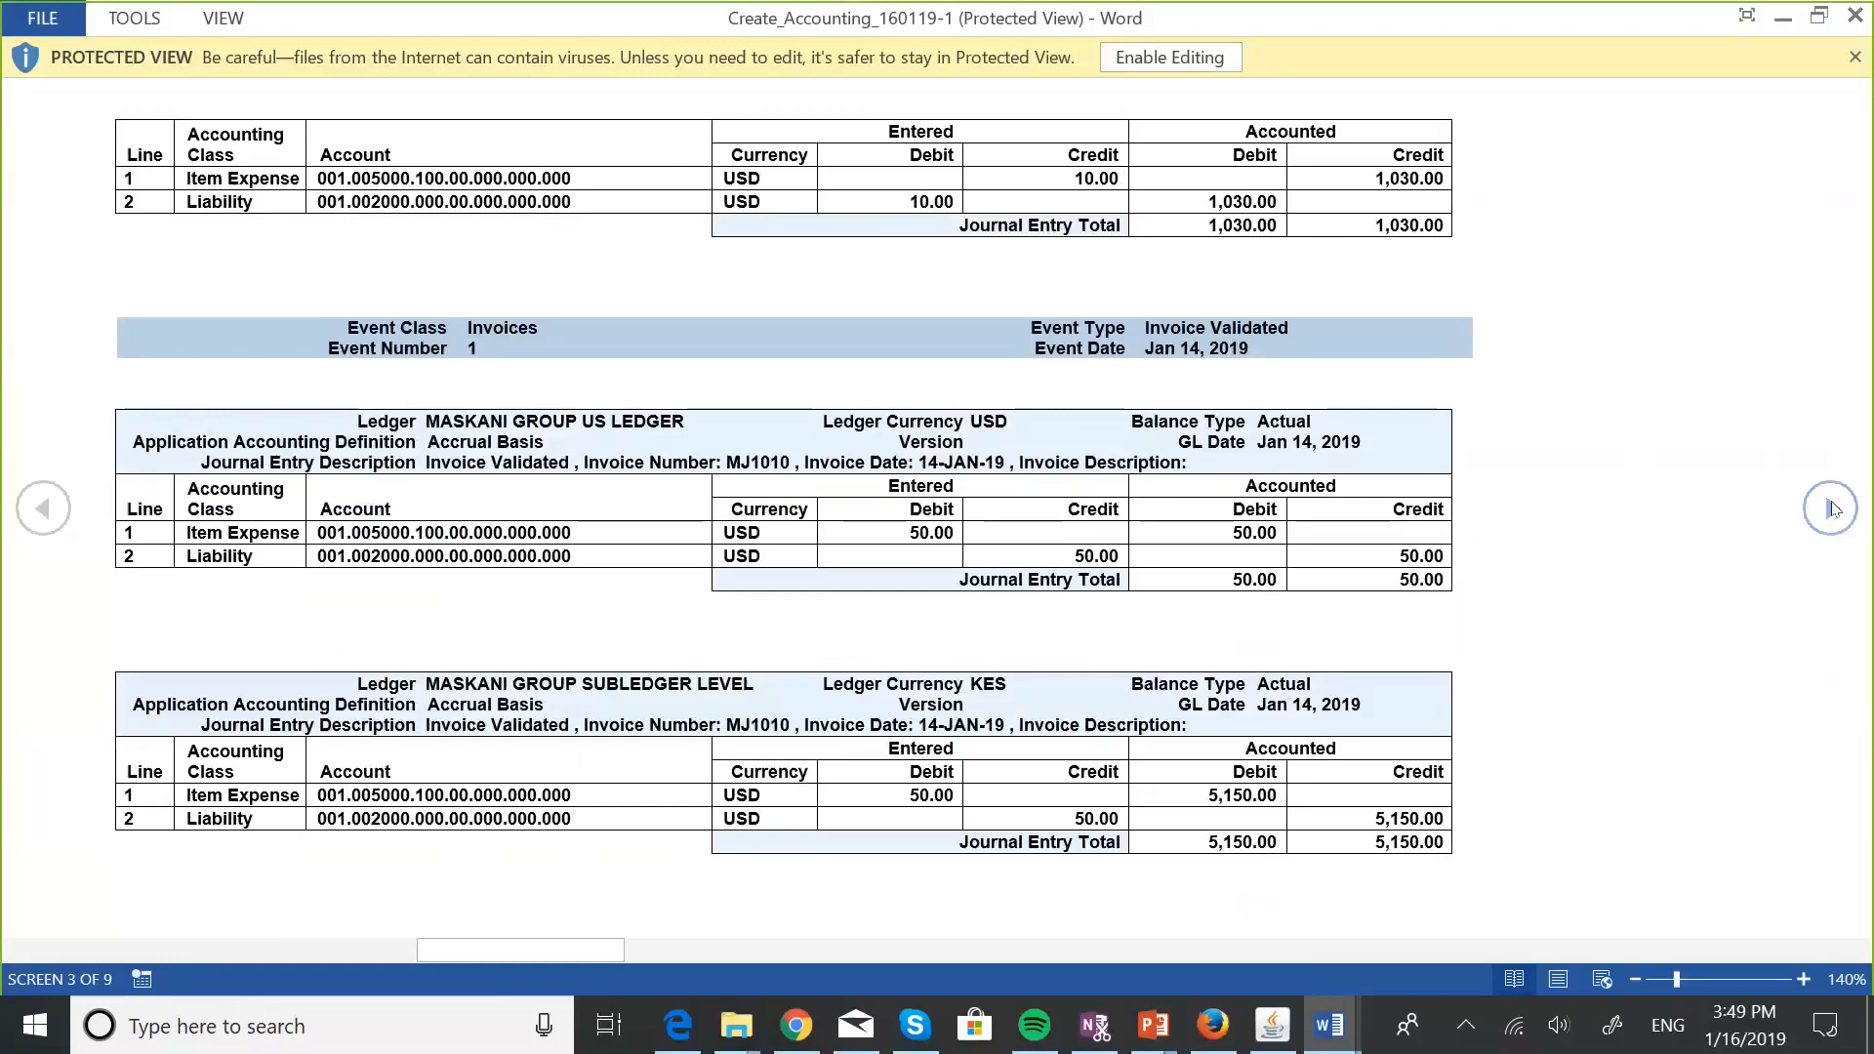
pyautogui.click(1831, 508)
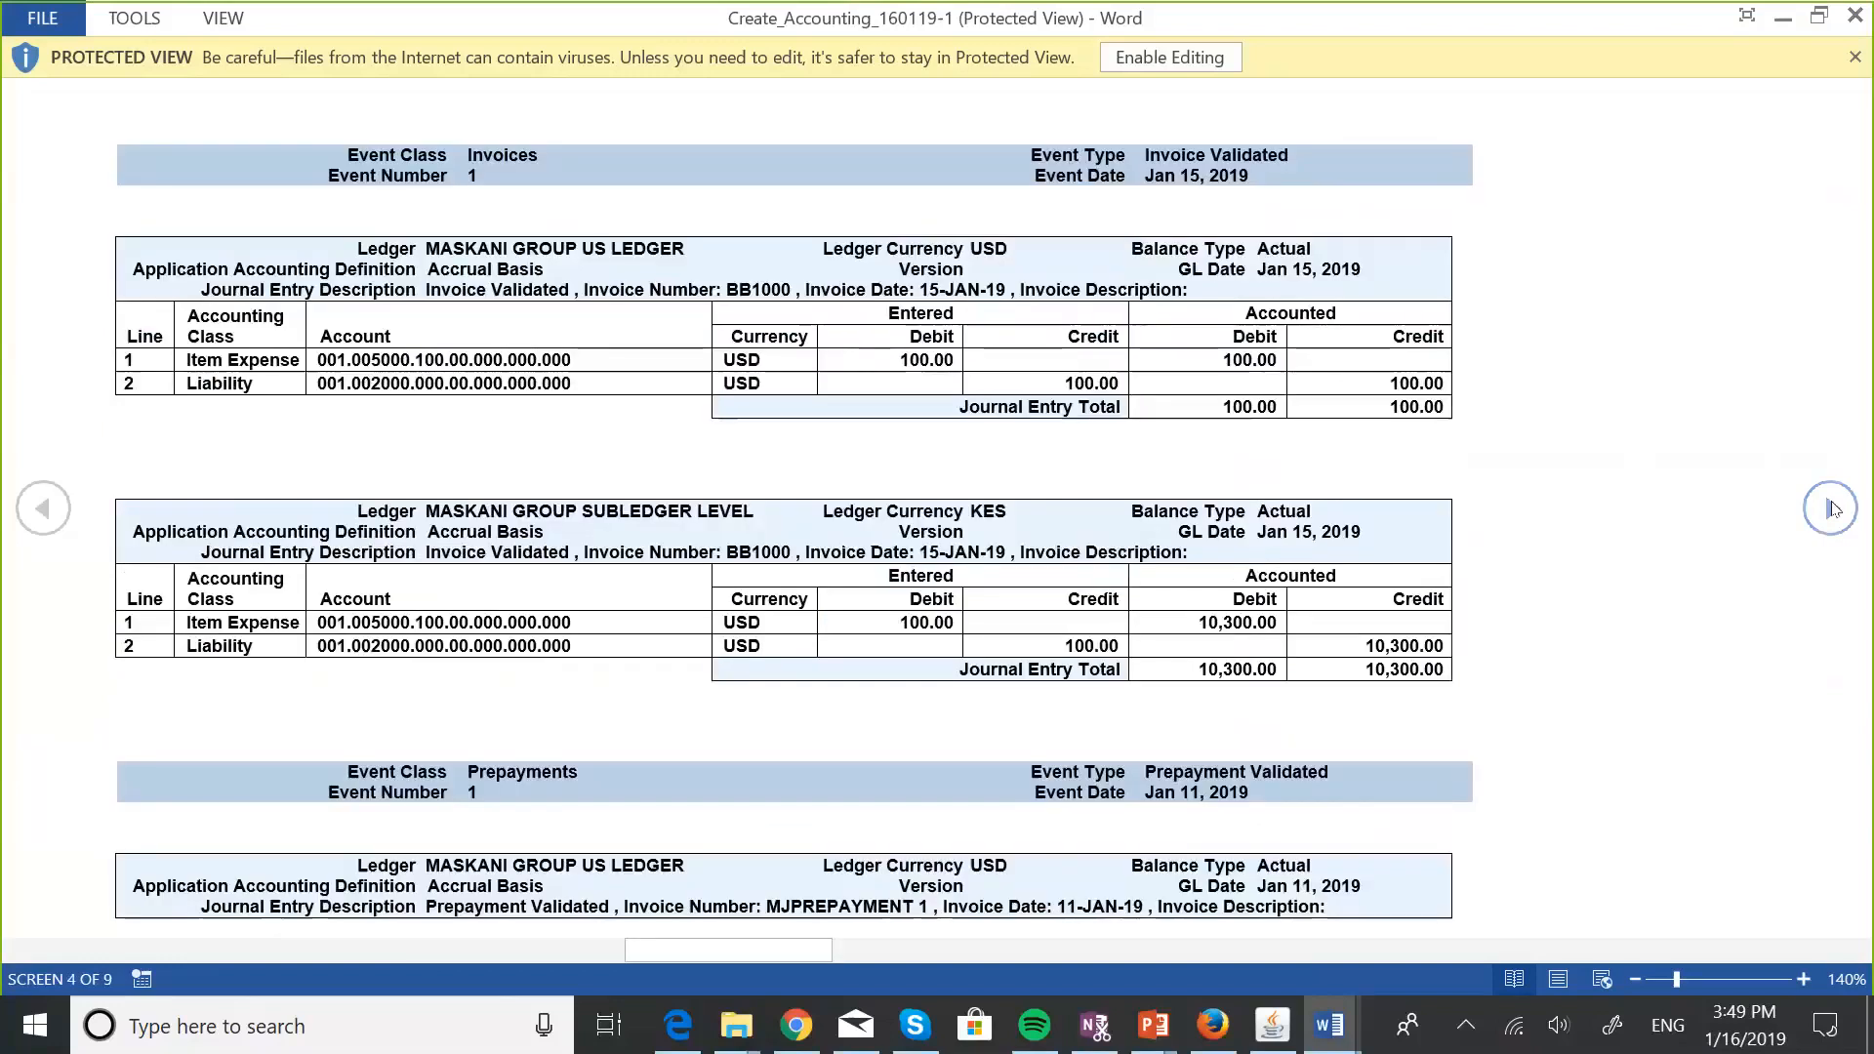
pyautogui.click(43, 509)
# Return to Oracle Applications, leave the requests list and switch the responsibility to MASKANI GROUP GL_US SUPER USER.
pyautogui.hotkey('alt', 'Tab')
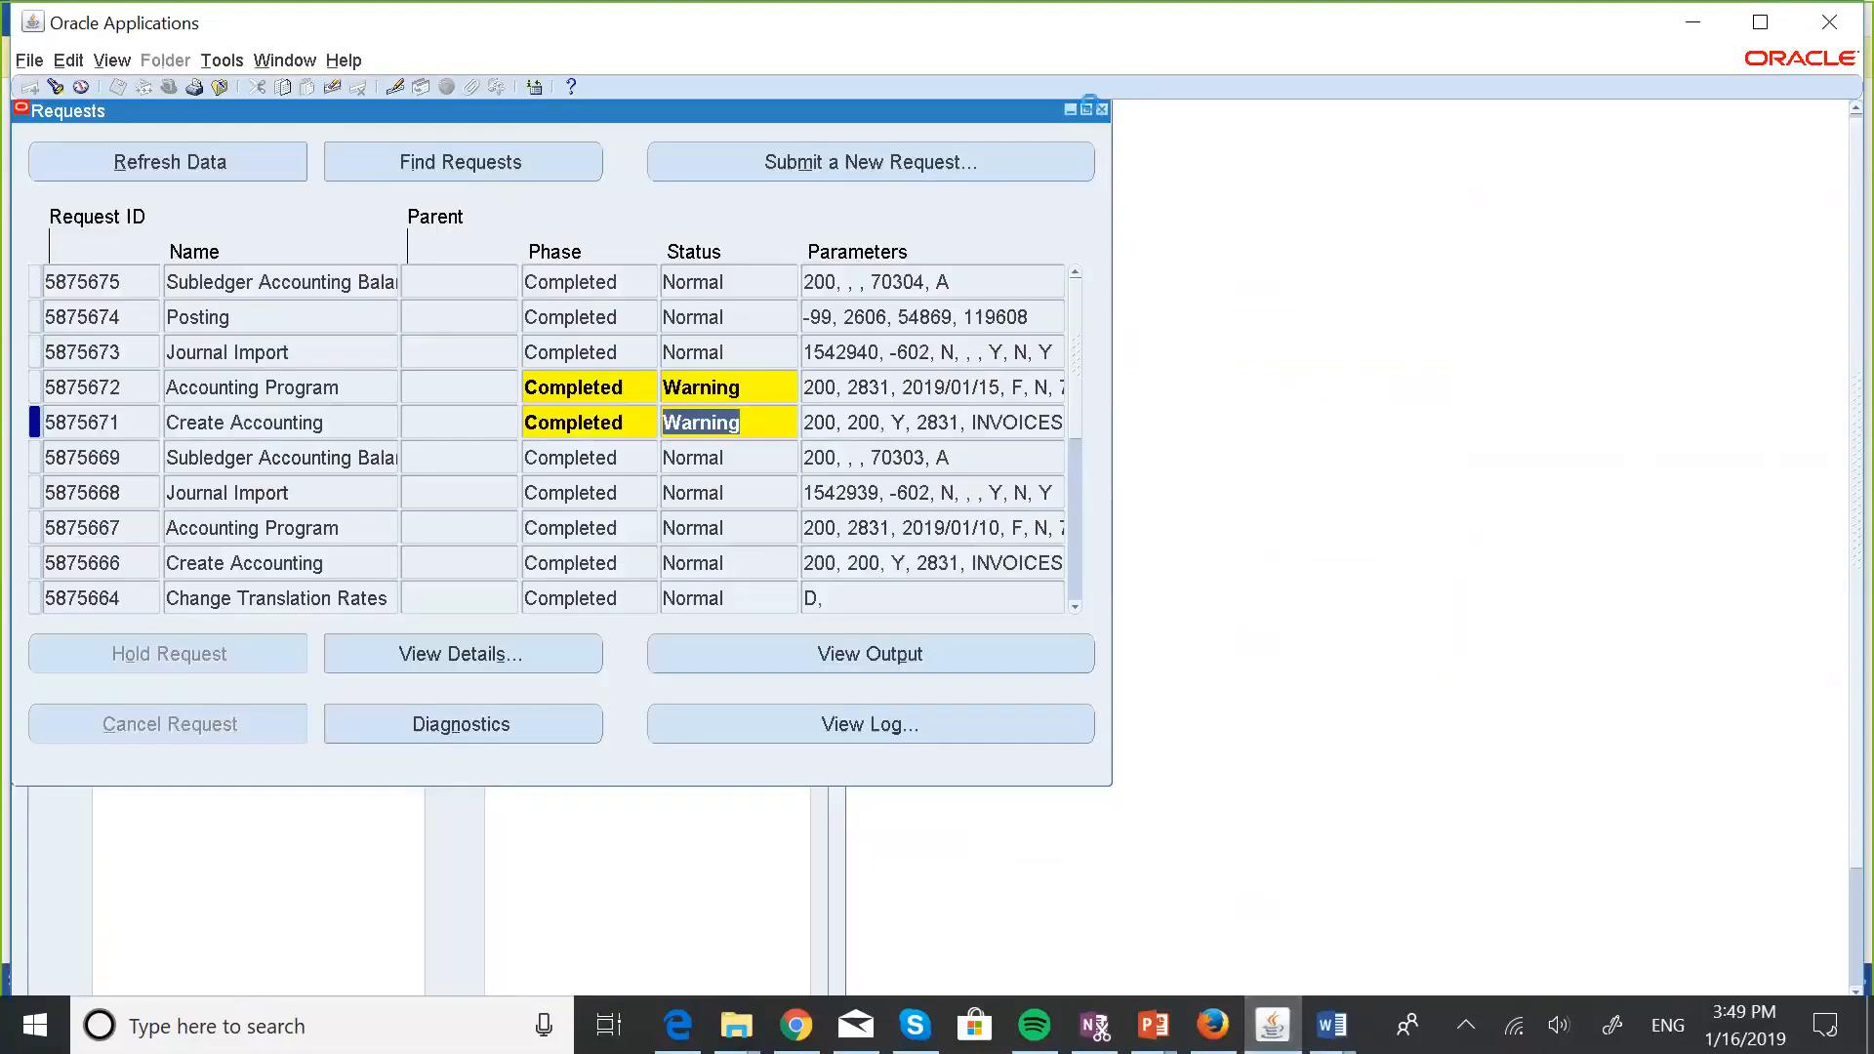
pyautogui.click(1101, 111)
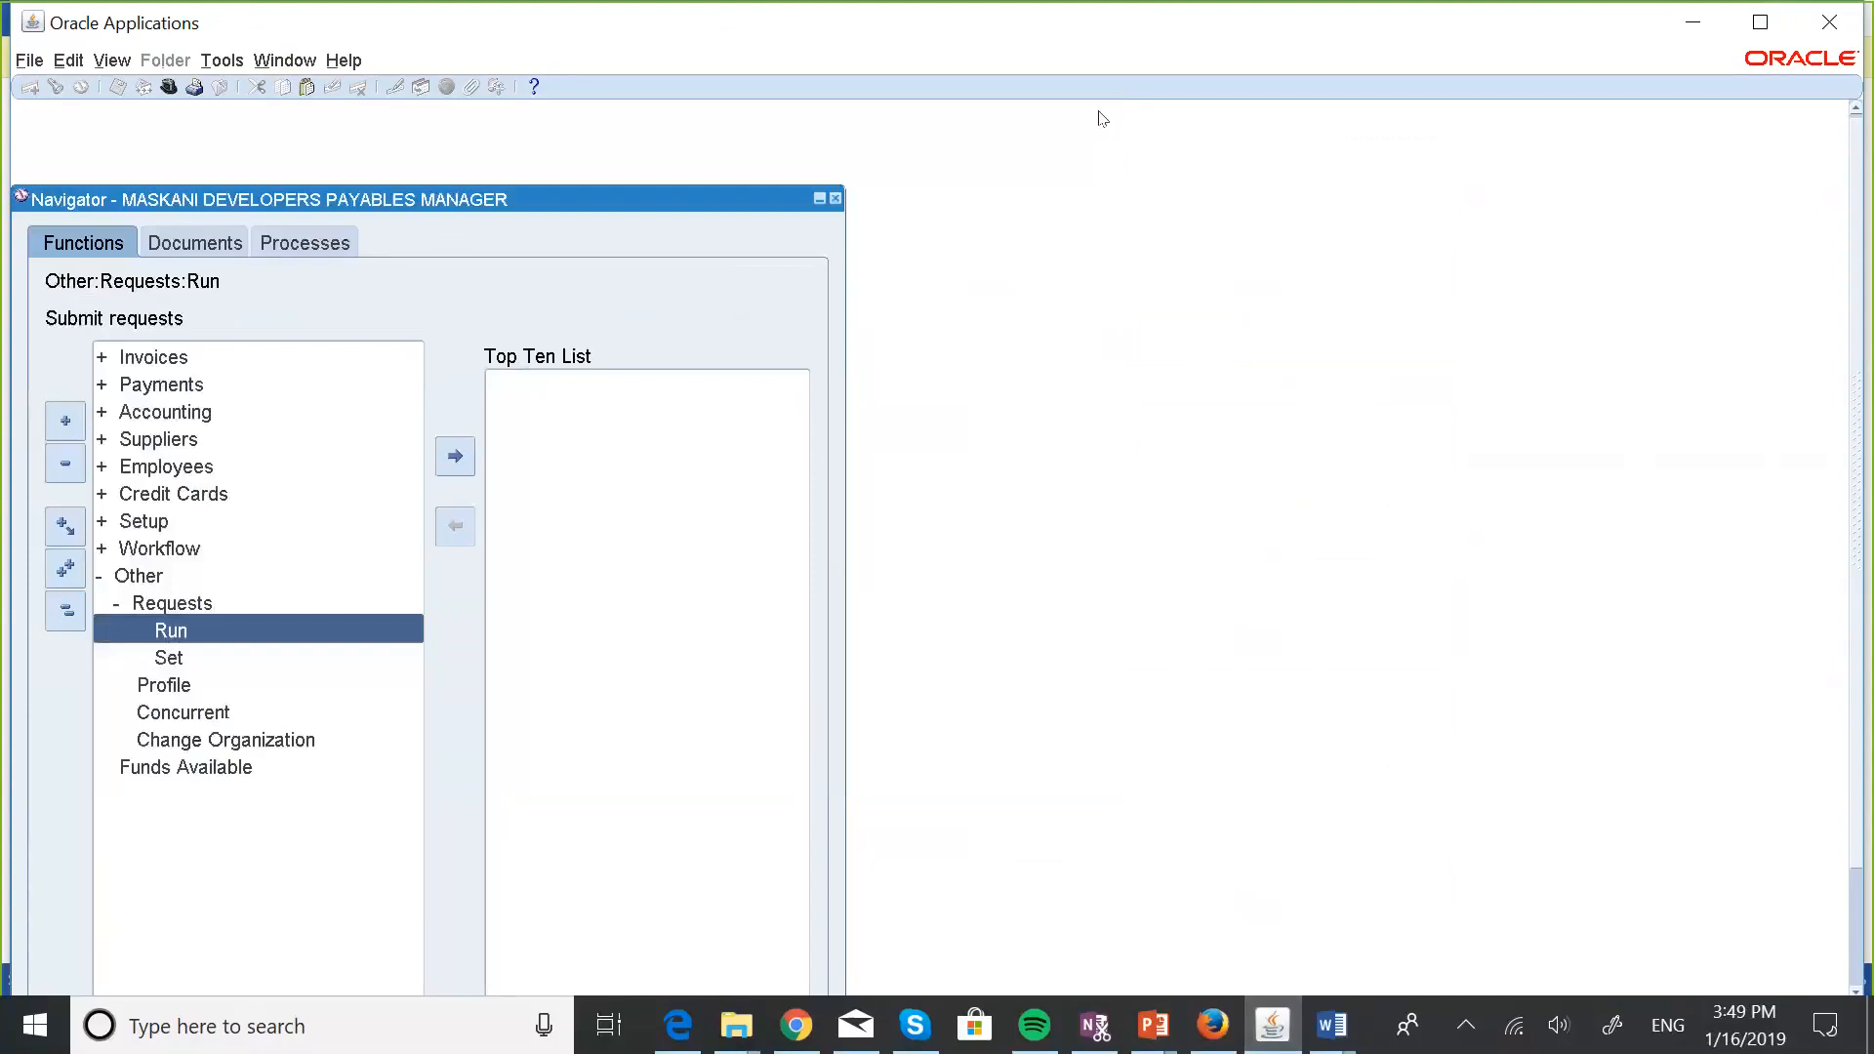
pyautogui.click(18, 64)
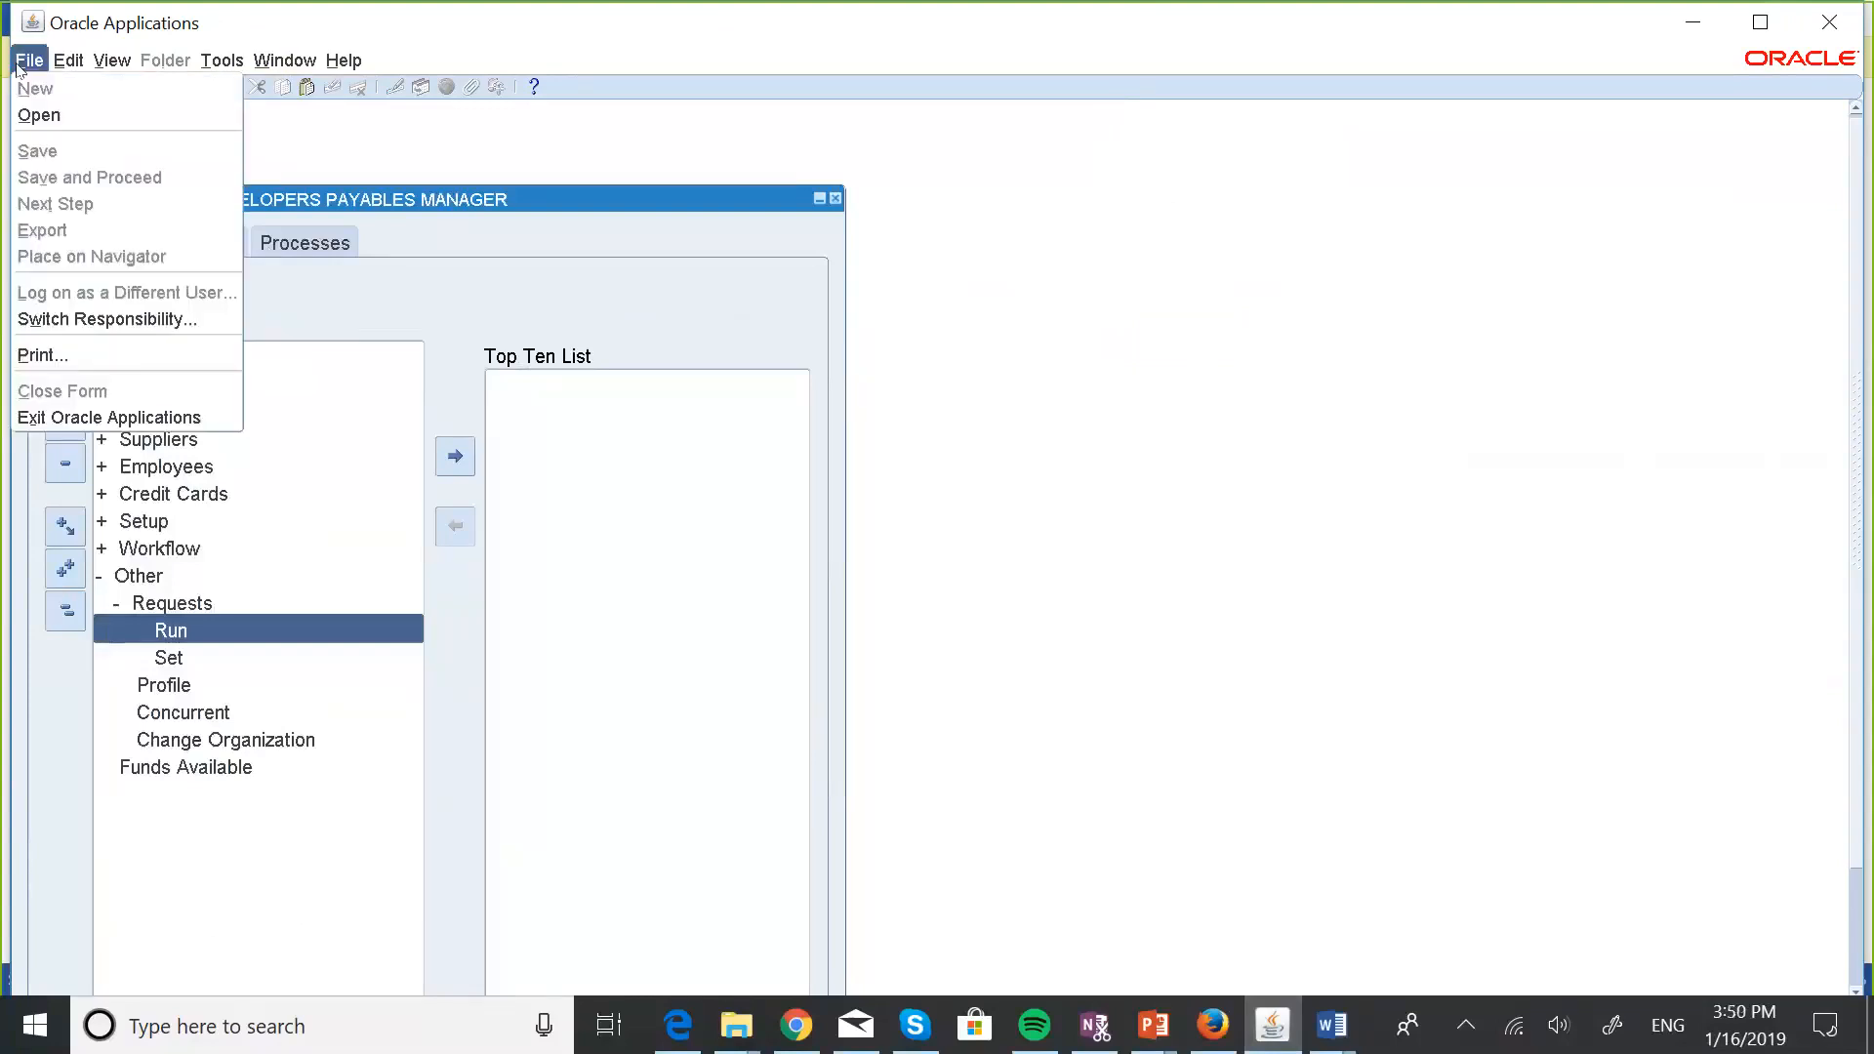
pyautogui.click(115, 319)
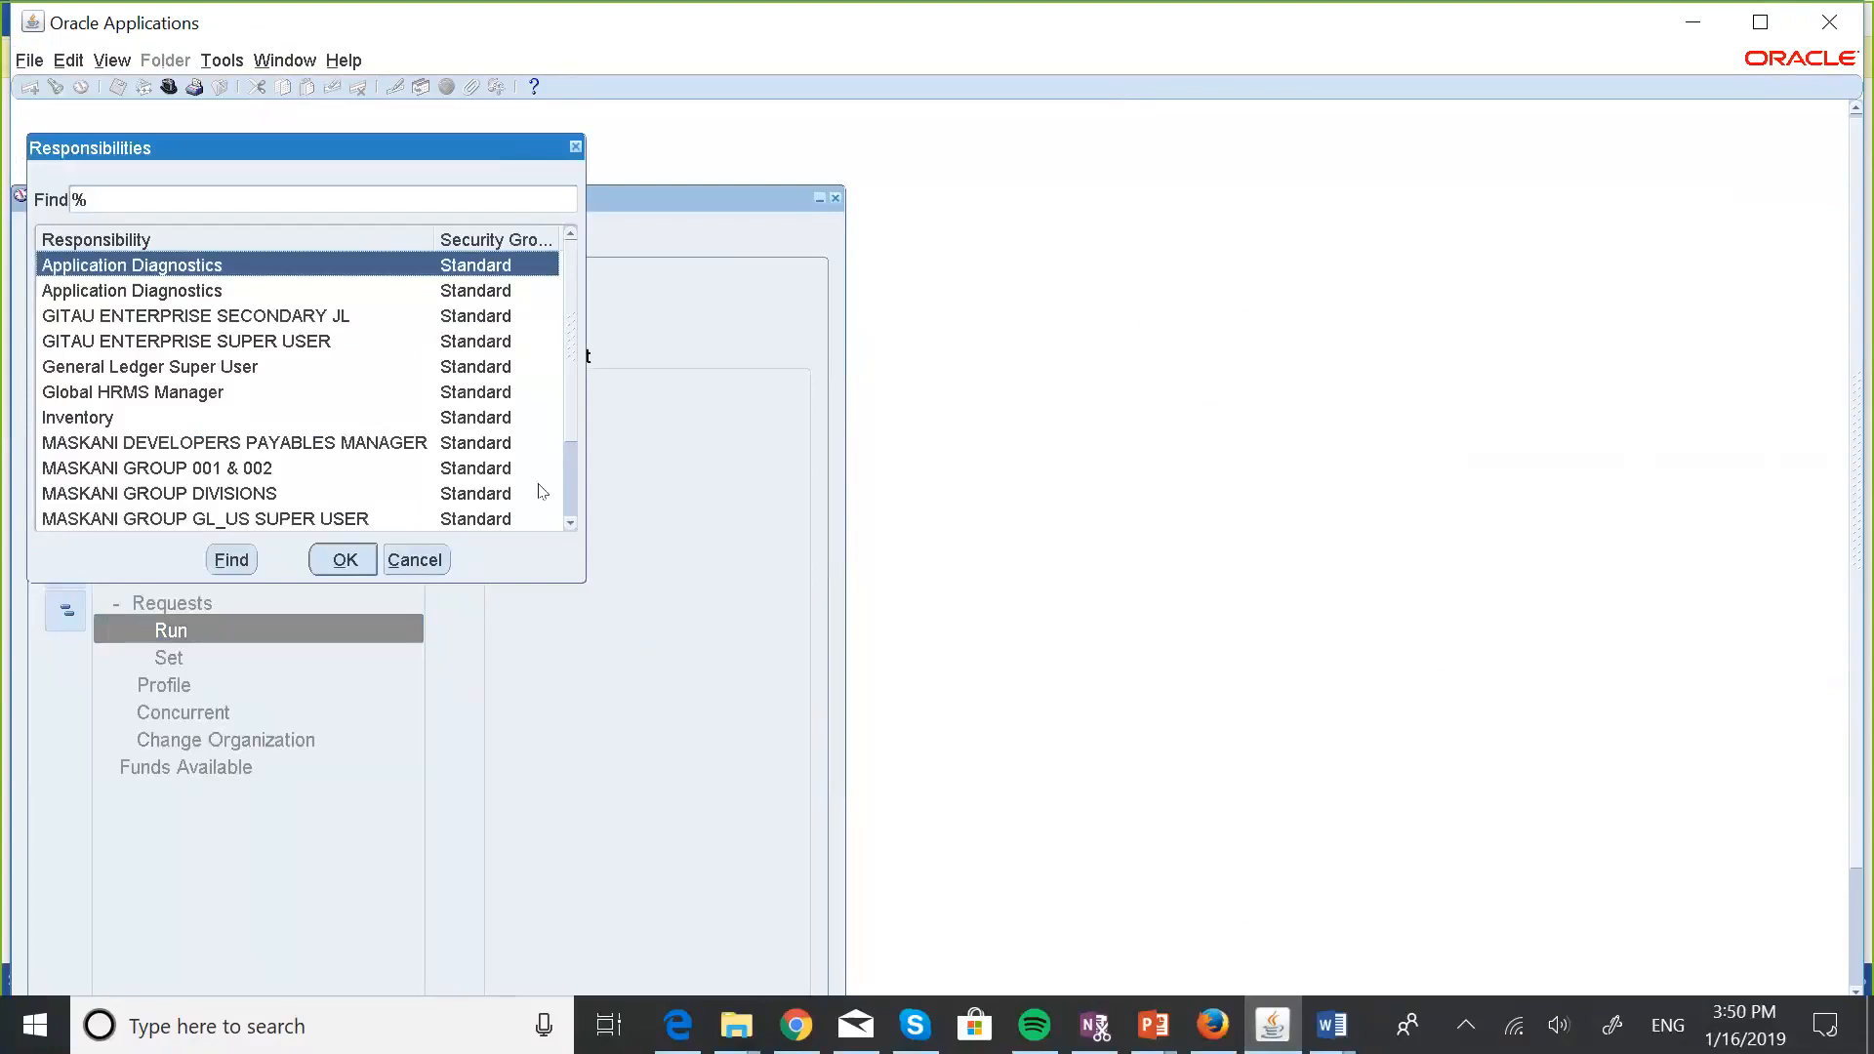
pyautogui.click(571, 524)
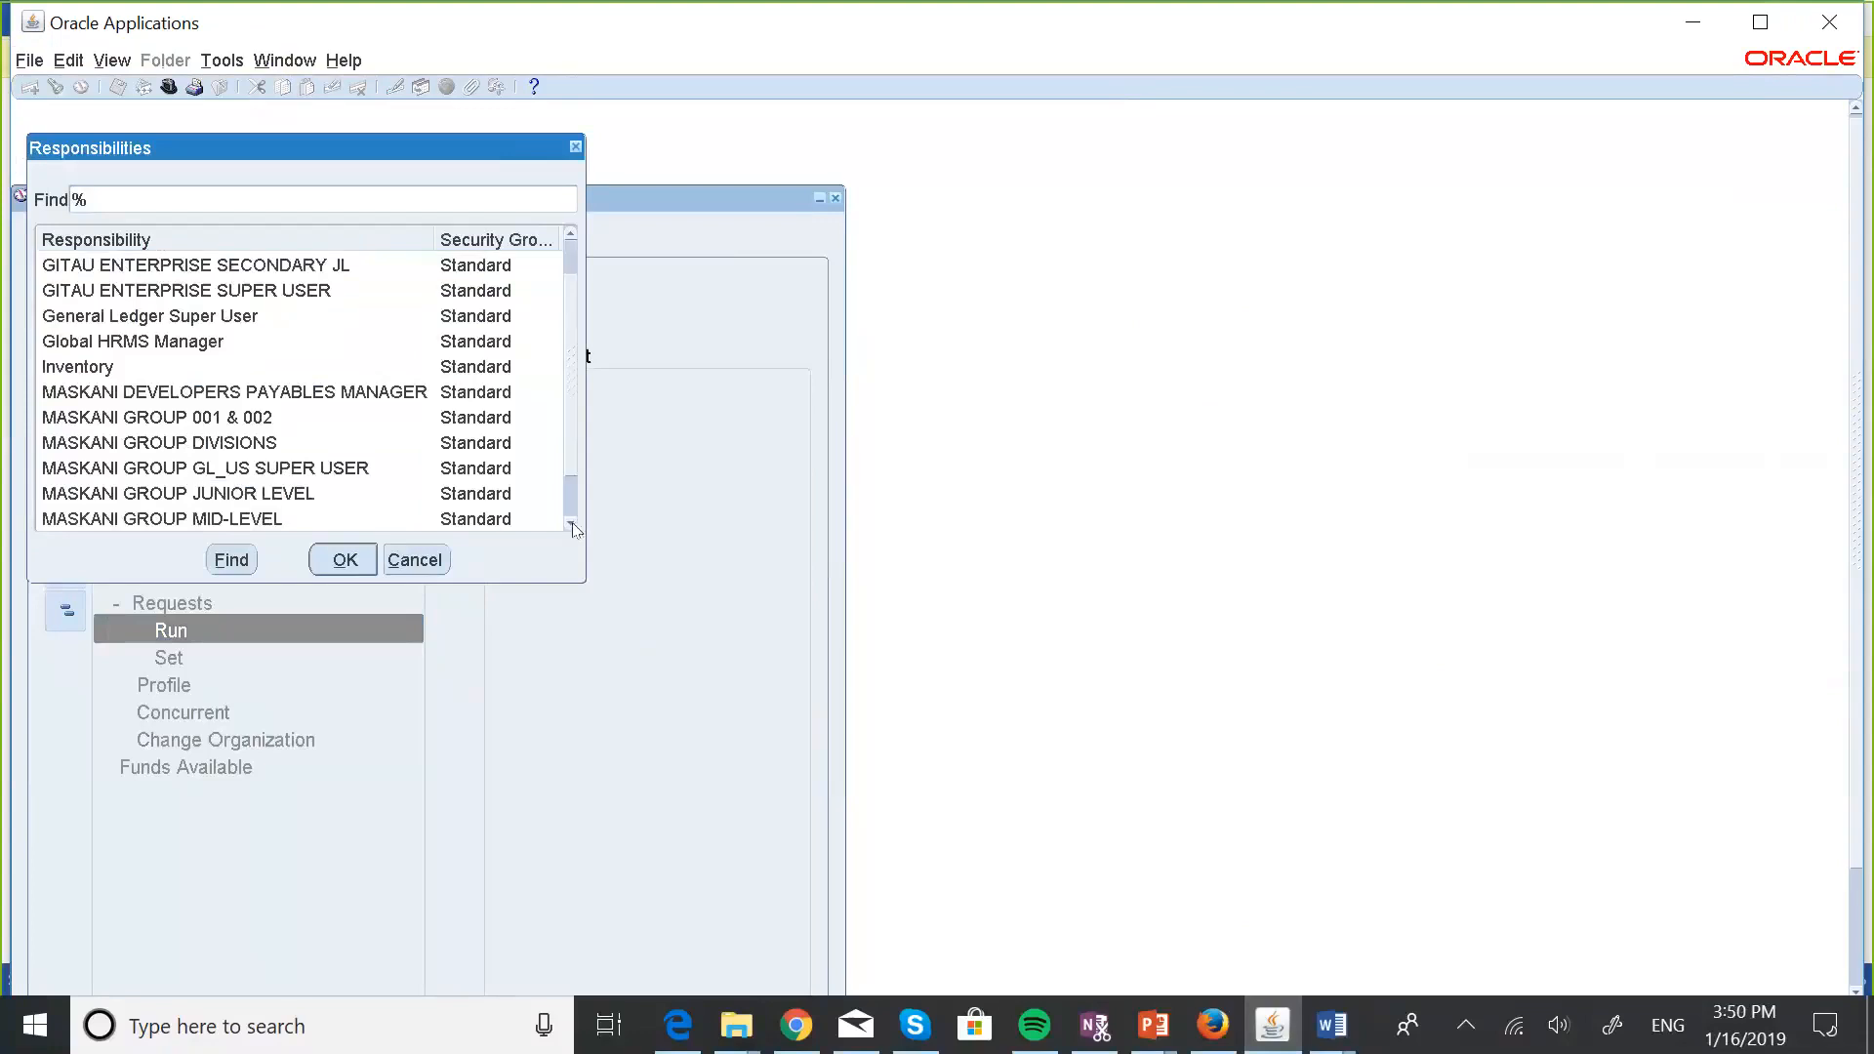
pyautogui.click(345, 475)
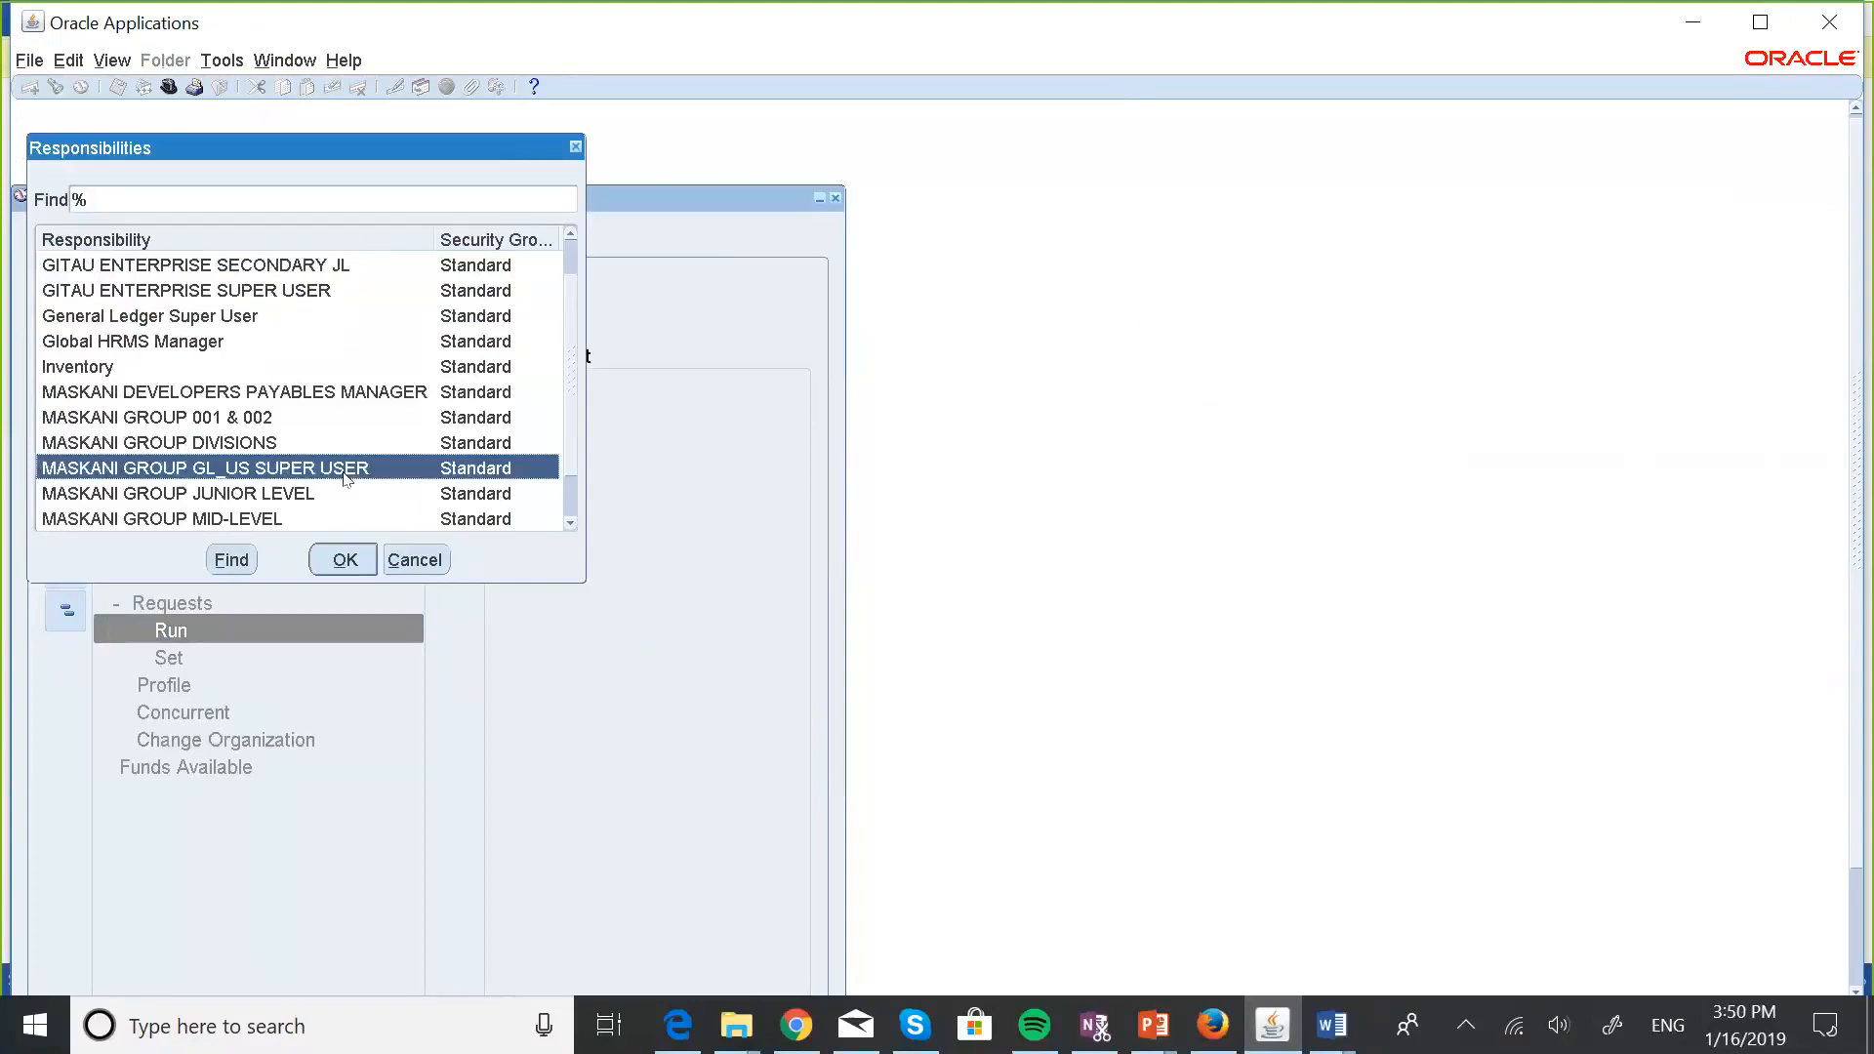
pyautogui.doubleClick(346, 476)
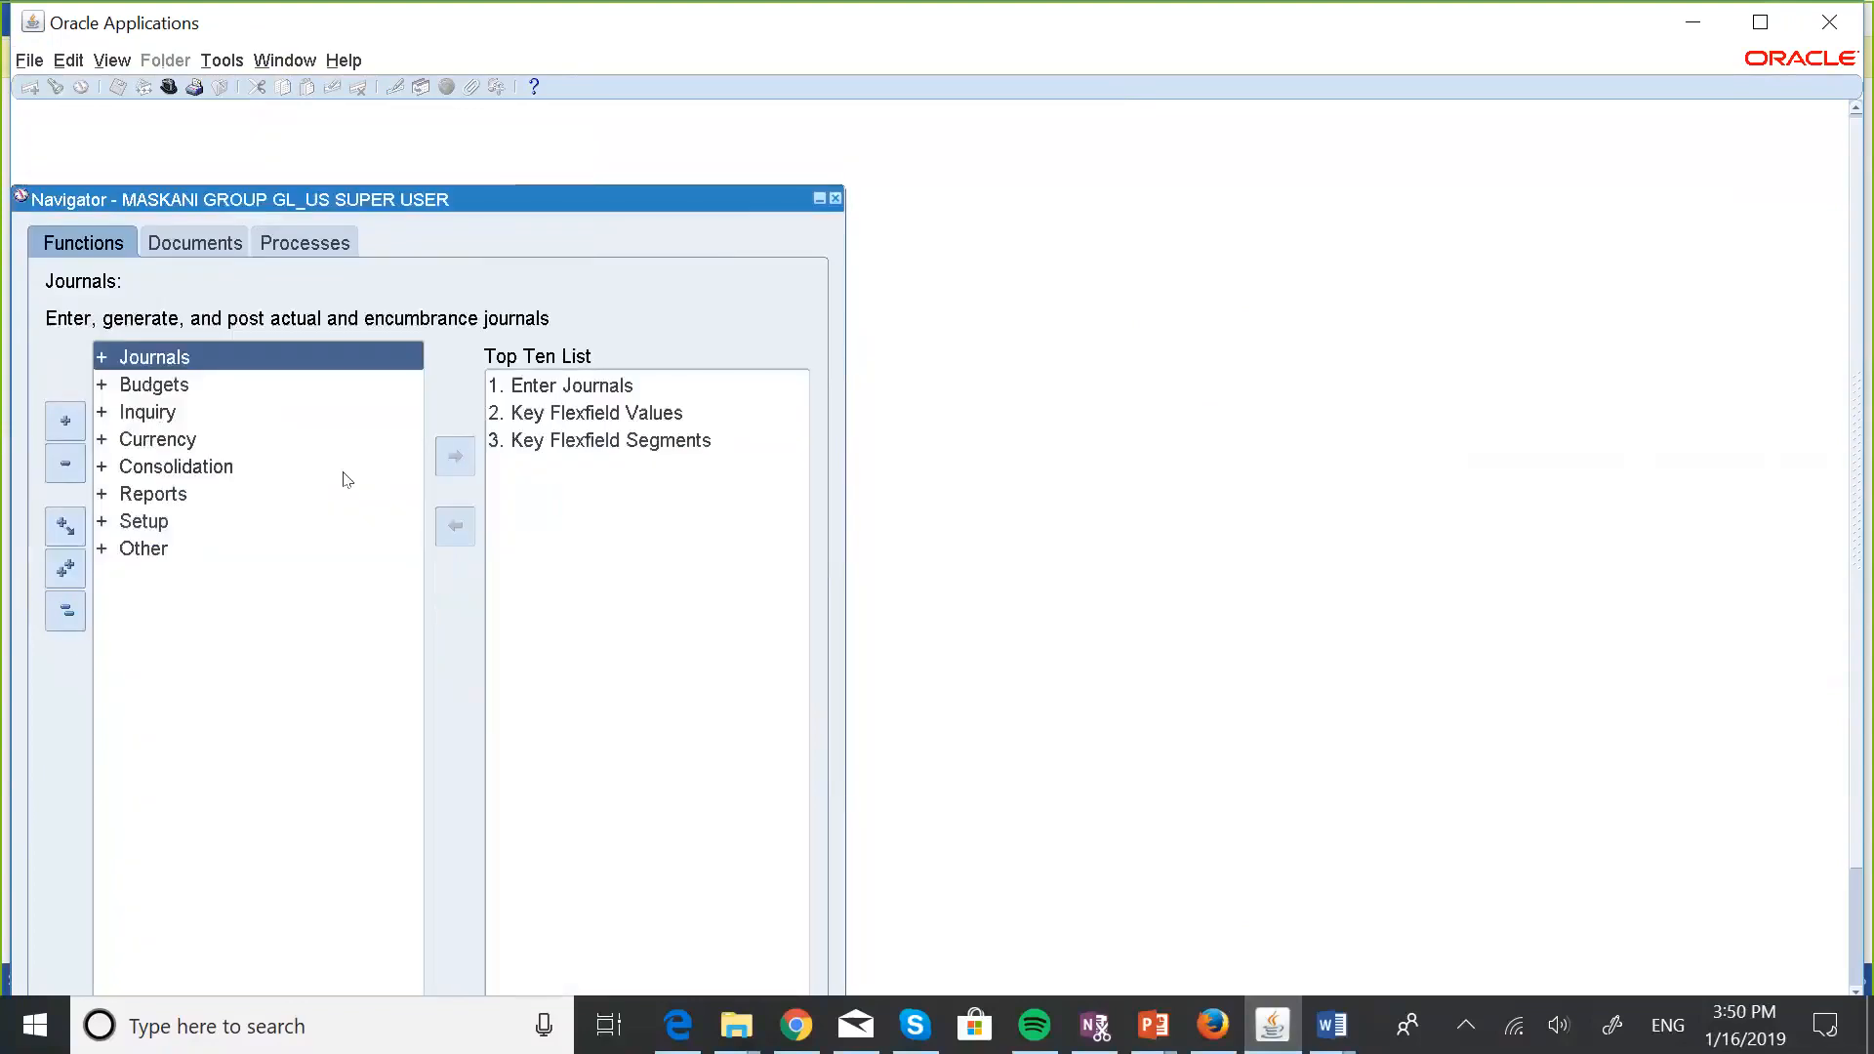
# Open the journal search for entering journals and set the posting status criterion to Unposted.
pyautogui.press('Return')
pyautogui.press('Return')
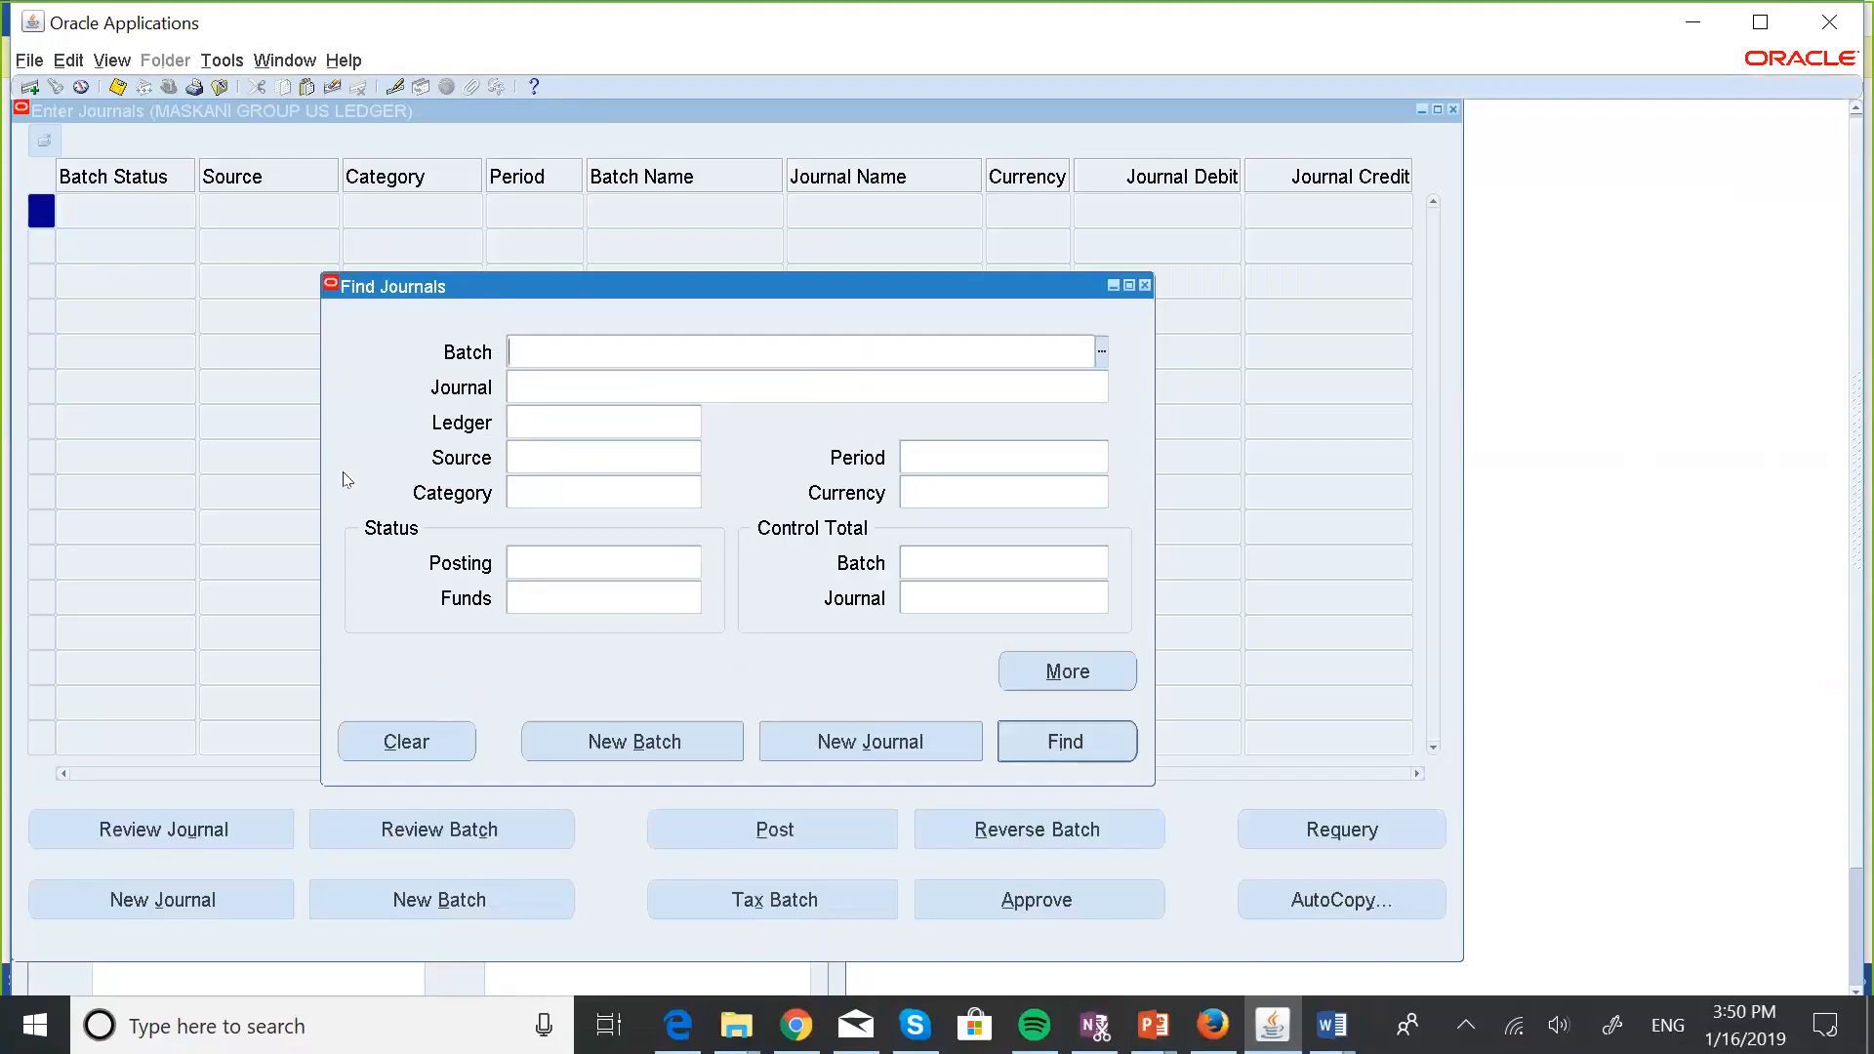
pyautogui.click(558, 550)
pyautogui.write('U')
pyautogui.press('capslock')
pyautogui.write('o')
pyautogui.press('BackSpace')
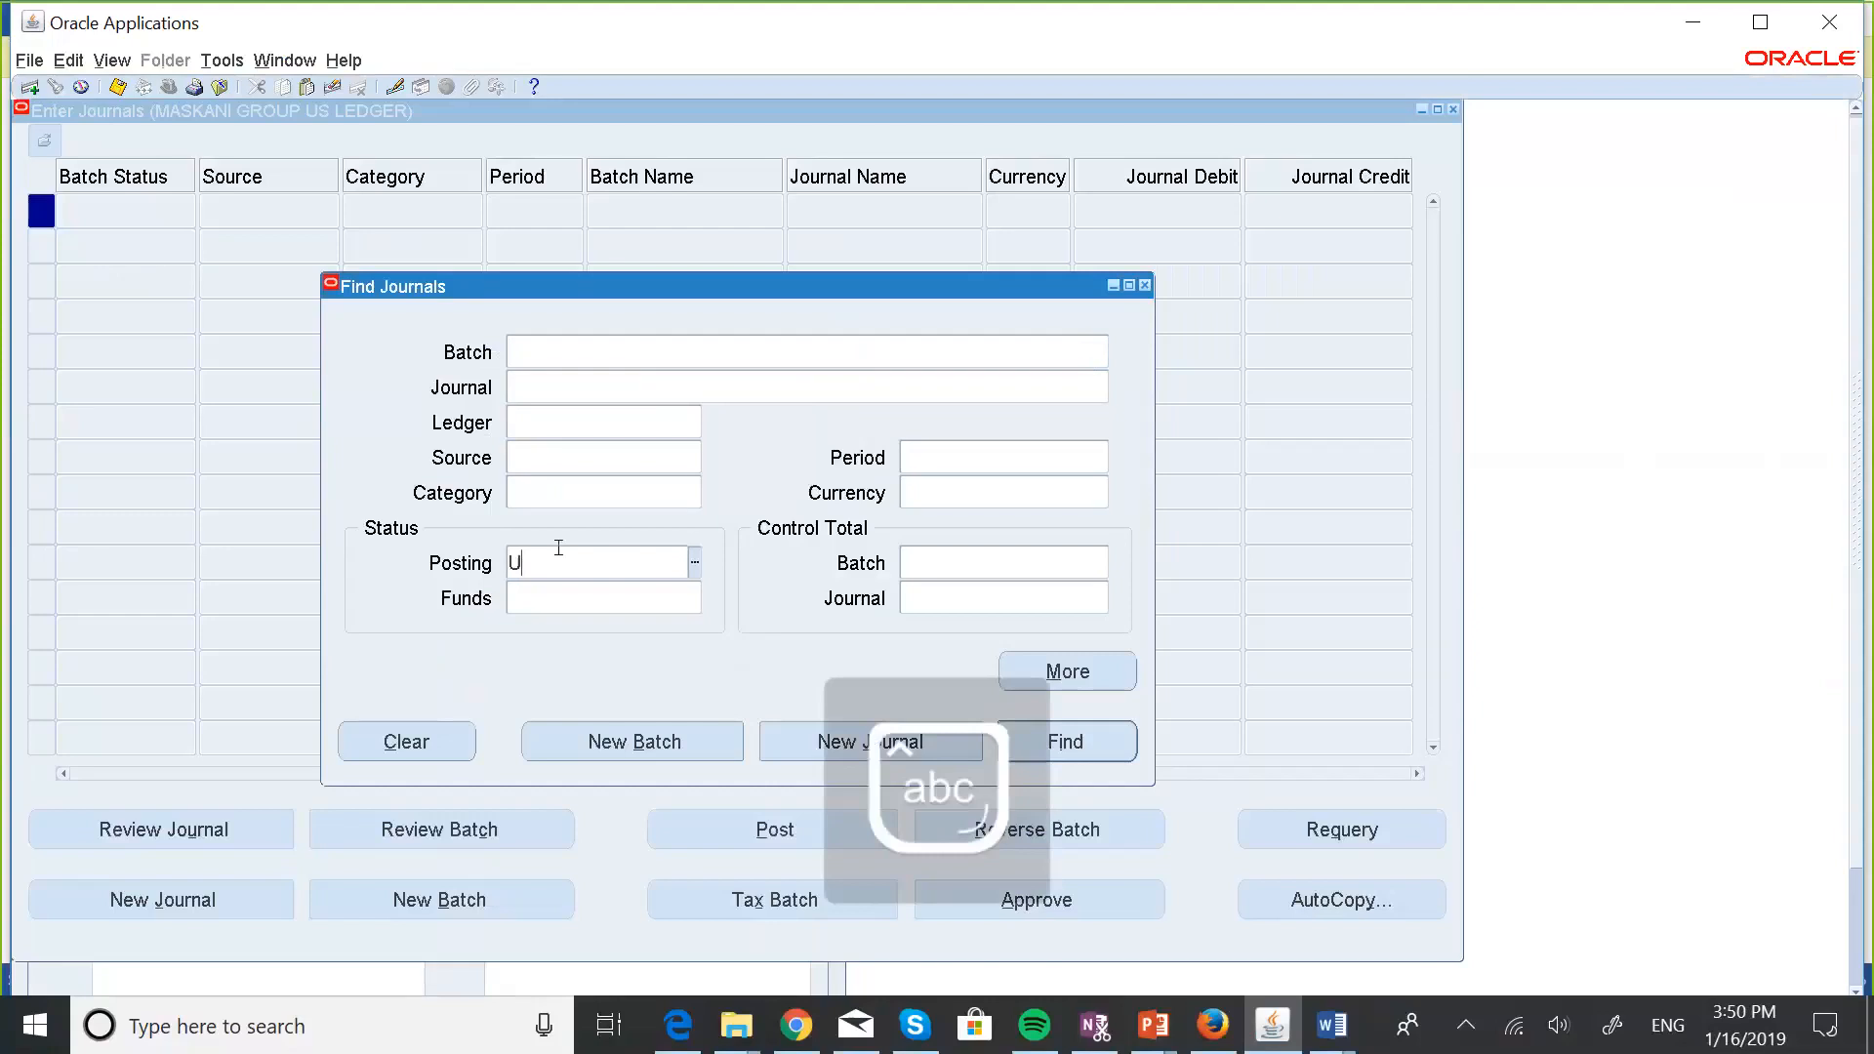
pyautogui.press('Tab')
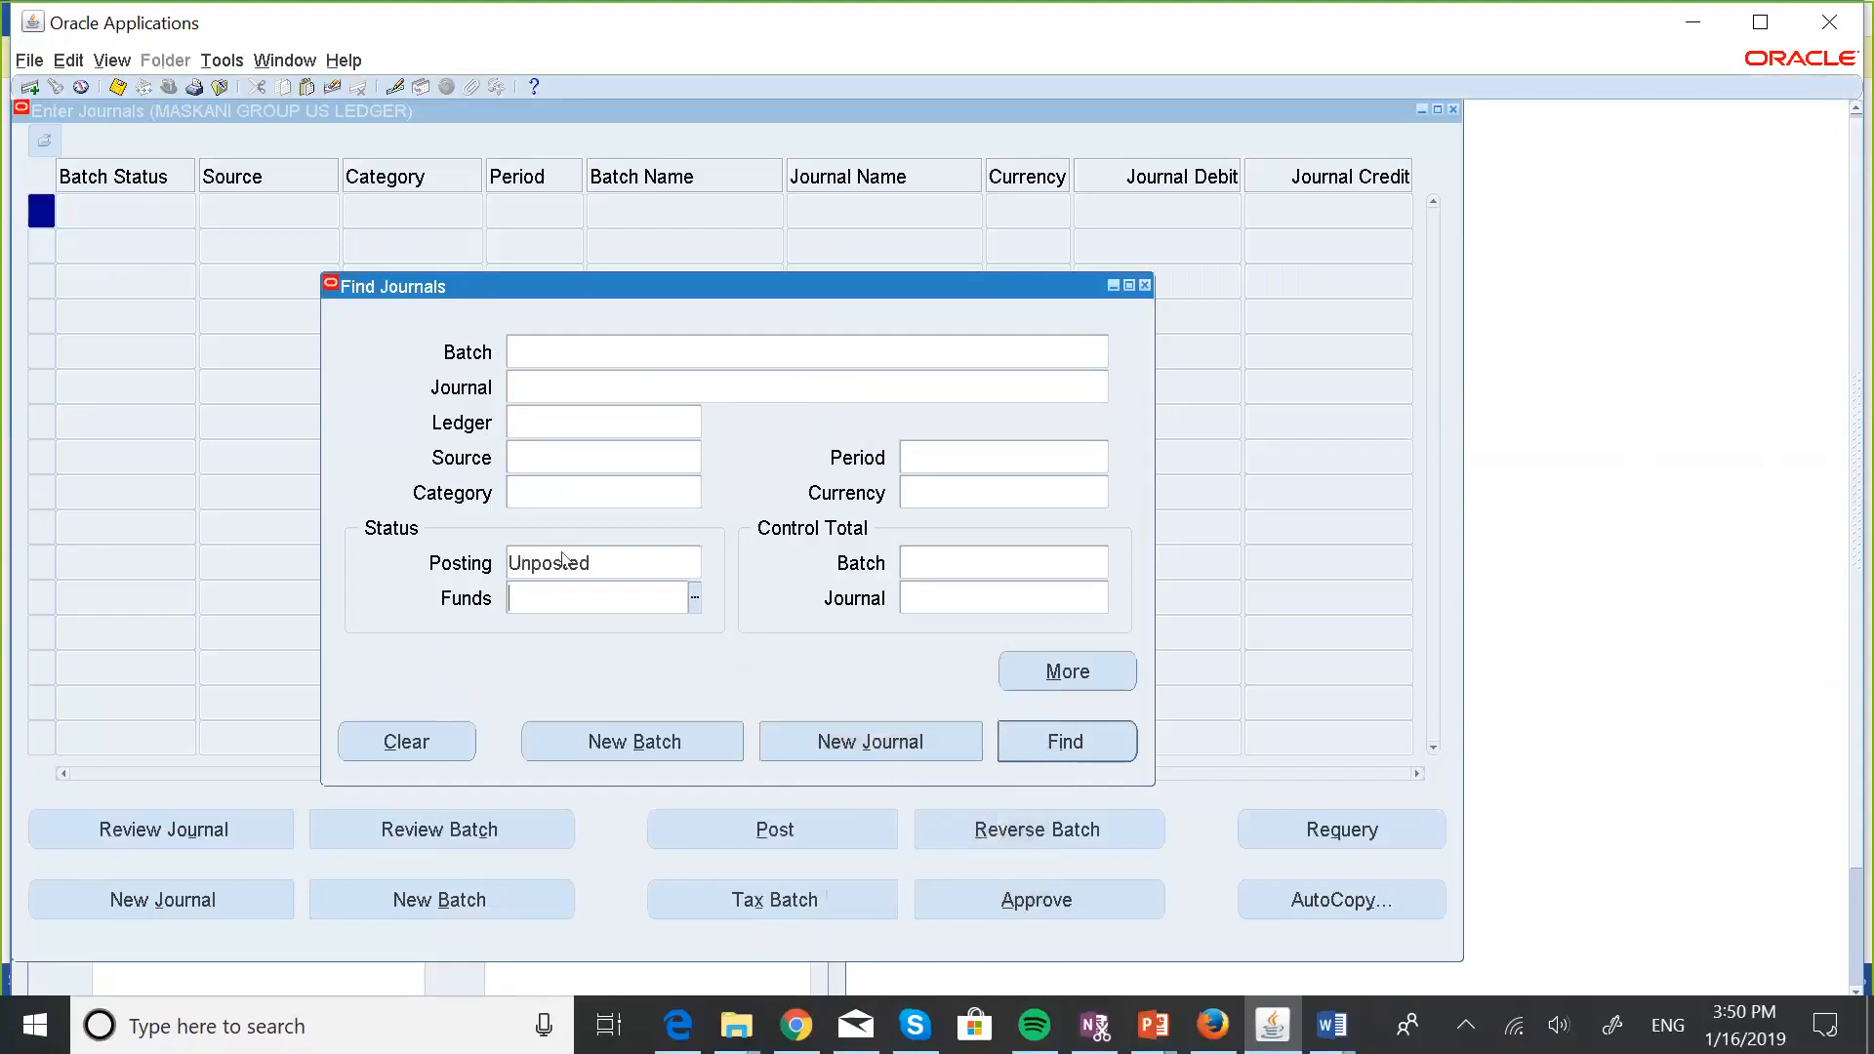
# Set the journal source criterion to Payables and run the search for journals.
pyautogui.click(603, 451)
pyautogui.press('capslock')
pyautogui.write('P')
pyautogui.press('capslock')
pyautogui.write('aya')
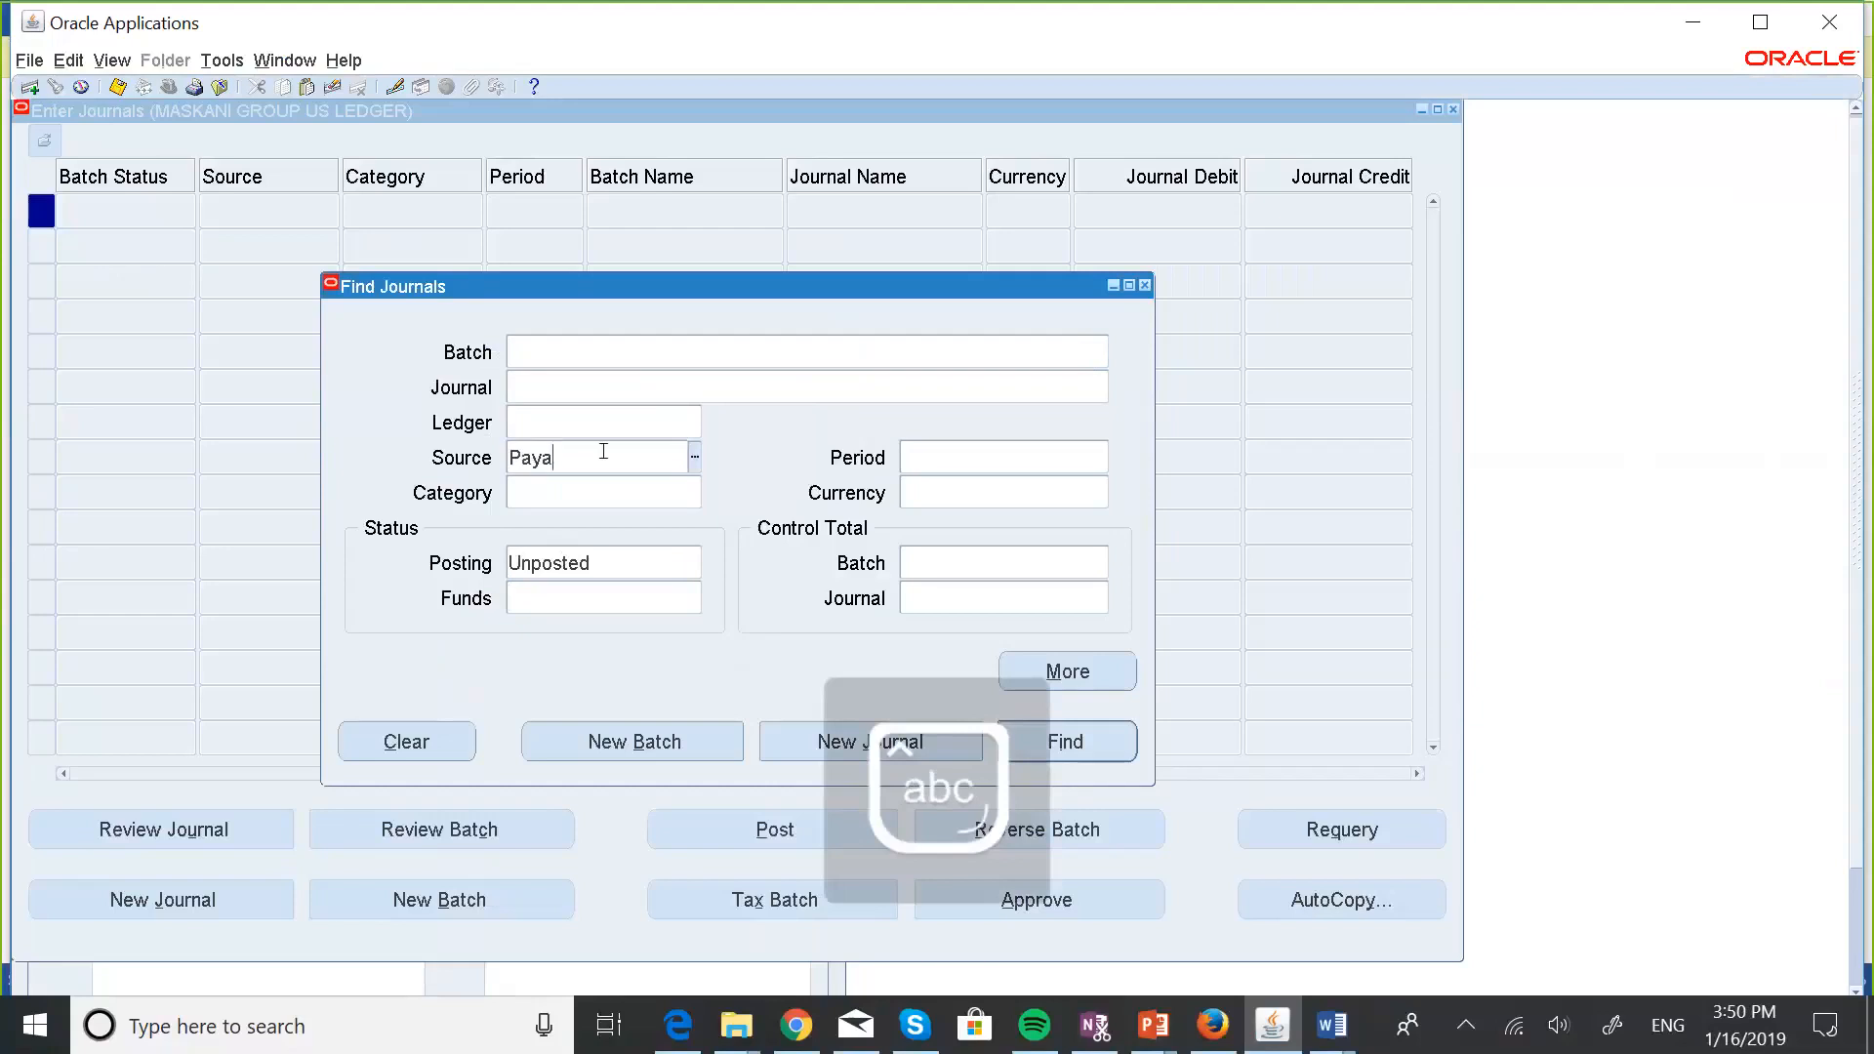
pyautogui.press('Tab')
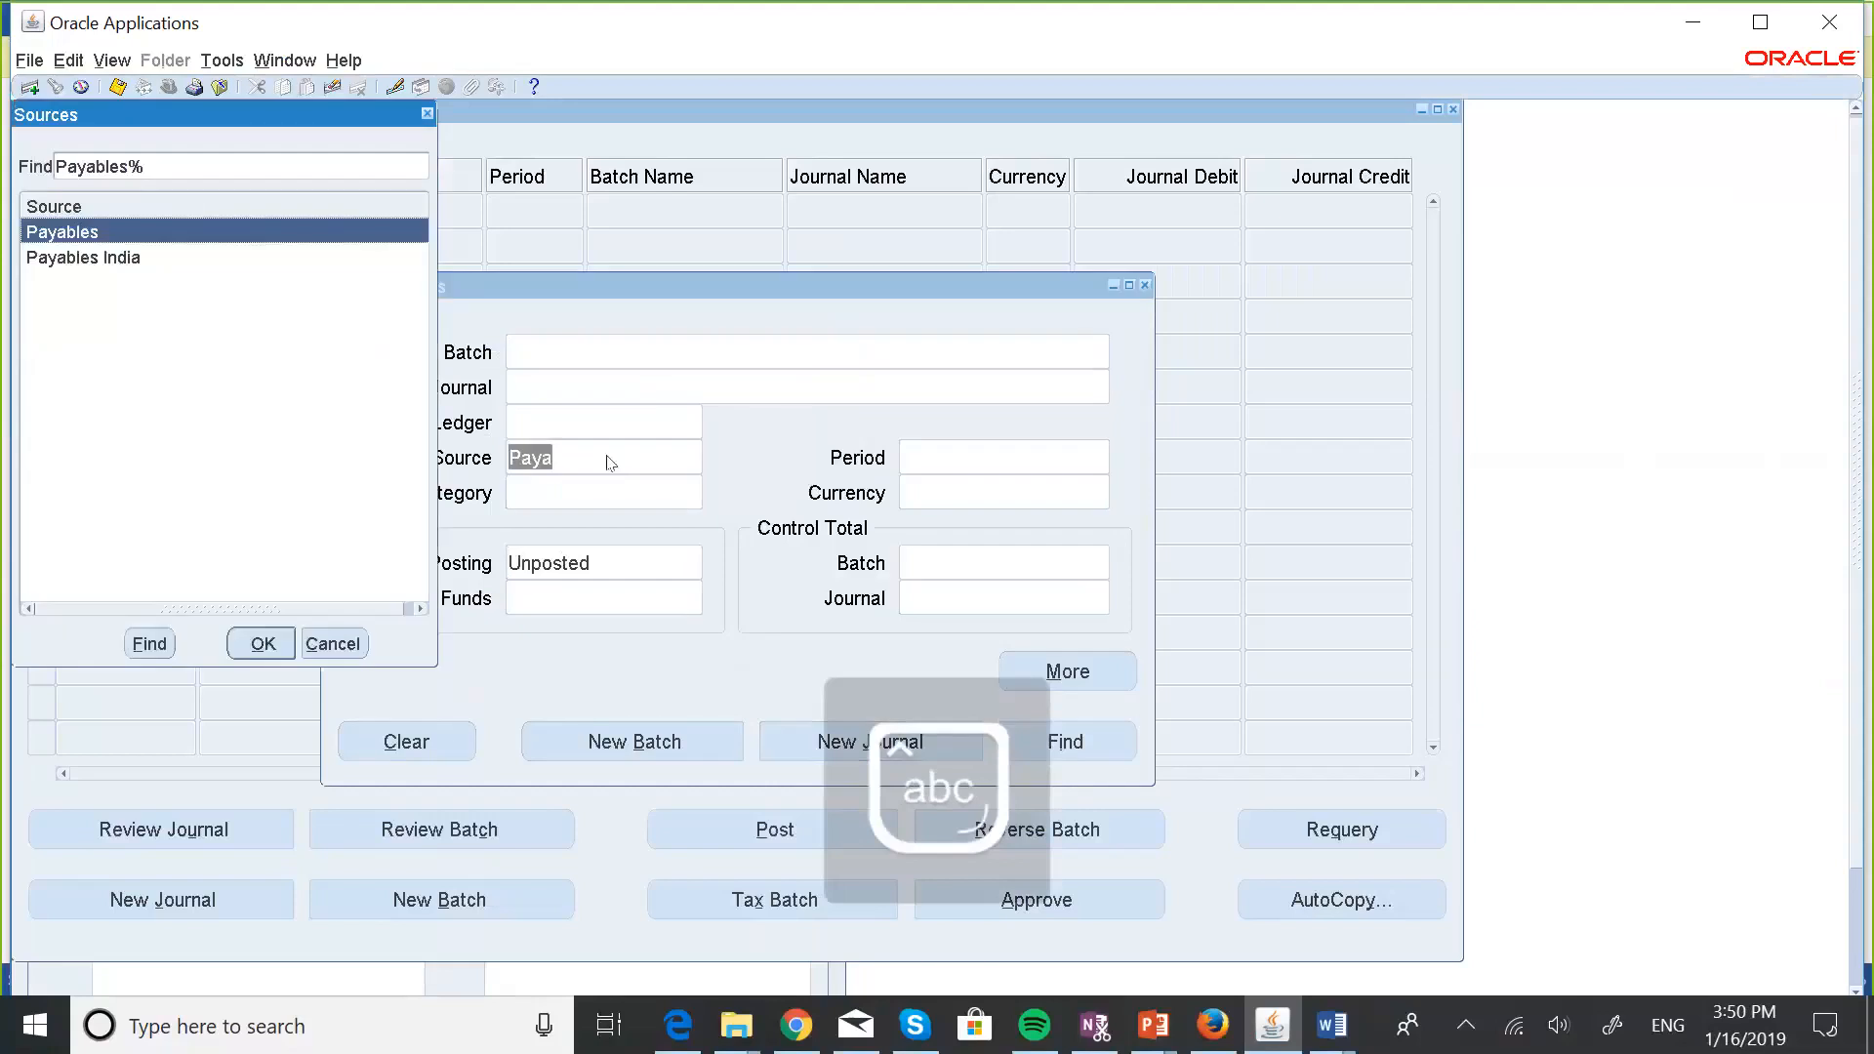
pyautogui.click(259, 643)
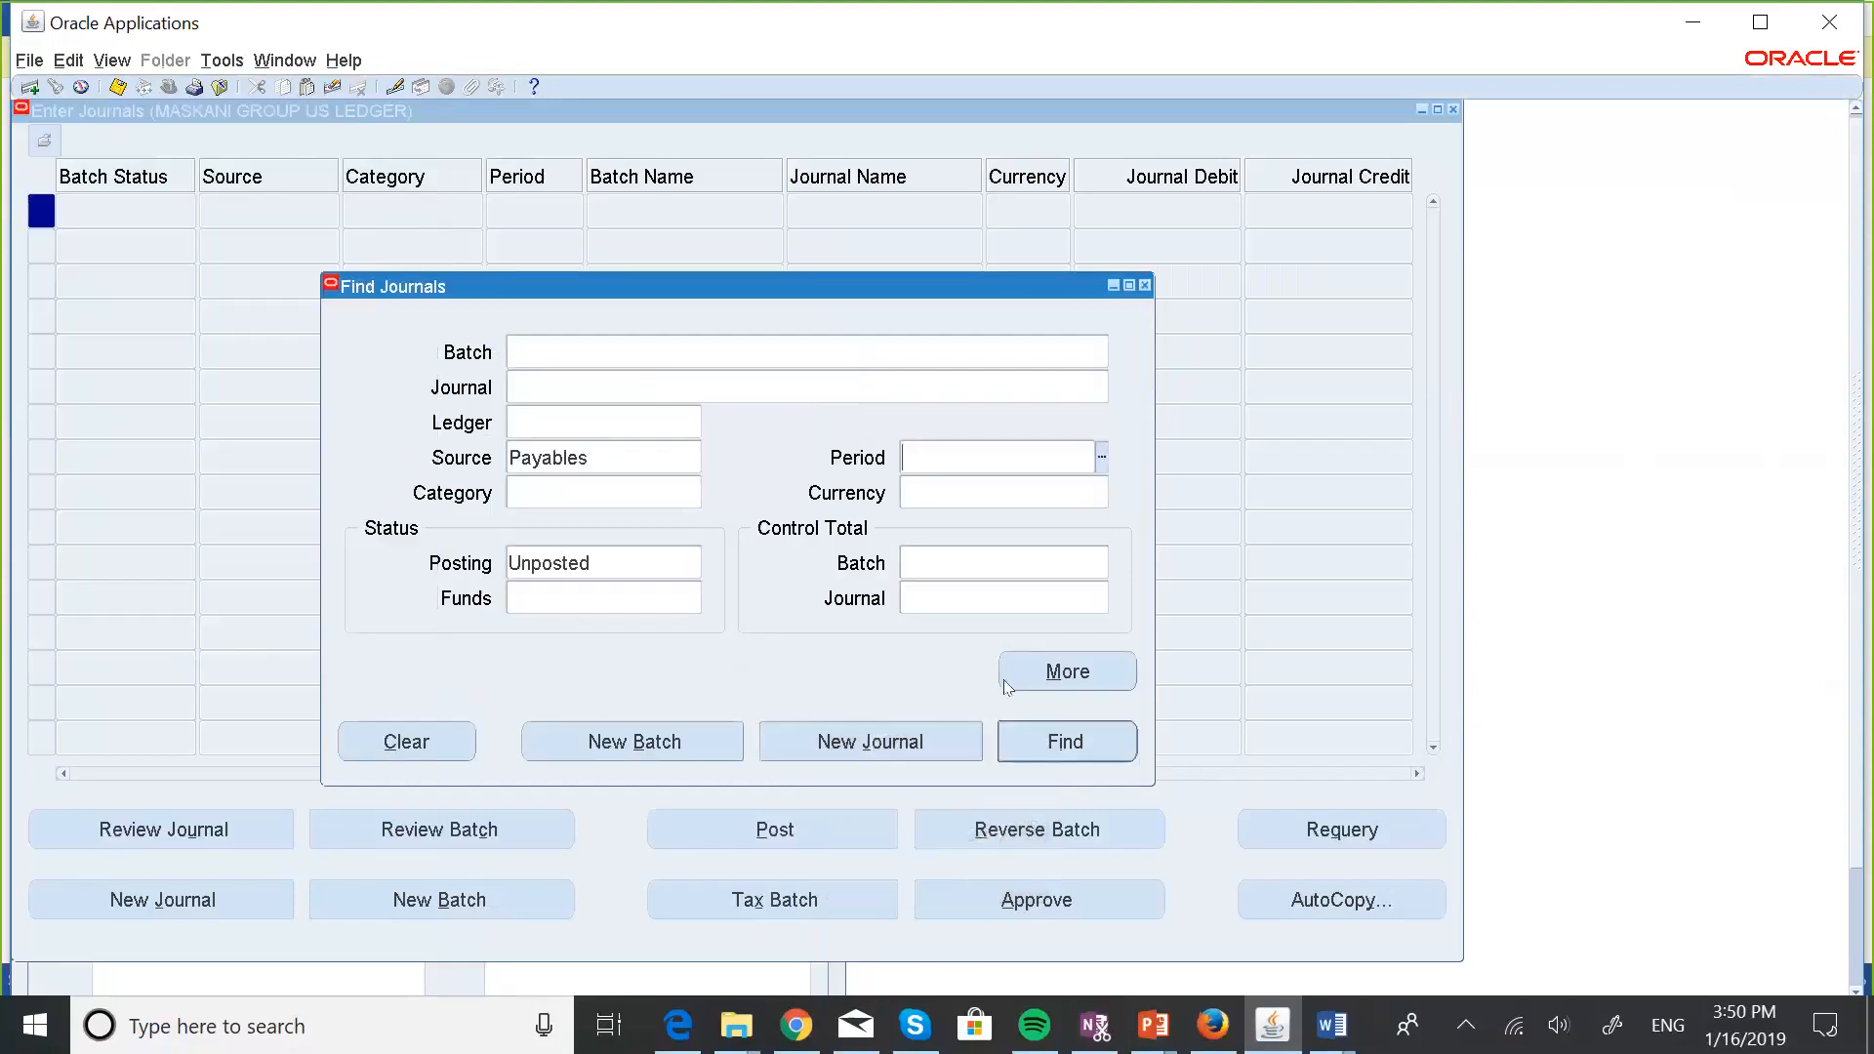
pyautogui.click(1066, 739)
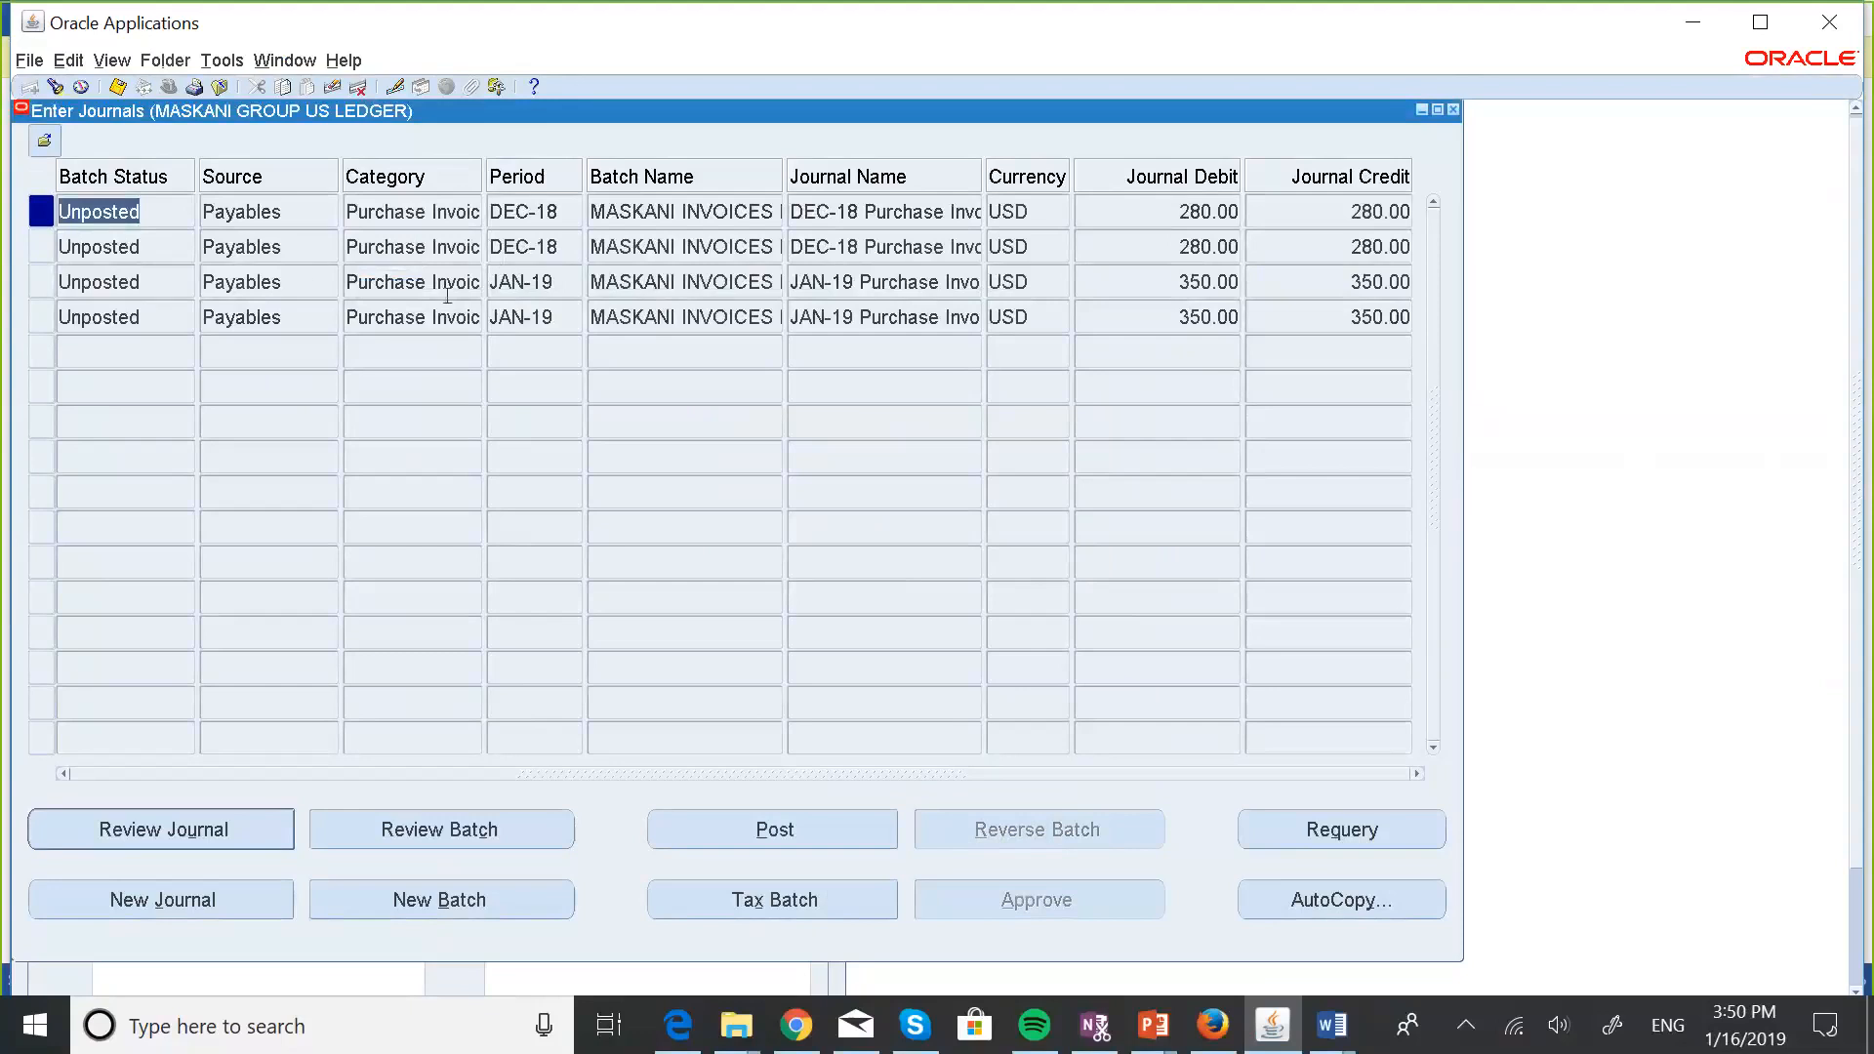
# Search the journals again with the source Payables and the posting status Posted.
pyautogui.click(56, 90)
pyautogui.doubleClick(619, 559)
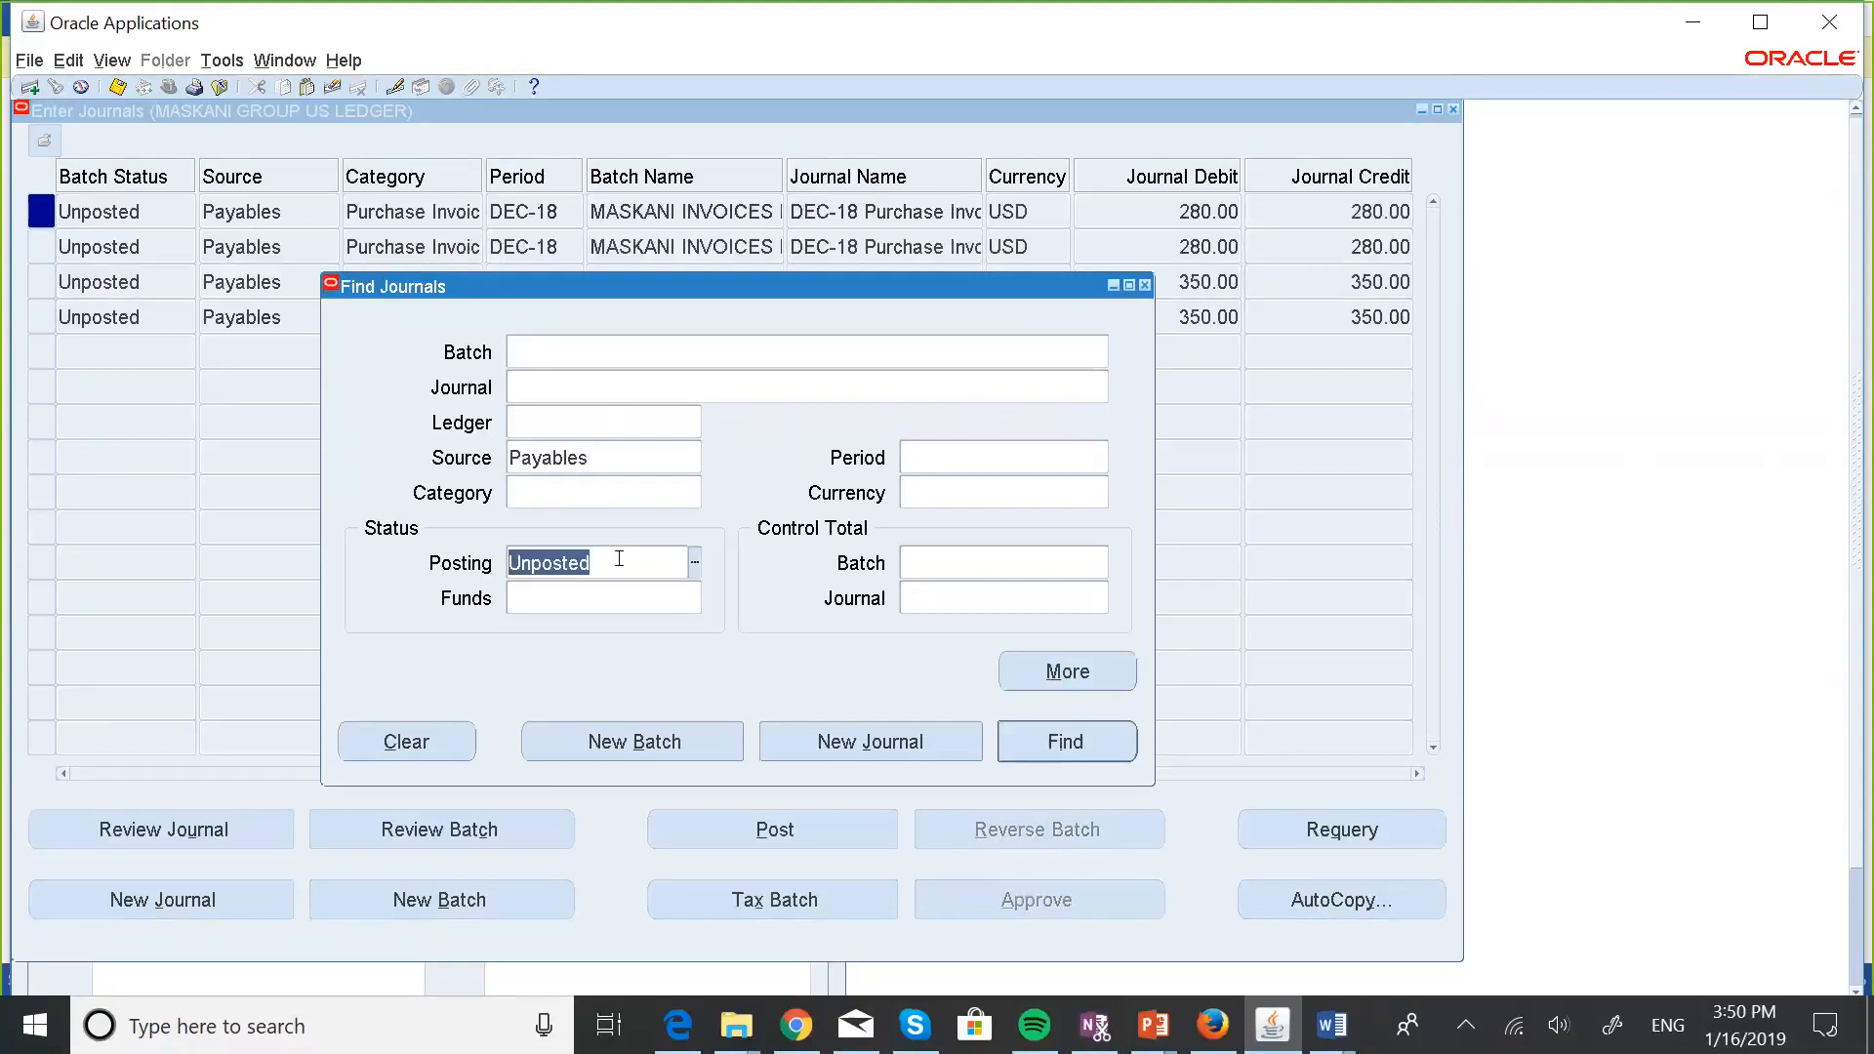
pyautogui.press('BackSpace')
pyautogui.write('Po')
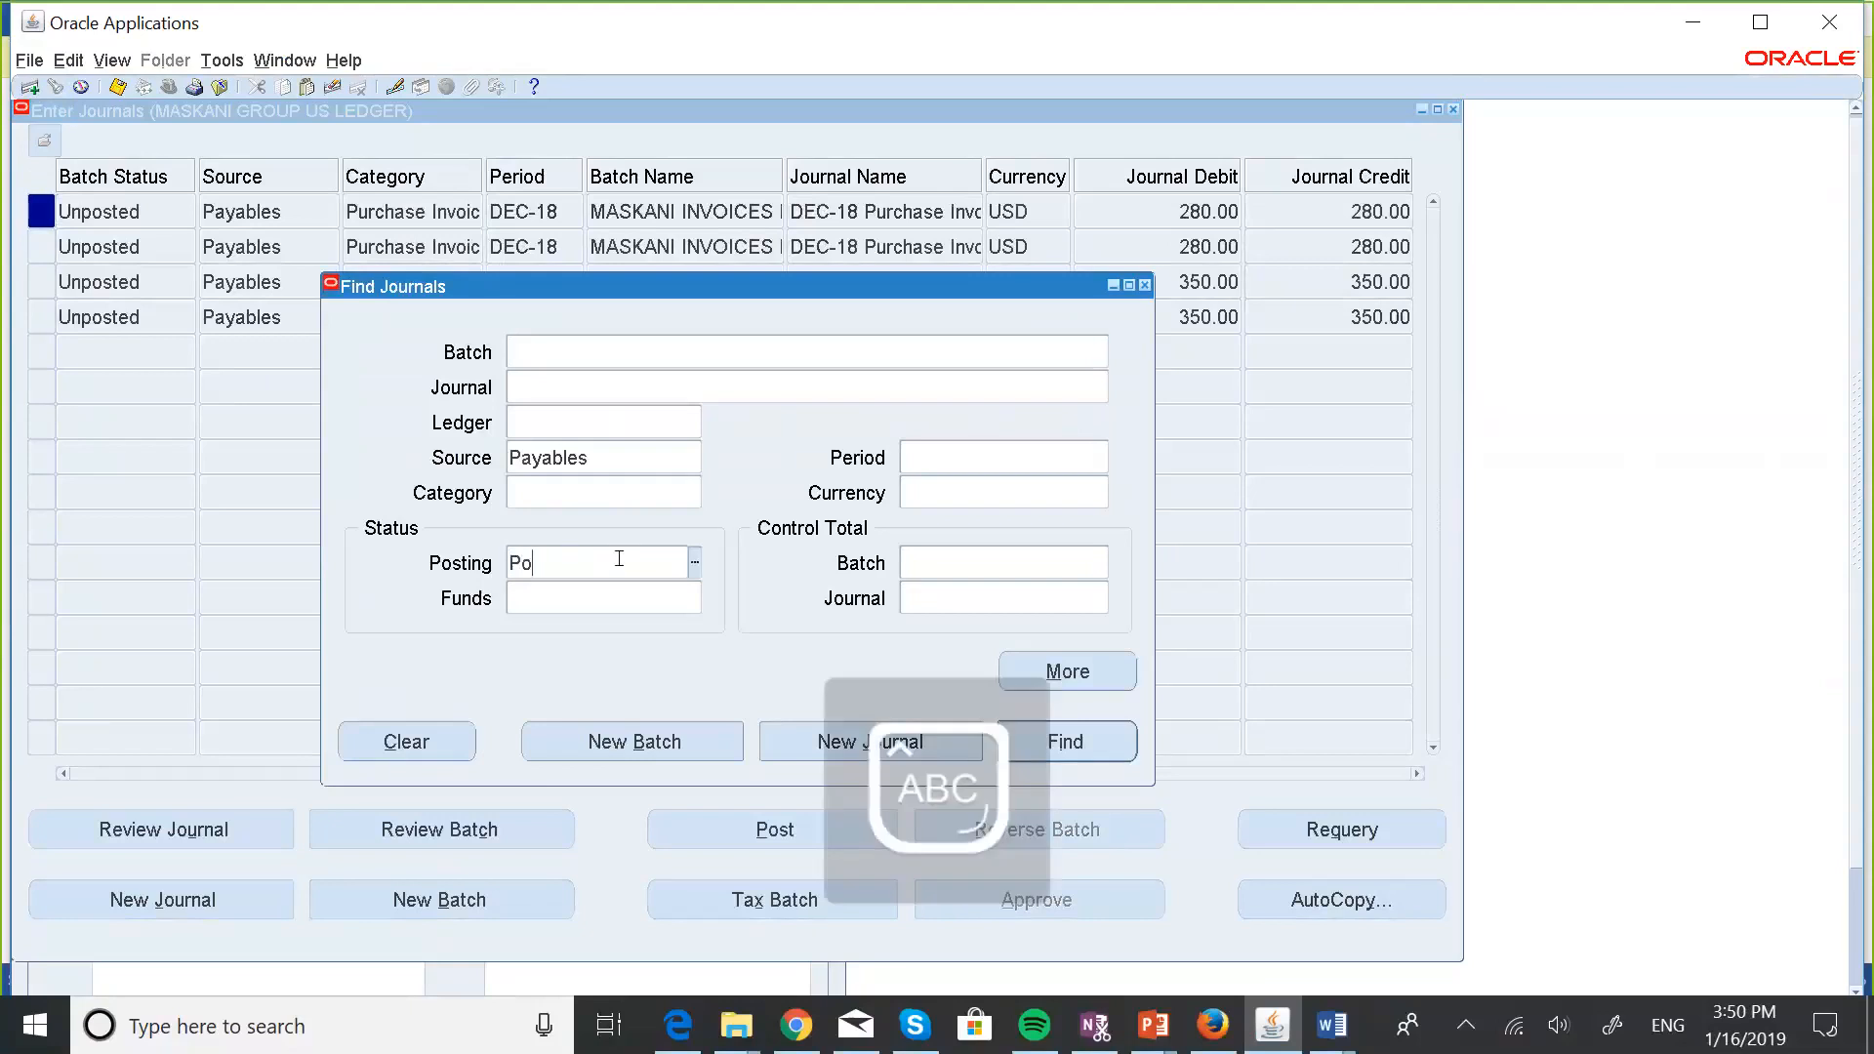
pyautogui.write('sted')
pyautogui.press('Tab')
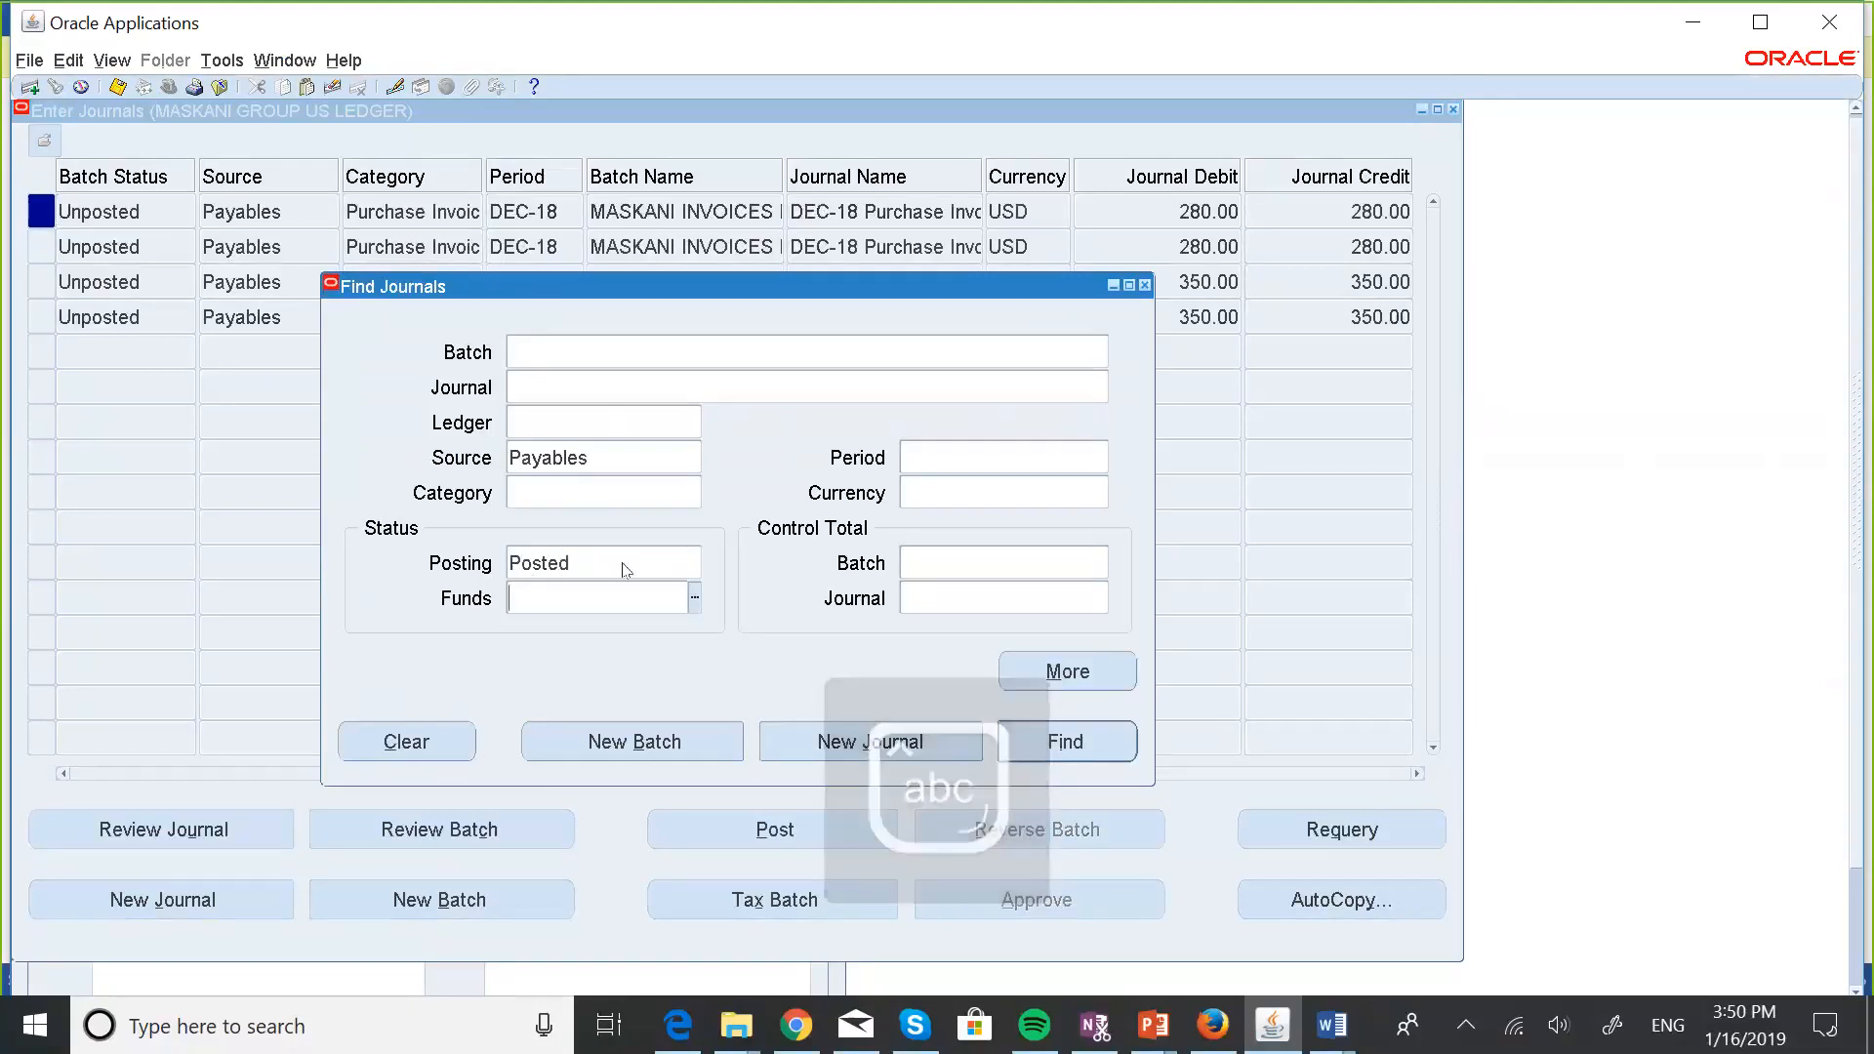
pyautogui.click(1061, 741)
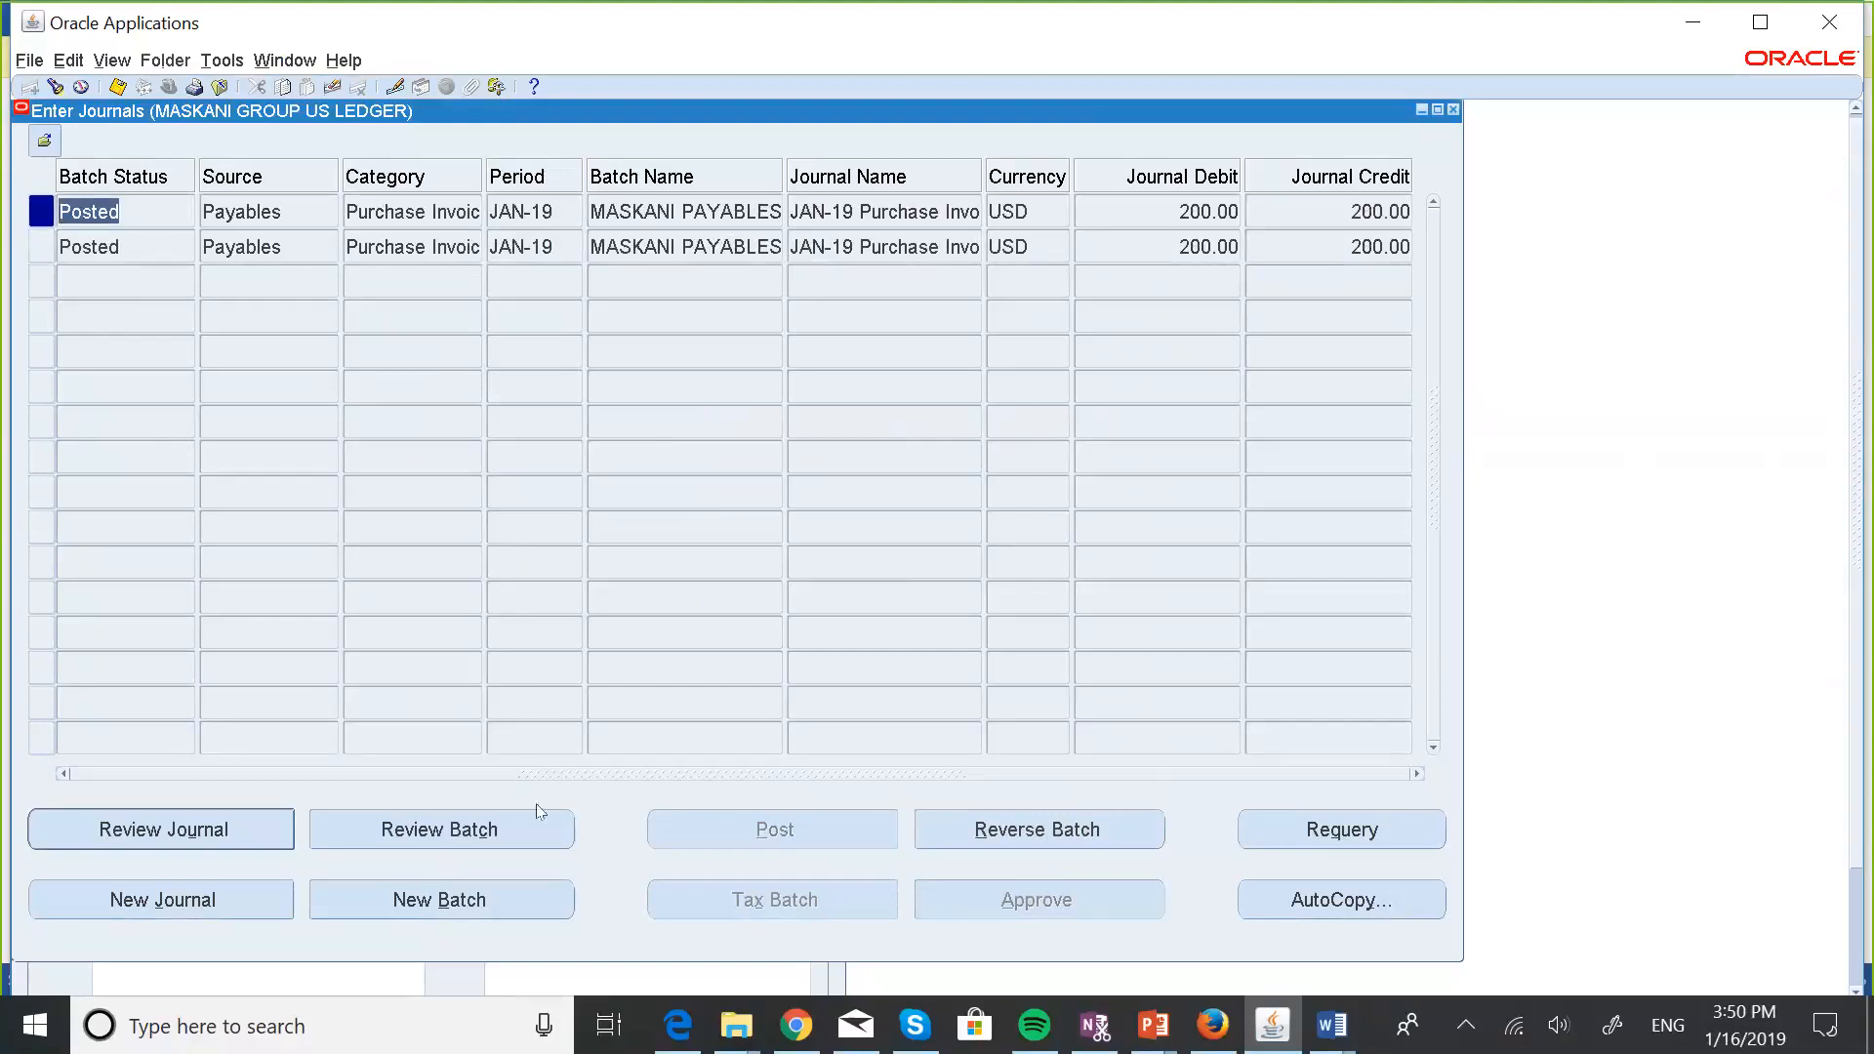
# Review the lines of both posted JAN-19 purchase invoice journals in turn, closing each journal after checking its entered and accounted amounts.
pyautogui.click(202, 820)
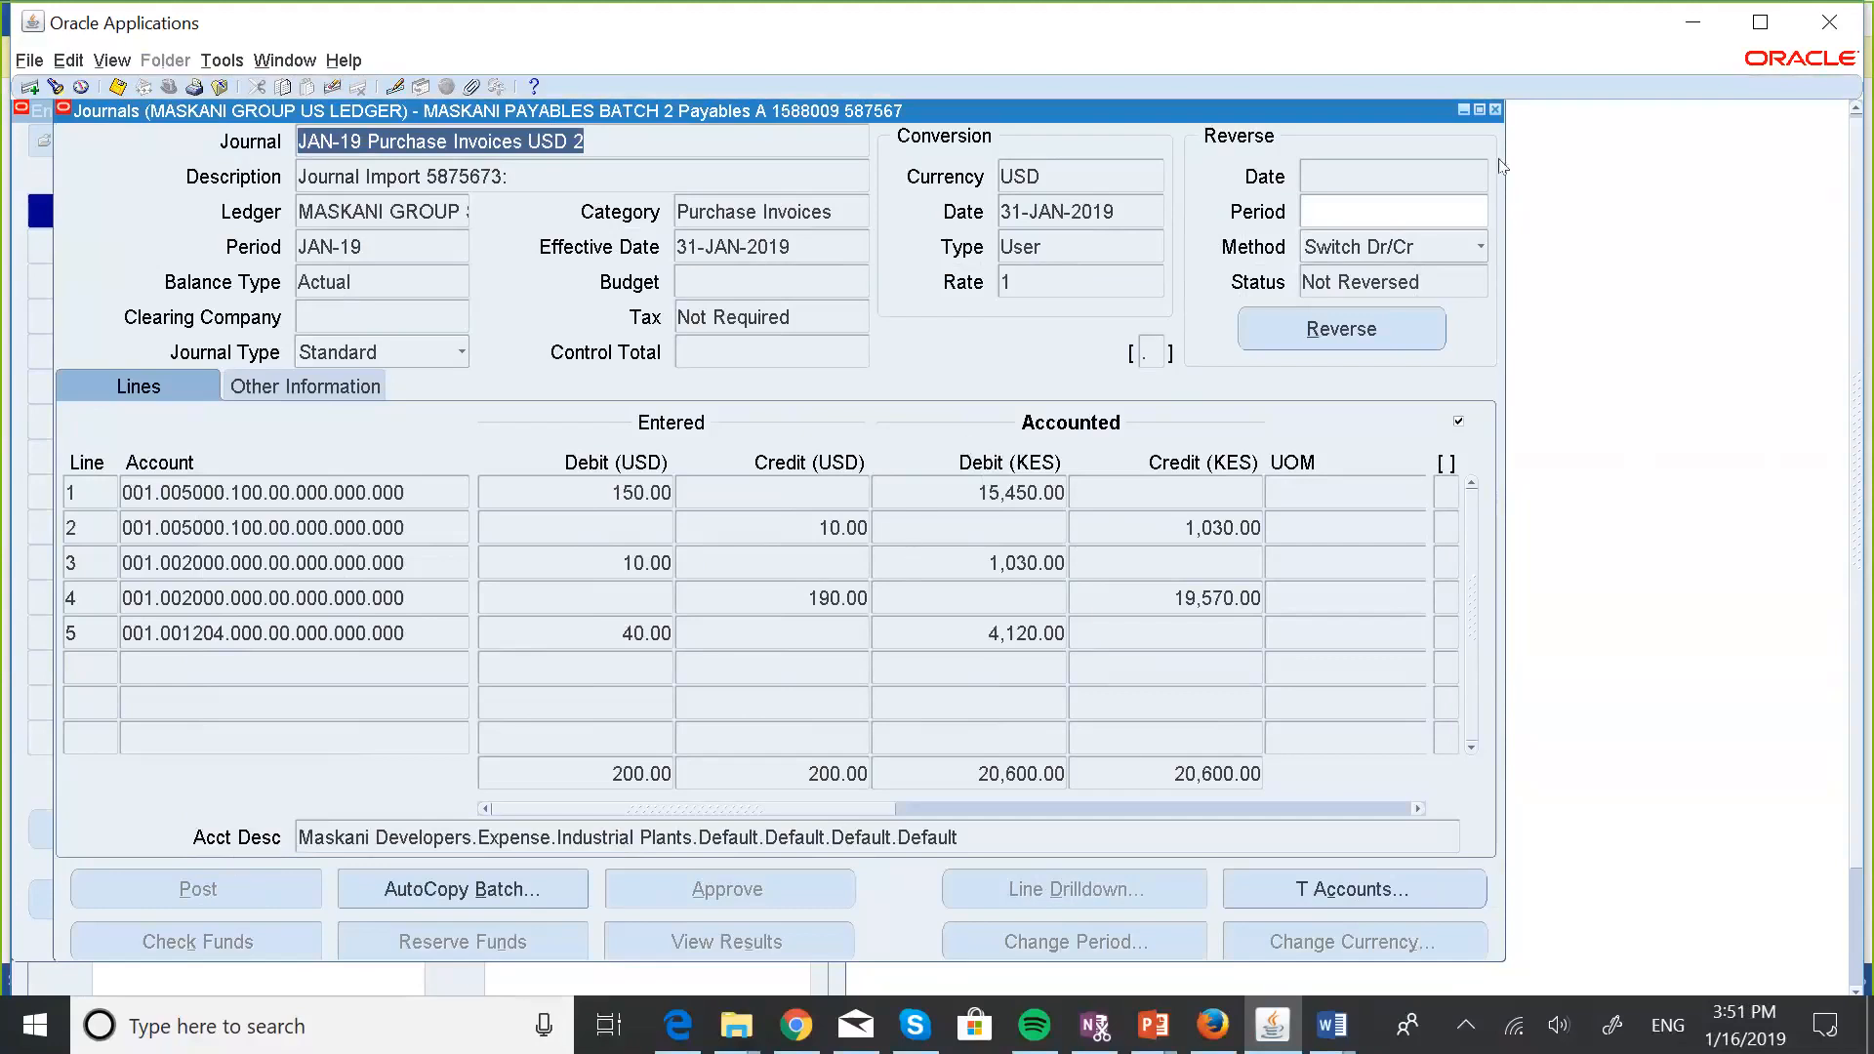
pyautogui.click(1493, 110)
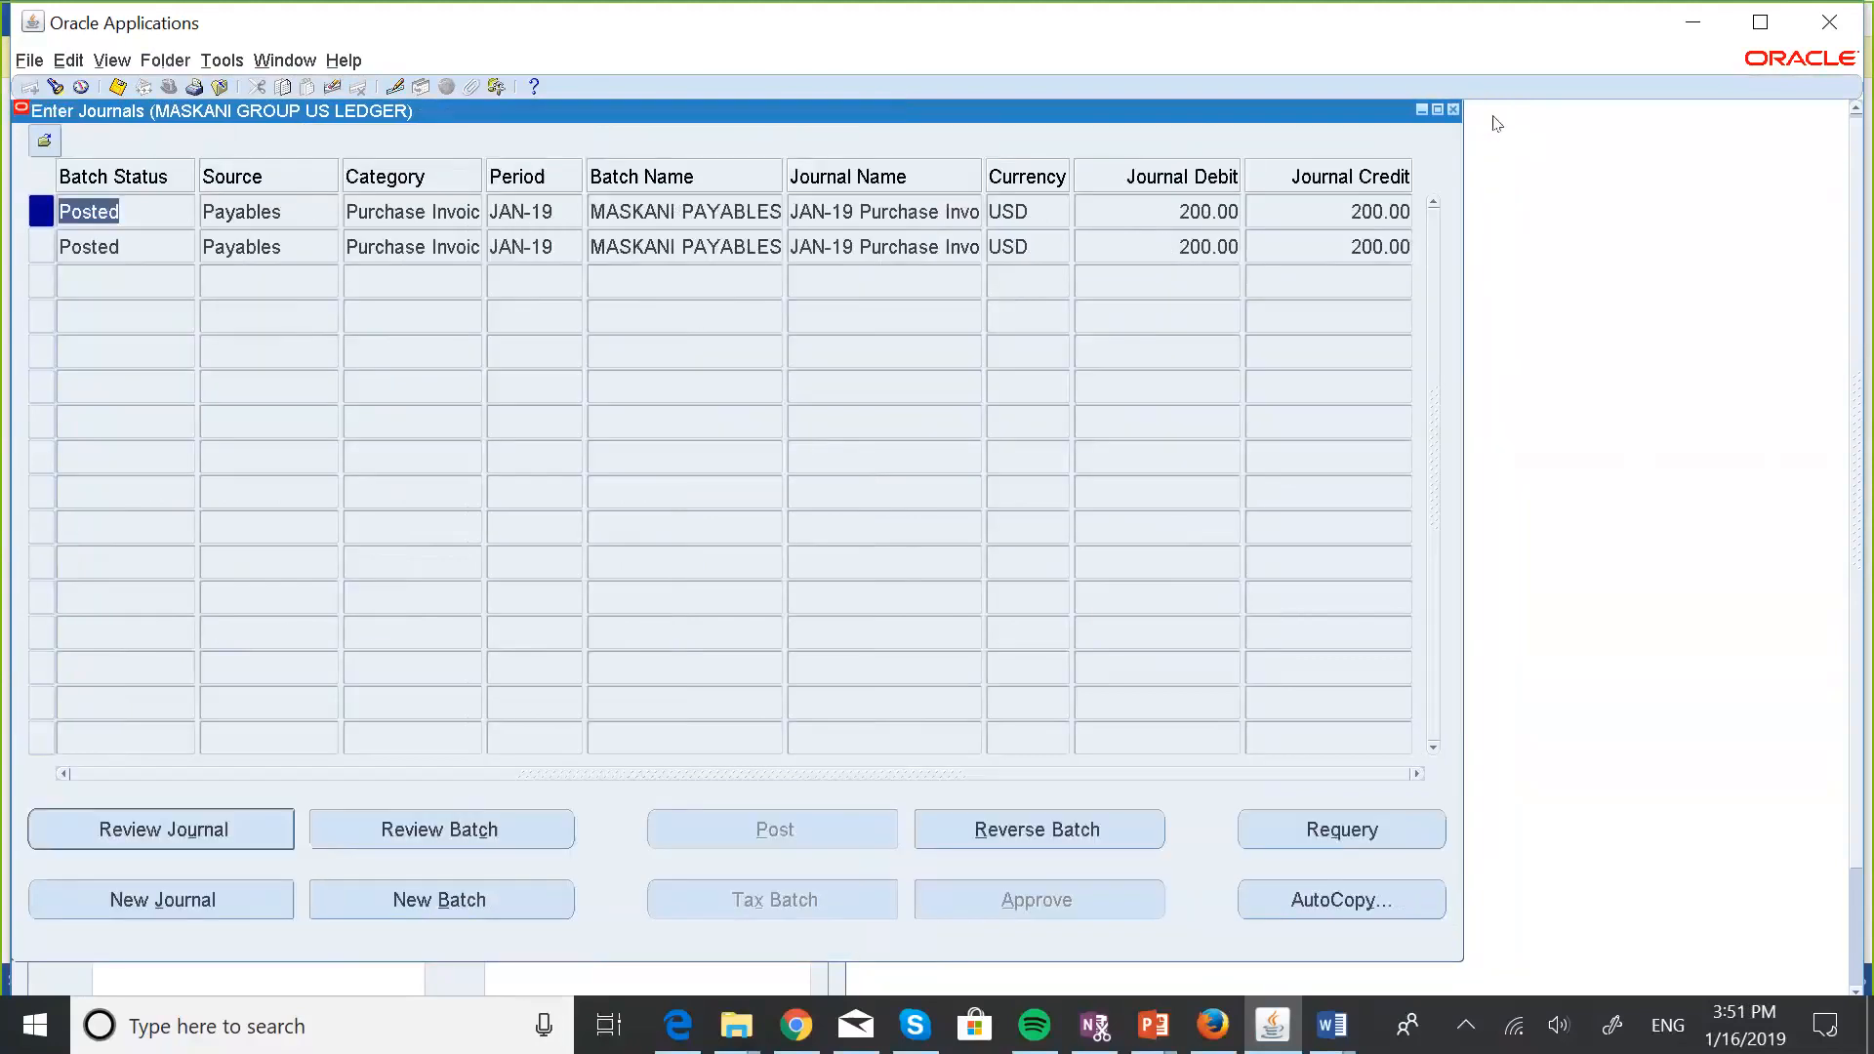
pyautogui.click(156, 242)
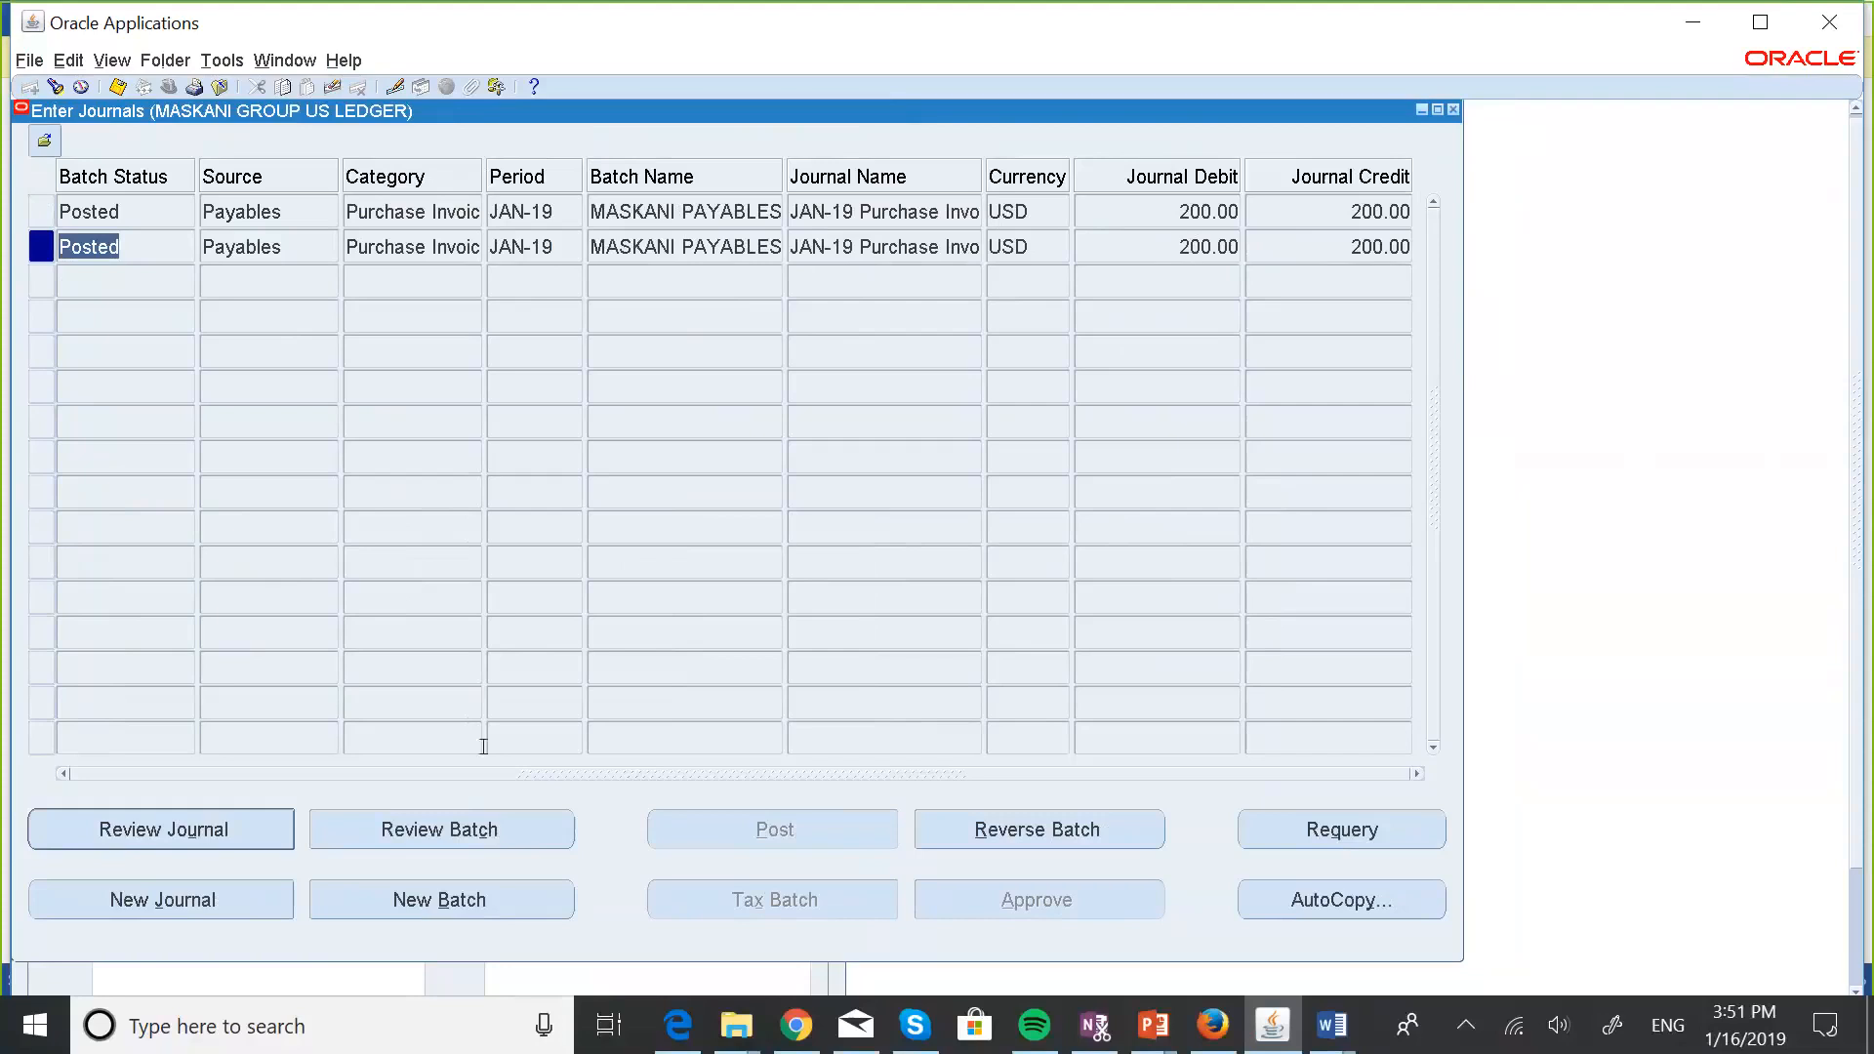
pyautogui.click(226, 835)
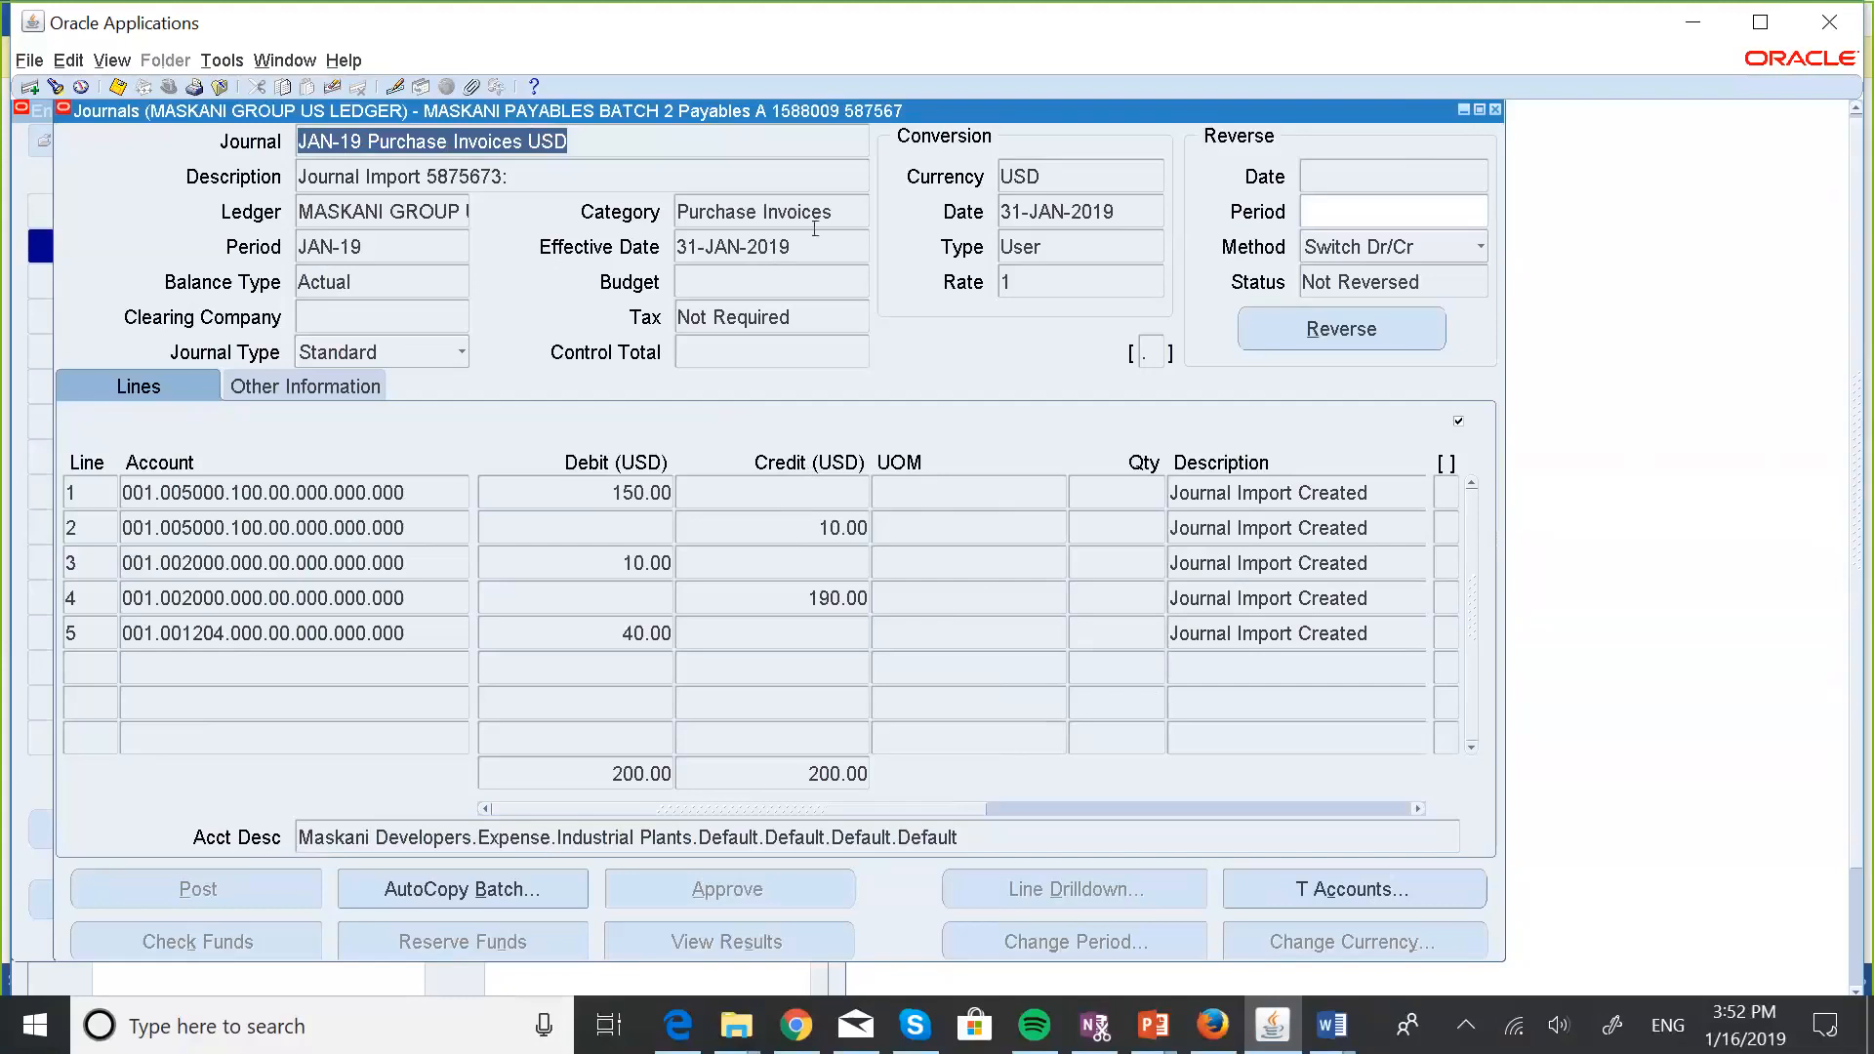
pyautogui.click(1496, 110)
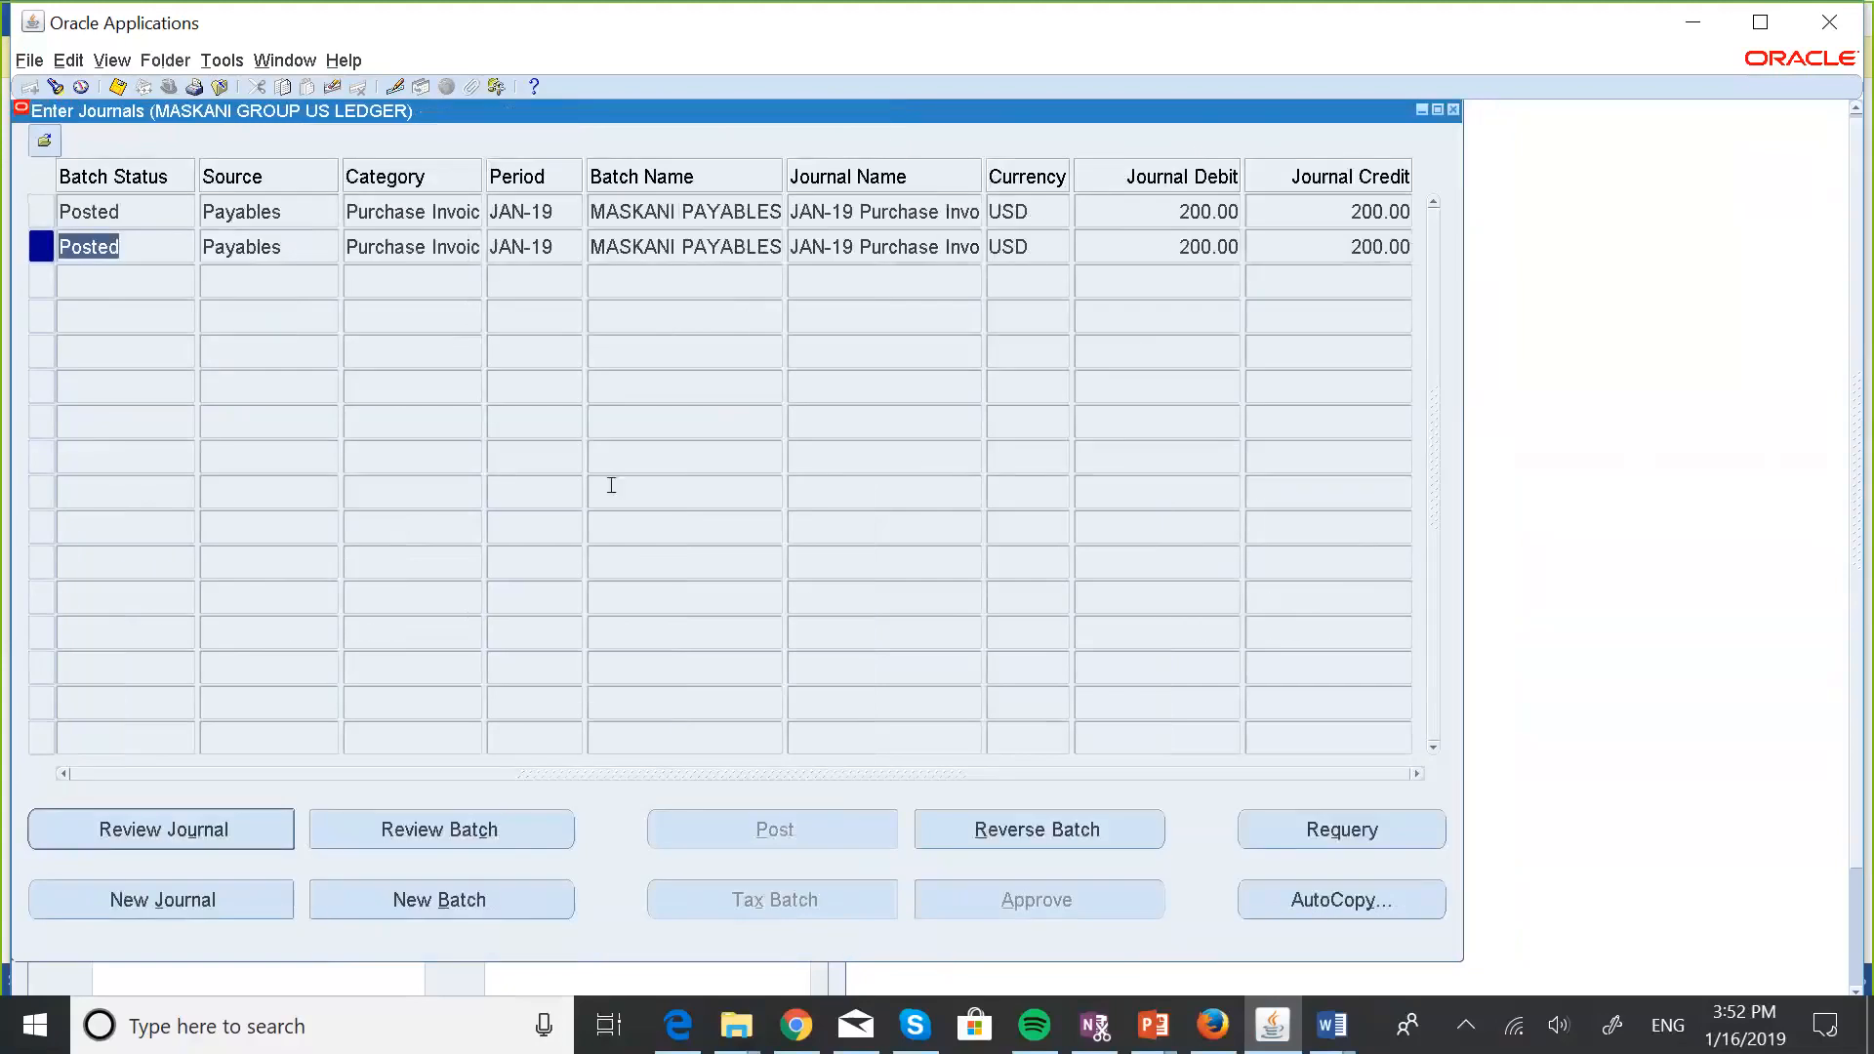